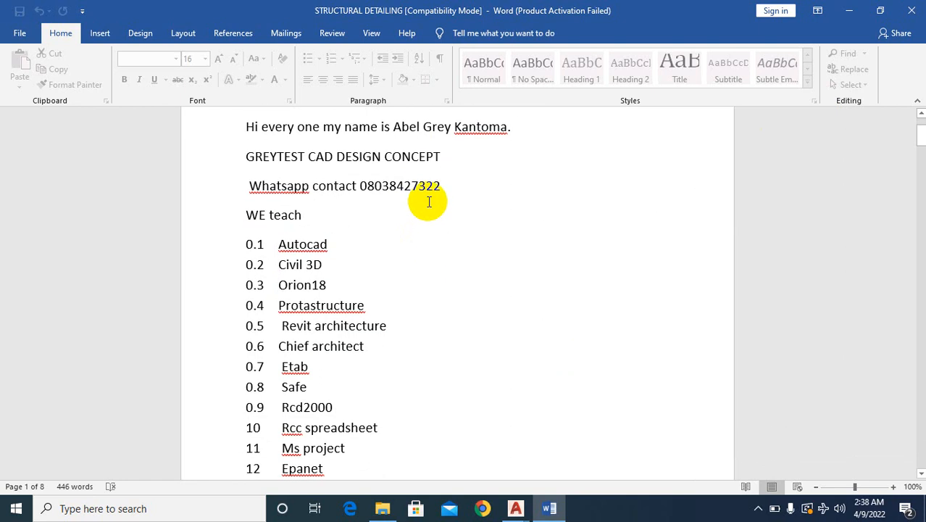
scroll(428, 181, "down", 1)
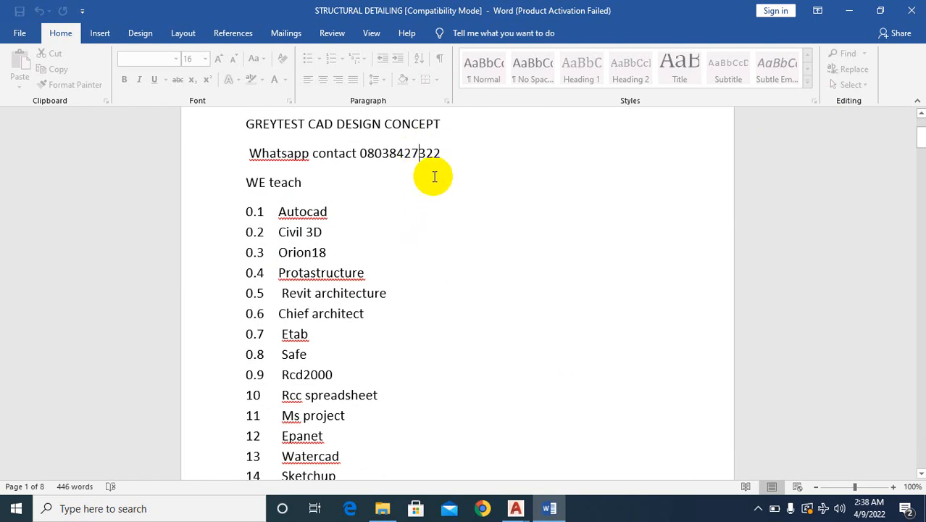
- Switch from the Word notes to the AutoCAD drawing engr dornu STRUCTURE and examine its ground-floor plan
left_click(849, 11)
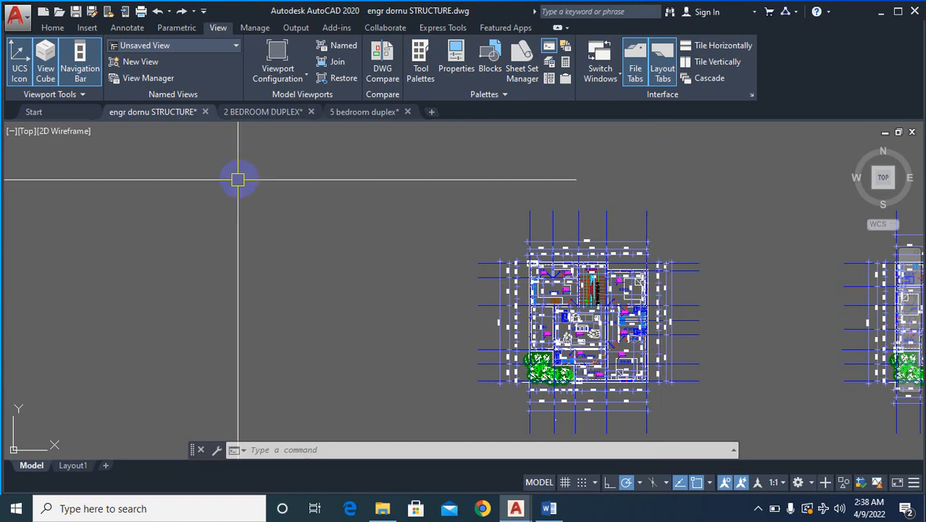
scroll(482, 238, "down", 4)
scroll(525, 251, "up", 2)
scroll(522, 251, "up", 5)
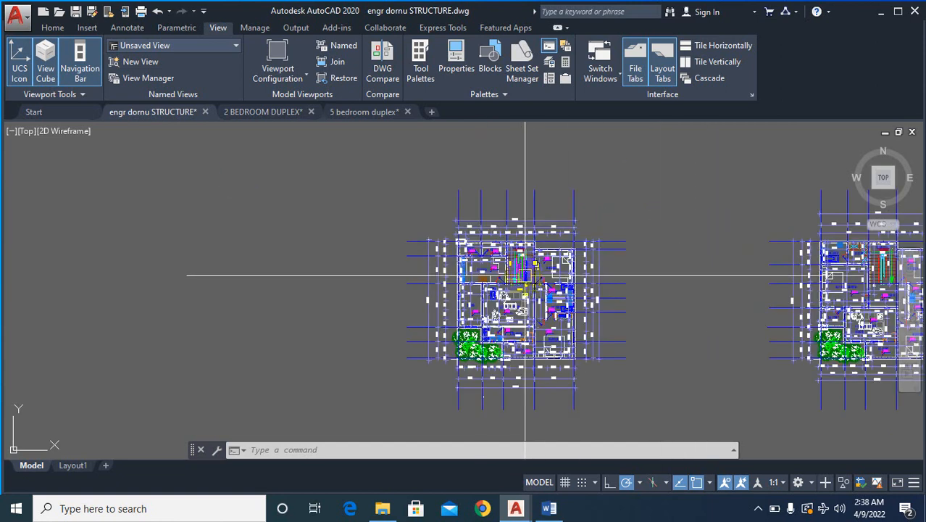
scroll(424, 265, "down", 5)
scroll(467, 285, "up", 3)
scroll(455, 217, "up", 5)
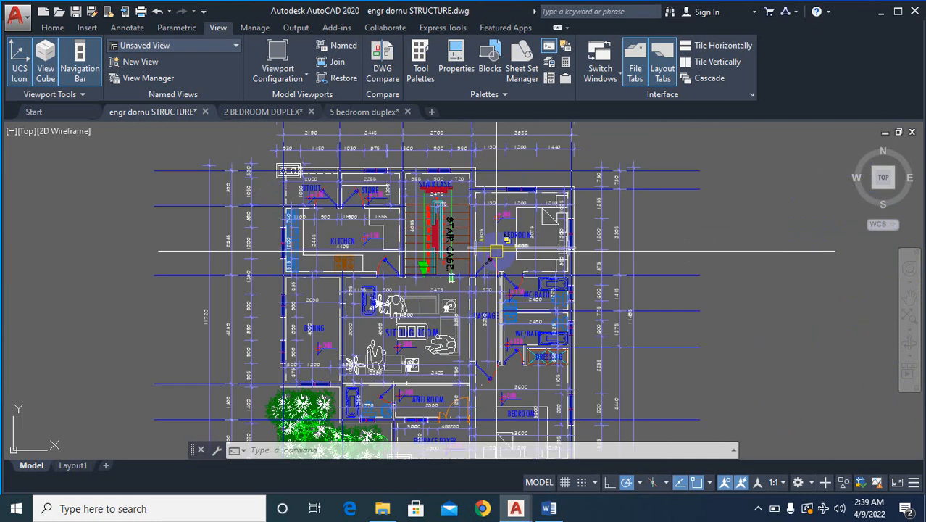
scroll(442, 213, "down", 5)
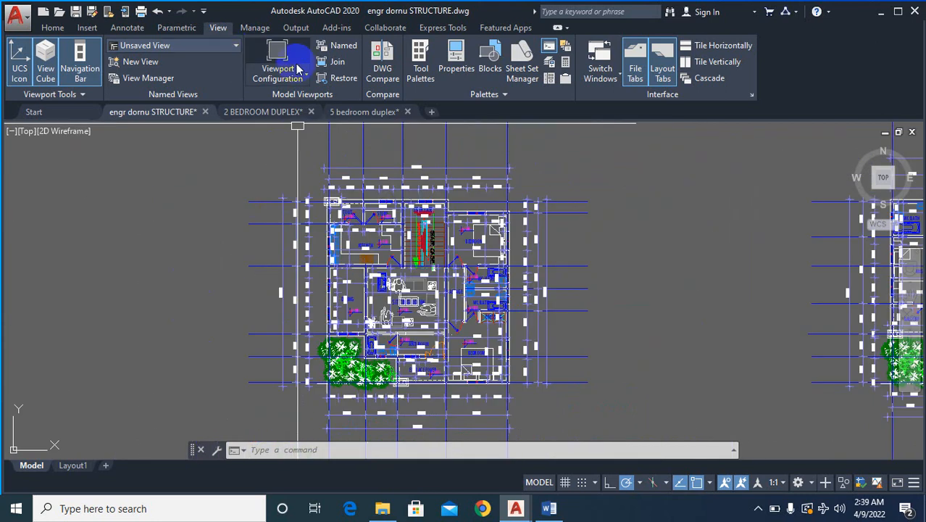
- Split model space into two vertical viewports and frame the ground-floor plan in the left viewport
left_click(304, 79)
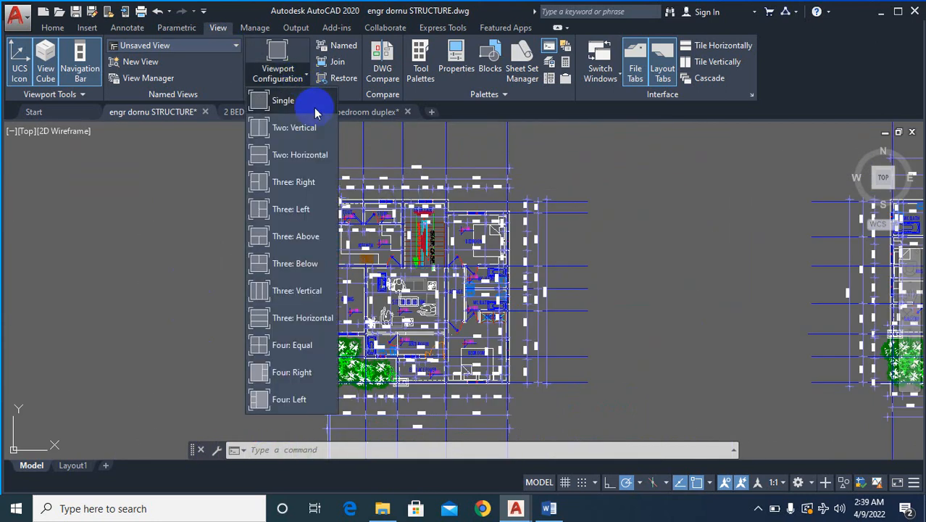
left_click(308, 128)
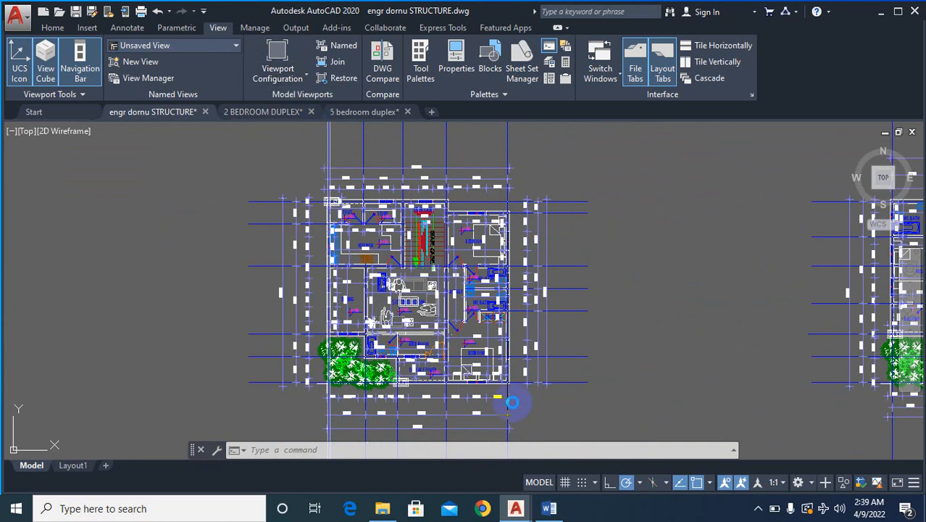
left_click(386, 355)
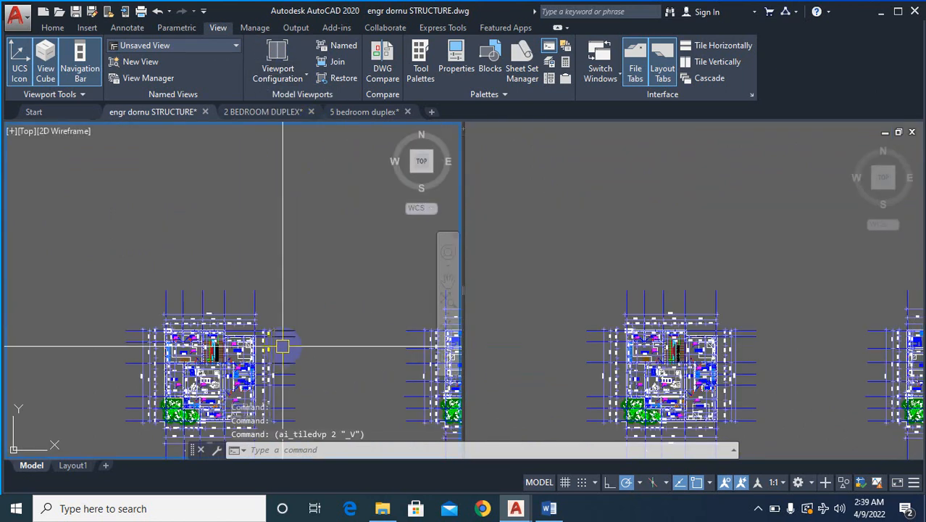
scroll(252, 290, "down", 2)
scroll(217, 306, "up", 6)
scroll(290, 260, "up", 2)
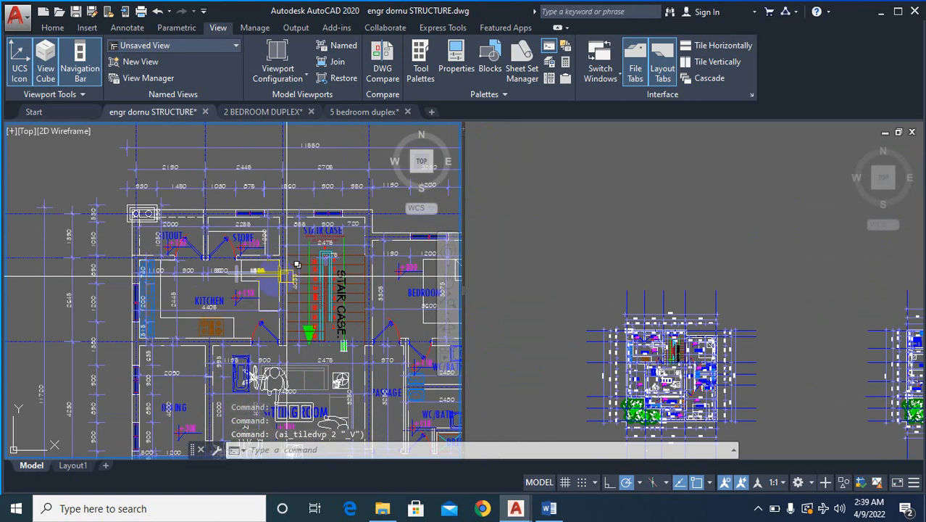
scroll(216, 273, "down", 3)
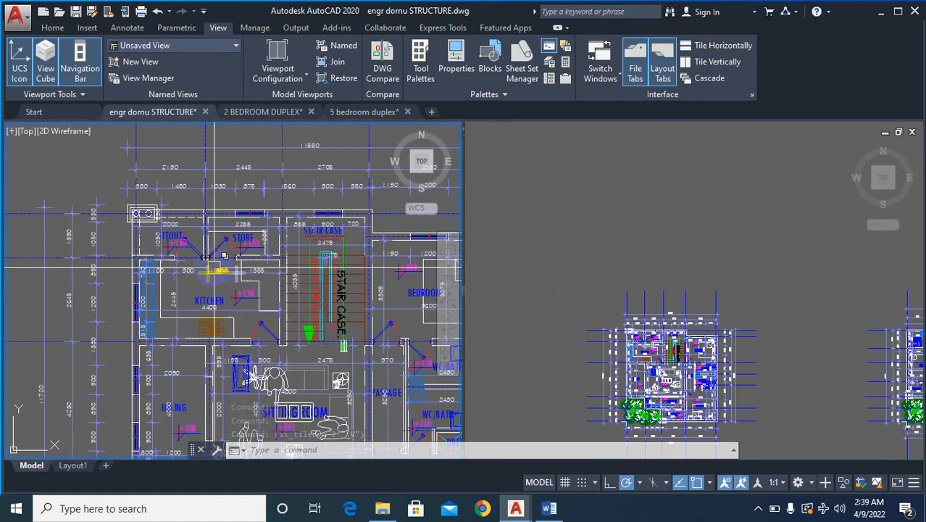
scroll(239, 229, "up", 4)
scroll(76, 240, "down", 4)
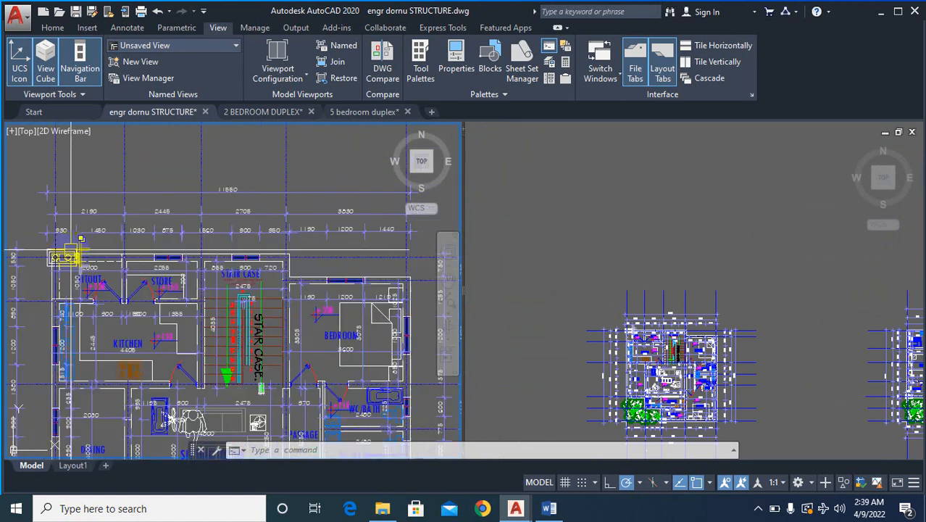
scroll(42, 208, "up", 6)
scroll(84, 226, "down", 6)
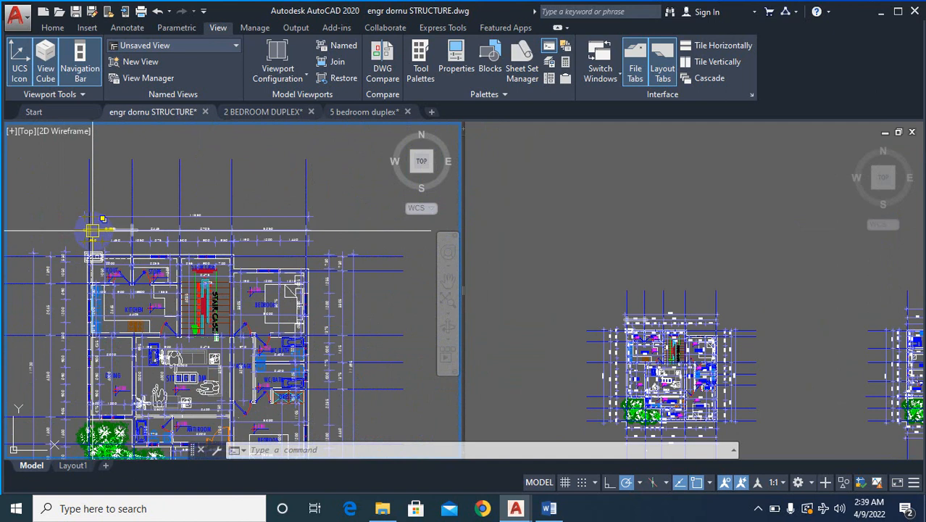
- Frame the upper-floor plan in the right viewport beside the whole ground-floor plan in the left viewport
left_click(743, 321)
scroll(742, 321, "down", 4)
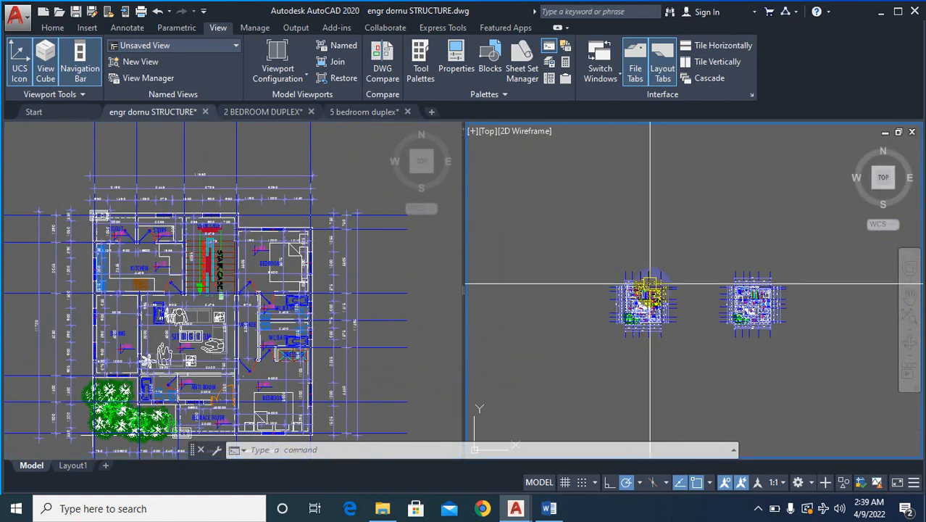
scroll(647, 275, "up", 7)
left_click(143, 403)
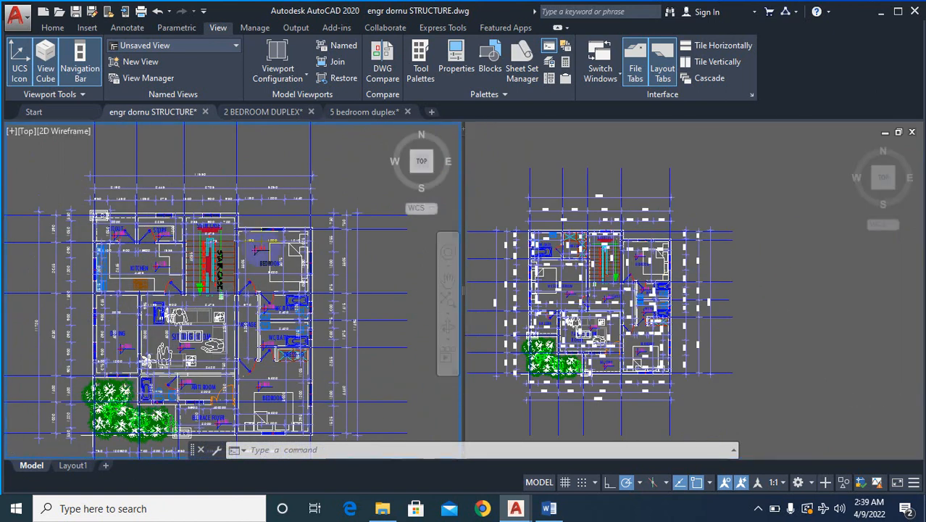
scroll(207, 336, "down", 3)
scroll(210, 335, "up", 5)
scroll(239, 382, "down", 4)
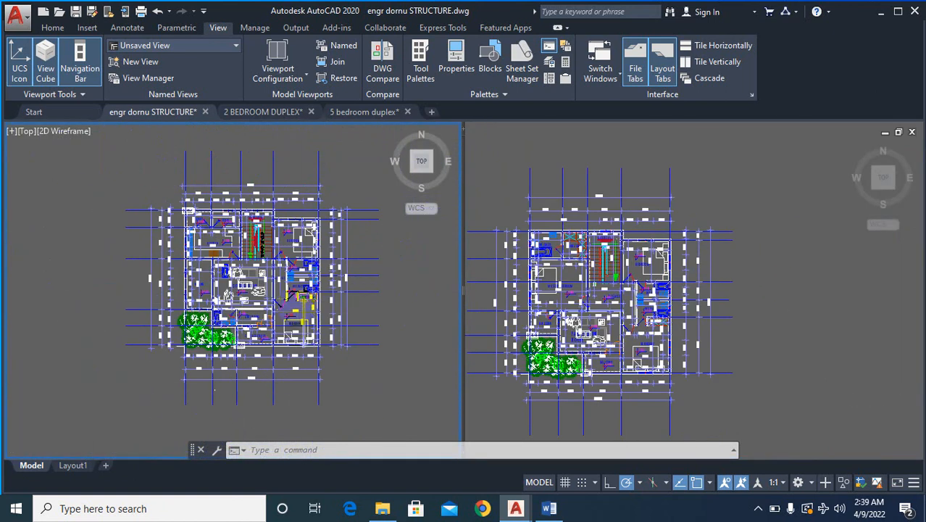
scroll(302, 321, "up", 2)
- Examine the balconies, family living room and bedrooms on the upper-floor plan
left_click(664, 393)
scroll(532, 376, "up", 2)
scroll(652, 239, "up", 2)
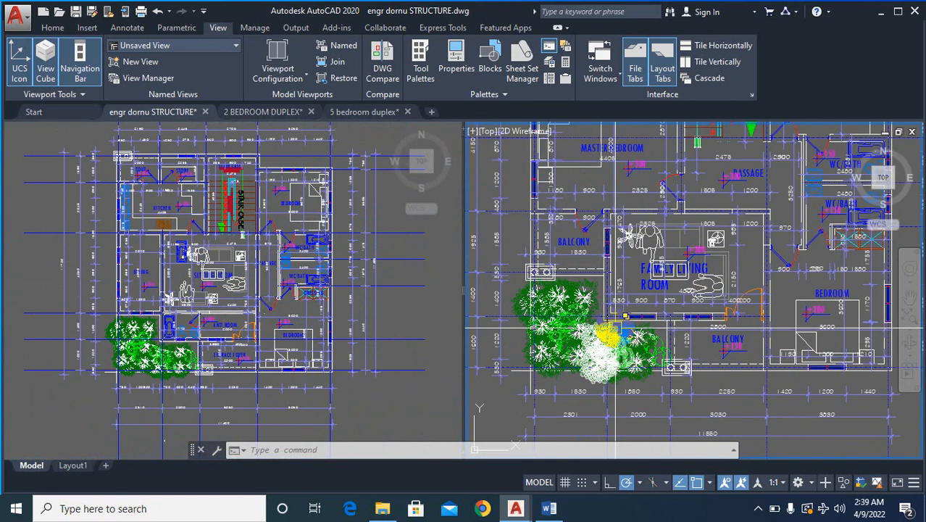
scroll(652, 239, "down", 2)
scroll(666, 237, "up", 3)
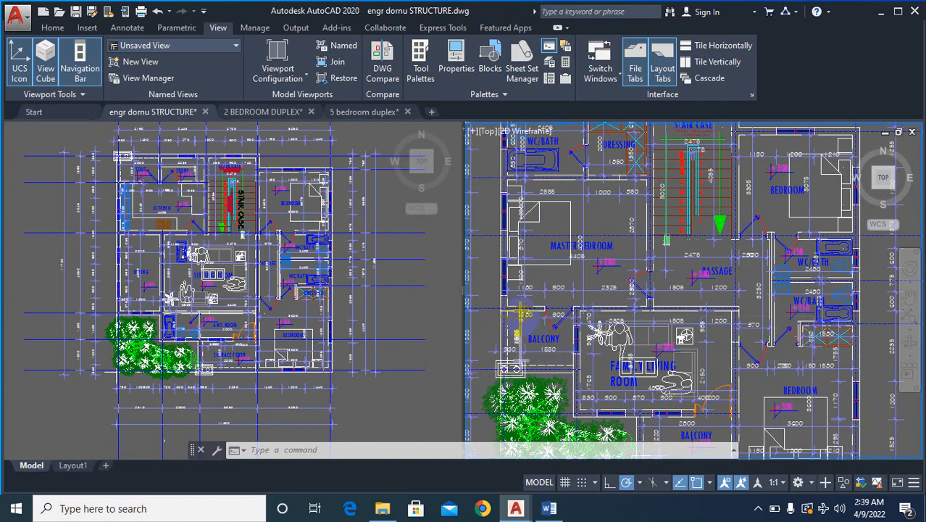
scroll(650, 391, "up", 3)
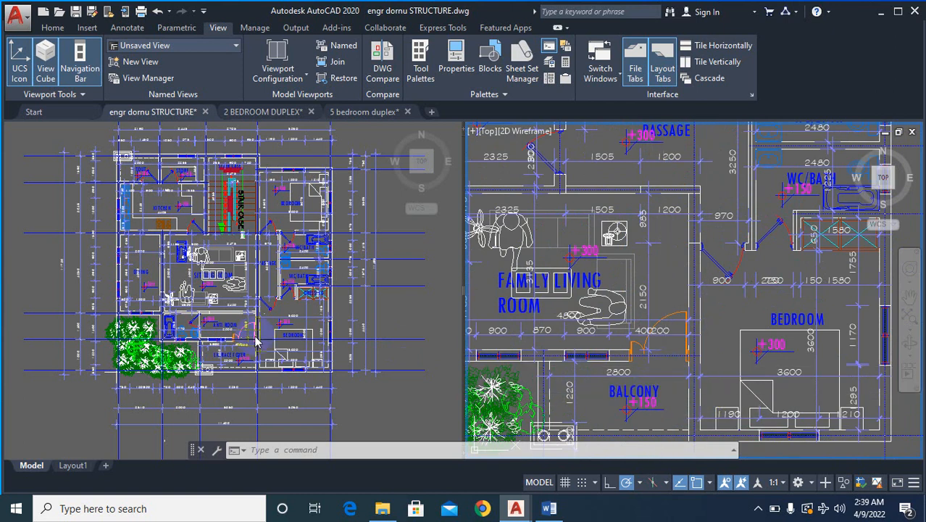
- Compare the entrance foyer on the ground-floor plan with the balcony beside the family living room on the upper floor
left_click(255, 341)
scroll(261, 339, "up", 10)
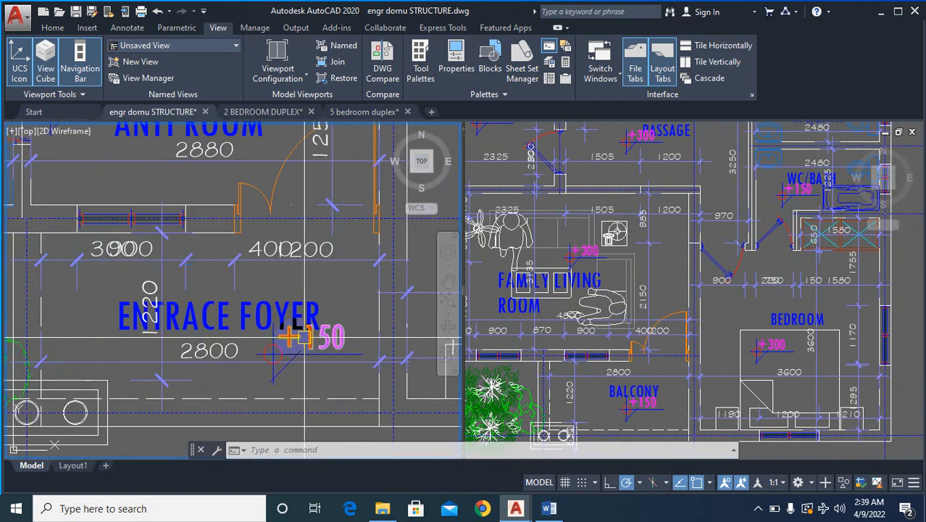
scroll(275, 348, "down", 5)
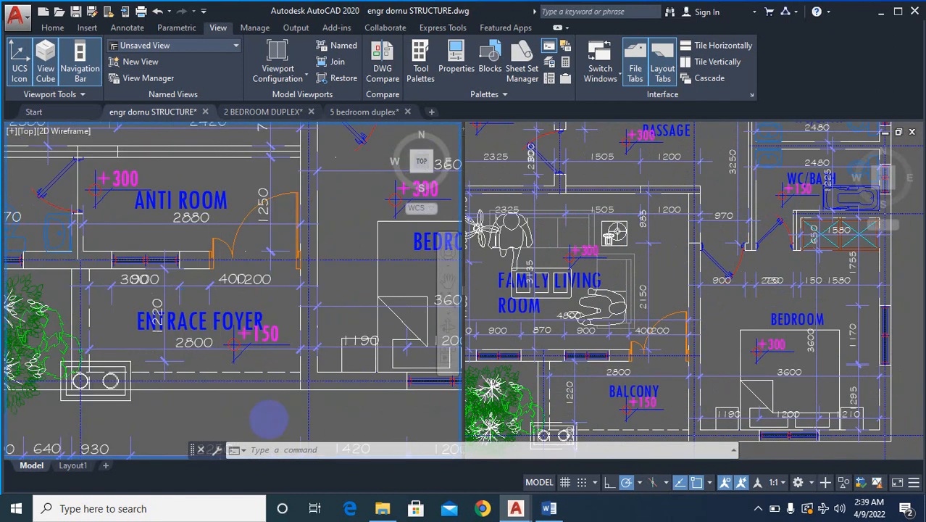
middle_click_drag(269, 419, 286, 463)
left_click(674, 391)
scroll(660, 381, "up", 3)
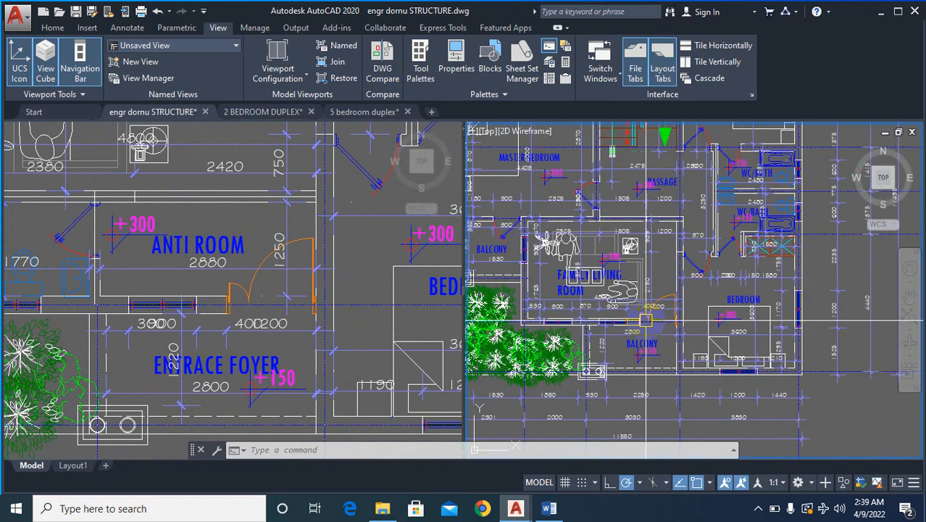
scroll(645, 370, "down", 3)
scroll(636, 365, "up", 2)
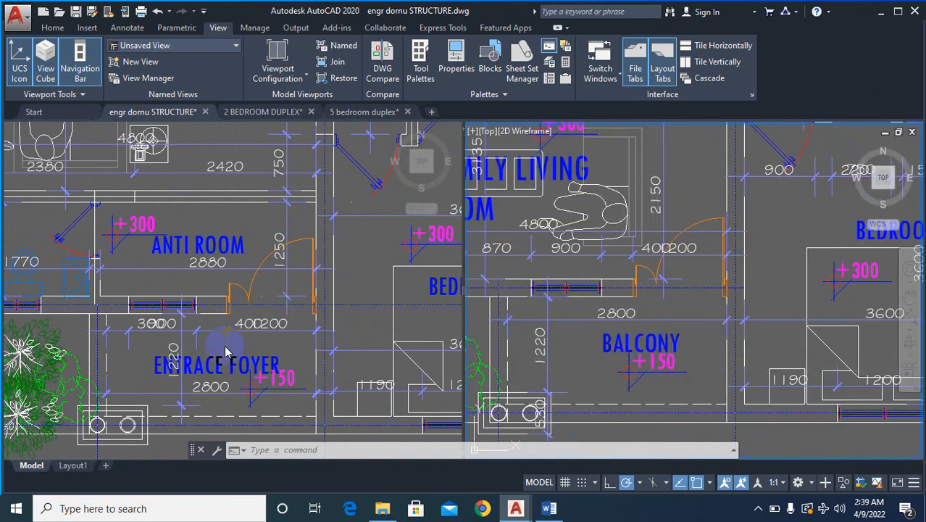
- Examine the room labels and level marks of the entrance foyer and the corresponding upper-floor balcony
left_click(234, 371)
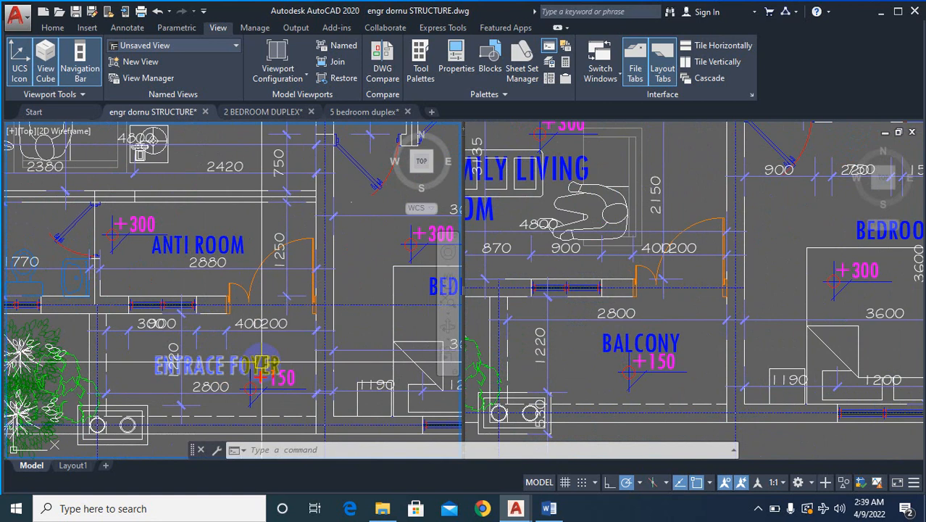
mouse_move(262, 363)
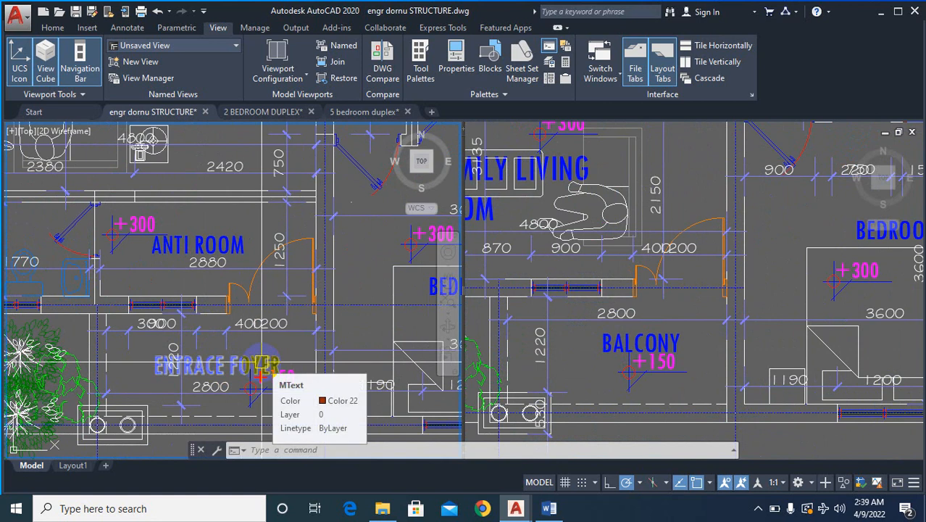
left_click(666, 362)
scroll(671, 365, "down", 6)
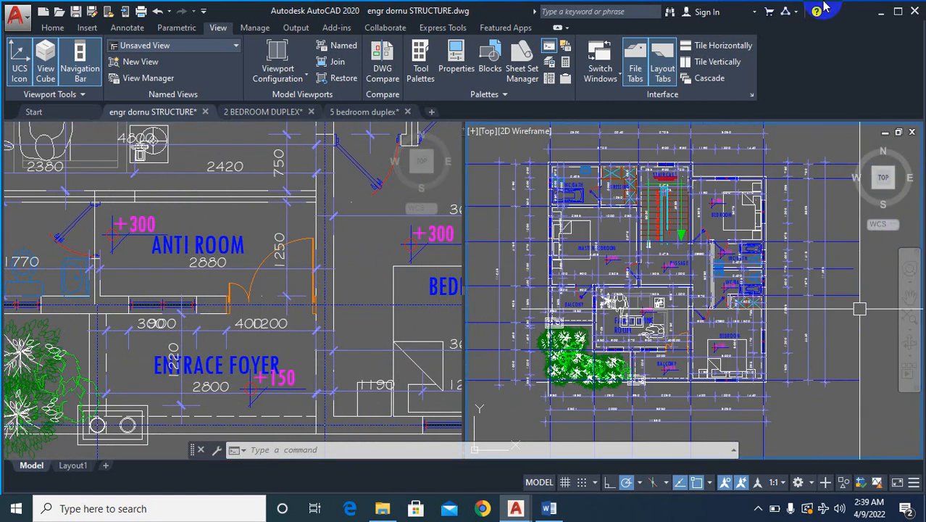
scroll(670, 365, "up", 5)
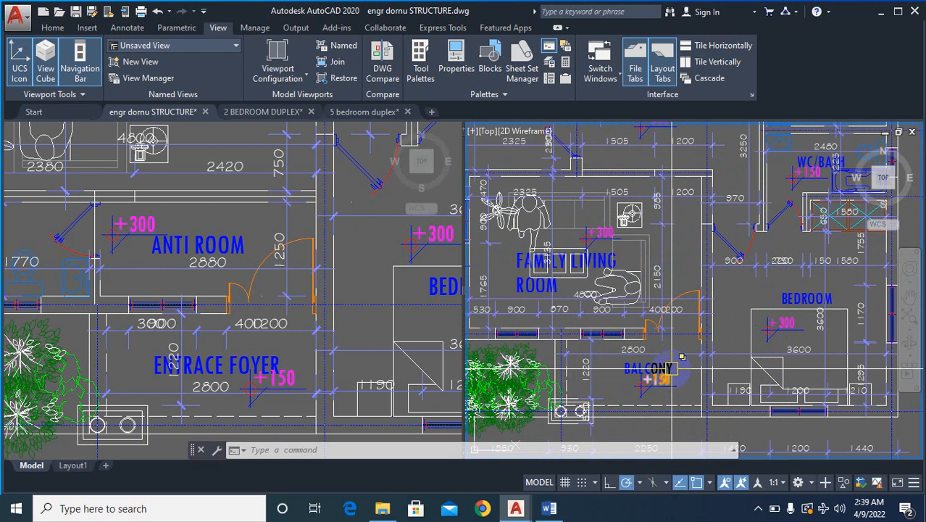
mouse_move(682, 357)
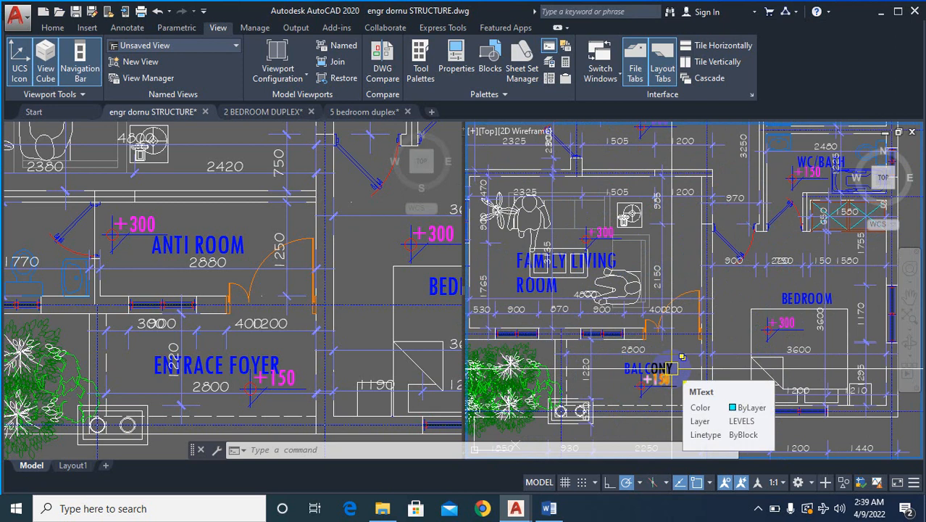
scroll(681, 359, "up", 2)
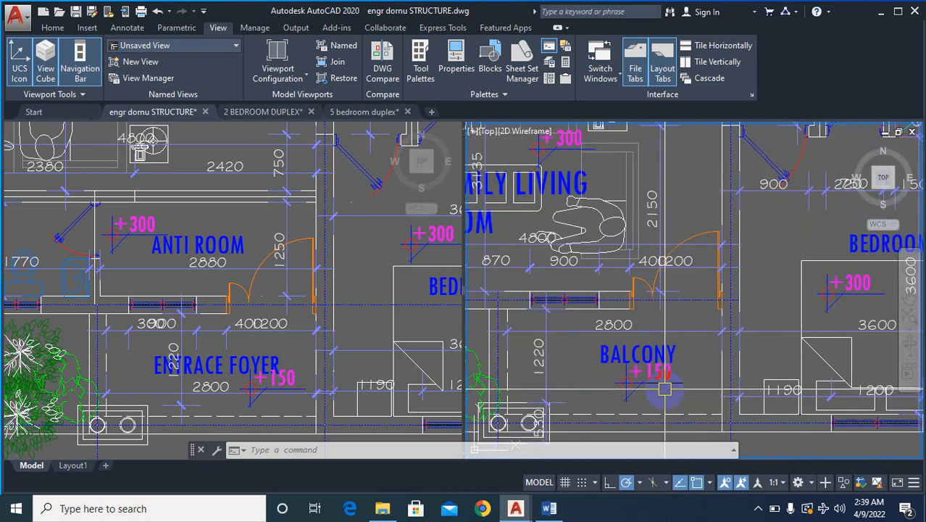
- Examine the overall upper-floor layout around the master bedroom and the balcony beside the plants
scroll(684, 411, "down", 2)
scroll(665, 353, "down", 5)
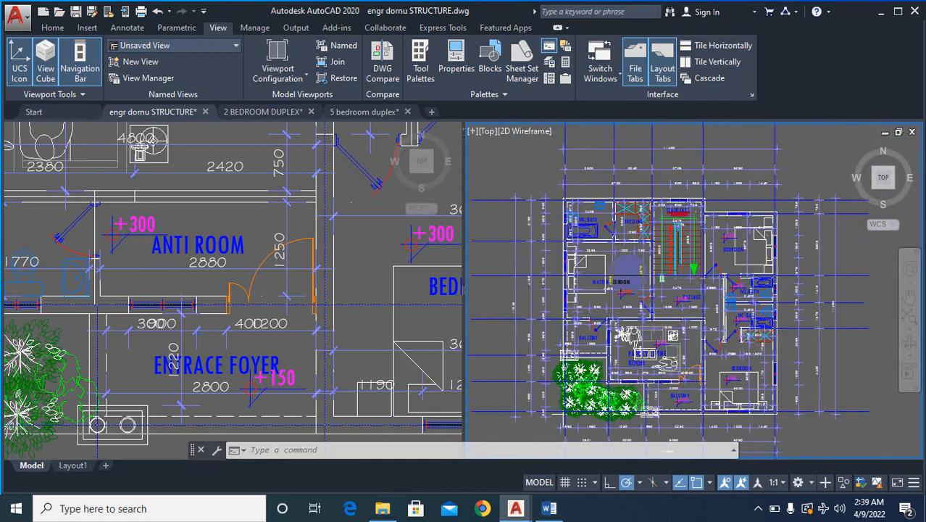
scroll(630, 276, "up", 2)
scroll(608, 304, "down", 1)
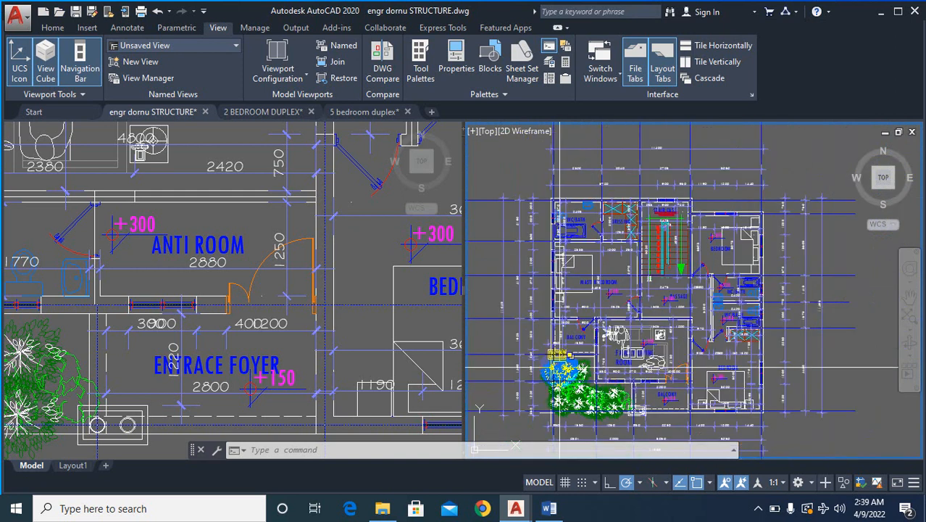
scroll(616, 319, "up", 2)
scroll(630, 346, "down", 3)
- Compare the staircase area on the ground-floor plan with the staircase on the upper-floor plan
left_click(248, 322)
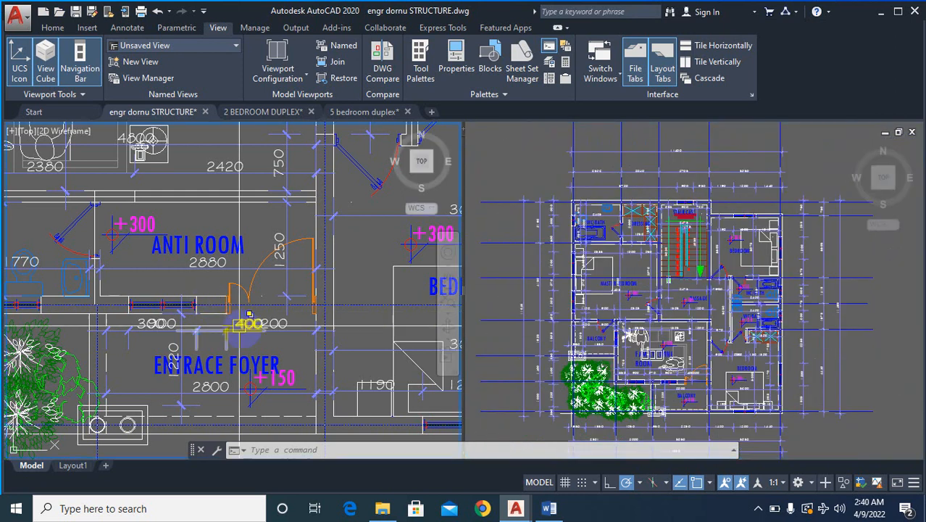
scroll(287, 249, "down", 8)
scroll(287, 249, "up", 7)
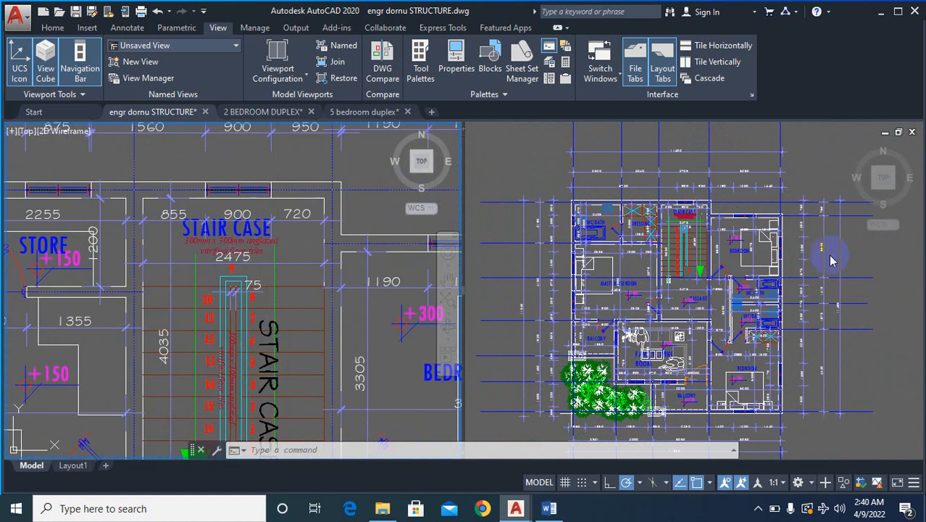
left_click(659, 308)
scroll(734, 205, "up", 4)
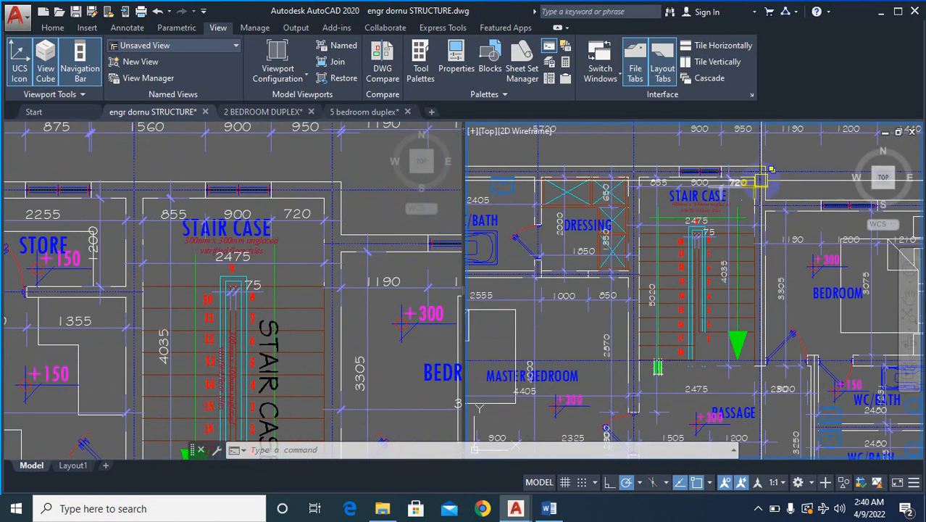
scroll(761, 177, "up", 2)
left_click(311, 230)
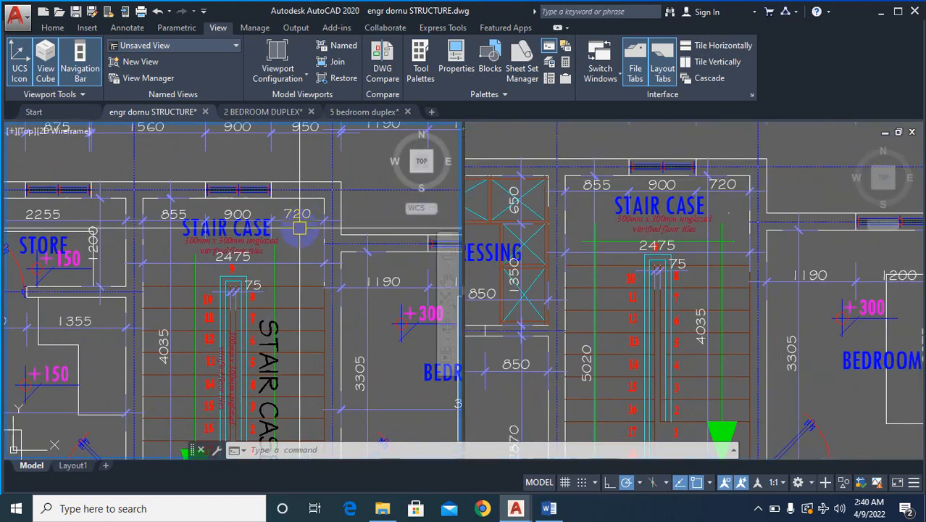
scroll(289, 205, "down", 5)
left_click(815, 211)
scroll(689, 276, "down", 6)
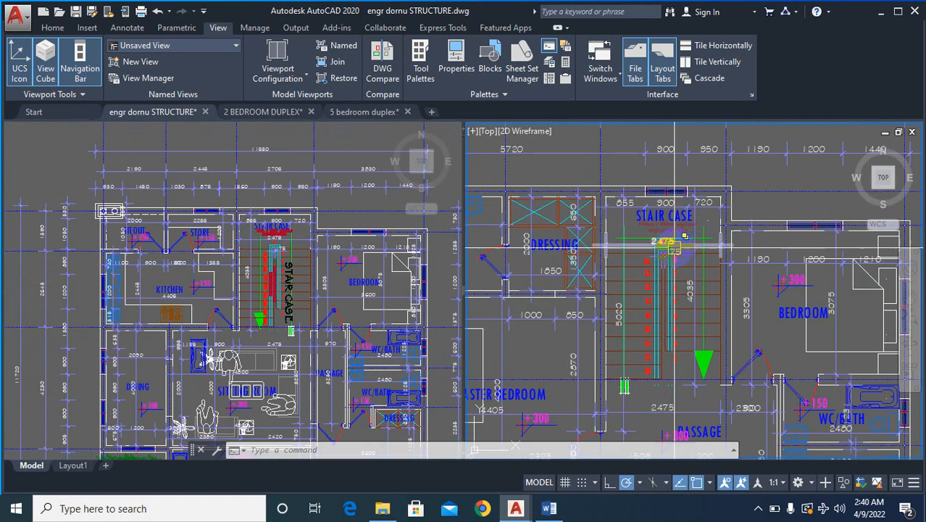
- Erase the dimensions and grid lines above the upper-floor plan
scroll(734, 258, "down", 4)
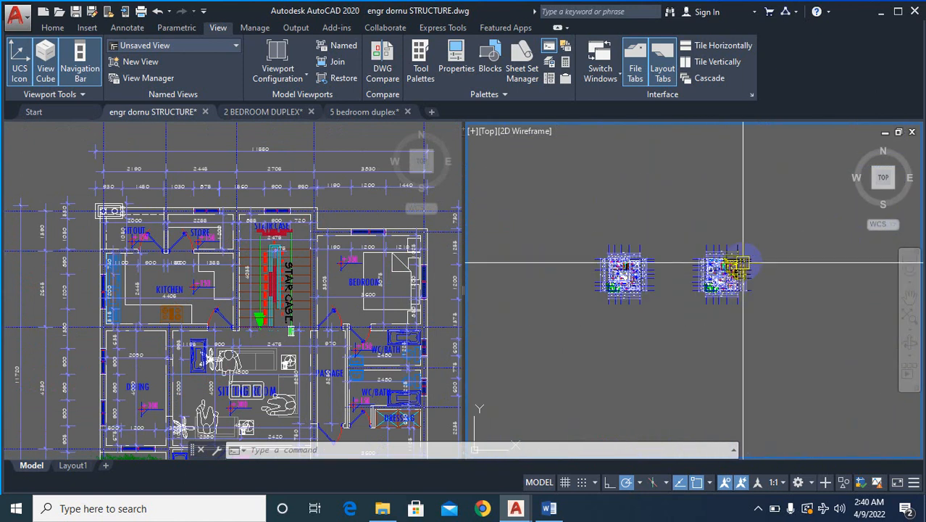
scroll(734, 259, "up", 3)
type("e")
key("Return")
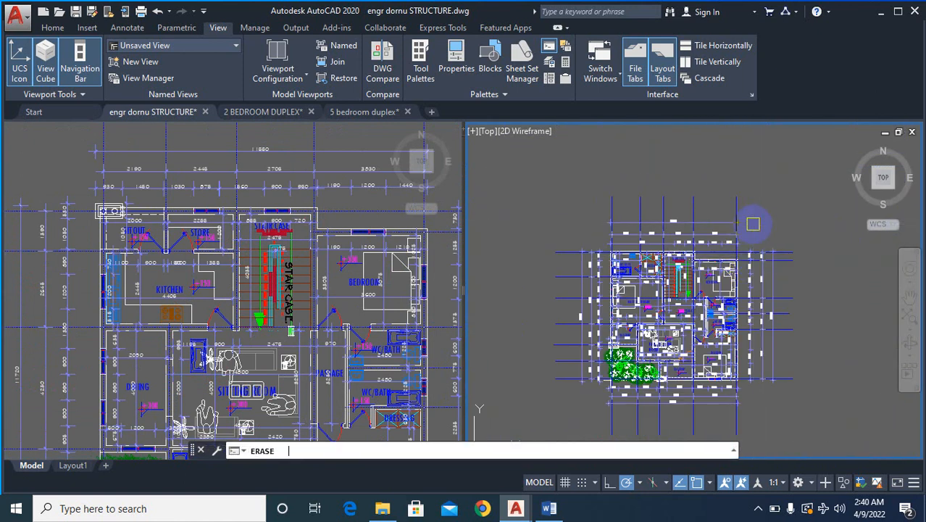
left_click(776, 190)
left_click(594, 245)
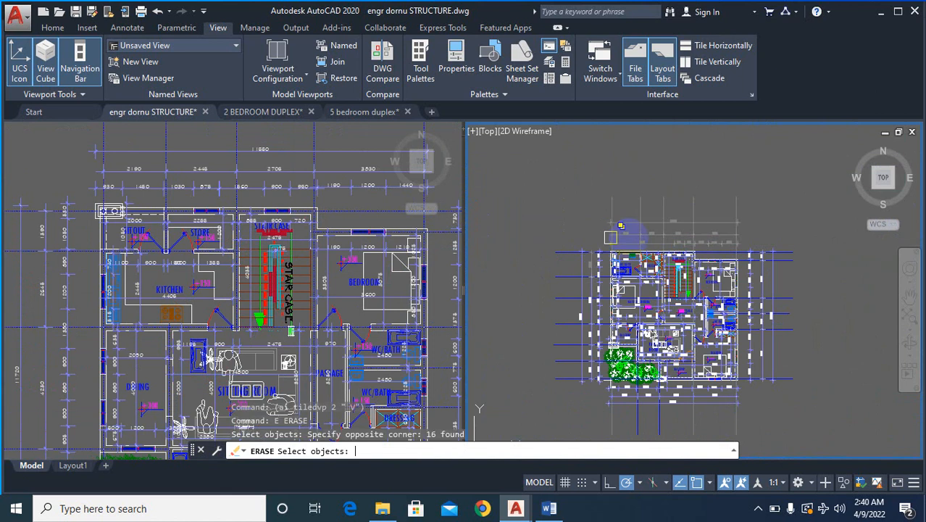
key("Return")
key("Return")
- Erase the dimensions and grid lines to the right of and below the upper-floor plan
left_click(812, 232)
left_click(754, 395)
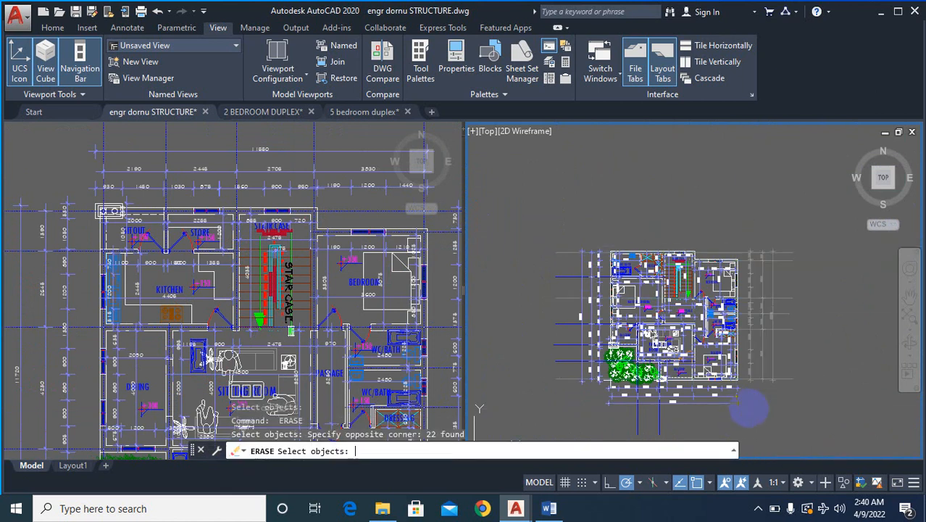
key("Return")
key("Return")
left_click(762, 391)
left_click(584, 413)
key("Return")
key("Return")
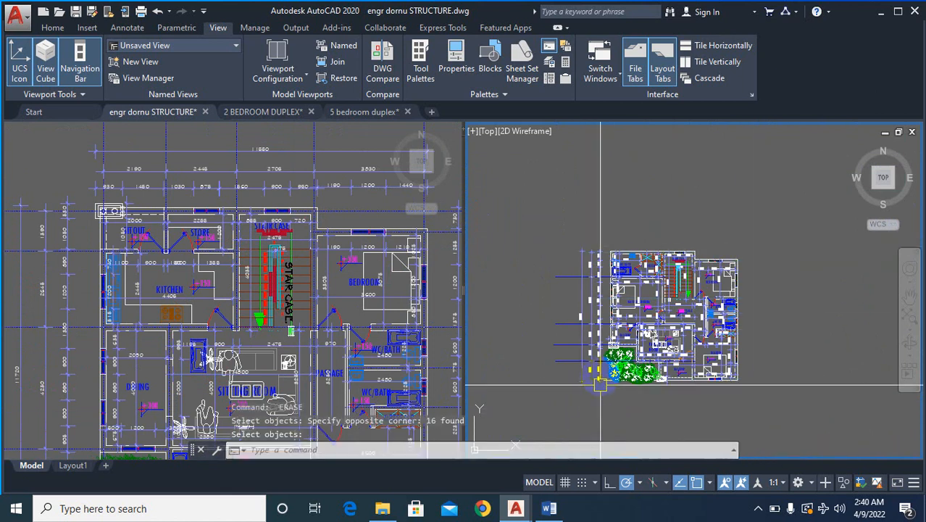
- Erase the remaining dimensions and grid lines to the left of the upper-floor plan
left_click(556, 397)
key("Return")
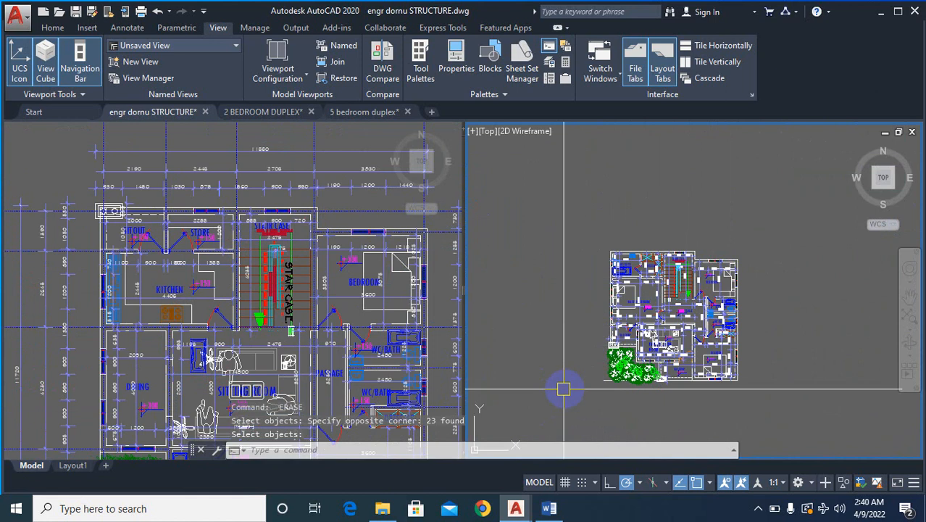
- Erase one plant from the planting area beside the front balcony on the upper-floor plan
scroll(630, 265, "up", 5)
scroll(633, 250, "down", 2)
key("Return")
scroll(670, 339, "up", 3)
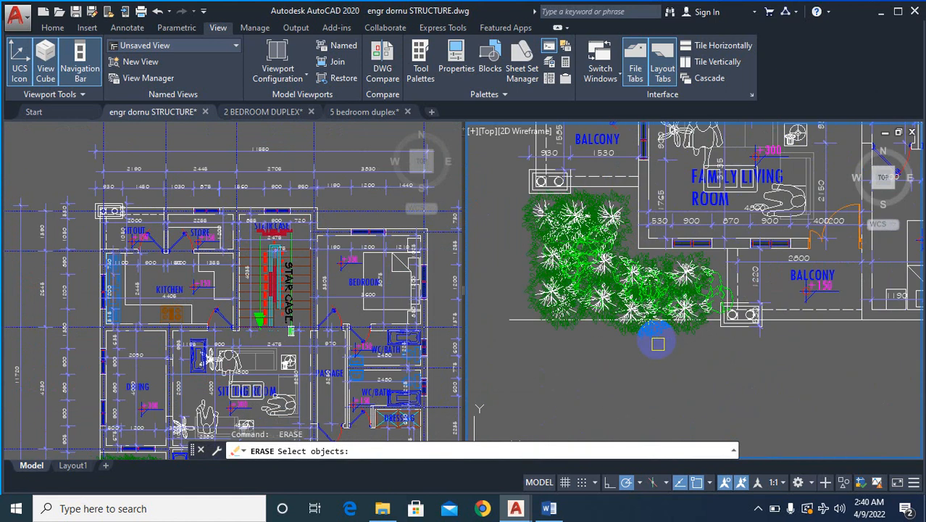
left_click(679, 306)
key("Return")
key("Escape")
key("Escape")
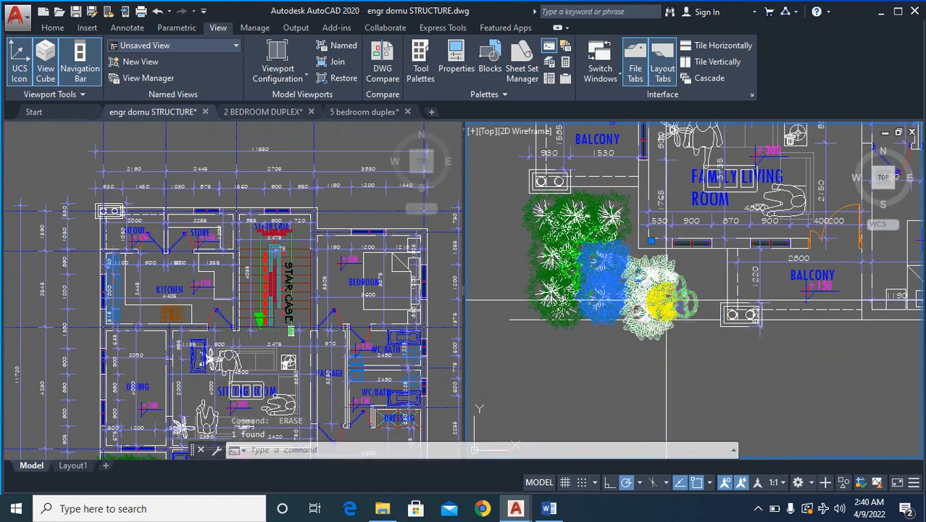
- Copy both floor plans into the empty space below the originals
scroll(669, 325, "down", 6)
scroll(669, 325, "down", 3)
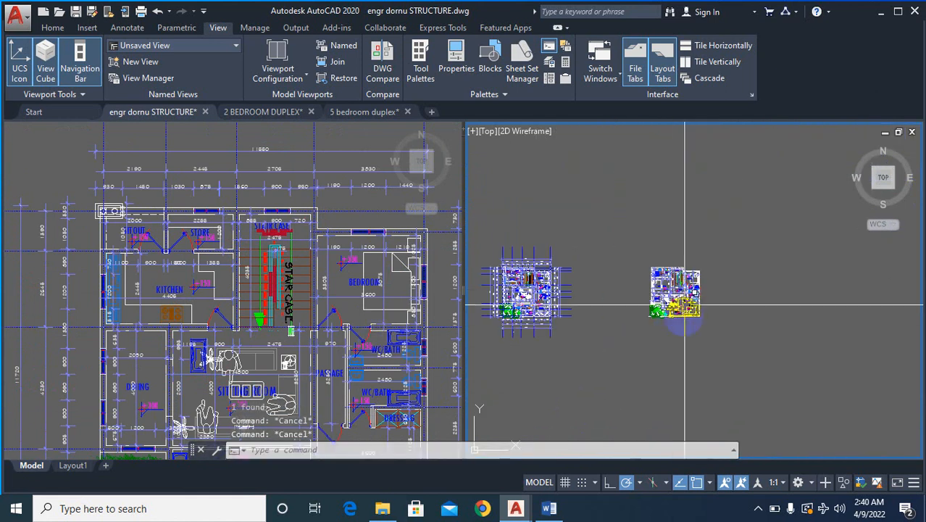
scroll(740, 299, "down", 2)
type("co")
key("Return")
left_click(763, 225)
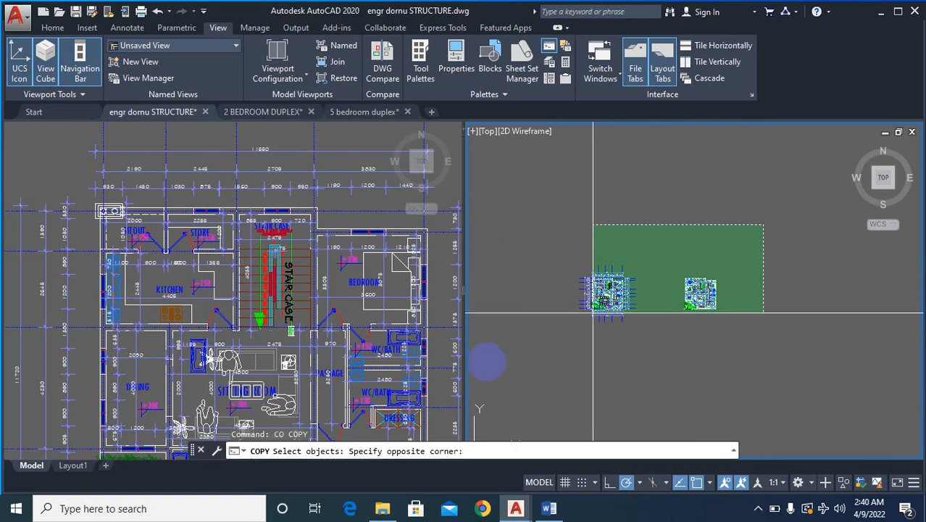
left_click(567, 350)
right_click(616, 357)
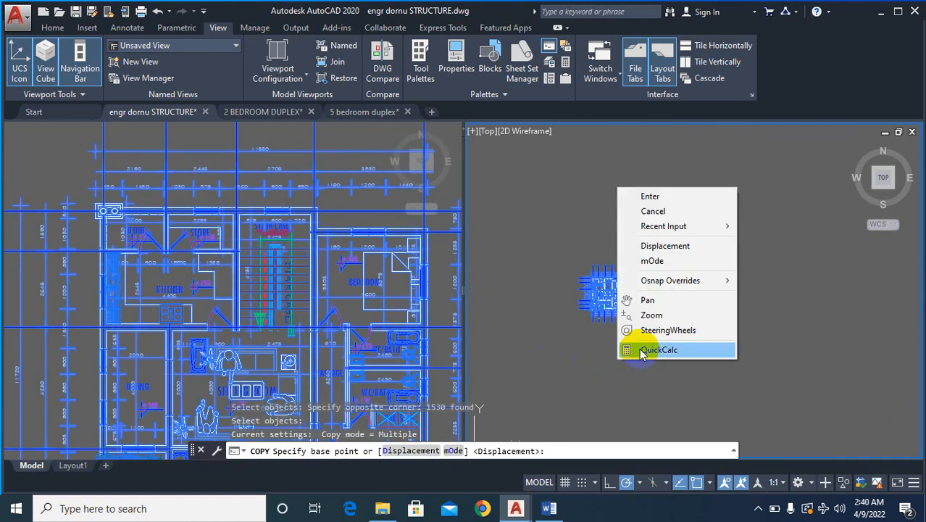
left_click(635, 367)
scroll(662, 316, "down", 4)
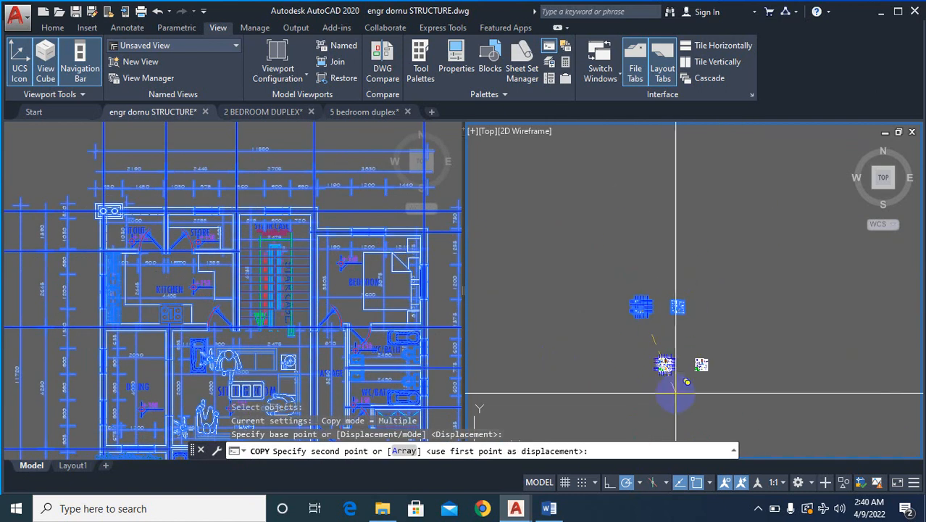
left_click(674, 373)
key("Escape")
- Erase the dimensions and grid lines above the copied ground-floor plan
scroll(678, 377, "up", 4)
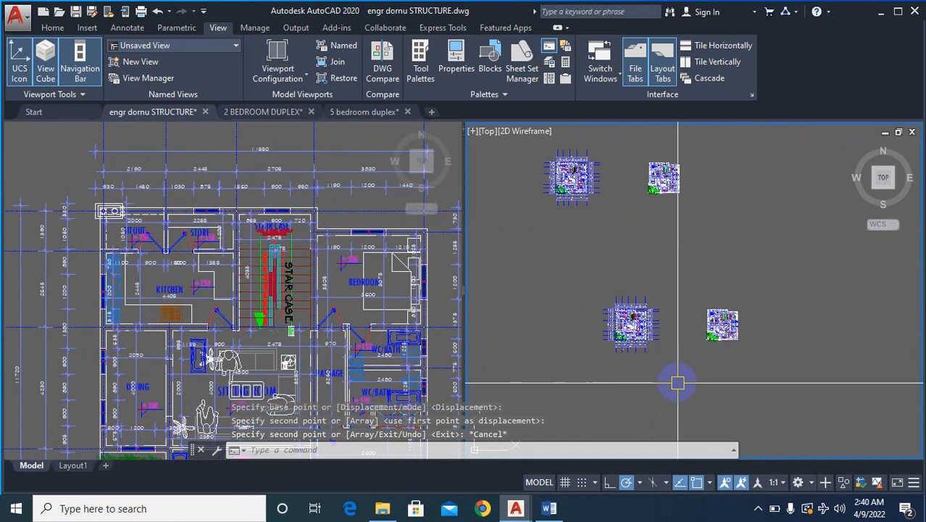
scroll(805, 303, "up", 2)
scroll(843, 269, "down", 2)
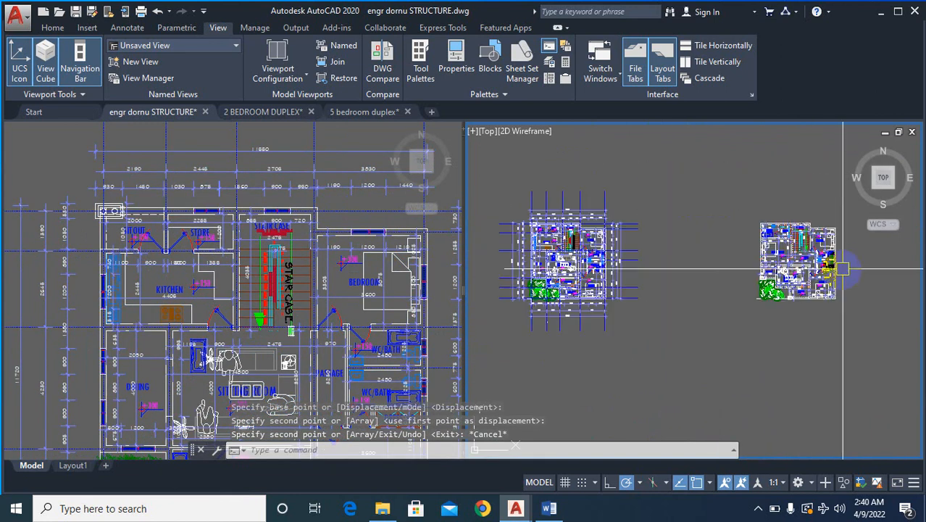
scroll(520, 219, "up", 3)
type("e")
key("Return")
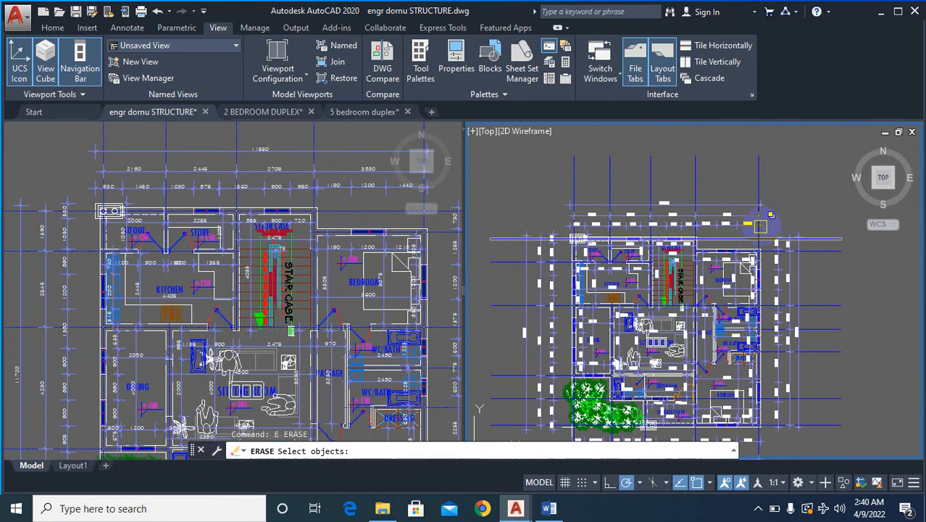
left_click(795, 158)
left_click(560, 227)
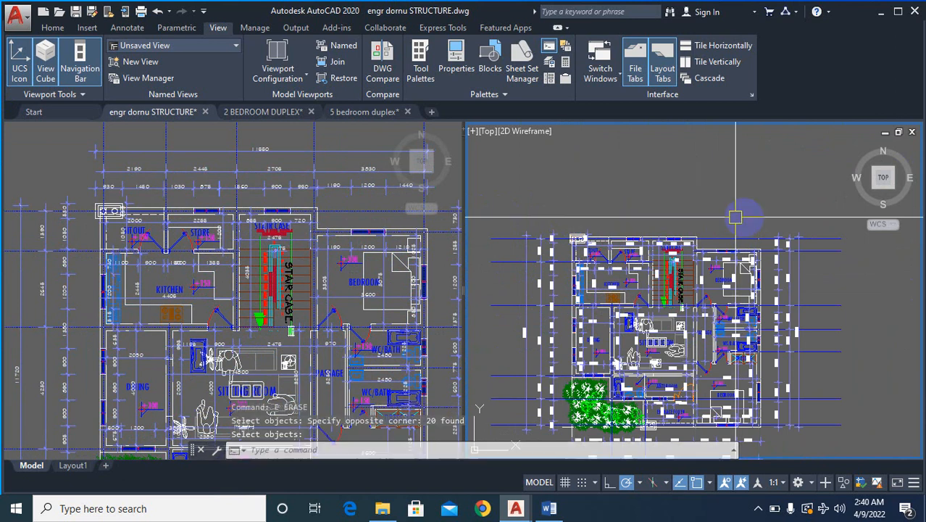
- Erase the dimensions and grid lines to the right of and below the copied ground-floor plan
left_click(835, 204)
left_click(777, 433)
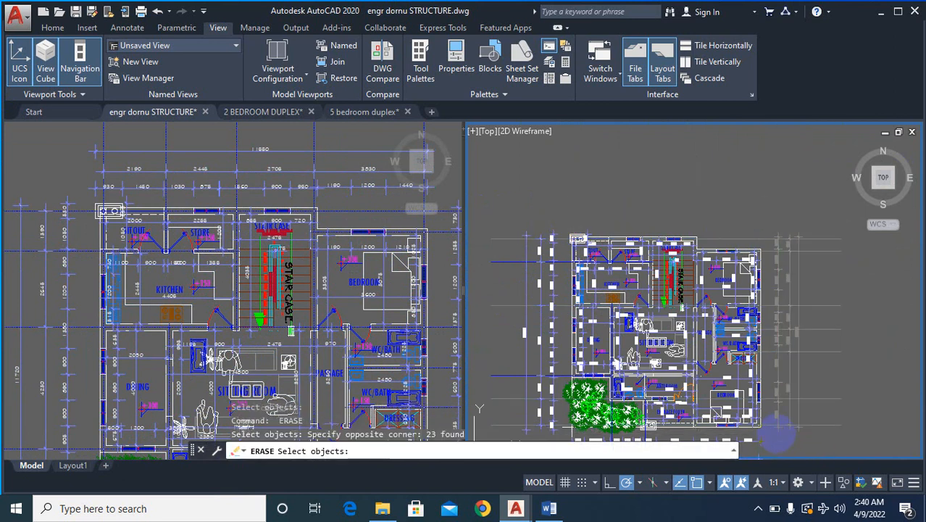
scroll(780, 307, "down", 3)
scroll(776, 370, "up", 3)
left_click(800, 371)
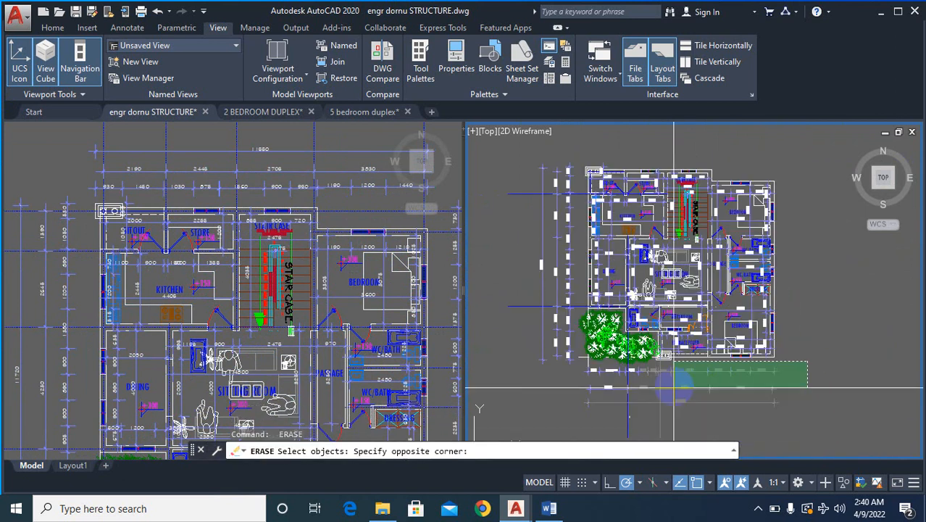
scroll(652, 406, "down", 3)
scroll(651, 409, "up", 3)
left_click(650, 410)
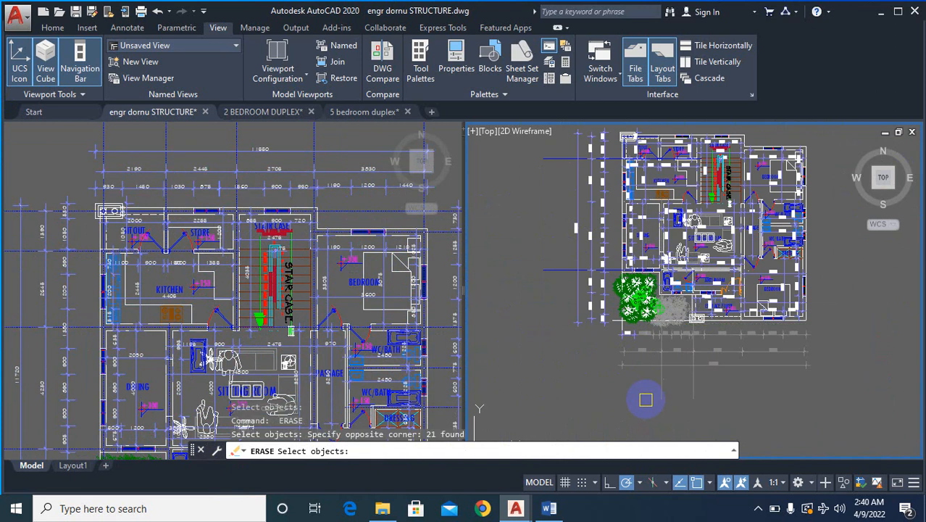
- Erase the dimensions and remaining grid lines to the left of the copied ground-floor plan
scroll(627, 157, "down", 2)
scroll(628, 158, "up", 3)
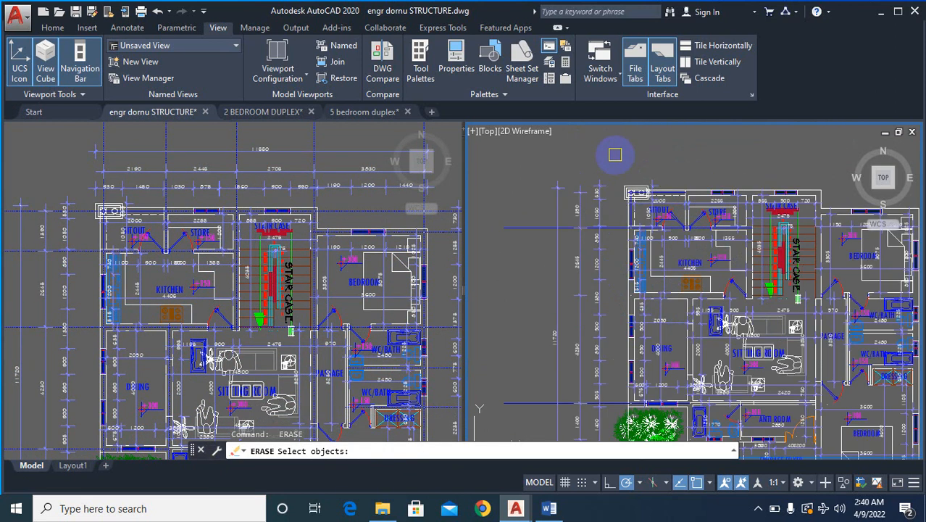
left_click(629, 137)
scroll(507, 333, "down", 4)
left_click(520, 333)
key("Return")
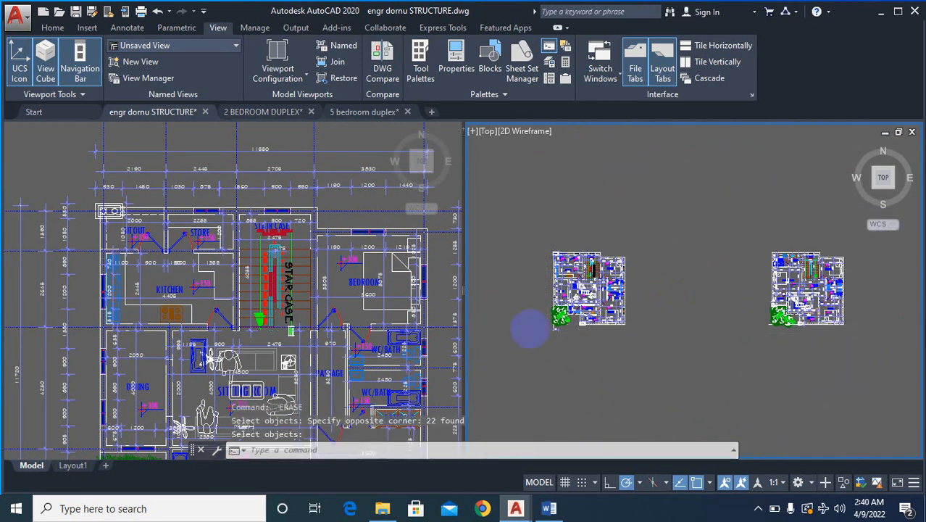
- Turn off layer 0 with LAYOFF, picking the wall between the sitout and the store on the copied ground-floor plan
scroll(531, 327, "up", 4)
scroll(610, 375, "down", 4)
scroll(629, 297, "up", 4)
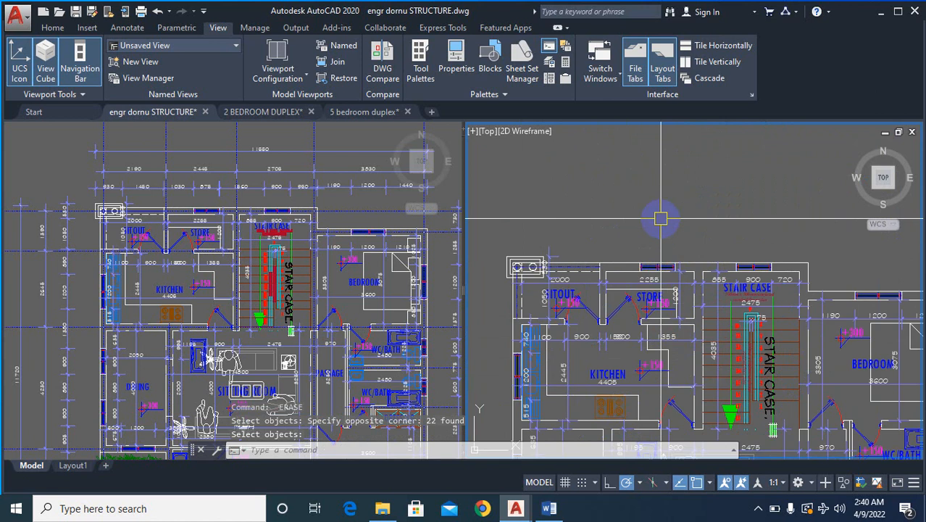
scroll(714, 290, "up", 2)
scroll(666, 289, "down", 4)
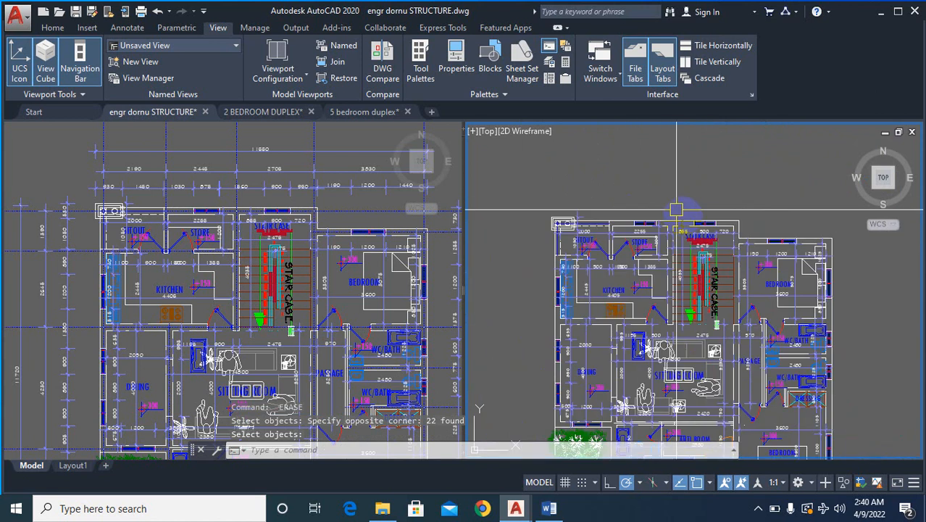
scroll(603, 232, "up", 5)
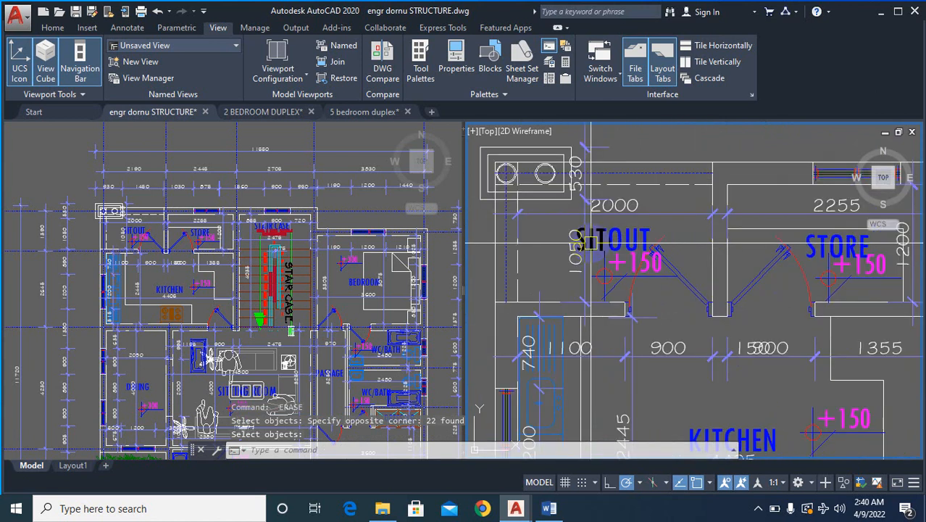
type("LA")
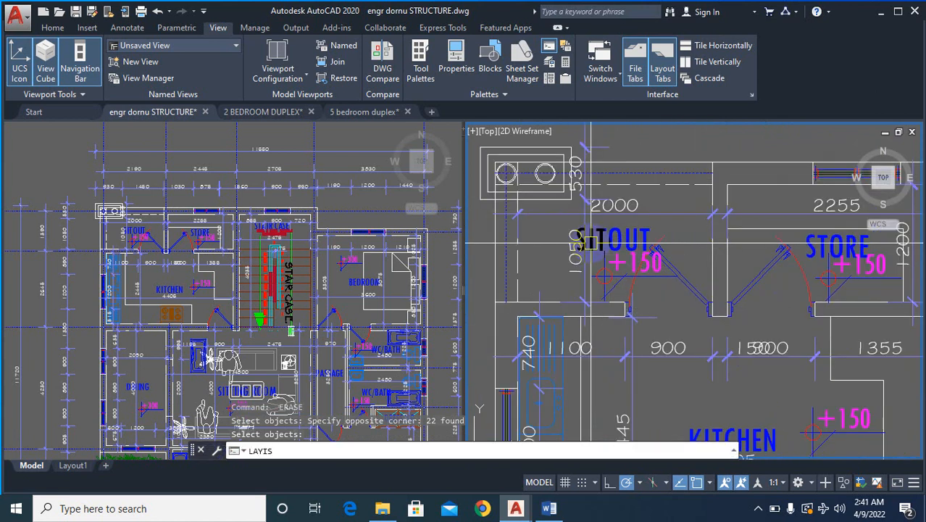
type("YI")
key("BackSpace")
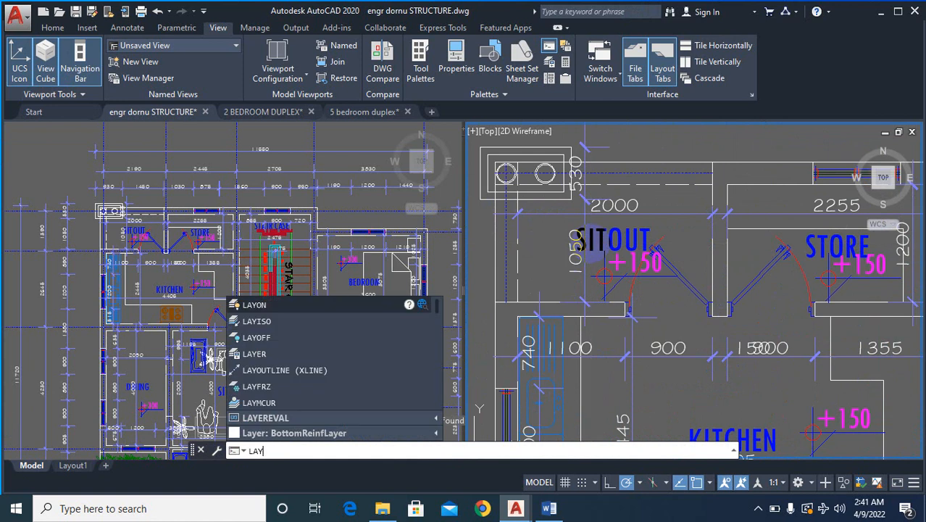
type("OFF")
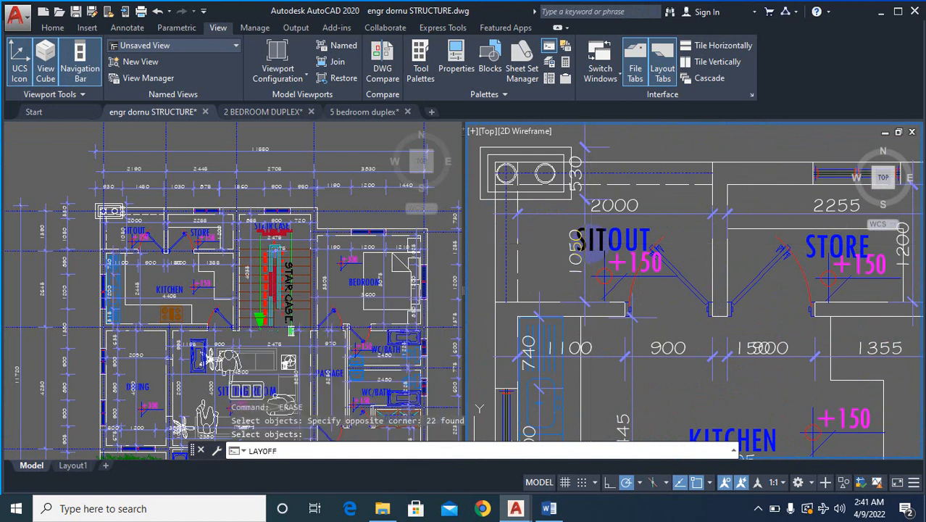
key("Return")
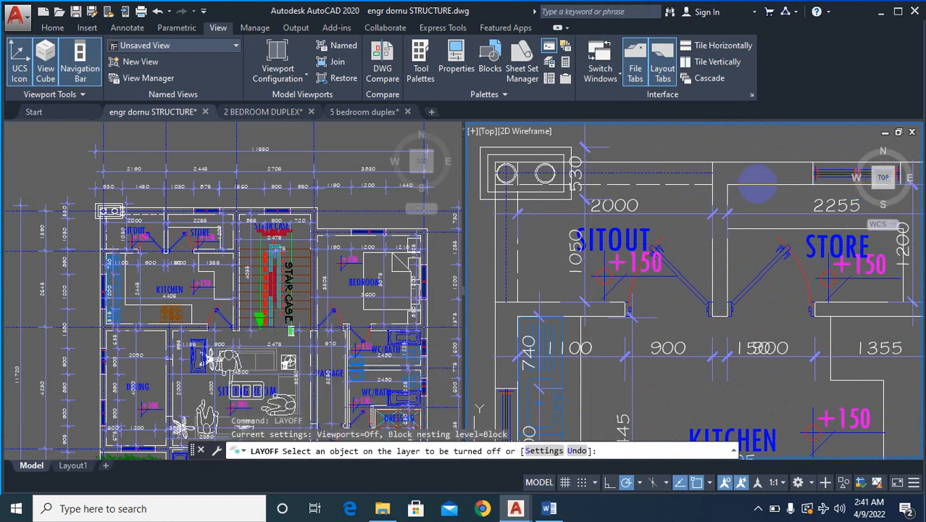
left_click(758, 185)
scroll(703, 213, "down", 5)
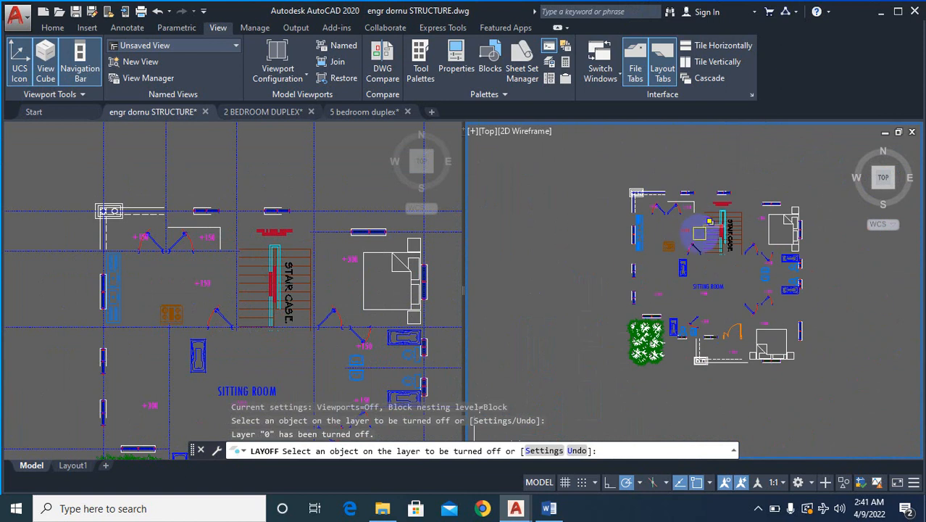
scroll(694, 243, "up", 3)
scroll(637, 254, "down", 8)
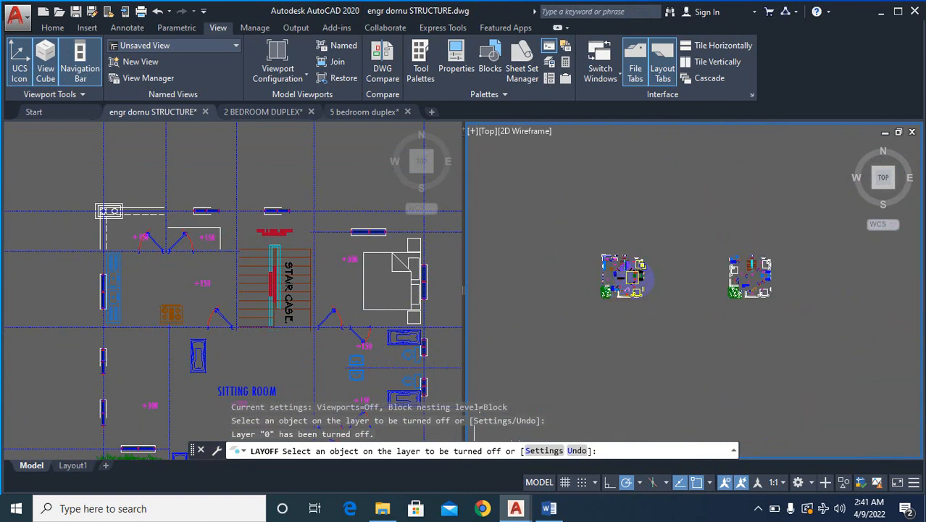
key("Escape")
scroll(548, 297, "up", 8)
key("Escape")
key("Escape")
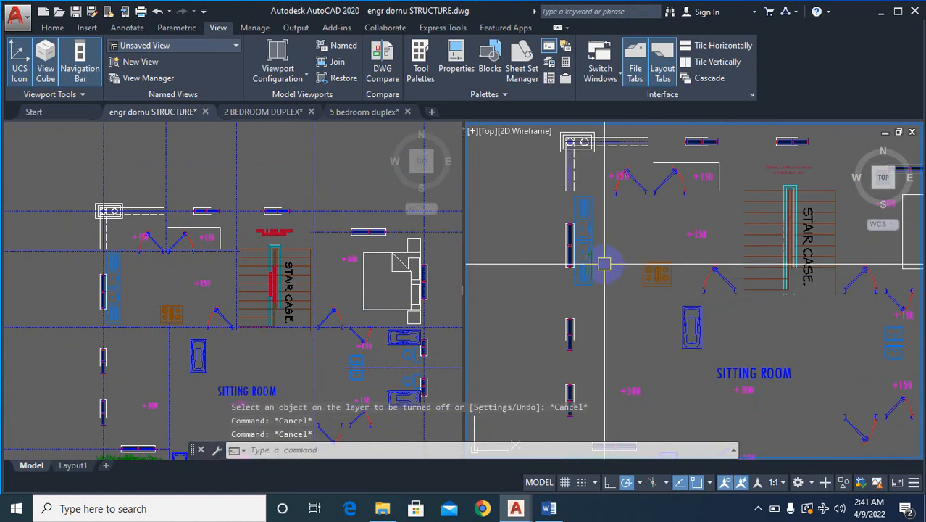
- Erase the doors, level marks, kitchen fittings and sitting room label to the left of the staircase on the copied ground-floor plan
type("e")
key("Return")
scroll(756, 187, "up", 2)
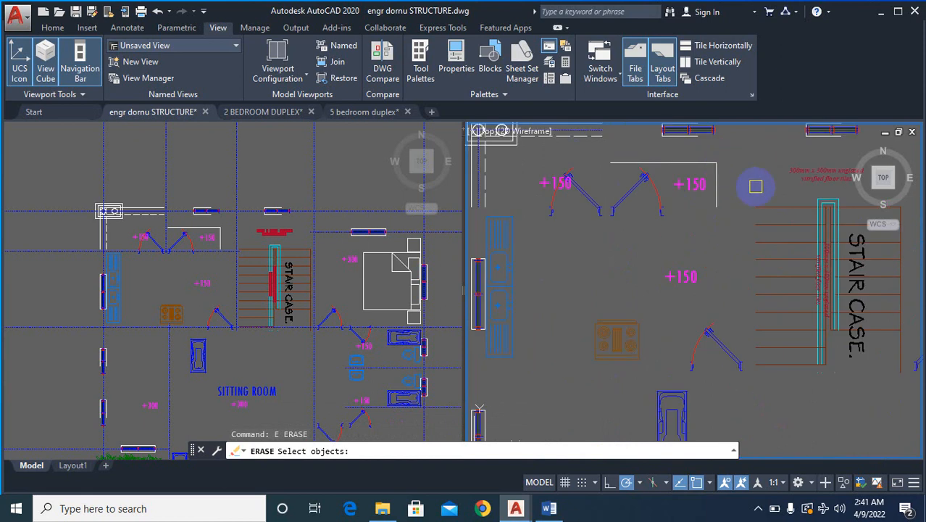
scroll(740, 155, "down", 2)
left_click(721, 181)
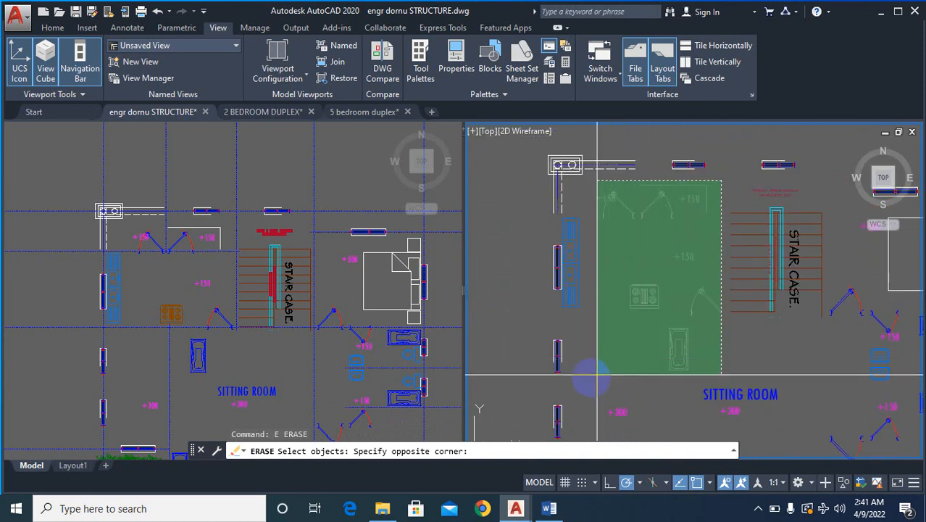
left_click(576, 394)
scroll(642, 286, "down", 2)
key("Return")
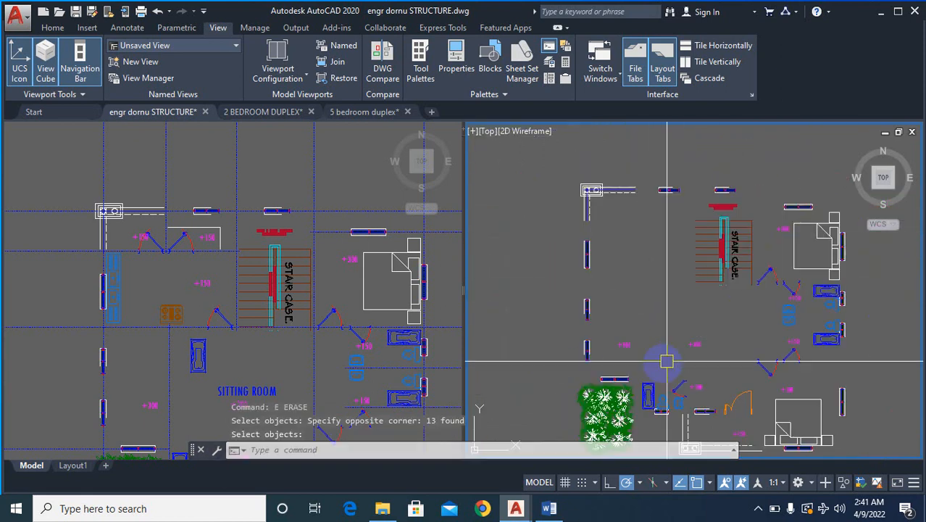
- Erase the two +300 level marks of the dining and sitting rooms on the copied ground-floor plan
key("Return")
scroll(670, 354, "up", 2)
left_click(766, 294)
left_click(594, 351)
key("Return")
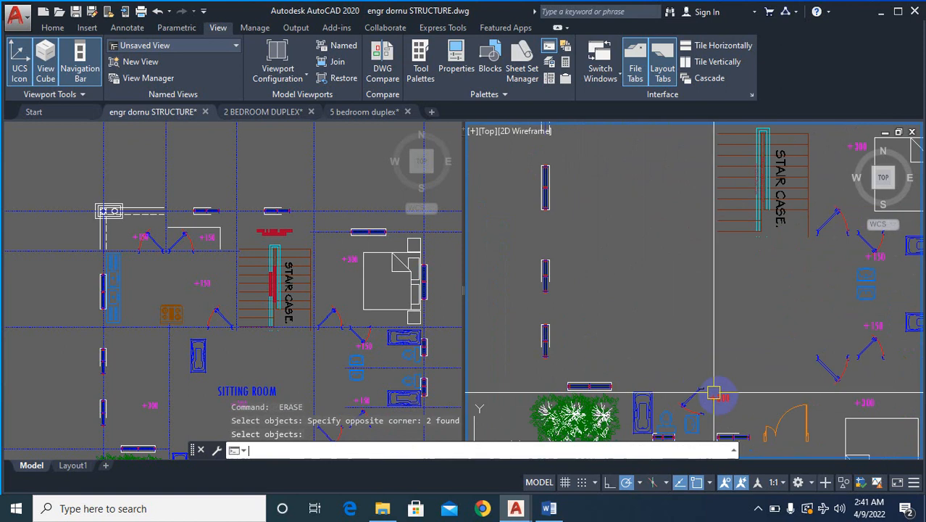
- Erase the door, bathroom fixtures and +300 level mark to the right of the flower bed on the copied ground-floor plan
scroll(723, 273, "up", 3)
left_click(763, 217)
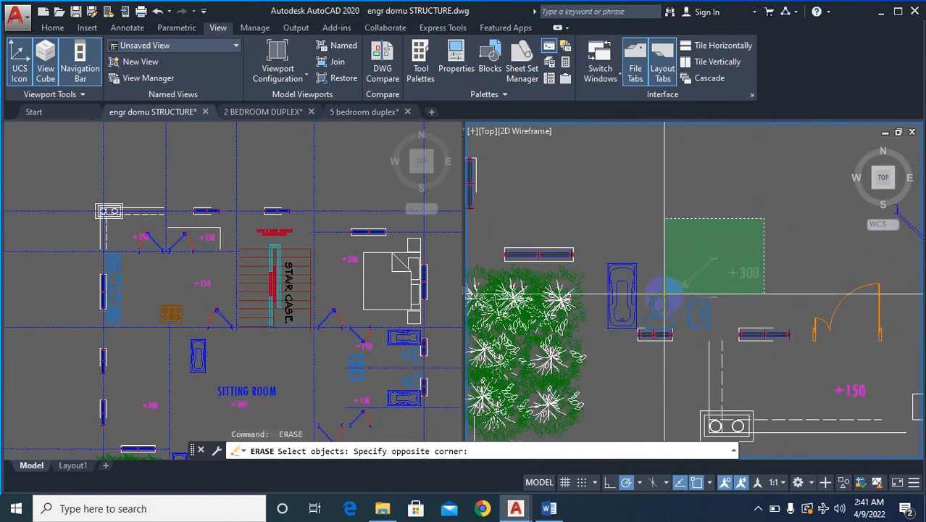
left_click(629, 321)
key("Return")
key("Return")
- Erase the three windows along the left outer wall of the copied ground-floor plan
scroll(630, 318, "down", 5)
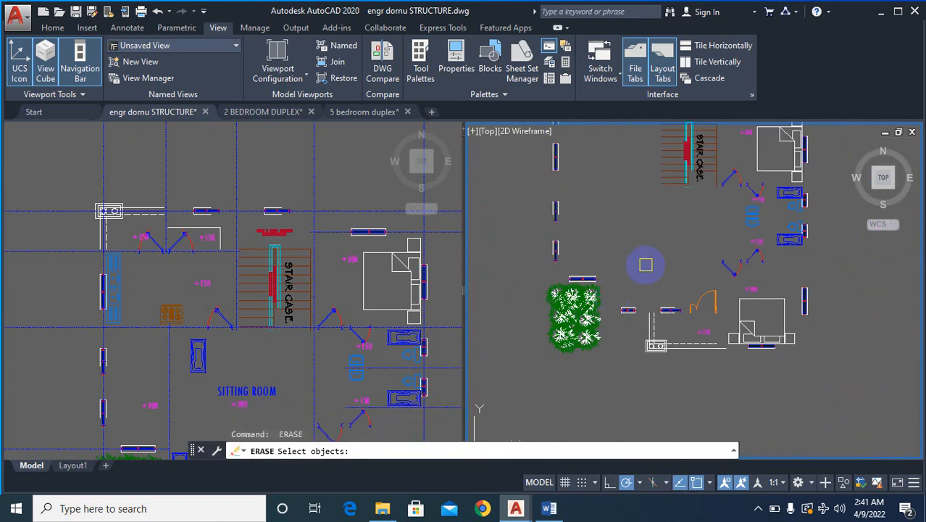
scroll(615, 194, "up", 4)
left_click(610, 221)
scroll(551, 326, "down", 3)
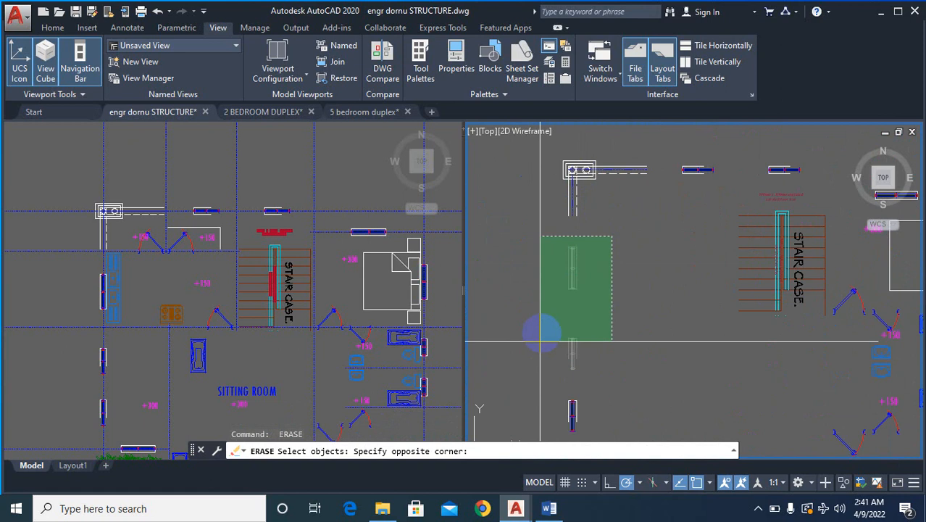
left_click(549, 364)
key("Return")
key("Return")
- Erase the flower bed, the window above it and the two windows left of the entrance door on the copied ground-floor plan
scroll(583, 372, "up", 4)
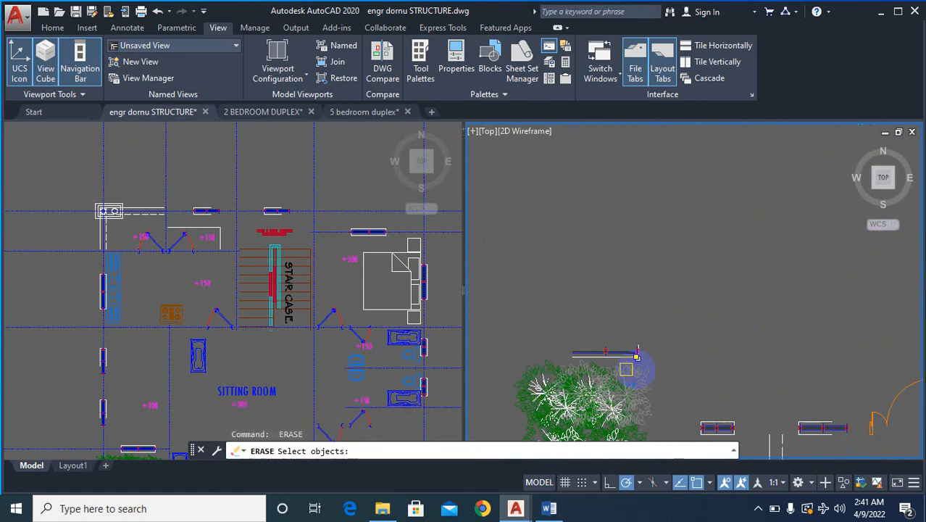
left_click(683, 324)
scroll(623, 275, "down", 4)
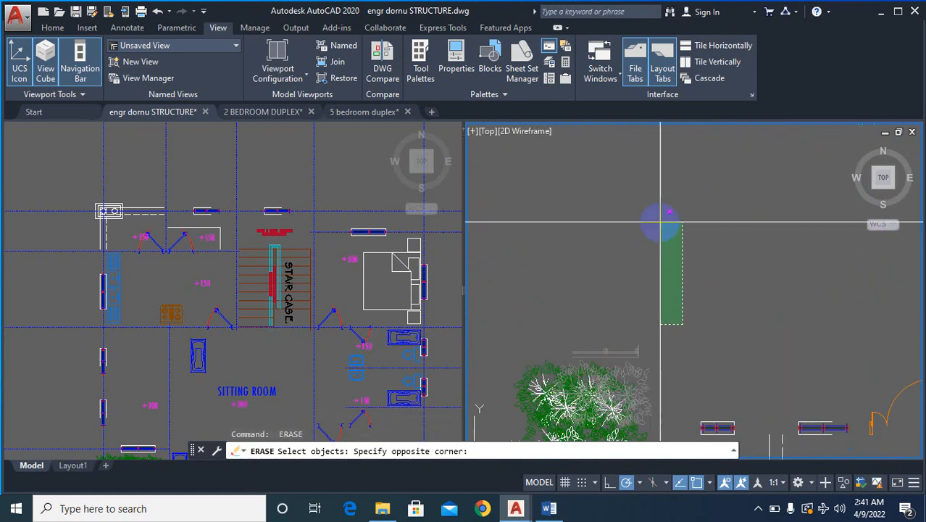
left_click(614, 288)
scroll(700, 282, "up", 4)
scroll(700, 282, "up", 3)
key("Return")
key("Return")
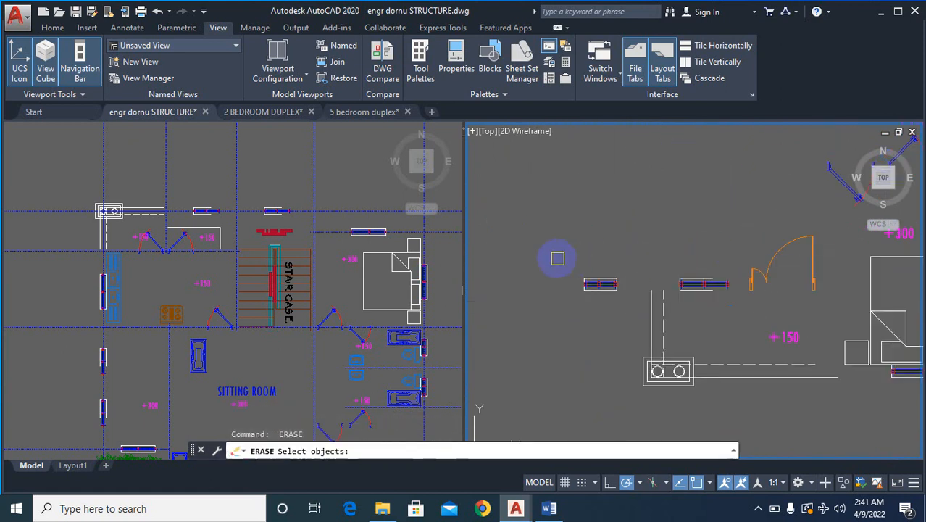
left_click(735, 304)
key("Return")
- Erase the entrance door, the lower bath and bedroom doors, and their +150 and +300 level marks on the copied ground-floor plan
scroll(549, 294, "down", 4)
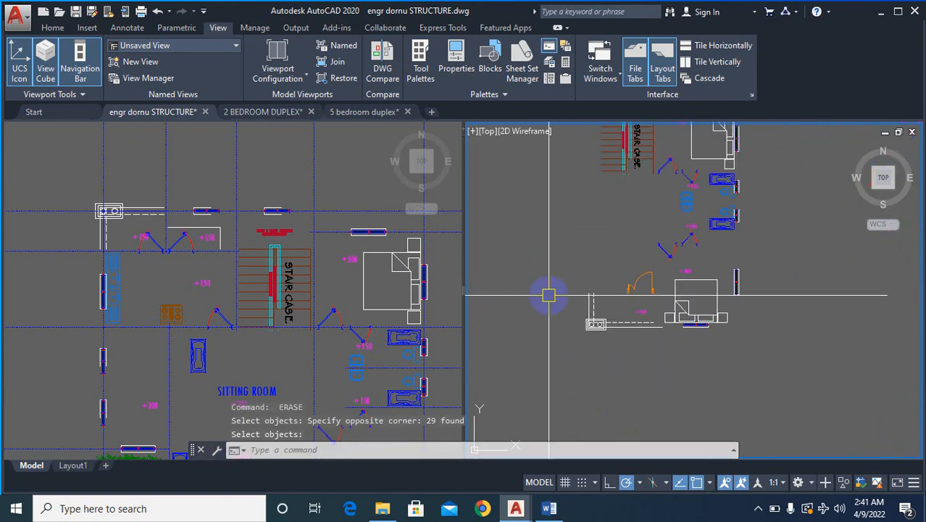
scroll(716, 209, "up", 4)
key("Return")
left_click(738, 232)
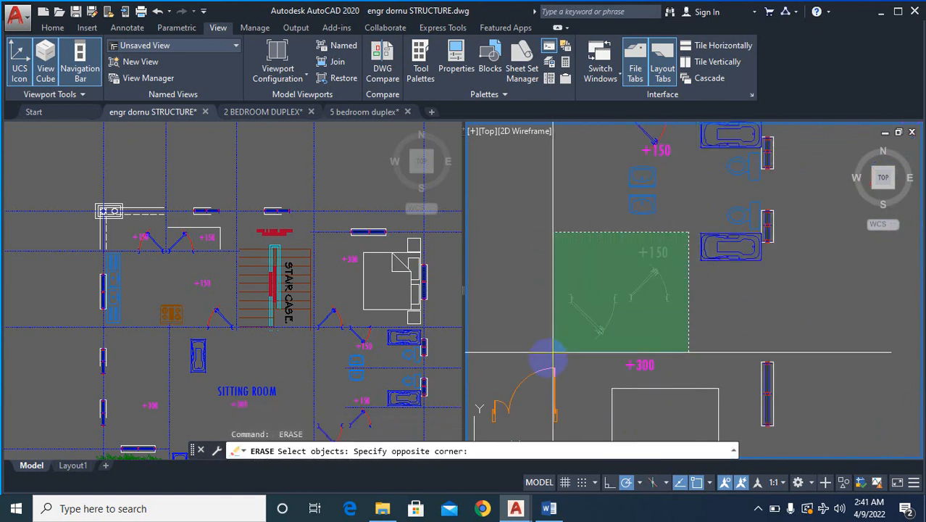
left_click(540, 375)
key("Return")
- Erase the bathroom fixtures, windows, washbasins, doors and +150 level mark between the two bedrooms on the copied ground-floor plan
scroll(628, 311, "down", 3)
key("Return")
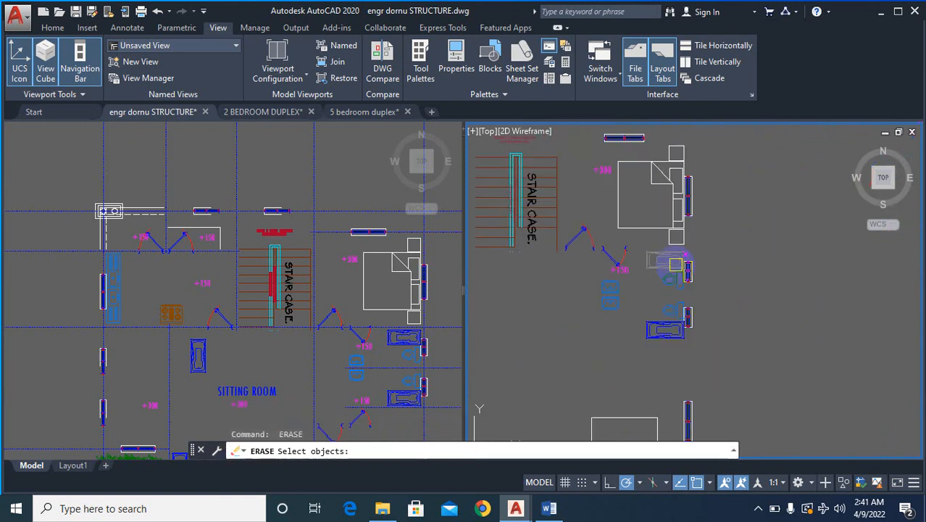
scroll(690, 231, "up", 4)
scroll(767, 209, "down", 3)
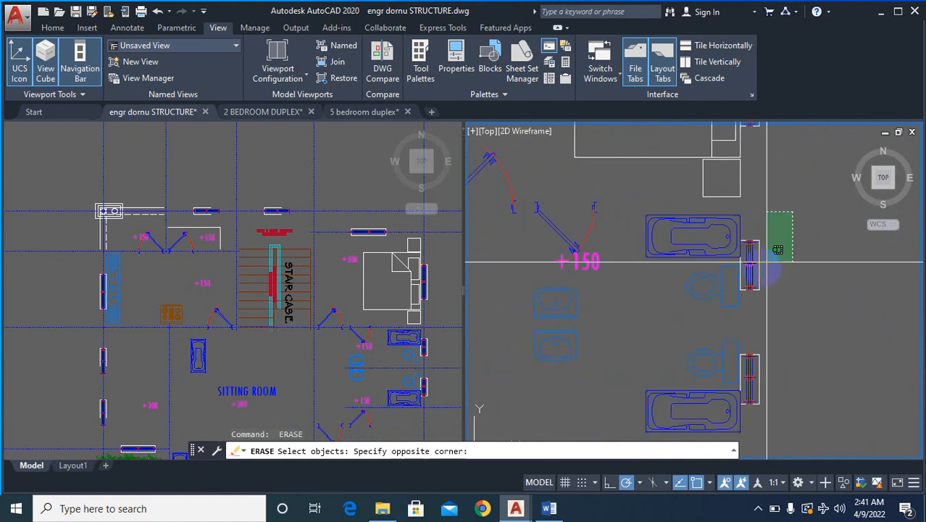
scroll(682, 304, "down", 3)
left_click(595, 355)
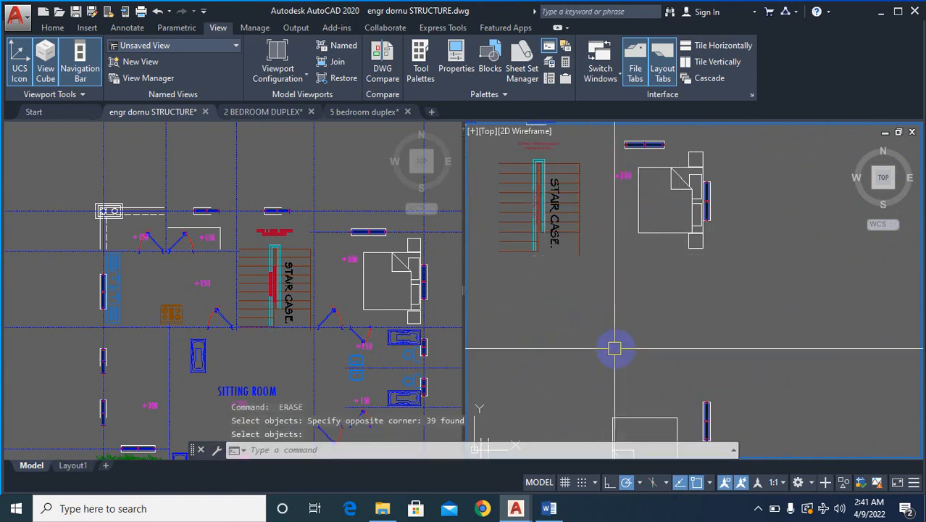
- Erase the bed, side tables, windows and +300 level mark of the bedroom right of the staircase on the copied ground-floor plan
scroll(720, 213, "down", 3)
scroll(721, 234, "up", 3)
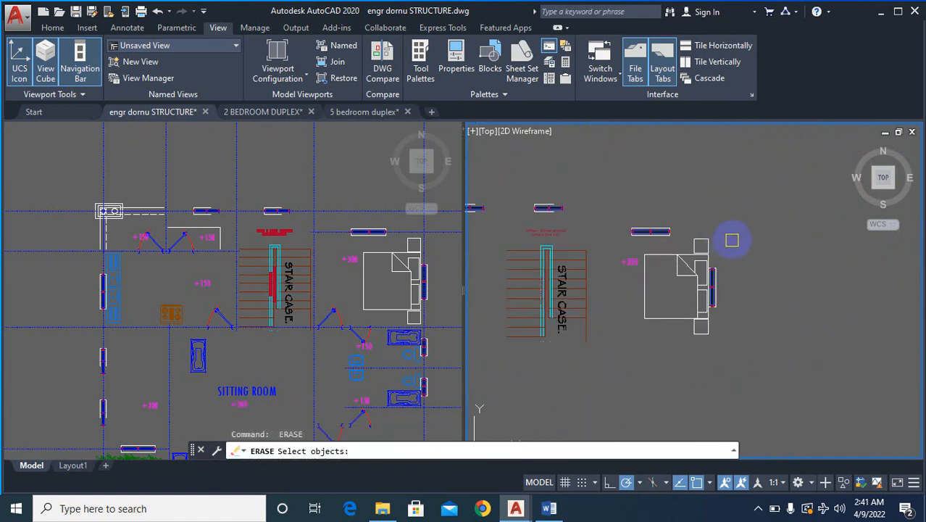
left_click(755, 182)
left_click(625, 352)
scroll(751, 181, "down", 4)
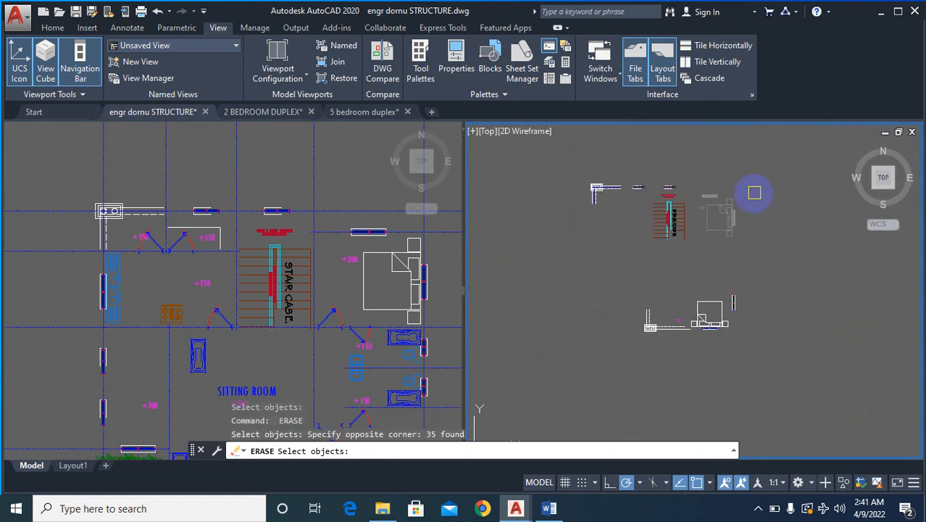
key("Return")
- Erase the two windows in the rear wall above the staircase area of the copied ground-floor plan
key("Return")
scroll(704, 178, "up", 4)
left_click(729, 181)
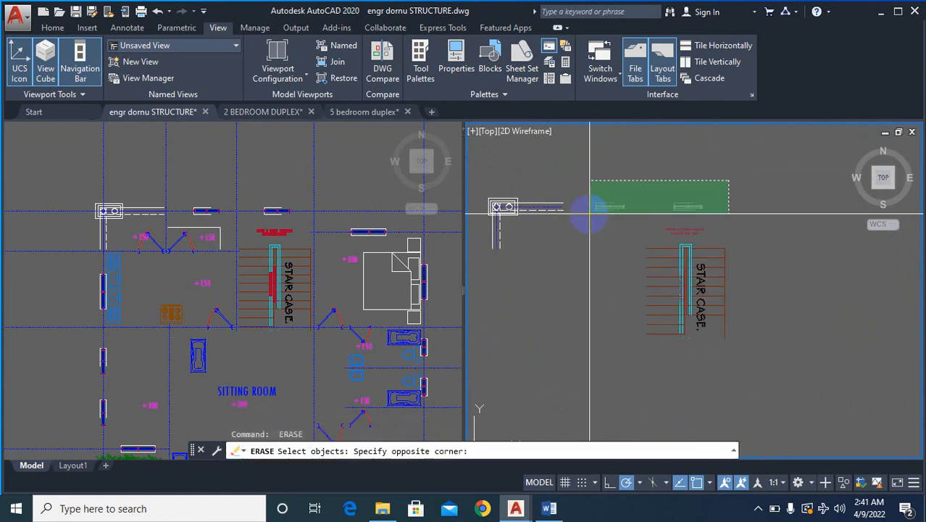
left_click(590, 214)
key("Return")
key("Return")
- Erase the lower bedroom's bed, side tables and windows, plus the +150 level mark of the front porch, on the copied ground-floor plan
scroll(682, 193, "down", 4)
scroll(722, 287, "up", 4)
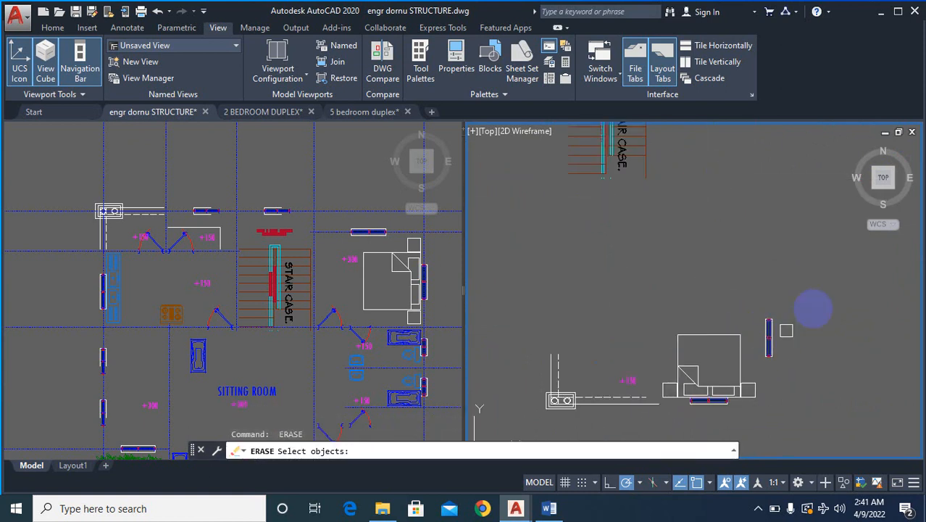
left_click(810, 297)
left_click(677, 419)
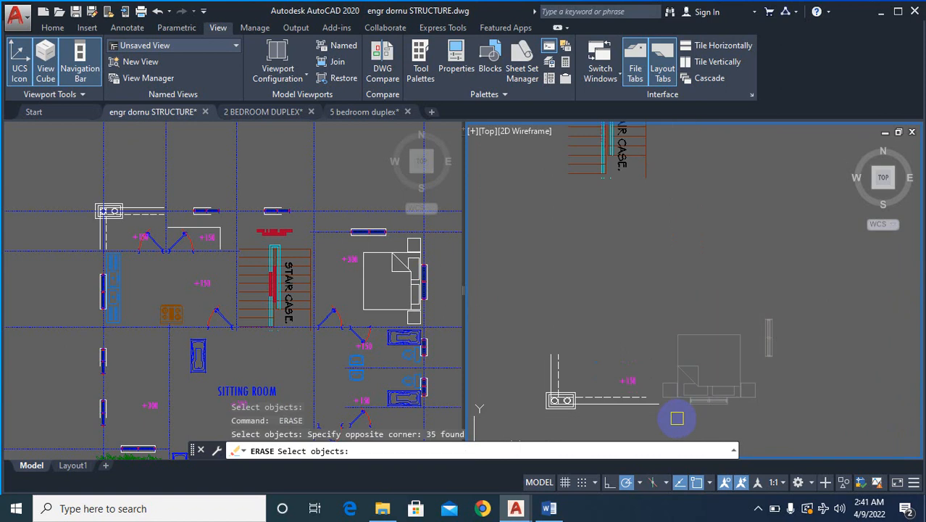
key("Return")
key("Return")
scroll(609, 384, "up", 4)
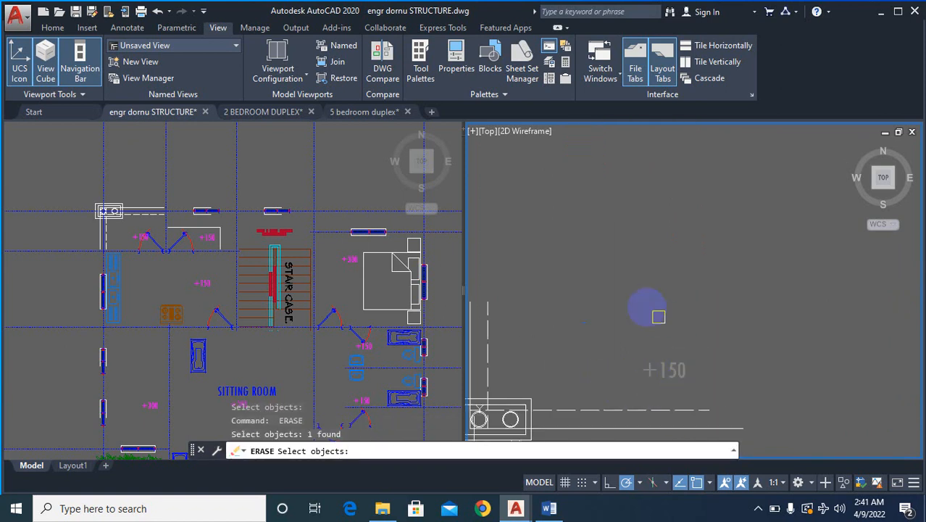
key("Return")
- Erase the bathroom fixtures, washbasins, windows, adjoining doors and +150 level marks between the two right-hand bedrooms on the copied upper-floor plan
scroll(658, 316, "down", 6)
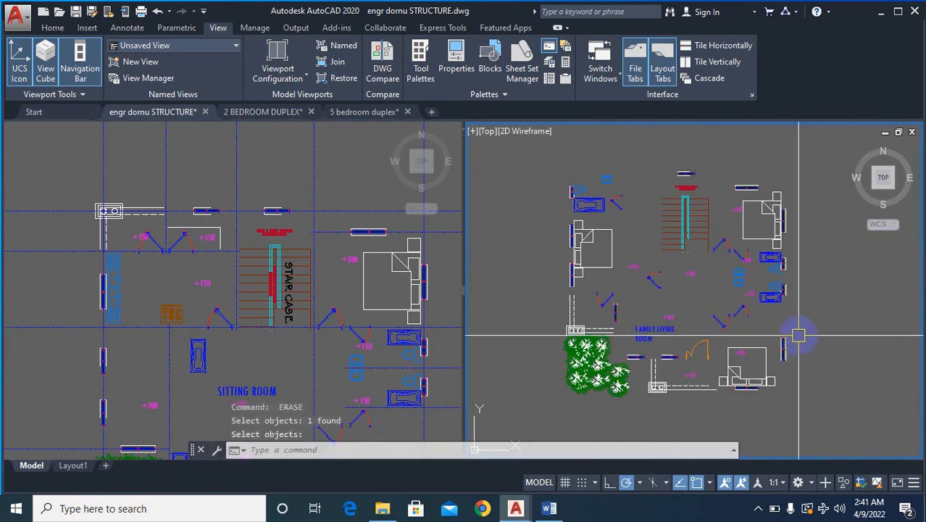
key("Return")
scroll(800, 250, "up", 4)
left_click(801, 241)
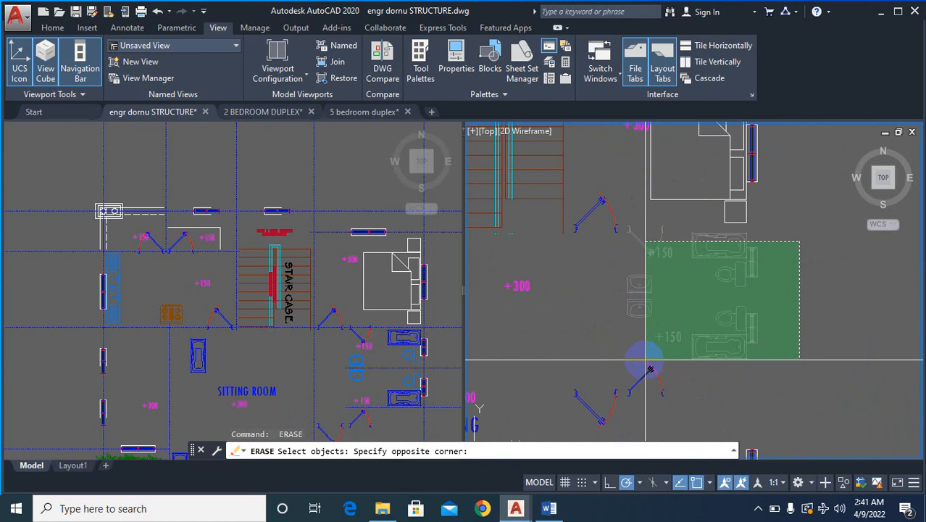
left_click(578, 417)
key("space")
key("space")
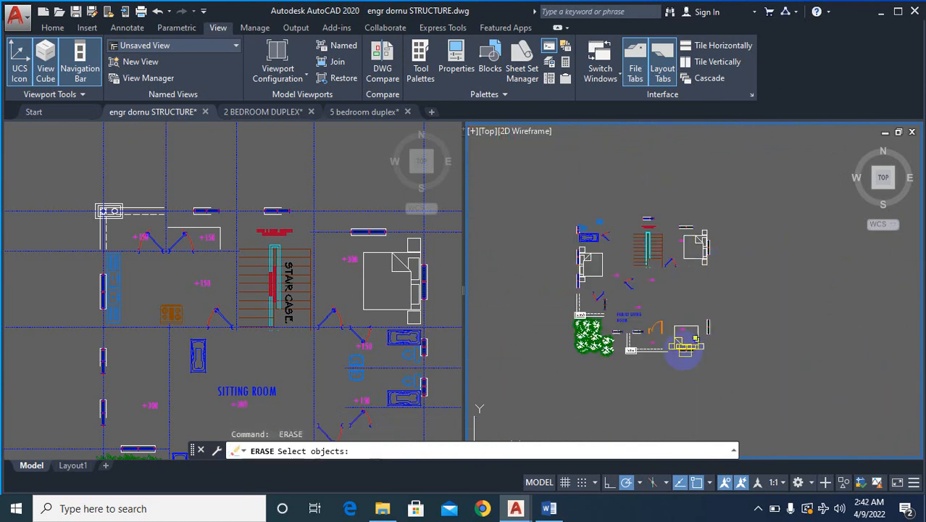
- Erase the bed, side tables, windows and +300 level mark of the lower right bedroom on the copied upper-floor plan
scroll(686, 350, "up", 4)
left_click(806, 256)
left_click(646, 371)
key("space")
key("space")
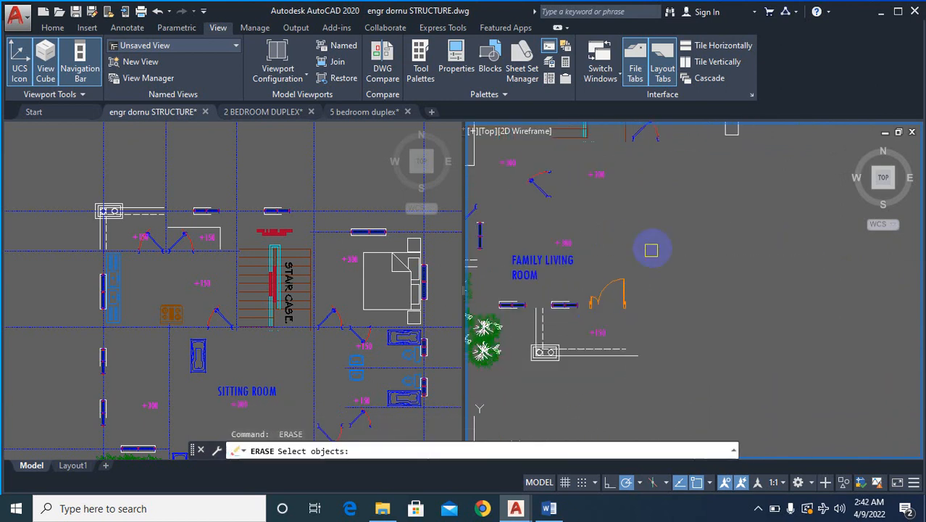
- Erase the FAMILY LIVING ROOM label, its +300 level mark and the balcony door on the copied upper-floor plan
left_click(661, 227)
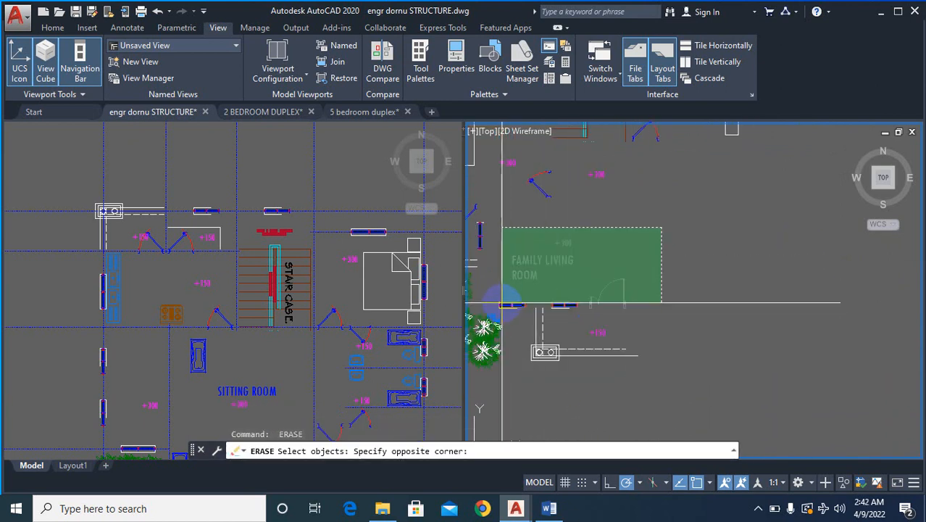
left_click(507, 303)
key("space")
key("space")
- Erase the two front windows beside the balcony and the balcony's +150 level mark on the copied upper-floor plan
scroll(601, 295, "up", 3)
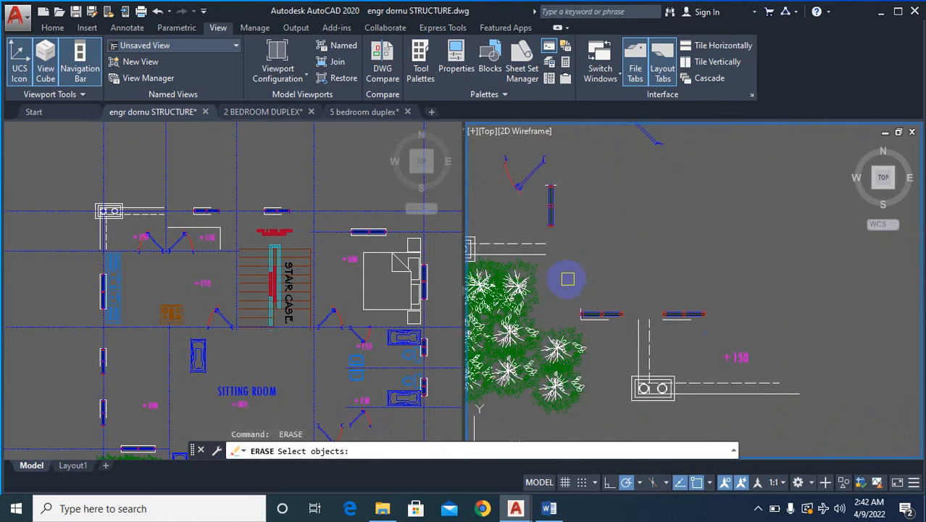
left_click(701, 303)
key("space")
key("space")
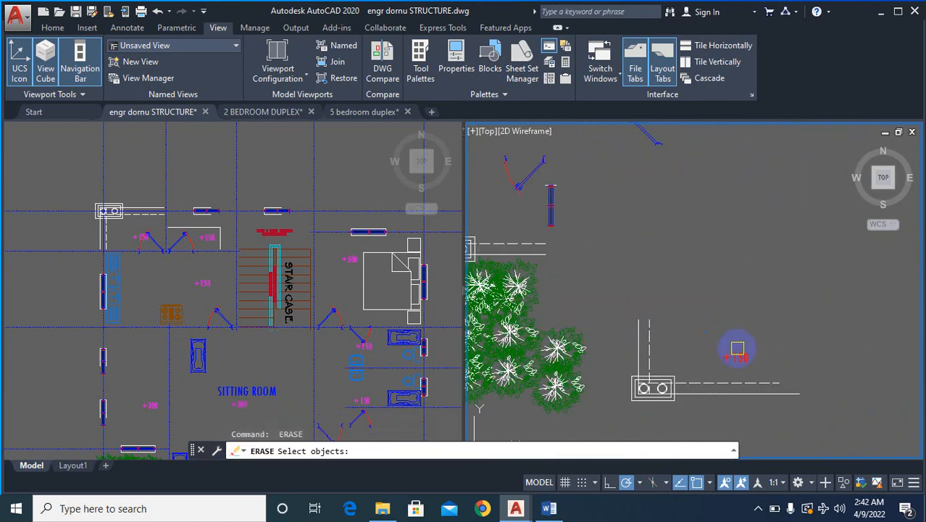
left_click(733, 352)
key("space")
- Erase the master bedroom's bed, the nearby doors and window, and the two +300 level marks on the copied upper-floor plan
scroll(761, 339, "down", 4)
key("space")
scroll(738, 239, "up", 2)
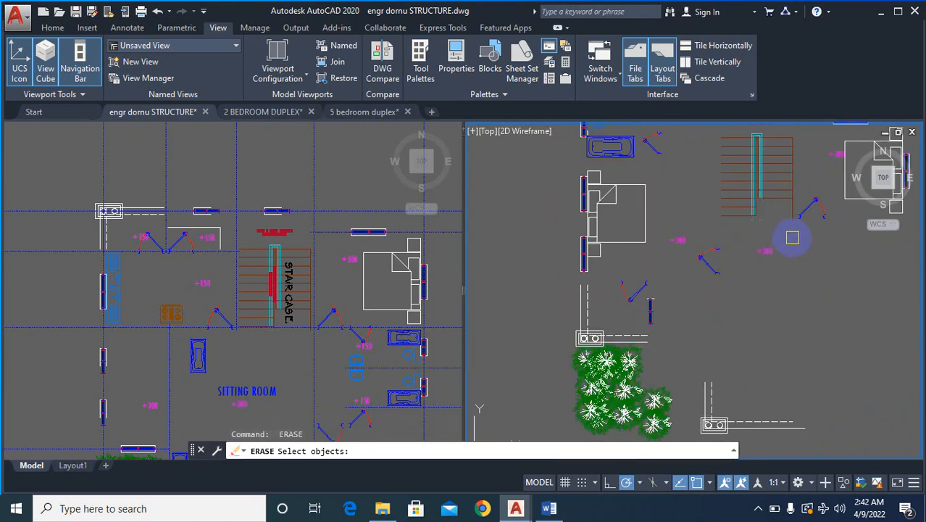
left_click(793, 237)
left_click(622, 314)
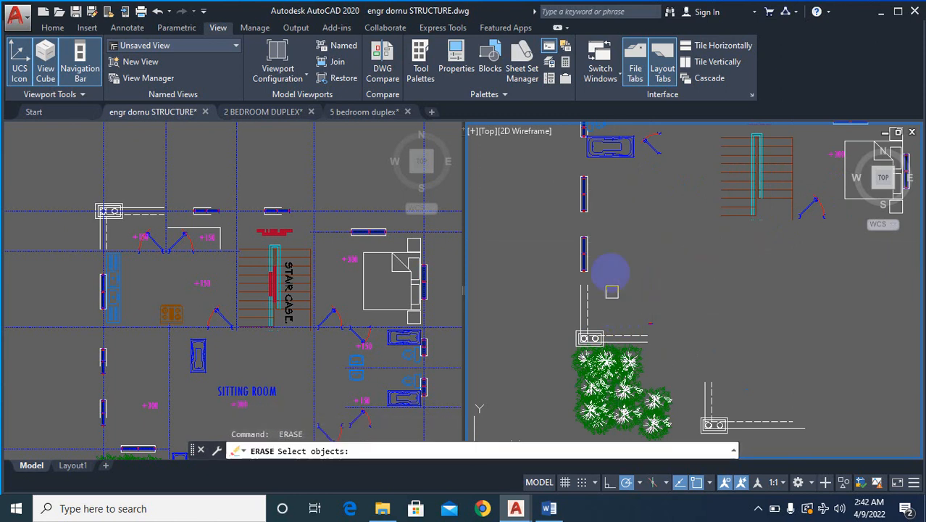
scroll(624, 314, "down", 4)
- Erase the master bathroom's fixtures and door together with the left outer wall's windows on the copied upper-floor plan
scroll(610, 255, "up", 5)
left_click(555, 138)
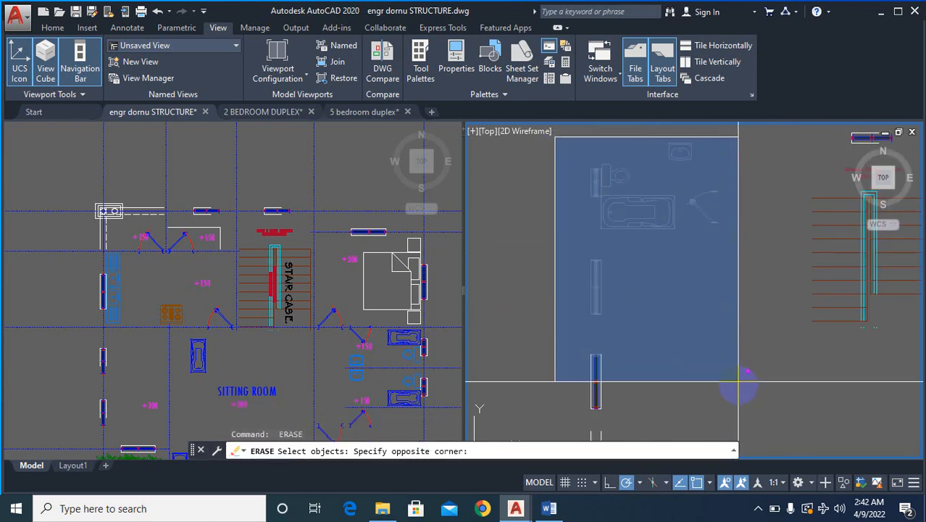
left_click(683, 341)
scroll(627, 303, "down", 2)
scroll(627, 303, "down", 2)
- Erase the window above the staircase and the rear window of the upper right bedroom on the copied upper-floor plan
scroll(760, 243, "up", 5)
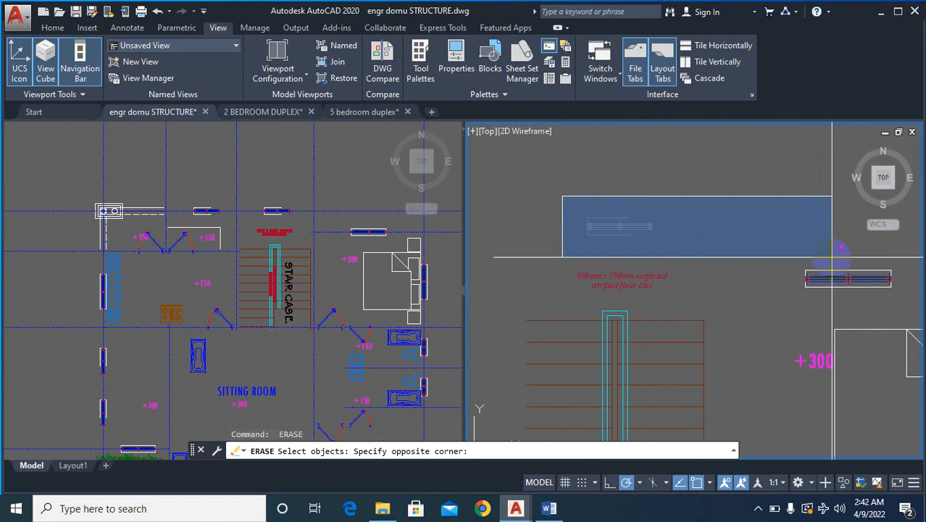
left_click(825, 262)
left_click(899, 260)
left_click(777, 306)
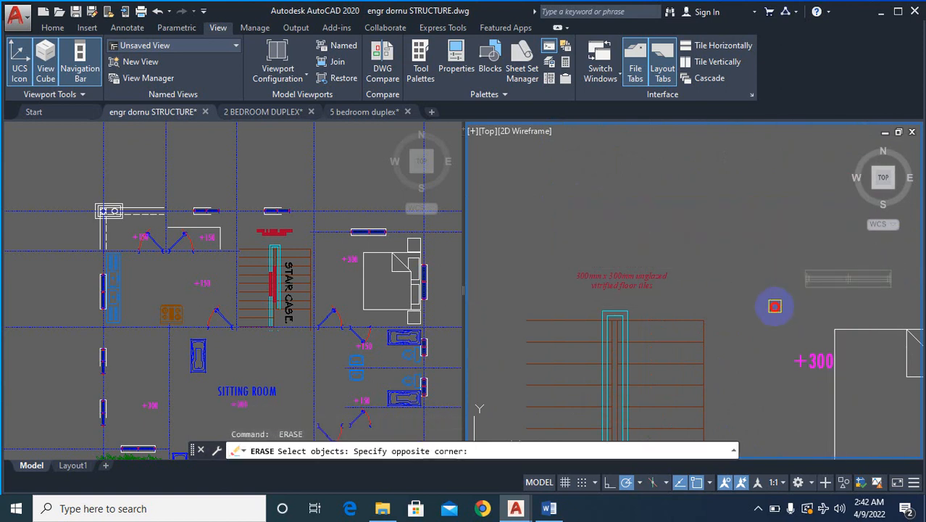
key("Return")
- Erase the upper right bedroom's bed, side tables, side window, door and +300 level mark on the copied upper-floor plan
scroll(741, 235, "down", 6)
scroll(806, 273, "up", 4)
left_click(826, 200)
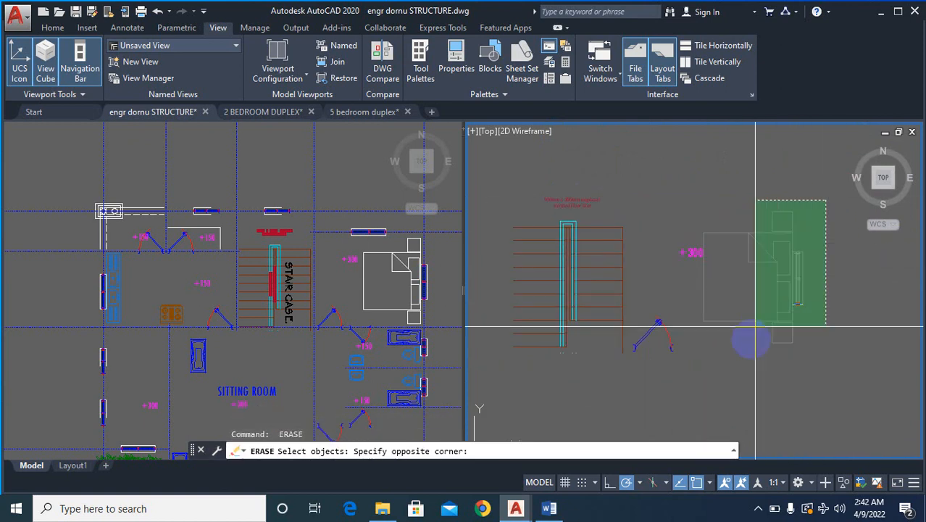
left_click(664, 376)
scroll(725, 312, "down", 8)
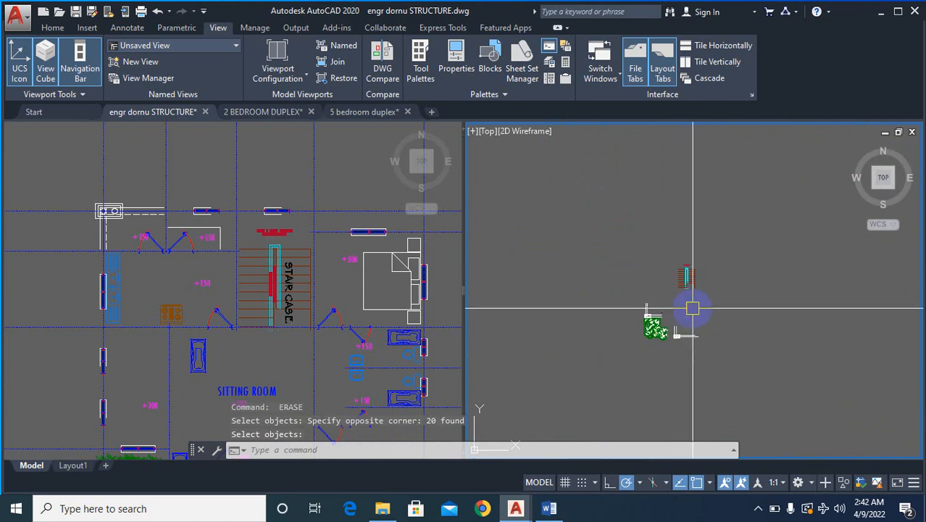
- Turn all layers back on with LAYON and bring the copied upper-floor plan's WC/bath and dressing area into view
type("LAYON")
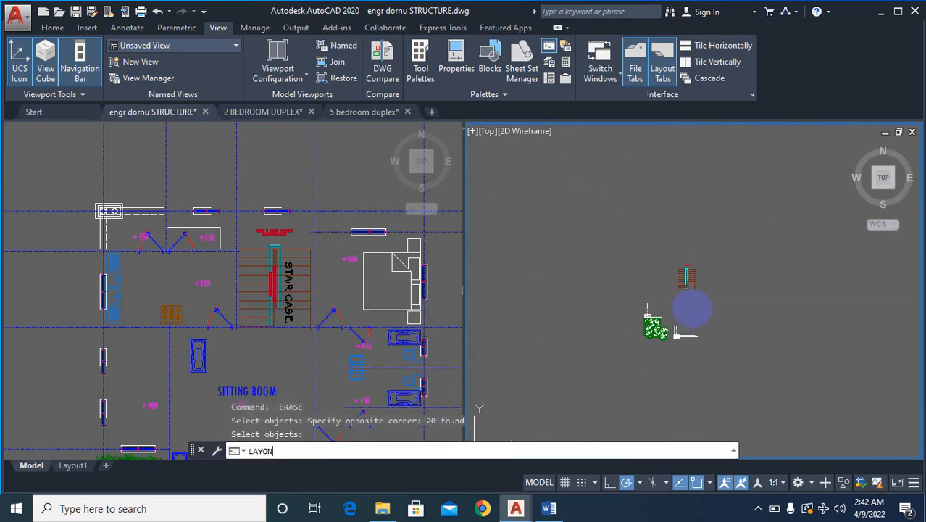
key("Return")
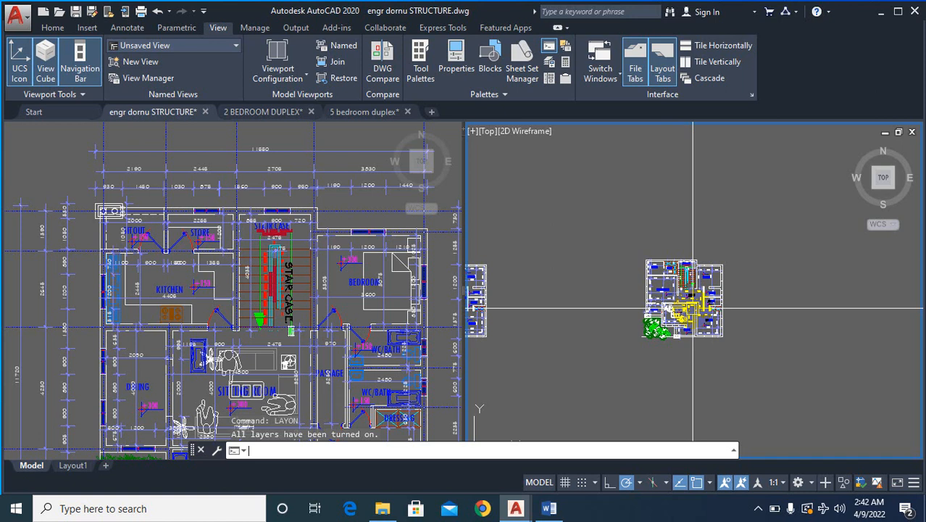
scroll(693, 313, "up", 4)
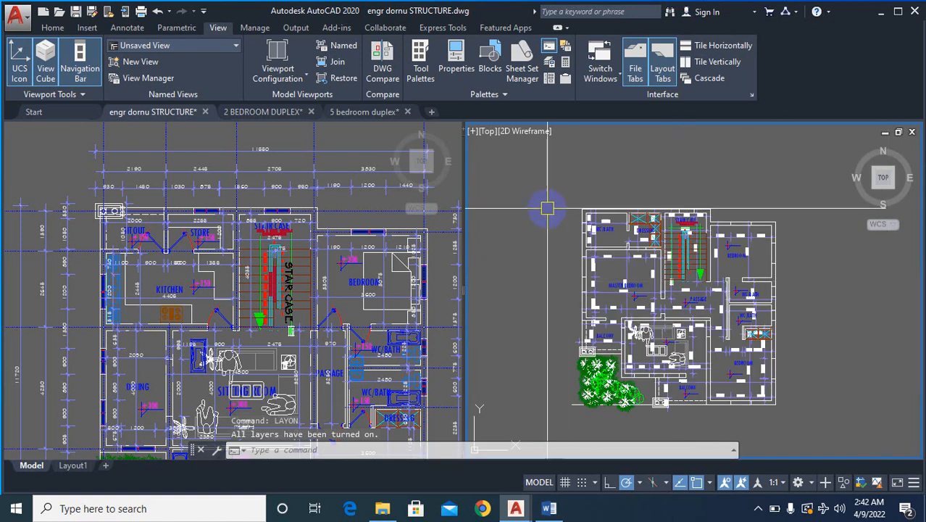
scroll(594, 232, "up", 5)
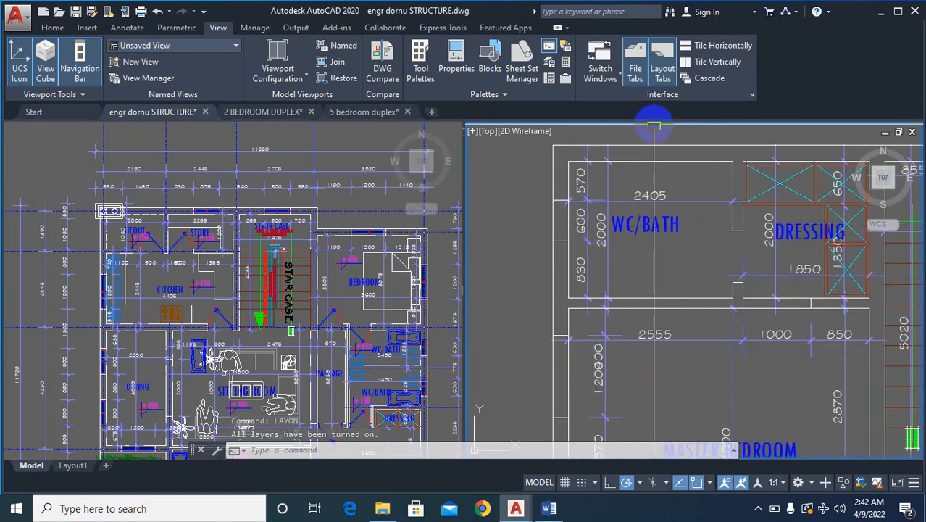
- Isolate the layer of the WC/bath's 2405 dimension with LAYISO
scroll(661, 166, "up", 2)
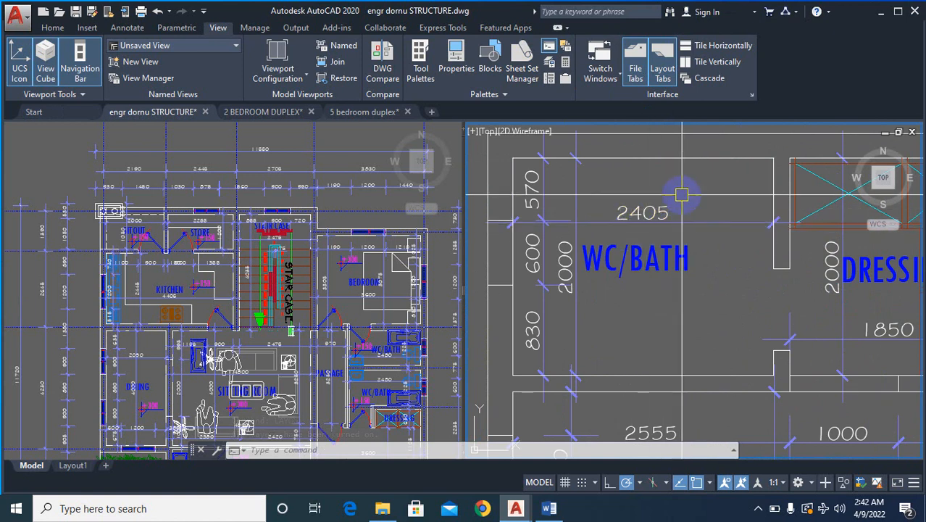
type("LAYISO")
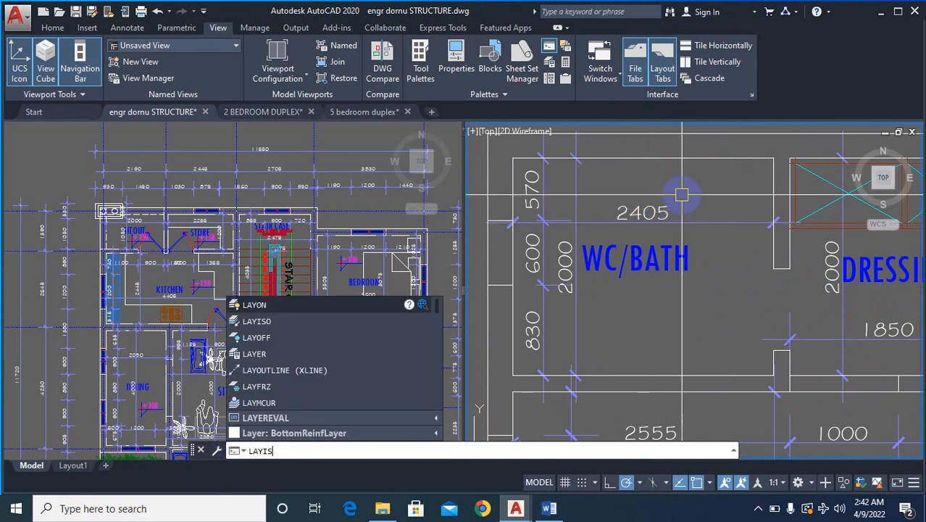
key("Return")
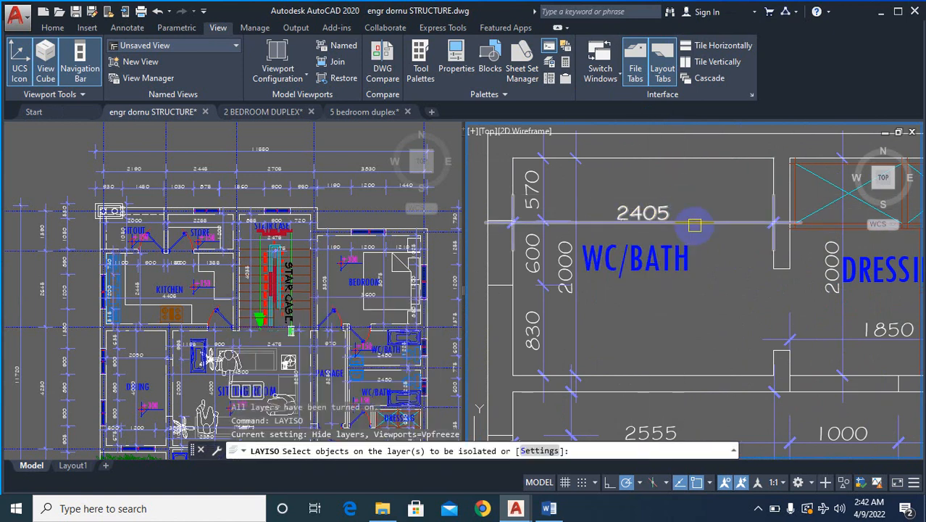
left_click(692, 220)
right_click(723, 210)
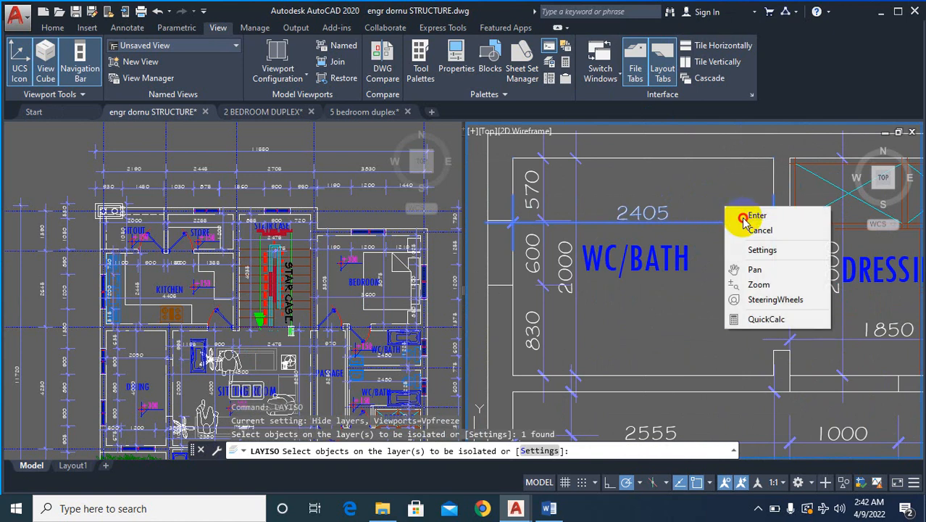
left_click(734, 213)
scroll(661, 216, "down", 7)
scroll(656, 214, "down", 8)
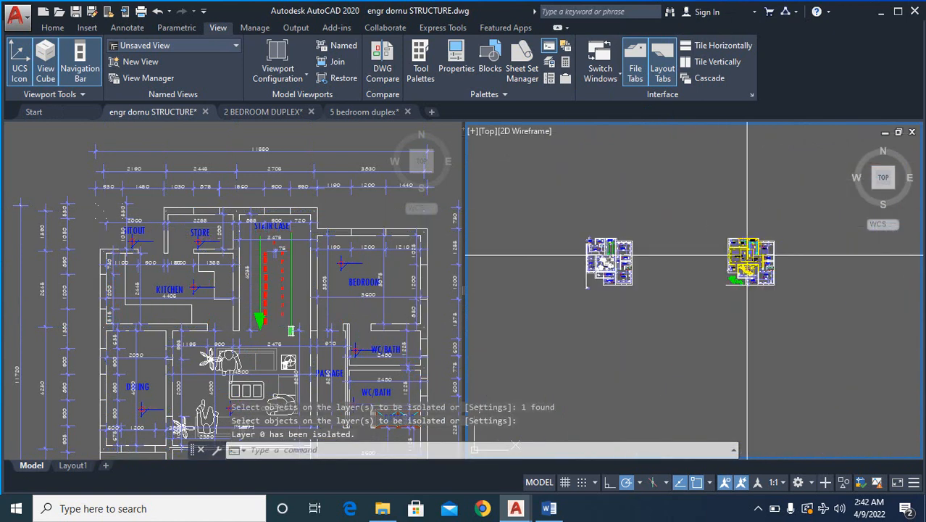
- Turn all the hidden layers back on with LAYON
scroll(654, 274, "up", 4)
type("KLA")
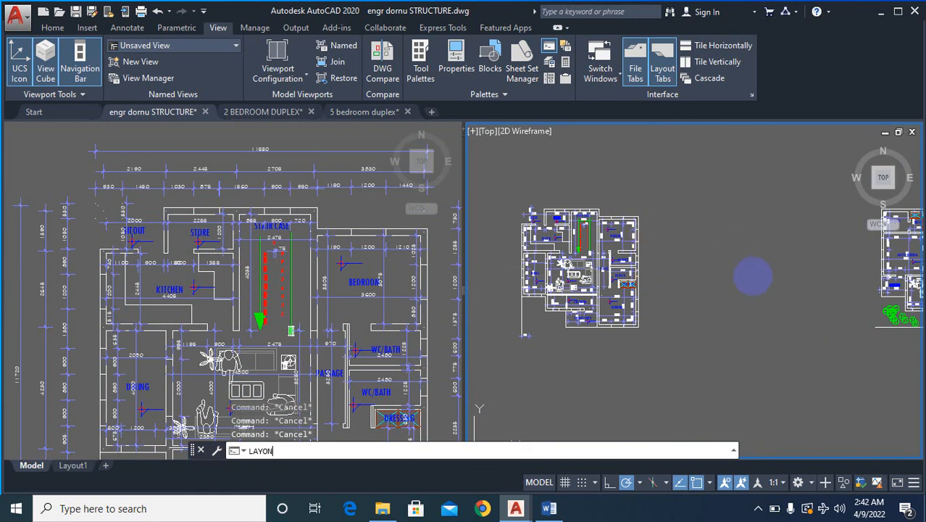
key("Return")
scroll(750, 270, "down", 5)
scroll(757, 234, "up", 7)
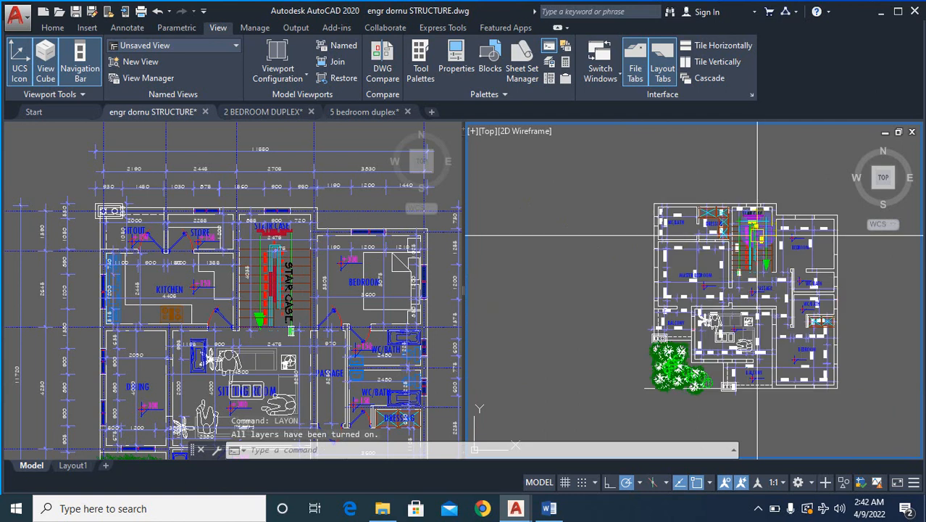
- Erase the label and dimensions inside the upper left WC/bath on the copied upper-floor plan
scroll(757, 234, "up", 7)
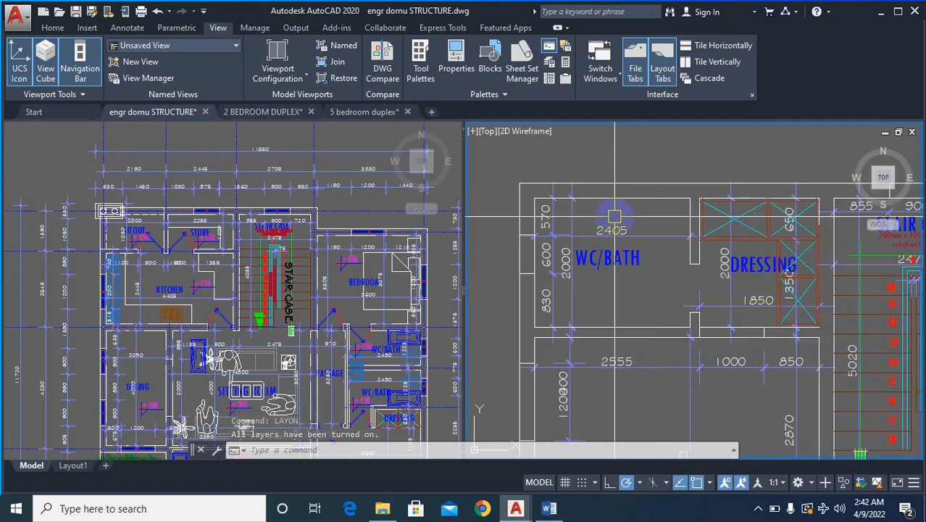
scroll(612, 216, "up", 2)
type("e")
key("Return")
left_click(656, 205)
left_click(502, 262)
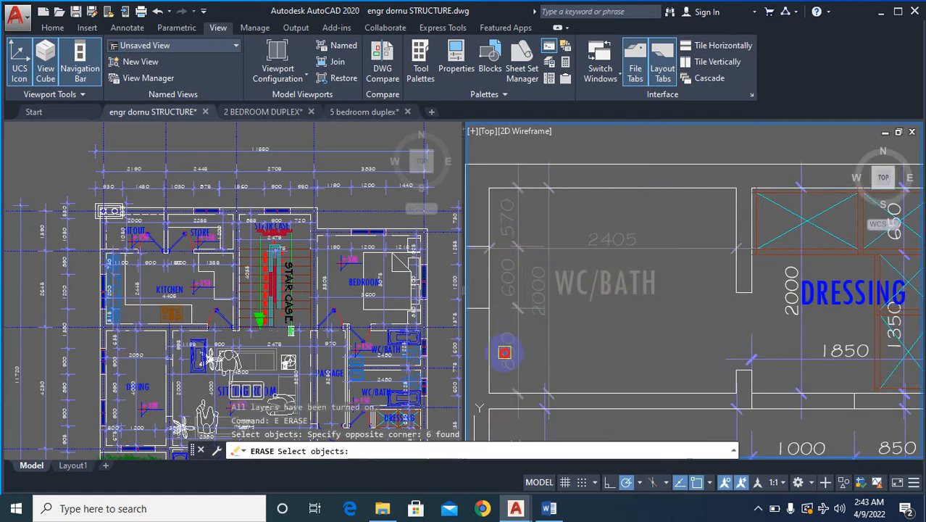
scroll(614, 337, "down", 3)
key("Return")
key("Return")
- Erase the labels and dimensions of the master bedroom and its adjoining left balcony, plus the bedroom's level mark, on the copied upper-floor plan
scroll(670, 314, "up", 4)
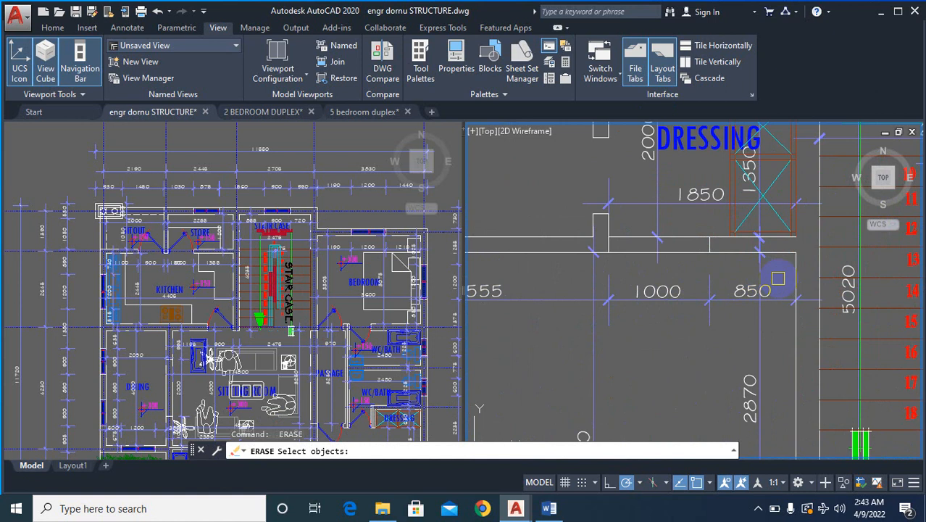
scroll(710, 253, "down", 5)
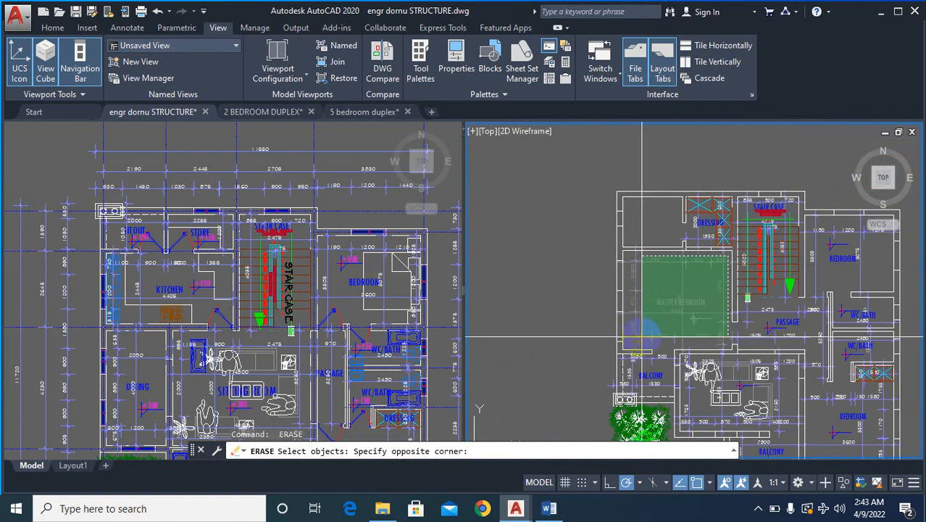
left_click(642, 338)
scroll(644, 391, "up", 6)
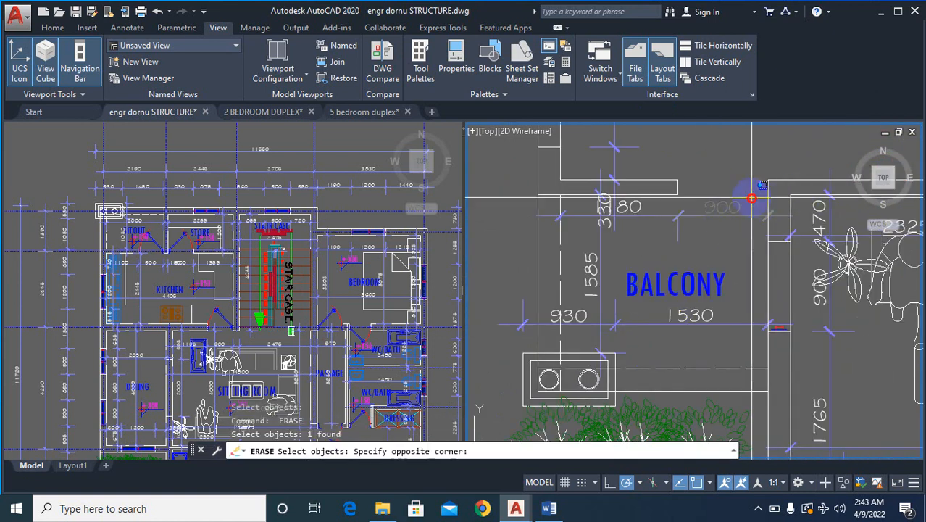
left_click(613, 299)
key("Return")
key("Return")
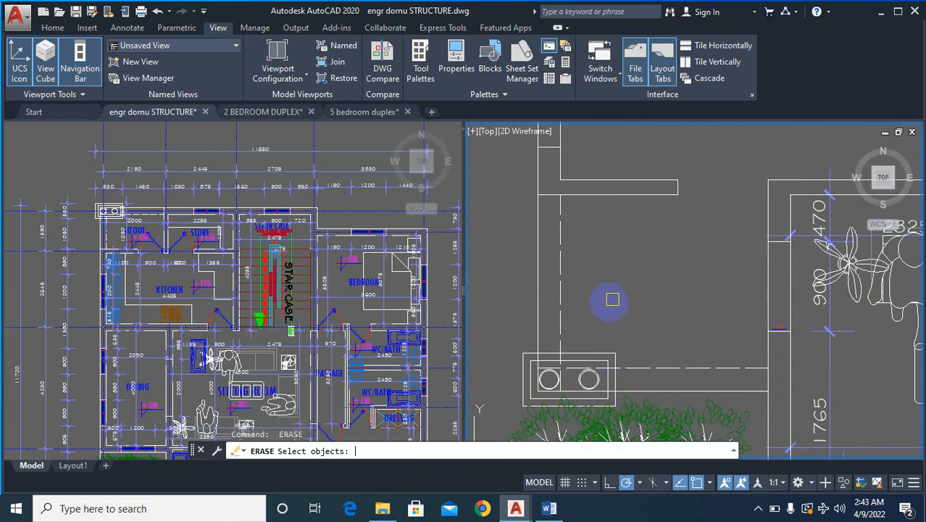
- Erase the upper right bedroom's label, level mark symbol and interior dimensions on the copied upper-floor plan
scroll(613, 299, "down", 7)
scroll(835, 143, "up", 7)
scroll(492, 350, "down", 2)
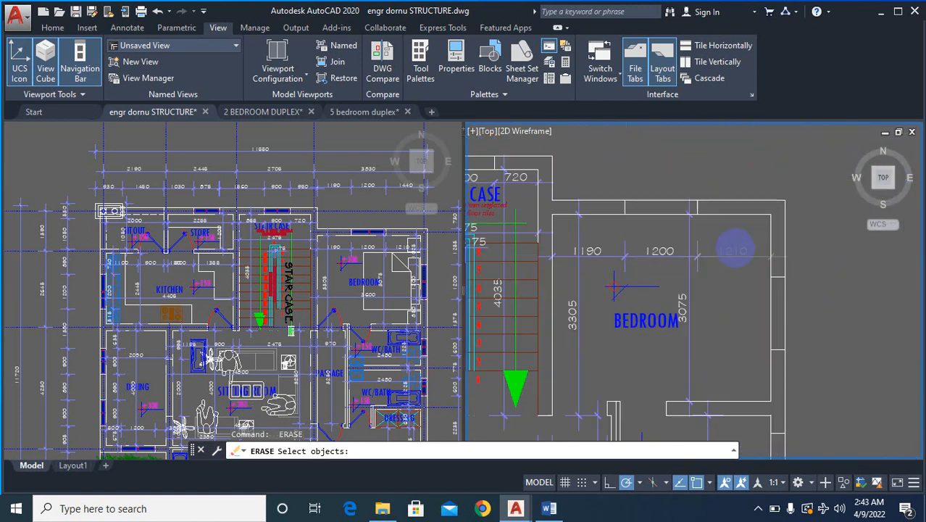
scroll(735, 250, "up", 2)
left_click(765, 221)
scroll(610, 320, "down", 4)
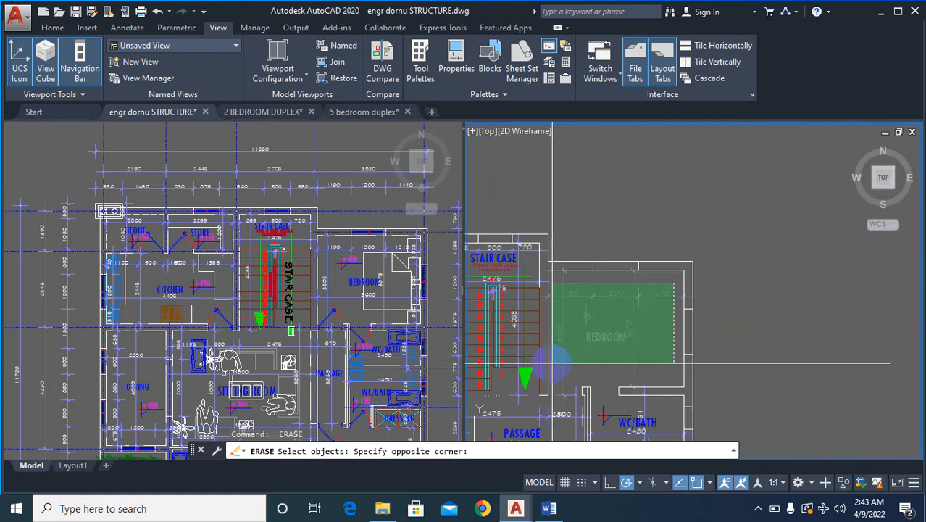
- Erase the passage's label, level mark and dimensions below the staircase on the copied upper-floor plan
scroll(672, 325, "up", 2)
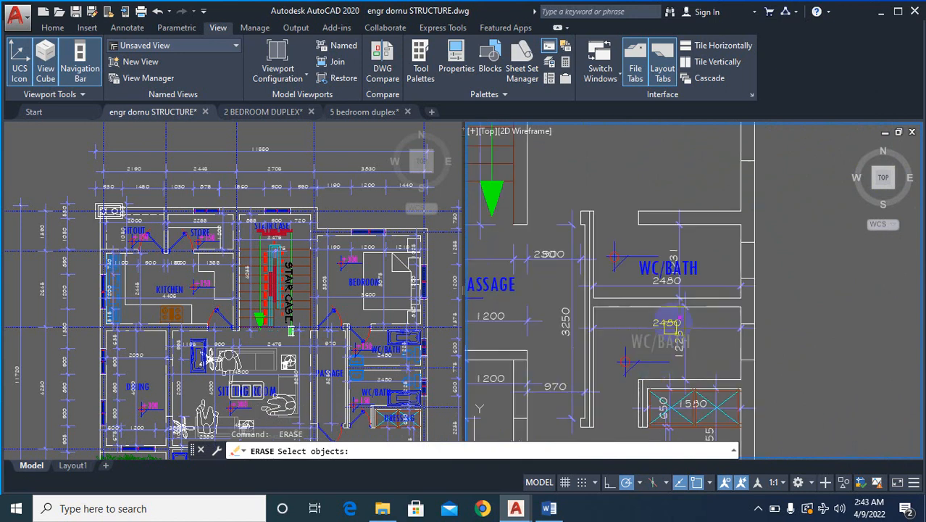
scroll(718, 256, "down", 4)
scroll(707, 247, "up", 3)
scroll(699, 236, "down", 3)
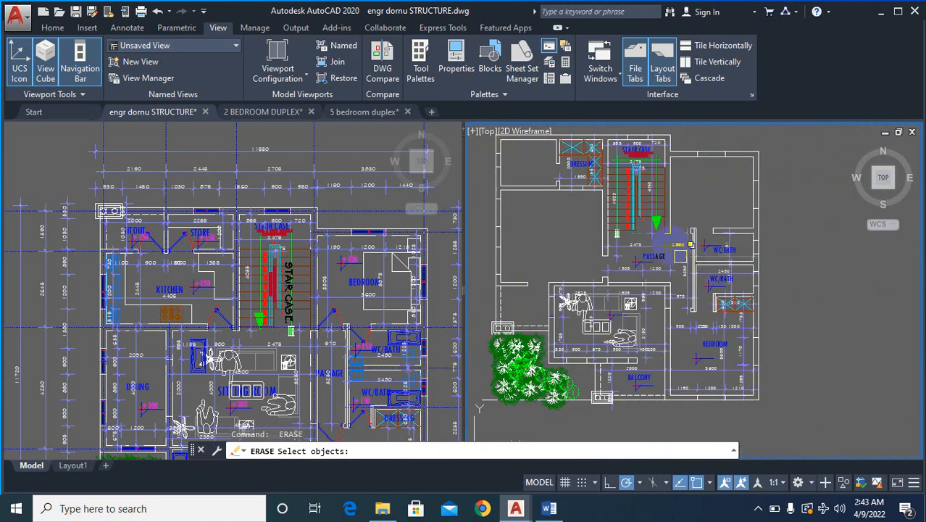
scroll(692, 224, "up", 5)
scroll(747, 231, "up", 4)
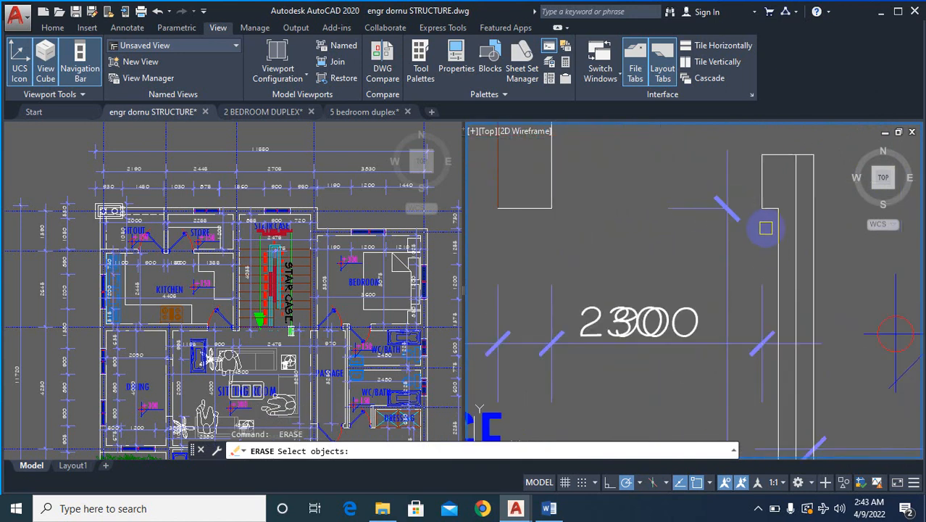
left_click(766, 227)
scroll(616, 363, "down", 3)
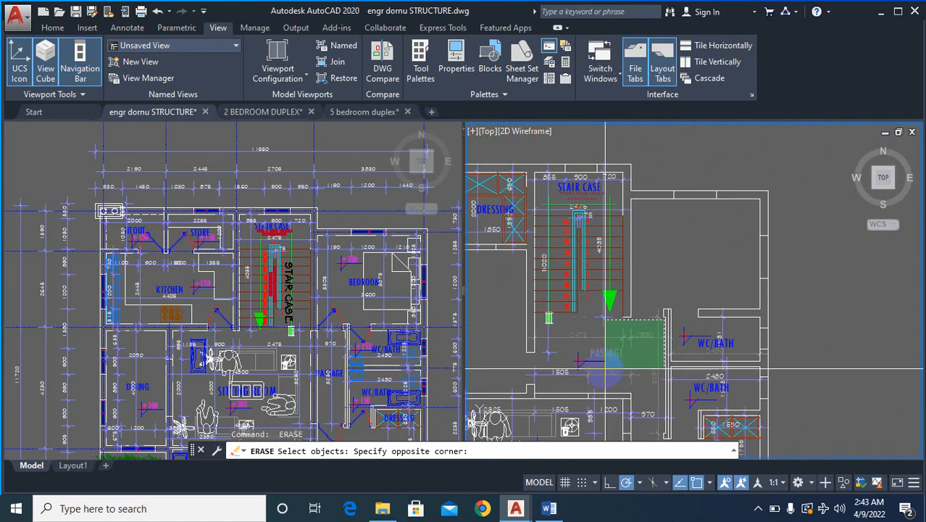
scroll(580, 379, "up", 2)
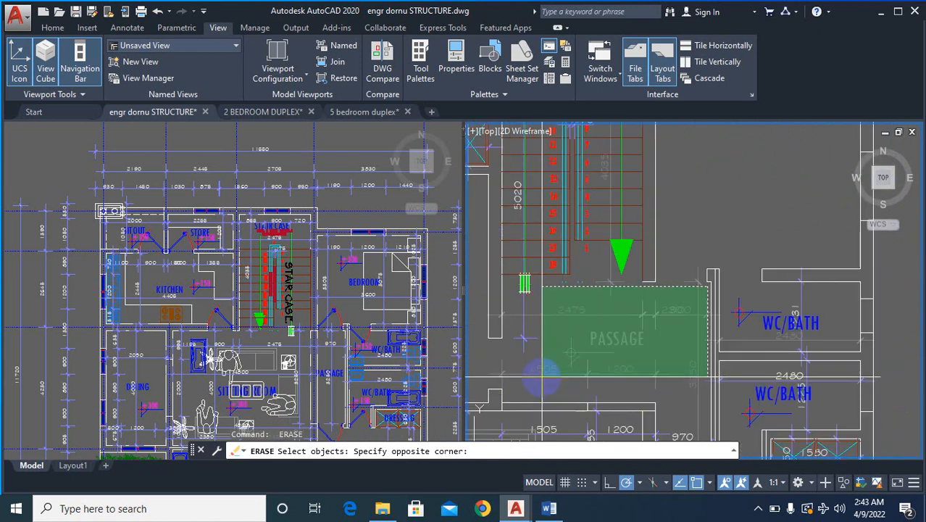
left_click(553, 376)
right_click(627, 356)
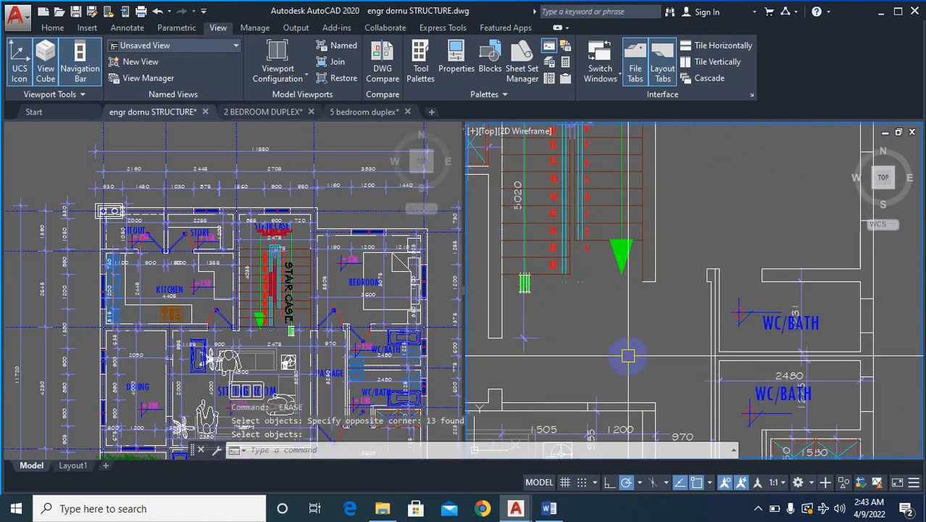
- Erase the furniture, plant, figures, level mark and dimensions inside the sitting area below the passage on the copied upper-floor plan
scroll(638, 354, "down", 5)
scroll(674, 334, "up", 3)
scroll(674, 305, "down", 3)
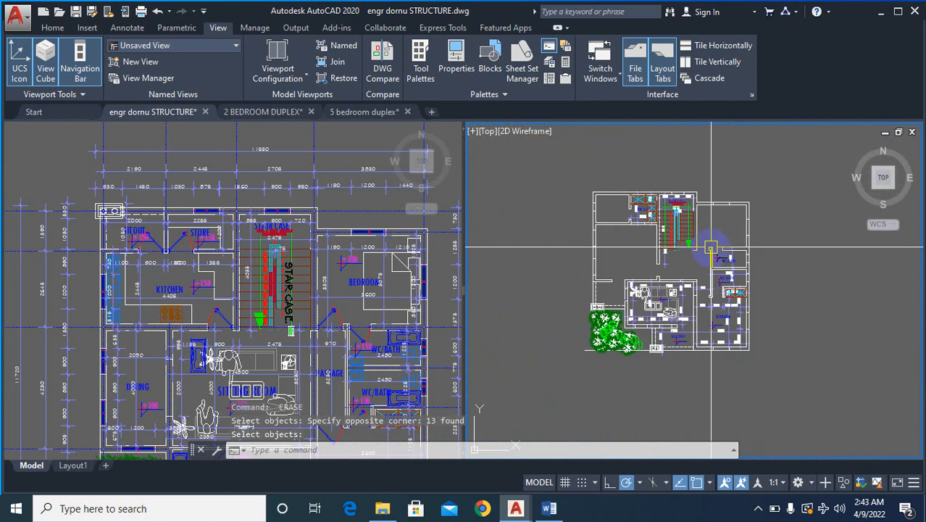
scroll(677, 239, "up", 6)
scroll(697, 217, "up", 4)
right_click(736, 205)
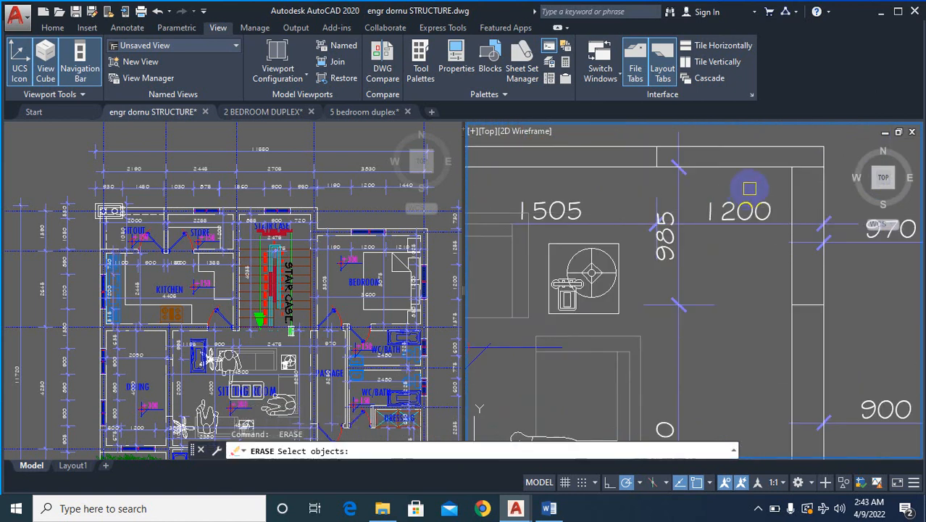
left_click(749, 188)
scroll(745, 231, "down", 6)
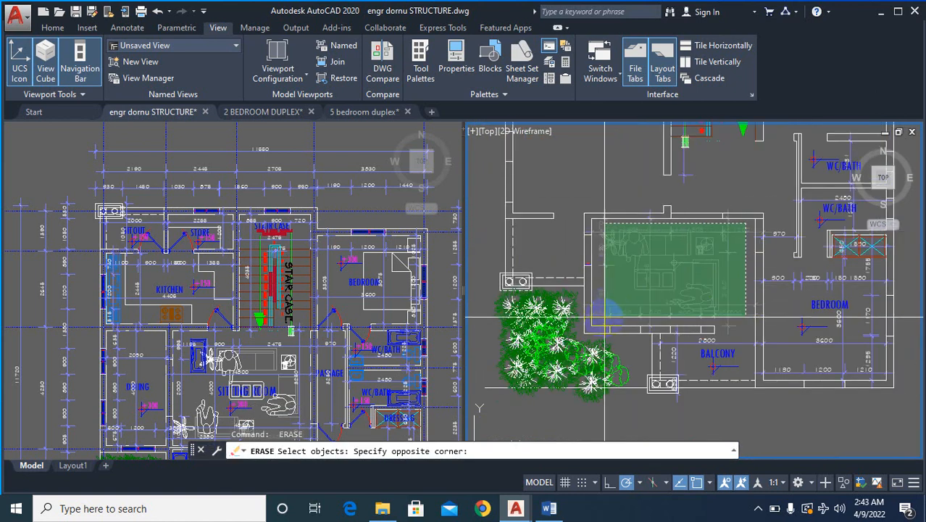
left_click(605, 319)
key("Return")
- Erase the front balcony's label, level mark and its 2800 and 1220 dimensions on the copied upper-floor plan
scroll(740, 354, "up", 4)
right_click(740, 355)
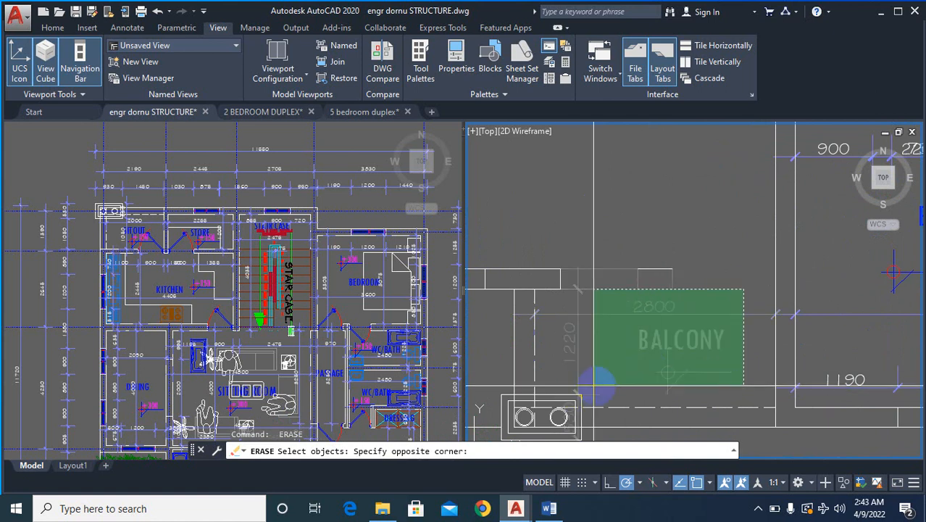
left_click(702, 377)
scroll(713, 325, "up", 2)
scroll(738, 308, "down", 5)
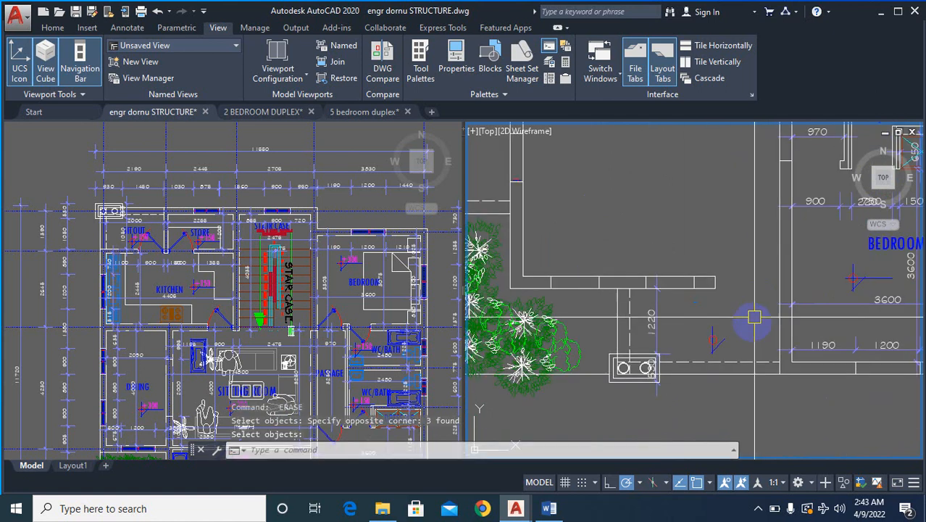
left_click(652, 342)
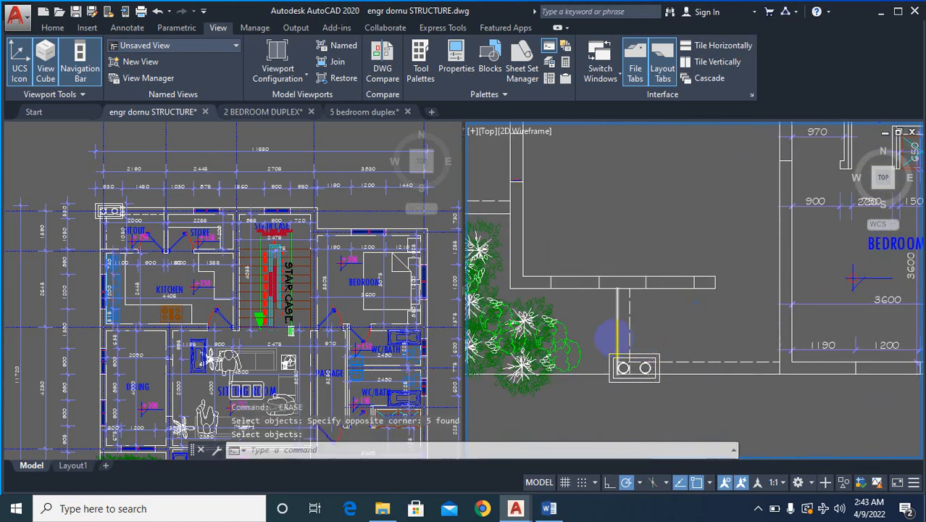
- Erase the lower right bedroom's label, level mark and dimensions, including the 1190, 1200 and 1210 row along its front wall
scroll(681, 337, "down", 4)
scroll(702, 334, "up", 4)
key("space")
scroll(754, 287, "up", 4)
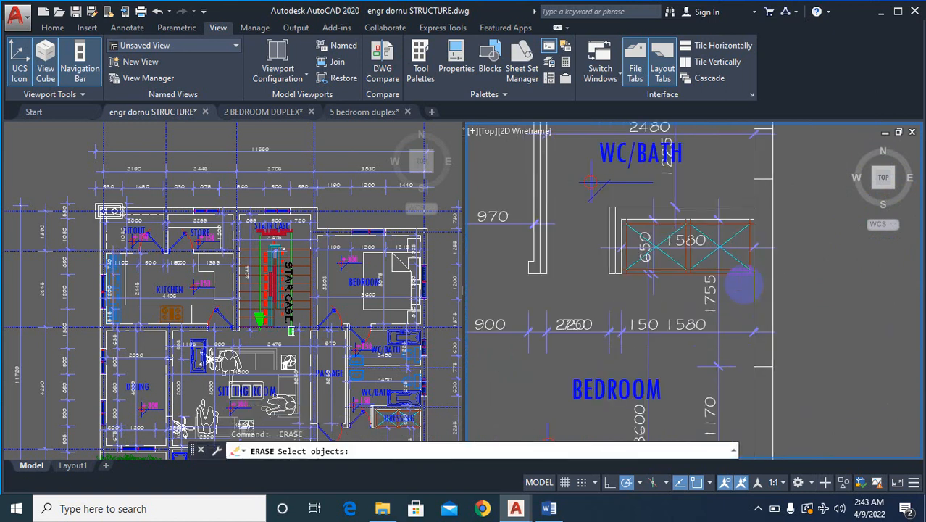
left_click(743, 283)
scroll(687, 333, "down", 4)
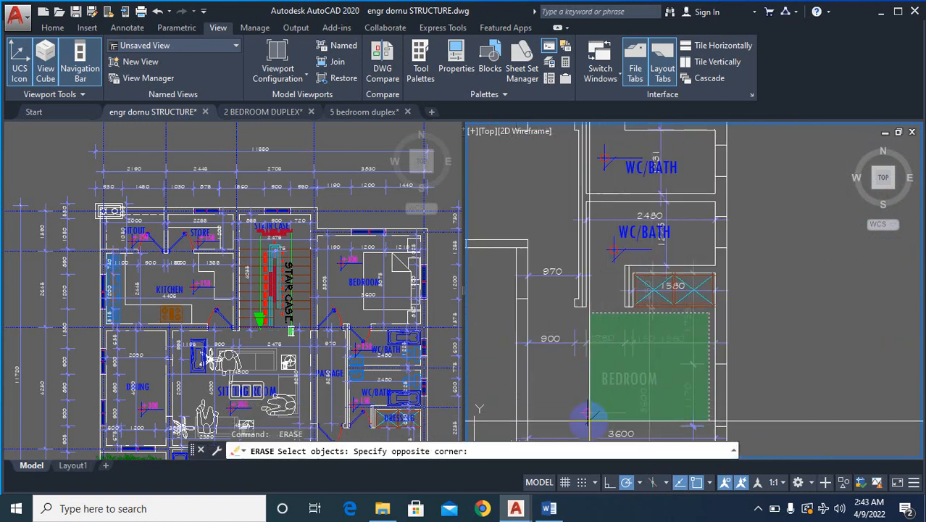
left_click(560, 434)
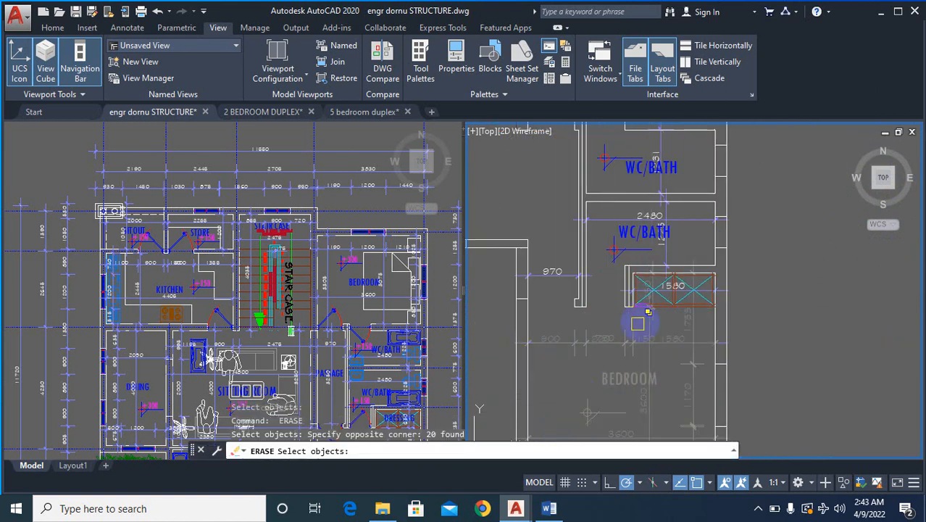
scroll(579, 406, "down", 4)
scroll(685, 361, "up", 5)
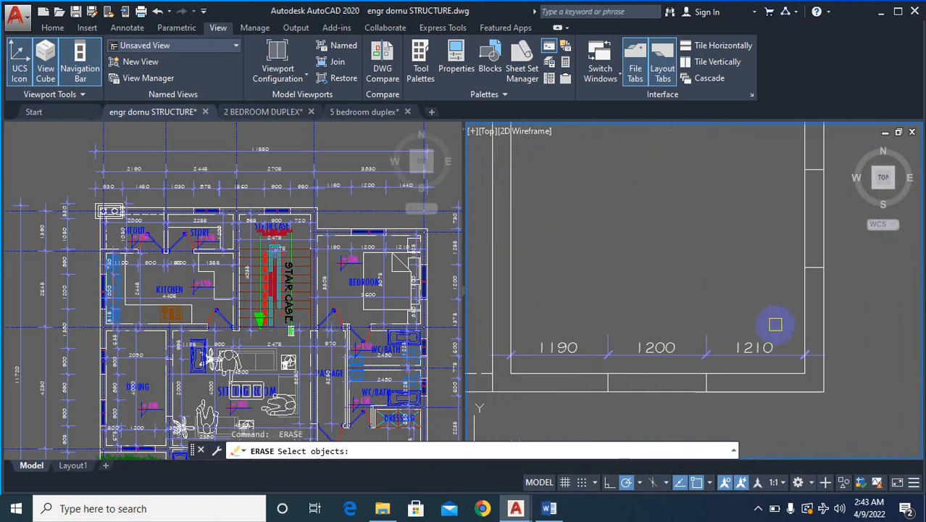
left_click(606, 355)
scroll(613, 348, "down", 4)
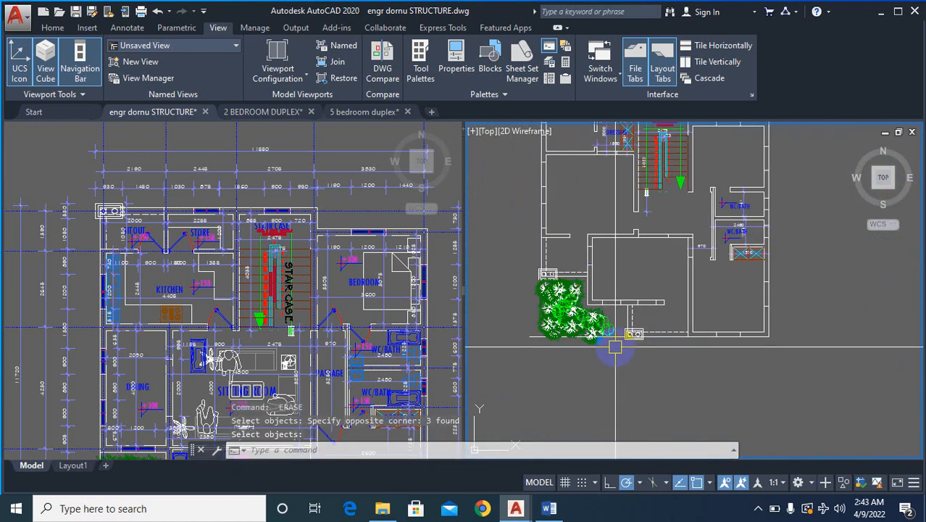
- Erase the upper WC/BATH's label, level mark and dimensions on the copied upper-floor plan
scroll(683, 308, "up", 4)
scroll(703, 330, "down", 6)
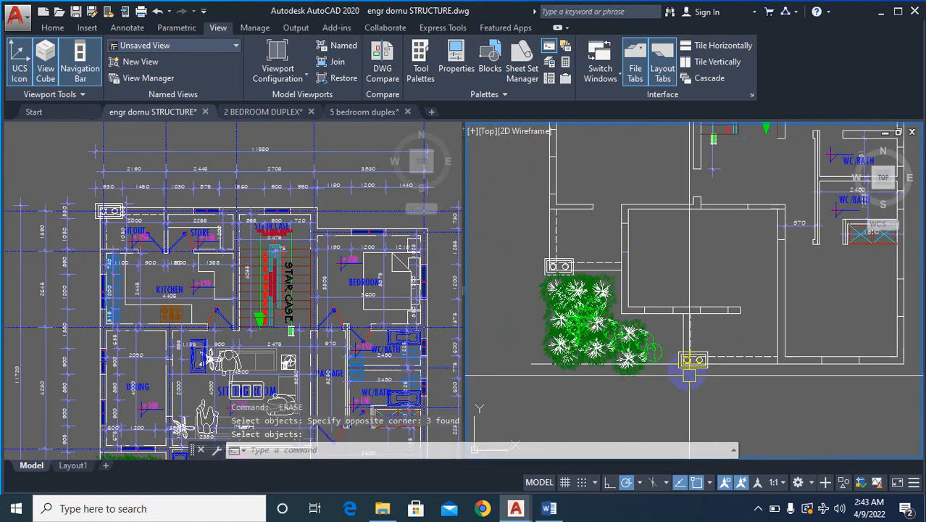
scroll(548, 398, "up", 5)
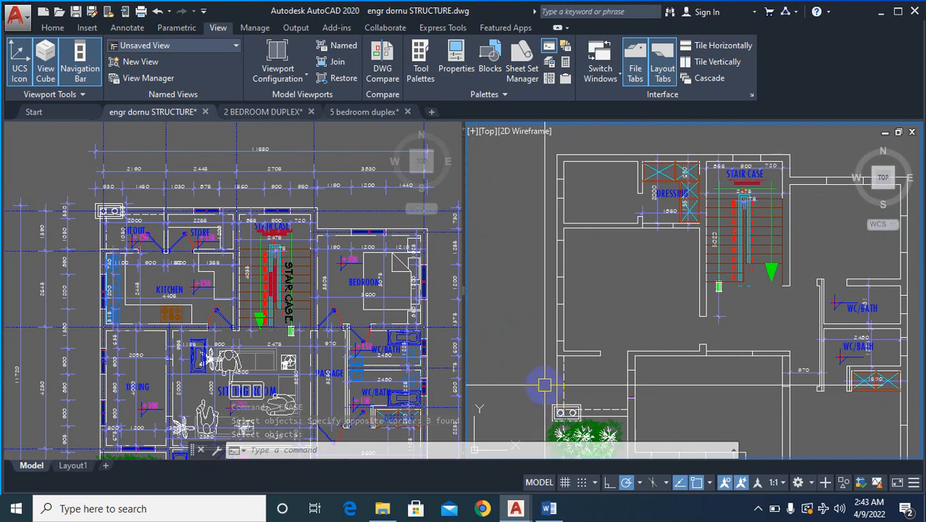
scroll(761, 327, "up", 5)
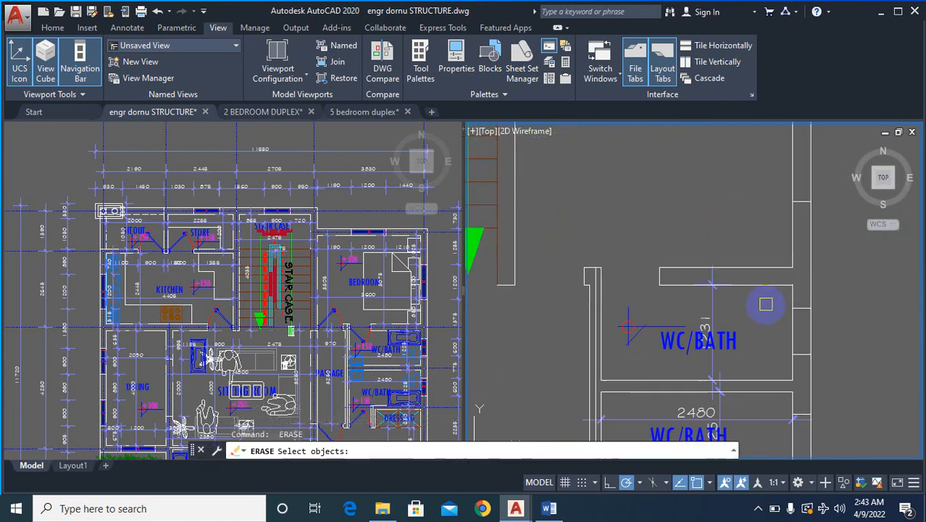
left_click(624, 355)
scroll(625, 355, "down", 4)
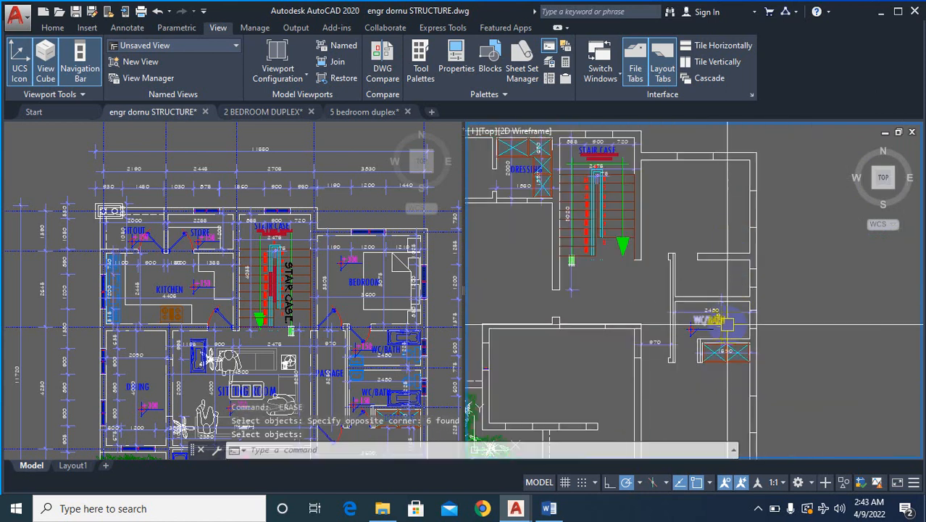
- Erase the lower WC/BATH's label, level mark and dimensions, including the 2480 width, on the copied upper-floor plan
scroll(733, 282, "up", 4)
left_click(754, 272)
scroll(756, 269, "up", 5)
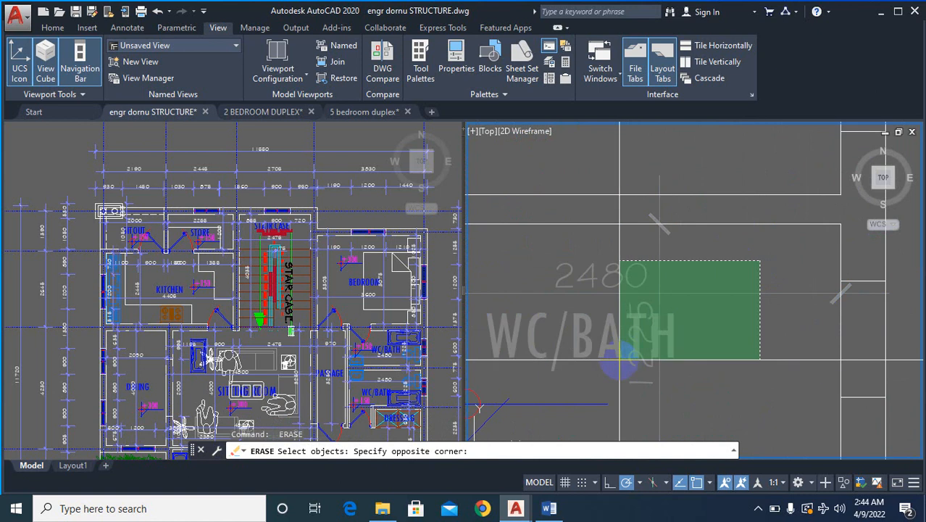
left_click(573, 383)
scroll(750, 273, "down", 5)
key("Return")
key("Return")
scroll(749, 272, "up", 2)
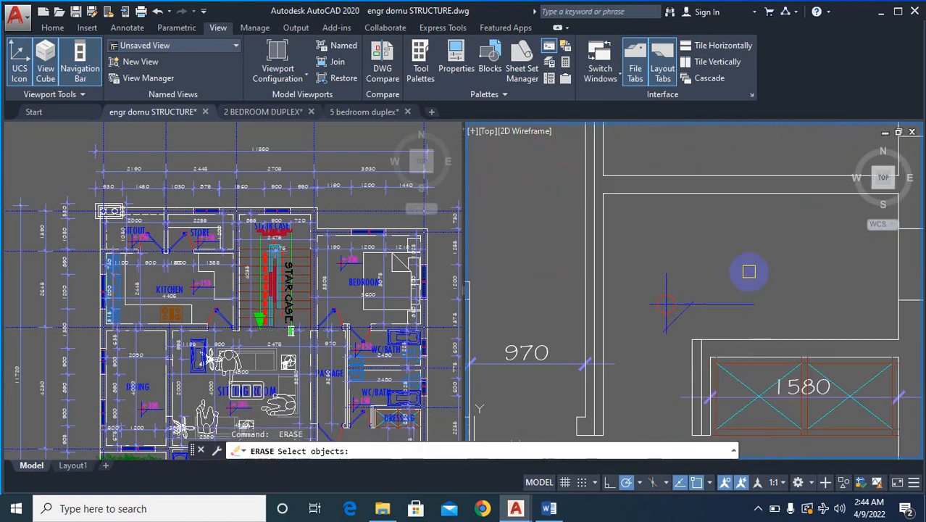
key("Return")
scroll(703, 303, "down", 4)
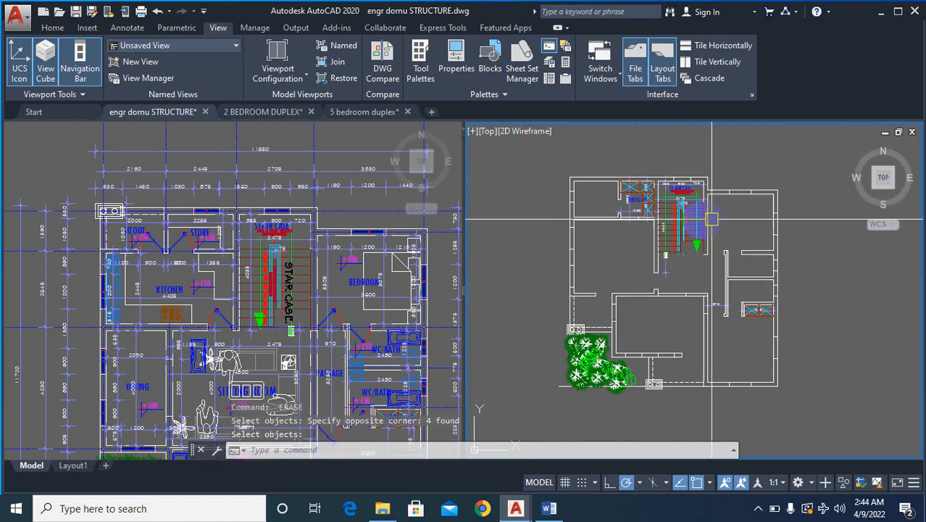
- Erase the wardrobes, label and dimensions inside the dressing room beside the staircase on the copied upper-floor plan
scroll(572, 183, "up", 4)
scroll(573, 184, "up", 3)
scroll(717, 282, "down", 5)
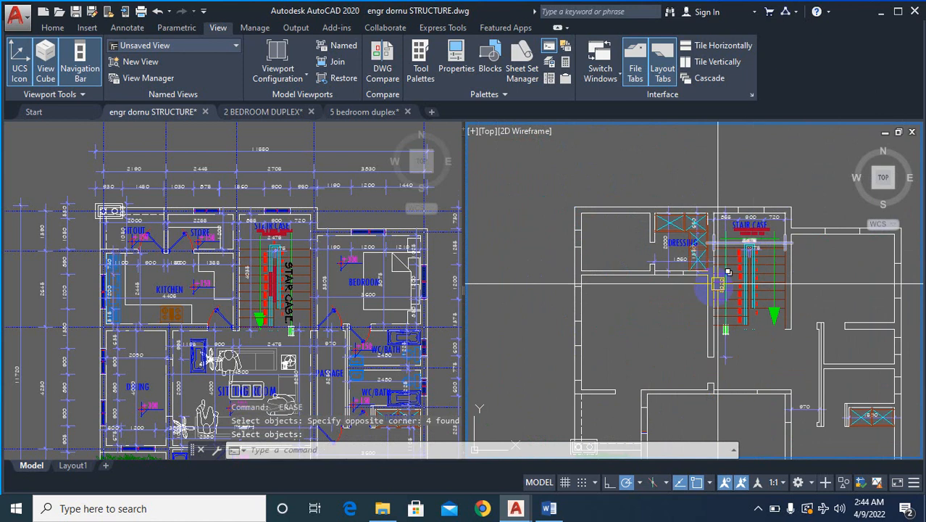
scroll(707, 215, "up", 2)
scroll(638, 218, "down", 4)
scroll(731, 297, "up", 4)
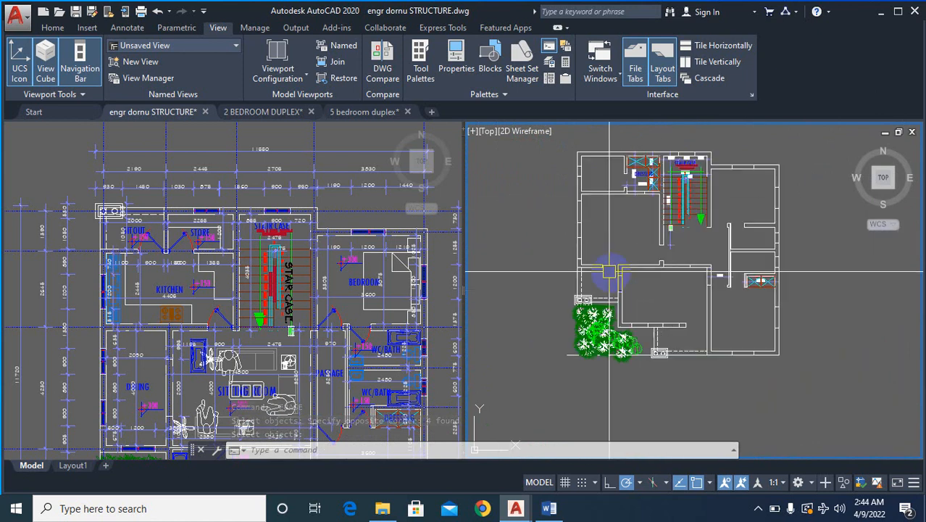
scroll(730, 297, "down", 5)
scroll(750, 255, "up", 10)
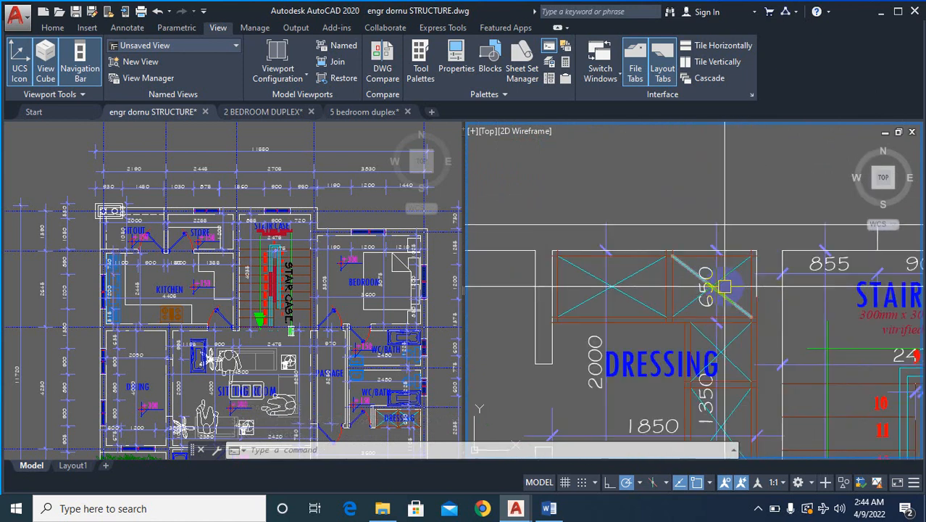
key("Return")
scroll(758, 243, "up", 5)
left_click(839, 199)
scroll(755, 240, "down", 6)
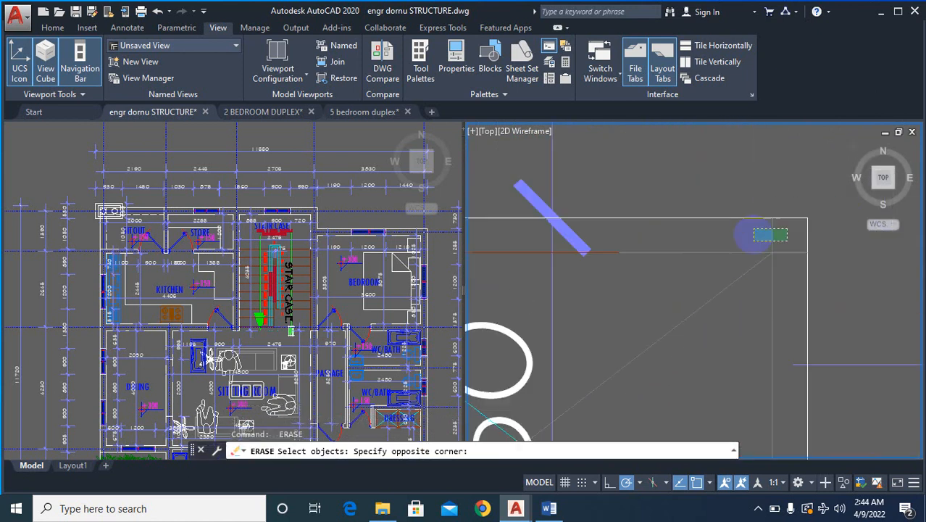
scroll(636, 334, "down", 2)
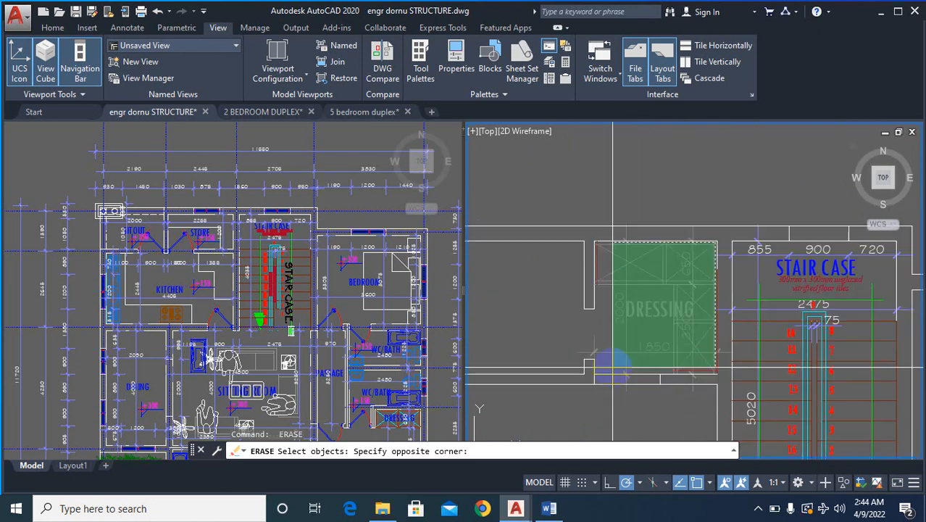
key("Return")
scroll(668, 305, "down", 8)
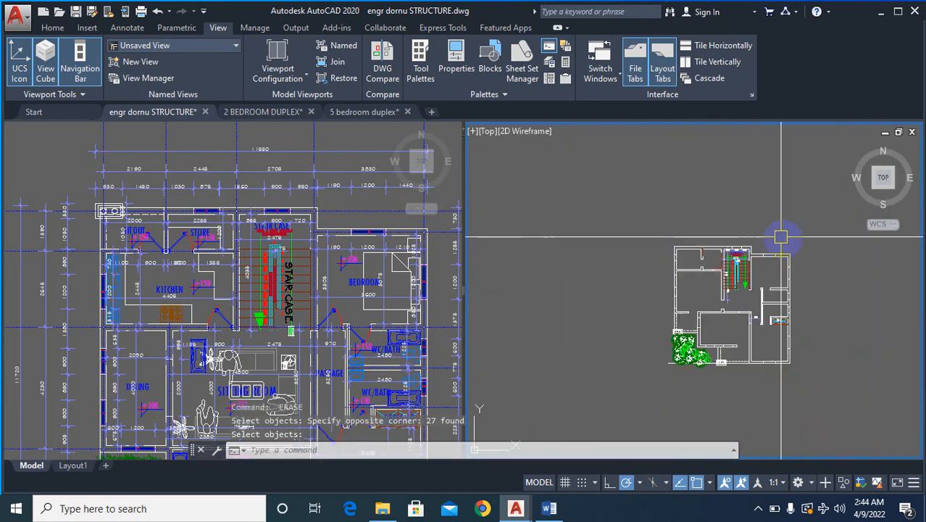
- Erase the upper right bedroom's label, level mark and dimensions, including the 1190, 1200 and 1210 row, on the copied ground-floor plan
scroll(789, 307, "up", 5)
scroll(819, 305, "down", 5)
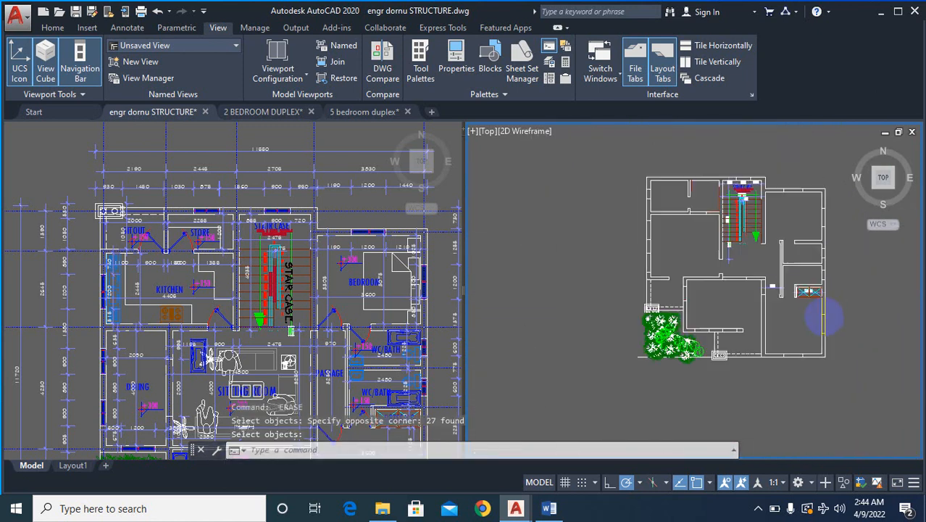
scroll(523, 262, "up", 10)
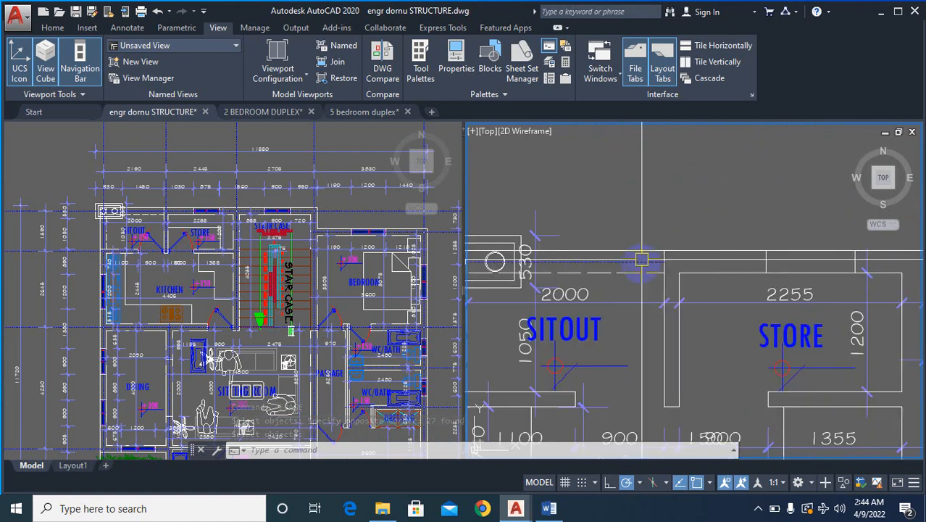
scroll(725, 294, "down", 2)
scroll(788, 275, "up", 10)
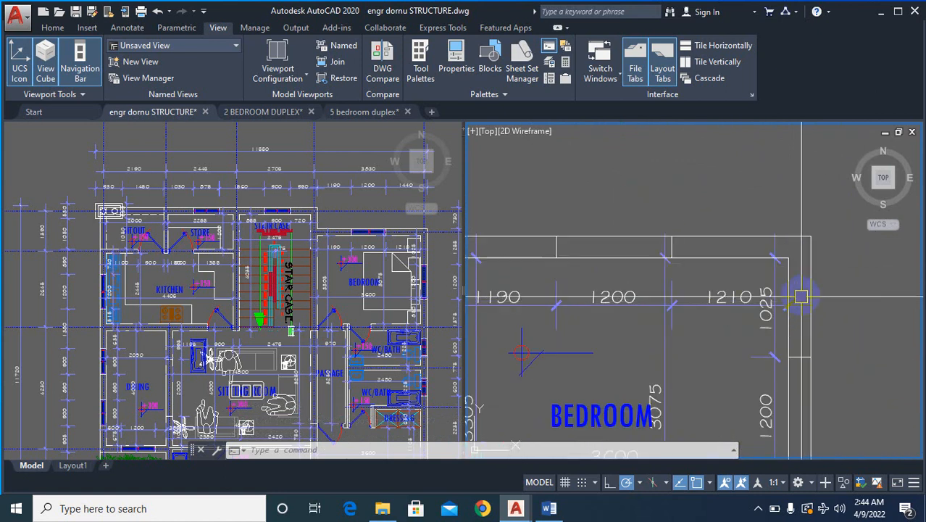
type("e")
key("Return")
scroll(773, 234, "up", 3)
scroll(776, 226, "down", 3)
left_click(722, 250)
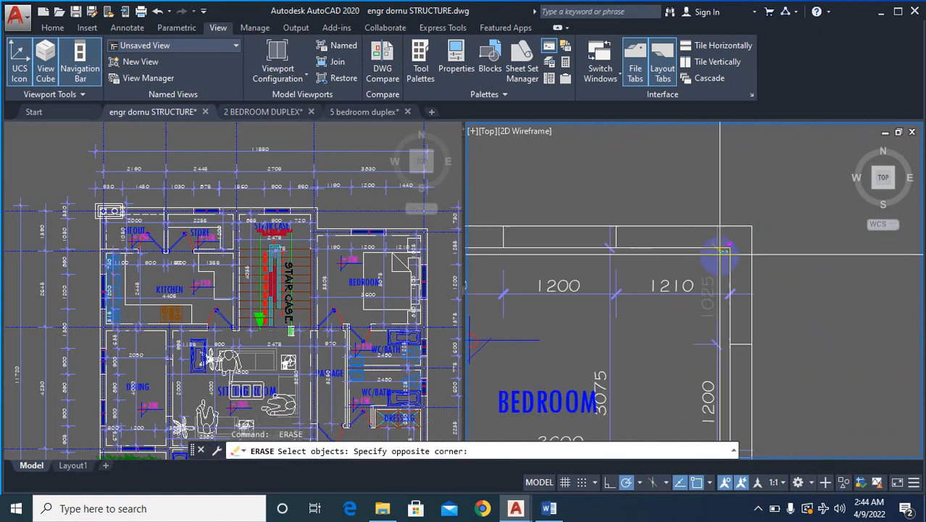
scroll(655, 336, "down", 6)
scroll(643, 346, "up", 4)
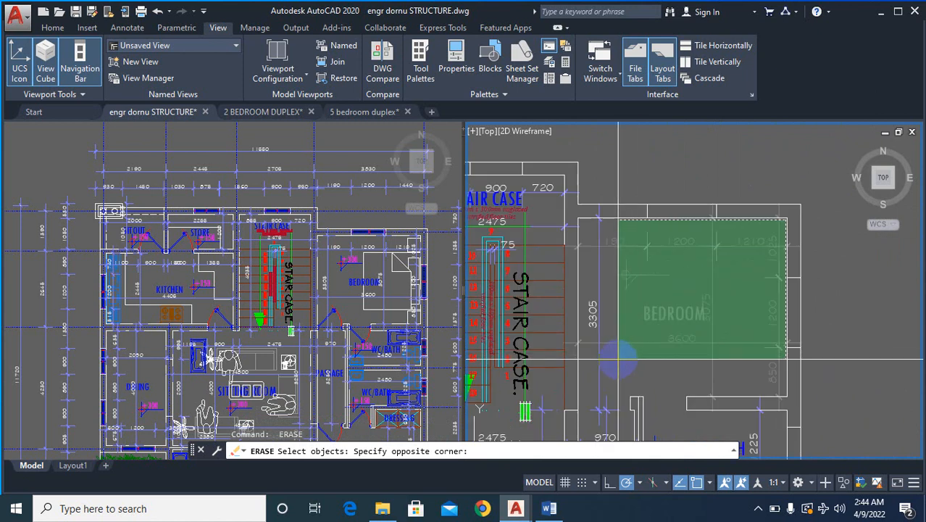
left_click(592, 371)
scroll(652, 263, "down", 5)
- Erase the upper WC/BATH's label and its 2480 and 1225 dimensions on the copied ground-floor plan
scroll(732, 182, "up", 5)
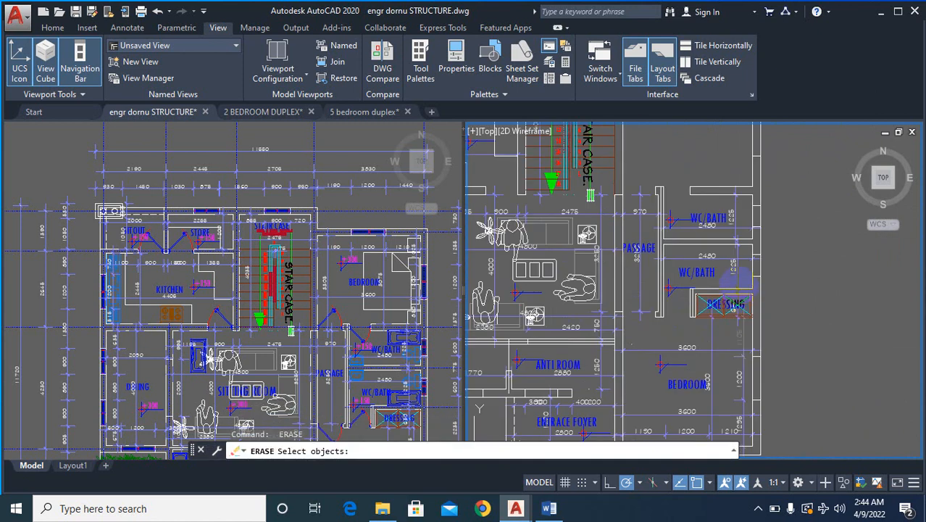
scroll(746, 161, "up", 3)
left_click(756, 142)
left_click(472, 203)
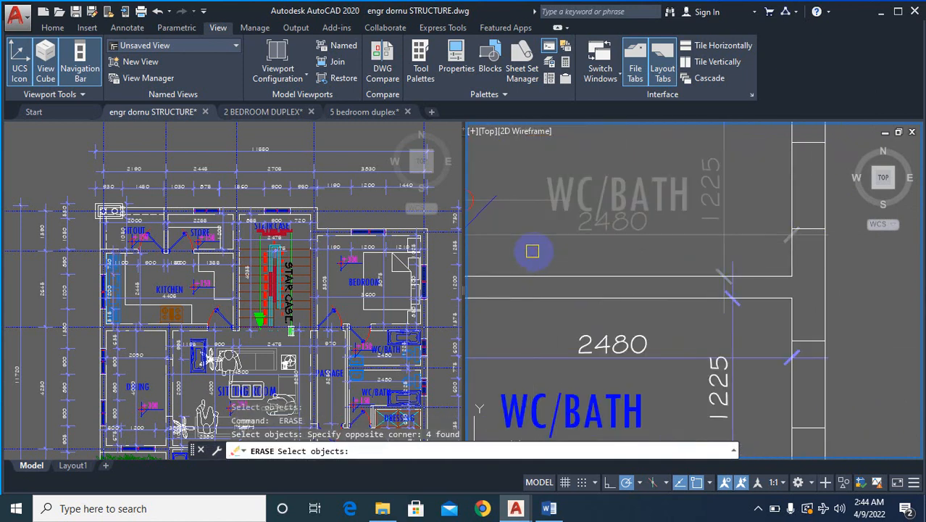
scroll(701, 229, "down", 2)
scroll(701, 229, "down", 1)
- Erase the lower WC/BATH's label, its 2480 and 1225 dimensions and its level mark on the copied ground-floor plan
scroll(716, 232, "up", 4)
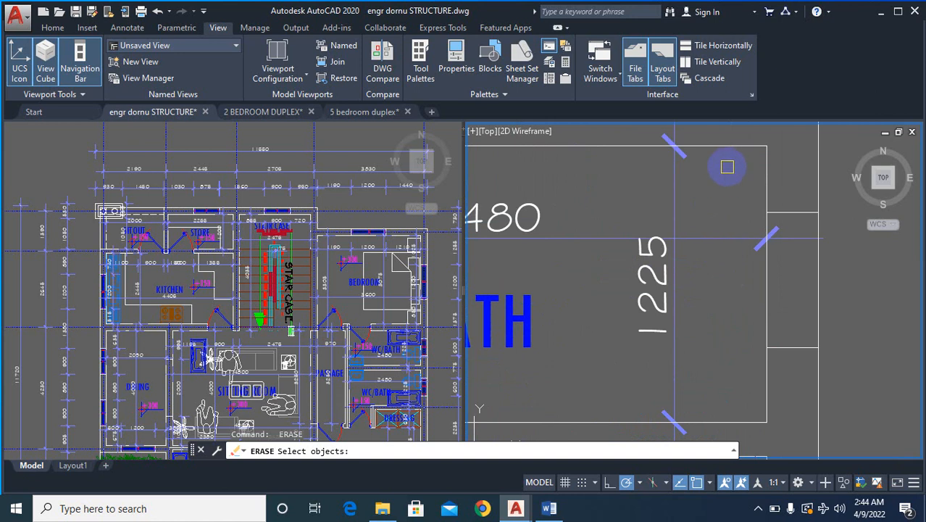
scroll(662, 260, "down", 3)
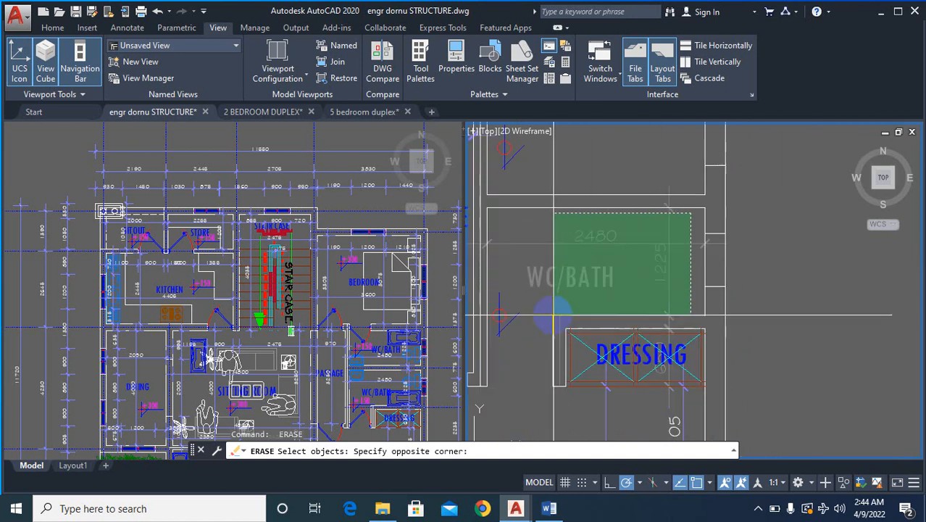
left_click(517, 306)
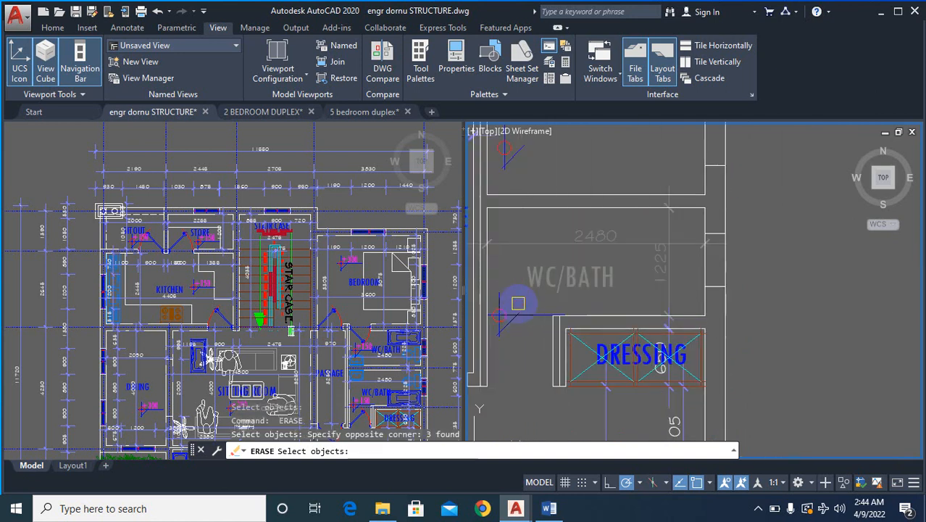
key("space")
key("space")
scroll(518, 304, "up", 4)
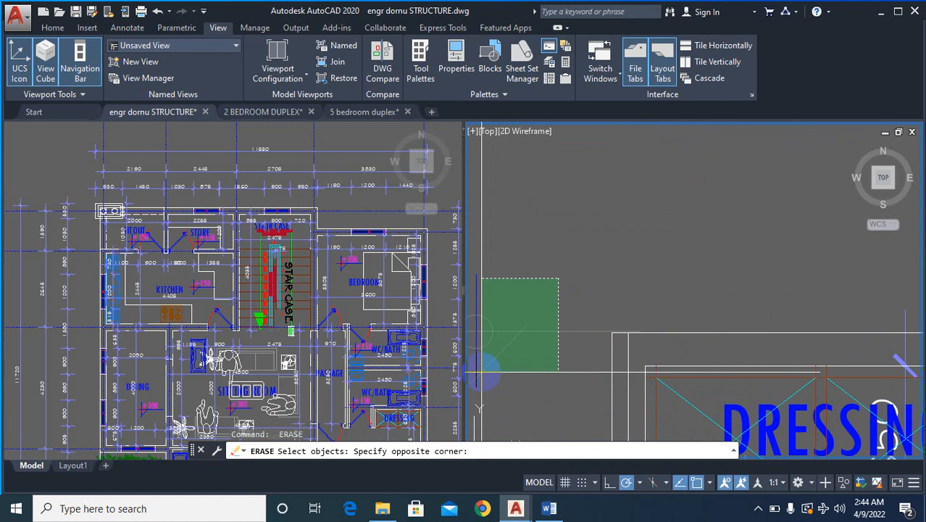
left_click(478, 378)
scroll(651, 254, "down", 5)
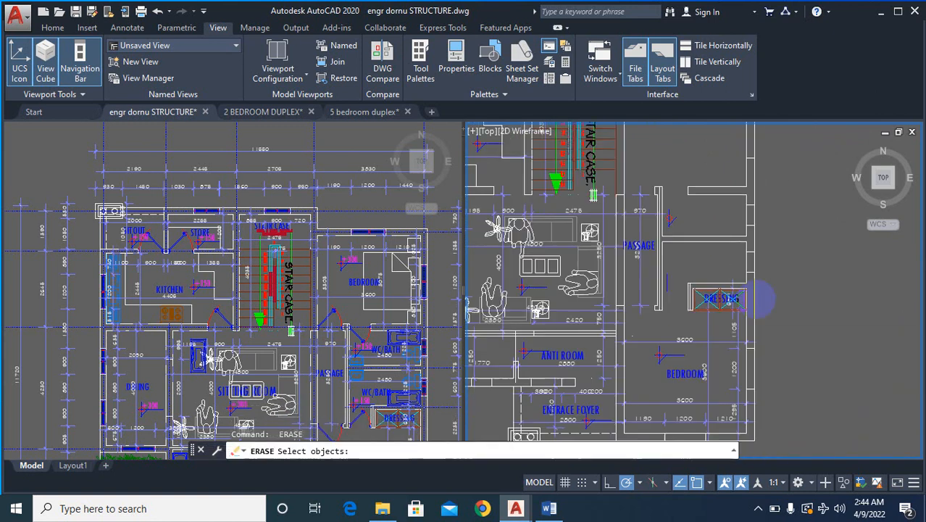
- Erase the lower right bedroom's label, level mark and dimensions plus the dressing label on the copied ground-floor plan
scroll(755, 316, "up", 8)
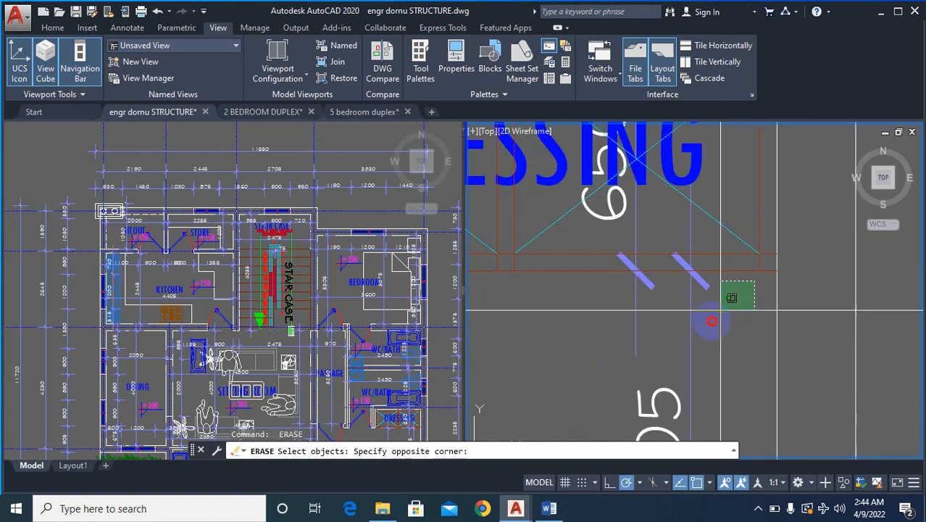
scroll(712, 321, "down", 4)
scroll(612, 411, "down", 5)
scroll(599, 373, "up", 6)
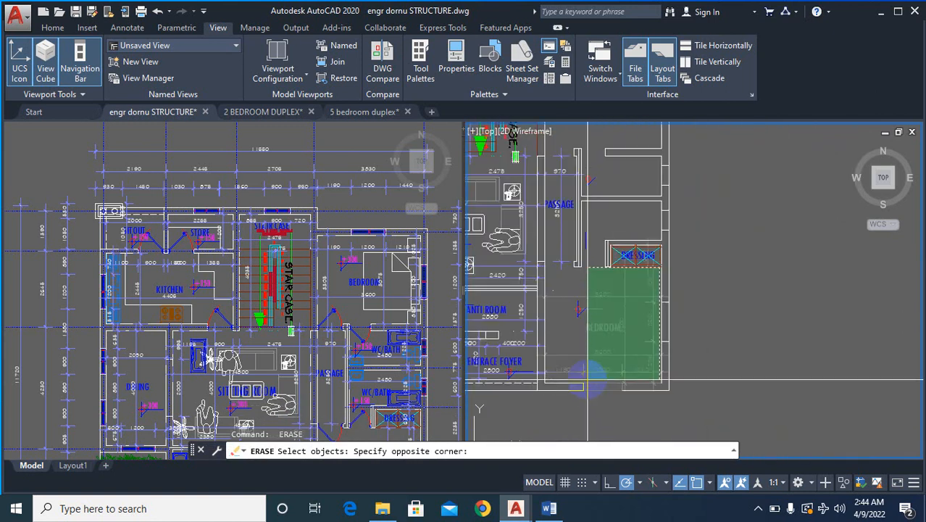
left_click(537, 375)
scroll(738, 330, "down", 5)
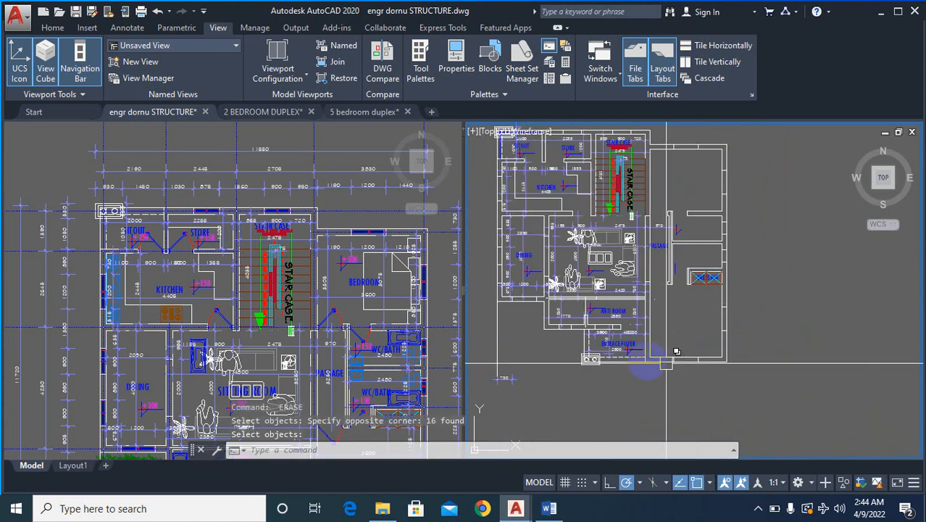
- Erase the dining room's label, level mark and dimensions on the copied ground-floor plan
scroll(564, 345, "down", 2)
scroll(595, 229, "up", 10)
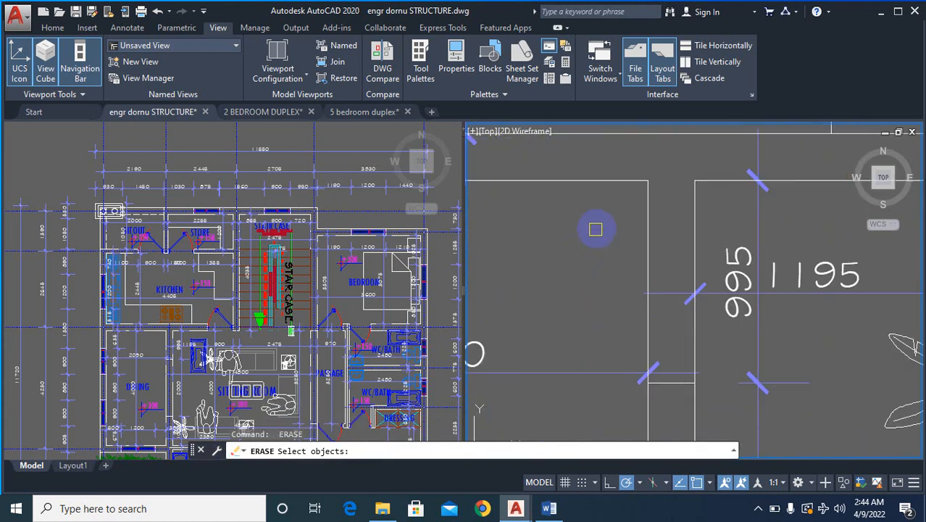
scroll(639, 190, "down", 5)
left_click(643, 210)
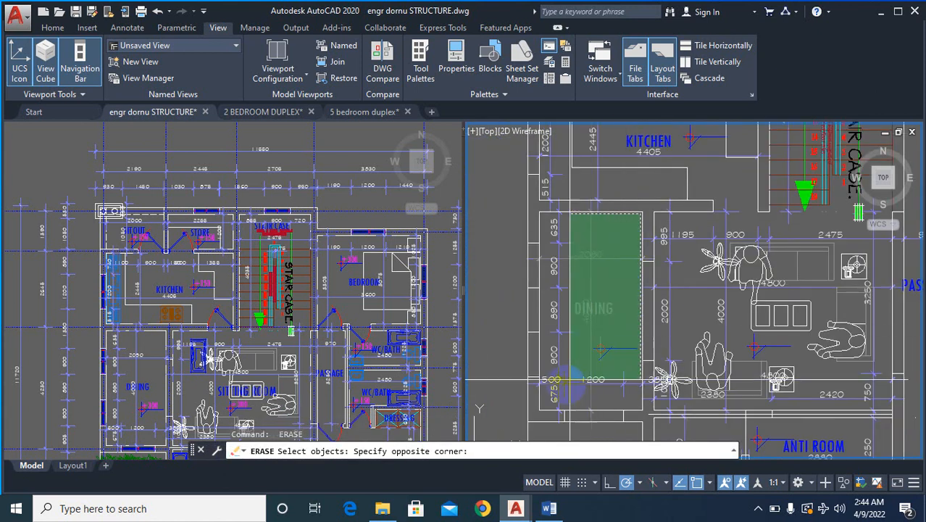
left_click(565, 390)
scroll(589, 372, "down", 3)
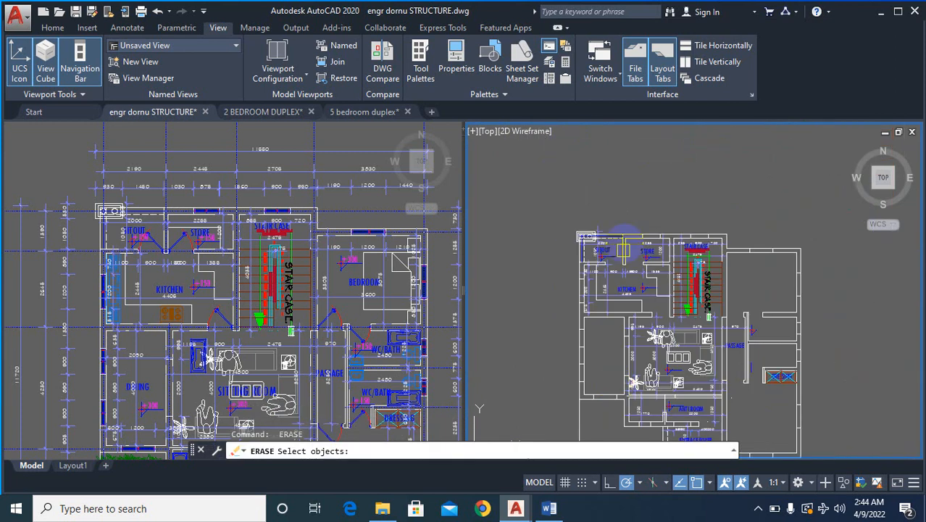
- Erase the kitchen's counter outline, label, level mark and dimensions on the copied ground-floor plan
scroll(697, 221, "up", 6)
scroll(682, 261, "up", 1)
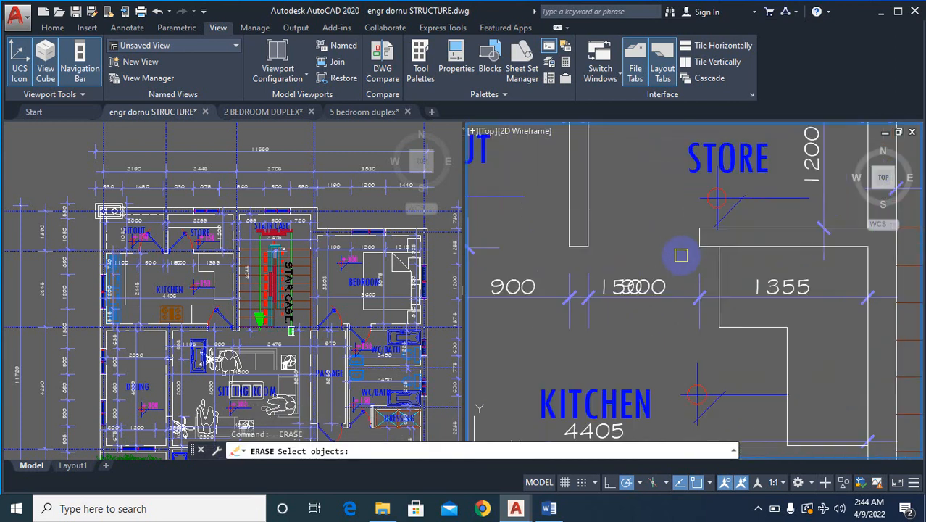
scroll(680, 253, "down", 5)
scroll(718, 247, "up", 6)
scroll(739, 239, "up", 2)
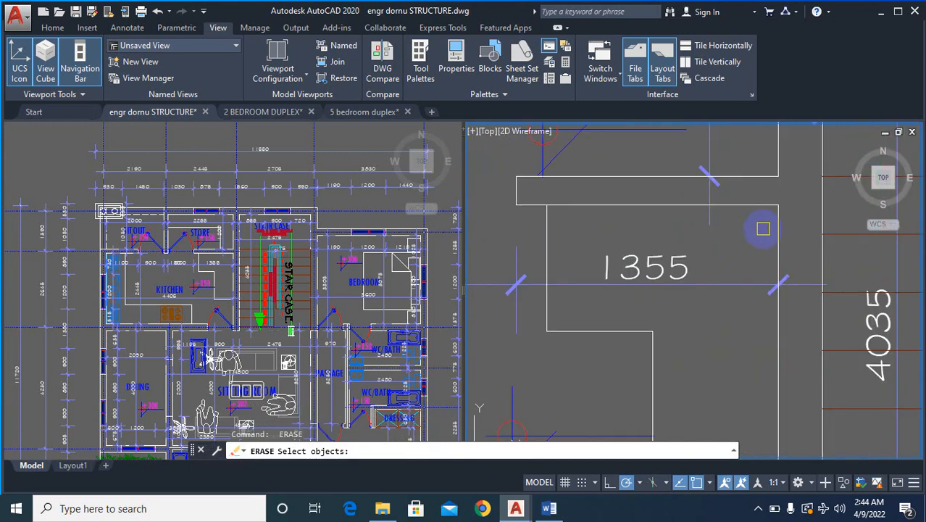
scroll(761, 222, "down", 5)
scroll(551, 333, "down", 1)
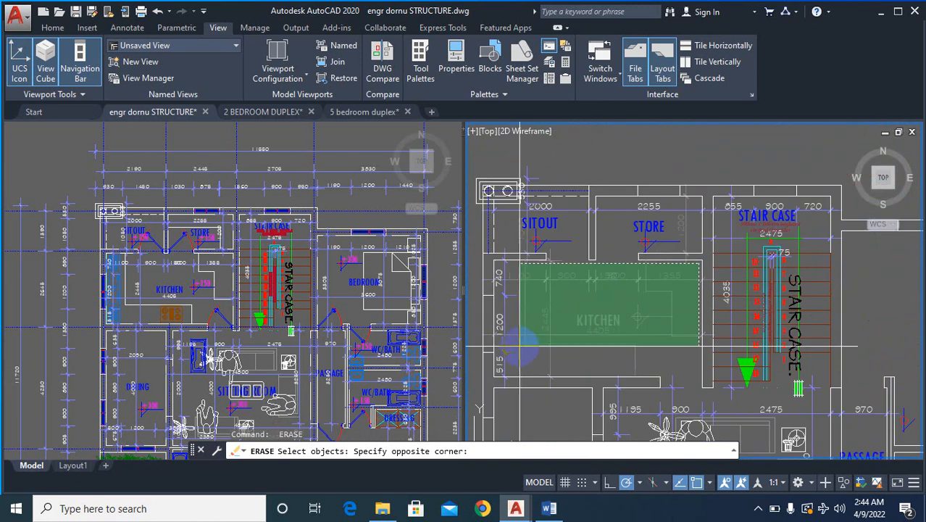
left_click(510, 361)
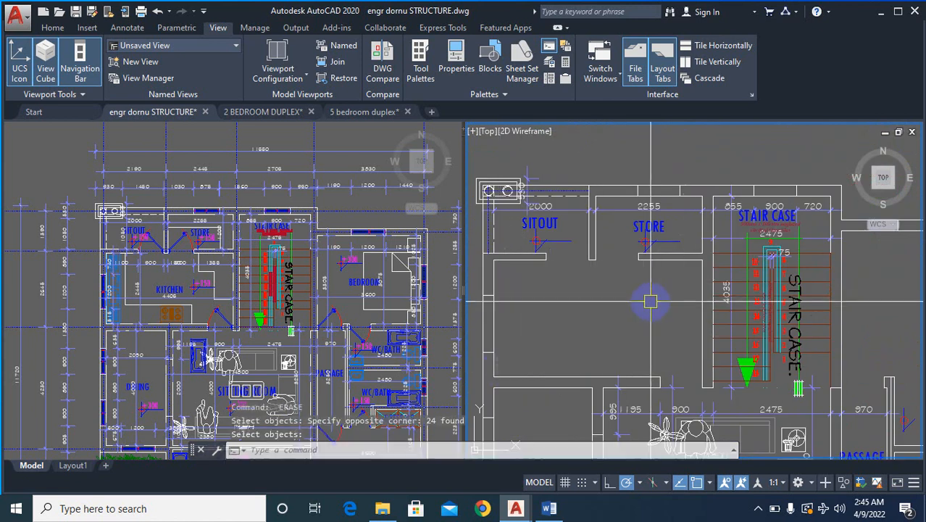
- Erase the sitting room's furniture, people, plants, level mark and dimensions on the copied ground-floor plan
scroll(643, 216, "up", 2)
scroll(645, 218, "down", 3)
scroll(725, 251, "up", 6)
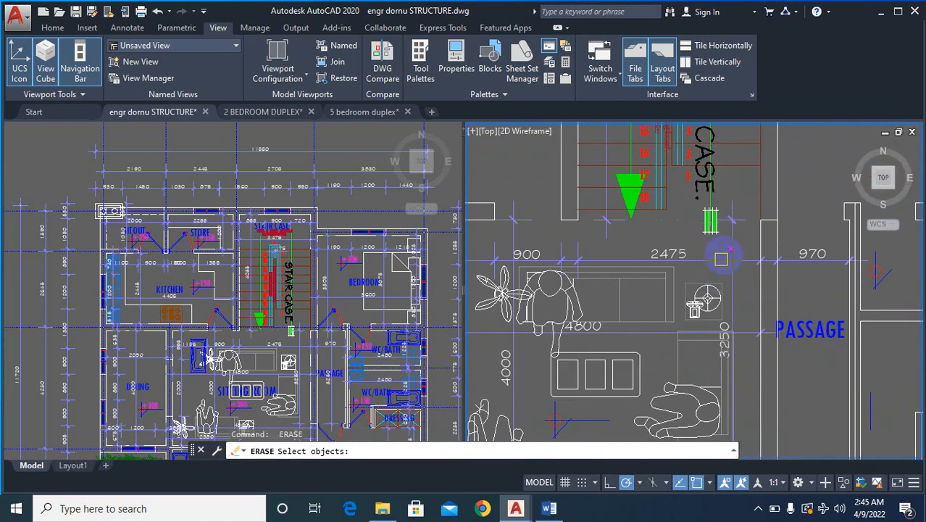
left_click(738, 251)
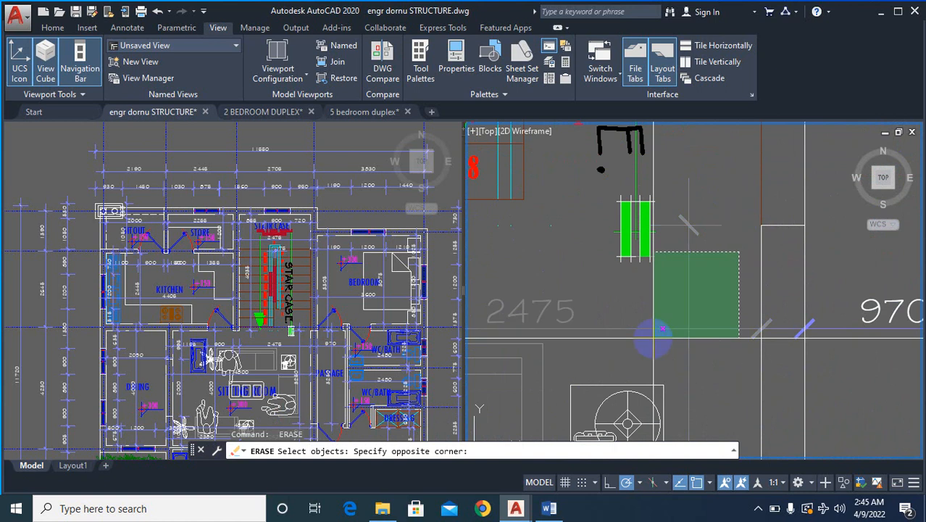
scroll(709, 304, "down", 2)
left_click(709, 305)
scroll(678, 338, "down", 3)
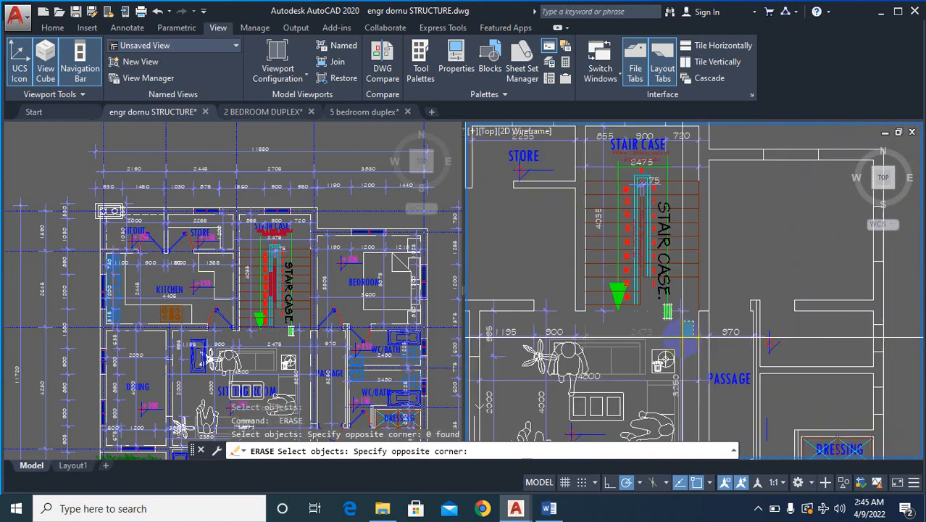
scroll(586, 365, "down", 6)
scroll(582, 400, "up", 6)
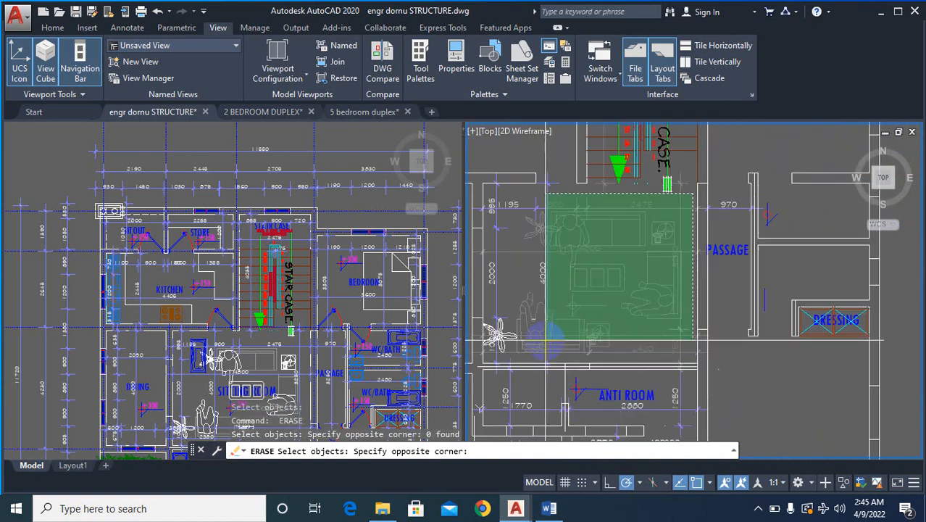
scroll(545, 344, "down", 2)
left_click(520, 339)
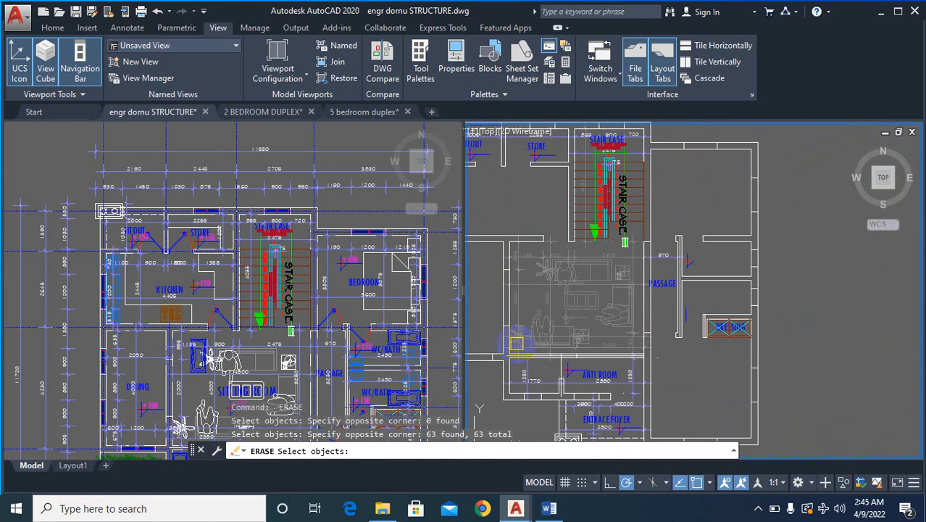
- Erase the anti room's label, level mark and dimensions plus the adjoining space's dimensions on the copied ground-floor plan
scroll(587, 378, "up", 5)
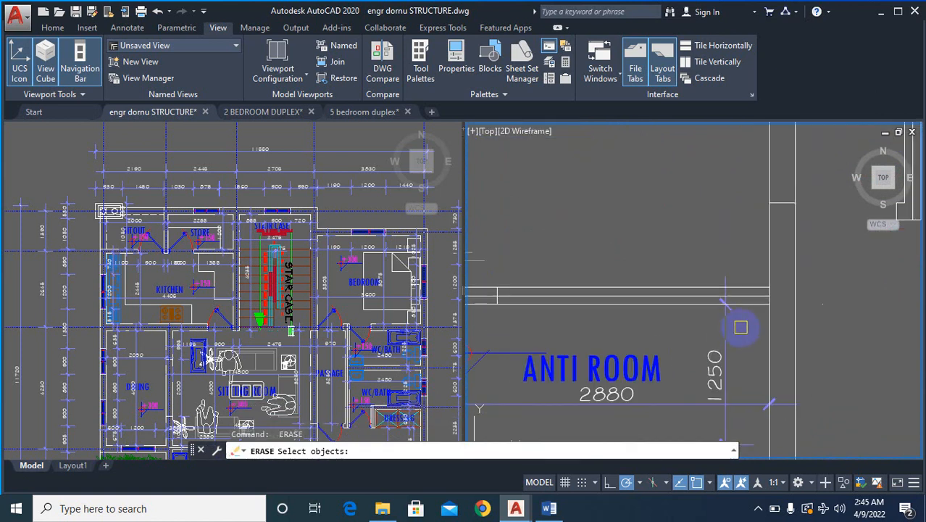
scroll(692, 359, "down", 2)
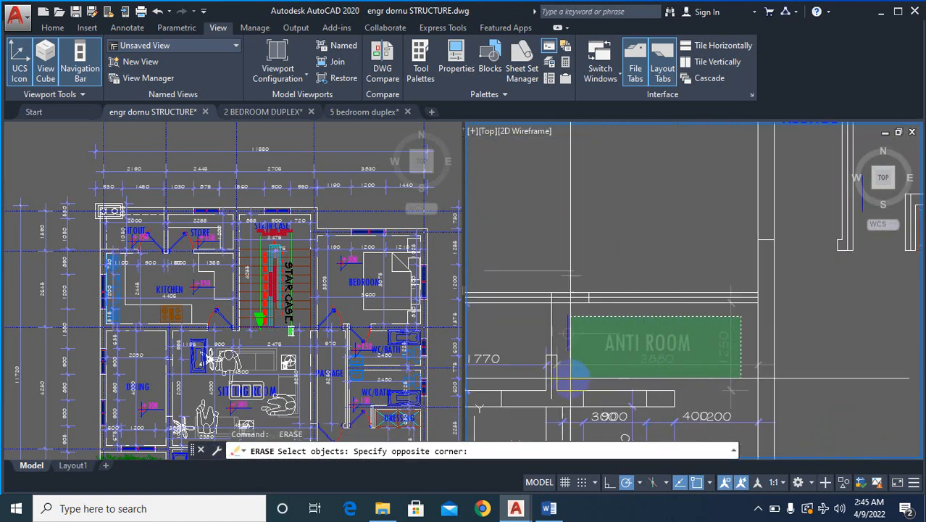
left_click(565, 378)
scroll(630, 340, "down", 3)
scroll(635, 355, "up", 3)
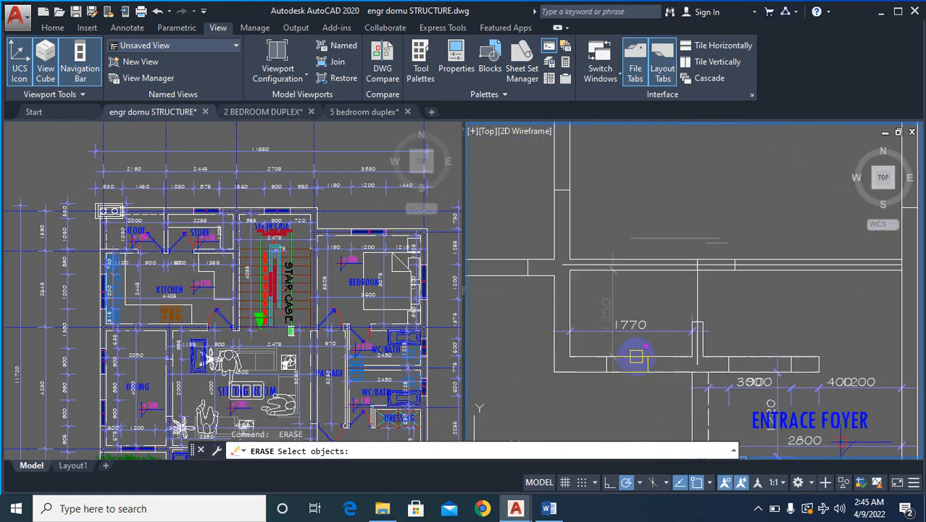
left_click(603, 331)
key("Return")
- Erase the entrance foyer's label, level mark and dimensions on the copied ground-floor plan
scroll(664, 307, "up", 5)
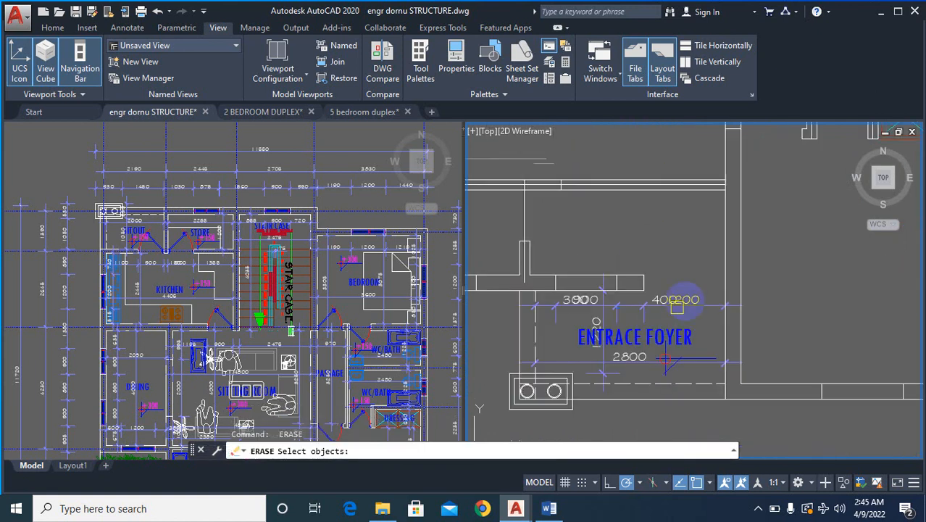
left_click(714, 287)
left_click(693, 331)
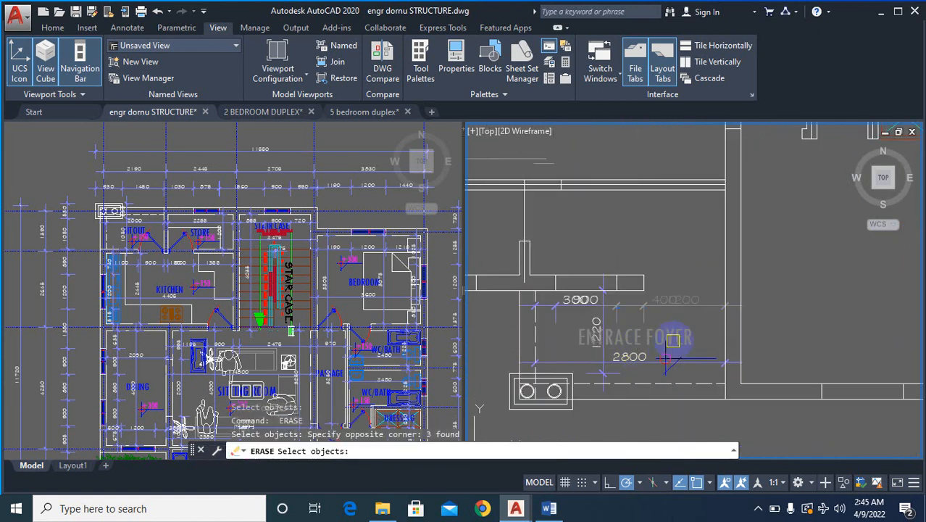
left_click(693, 297)
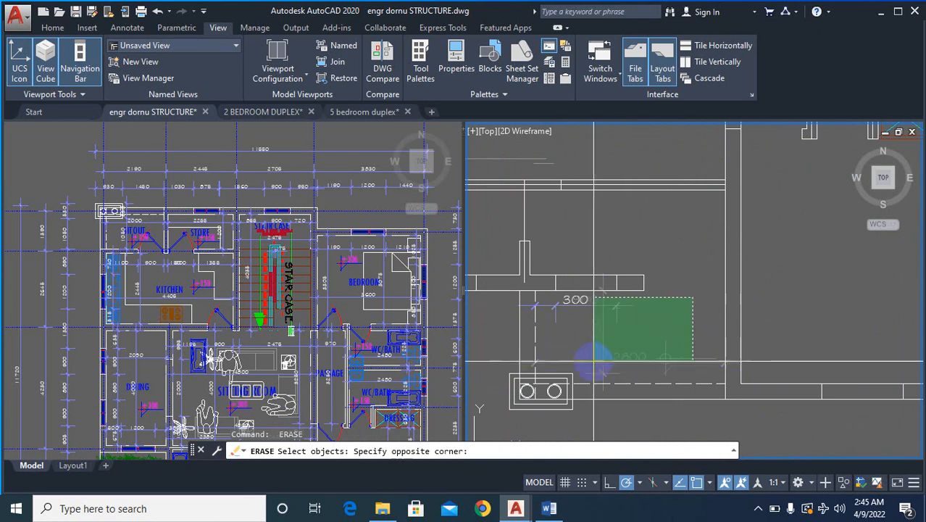
left_click(566, 363)
key("Return")
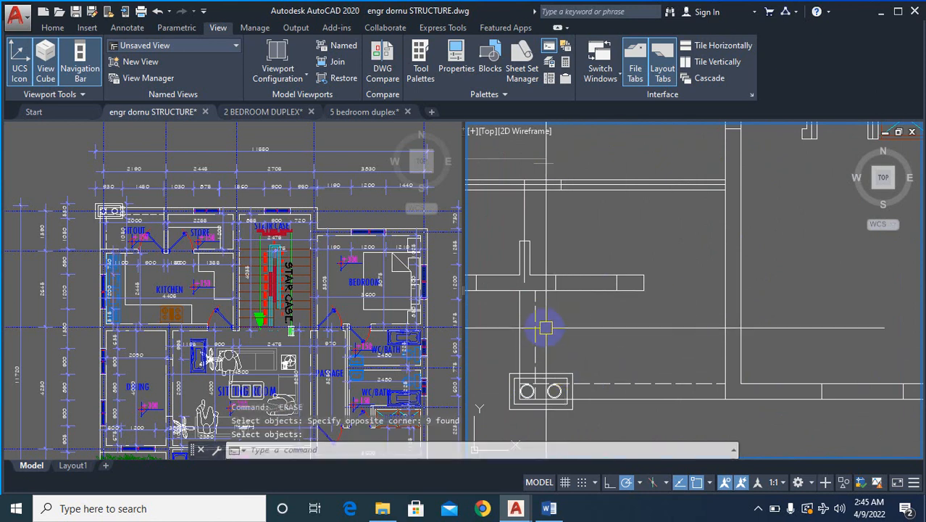
- Erase the stray 730 dimension and the leftover line below the copied ground-floor plan
scroll(595, 348, "down", 6)
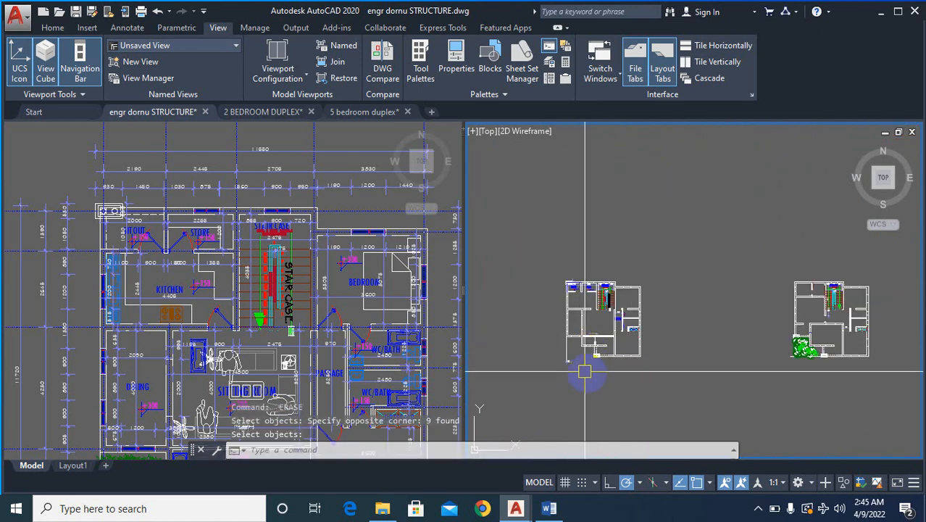
scroll(585, 371, "up", 6)
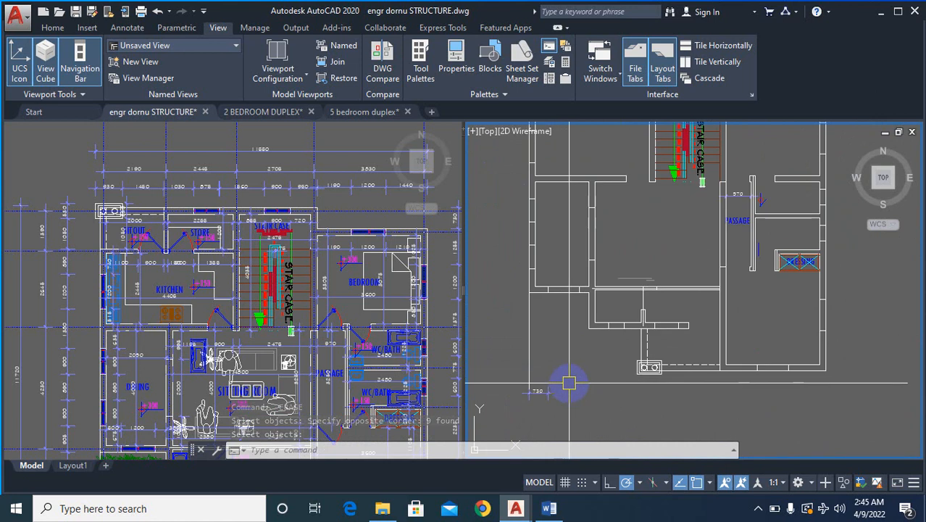
key("space")
left_click(569, 342)
left_click(508, 402)
key("space")
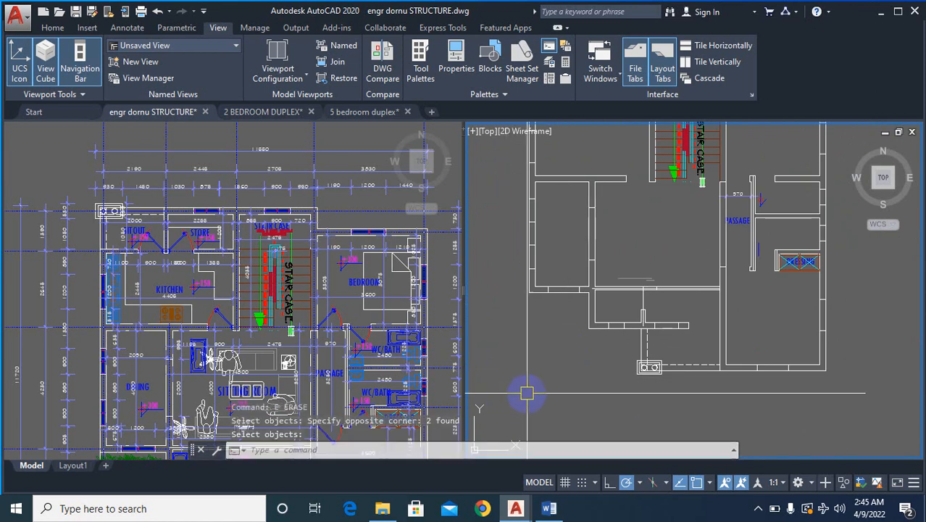
- Erase the green planting beside the porch on the copied upper-floor plan
scroll(533, 352, "down", 6)
scroll(533, 376, "up", 3)
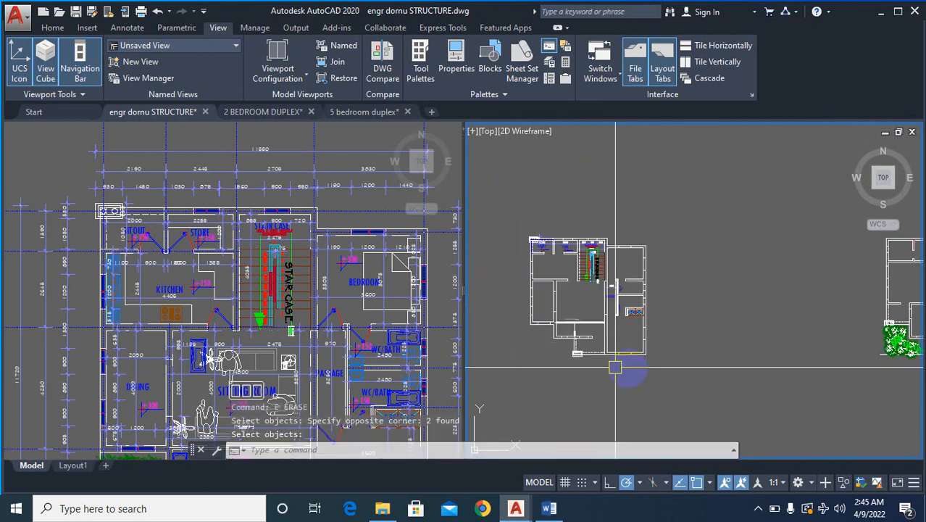
scroll(913, 376, "up", 4)
scroll(765, 356, "down", 4)
scroll(744, 327, "up", 5)
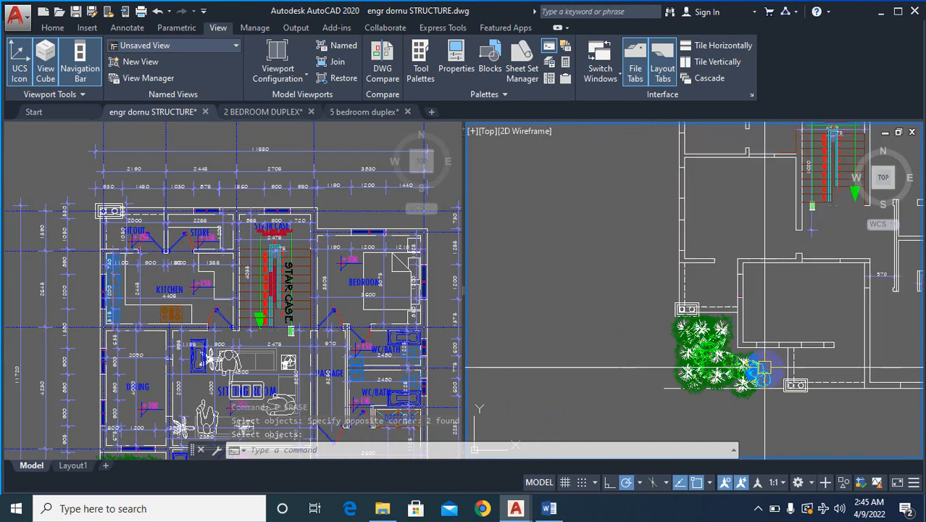
scroll(758, 357, "up", 4)
key("space")
left_click(795, 356)
scroll(674, 412, "down", 4)
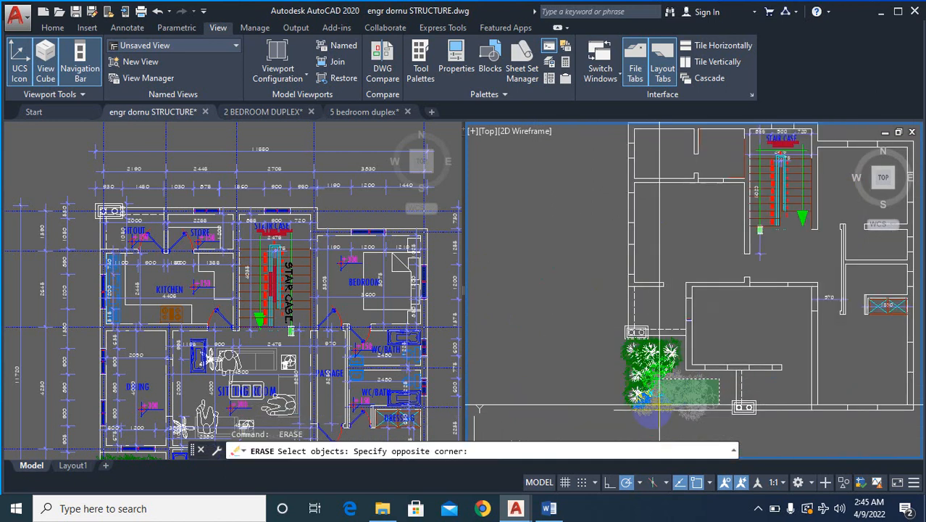
left_click(584, 424)
scroll(666, 352, "up", 2)
scroll(666, 352, "down", 6)
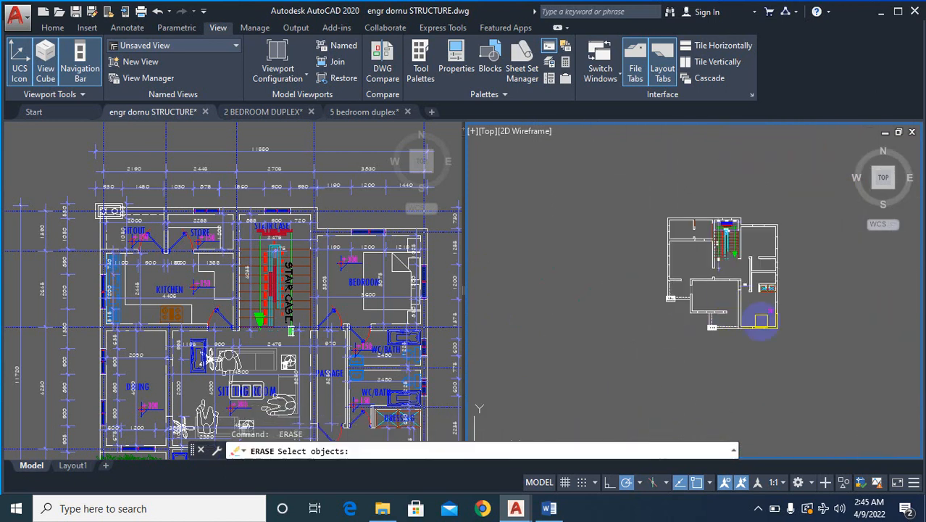
- Erase the bedroom wardrobe and its 1580 dimension on the copied upper-floor plan
scroll(775, 297, "up", 8)
scroll(785, 320, "down", 6)
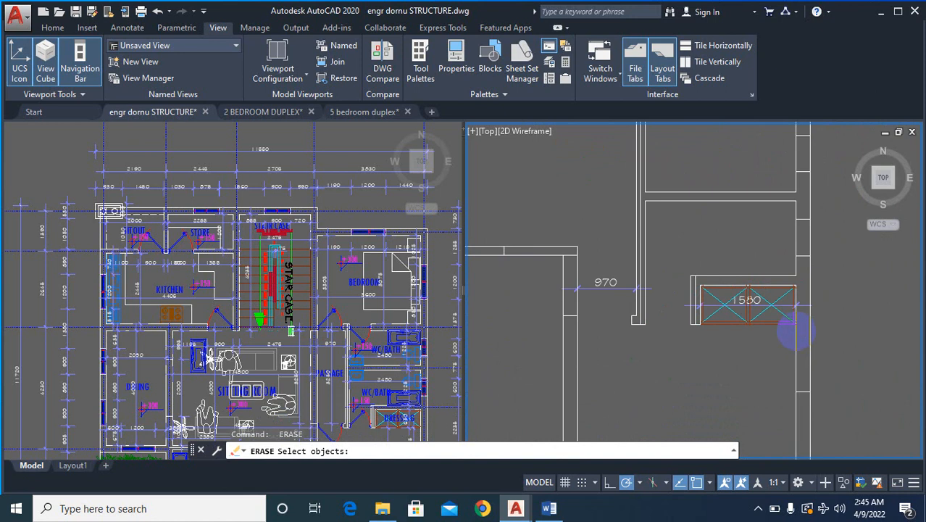
scroll(814, 334, "up", 5)
left_click(743, 338)
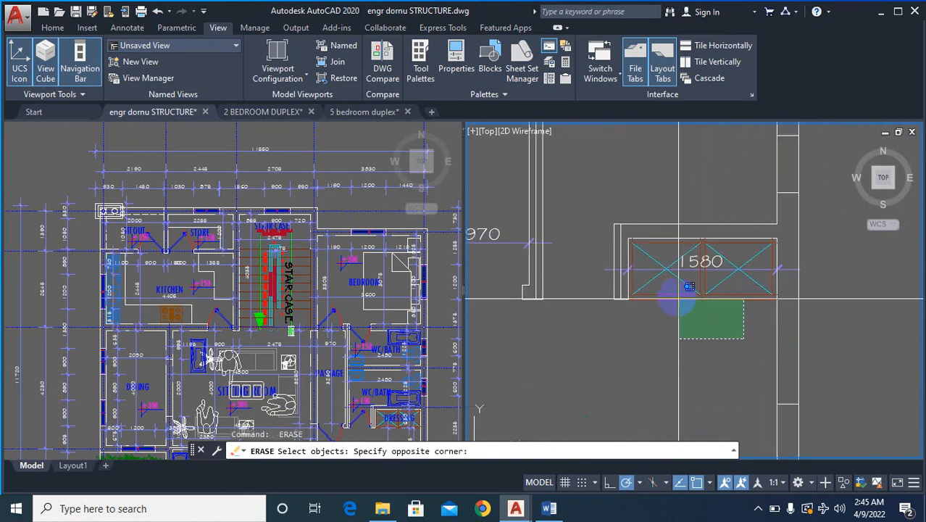
left_click(670, 269)
scroll(845, 297, "down", 6)
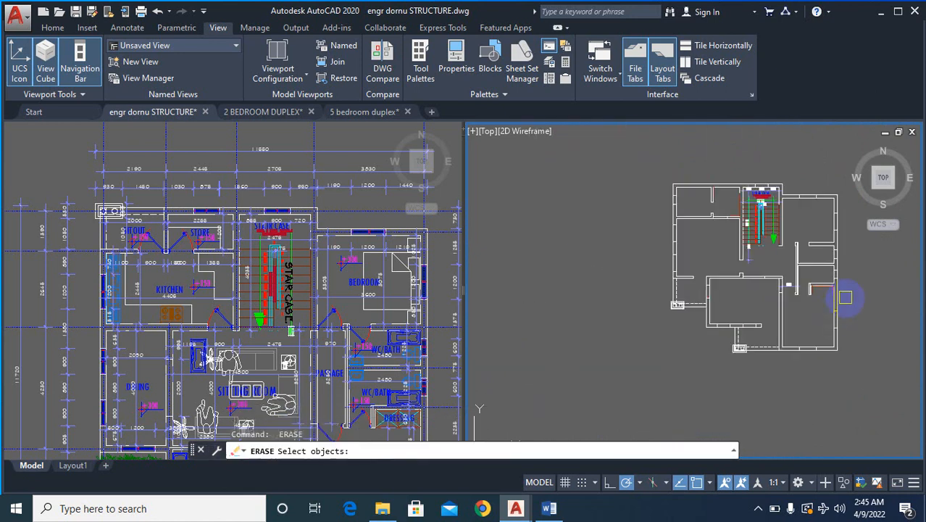
- Erase the store's label, level mark and 2255 dimension on the copied ground-floor plan
scroll(702, 310, "down", 3)
scroll(582, 300, "up", 8)
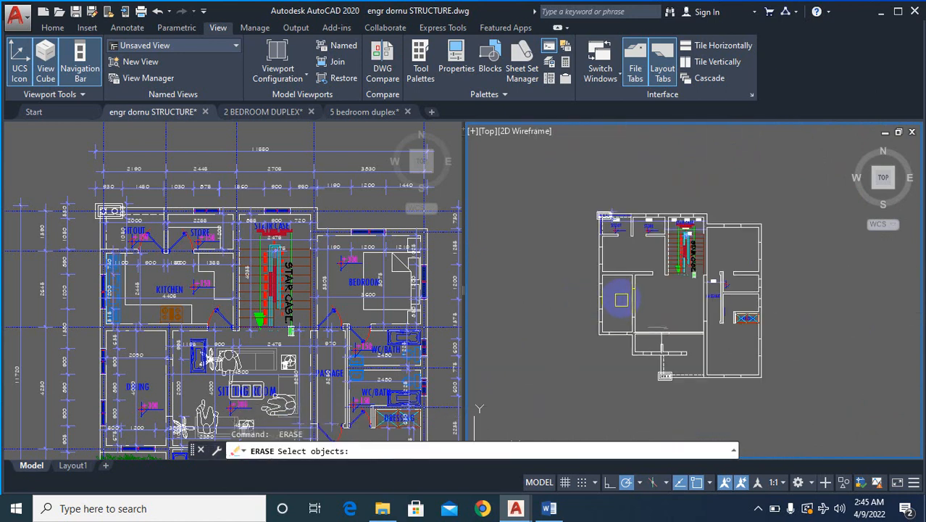
scroll(713, 203, "up", 5)
left_click(737, 203)
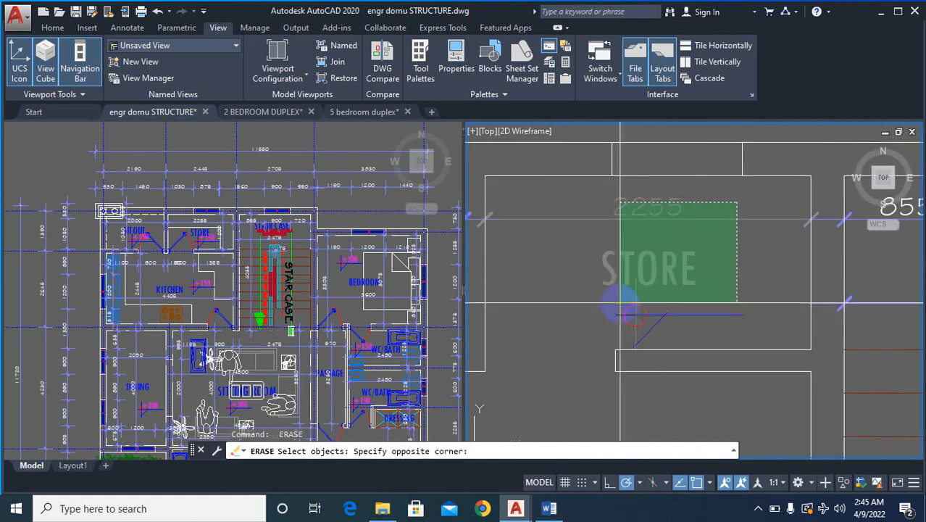
left_click(607, 321)
scroll(732, 308, "down", 5)
key("space")
- Erase the sitout's label, level mark and its 2000 and 530 dimensions on the copied ground-floor plan
key("space")
scroll(553, 285, "up", 4)
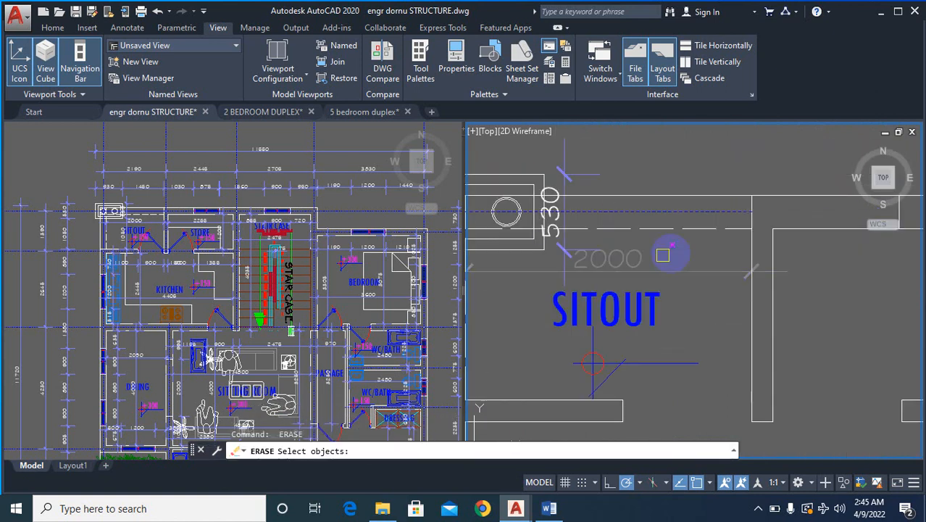
left_click(569, 323)
key("space")
key("space")
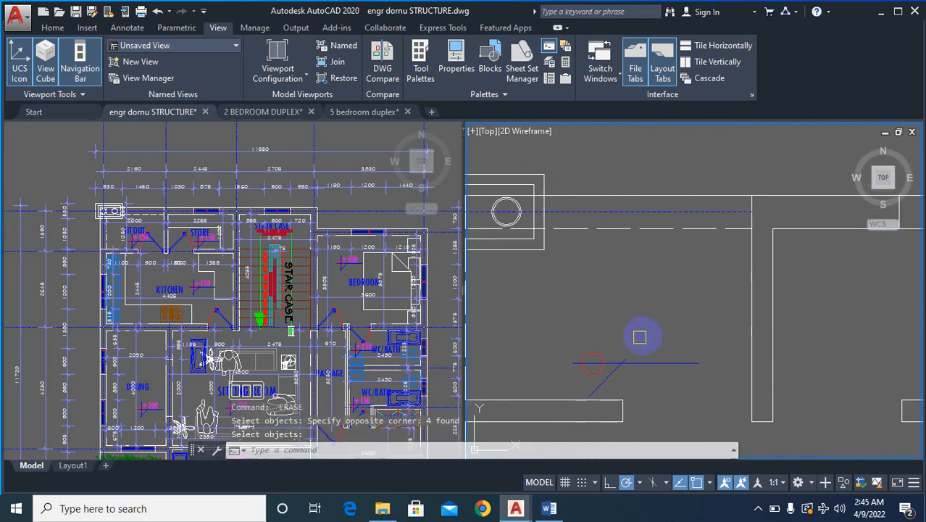
left_click(665, 319)
left_click(577, 360)
scroll(572, 365, "down", 5)
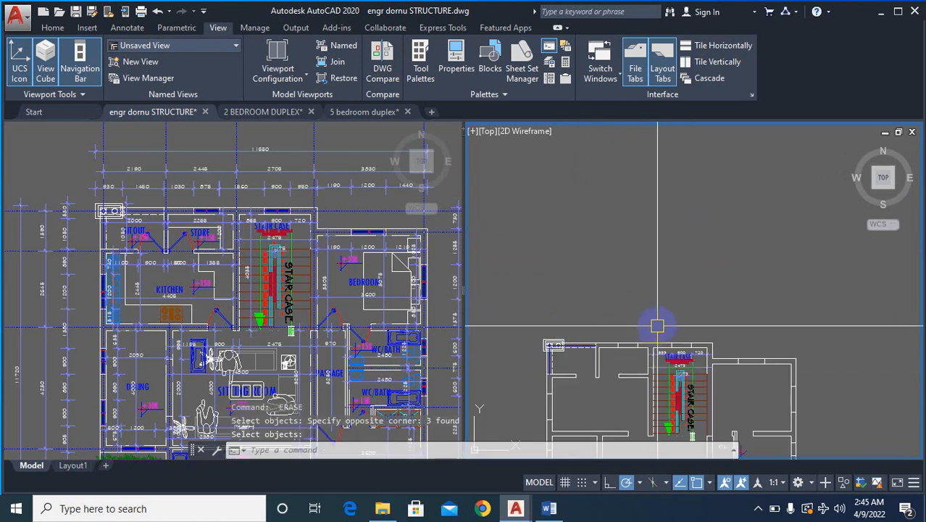
- Examine both copied floor plans for leftover labels, dimensions and fittings around the staircase, passage and rooms
scroll(652, 323, "up", 3)
scroll(642, 290, "down", 6)
scroll(634, 303, "up", 3)
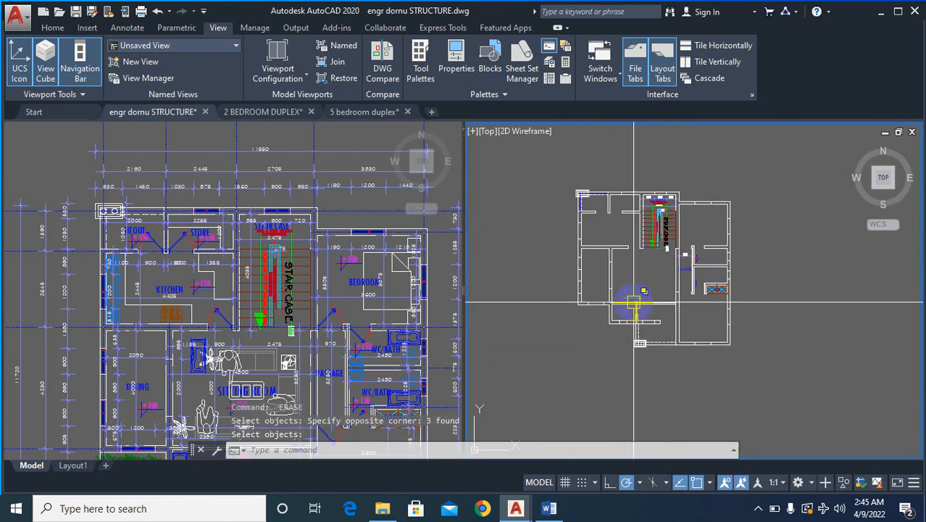
scroll(692, 265, "up", 2)
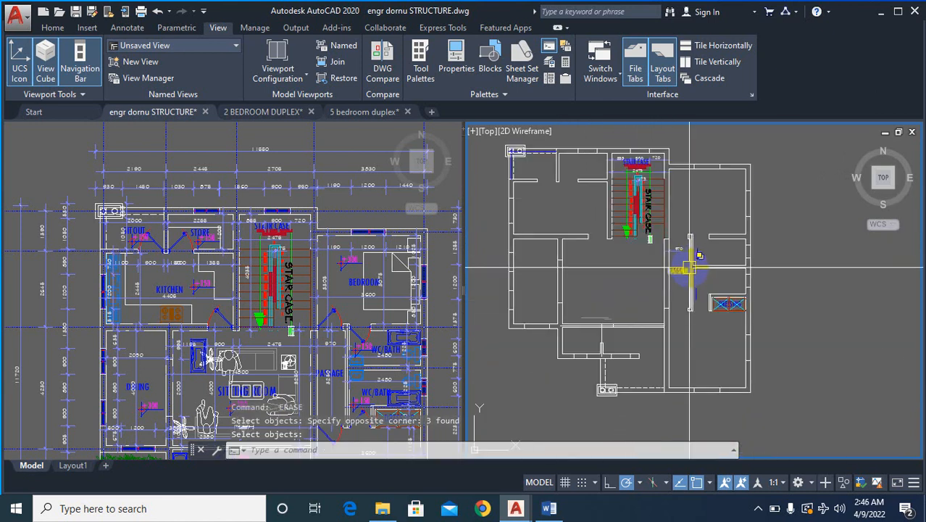
scroll(616, 262, "down", 4)
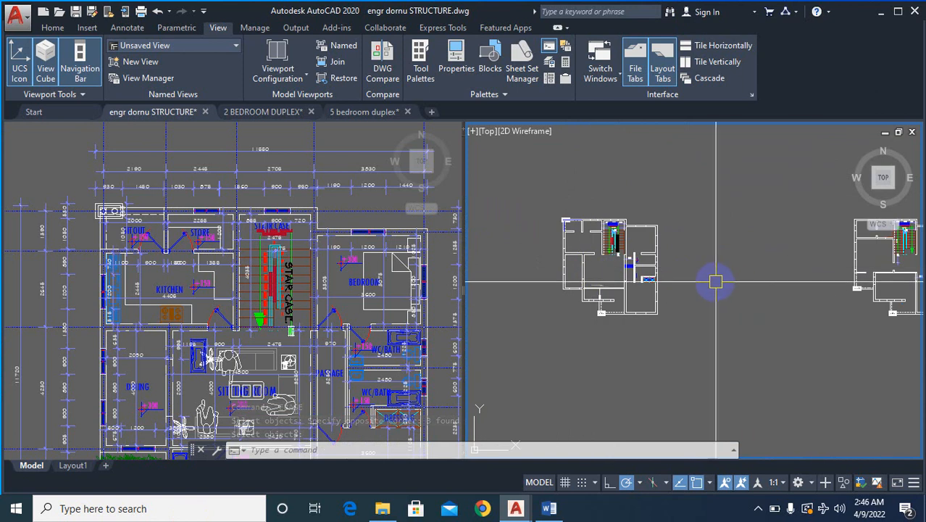
scroll(715, 282, "down", 2)
scroll(858, 278, "up", 4)
scroll(841, 274, "up", 3)
scroll(827, 324, "down", 5)
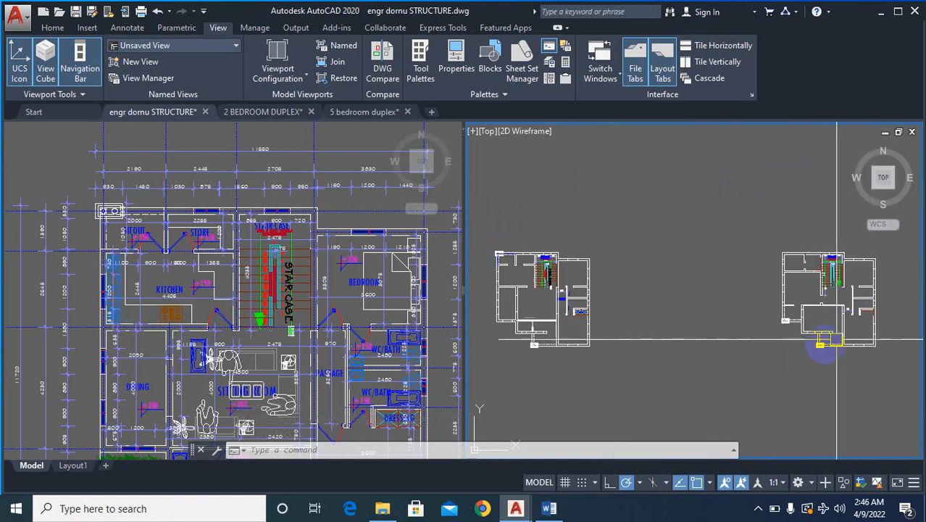
scroll(547, 328, "up", 3)
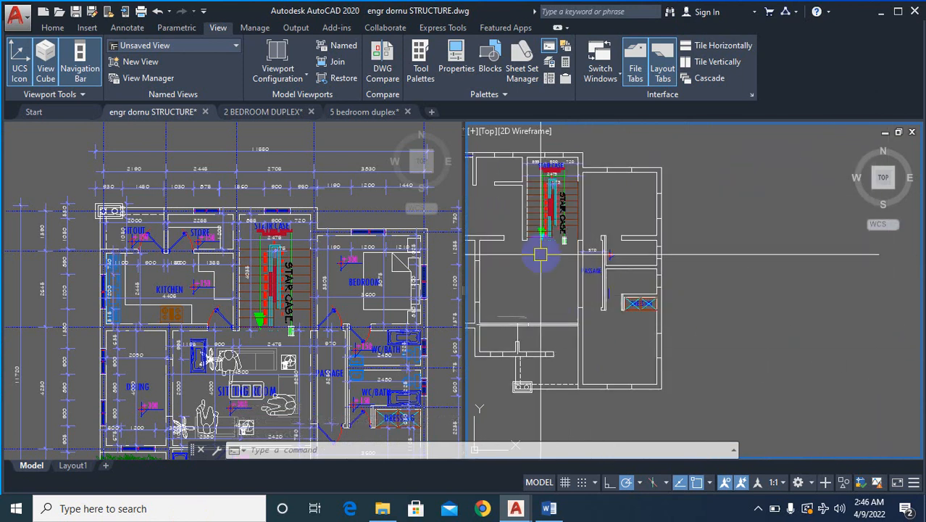
scroll(543, 255, "up", 2)
scroll(585, 291, "down", 2)
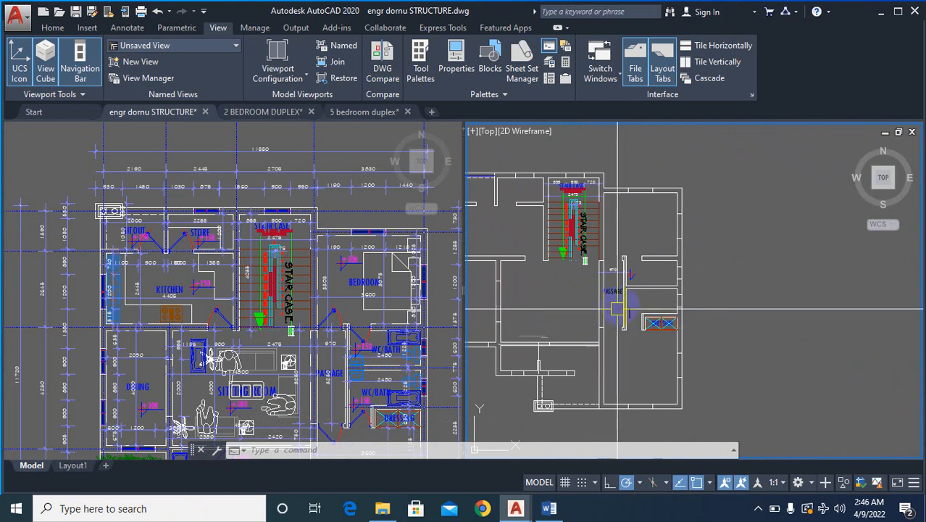
scroll(626, 292, "up", 4)
scroll(737, 333, "down", 4)
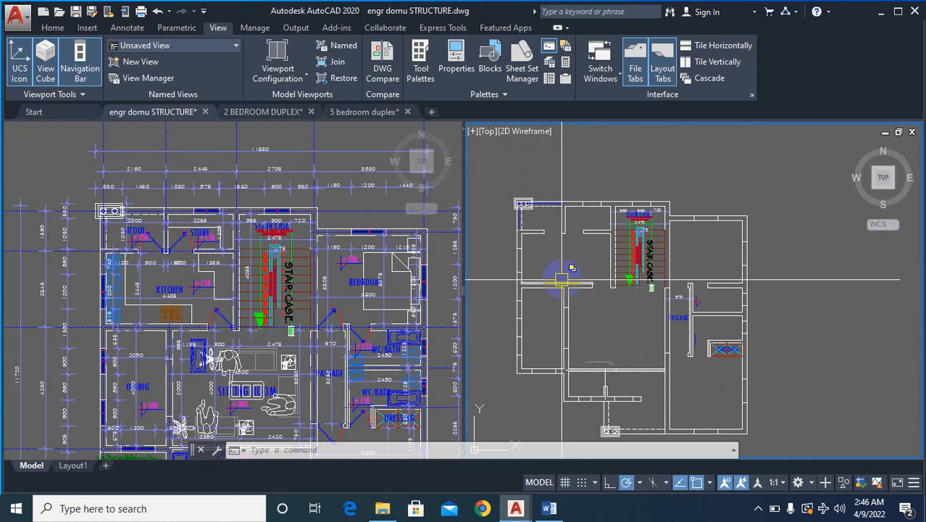
scroll(539, 266, "up", 2)
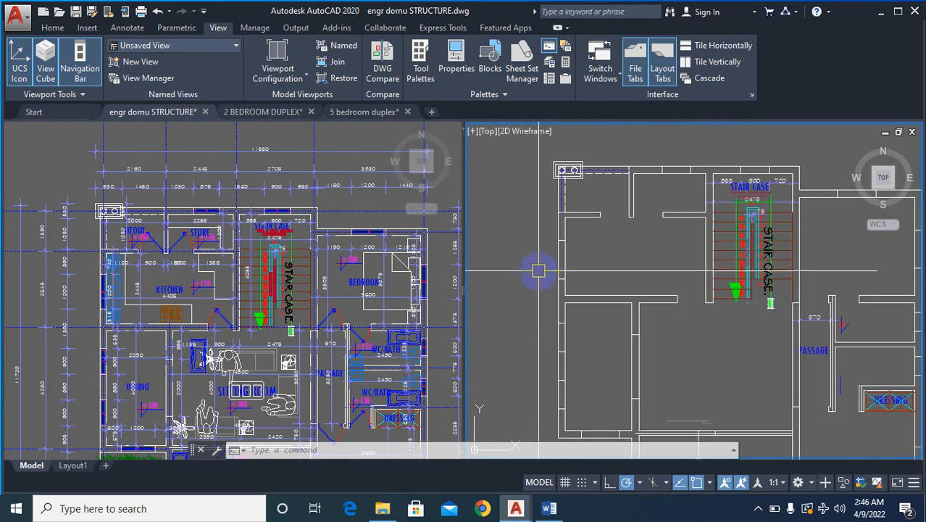
- Erase the broken outer wall lines and window pieces beside the kitchen and dining on the copied ground-floor plan
type("e")
key("Return")
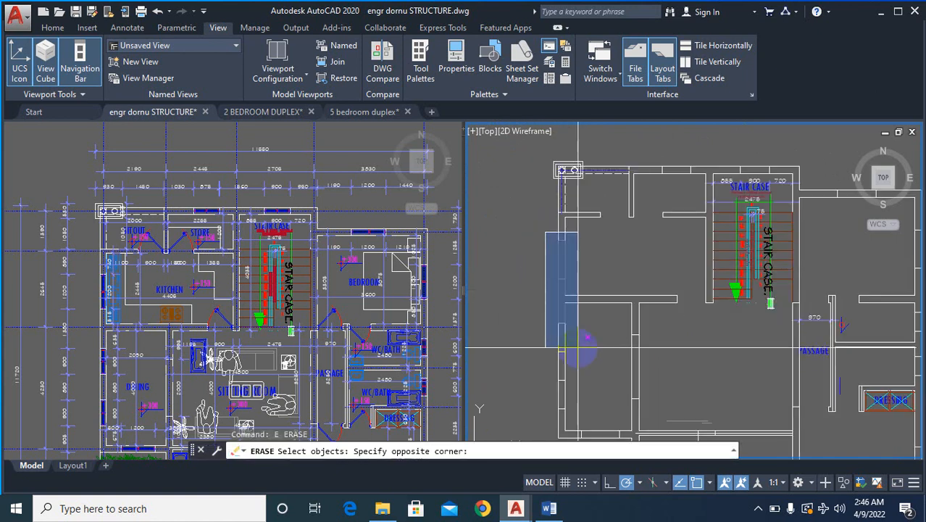
key("Return")
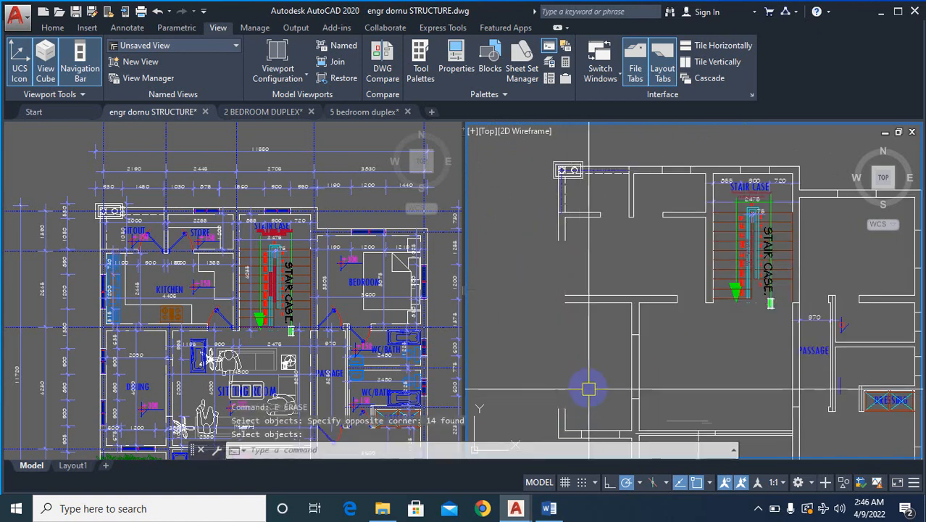
- Erase the dashed lines and blue grid lines running from the sitout's corner column on the copied ground-floor plan
scroll(566, 283, "up", 2)
scroll(566, 283, "up", 2)
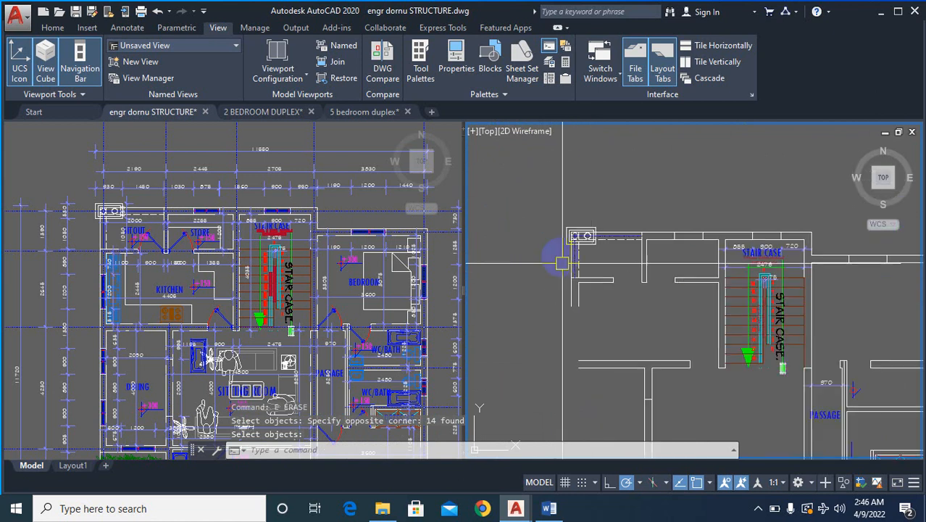
type("e")
key("Return")
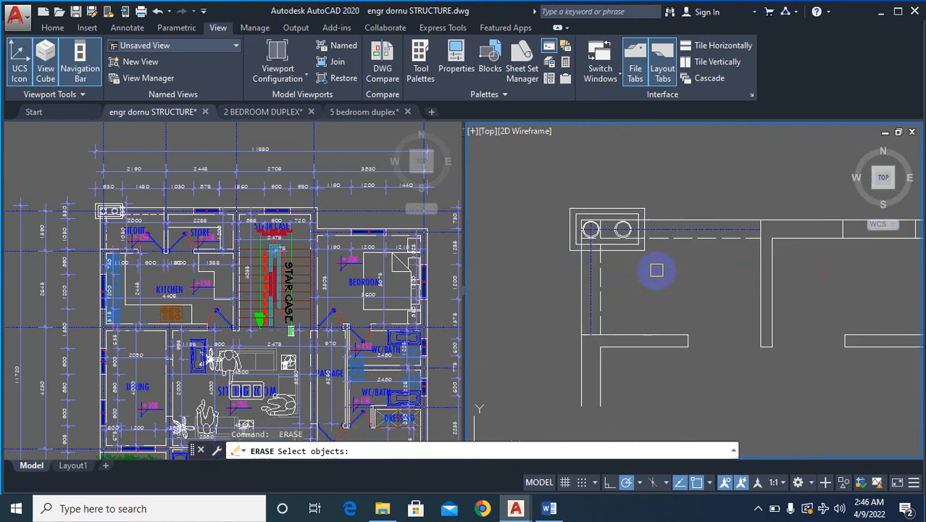
left_click(657, 270)
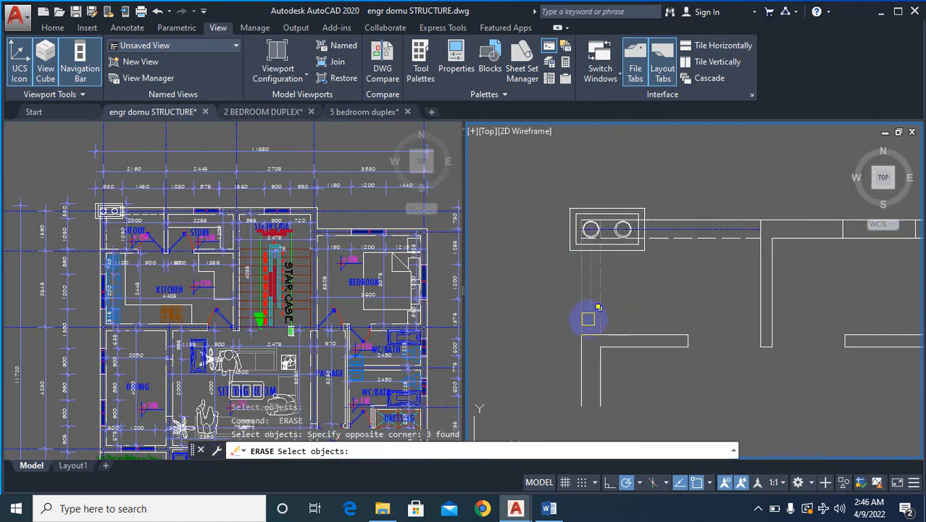
left_click(691, 229)
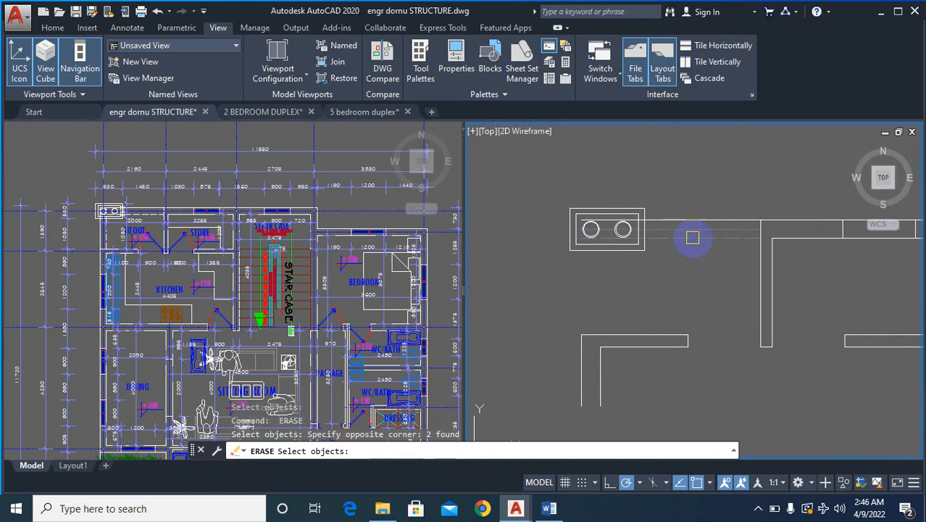
type("g")
key("Return")
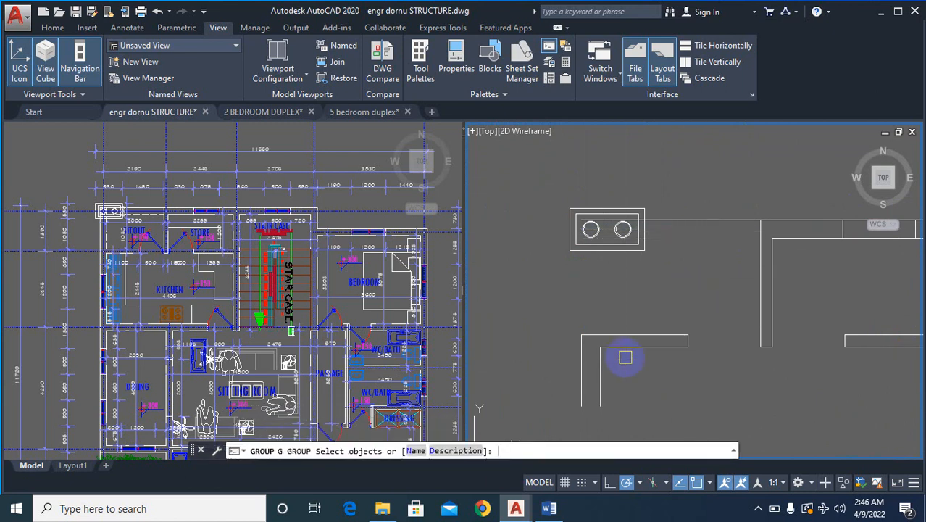
key("Escape")
key("Escape")
key("Escape")
- Fillet the sitout's inner and outer side wall lines with the matching upper wall lines at the corner column
type("F")
key("Return")
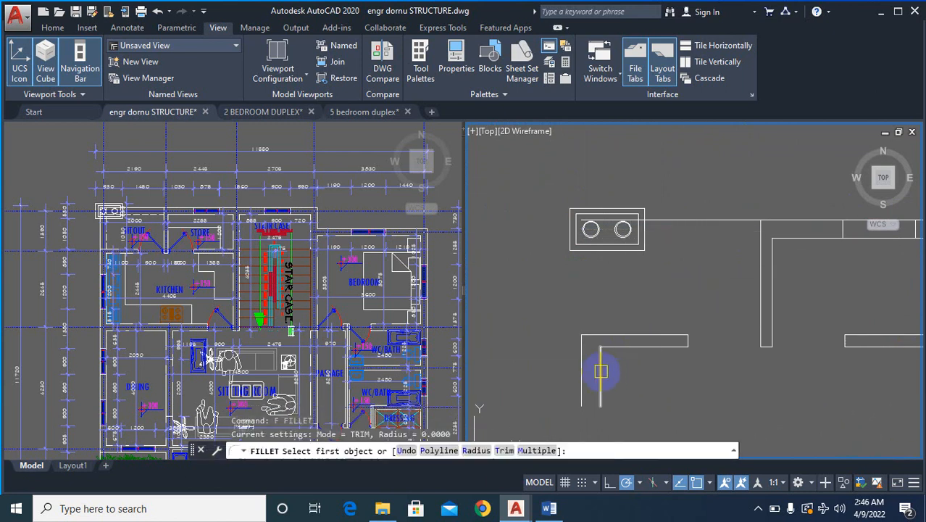
left_click(600, 370)
left_click(810, 240)
key("Return")
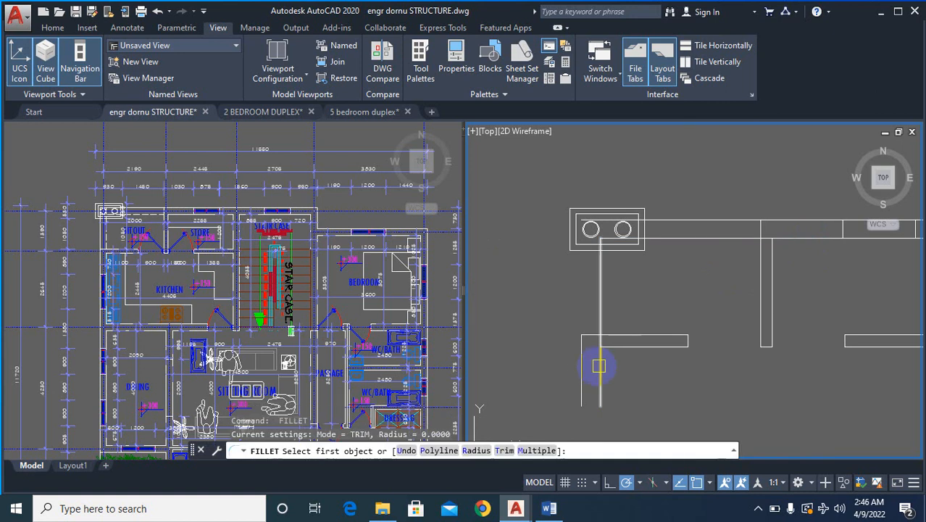
left_click(584, 367)
left_click(724, 227)
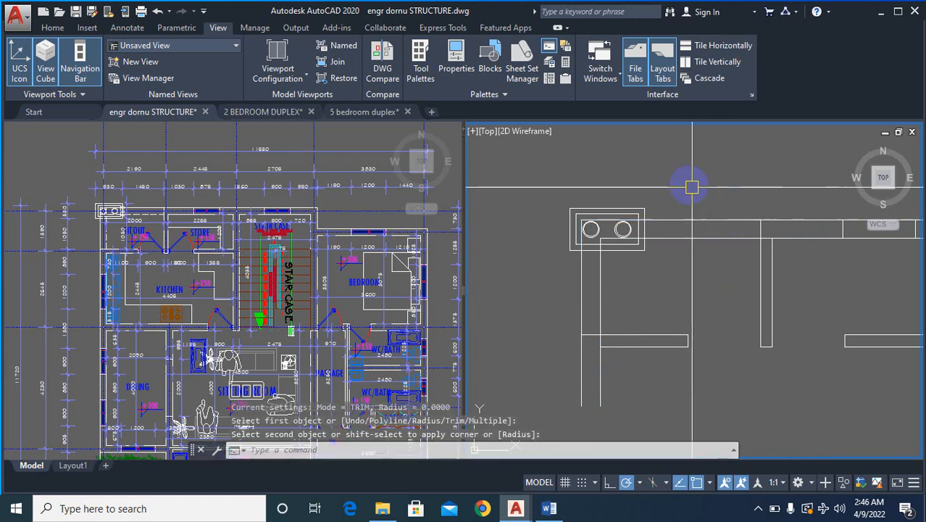
- Erase the leftover side wall stubs at the dining's lower outer corner
scroll(699, 269, "down", 3)
scroll(725, 314, "up", 5)
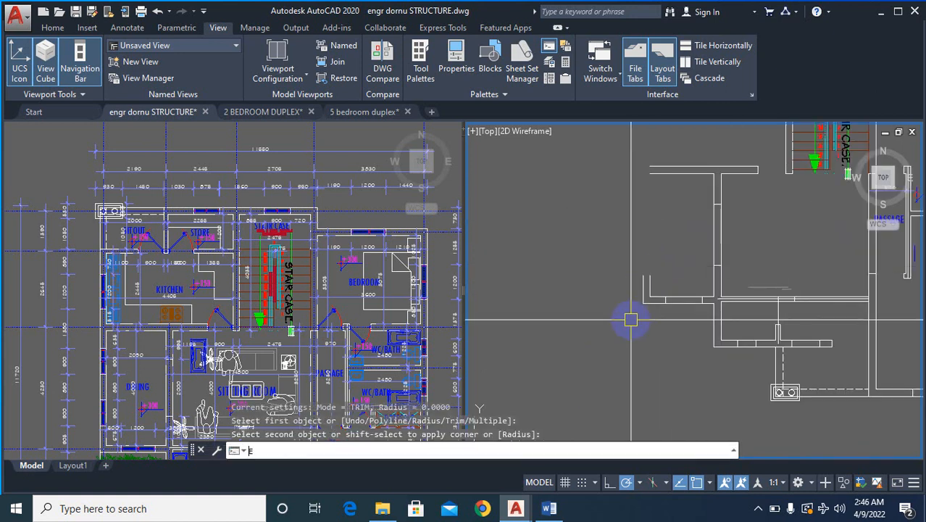
type("e")
key("Return")
left_click(614, 234)
left_click(658, 408)
scroll(649, 355, "down", 4)
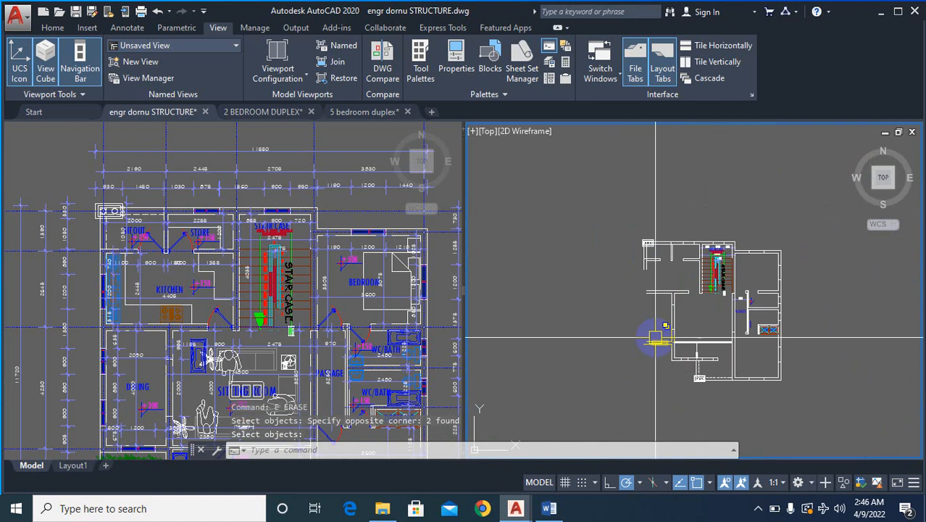
- Fillet the dining's inner lower wall line with the inner side wall line coming down from the sitout
key("Return")
type("f")
key("Return")
scroll(641, 339, "up", 5)
scroll(620, 248, "down", 3)
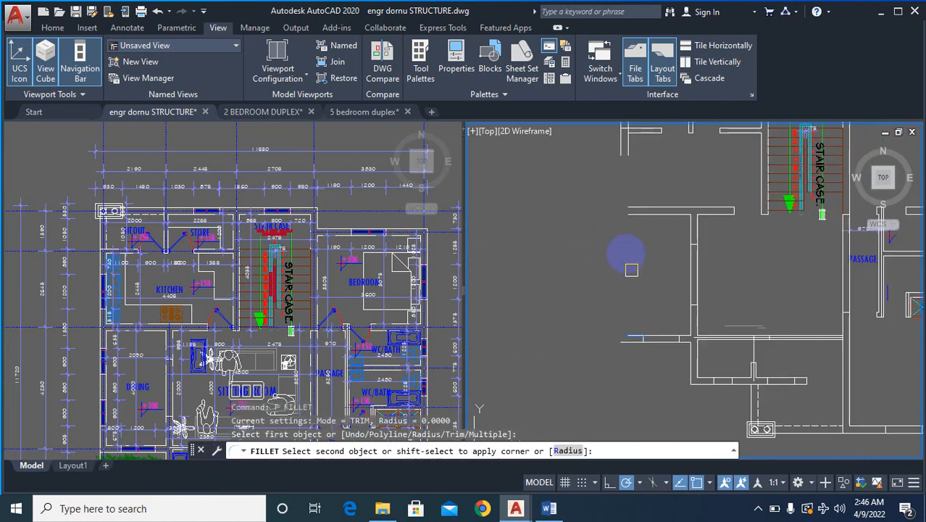
scroll(625, 128, "up", 4)
left_click(631, 169)
scroll(638, 217, "down", 3)
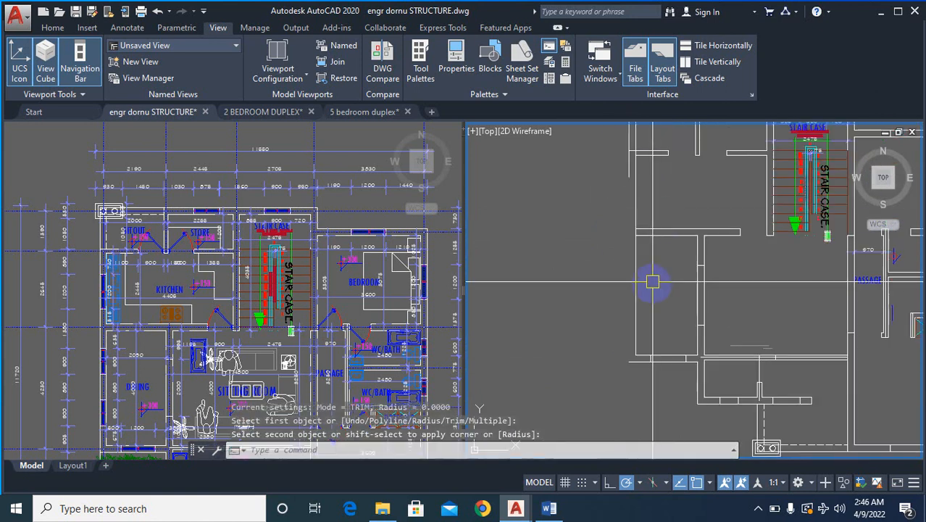
- Fillet the dining's outer lower wall line with the outer side wall line coming down from the sitout
scroll(620, 358, "up", 4)
type("f")
key("Return")
left_click(631, 391)
scroll(626, 393, "down", 2)
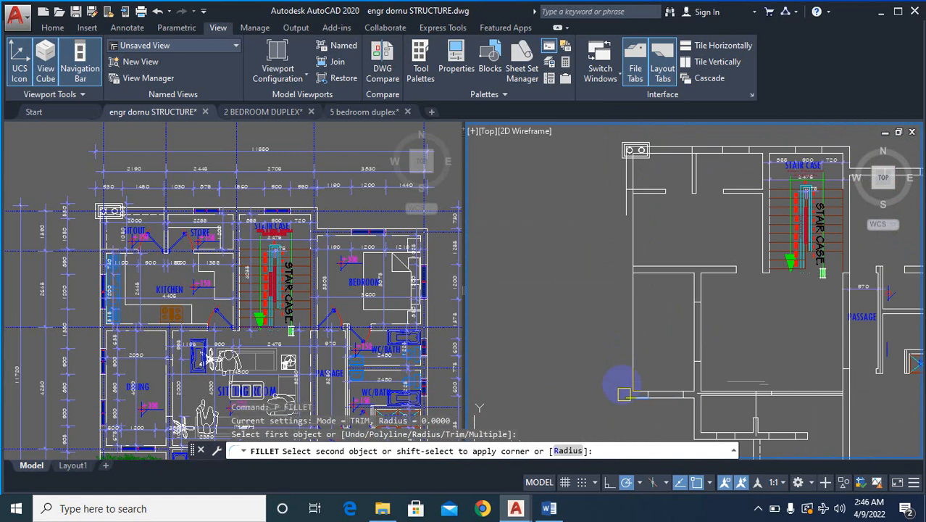
left_click(624, 202)
scroll(593, 283, "down", 3)
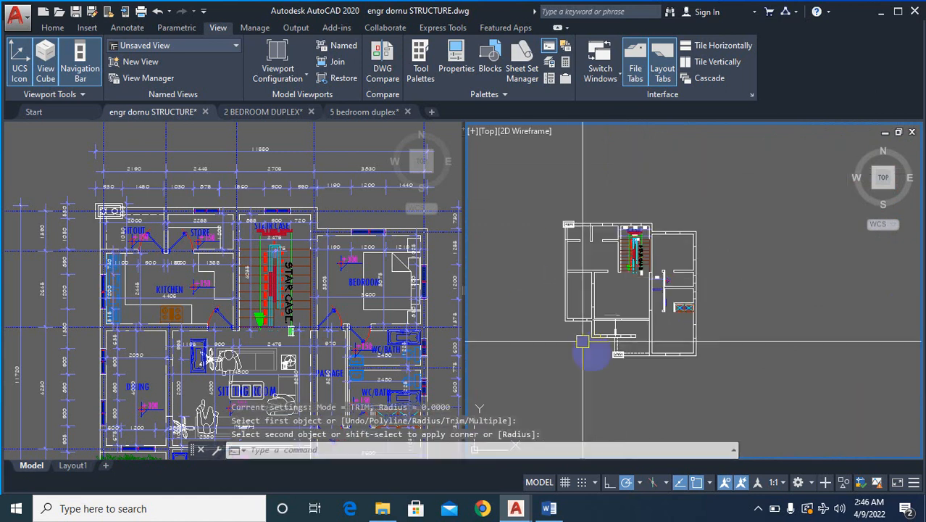
- Erase the broken outer wall and window pieces along the bedroom, WC/baths and dressing, including the stubs at the lower corner
scroll(597, 321, "up", 4)
scroll(722, 284, "down", 3)
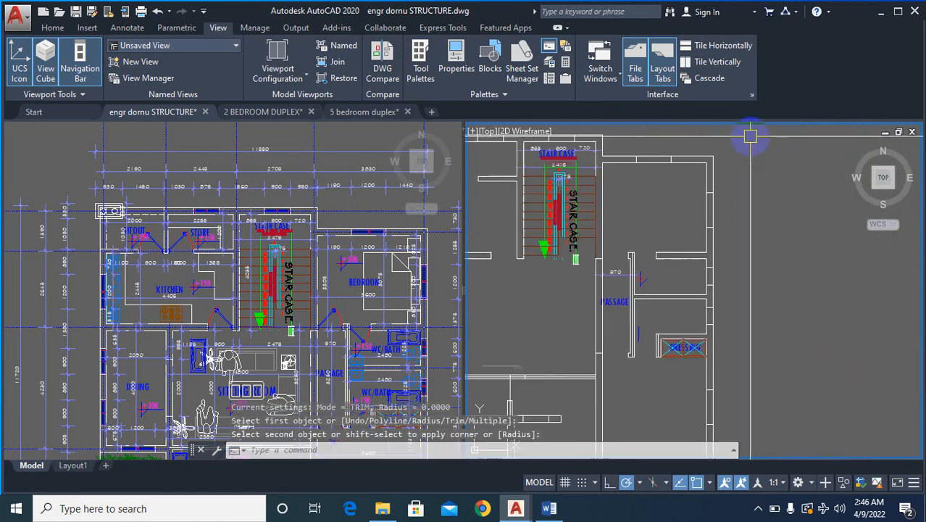
scroll(725, 284, "up", 3)
type("e")
key("Return")
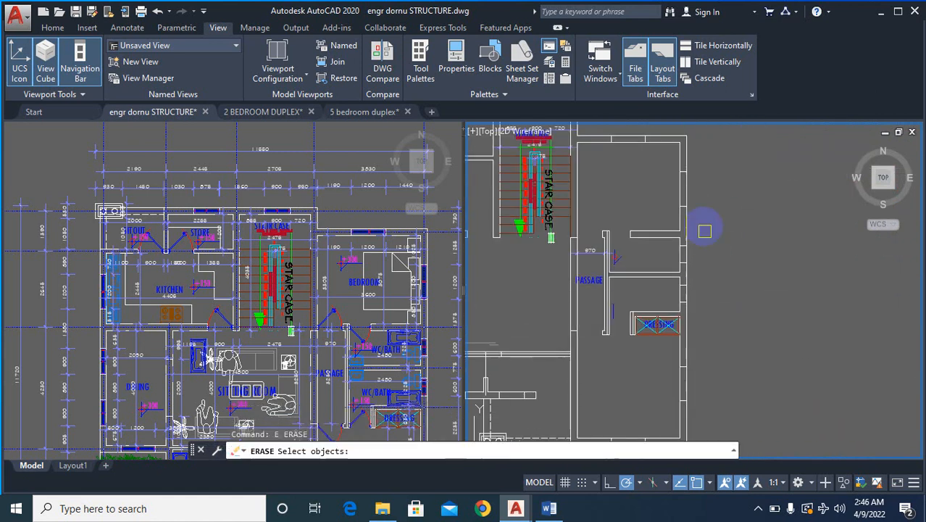
scroll(717, 261, "down", 2)
scroll(737, 347, "up", 1)
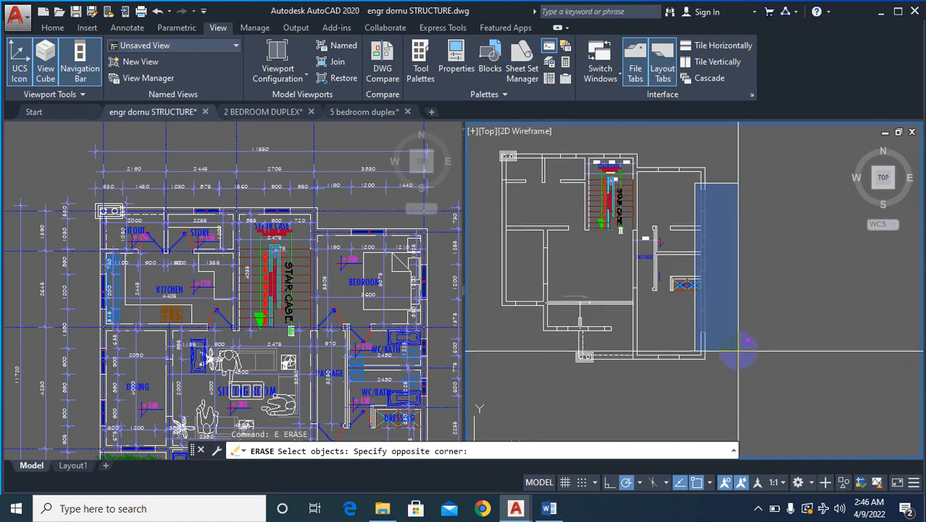
left_click(740, 339)
scroll(707, 326, "up", 2)
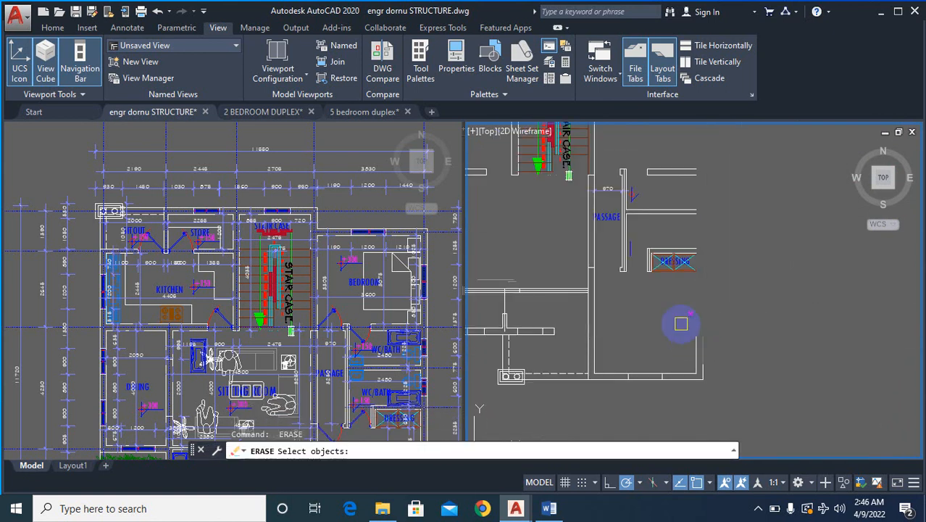
left_click(681, 317)
left_click(766, 385)
key("Return")
- Fillet the inner lower wall line below the dressing with the bedroom's inner side wall line
type("f")
key("Return")
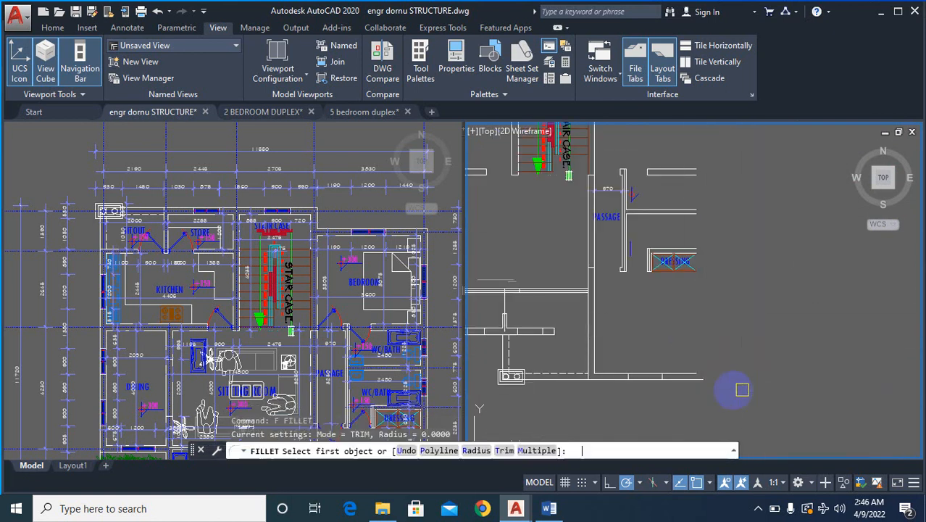
left_click(696, 369)
scroll(693, 362, "down", 3)
scroll(688, 196, "up", 5)
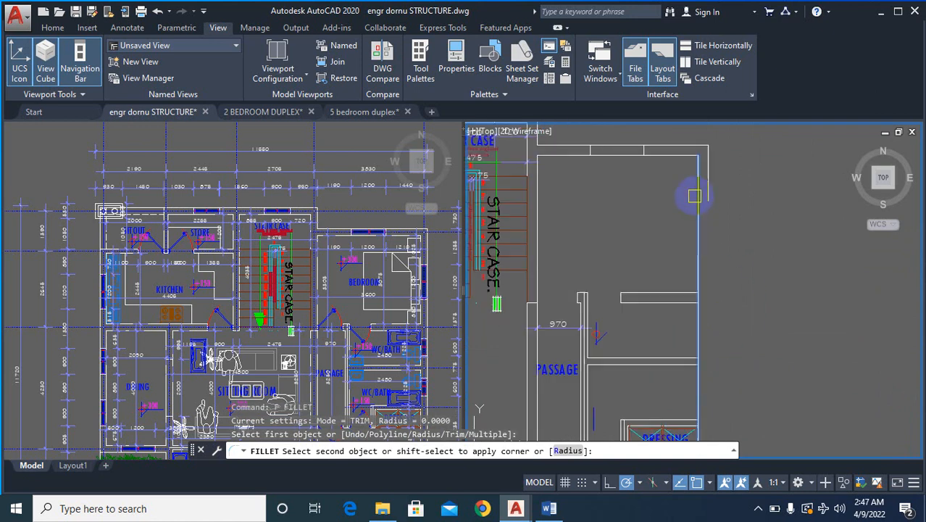
left_click(694, 187)
scroll(695, 195, "down", 2)
- Fillet the outer lower wall line below the dressing with the bedroom's outer side wall line
type("f")
key("Return")
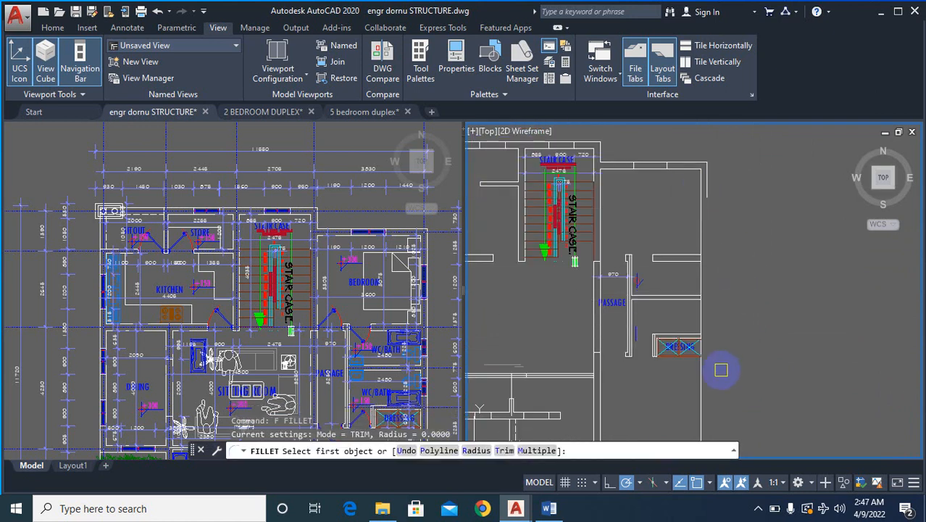
scroll(713, 355, "down", 3)
scroll(706, 360, "up", 5)
left_click(694, 345)
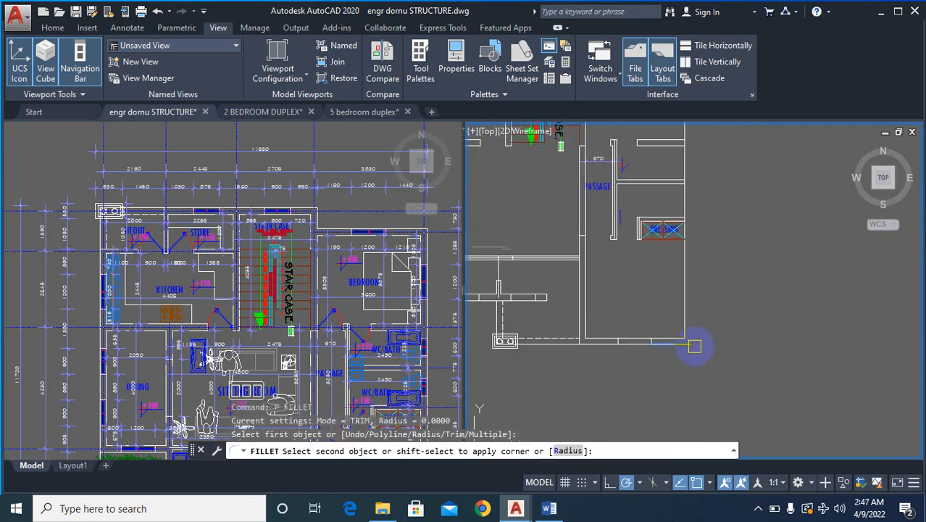
scroll(685, 167, "down", 3)
scroll(702, 212, "up", 5)
left_click(695, 209)
scroll(737, 209, "down", 4)
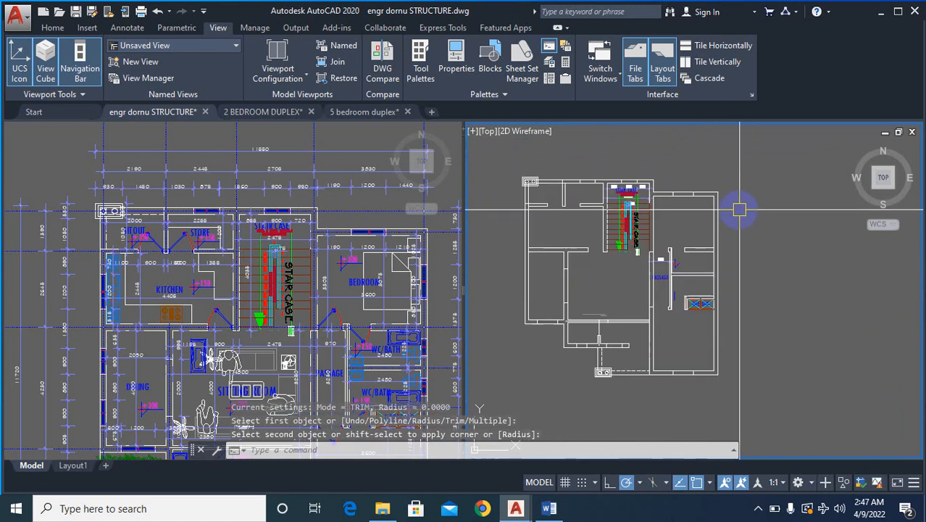
- Erase the broken wall and window pieces along the bedroom's upper wall beside the staircase
scroll(713, 186, "up", 6)
scroll(656, 260, "down", 2)
type("e")
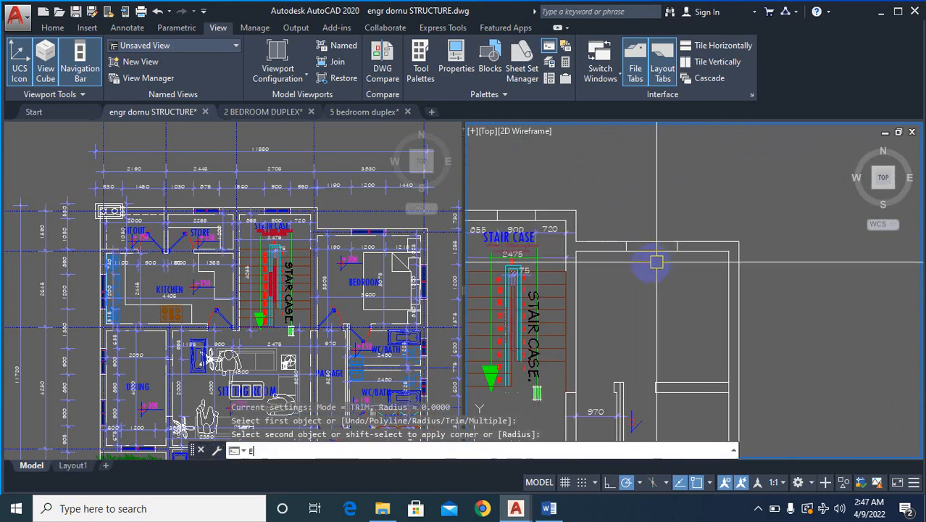
key("Return")
scroll(575, 242, "up", 3)
scroll(567, 224, "up", 2)
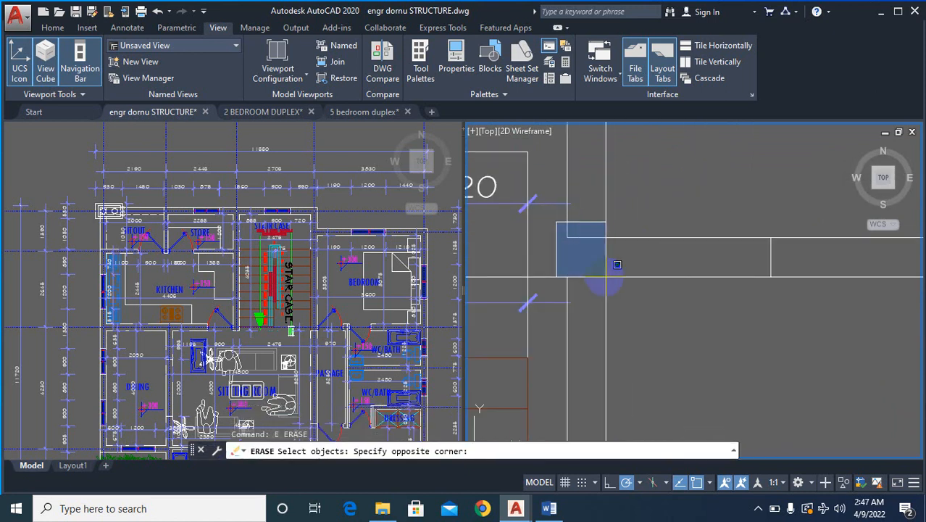
scroll(617, 265, "down", 3)
left_click(702, 316)
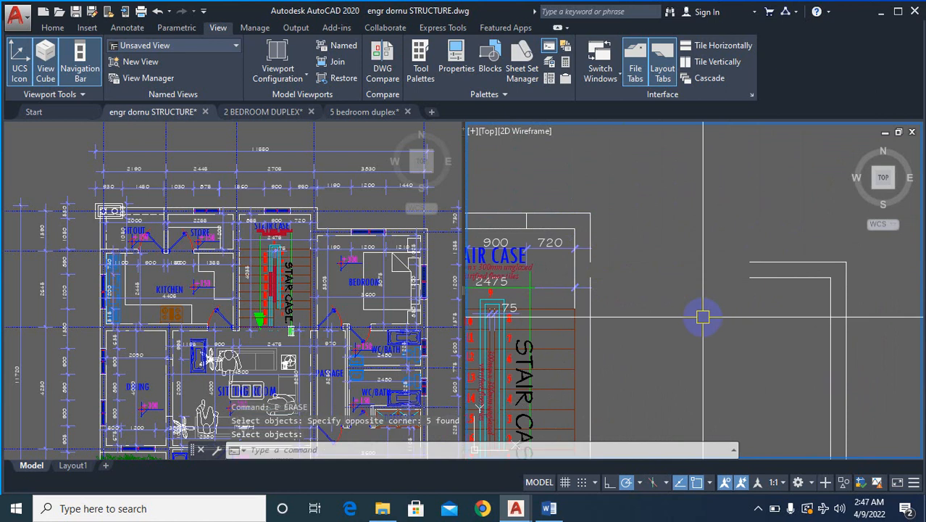
key("Escape")
key("Escape")
- Fillet the bedroom's outer and inner upper wall lines with the vertical staircase wall lines
type("f")
key("Return")
scroll(594, 231, "up", 2)
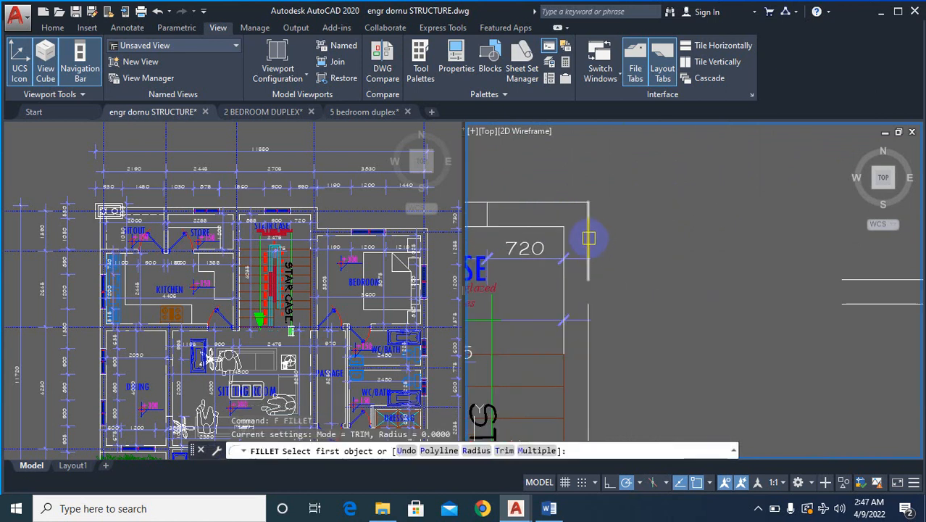
left_click(589, 237)
left_click(895, 283)
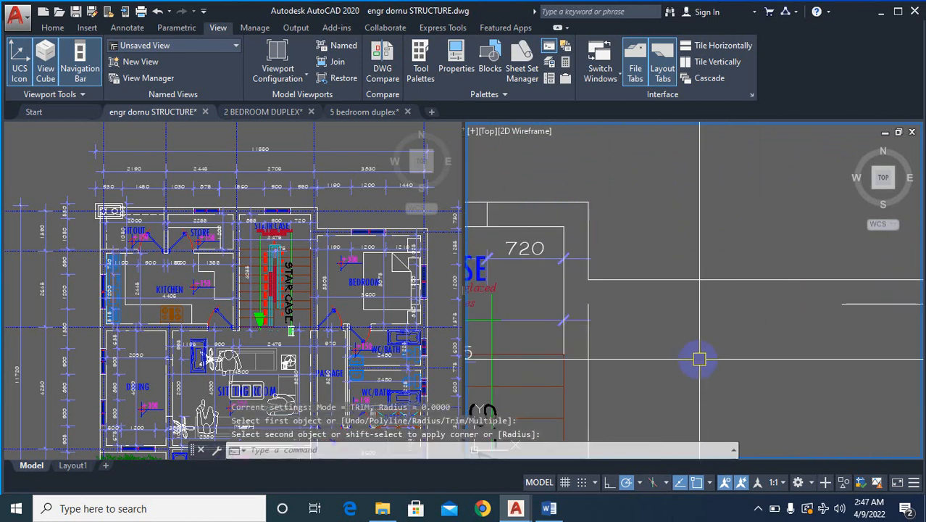
key("Return")
left_click(590, 344)
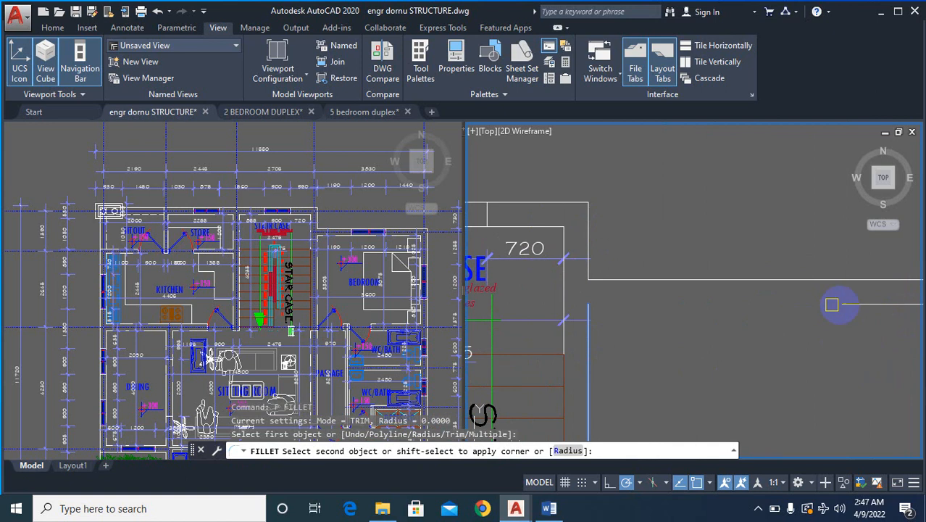
scroll(858, 275, "down", 4)
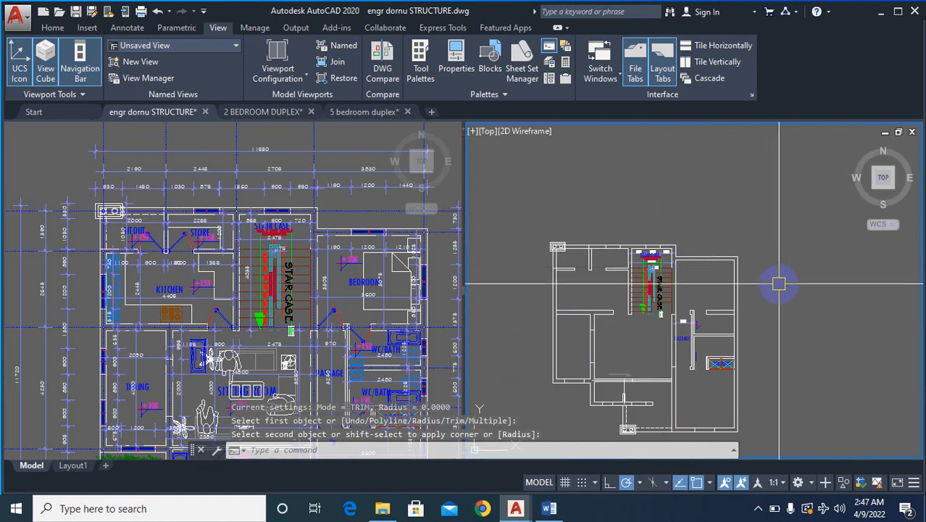
- Add a vertical linear dimension across the kitchen side of the stripped plan, from the lower kitchen wall's bottom line to the upper wall's outer line
scroll(778, 283, "down", 2)
scroll(684, 241, "up", 5)
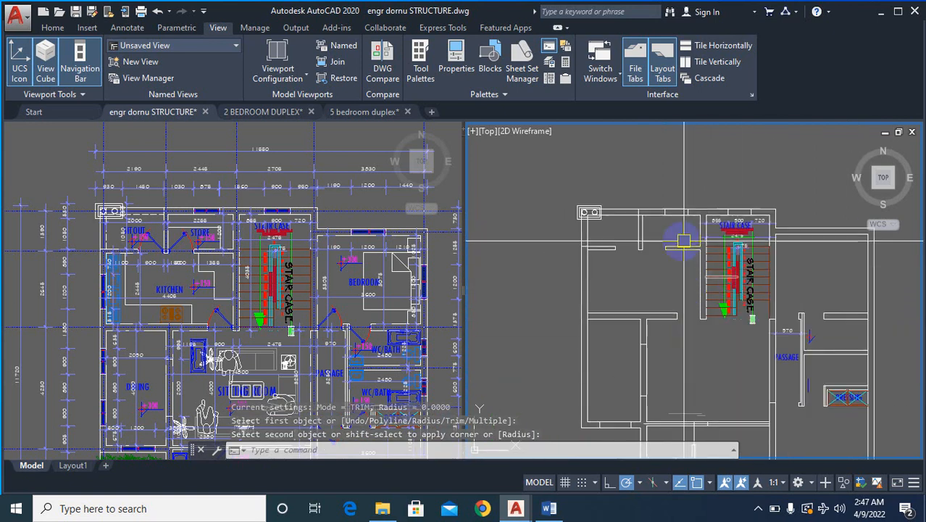
scroll(683, 241, "up", 3)
key("Escape")
type("dli")
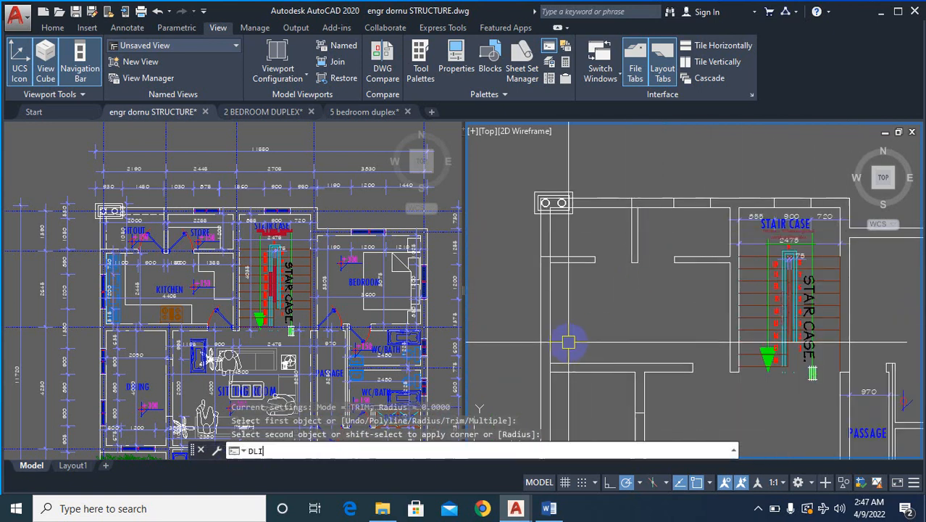
key("Return")
scroll(580, 369, "up", 5)
left_click(584, 355)
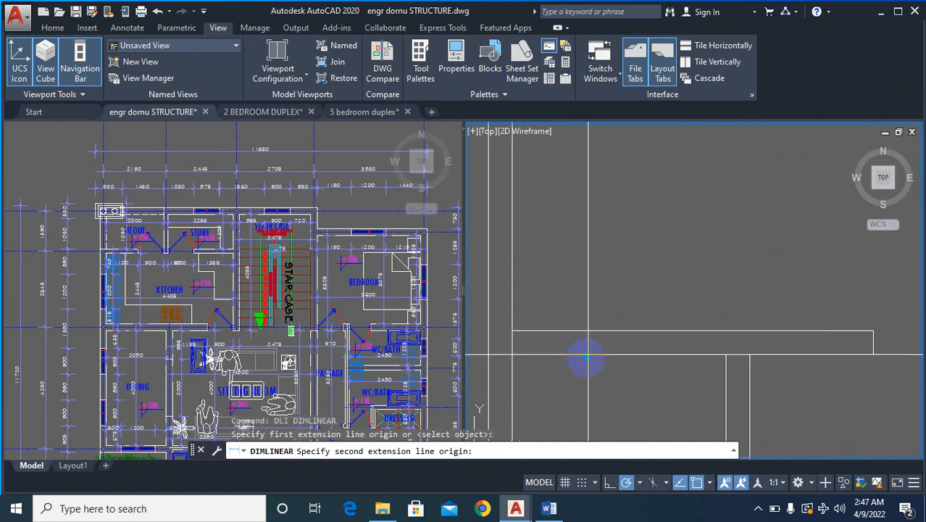
scroll(587, 304, "down", 3)
scroll(600, 203, "up", 3)
left_click(609, 200)
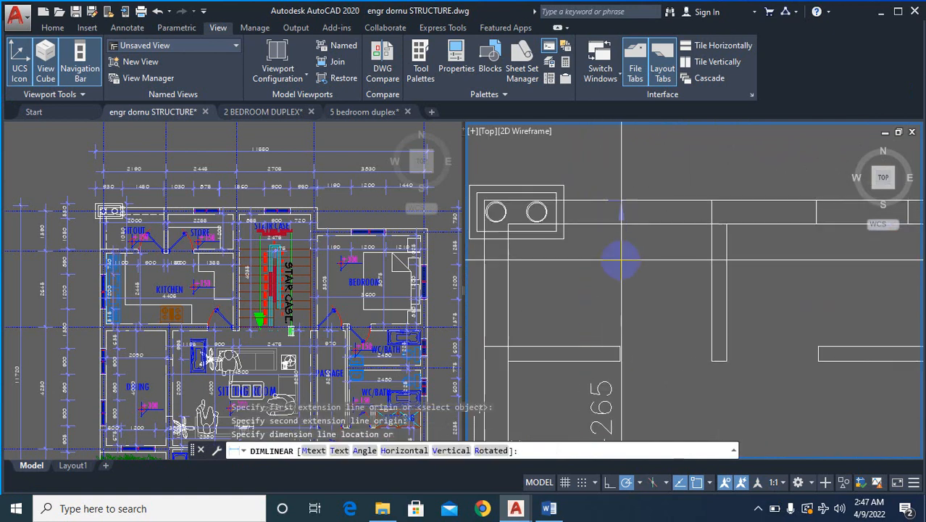
scroll(620, 261, "down", 2)
left_click(624, 262)
scroll(637, 304, "down", 3)
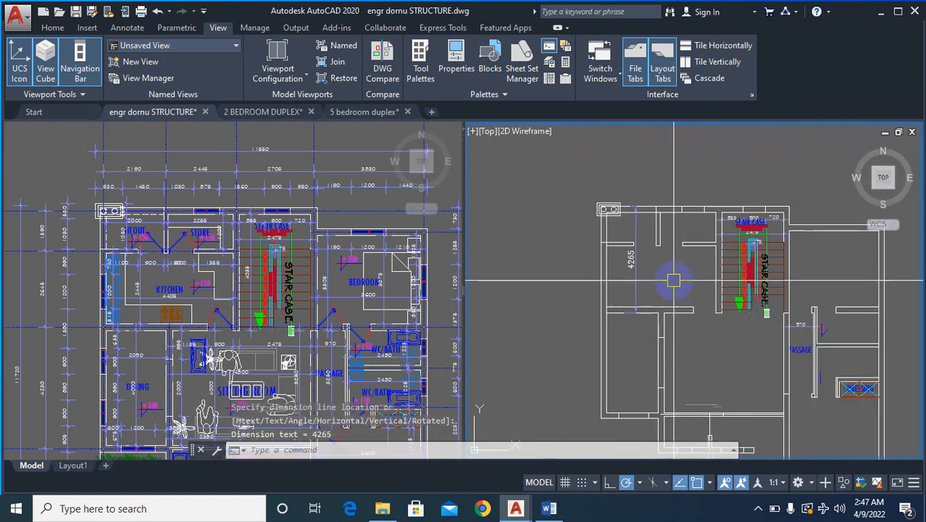
- Examine the walls and dimensions around the sitout, store and kitchen in the original floor plan
scroll(676, 303, "up", 2)
left_click(200, 359)
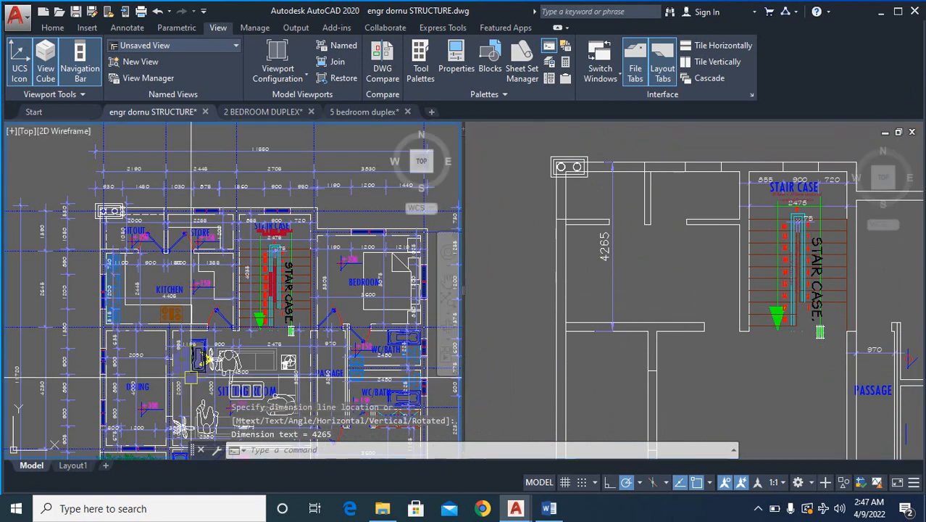
scroll(190, 296, "down", 6)
scroll(190, 295, "up", 8)
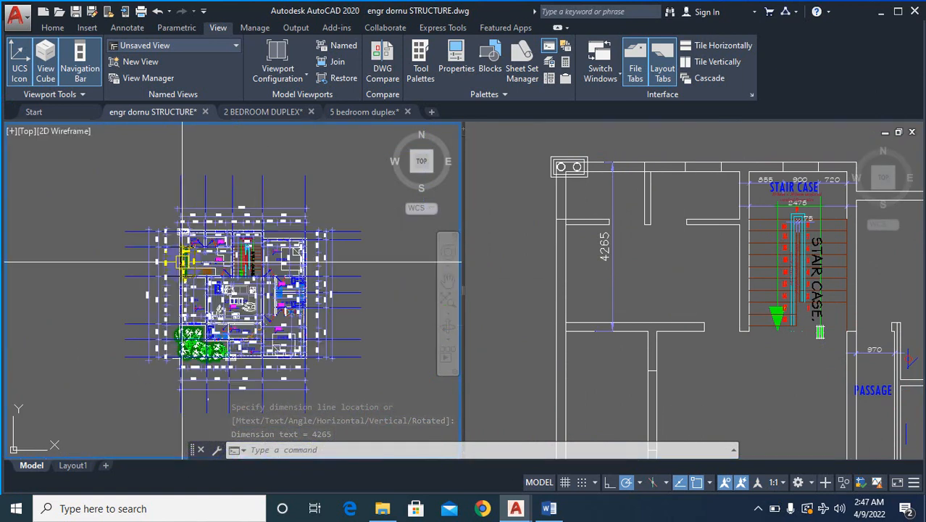
scroll(194, 165, "up", 3)
scroll(185, 239, "down", 4)
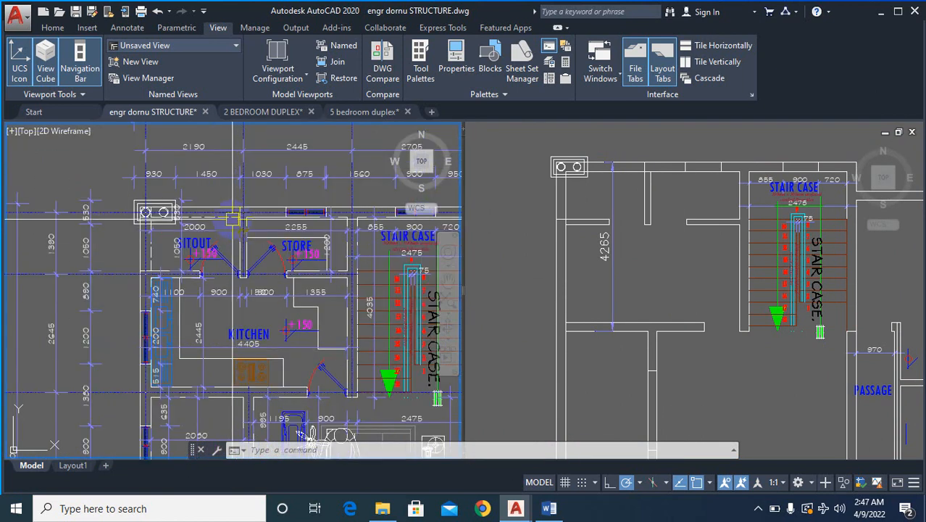
scroll(175, 321, "up", 5)
scroll(175, 321, "down", 2)
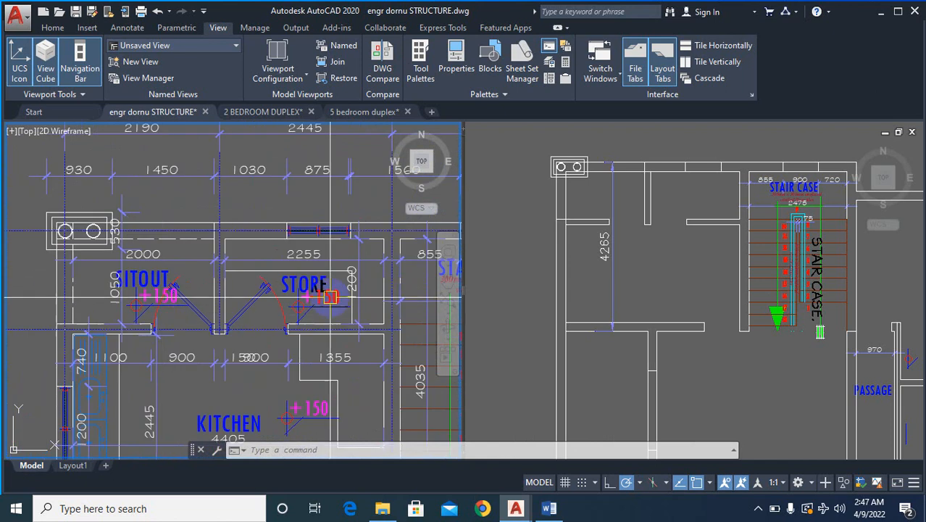
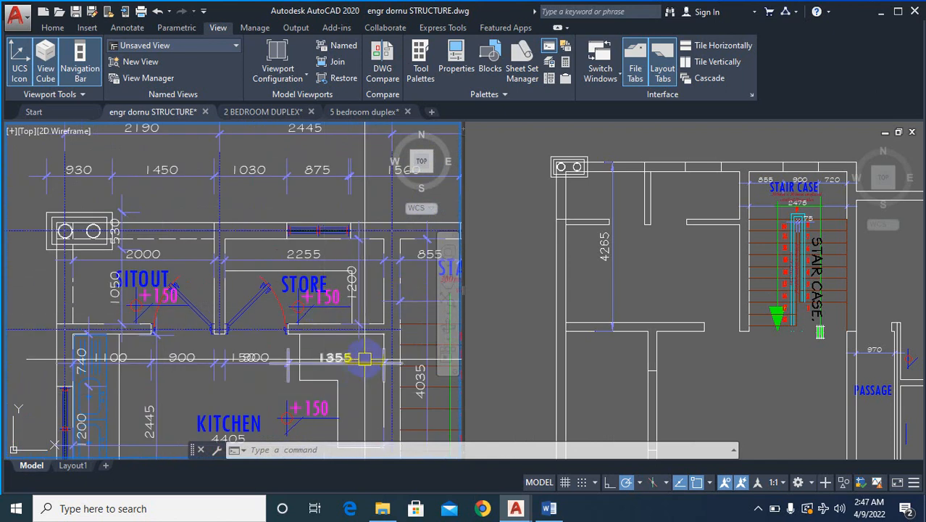
- Measure the thickness of the store's lower partition wall in the stripped plan with a temporary linear dimension
scroll(365, 334, "down", 2)
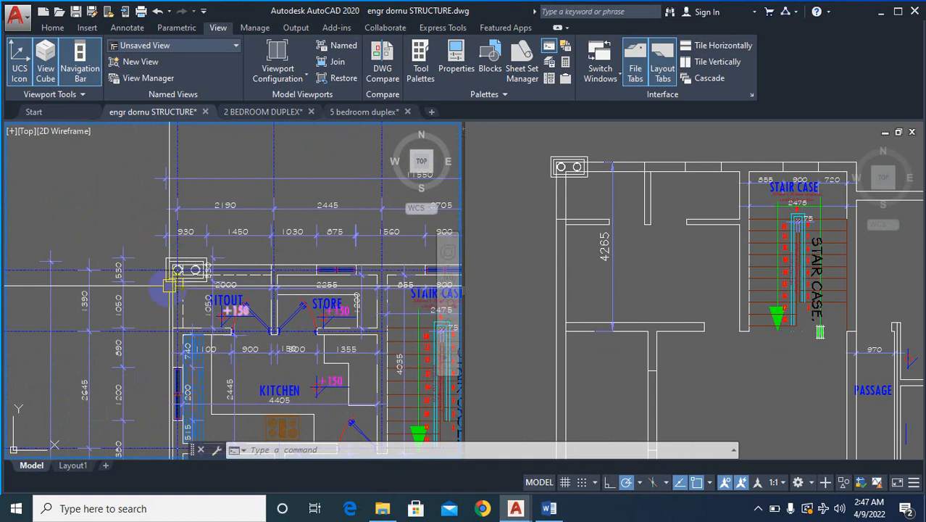
scroll(170, 286, "up", 2)
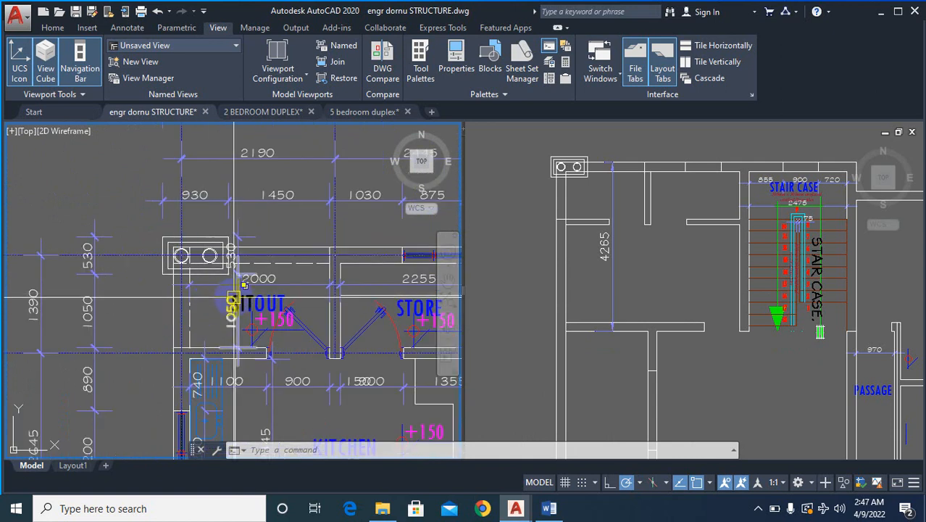
left_click(607, 248)
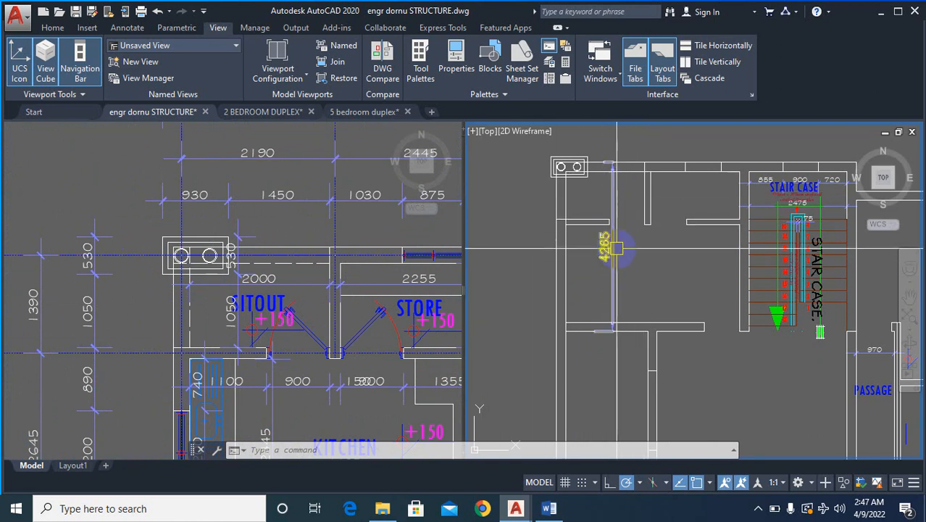
type("DLI")
key("Return")
scroll(726, 235, "up", 3)
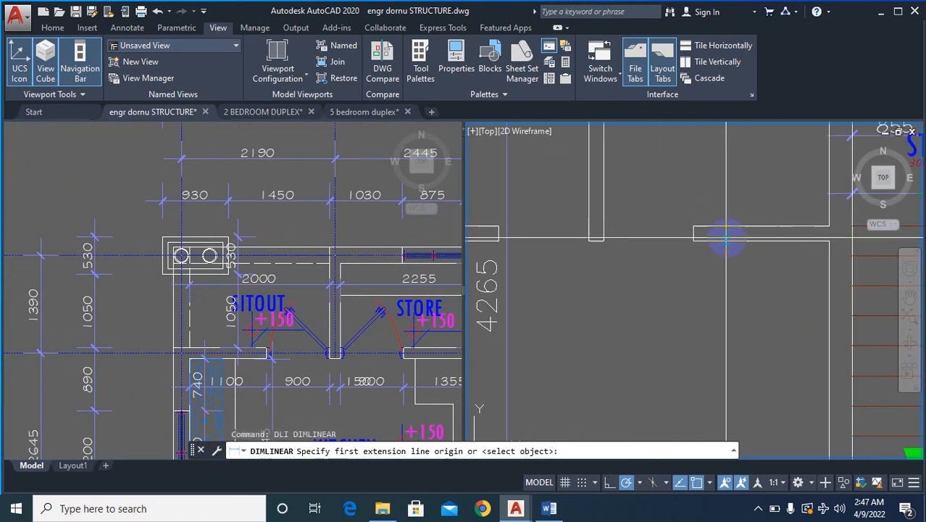
left_click(732, 239)
left_click(732, 228)
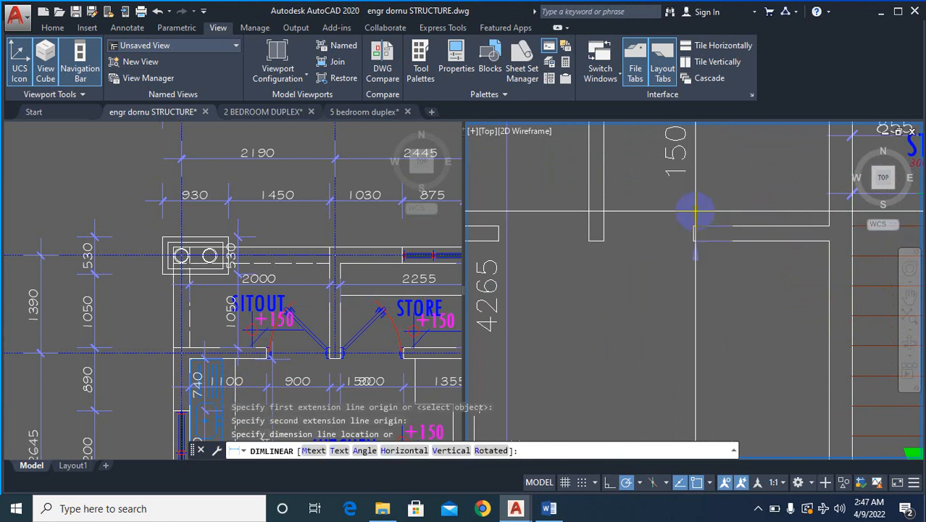
scroll(698, 212, "down", 4)
key("Escape")
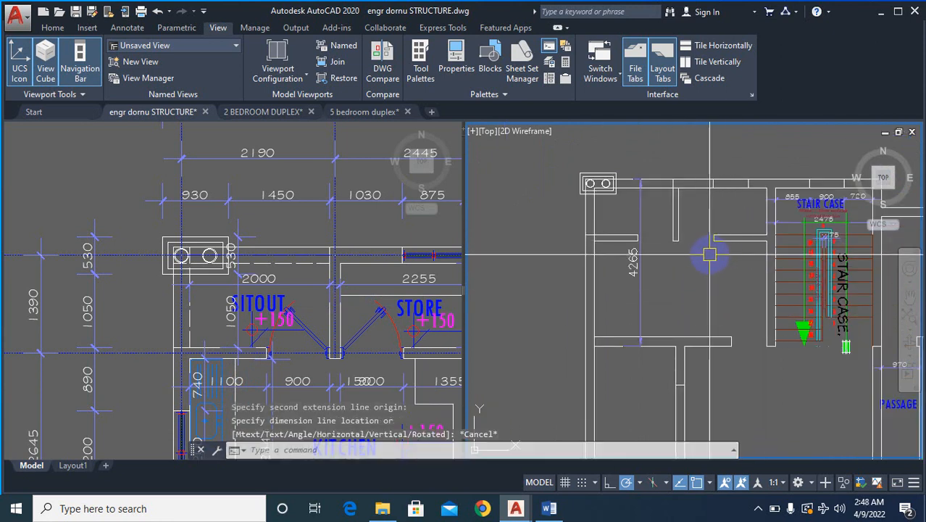
type("e")
key("Return")
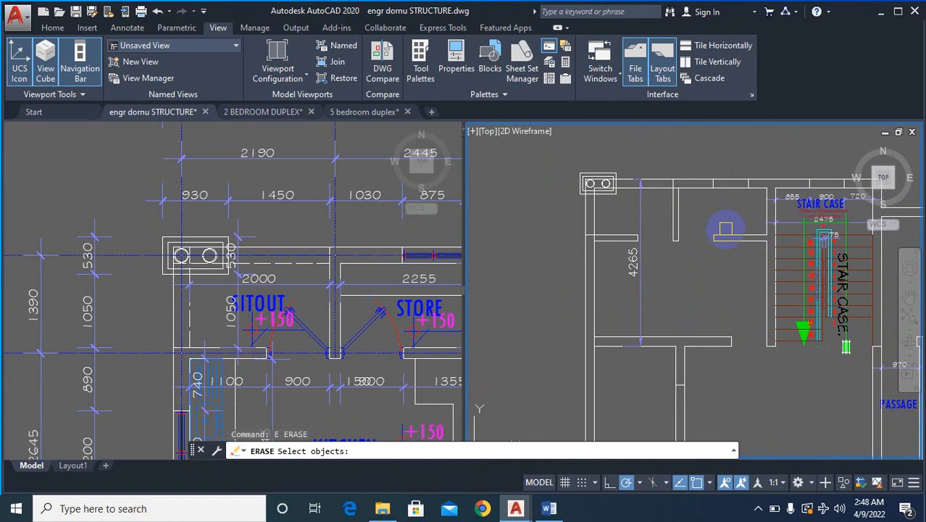
scroll(272, 351, "down", 3)
scroll(292, 330, "up", 3)
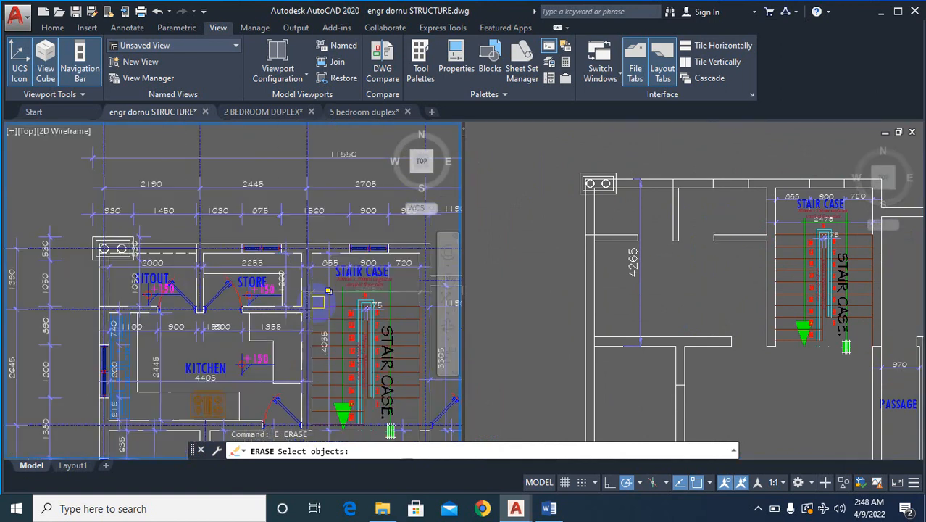
scroll(123, 345, "up", 3)
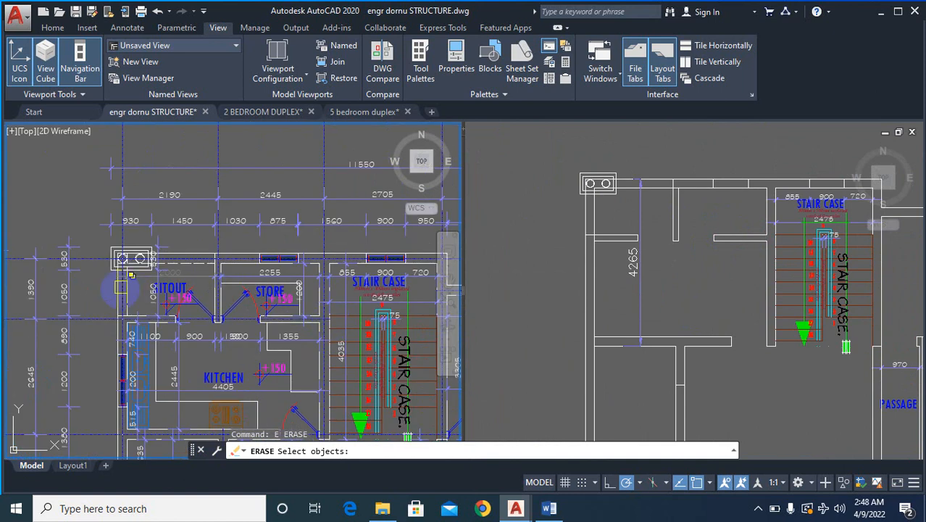
scroll(147, 360, "up", 2)
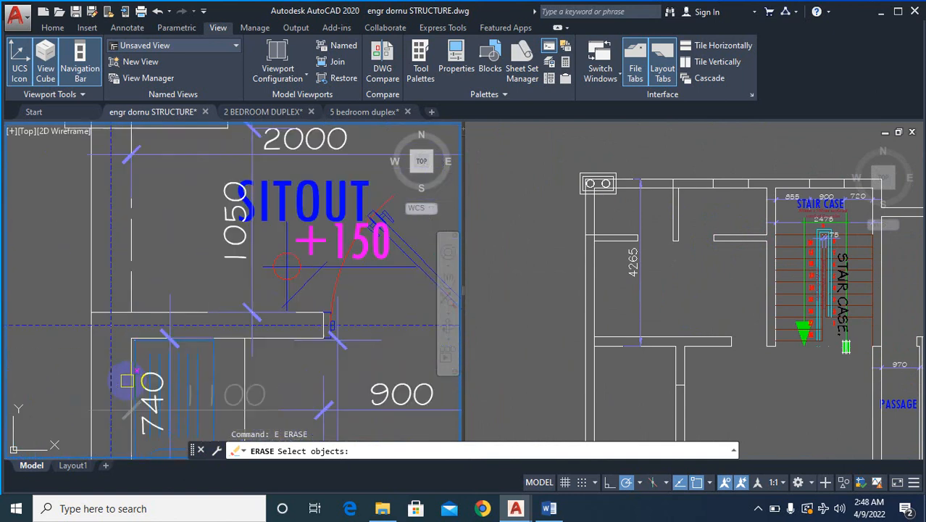
scroll(287, 297, "down", 2)
key("Escape")
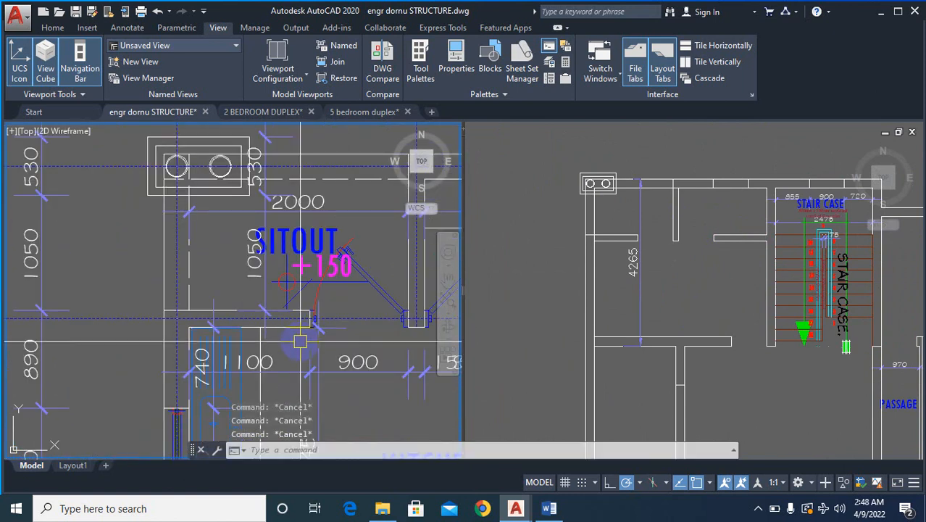
- Measure the thickness of the wall between the sitout and kitchen in the original plan with a temporary linear dimension
type("DLI")
key("Return")
scroll(297, 341, "up", 4)
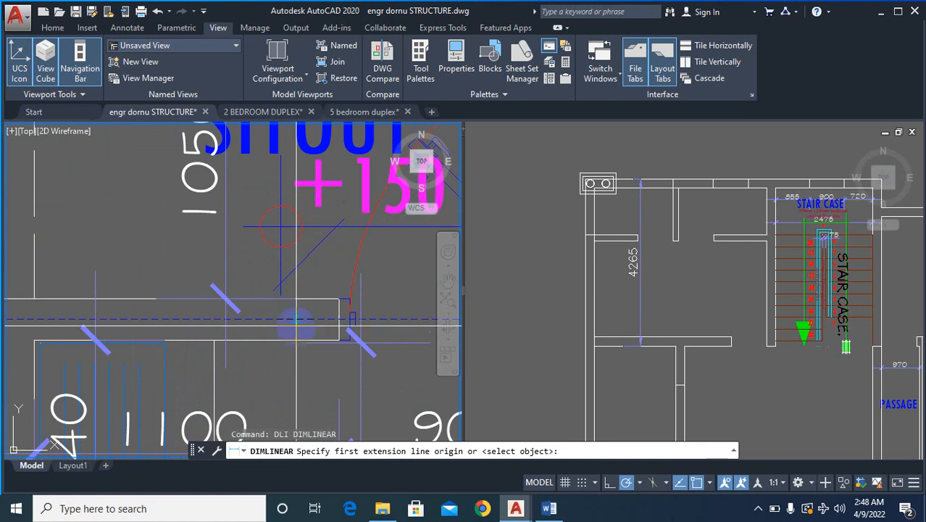
left_click(292, 342)
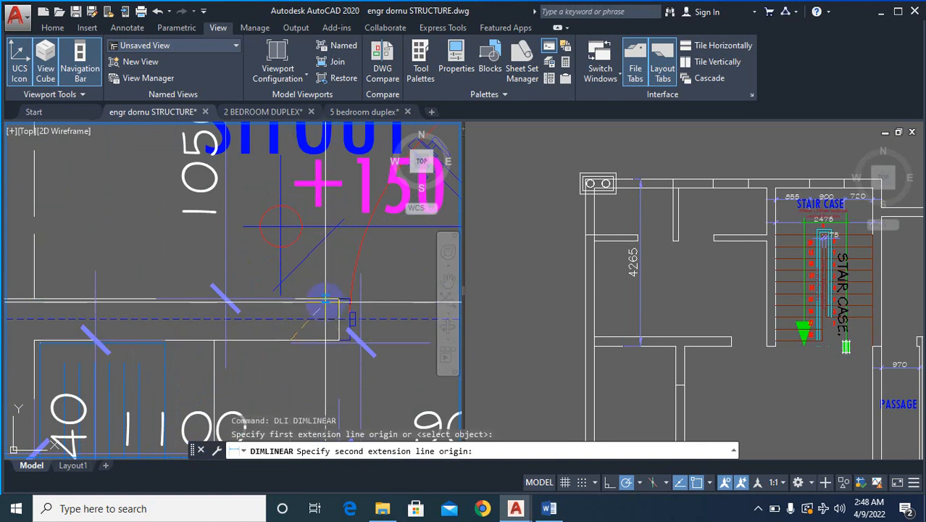
left_click(338, 298)
scroll(334, 301, "down", 3)
key("Escape")
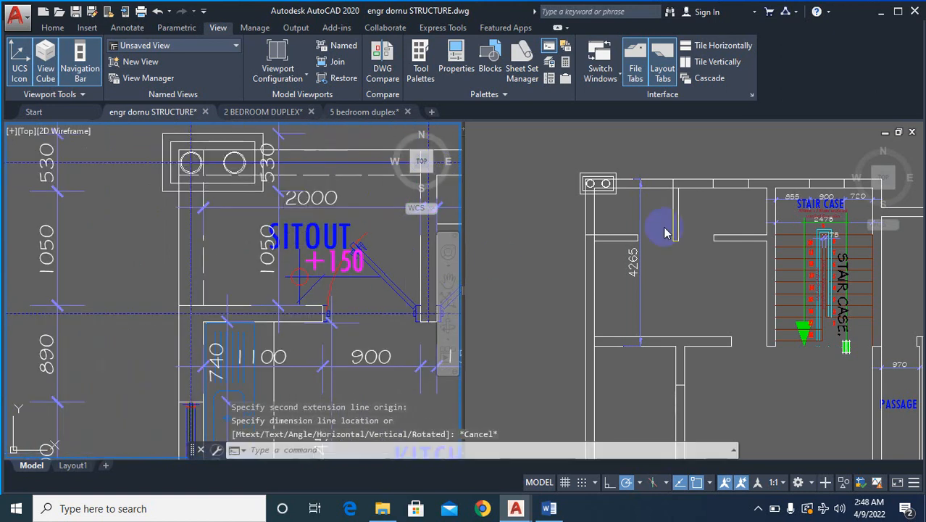
left_click(609, 271)
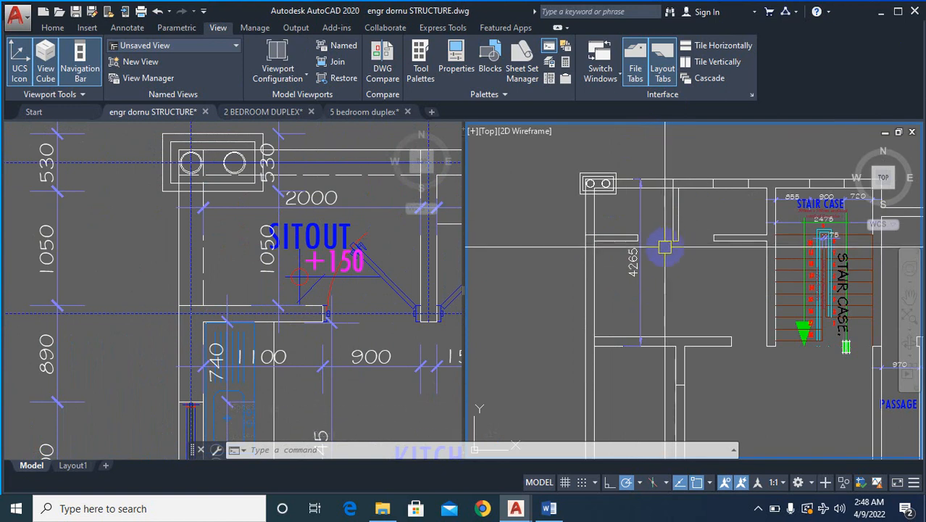
left_click(345, 268)
scroll(344, 269, "down", 2)
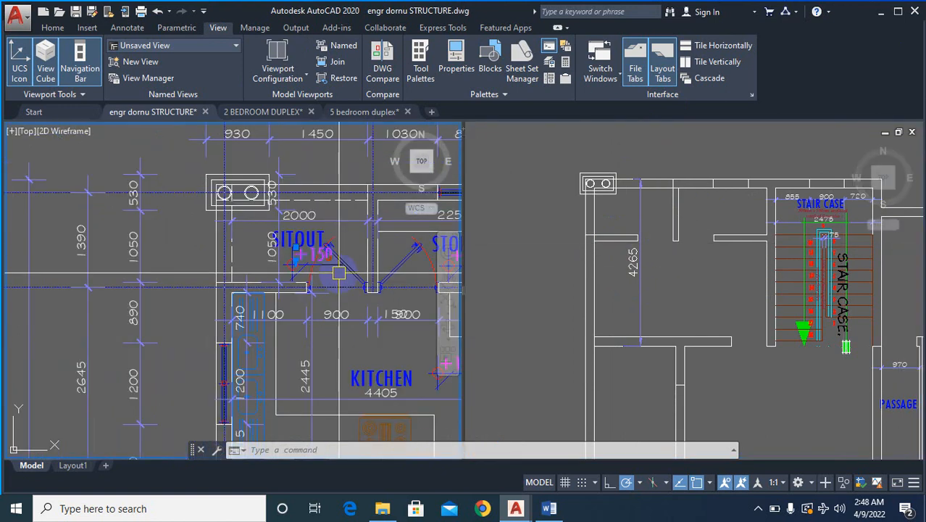
key("Escape")
key("Escape")
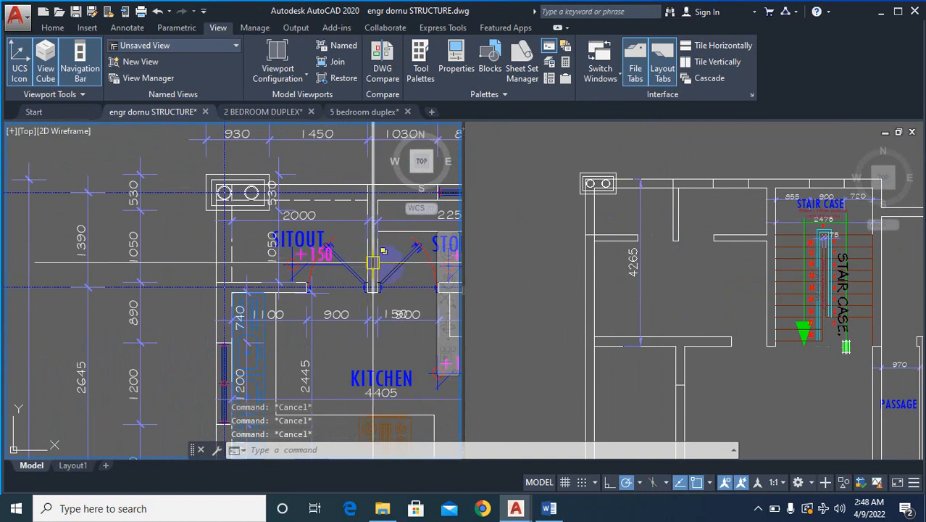
- Offset the upper line of the sitout's lower partition wall by 75 into the wall in the stripped plan
left_click(661, 207)
scroll(592, 226, "up", 3)
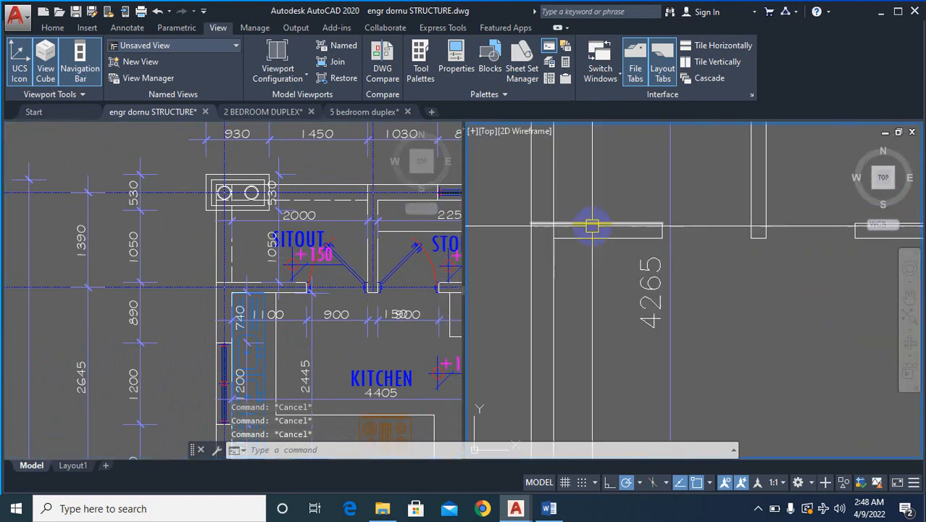
type("o")
key("Return")
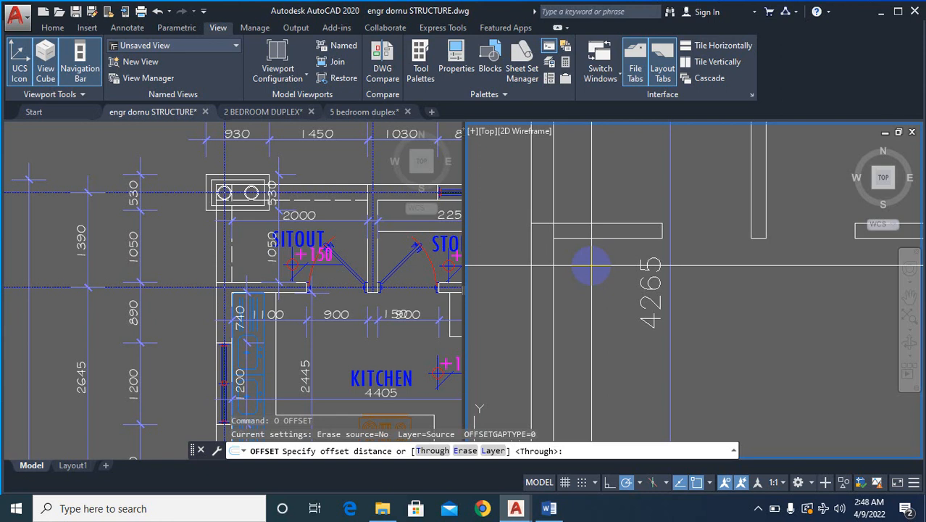
key("Return")
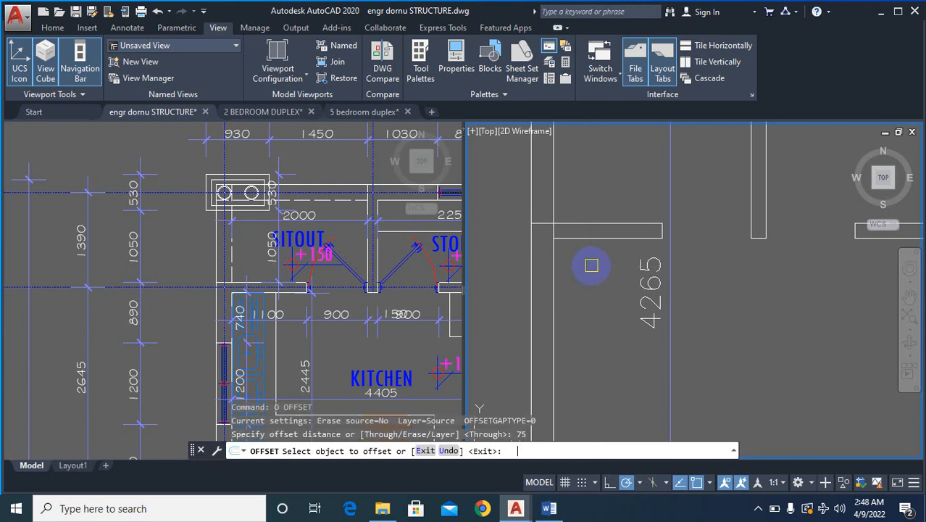
left_click(594, 225)
scroll(595, 229, "up", 2)
scroll(533, 283, "down", 4)
key("Escape")
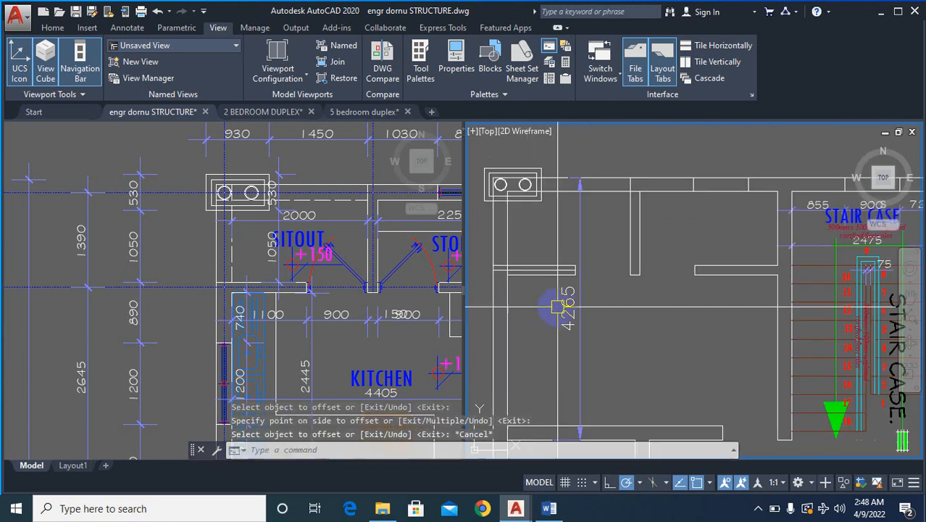
- Stretch the free end of the partition's offset centre line across the store to the staircase wall
scroll(607, 307, "up", 5)
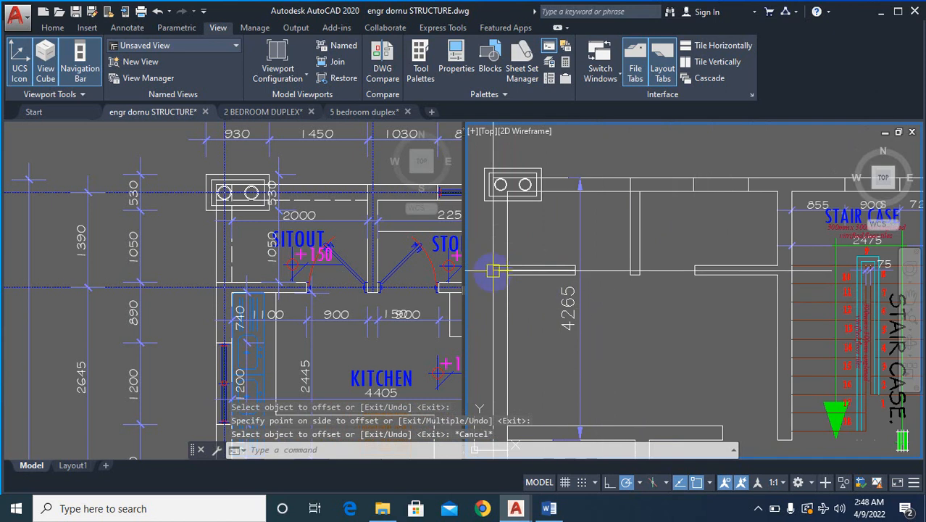
left_click(609, 261)
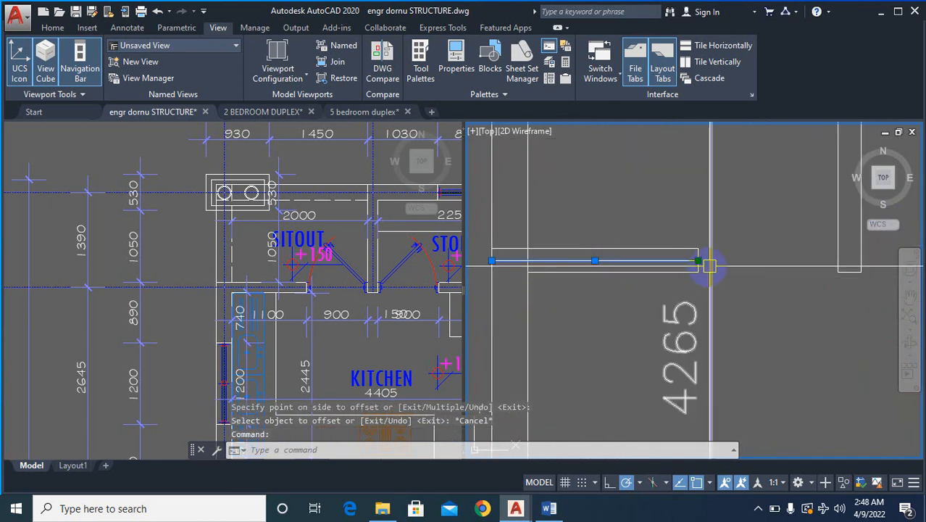
left_click(697, 261)
scroll(638, 265, "down", 4)
scroll(857, 263, "up", 4)
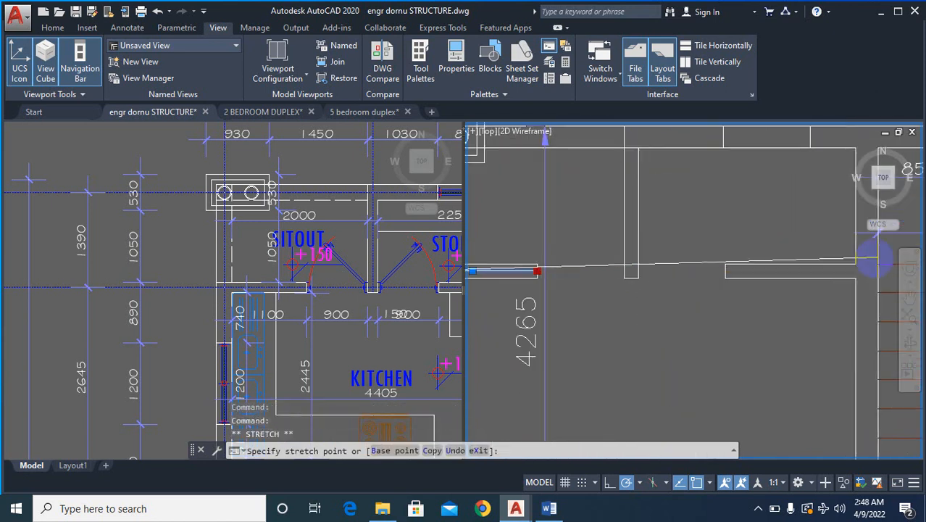
left_click(864, 279)
scroll(822, 324, "down", 4)
key("Escape")
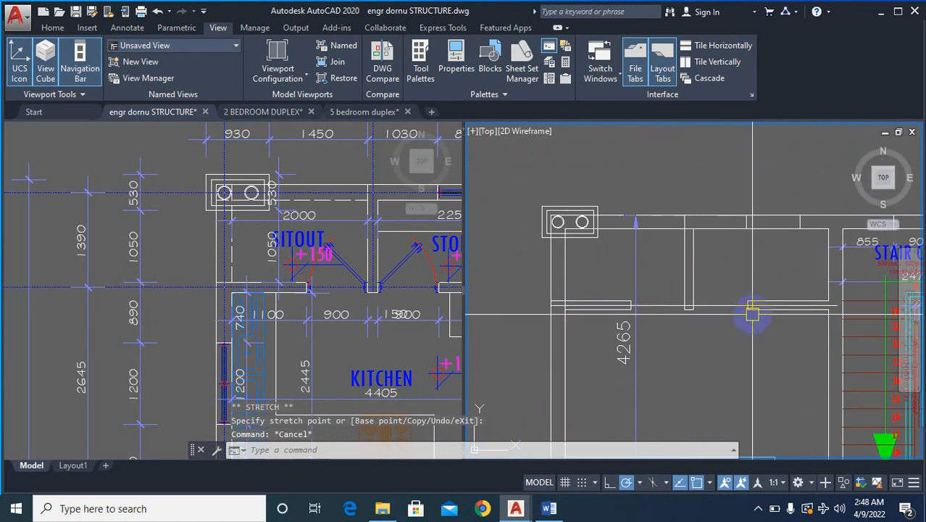
- Erase the sitout-store partition, the store's lower wall stub and the broken wall and window pieces around the store
type("e")
key("Return")
left_click(666, 176)
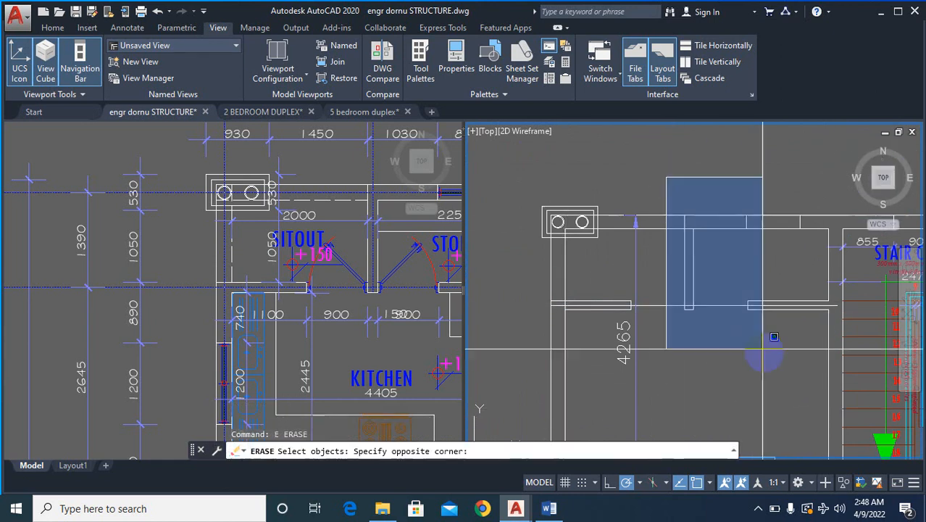
left_click(844, 347)
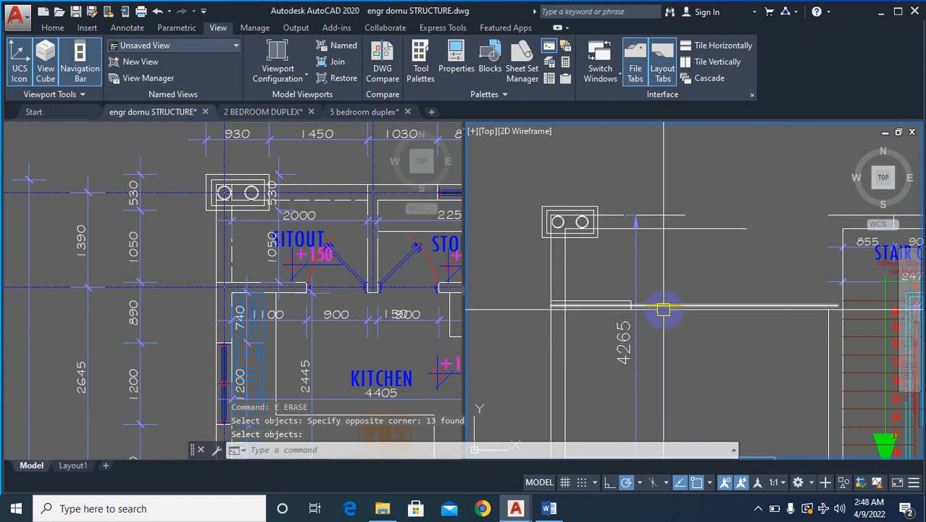
- Erase the leftover inner and outer upper wall lines above the sitout beside the twin-circle corner symbol
scroll(590, 290, "down", 4)
scroll(587, 279, "up", 3)
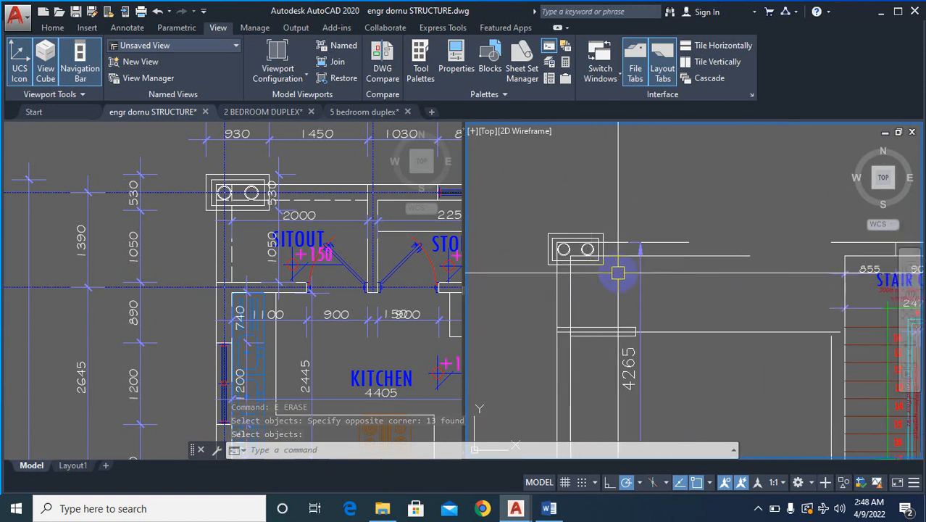
scroll(621, 257, "up", 2)
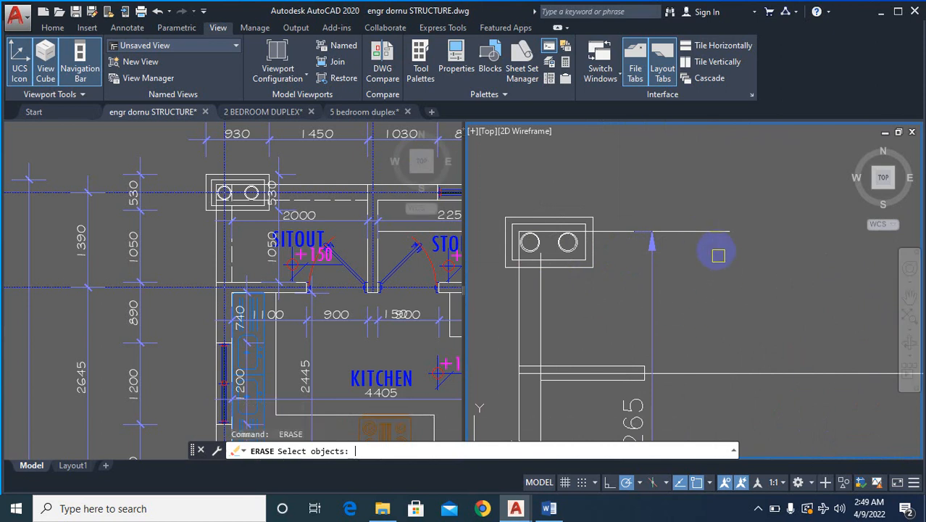
left_click(703, 233)
key("Return")
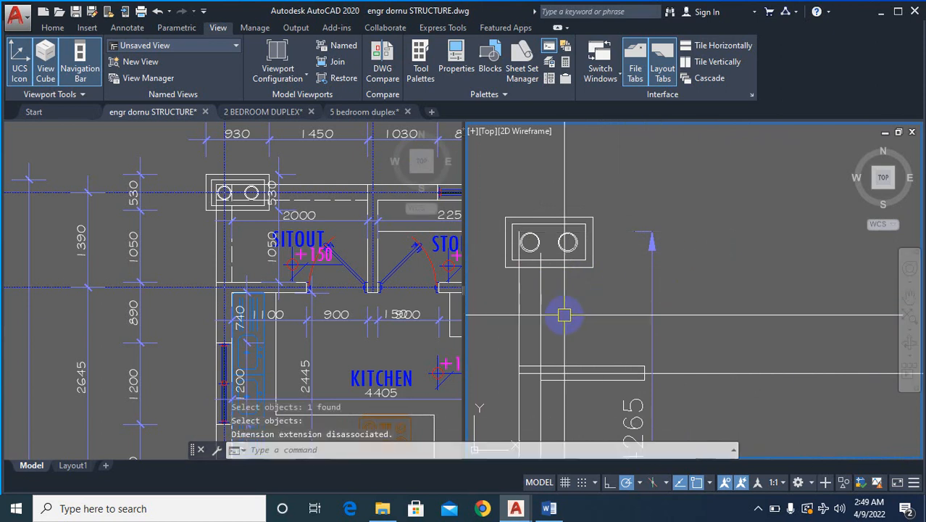
- Fillet the sitout's inner side wall line with the staircase's inner upper wall line at radius 0
type("f")
key("Return")
left_click(542, 302)
scroll(542, 301, "down", 4)
scroll(714, 285, "up", 2)
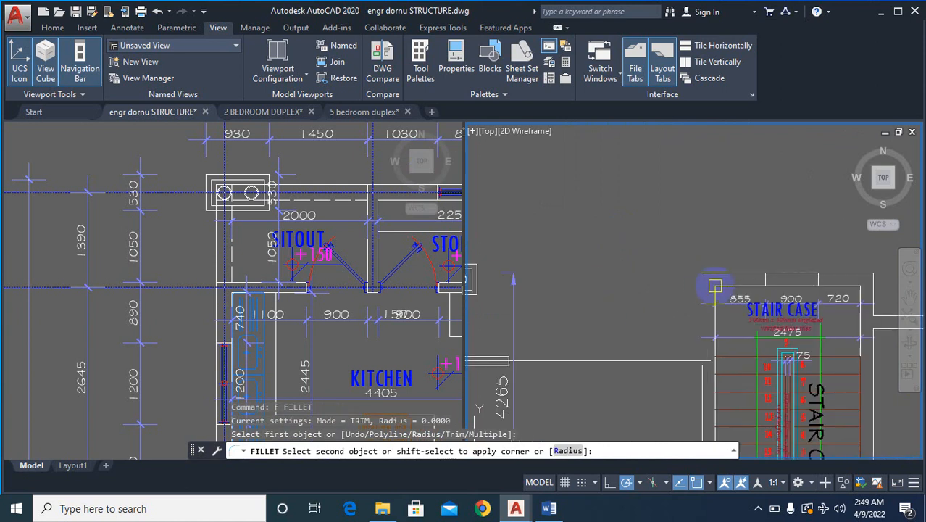
left_click(733, 288)
left_click(792, 337)
scroll(869, 276, "down", 2)
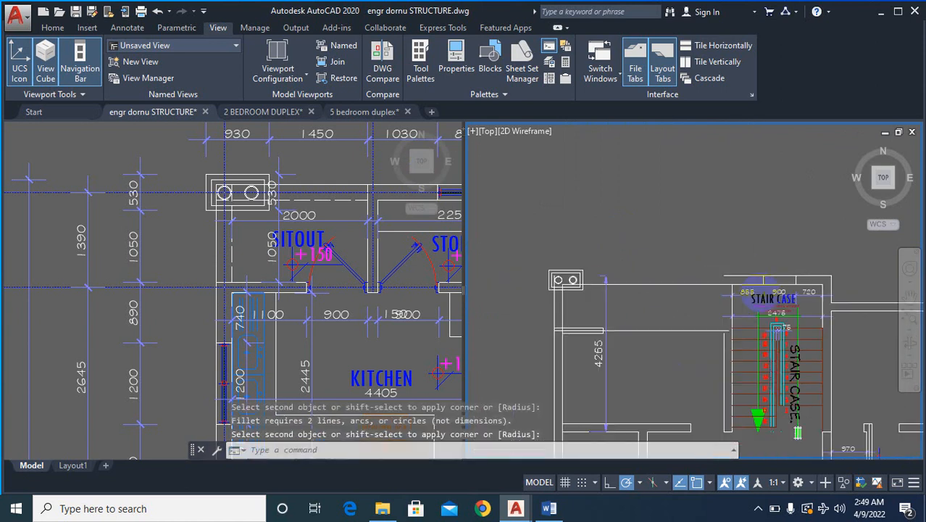
- Fillet the sitout's outer side wall line with the staircase's outer upper wall line at radius 0
scroll(665, 302, "up", 2)
key("Escape")
type("f")
key("Return")
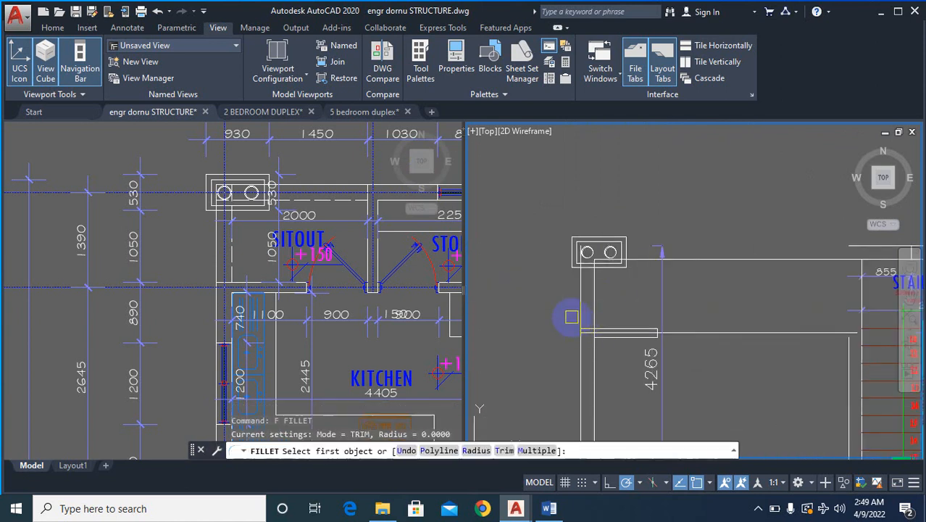
left_click(578, 305)
left_click(853, 242)
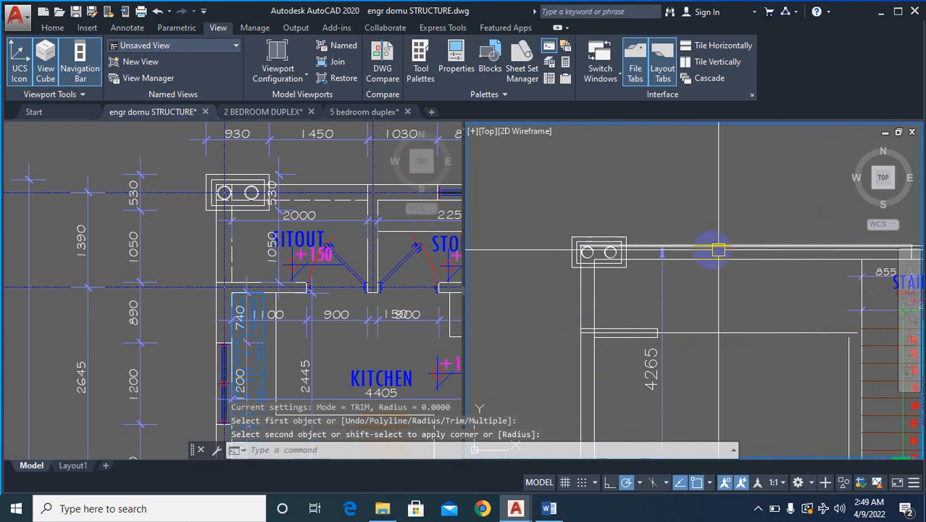
scroll(589, 298, "down", 4)
scroll(591, 297, "up", 2)
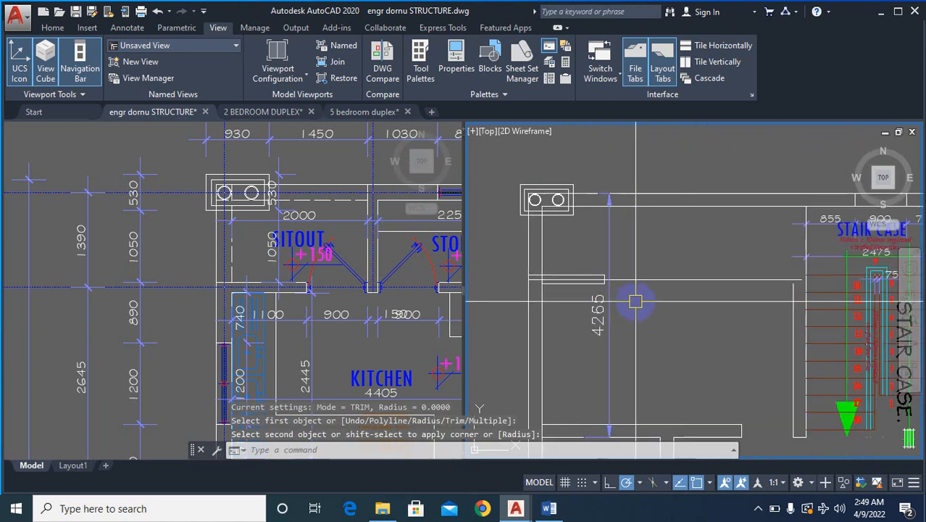
- Erase the broken lower sitout wall stub, leaving the long partition line between the sitout and the kitchen
type("e")
key("Return")
left_click(505, 262)
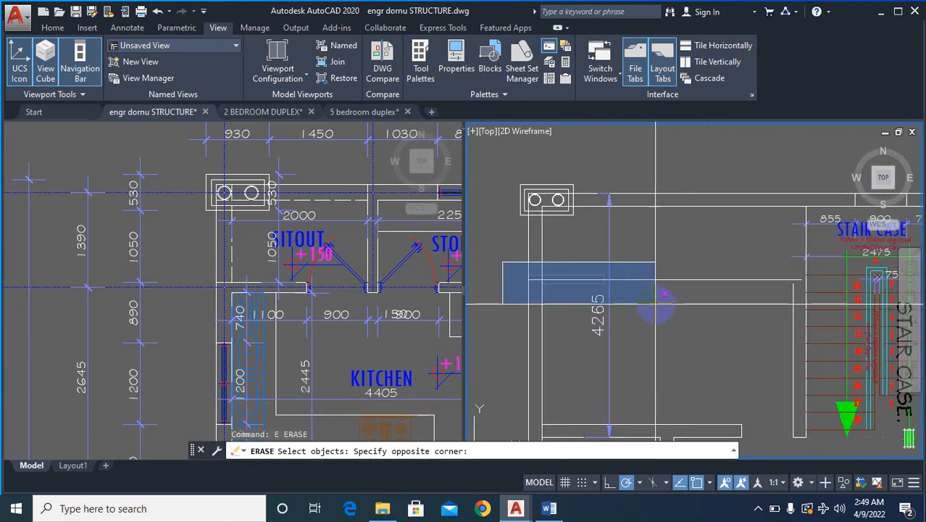
left_click(656, 311)
key("Return")
- Offset the long sitout-kitchen partition line by 115 to both its upper and lower sides
type("o")
key("Return")
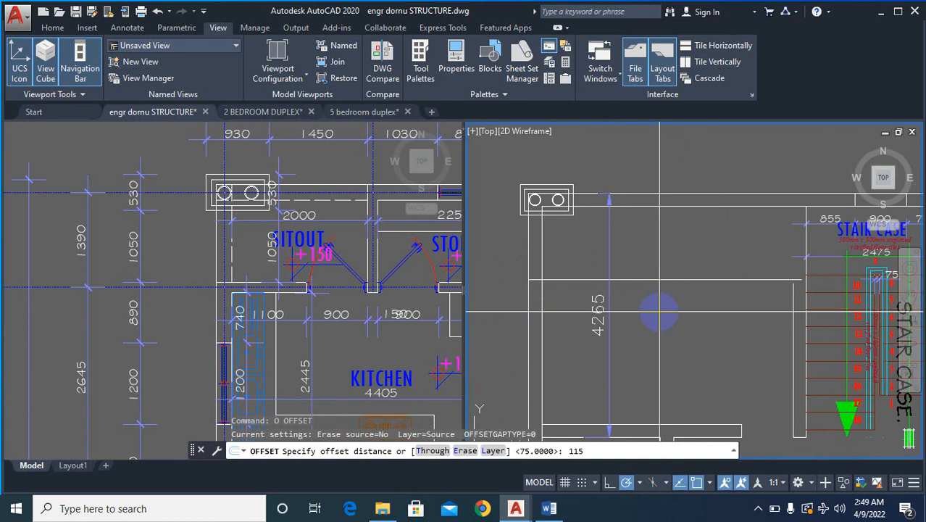
key("Return")
left_click(664, 282)
left_click(645, 274)
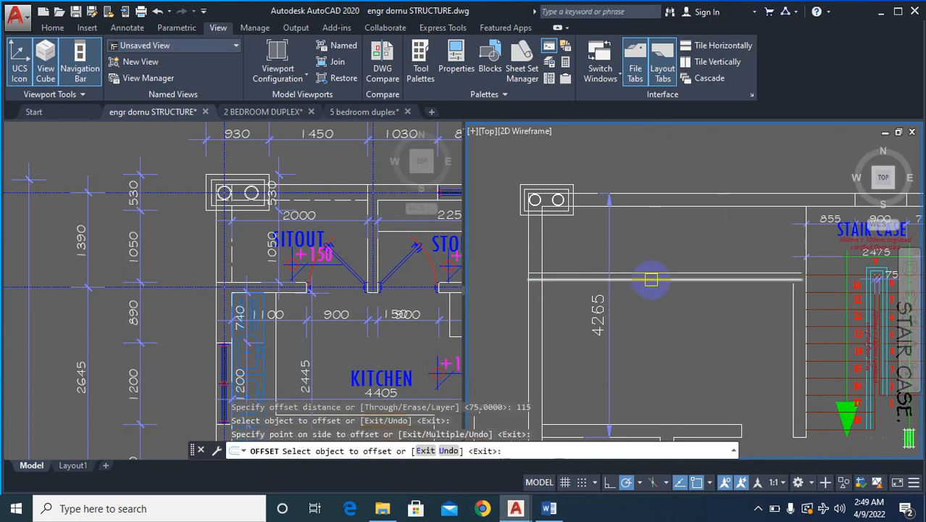
left_click(647, 279)
left_click(658, 318)
key("Escape")
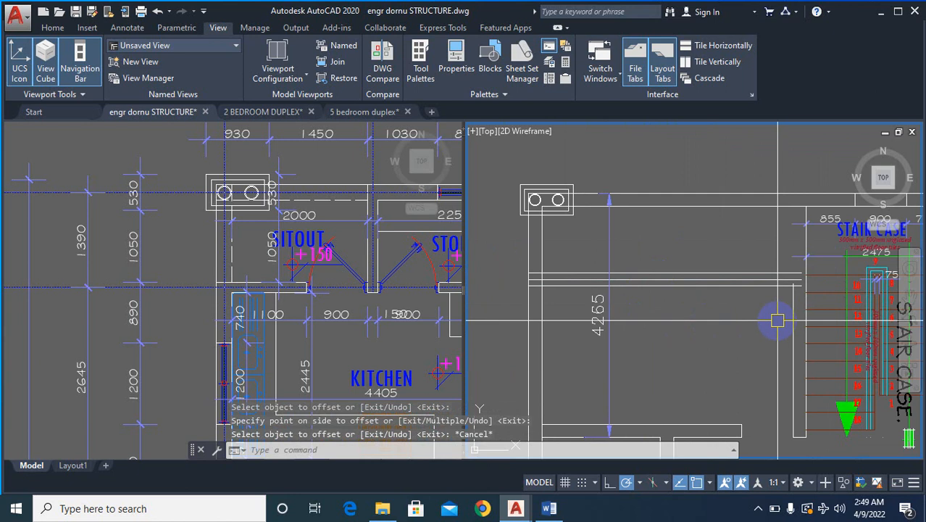
- Extend the staircase's kitchen-side wall line up to the inner upper wall line
type("ex")
key("Return")
left_click(765, 208)
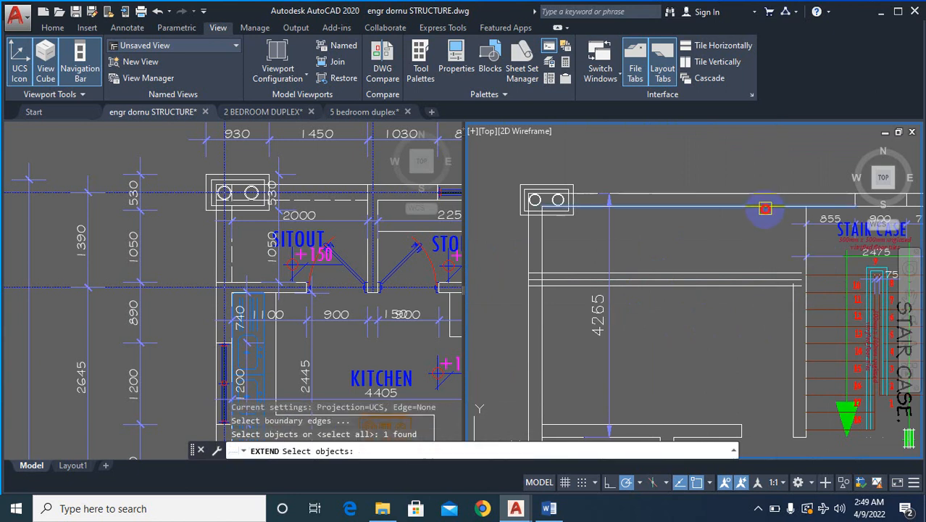
key("Return")
left_click(789, 315)
left_click(697, 281)
scroll(696, 280, "down", 4)
key("Escape")
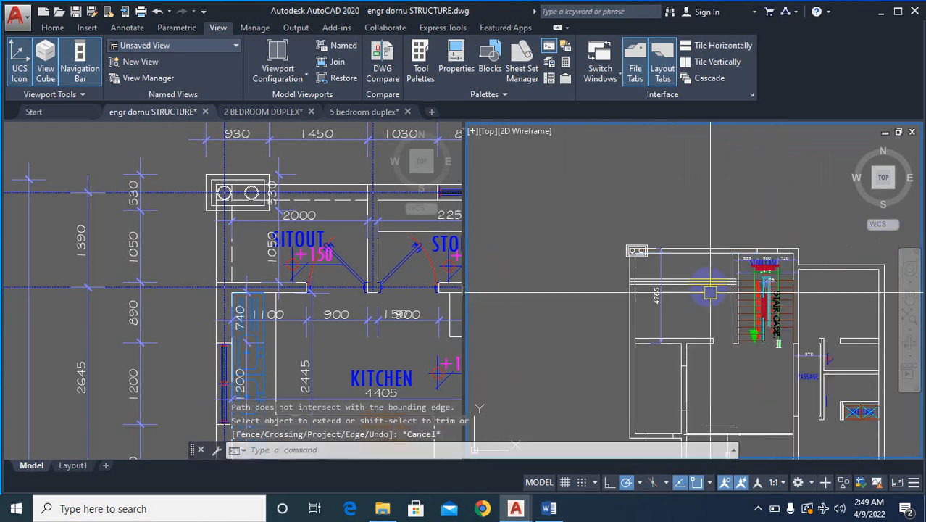
- Compare the rebuilt sitout and kitchen walls with the original plan, checking down to the dining area
scroll(674, 269, "up", 2)
scroll(658, 292, "up", 2)
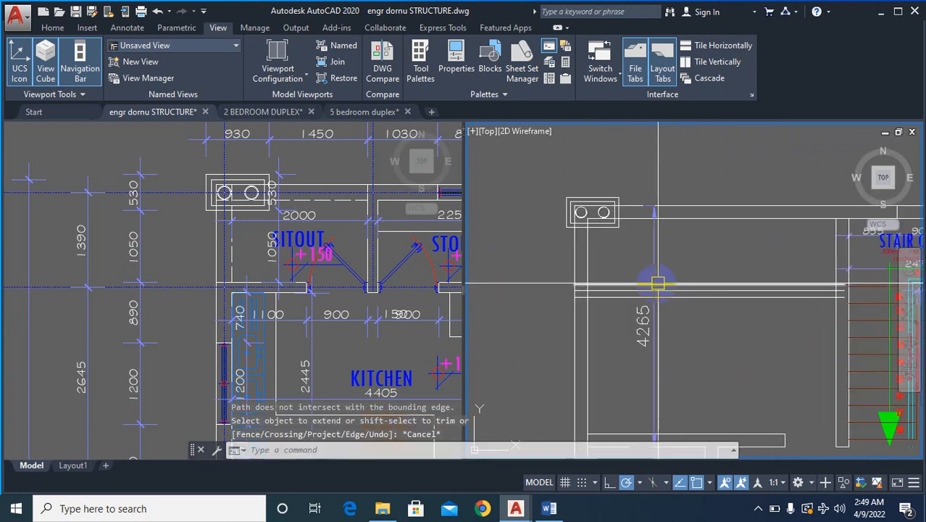
scroll(649, 334, "down", 6)
scroll(663, 373, "up", 3)
scroll(688, 312, "down", 4)
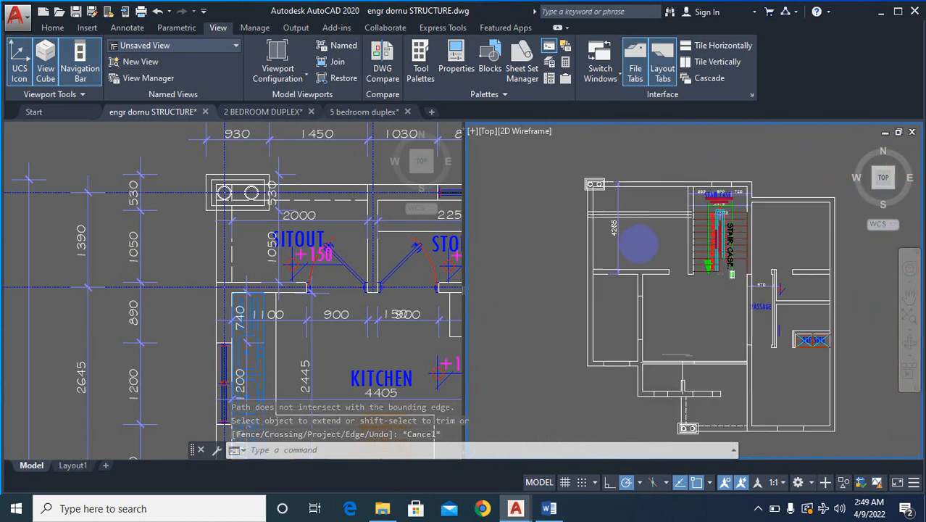
scroll(693, 303, "up", 2)
left_click(319, 379)
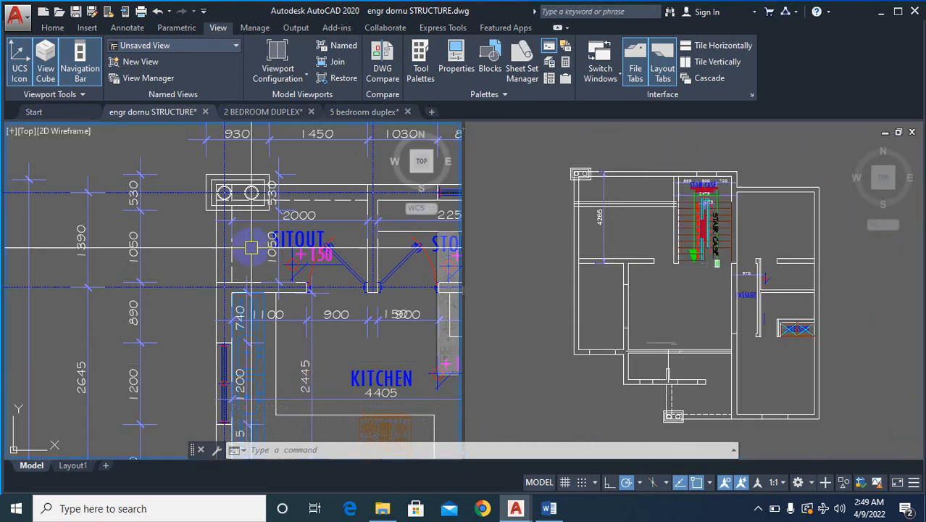
scroll(290, 355, "down", 4)
scroll(261, 342, "up", 5)
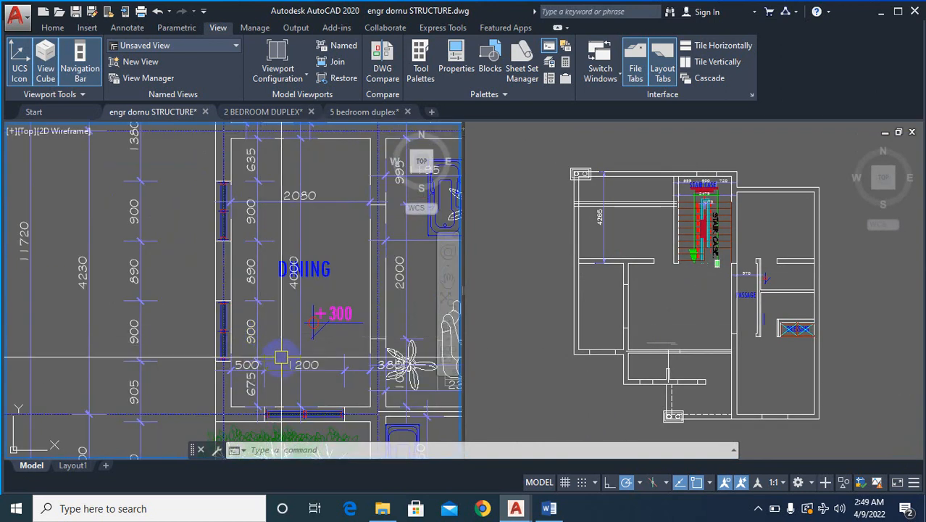
- Erase the upper wall and opening pieces of the partition between the dining room and the living room
left_click(657, 317)
scroll(641, 315, "up", 3)
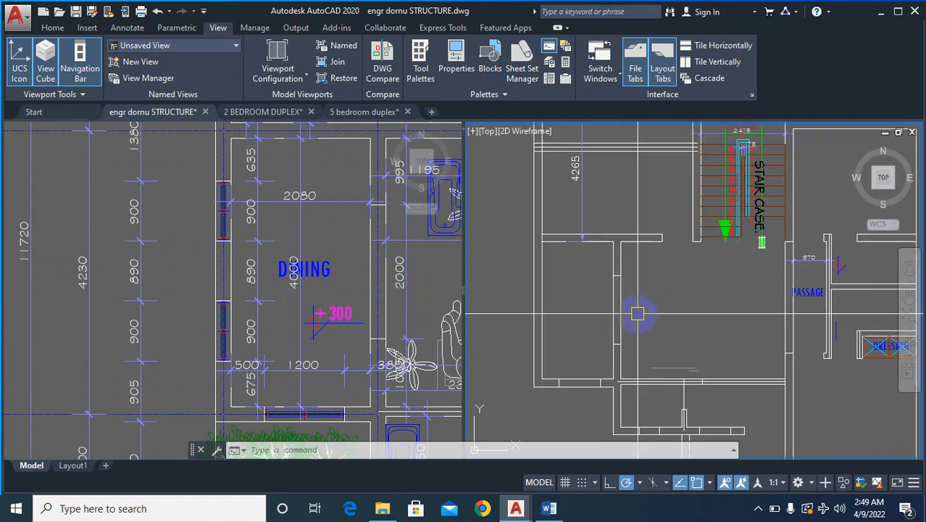
type("e")
key("Return")
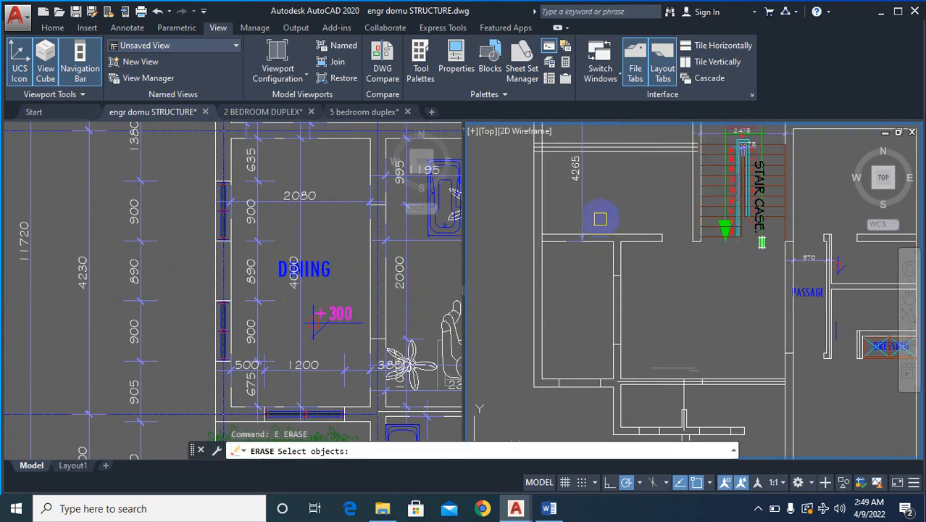
left_click(600, 219)
left_click(638, 354)
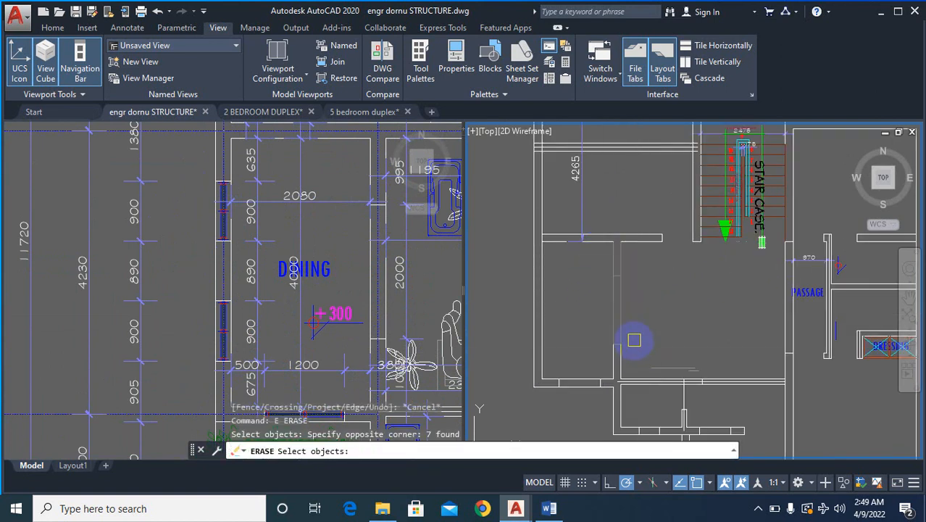
right_click(638, 328)
right_click(638, 328)
left_click(647, 330)
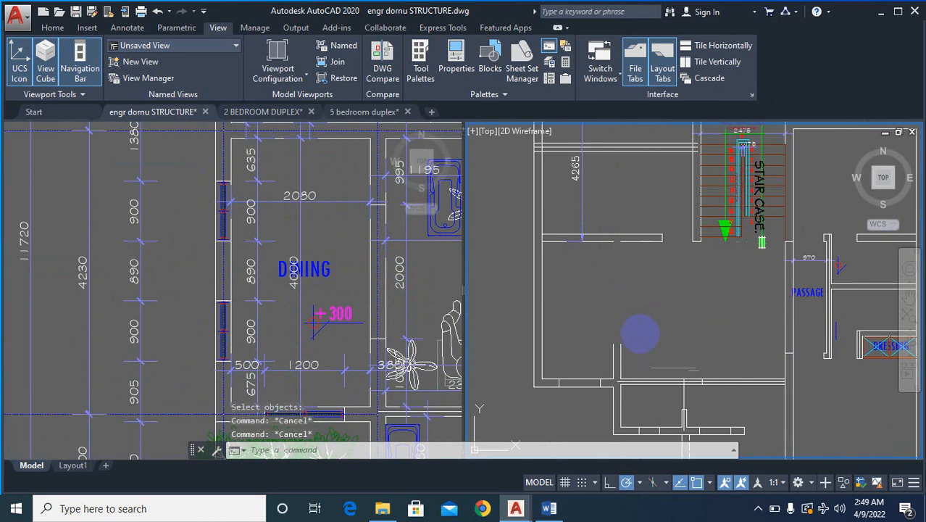
- Fillet both remaining dining-living partition lines with the kitchen's lower wall line segments at radius 0
type("f")
key("Return")
scroll(639, 334, "up", 2)
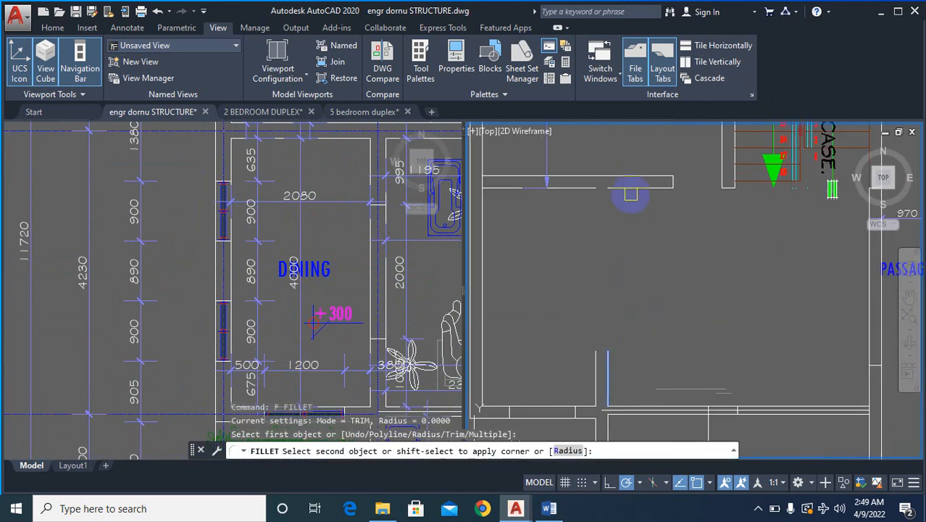
left_click(631, 194)
key("Return")
left_click(589, 368)
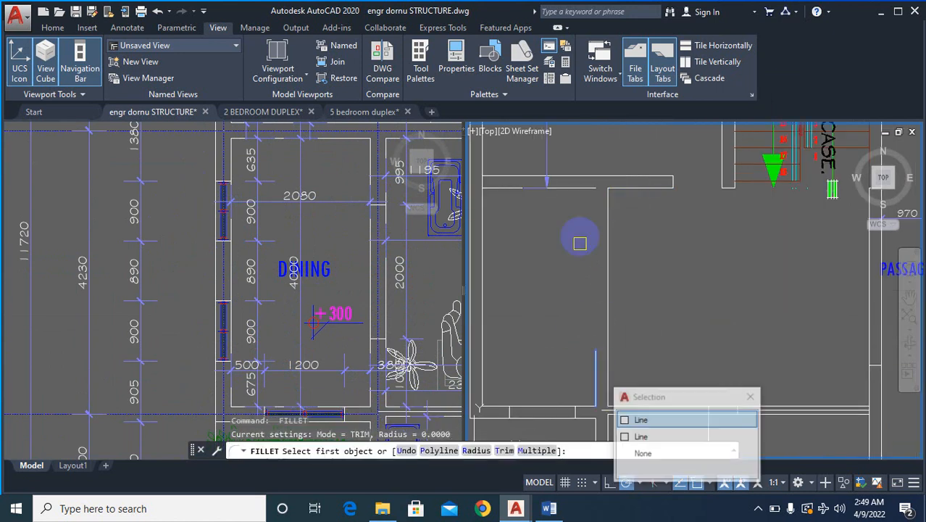
left_click(577, 186)
scroll(616, 200, "down", 2)
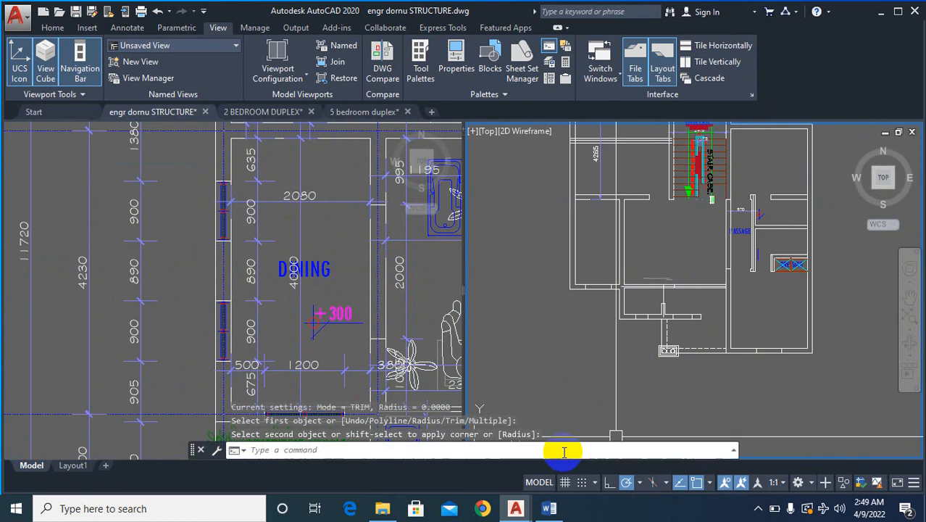
- Fillet the kitchen's inner and outer lower wall lines with the matching staircase side wall lines at radius 0
scroll(631, 351, "down", 4)
scroll(679, 317, "up", 2)
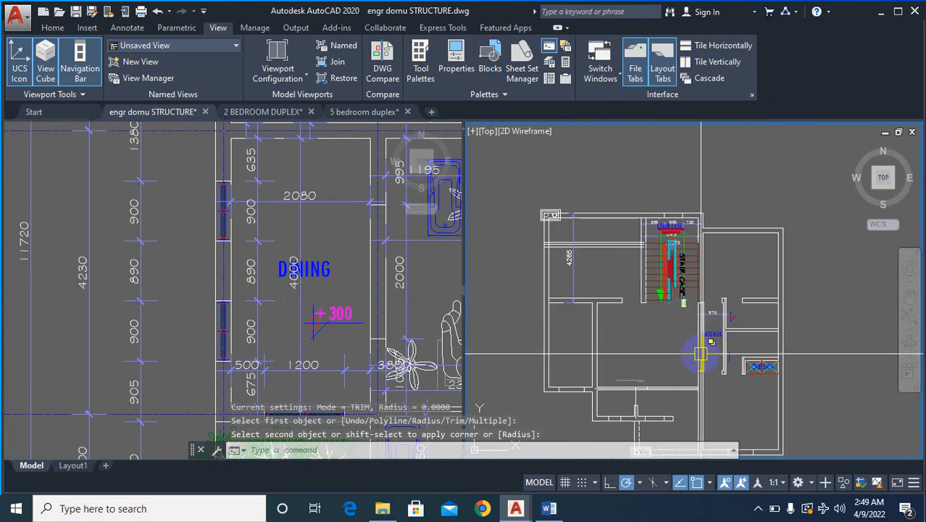
scroll(700, 349, "up", 4)
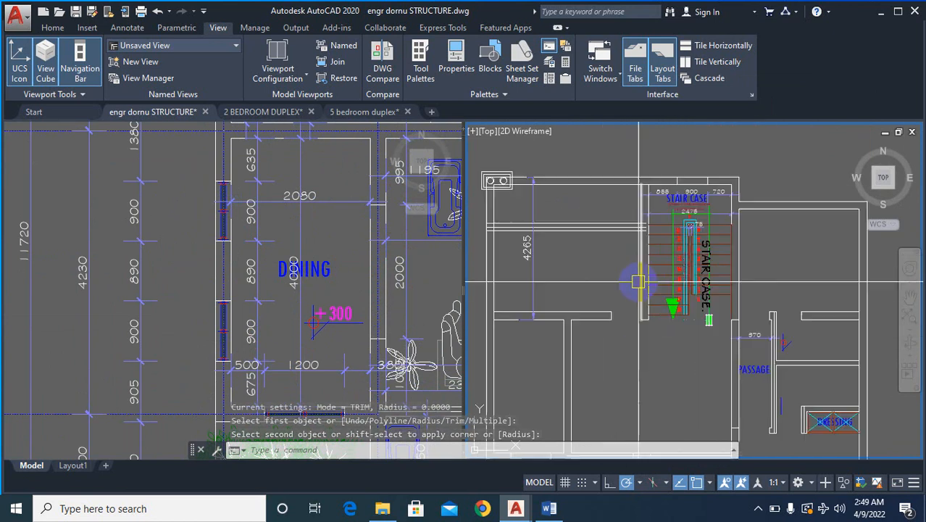
type("f")
key("Return")
left_click(580, 329)
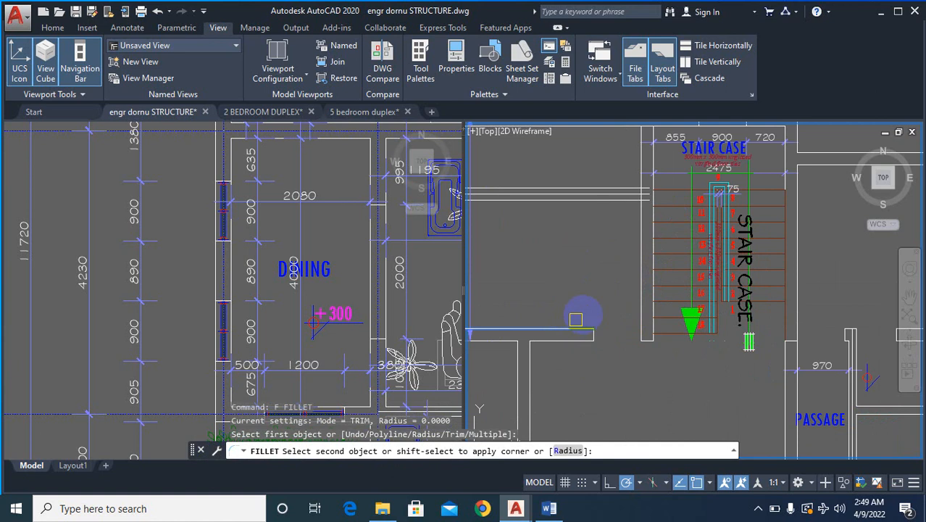
left_click(639, 266)
key("Return")
left_click(578, 340)
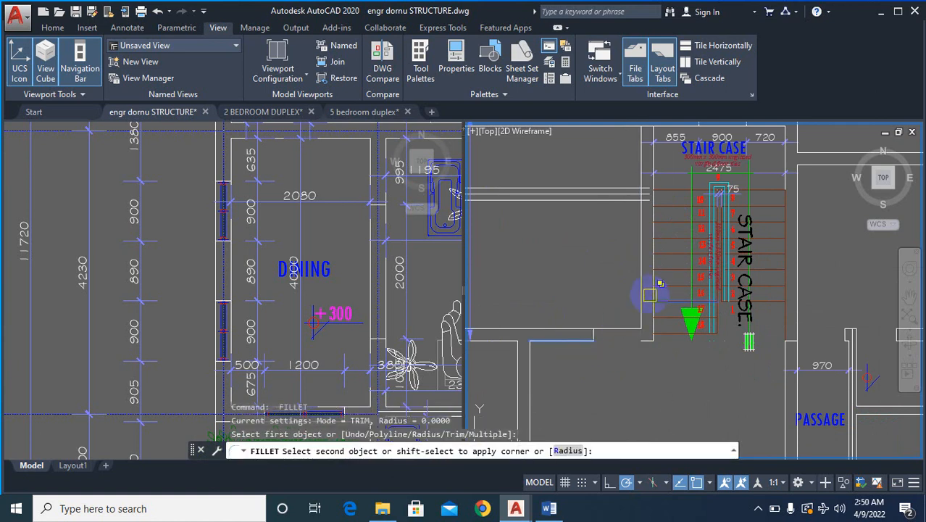
left_click(649, 290)
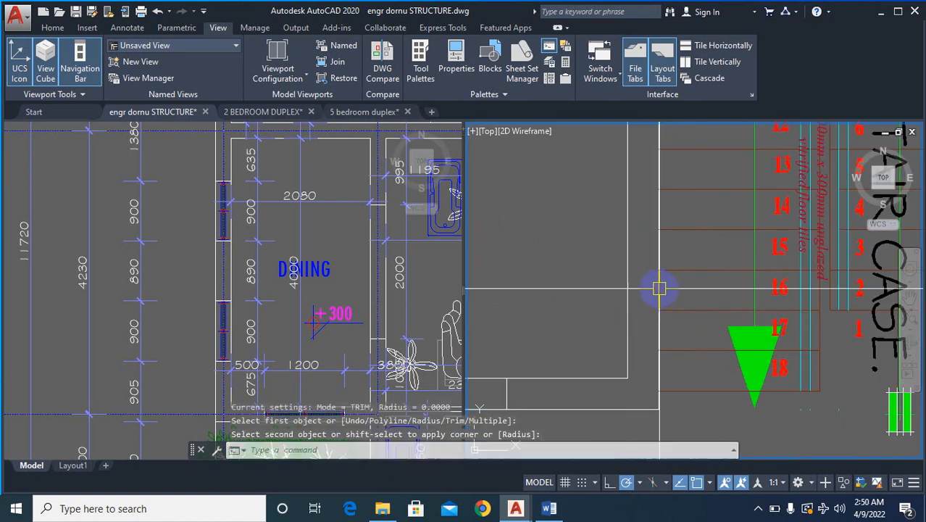
- Examine the original plan's sitout, store and kitchen walls against the rebuilt plan
scroll(632, 291, "down", 2)
scroll(632, 291, "down", 6)
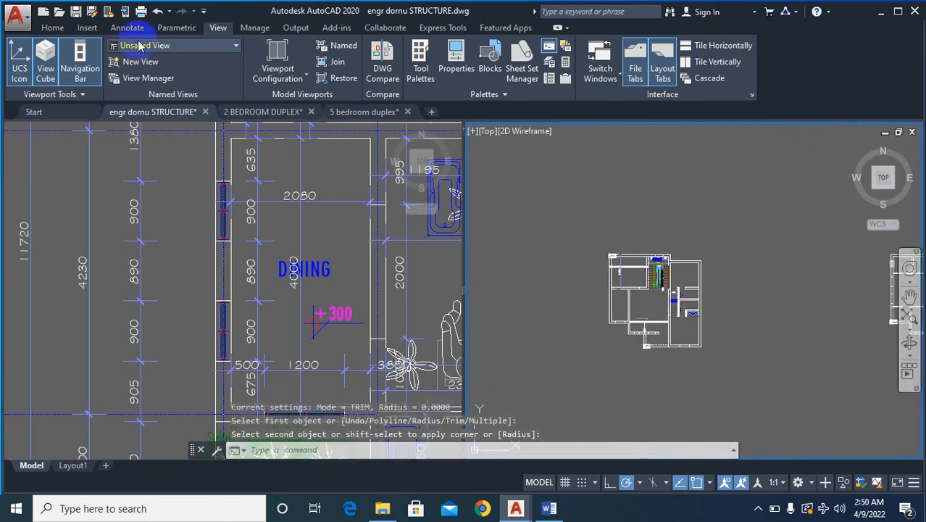
scroll(641, 259, "up", 4)
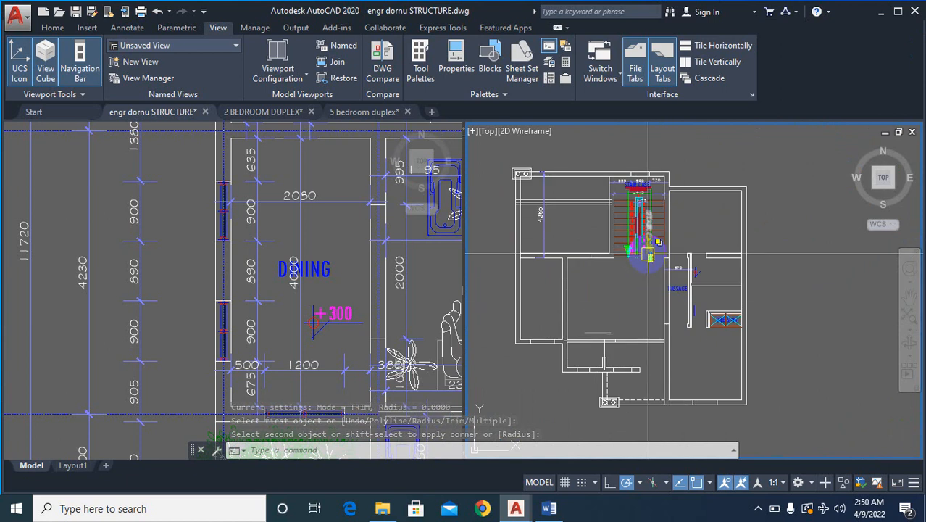
left_click(353, 290)
scroll(352, 289, "down", 6)
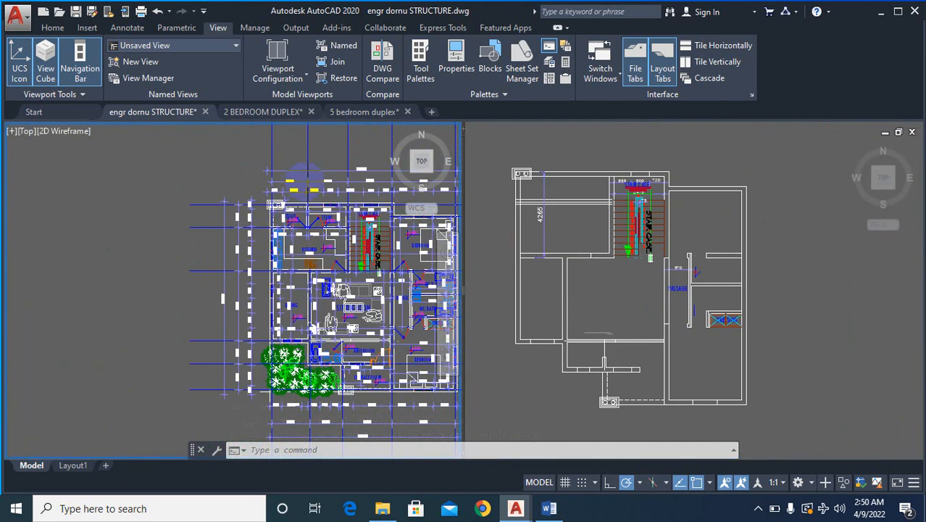
scroll(327, 219, "up", 6)
scroll(220, 330, "down", 3)
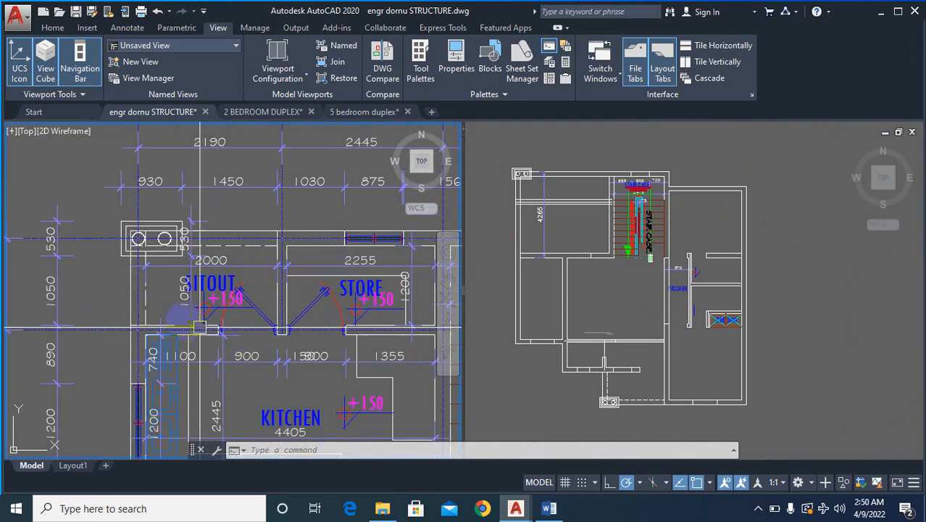
scroll(220, 330, "up", 2)
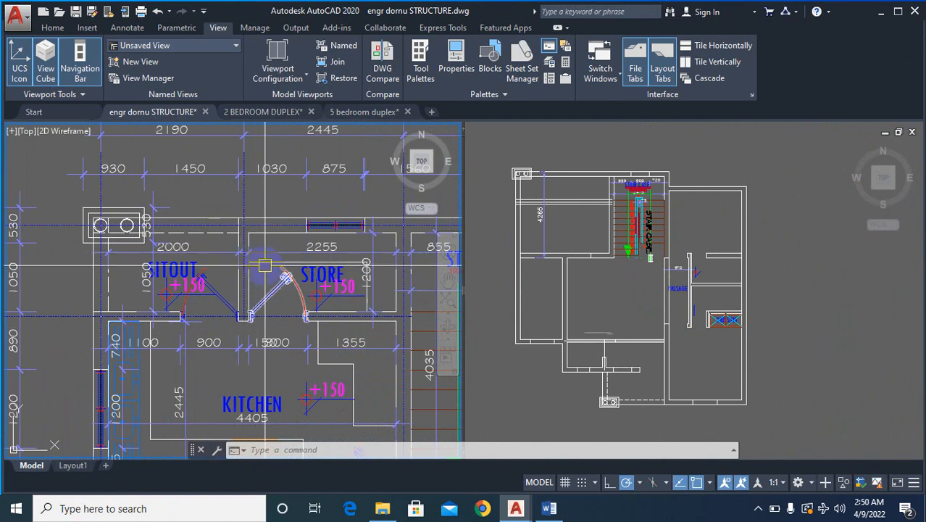
scroll(247, 308, "up", 4)
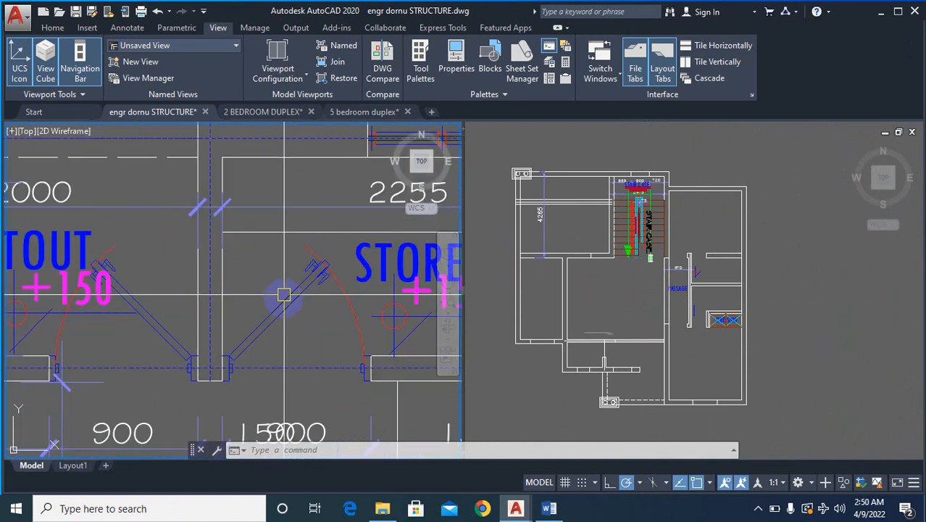
- Measure the thickness of the sitout-store partition in the original plan with a linear dimension
type("DLI")
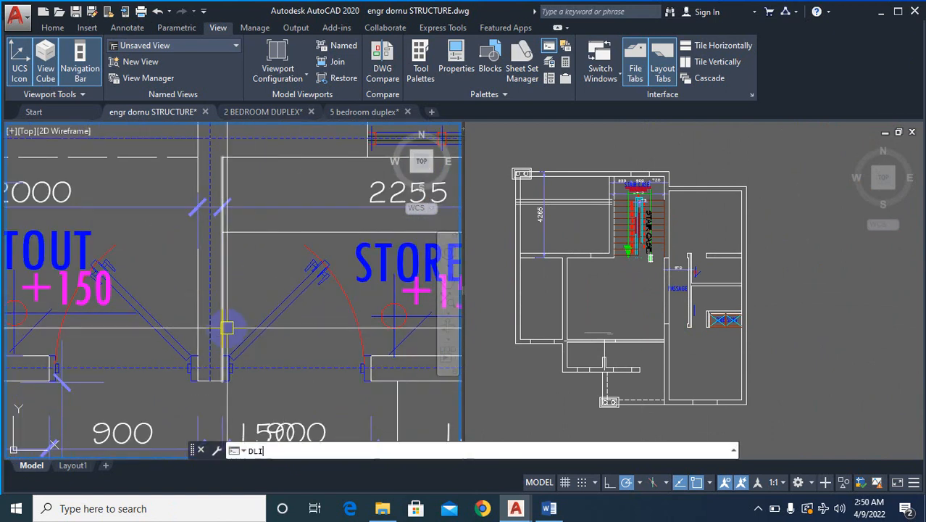
key("Return")
left_click(221, 305)
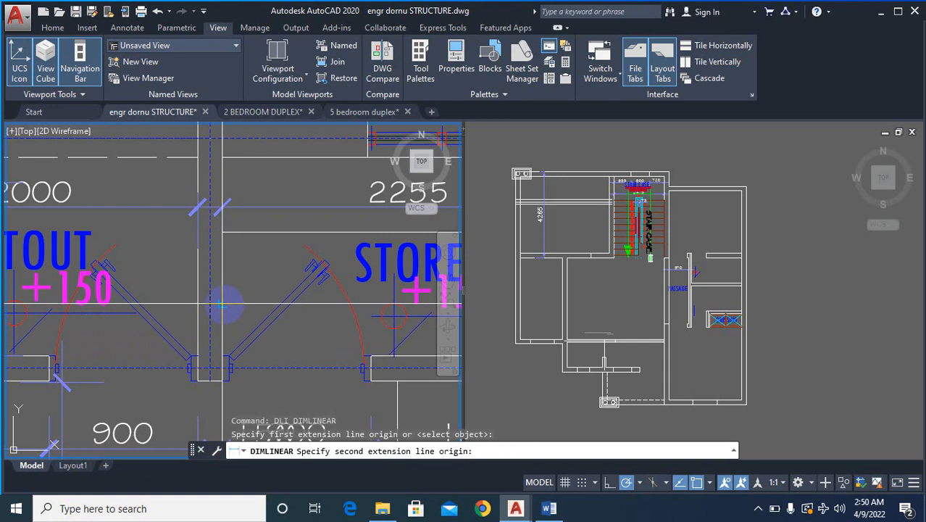
left_click(226, 300)
key("Escape")
scroll(230, 305, "down", 5)
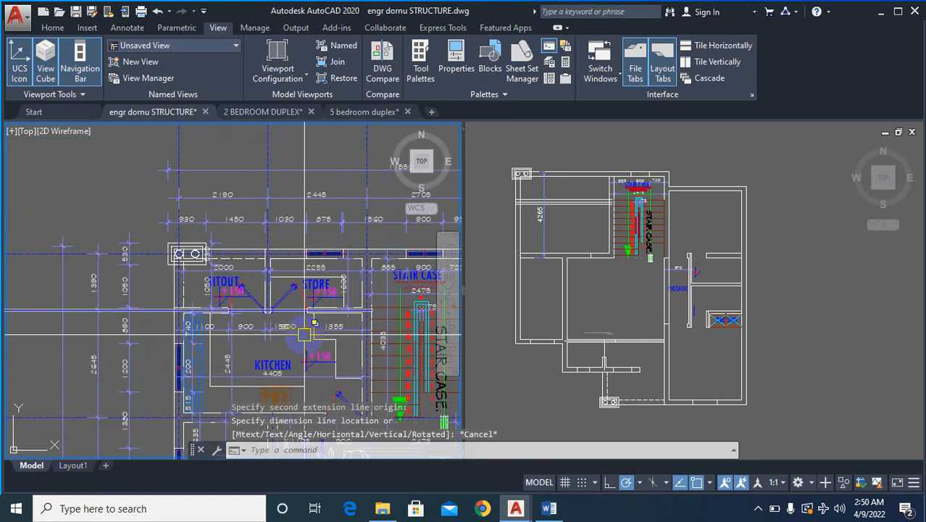
- Measure the vertical distance from the kitchen's upper partition line to the outer top wall line in the rebuilt plan with a linear dimension
left_click(595, 221)
scroll(594, 221, "up", 4)
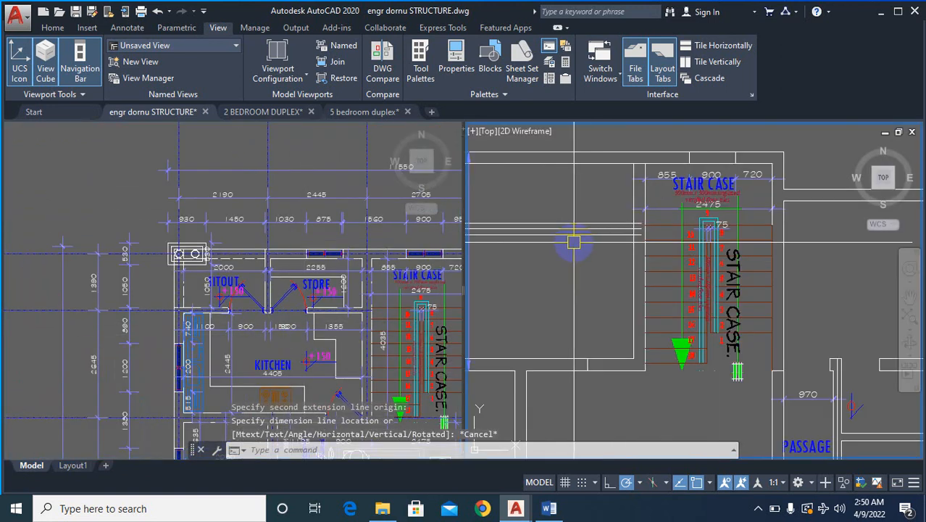
type("DLI")
key("Return")
scroll(575, 243, "up", 2)
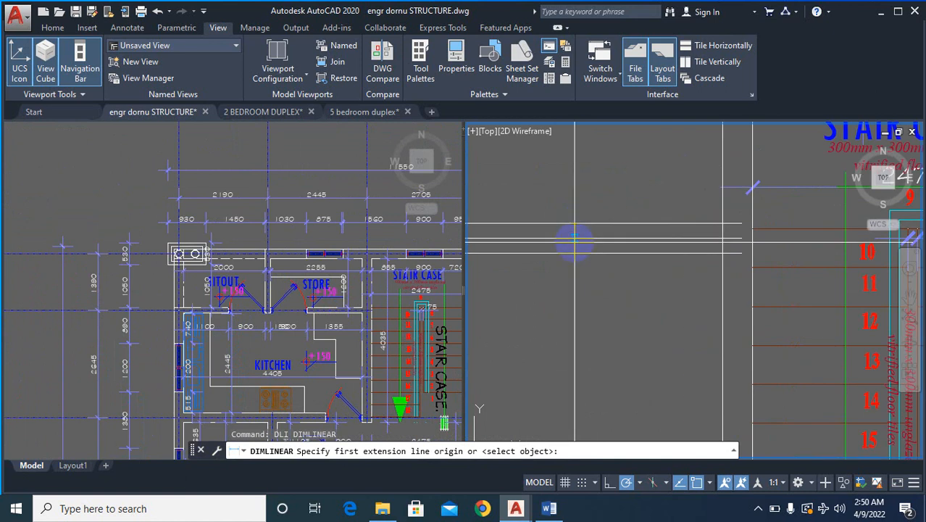
left_click(580, 224)
scroll(583, 145, "down", 3)
scroll(604, 145, "up", 3)
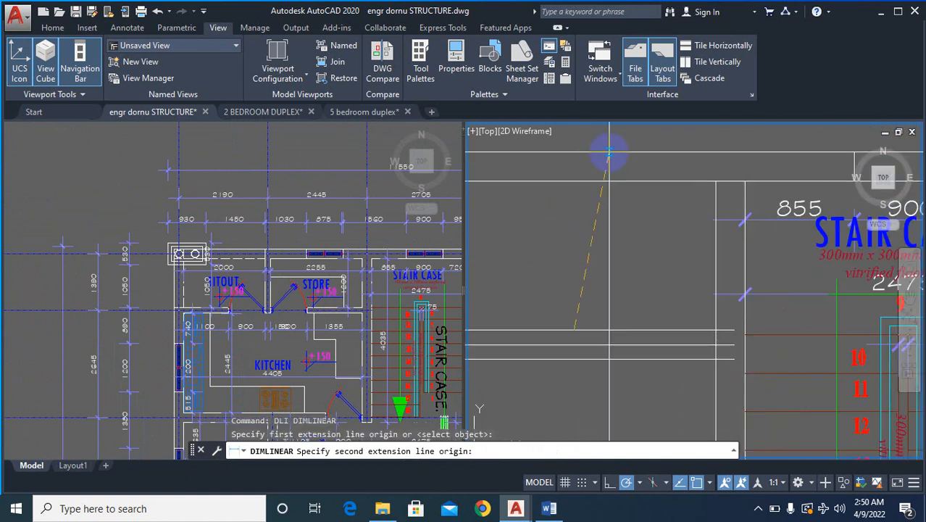
left_click(609, 152)
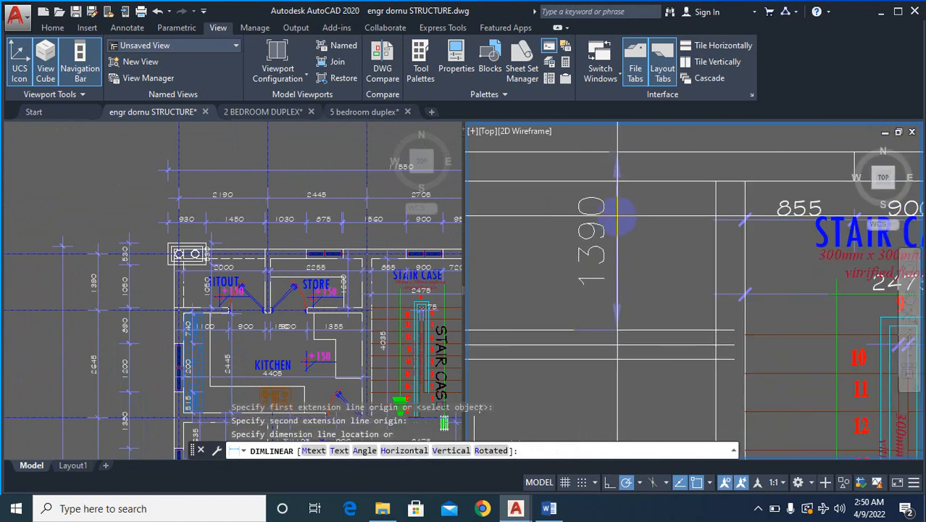
scroll(618, 217, "down", 4)
key("Escape")
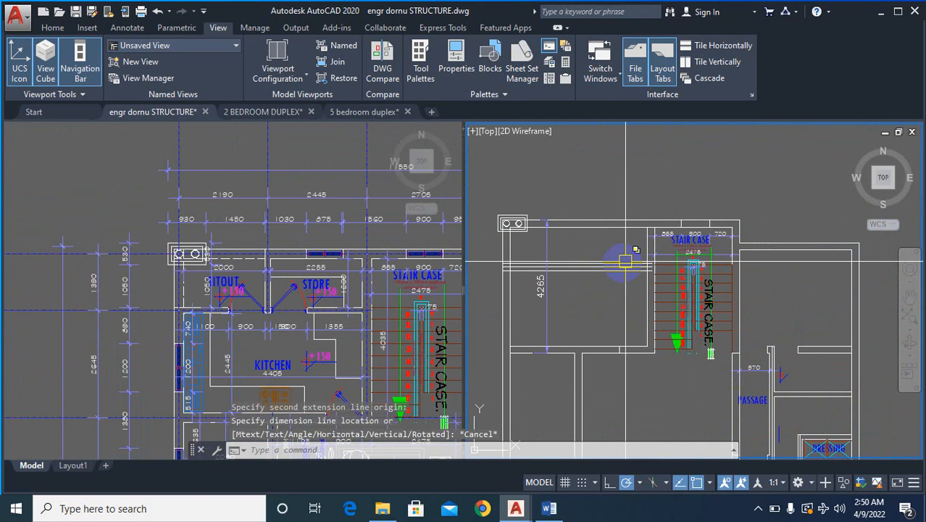
key("Escape")
key("Escape")
- Measure the horizontal distance from the outer side wall line to the staircase's near wall line above the kitchen partition in the rebuilt plan
scroll(503, 257, "up", 4)
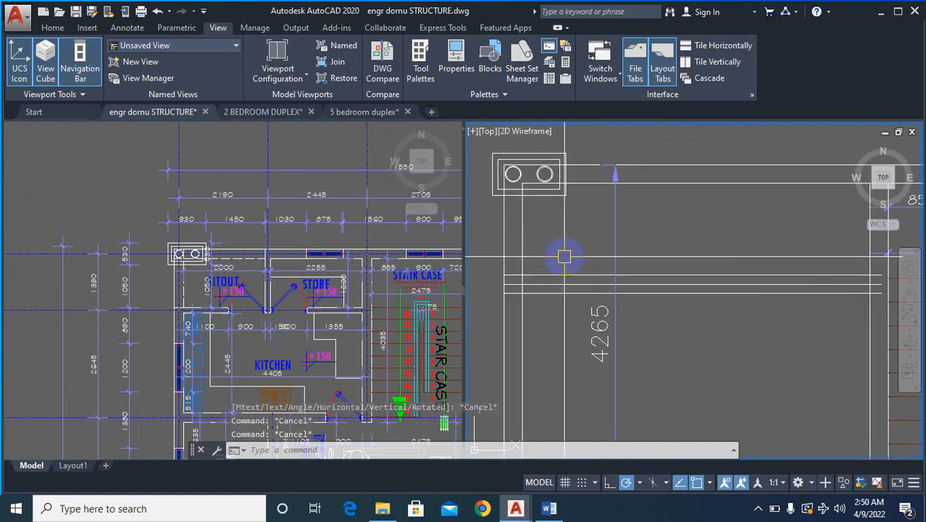
type("dli")
key("Return")
left_click(503, 238)
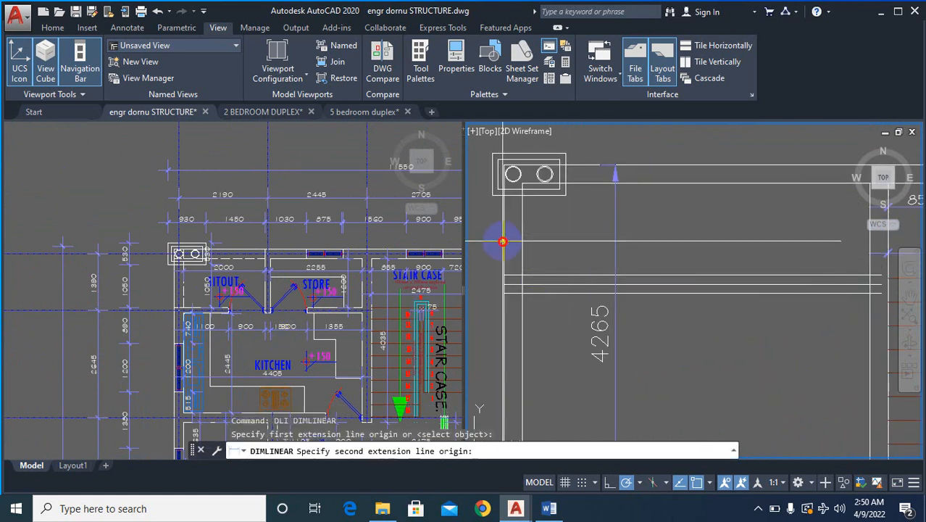
scroll(764, 274, "down", 2)
scroll(835, 255, "up", 2)
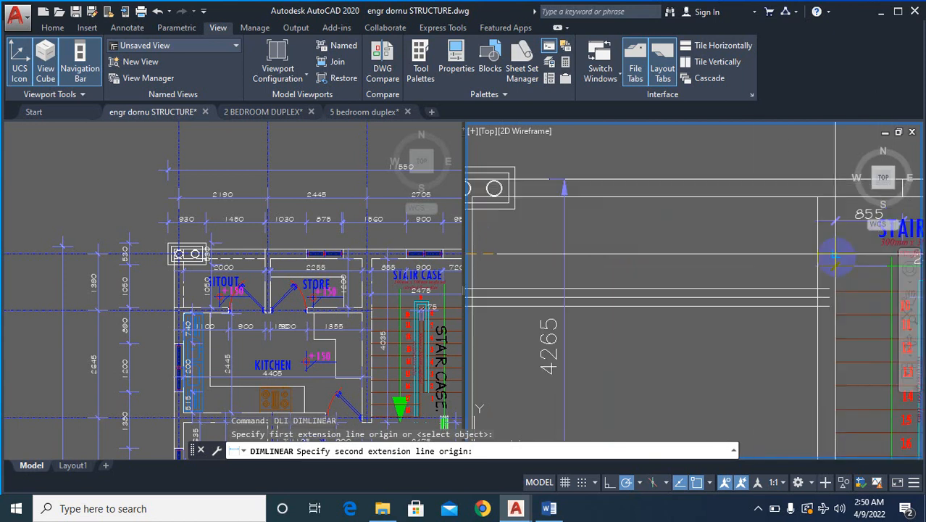
left_click(814, 253)
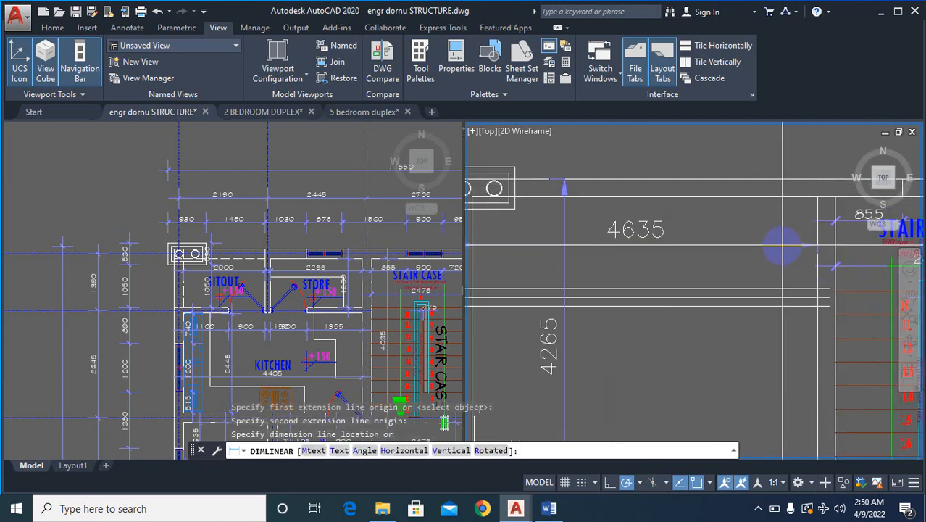
key("Escape")
scroll(781, 248, "down", 3)
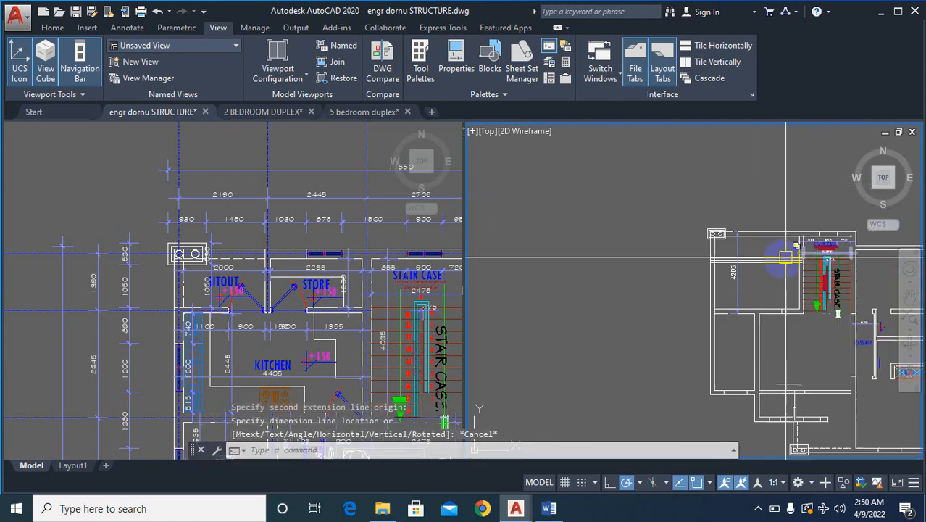
- Examine the rebuilt kitchen partition lines against the original plans' sitout, store, kitchen and upper-floor dressing walls
scroll(739, 282, "up", 2)
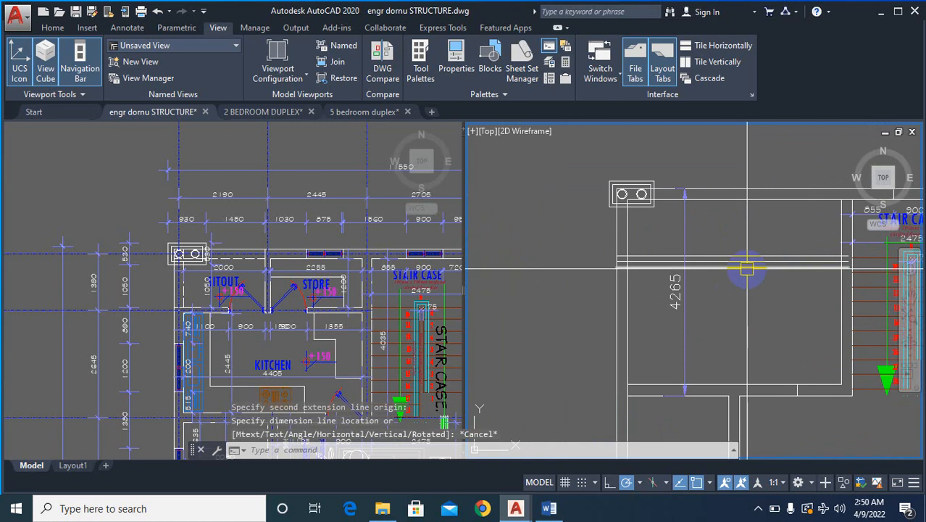
mouse_move(746, 269)
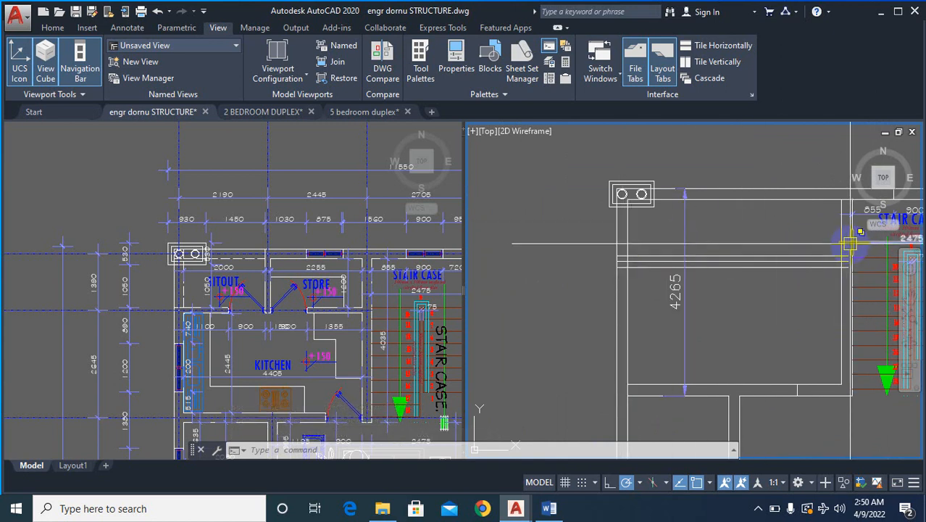
scroll(579, 259, "down", 3)
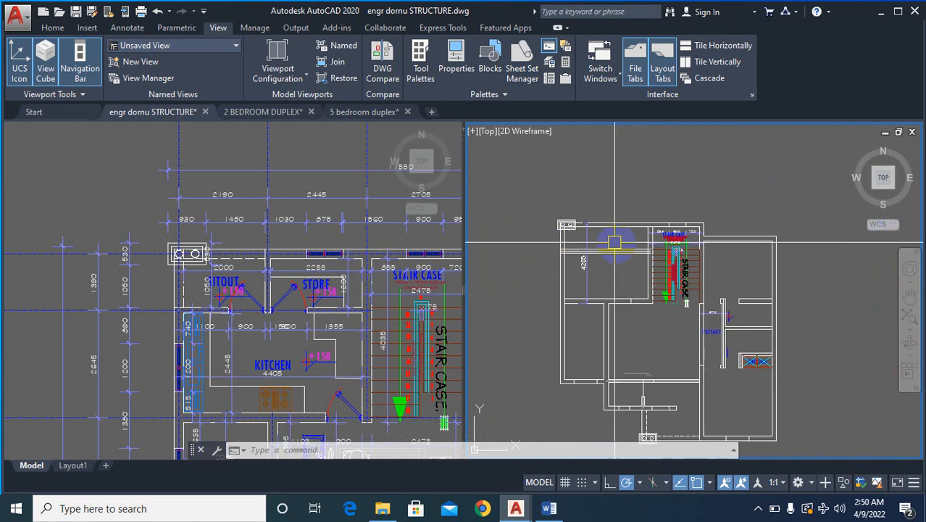
scroll(625, 230, "up", 3)
scroll(626, 231, "down", 3)
scroll(594, 248, "up", 3)
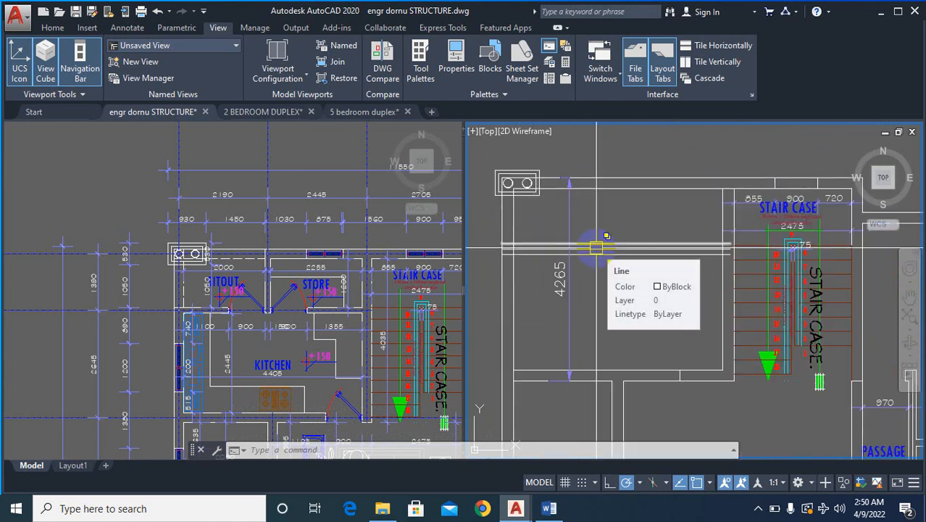
left_click(276, 290)
scroll(276, 291, "down", 6)
scroll(276, 290, "up", 2)
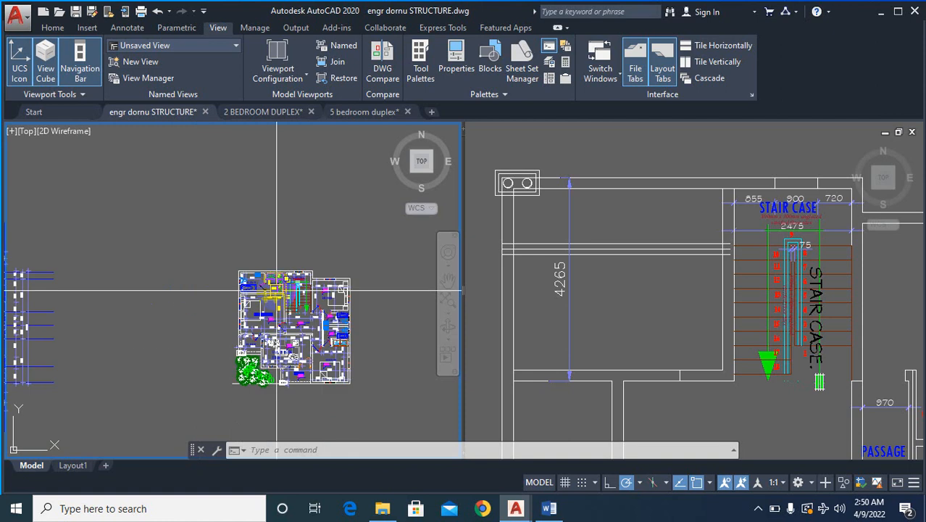
scroll(276, 291, "up", 9)
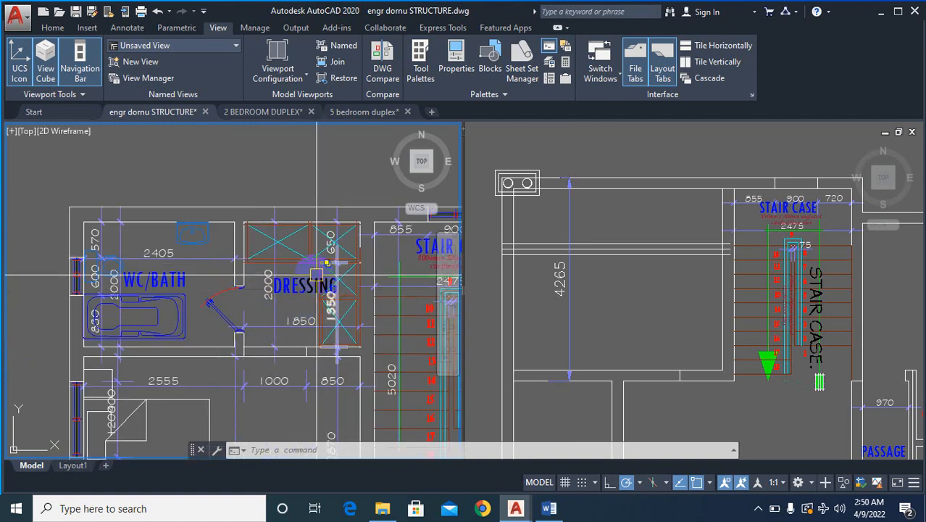
scroll(347, 306, "down", 6)
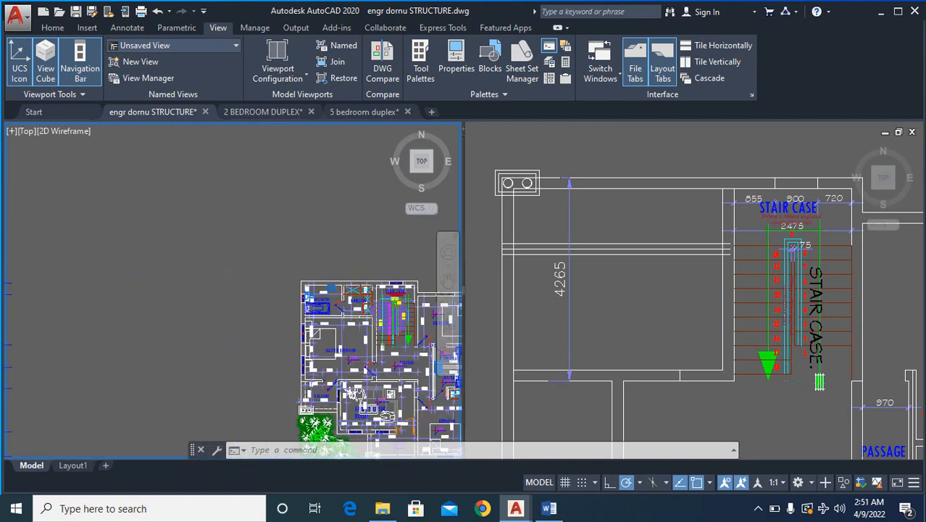
scroll(290, 305, "down", 2)
scroll(279, 290, "up", 8)
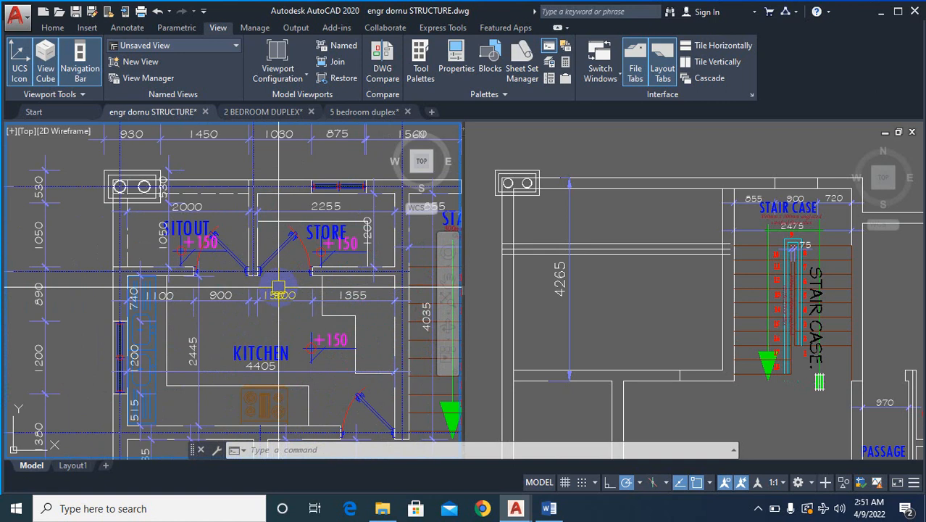
left_click(645, 341)
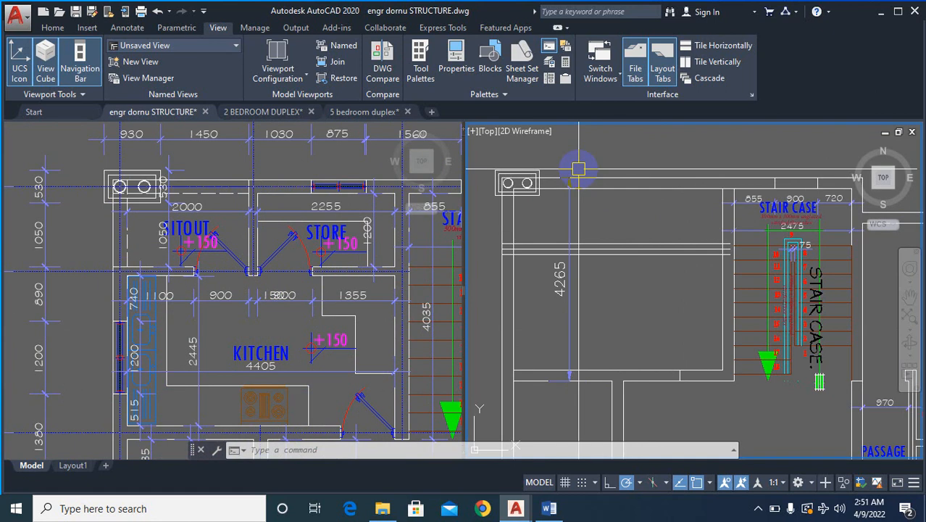
scroll(578, 169, "down", 5)
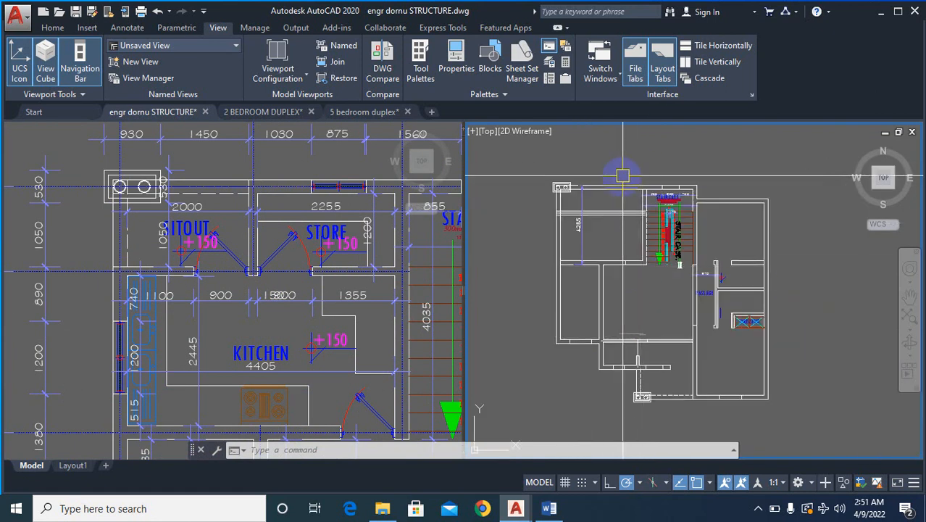
left_click(239, 256)
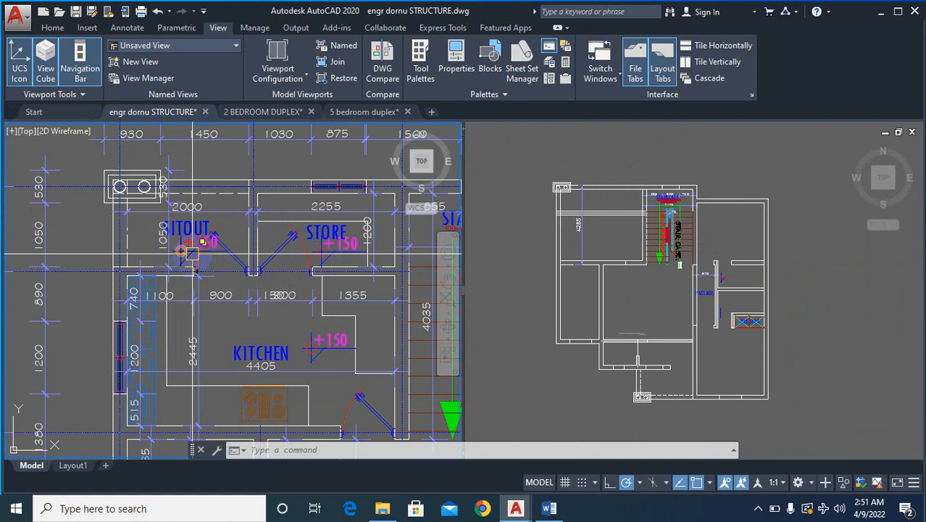
scroll(240, 268, "down", 4)
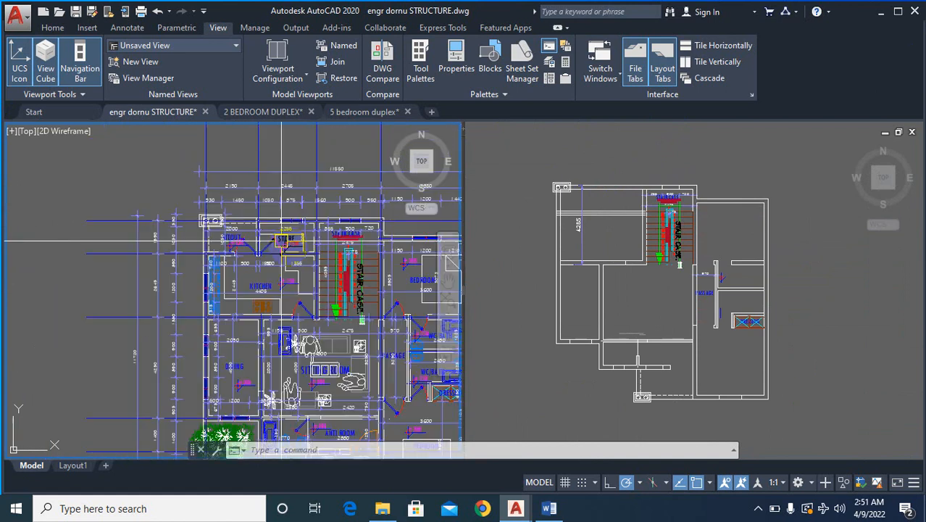
- Compare the anti room and entrance foyer walls in the rebuilt and original plans, dismissing the Bentley sign-in window
left_click(610, 329)
scroll(634, 330, "up", 6)
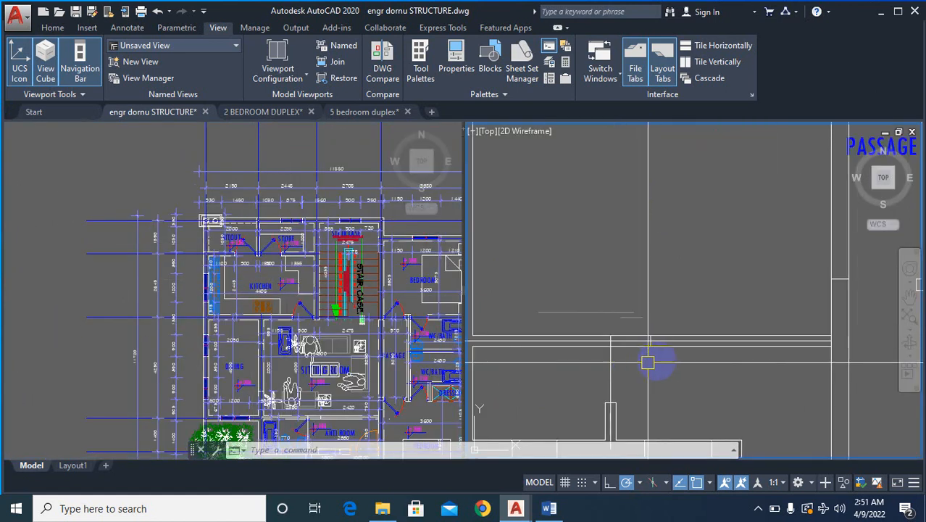
scroll(653, 268, "down", 6)
scroll(678, 319, "up", 2)
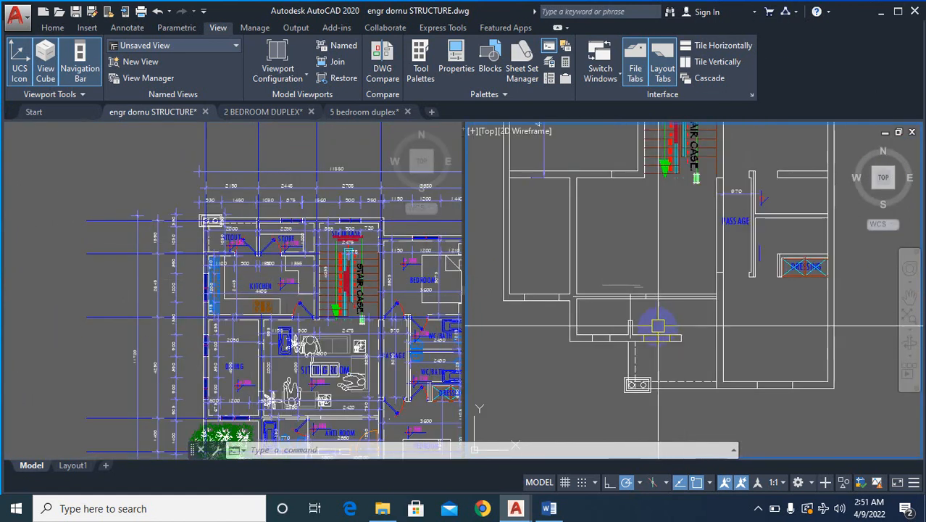
left_click(318, 361)
scroll(297, 346, "down", 4)
scroll(318, 352, "up", 10)
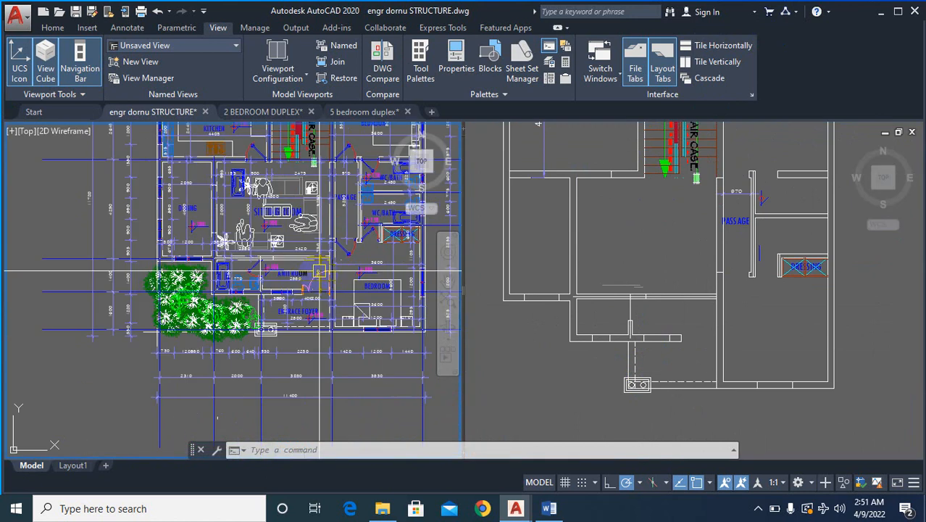
left_click(735, 338)
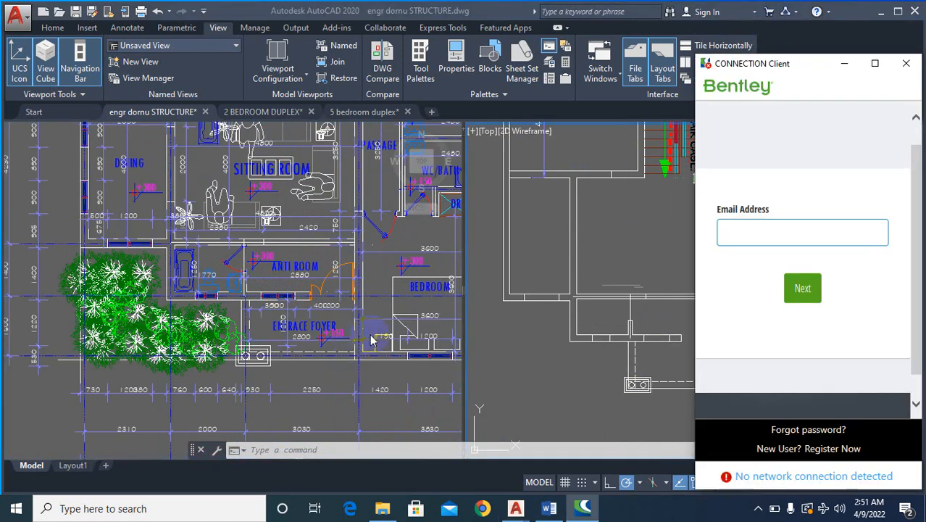
left_click(907, 64)
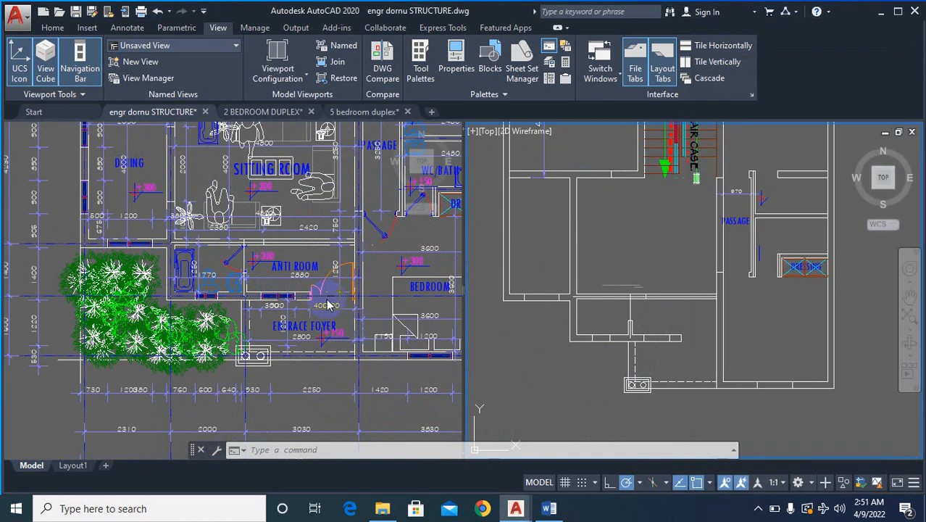
left_click(276, 295)
scroll(278, 276, "up", 2)
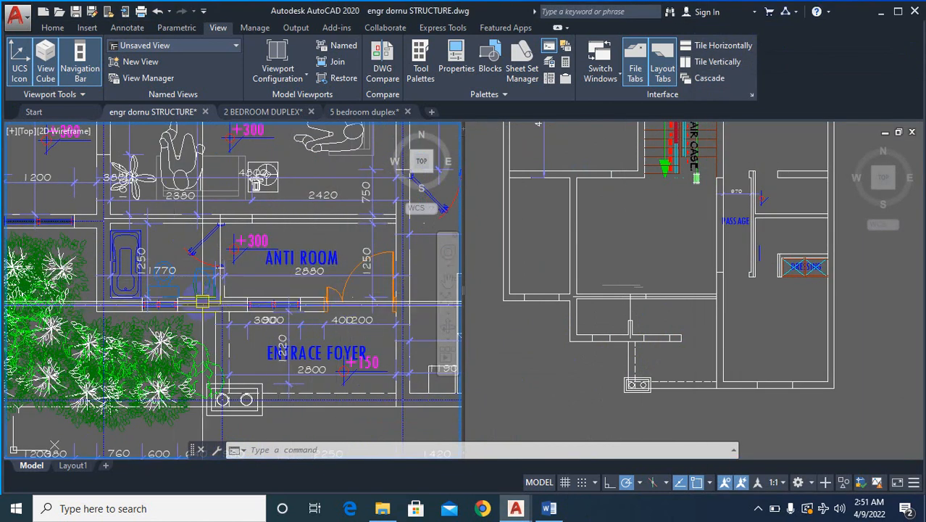
scroll(182, 276, "down", 4)
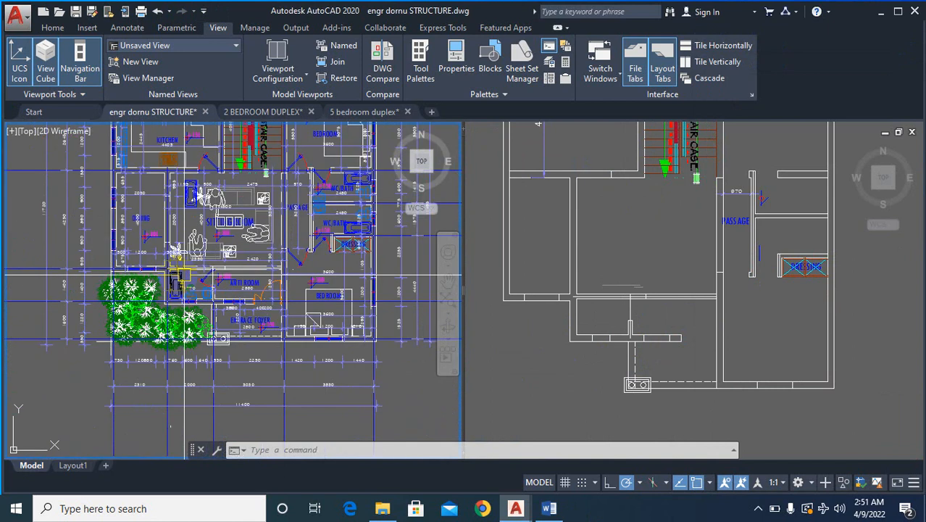
scroll(183, 276, "up", 3)
scroll(183, 276, "down", 3)
- Erase the short partition stub and the wall segments and opening lines between the anti room and entrance foyer in the rebuilt plan
left_click(605, 374)
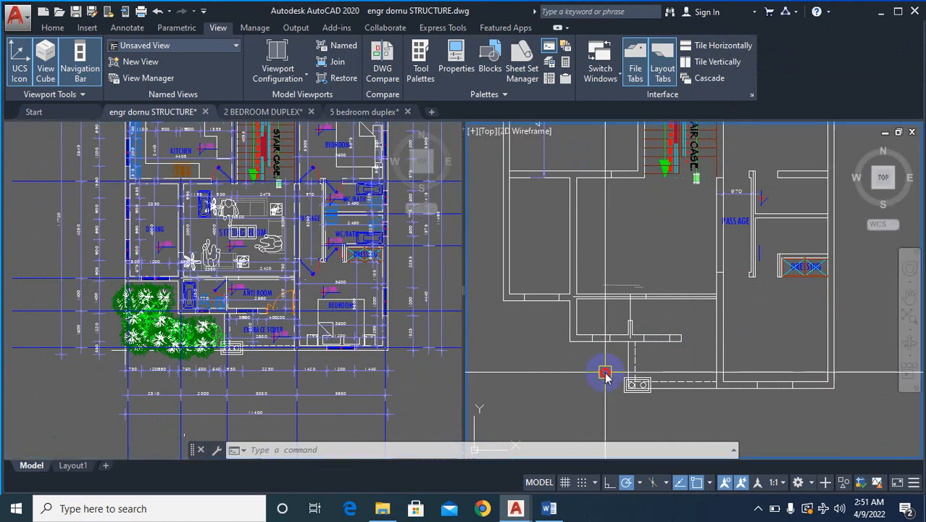
scroll(665, 345, "up", 3)
type("e")
key("Return")
scroll(642, 302, "up", 2)
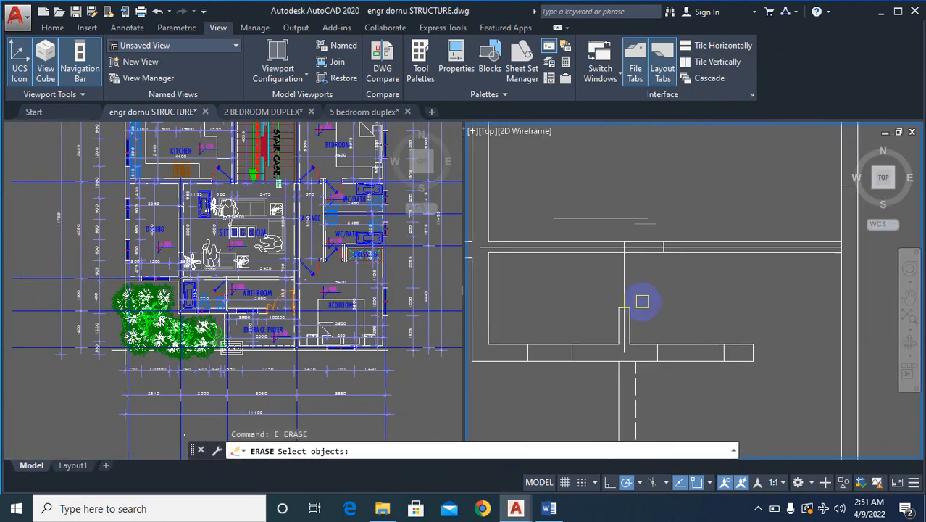
key("Return")
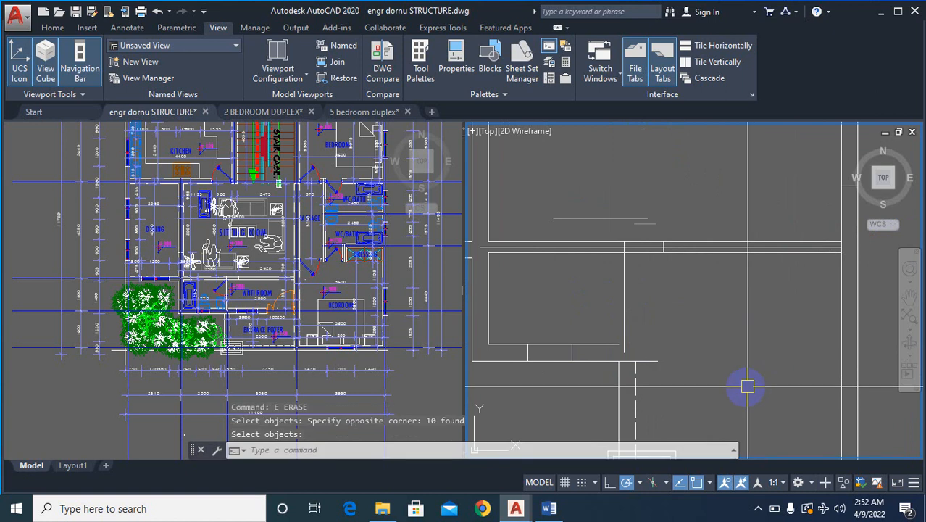
scroll(718, 321, "down", 5)
scroll(689, 337, "up", 5)
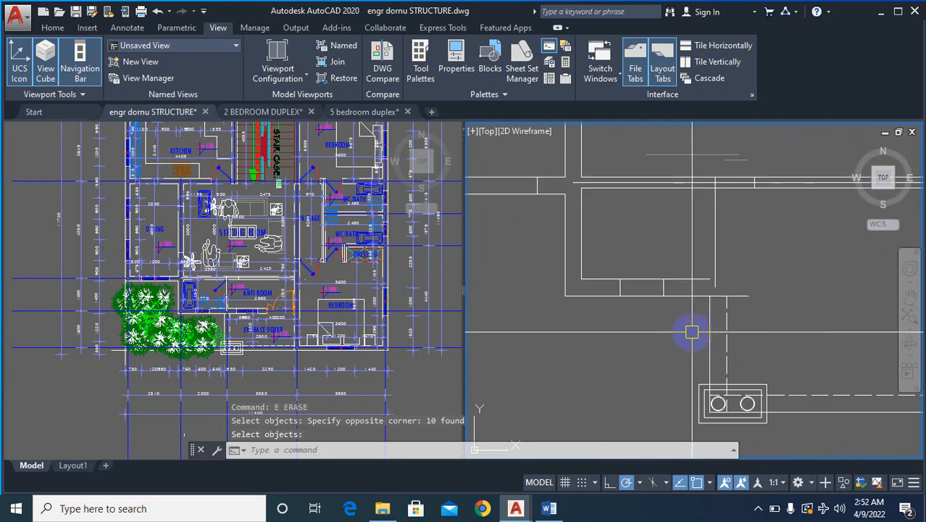
- Fillet the anti room's outer wall line with the entrance foyer's solid side line to close the outer corner in the rebuilt plan
type("f")
key("Return")
left_click(687, 298)
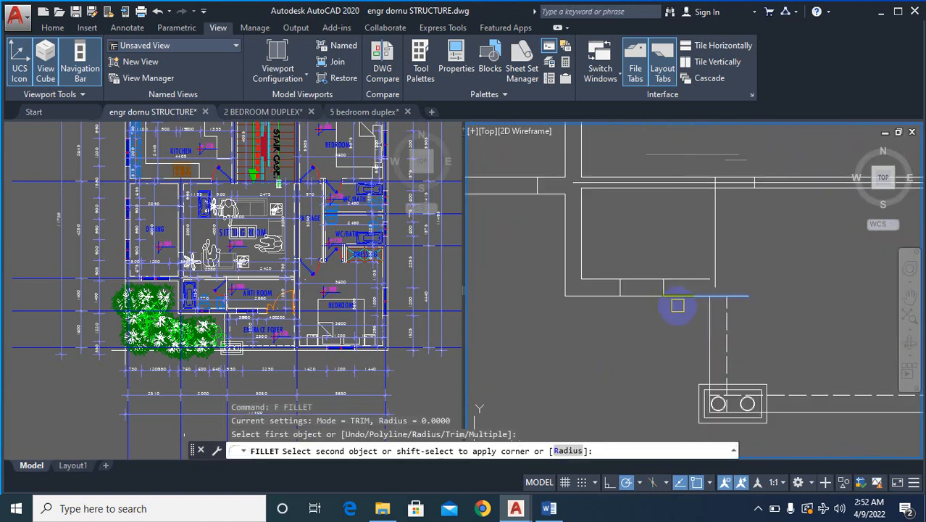
left_click(737, 322)
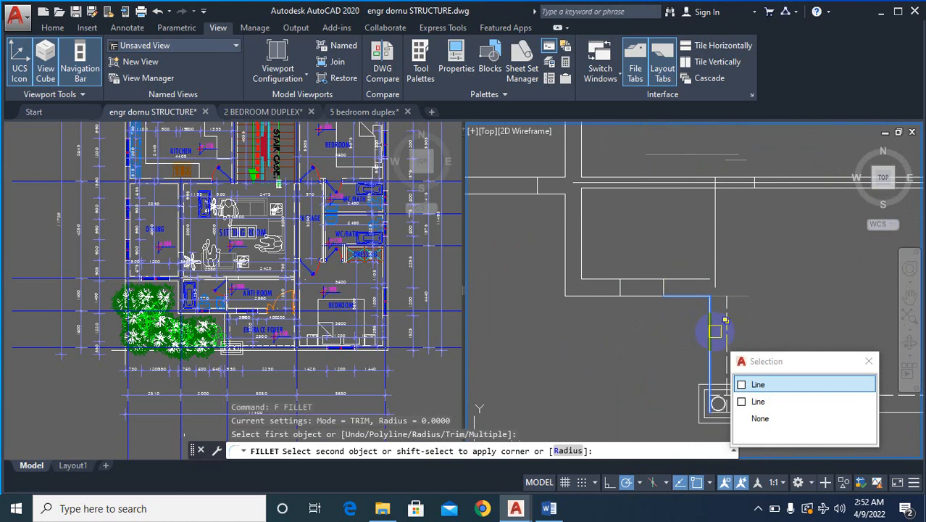
key("Escape")
key("Escape")
- Fillet the anti room's inner wall line with the foyer's dashed side line to close the inner corner
type("f")
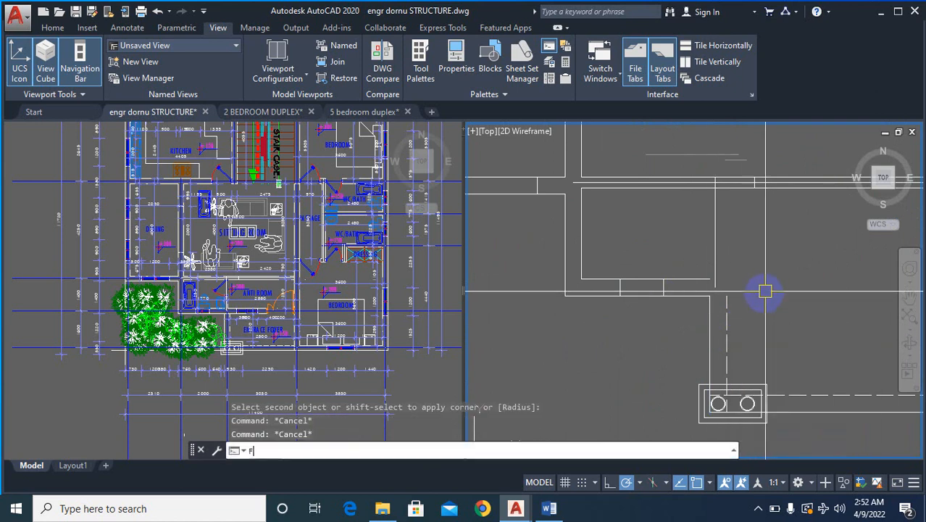
key("Return")
left_click(684, 279)
left_click(728, 327)
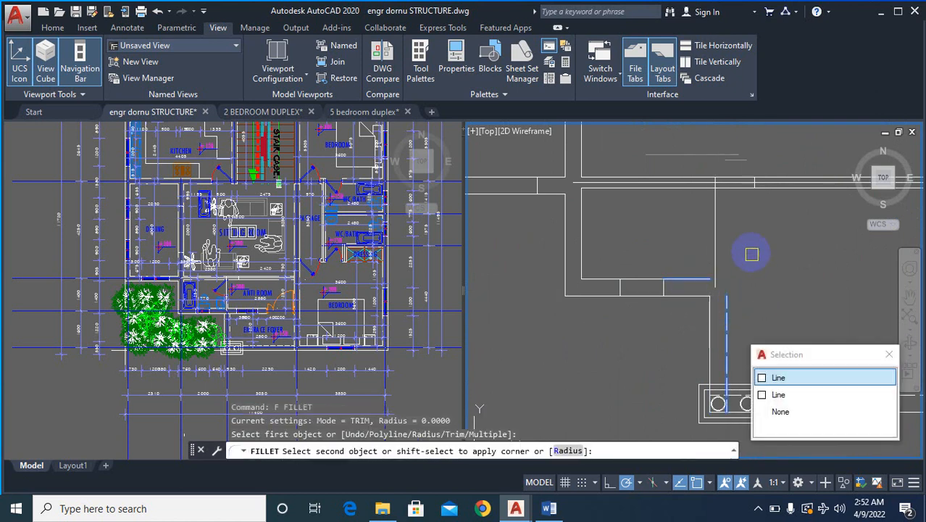
key("Escape")
left_click(729, 317)
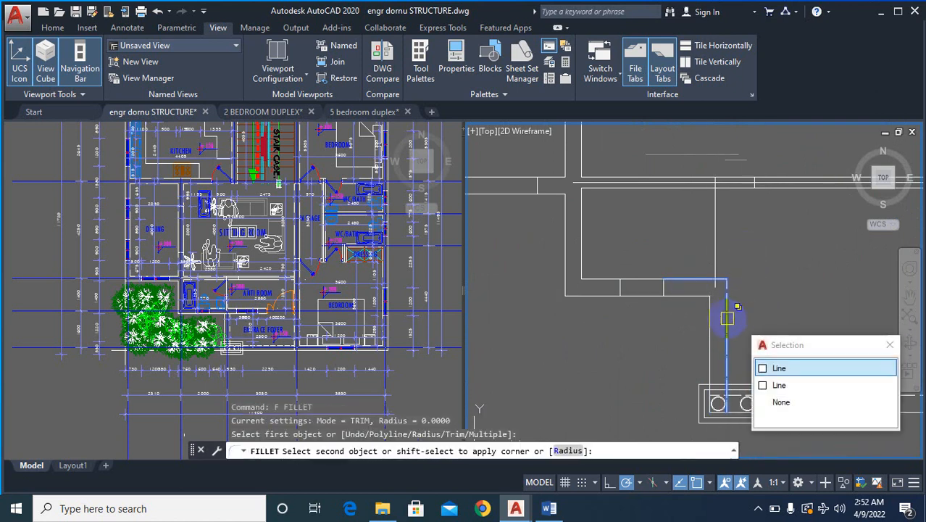
key("Escape")
key("Escape")
key("Escape")
- Erase the leftover vertical partition line crossing the anti room in the rebuilt plan
type("e")
key("Return")
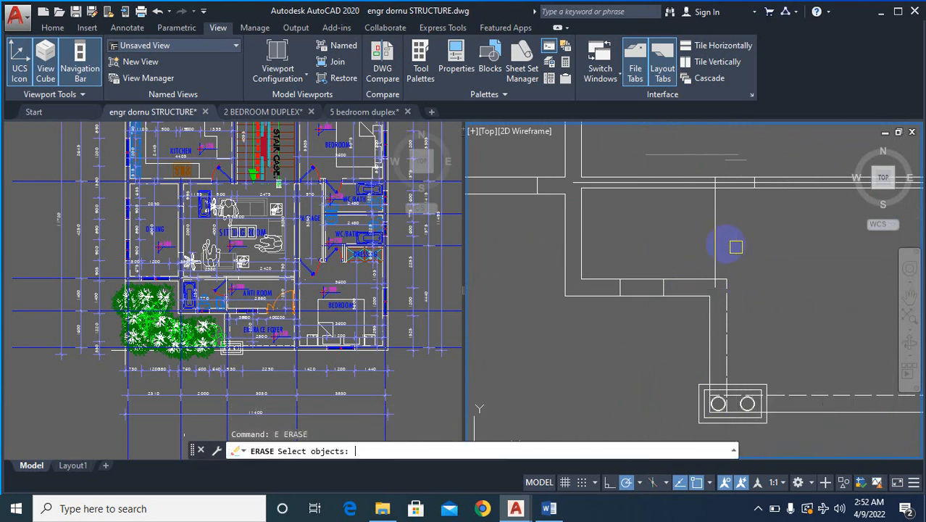
left_click(719, 234)
key("Return")
- Erase the horizontal wall lines and opening lines between the sitting room and anti room in the rebuilt plan
scroll(714, 310, "down", 5)
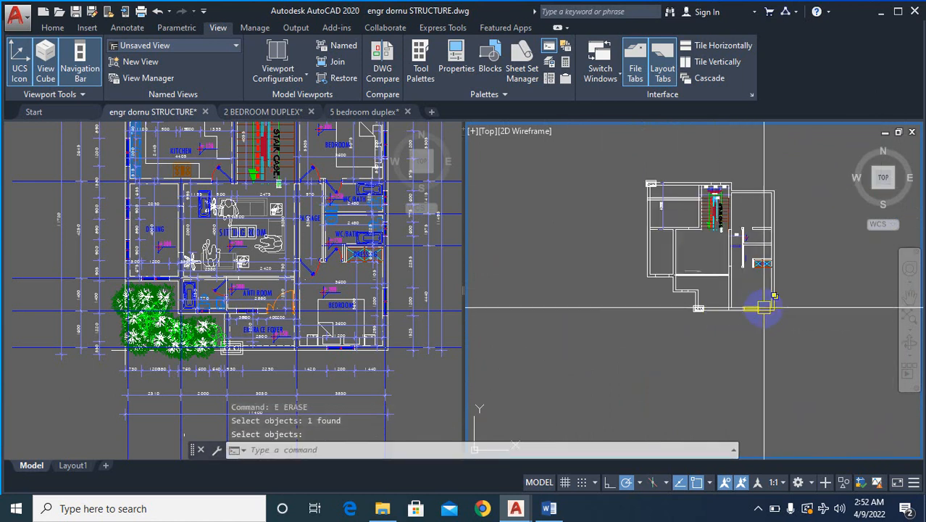
scroll(764, 307, "up", 5)
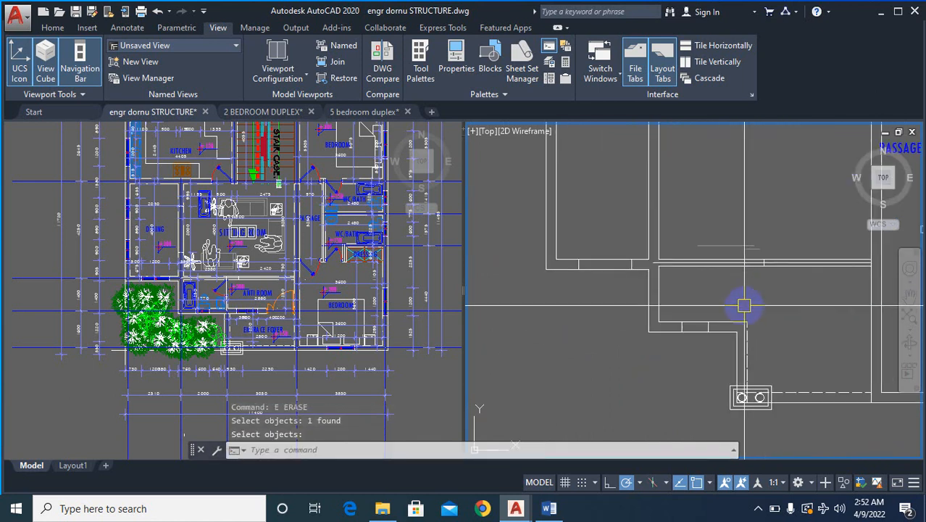
scroll(743, 305, "down", 3)
scroll(745, 298, "up", 3)
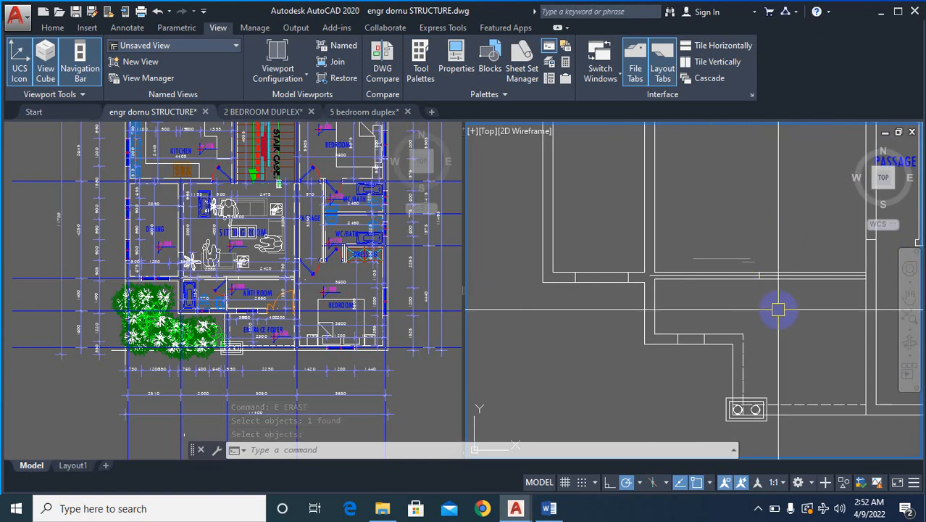
type("e")
key("Return")
left_click(795, 348)
left_click(722, 238)
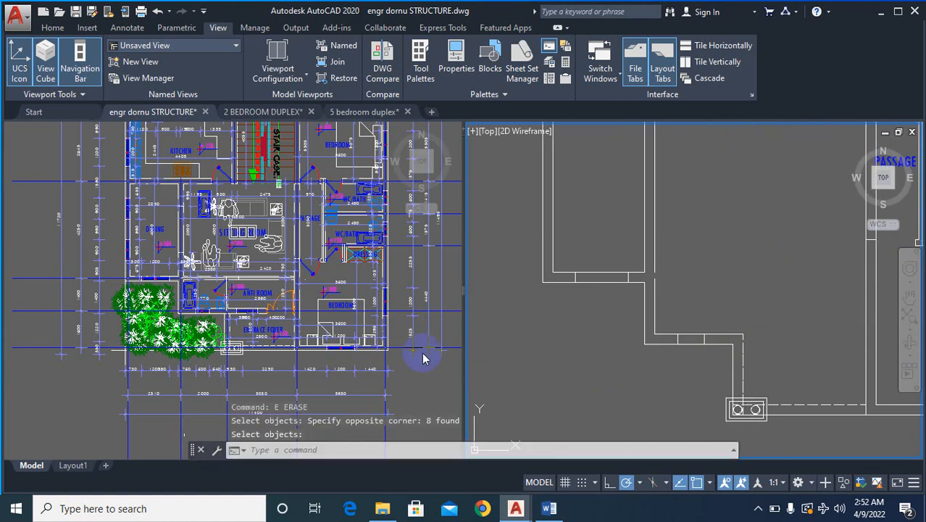
- Check the cleared sitting room and anti room area of the rebuilt plan against the original ground-floor plan
scroll(326, 366, "down", 2)
scroll(308, 371, "up", 6)
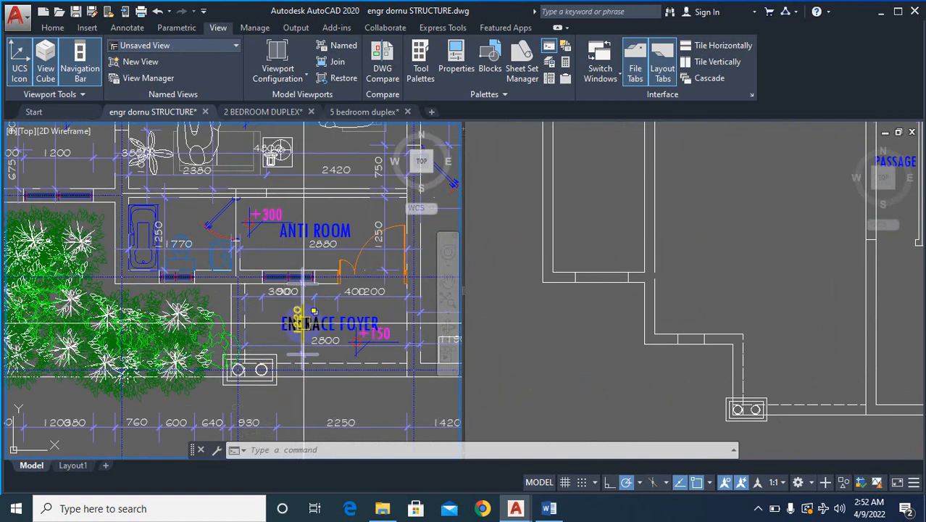
scroll(319, 322, "down", 8)
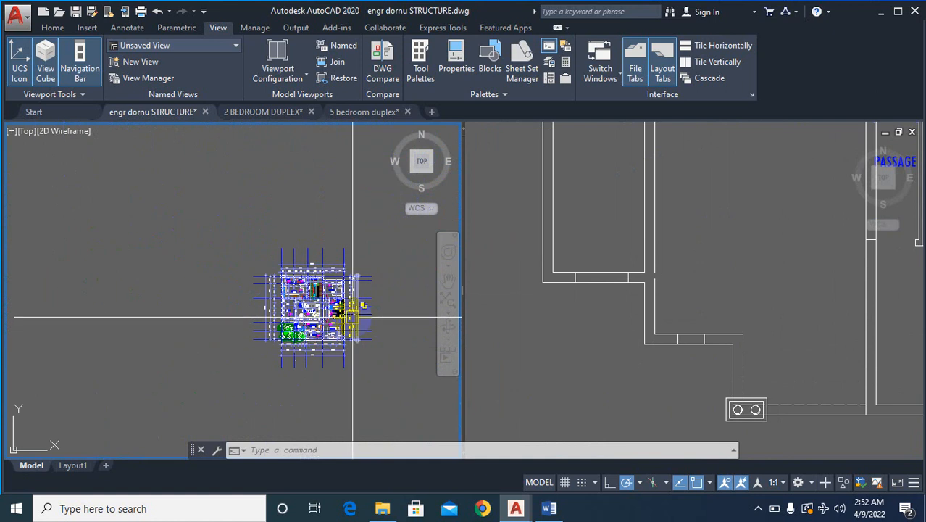
scroll(353, 317, "up", 4)
scroll(720, 331, "down", 8)
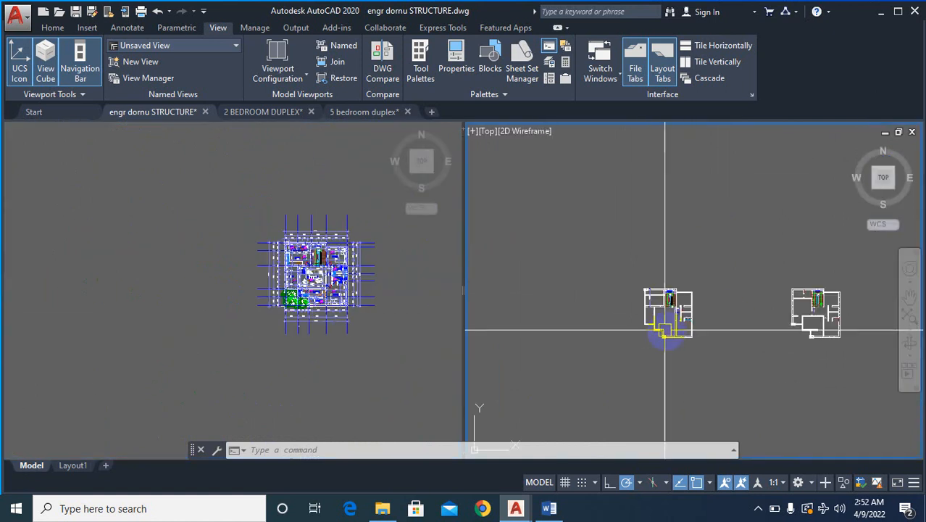
scroll(697, 324, "up", 10)
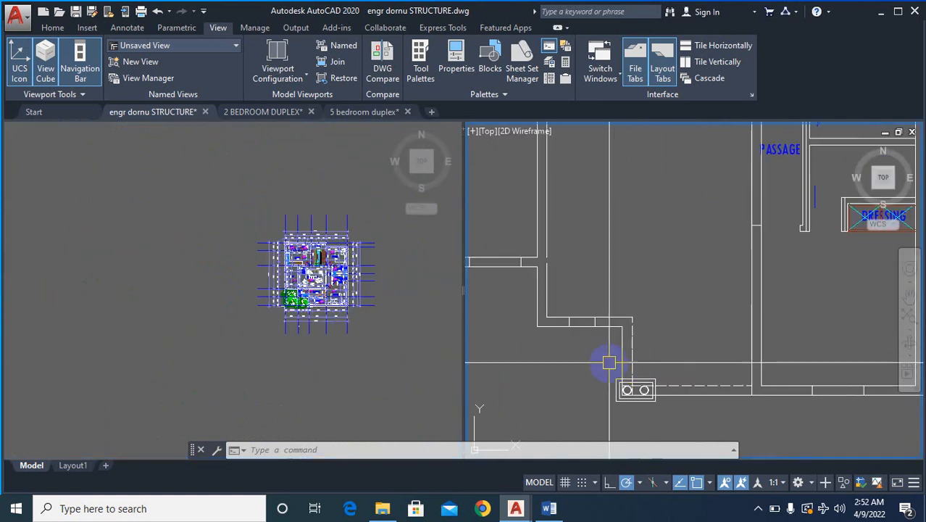
scroll(634, 344, "down", 4)
scroll(623, 330, "up", 2)
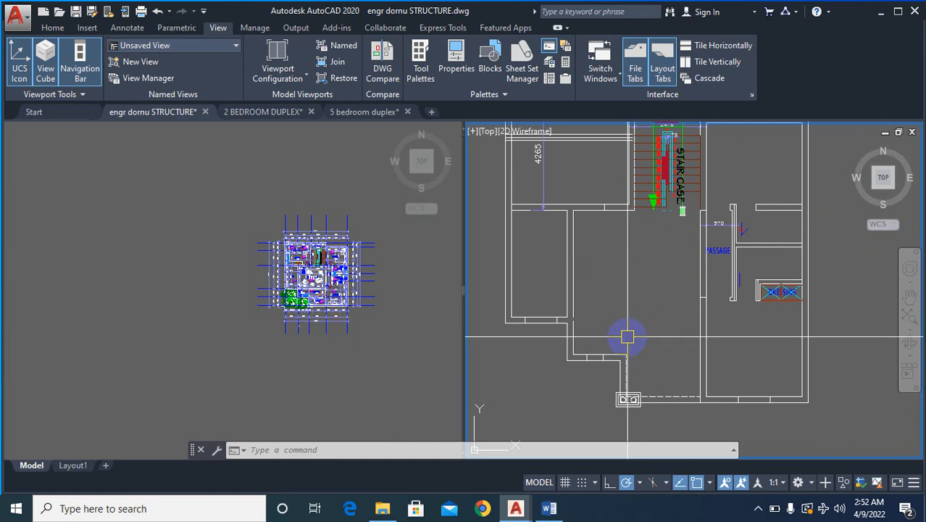
- Extend the dining room's lower wall lines across the sitting room to the passage wall line in the rebuilt plan
type("EX")
key("Return")
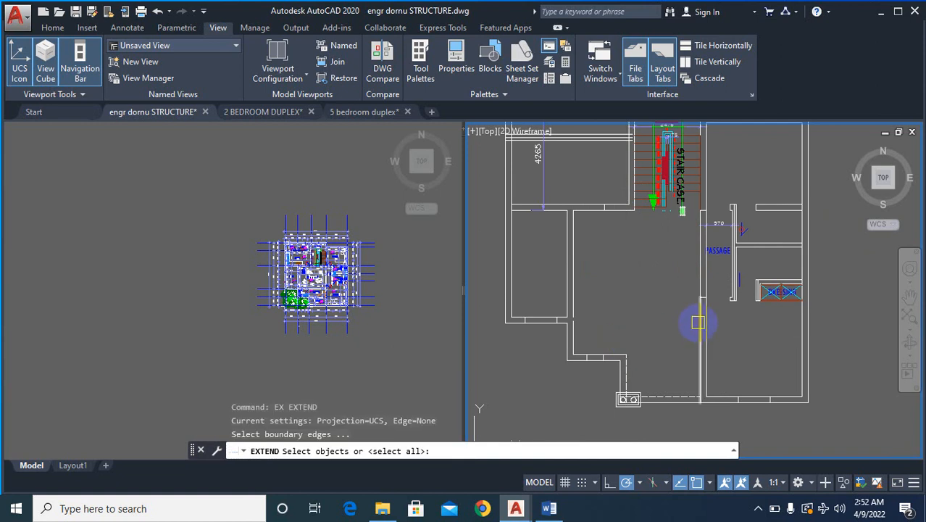
left_click(698, 324)
key("Return")
scroll(562, 333, "up", 5)
left_click(586, 313)
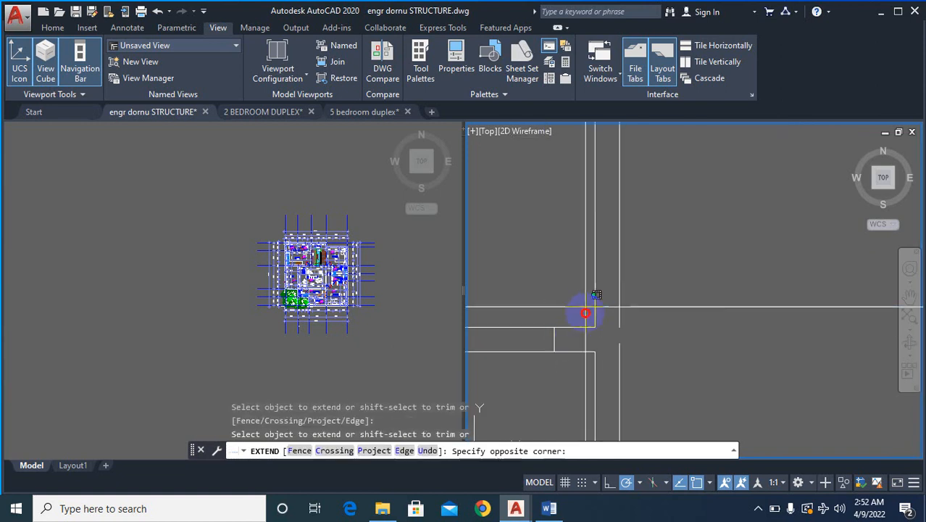
left_click(560, 382)
scroll(534, 329, "down", 6)
key("Escape")
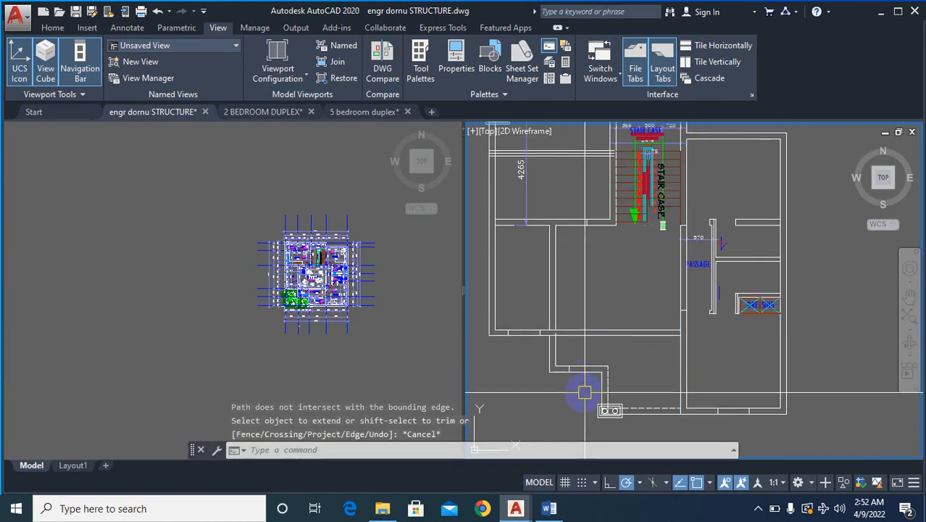
- Examine the walls, window and door openings between the anti room and entrance foyer in the original ground-floor plan
left_click(326, 357)
scroll(337, 356, "up", 8)
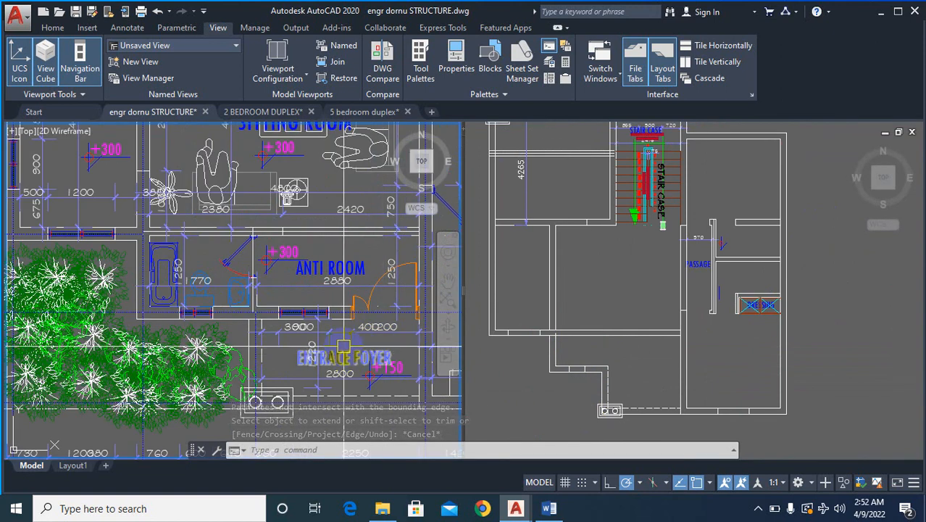
scroll(281, 334, "down", 3)
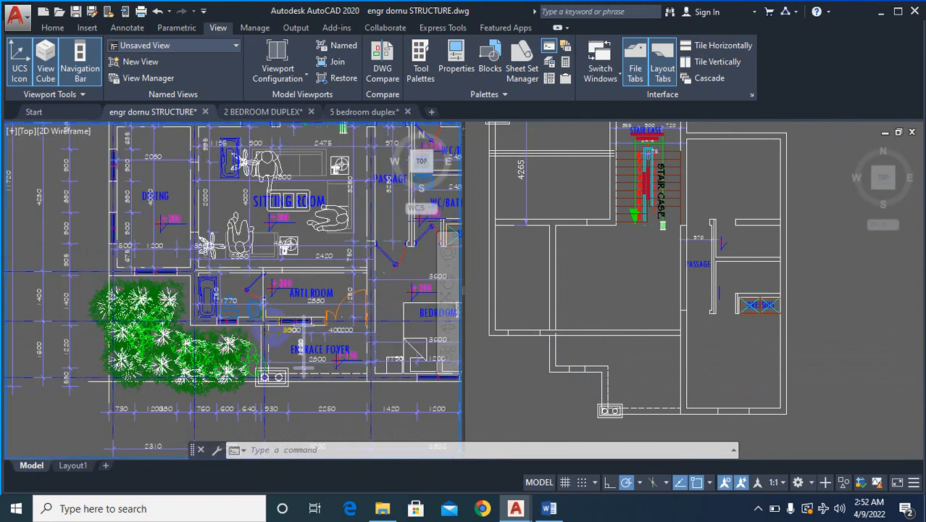
scroll(326, 360, "up", 5)
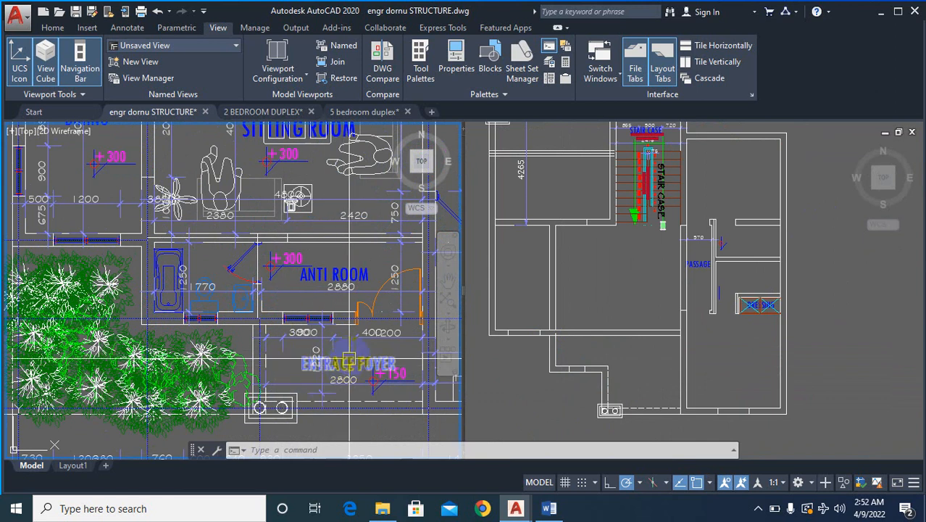
scroll(349, 360, "up", 3)
scroll(326, 357, "down", 3)
scroll(304, 352, "up", 3)
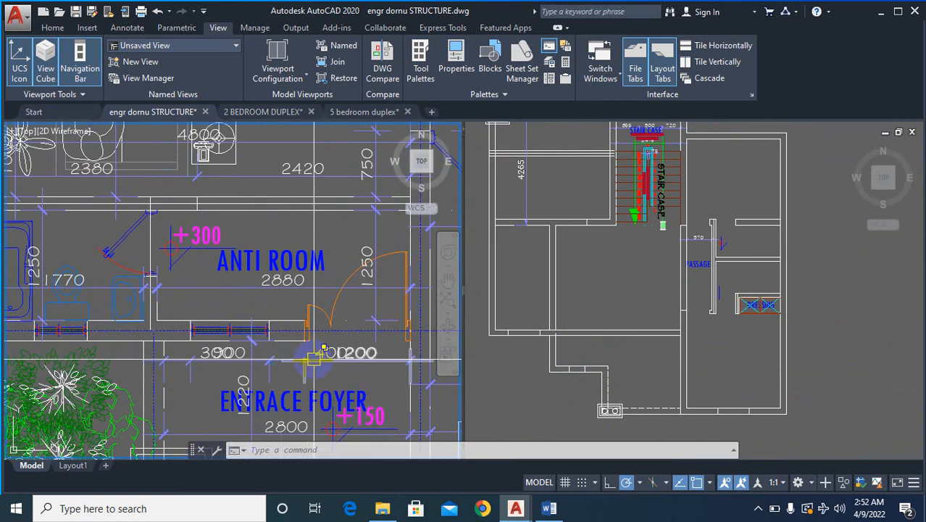
scroll(287, 332, "down", 2)
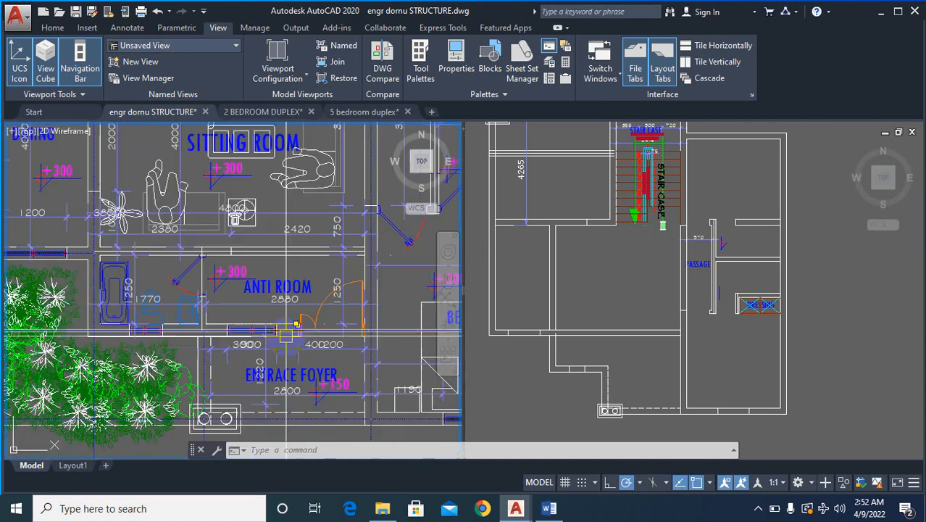
scroll(285, 334, "up", 2)
scroll(237, 343, "down", 2)
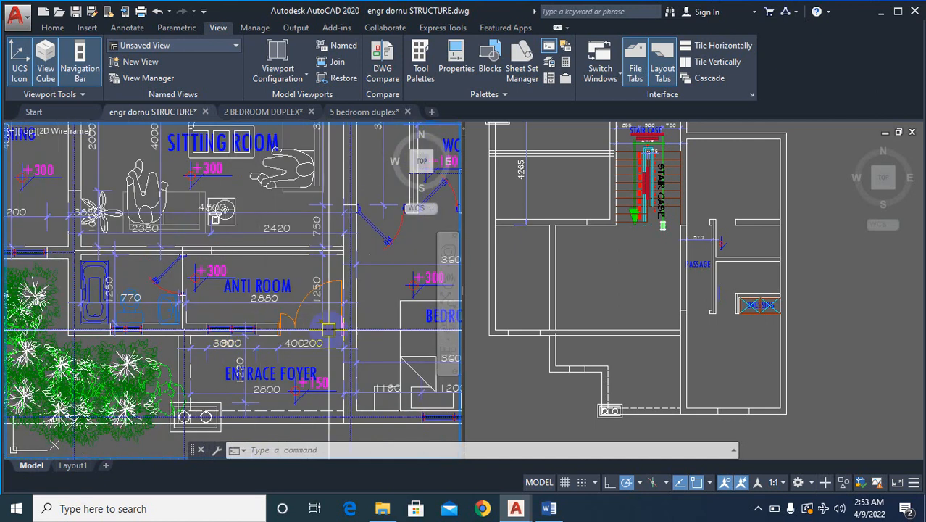
scroll(369, 332, "down", 2)
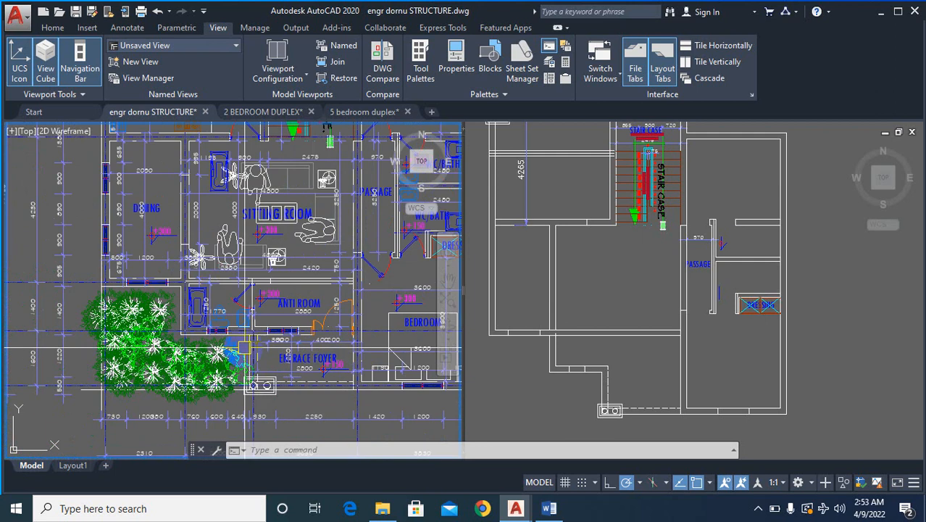
scroll(210, 318, "up", 2)
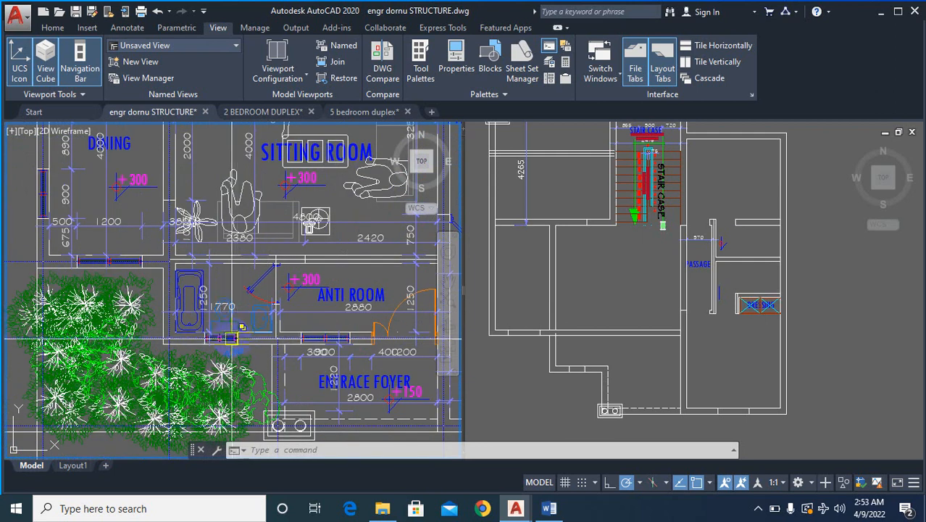
- Compare the original sitting room and anti room dividing wall with the upper floor's family living room and balcony walls
left_click(617, 384)
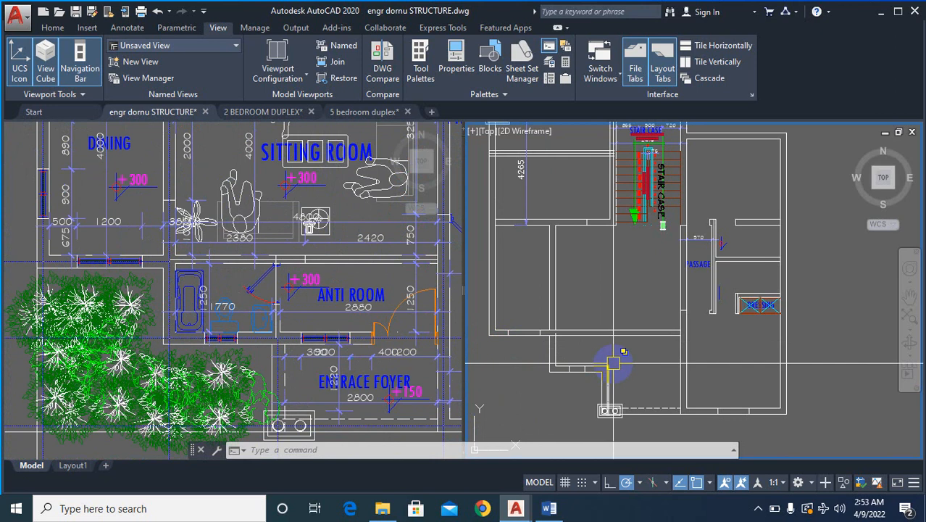
left_click(310, 341)
scroll(332, 378, "up", 5)
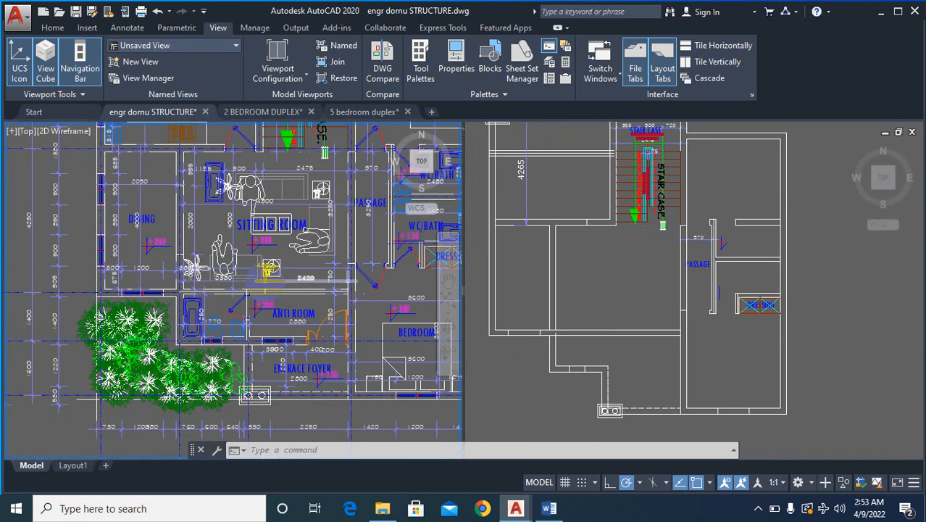
scroll(295, 329, "up", 2)
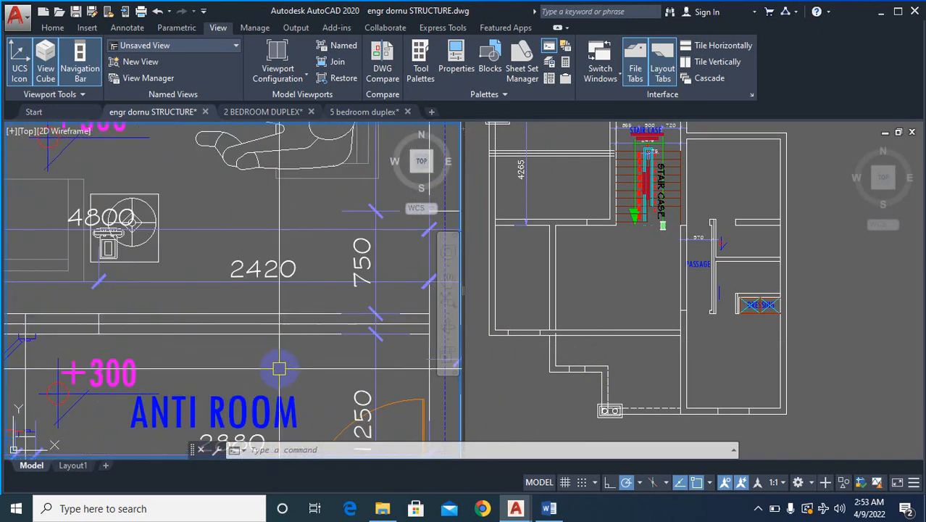
scroll(311, 353, "down", 3)
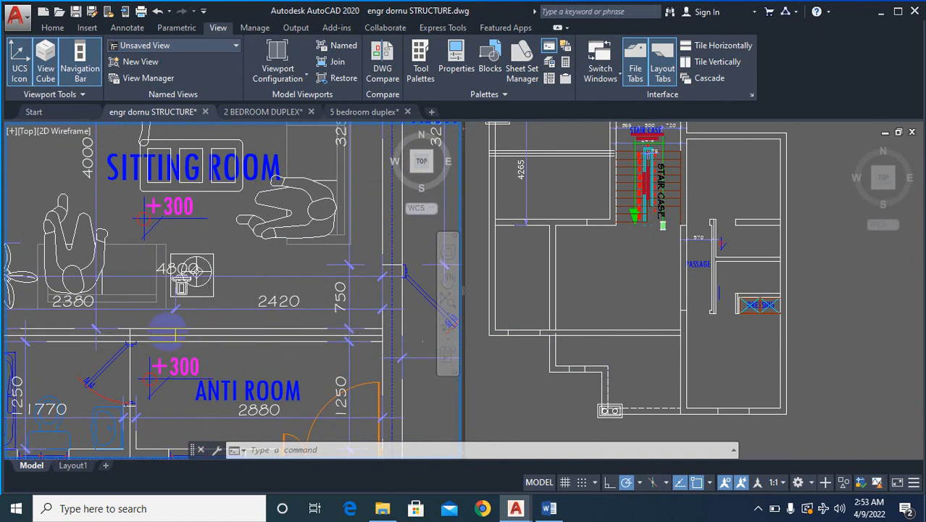
scroll(174, 333, "down", 10)
scroll(192, 341, "up", 10)
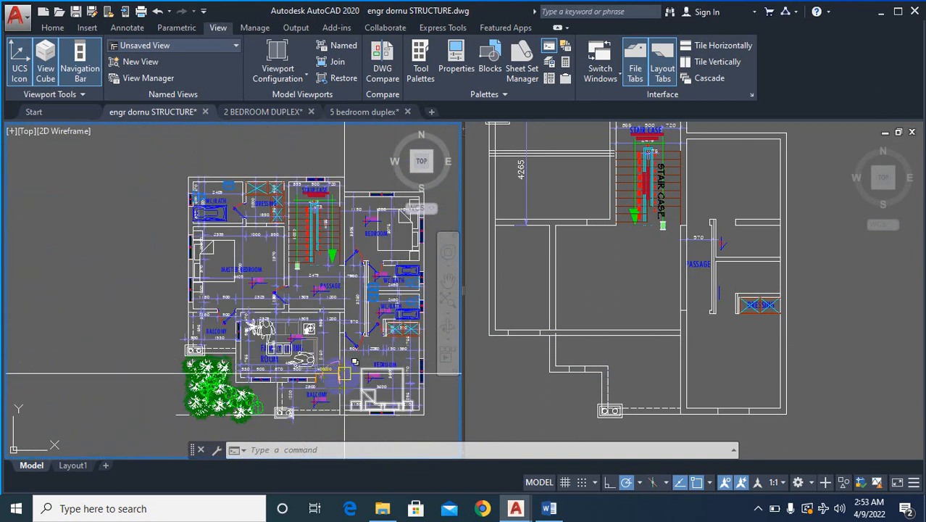
scroll(348, 390, "down", 2)
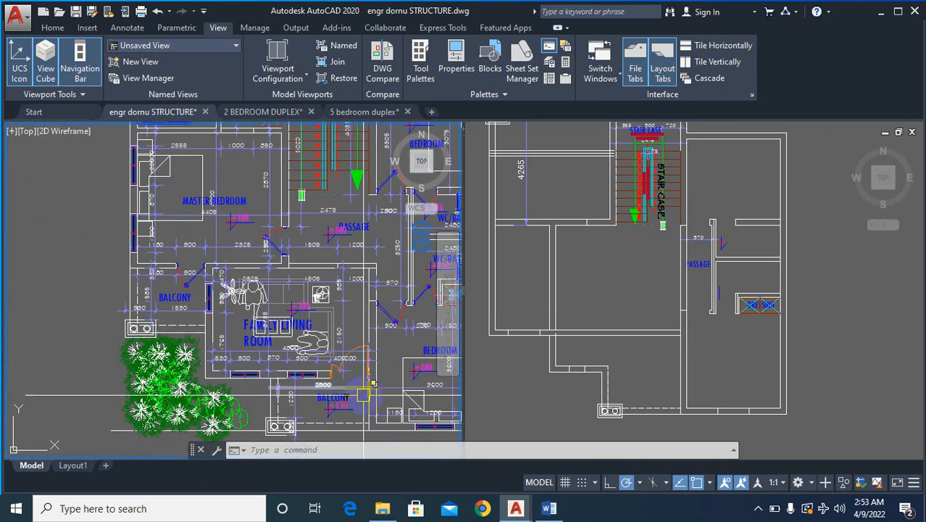
scroll(403, 356, "down", 7)
scroll(99, 381, "up", 8)
middle_click_drag(49, 352, 96, 311)
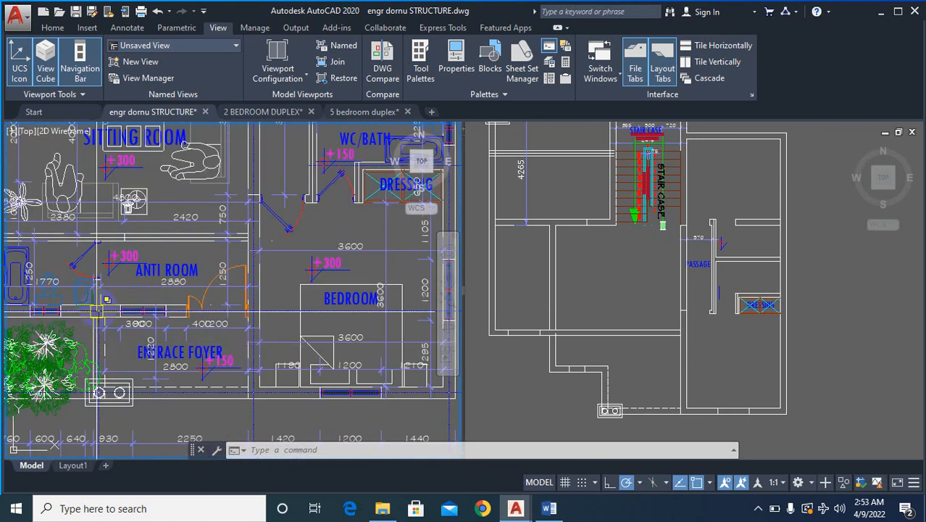
scroll(154, 261, "down", 2)
scroll(197, 260, "up", 6)
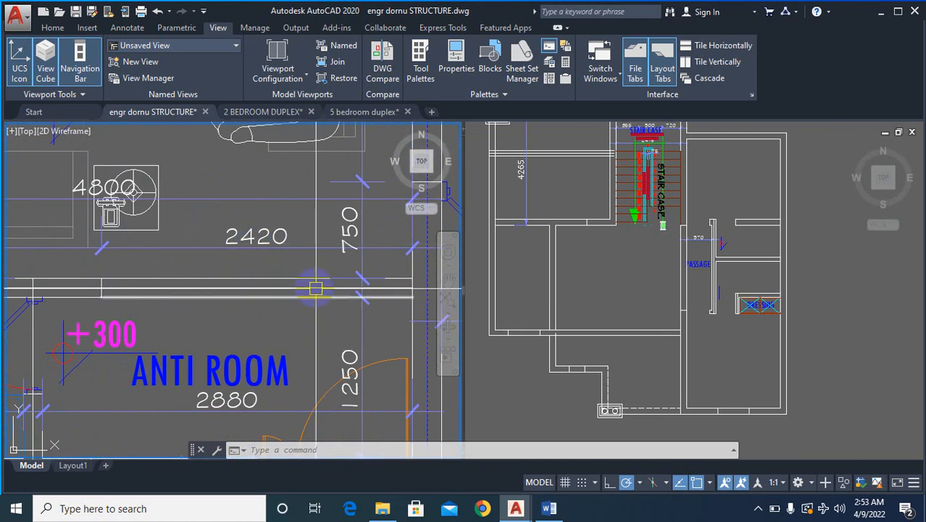
scroll(307, 298, "down", 4)
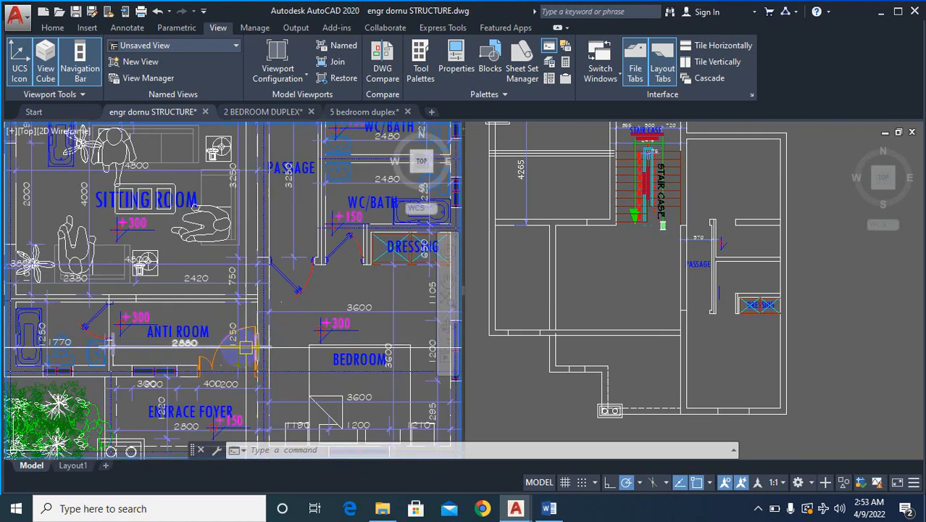
- Examine the dividing wall and front door opening around the anti room in the original ground-floor plan
scroll(177, 310, "up", 2)
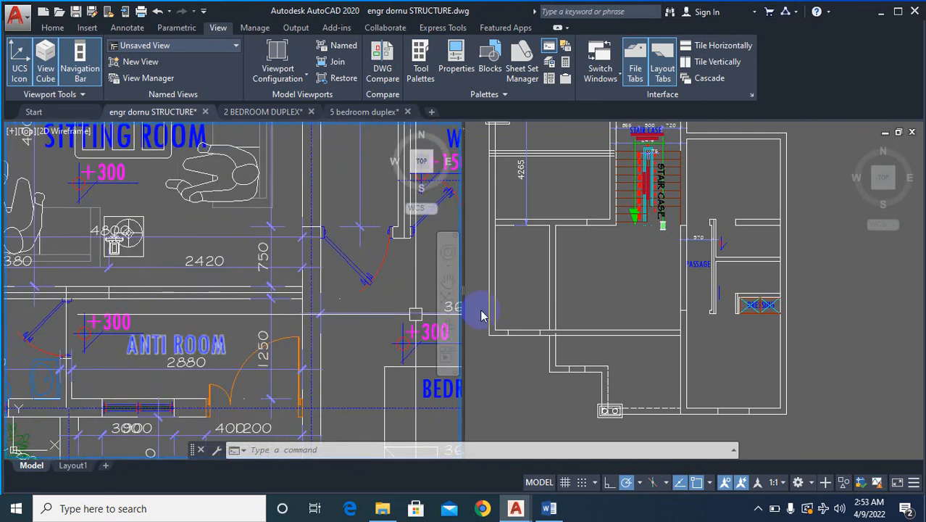
scroll(257, 290, "down", 2)
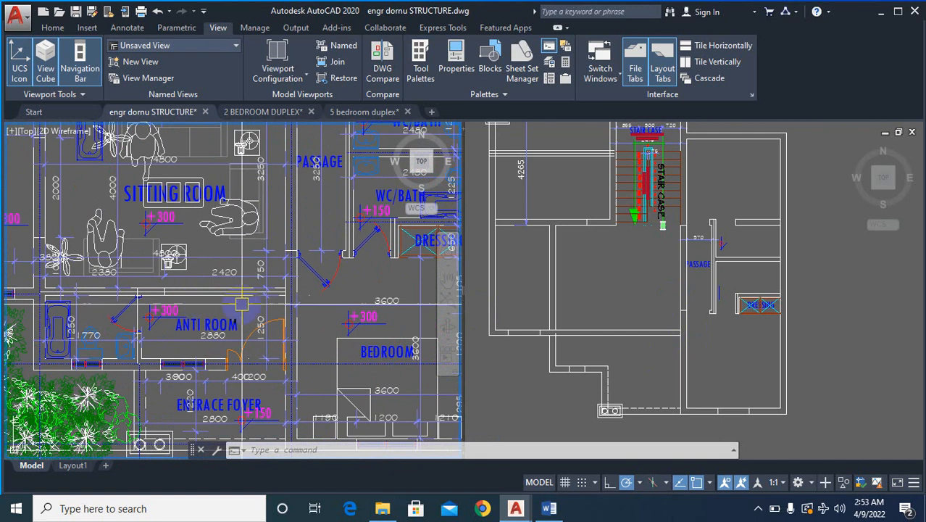
scroll(241, 303, "down", 2)
scroll(182, 300, "up", 2)
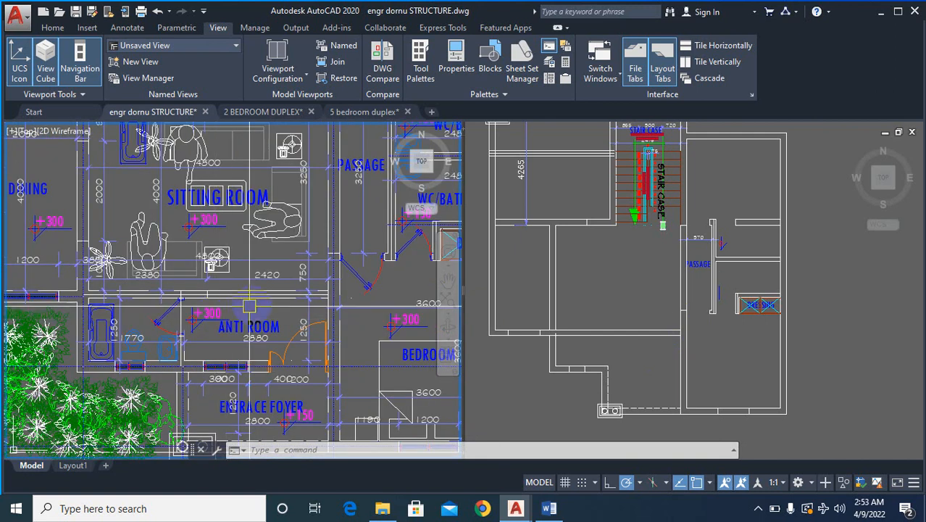
scroll(286, 327, "up", 2)
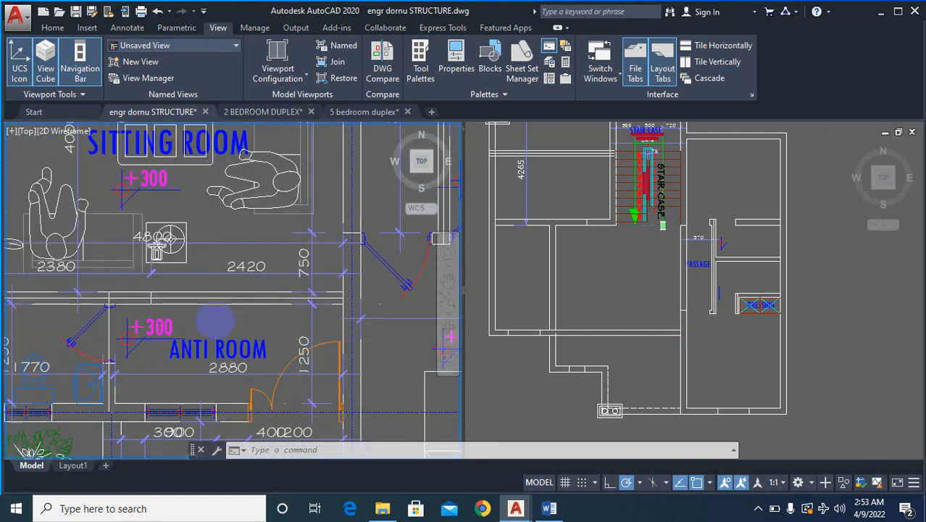
scroll(215, 320, "down", 2)
scroll(239, 299, "up", 2)
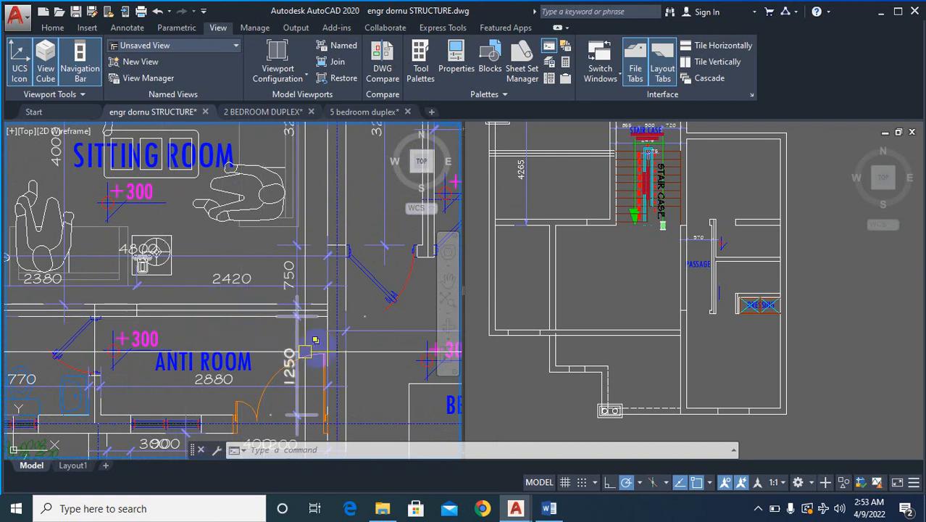
- Extend the outer line of the anti room's front wall to the passage-side wall line in the rebuilt plan
left_click(604, 315)
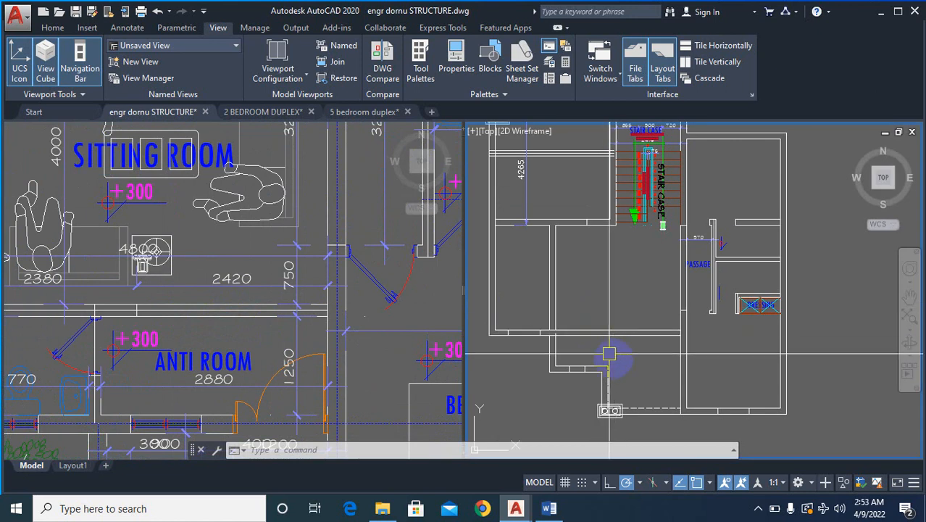
type("ex")
key("Return")
left_click(681, 374)
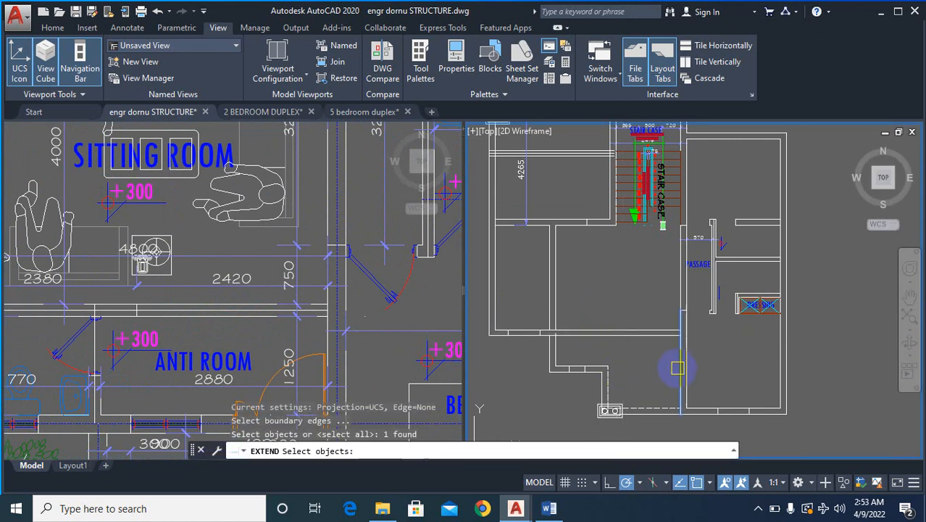
scroll(536, 390, "up", 2)
scroll(538, 390, "up", 2)
key("Return")
left_click(691, 369)
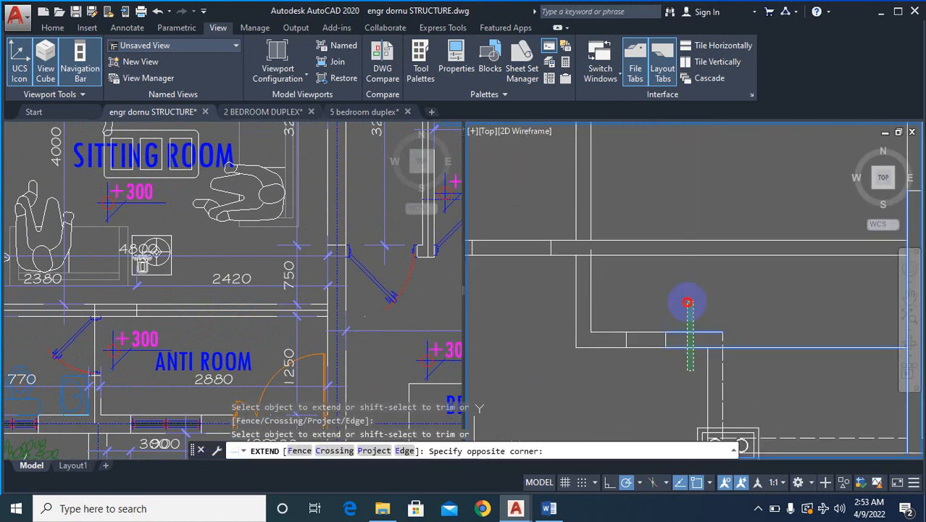
scroll(654, 336, "down", 7)
scroll(707, 343, "up", 5)
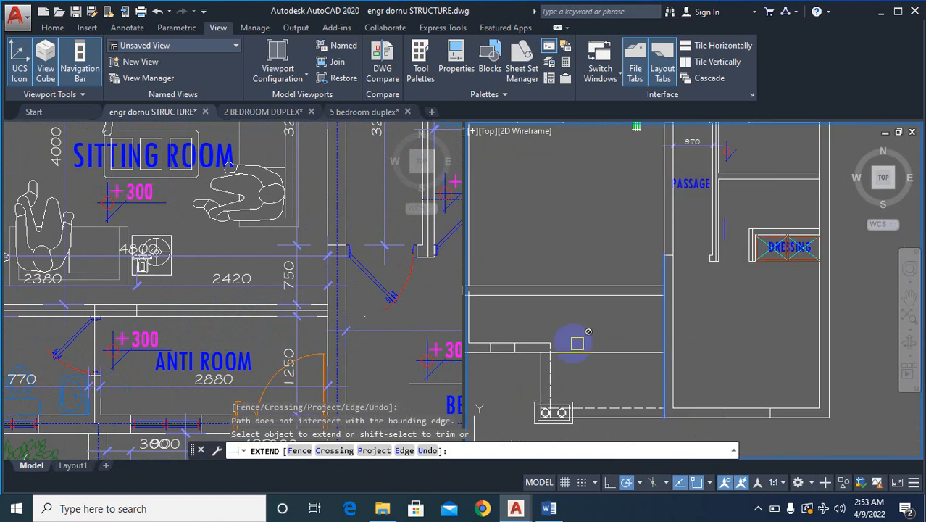
scroll(509, 342, "up", 2)
key("Escape")
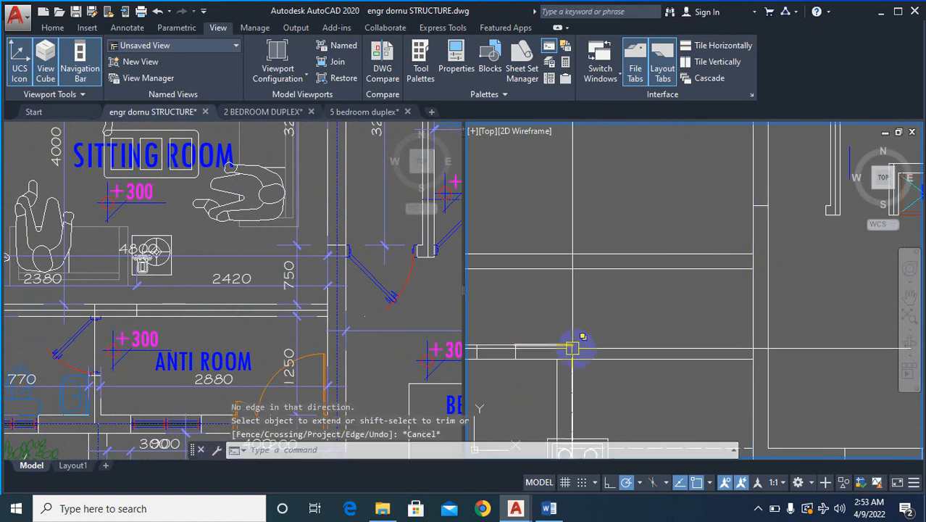
- Extend the inner line of the anti room's front wall to the same passage-side wall line
type("ex")
key("Return")
right_click(582, 328)
right_click(582, 329)
left_click(554, 348)
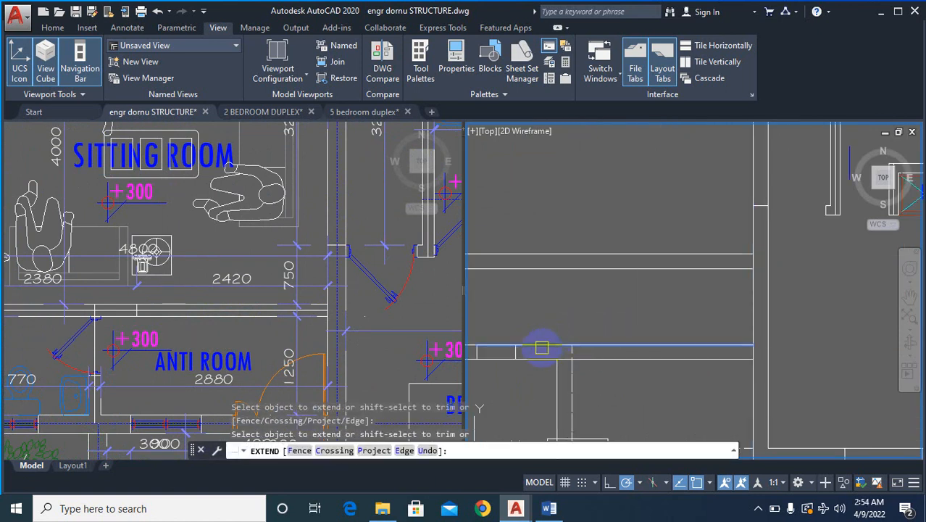
scroll(747, 349, "down", 5)
key("Escape")
scroll(616, 317, "up", 5)
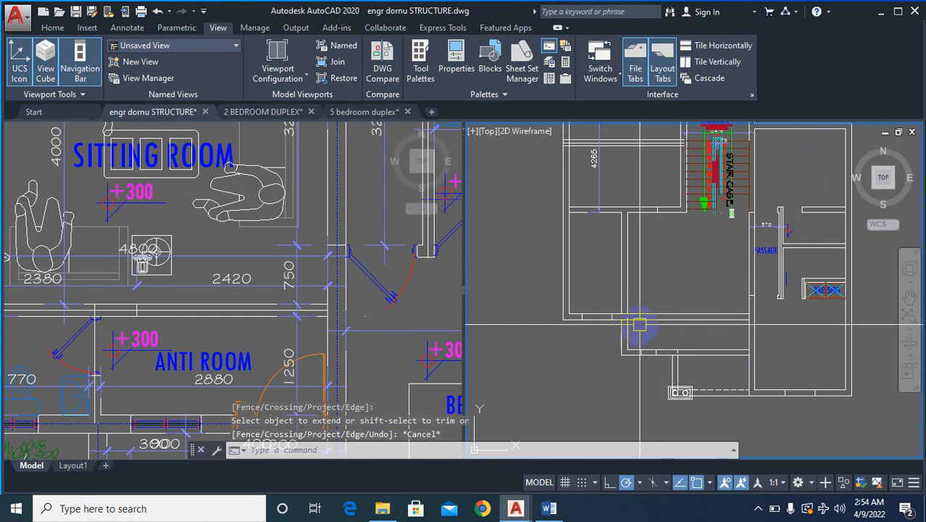
scroll(611, 317, "up", 3)
type("f")
key("Return")
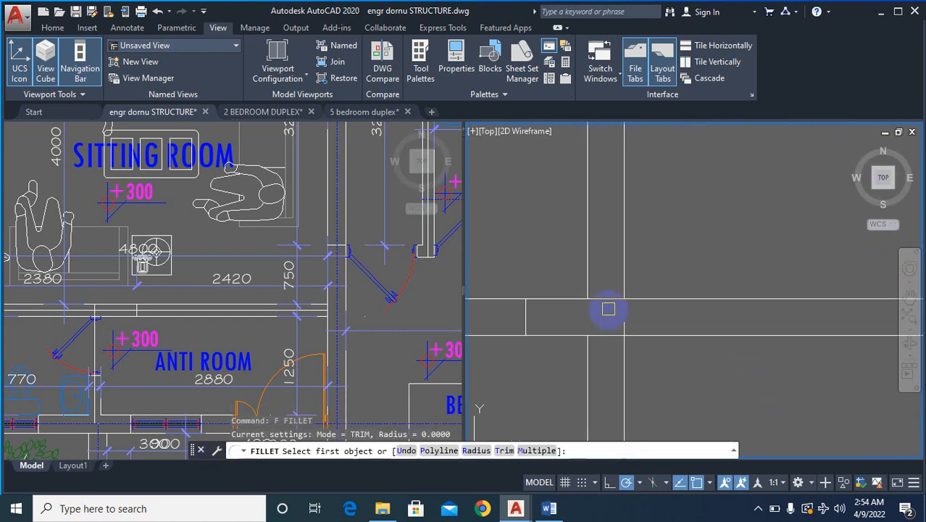
left_click(611, 299)
left_click(591, 258)
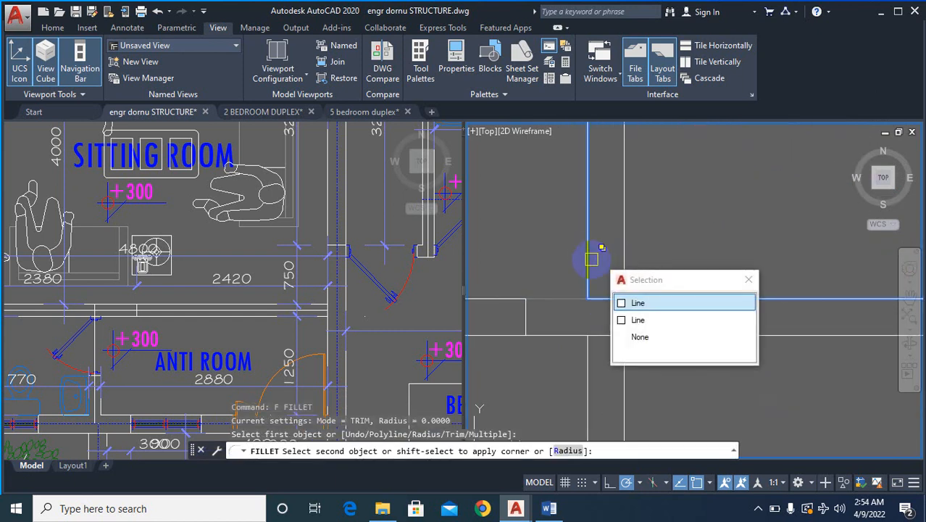
key("Escape")
- Trim away both dividing wall lines between the sitting room and anti room in the rebuilt plan
scroll(686, 217, "down", 5)
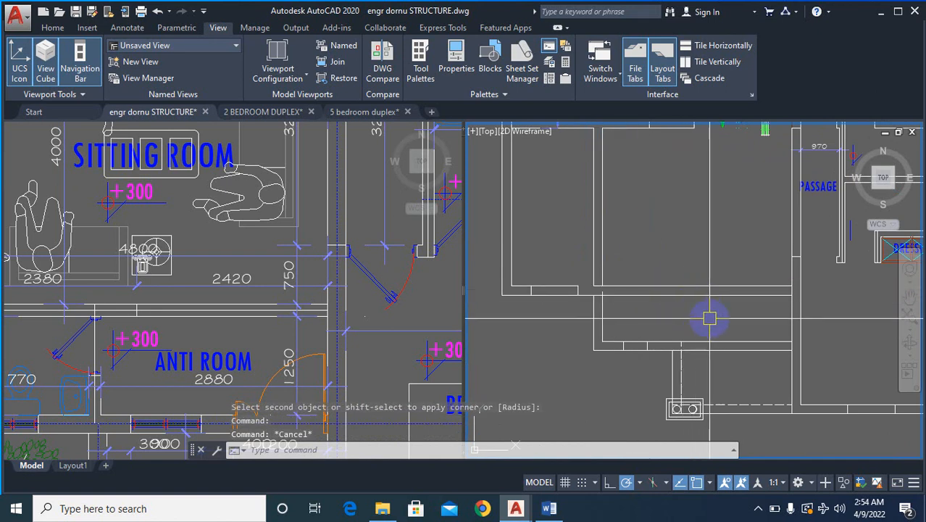
type("tr")
key("Return")
left_click(654, 250)
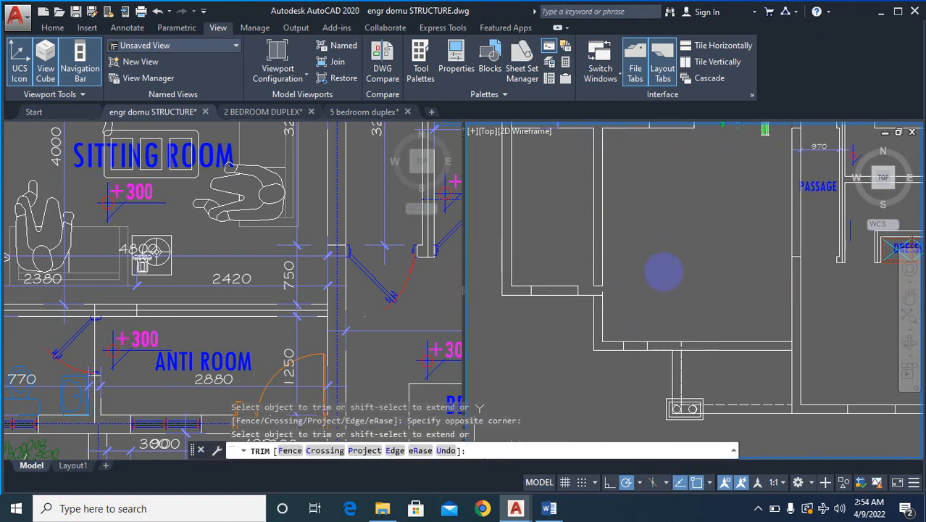
key("Escape")
scroll(664, 272, "down", 5)
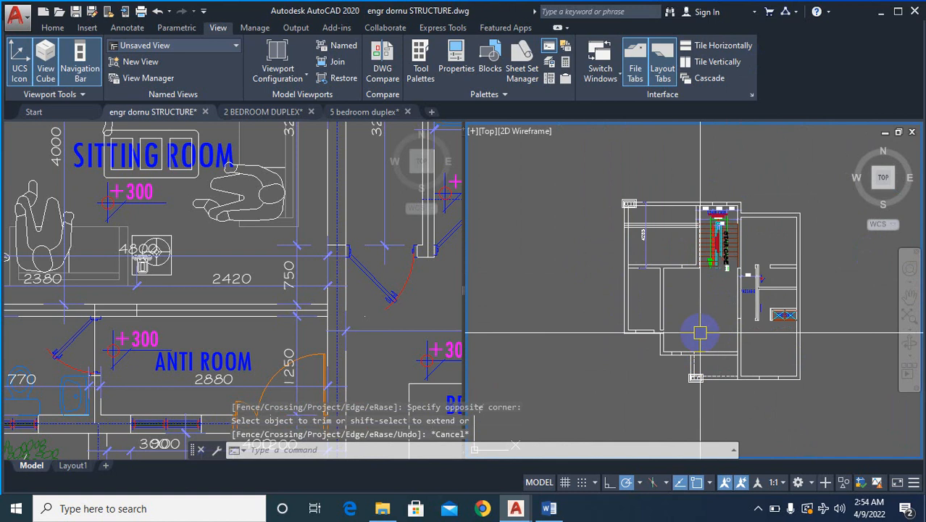
- Compare the original anti room, bathroom and entrance foyer layout with the merged room in the rebuilt plan
left_click(404, 346)
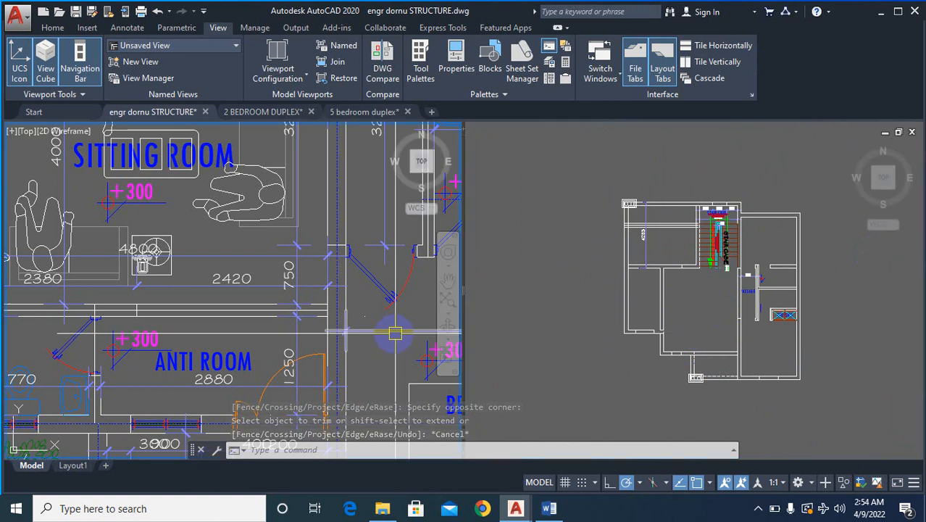
scroll(366, 290, "down", 5)
scroll(295, 332, "up", 2)
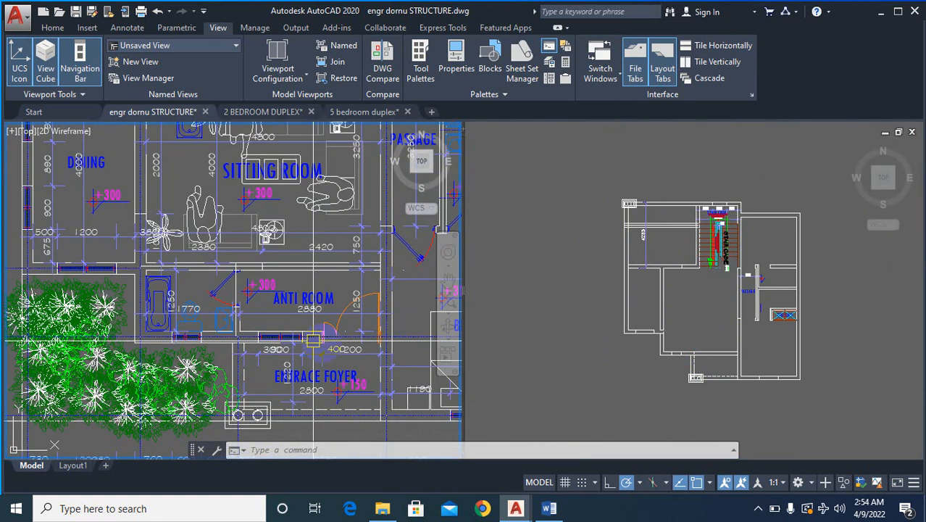
left_click(681, 330)
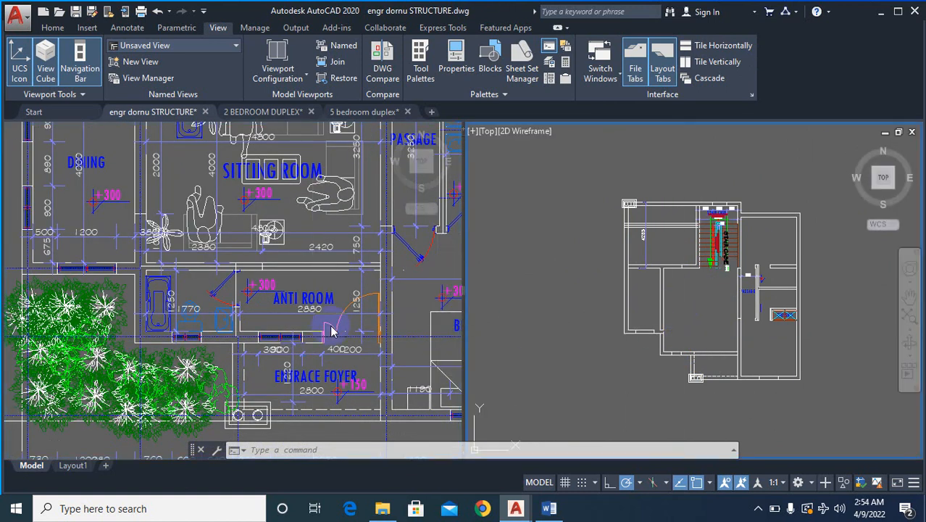
left_click(293, 329)
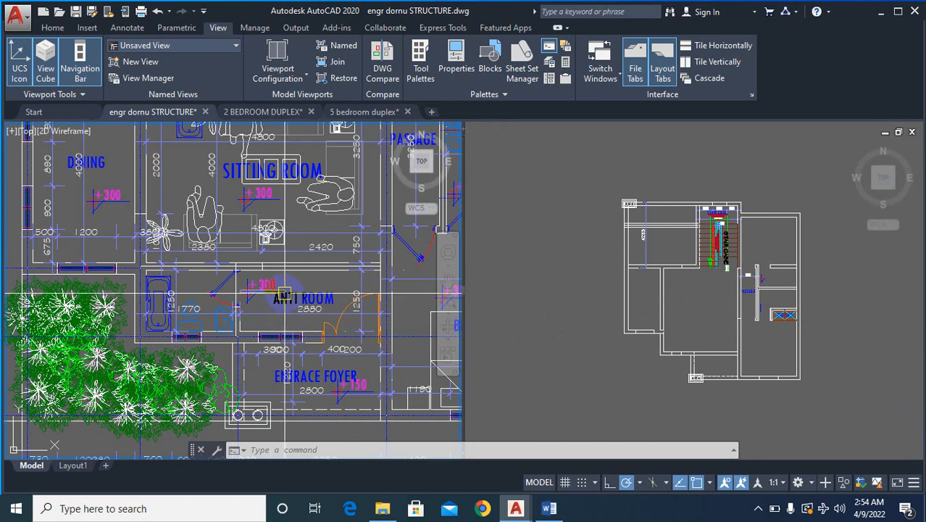
scroll(242, 268, "up", 2)
scroll(232, 279, "down", 4)
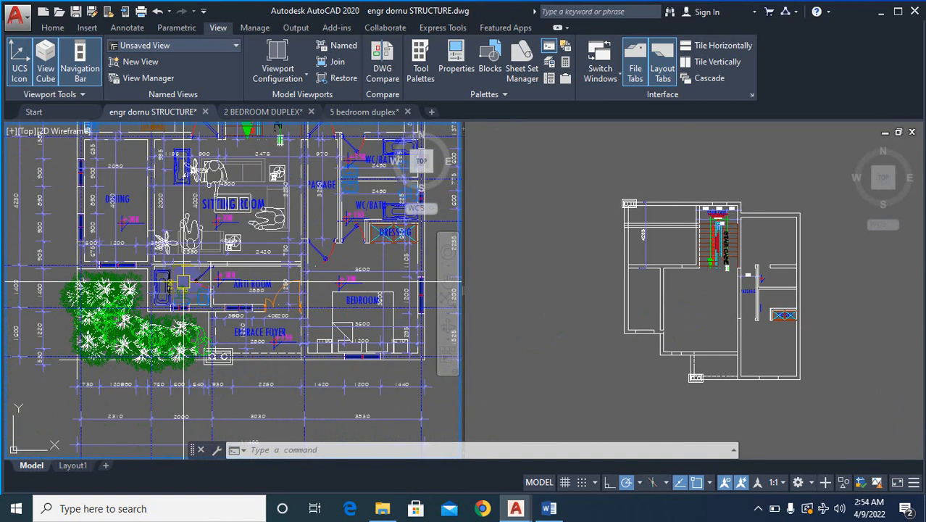
scroll(226, 283, "up", 3)
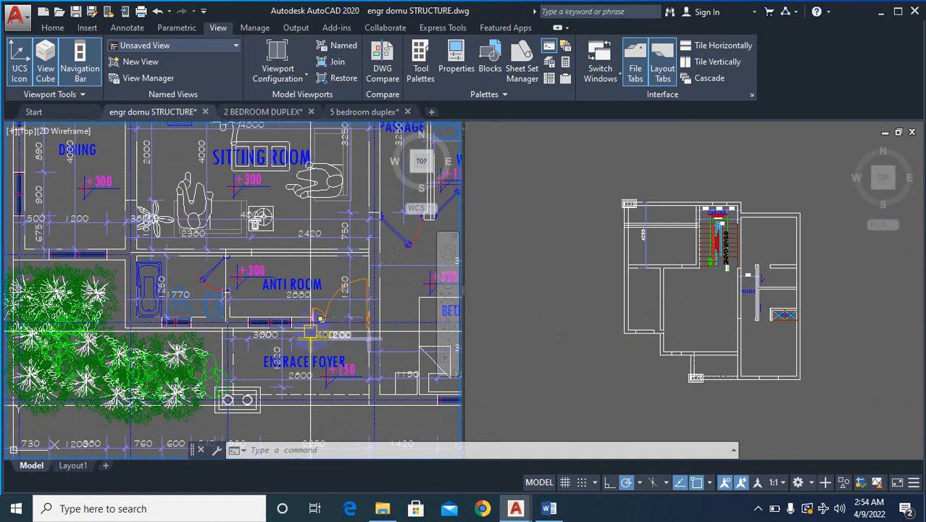
scroll(321, 324, "down", 2)
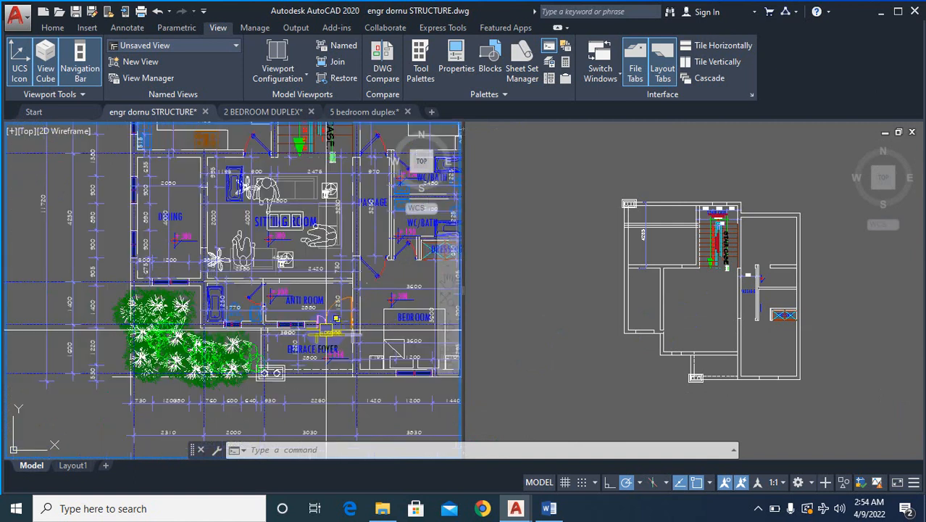
scroll(311, 318, "up", 2)
- Measure the merged sitting room's clear depth from the front wall to the staircase-side wall using a temporary linear dimension
left_click(744, 331)
scroll(648, 371, "up", 4)
scroll(648, 371, "up", 3)
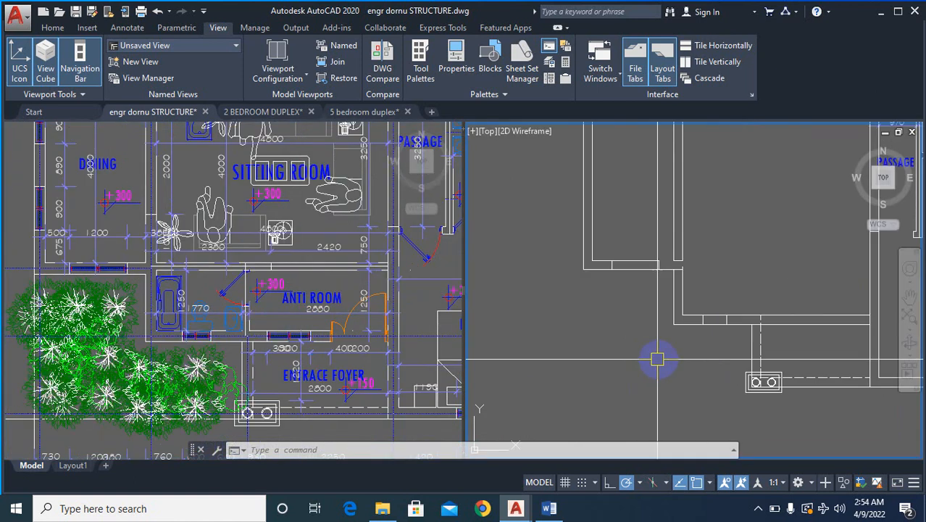
type("dli")
key("Return")
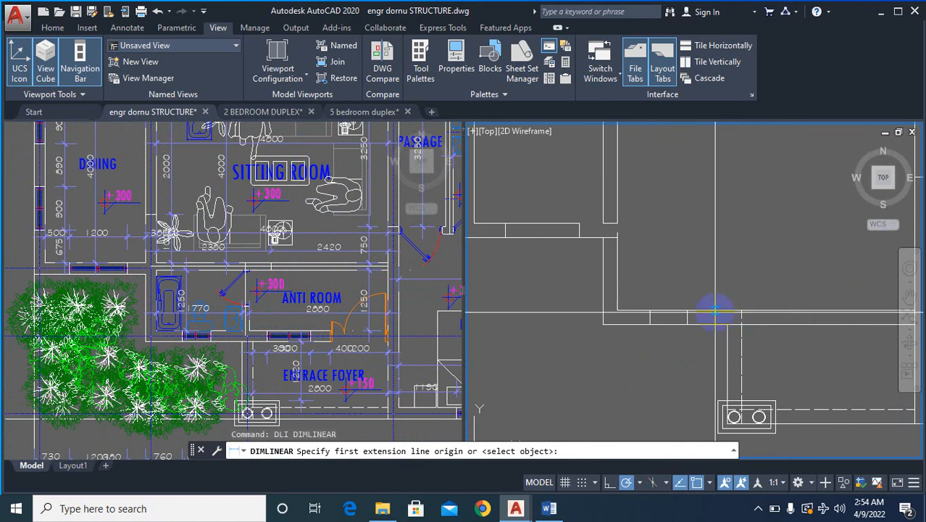
left_click(715, 312)
scroll(690, 324, "down", 4)
scroll(691, 222, "up", 2)
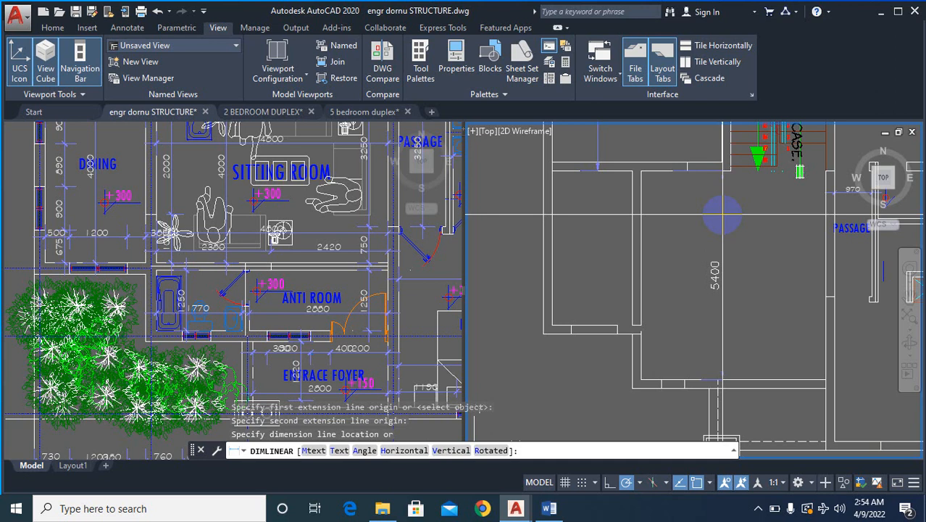
key("Escape")
key("Escape")
- Measure the thickness of the sitting room and anti room dividing wall in the original plan, then return to the rebuilt plan
left_click(309, 319)
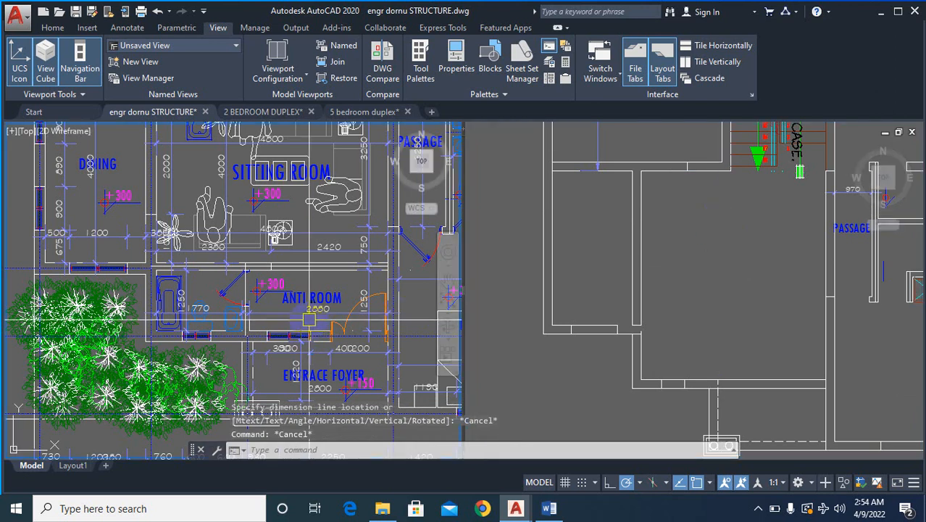
scroll(309, 319, "down", 2)
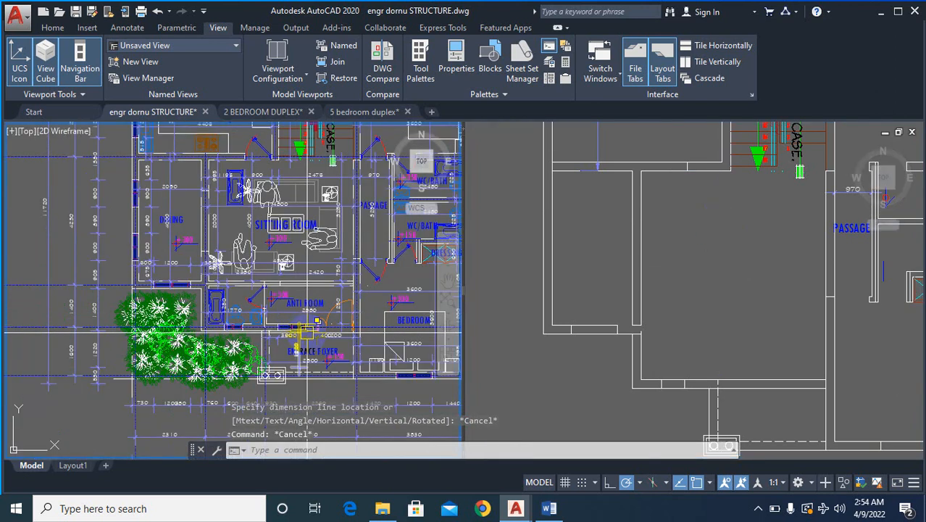
scroll(306, 332, "up", 4)
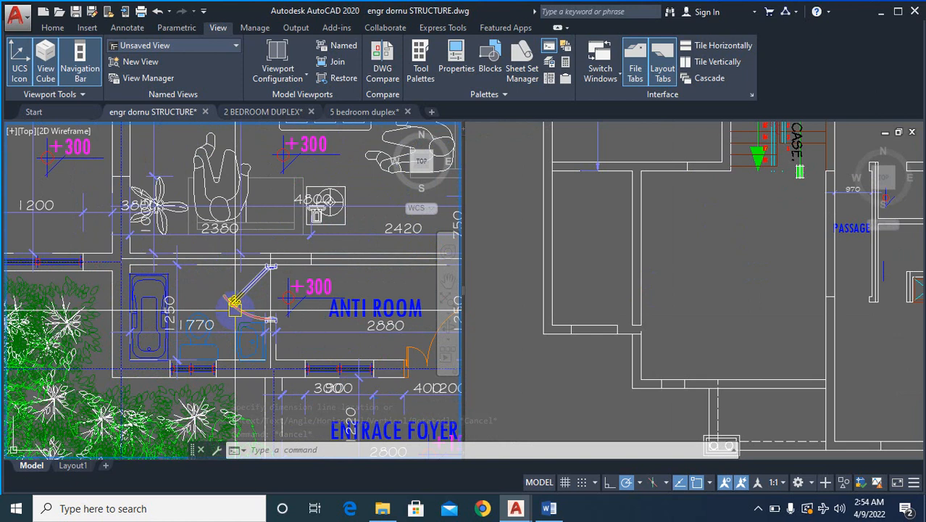
scroll(370, 273, "up", 3)
type("D")
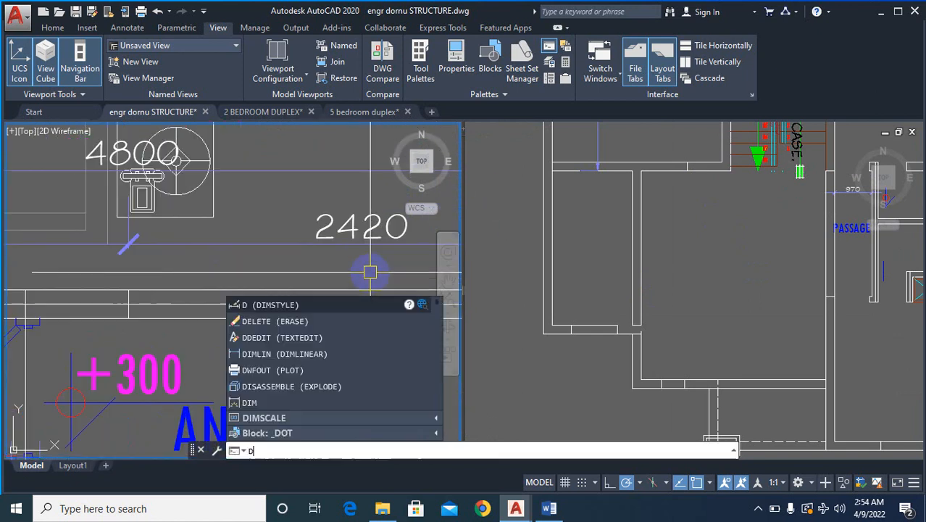
type("LI")
key("Return")
scroll(211, 316, "down", 2)
scroll(122, 308, "up", 4)
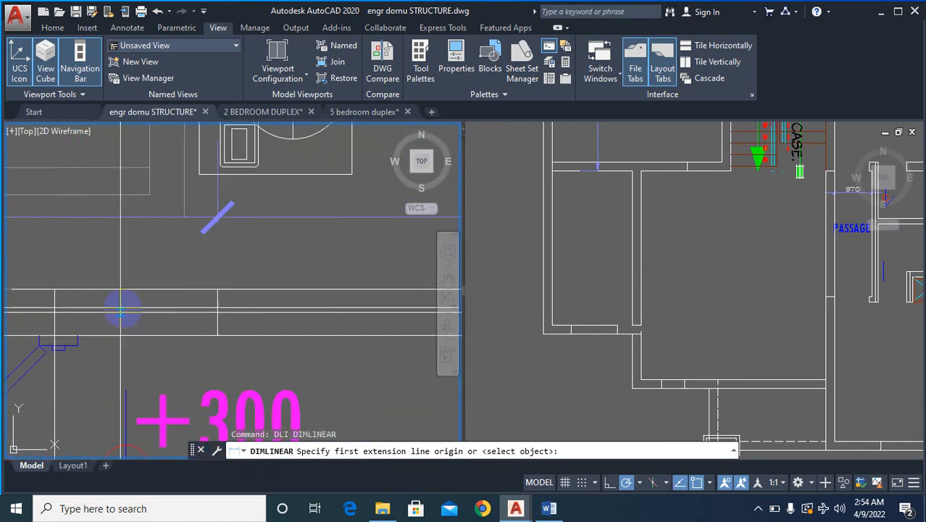
left_click(177, 338)
left_click(202, 289)
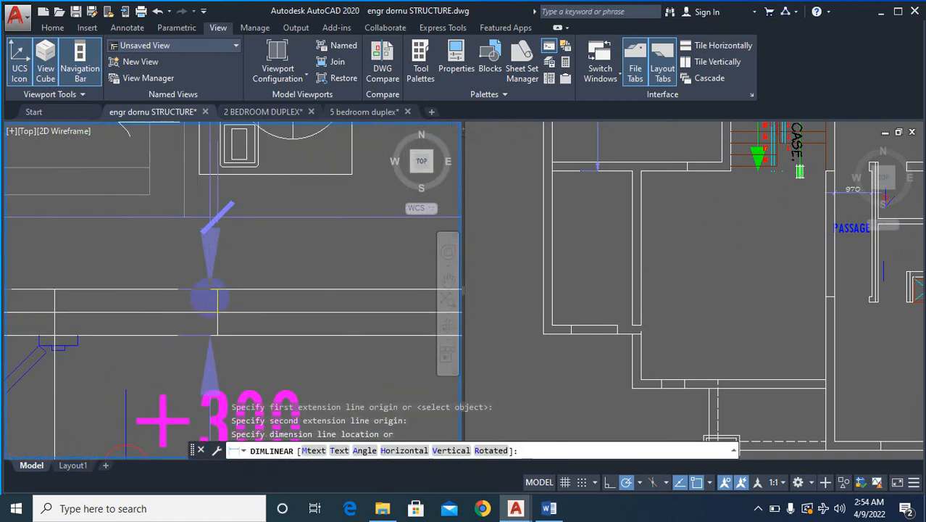
scroll(215, 299, "down", 3)
key("Escape")
scroll(290, 337, "down", 1)
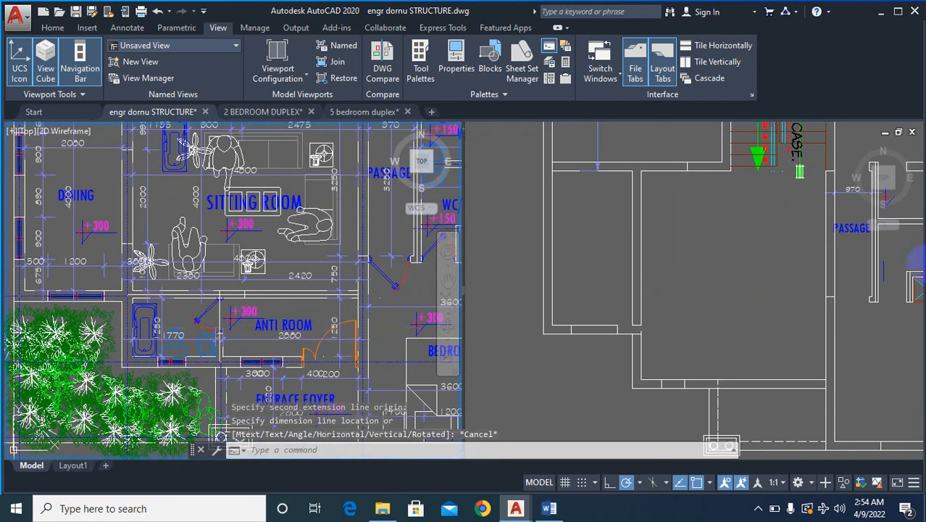
left_click(681, 343)
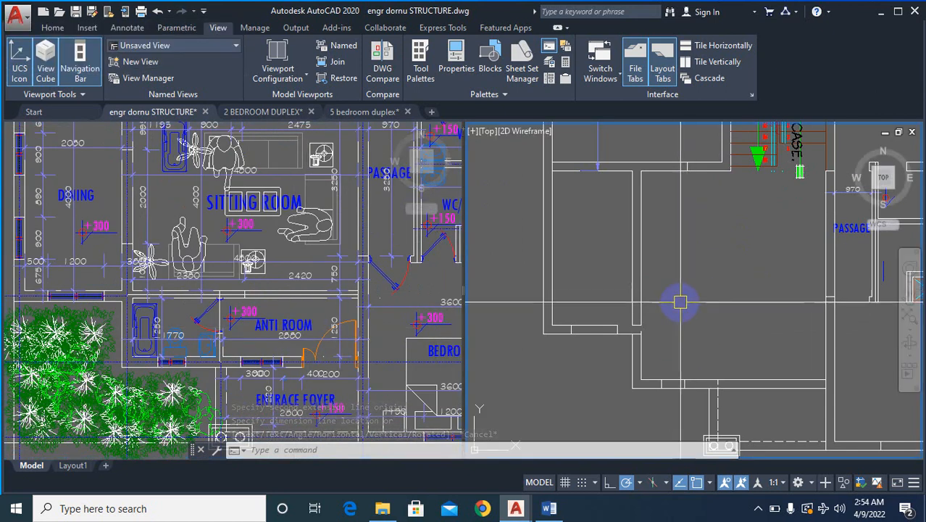
- Erase the window opening from the front wall of the dining room in the rebuilt plan
scroll(698, 343, "down", 3)
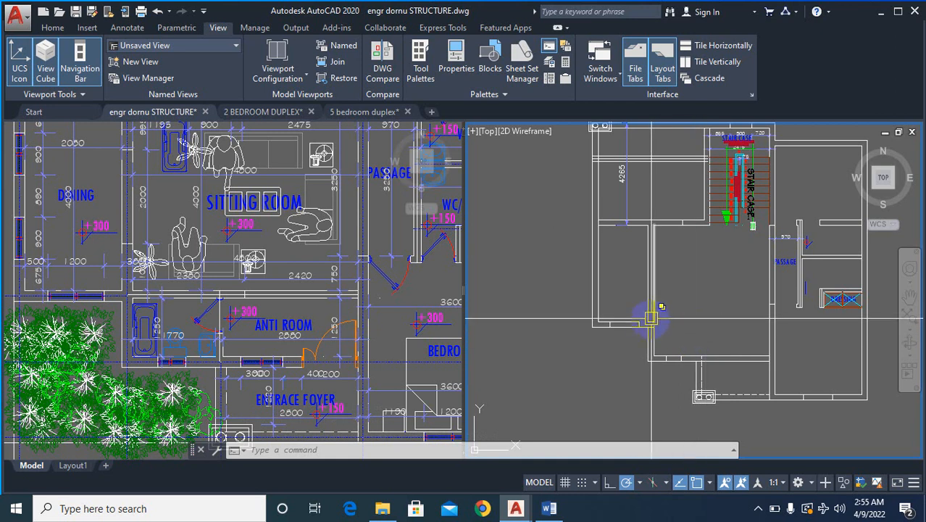
scroll(657, 310, "down", 2)
scroll(672, 310, "up", 5)
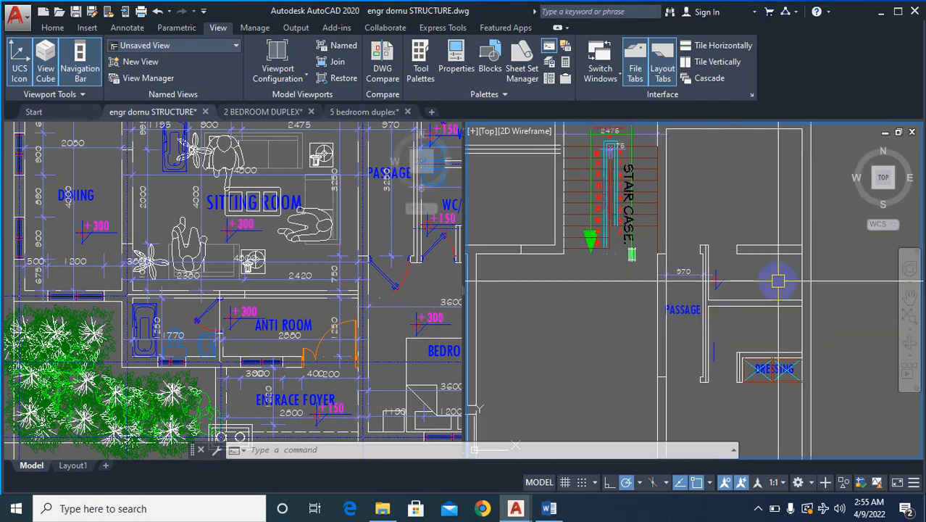
scroll(801, 251, "down", 4)
scroll(740, 419, "up", 3)
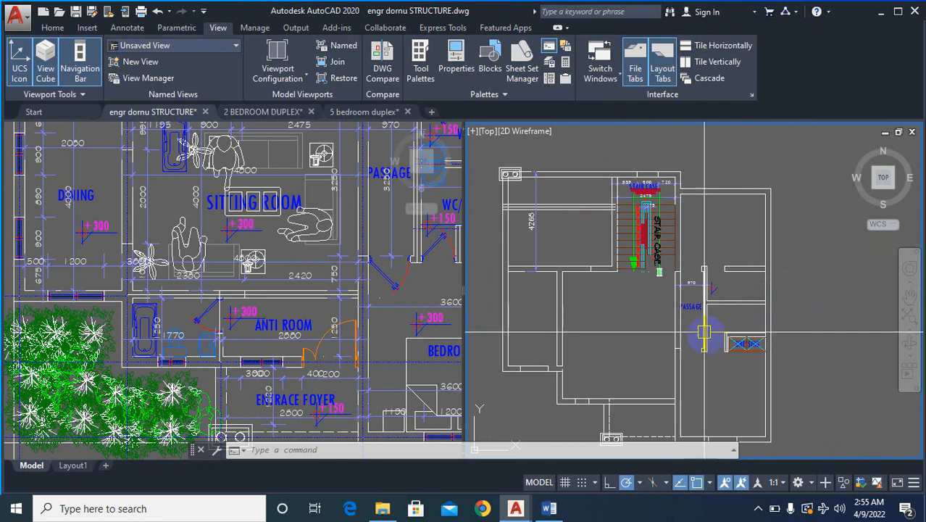
scroll(705, 286, "up", 3)
scroll(704, 286, "down", 3)
scroll(521, 357, "up", 5)
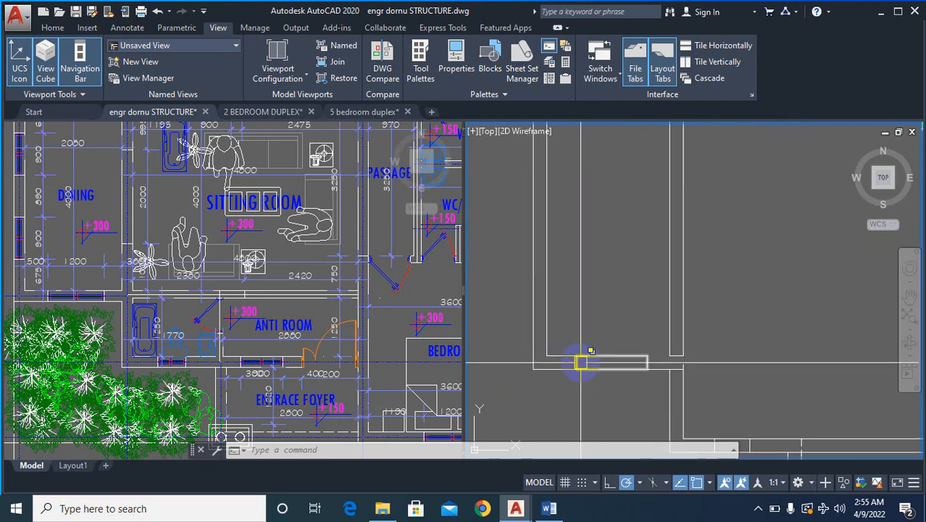
type("e")
key("Return")
scroll(582, 362, "up", 1)
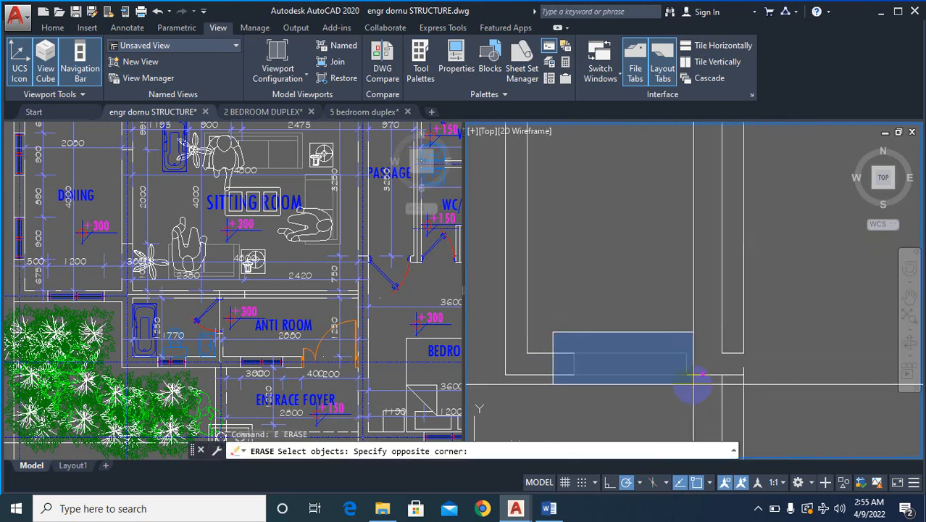
left_click(688, 387)
key("Return")
- Fillet the dining room's inner front wall line with the inner face of the wall shared with the sitting room
type("f")
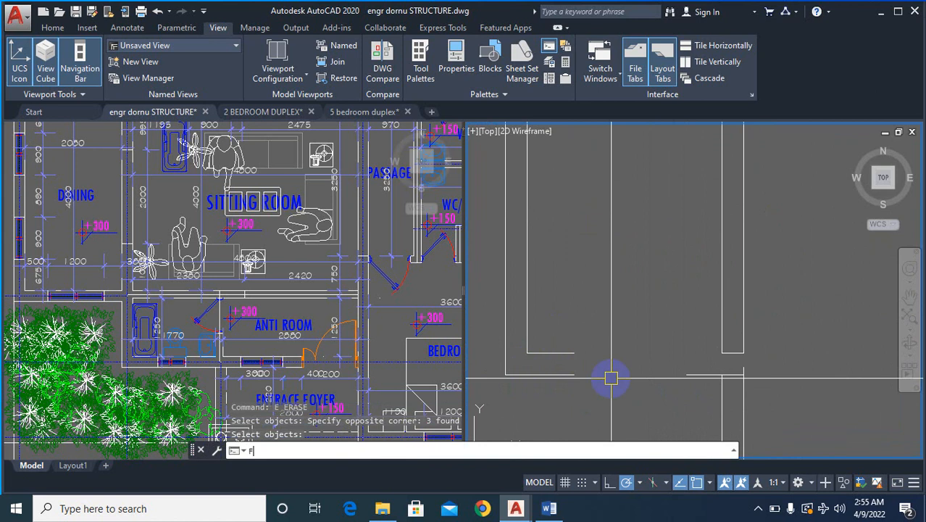
key("Return")
left_click(545, 353)
left_click(723, 303)
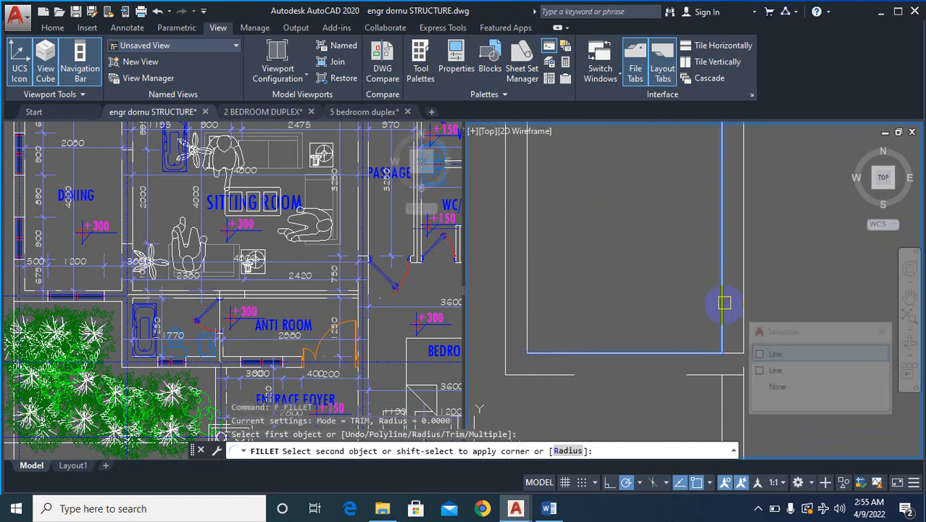
left_click(695, 387)
left_click(680, 416)
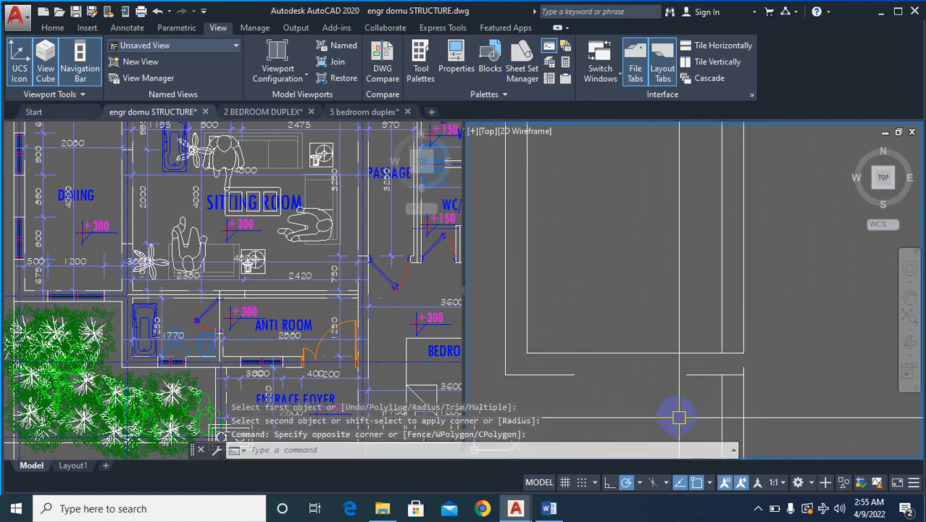
key("Escape")
key("Escape")
- Erase the two leftover short wall segments where the dining room's front wall meets the sitting room side wall
scroll(687, 300, "down", 2)
scroll(711, 336, "up", 2)
type("e")
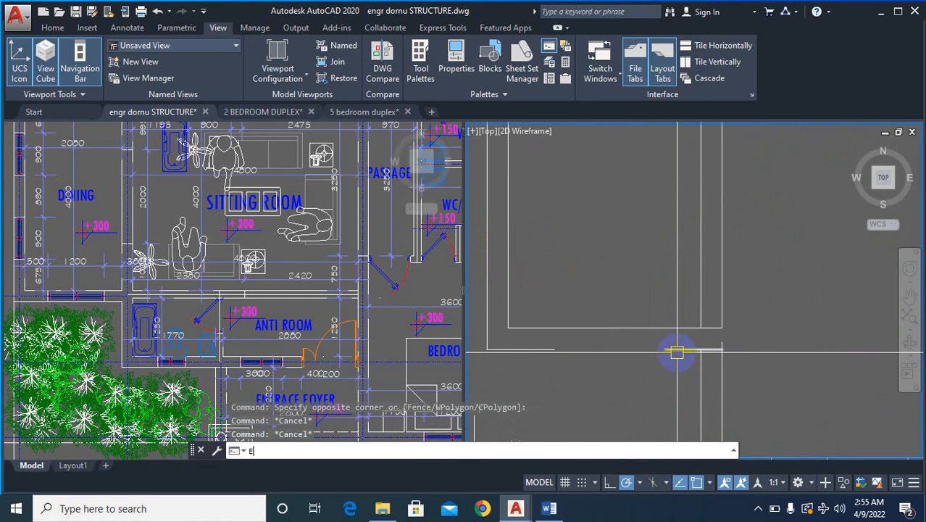
key("Return")
left_click(656, 292)
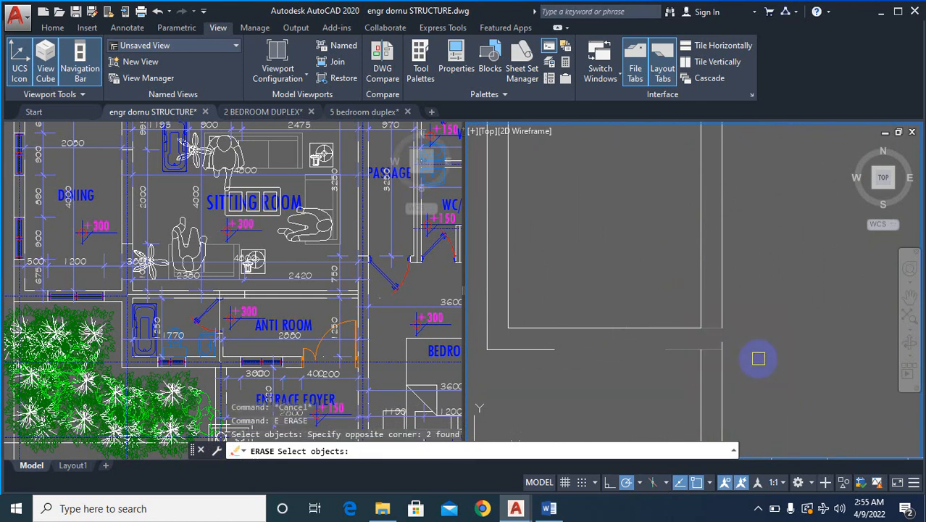
right_click(758, 358)
key("Escape")
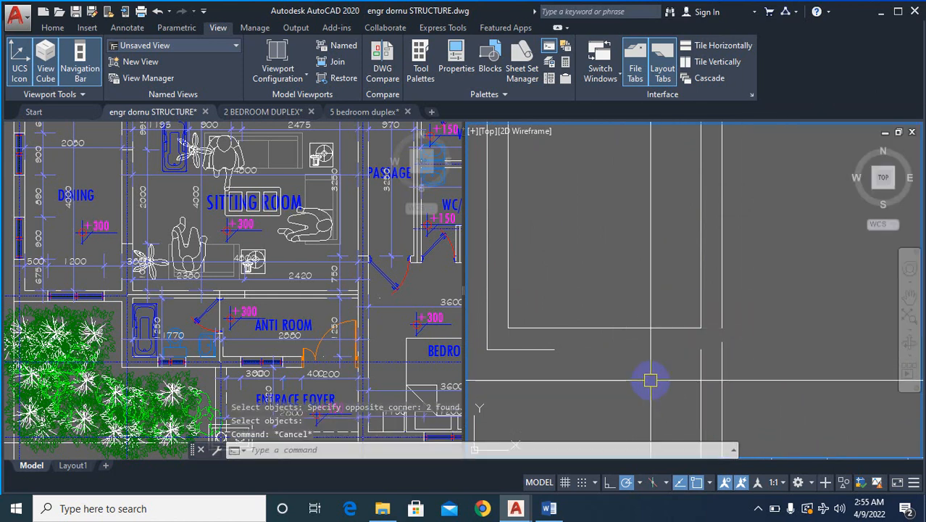
- Fillet the dining room's outer front wall line with the outer line of the projecting sitting room side wall
type("f")
key("Return")
left_click(544, 350)
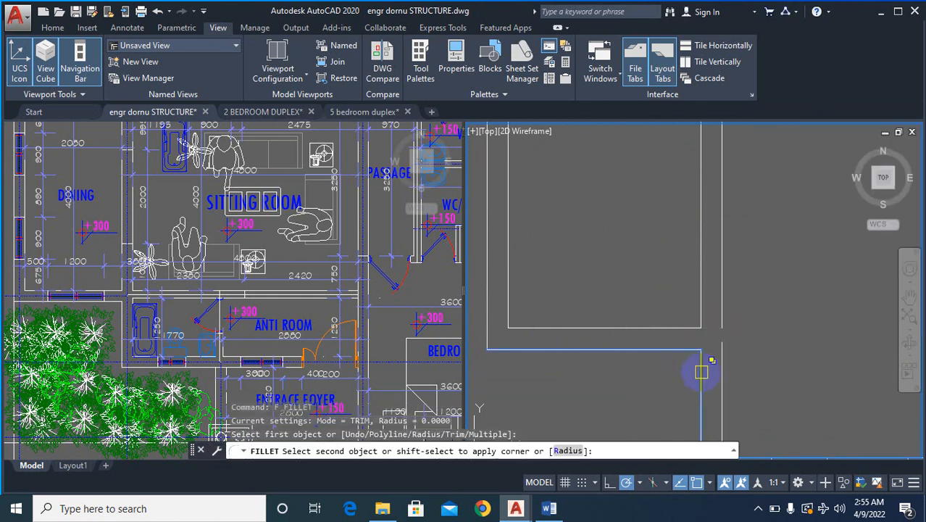
left_click(701, 373)
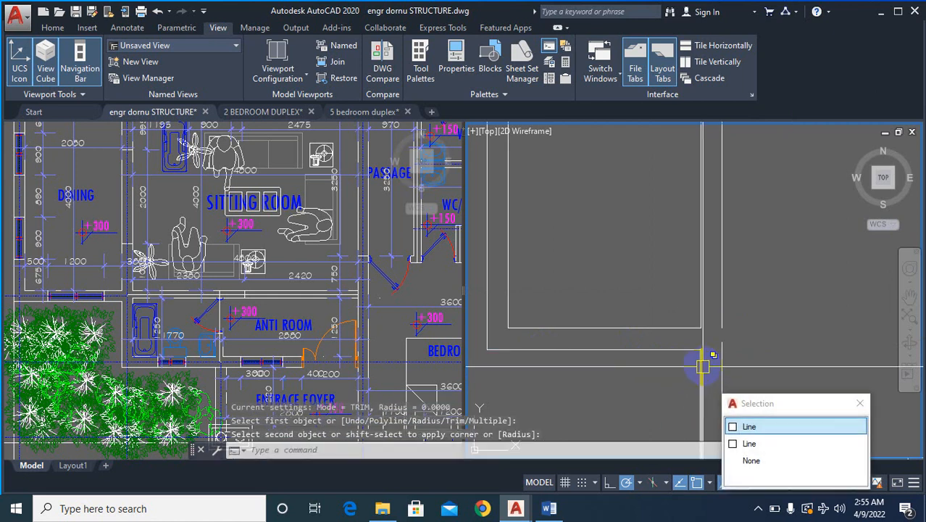
key("Escape")
- Erase the detached lower piece of the sitting room's inner side wall line and fillet the upper line to the inner front wall line
scroll(703, 383, "down", 3)
type("e")
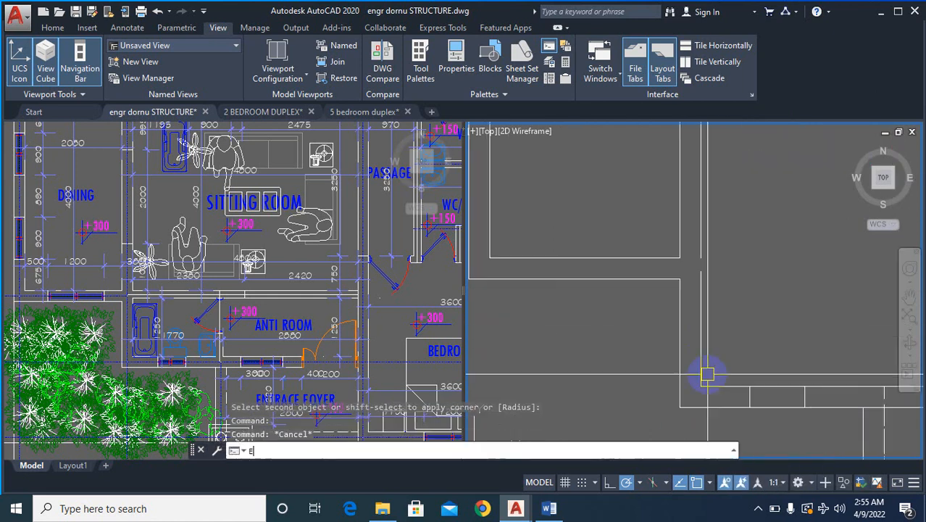
key("Return")
key("Escape")
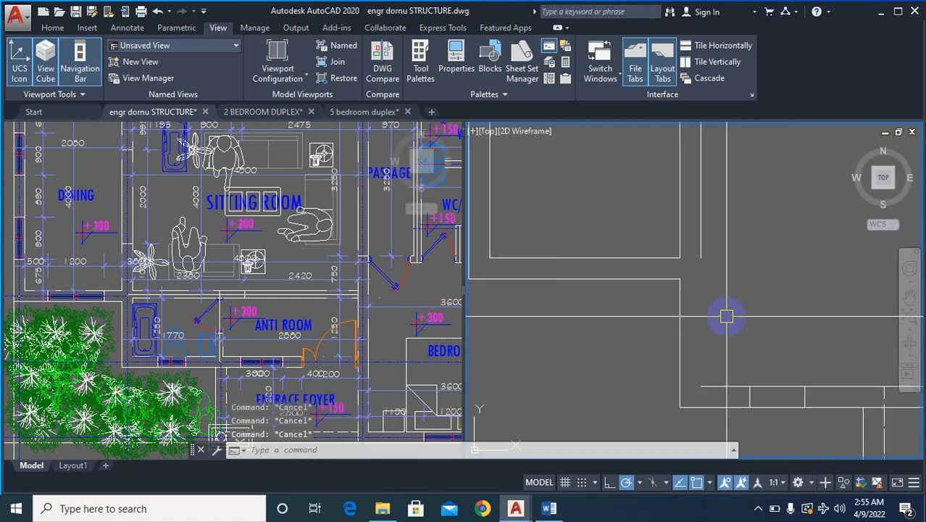
type("f")
key("Return")
left_click(701, 255)
left_click(732, 381)
scroll(709, 300, "down", 6)
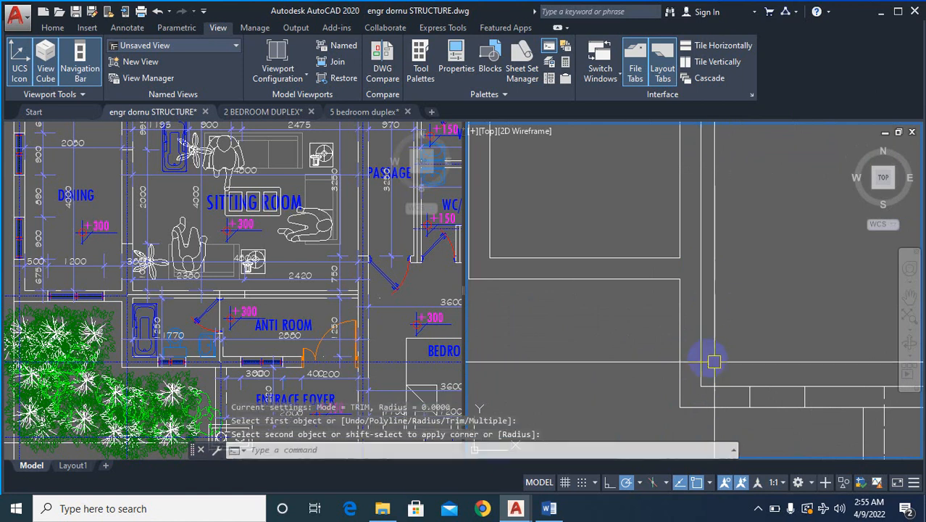
- Erase the window opening lines from the sitting room's front wall
scroll(673, 371, "up", 6)
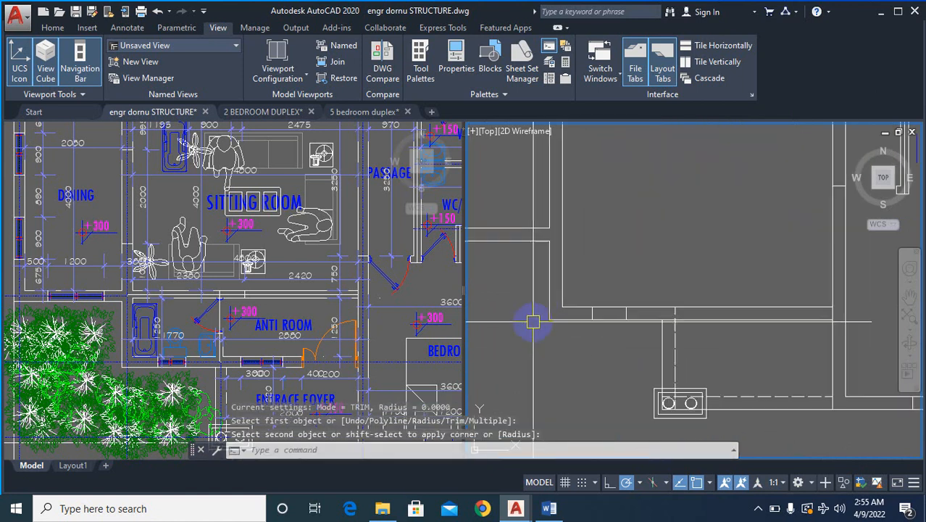
type("e")
key("Return")
left_click(582, 273)
left_click(847, 345)
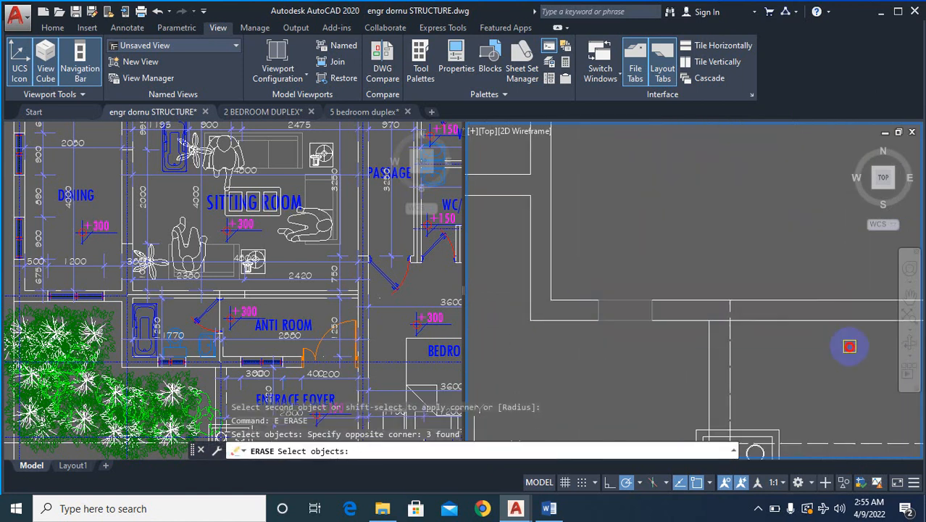
right_click(804, 355)
right_click(805, 359)
left_click(685, 368)
type("e")
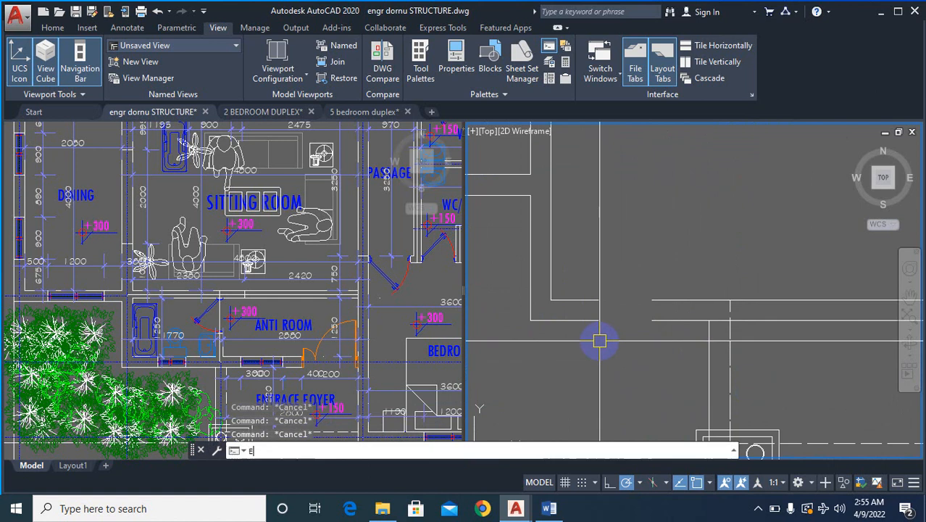
key("Return")
left_click(620, 283)
left_click(572, 351)
key("Escape")
key("Escape")
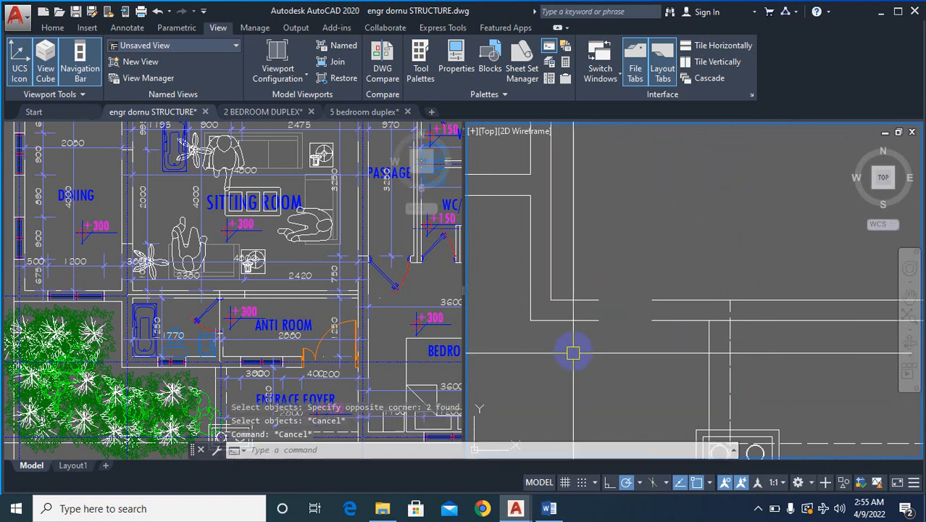
type("e")
key("Return")
left_click(612, 271)
left_click(581, 348)
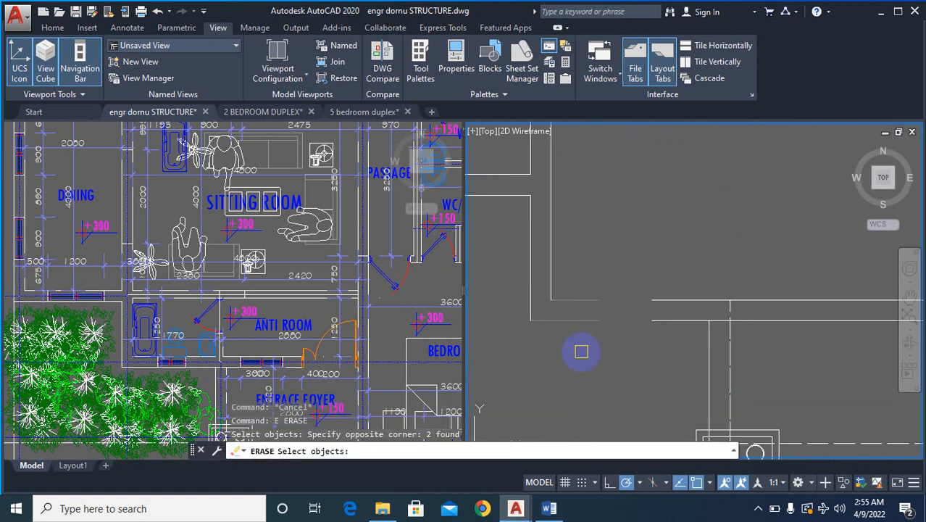
key("Escape")
- Erase the two short wall lines between the sitting room's front corner and the gap in its front wall
type("e")
key("Return")
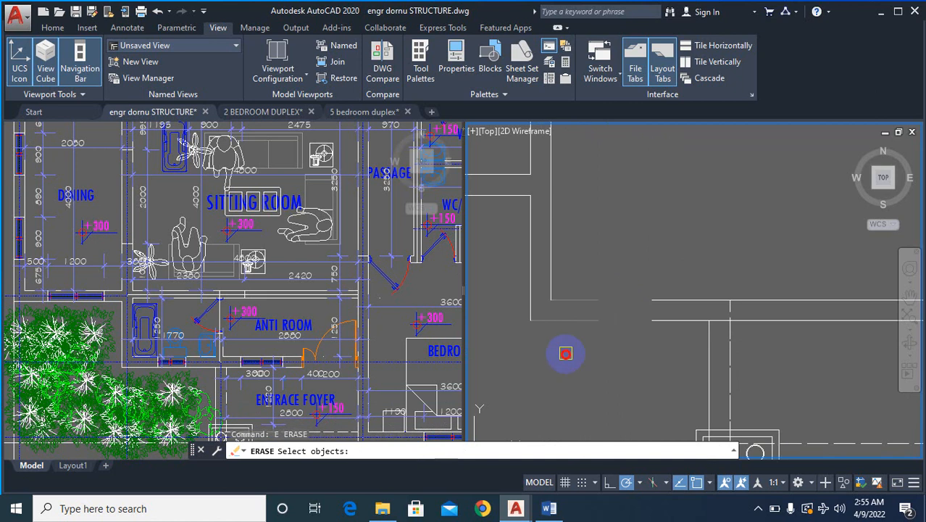
right_click(573, 354)
right_click(579, 354)
key("Escape")
- Fillet the sitting room's inner and outer side wall lines to the matching front wall lines to close the corner
type("f")
key("Return")
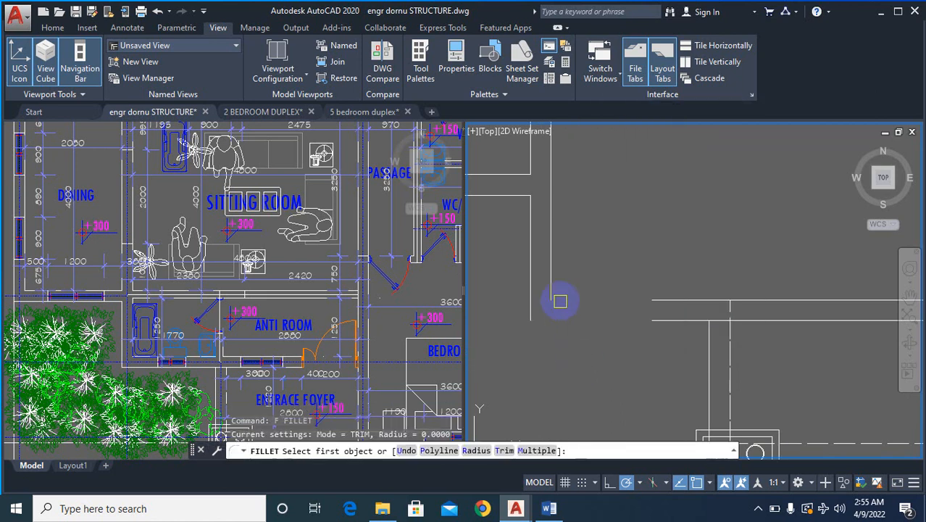
left_click(553, 274)
left_click(683, 300)
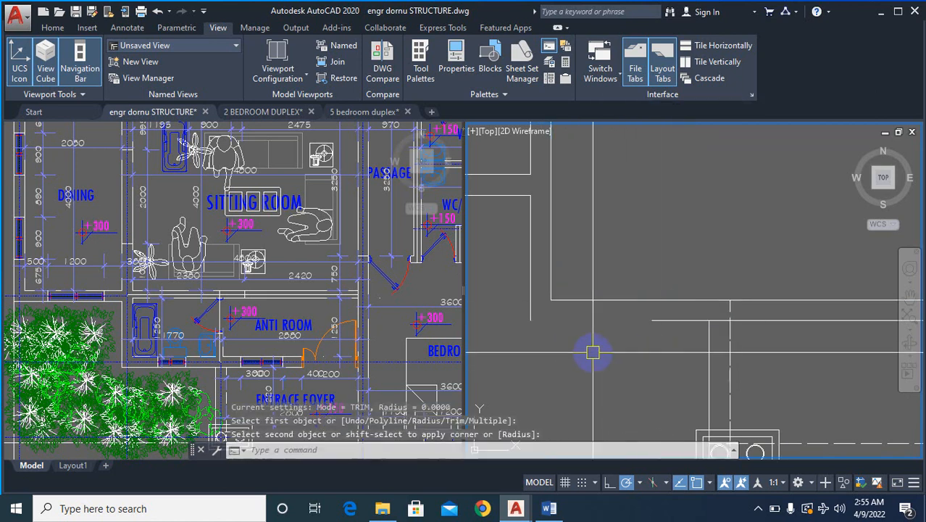
type("f")
key("Return")
left_click(533, 306)
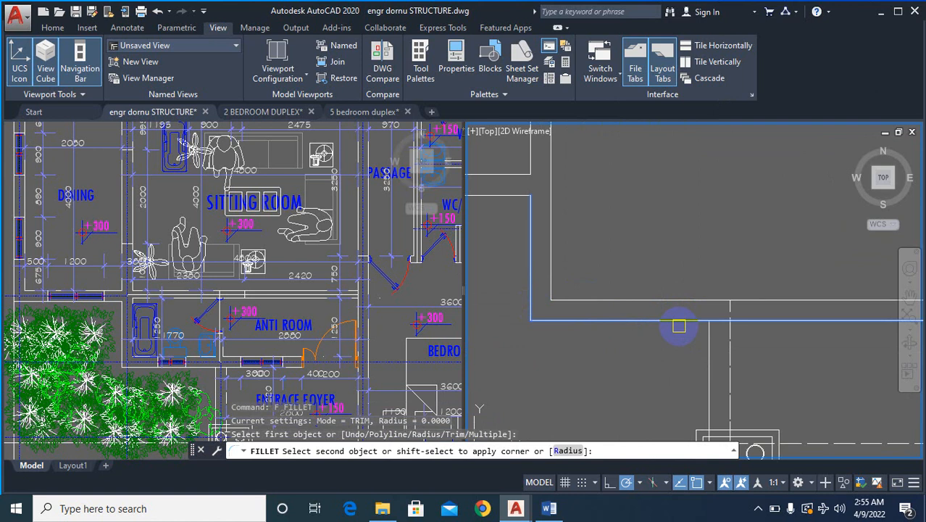
left_click(679, 326)
- Erase the window opening and the adjoining inner wall piece from the front wall of the bedroom below the dressing area
scroll(638, 318, "down", 5)
scroll(606, 312, "up", 5)
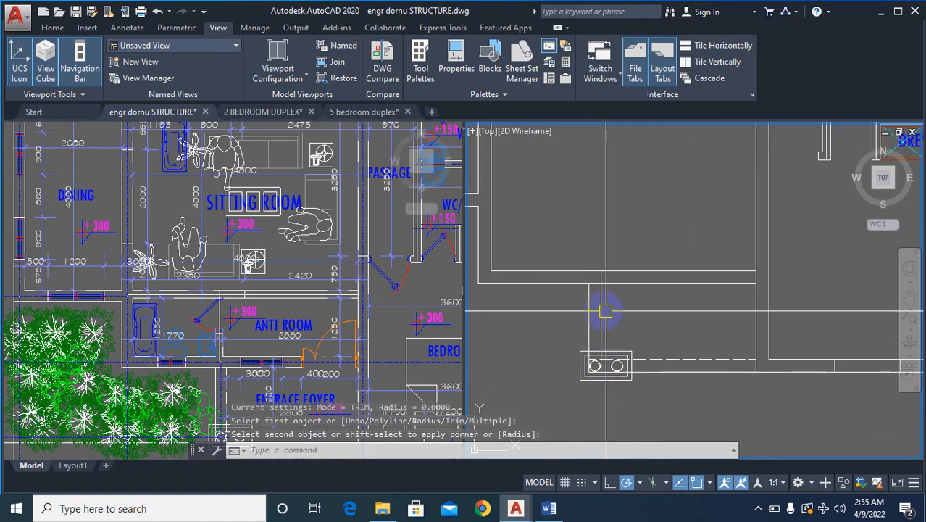
scroll(605, 312, "up", 2)
scroll(671, 325, "down", 5)
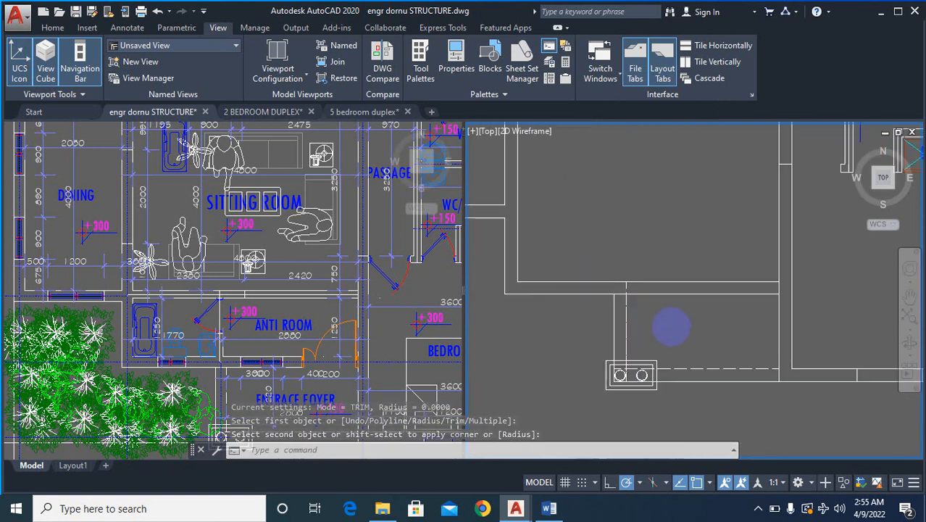
scroll(688, 391, "up", 3)
scroll(685, 384, "up", 2)
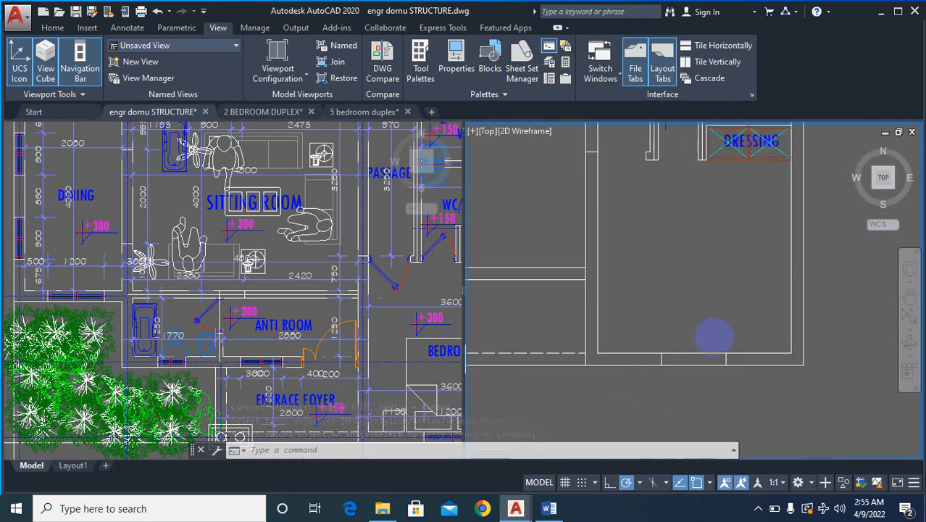
type("e")
key("Return")
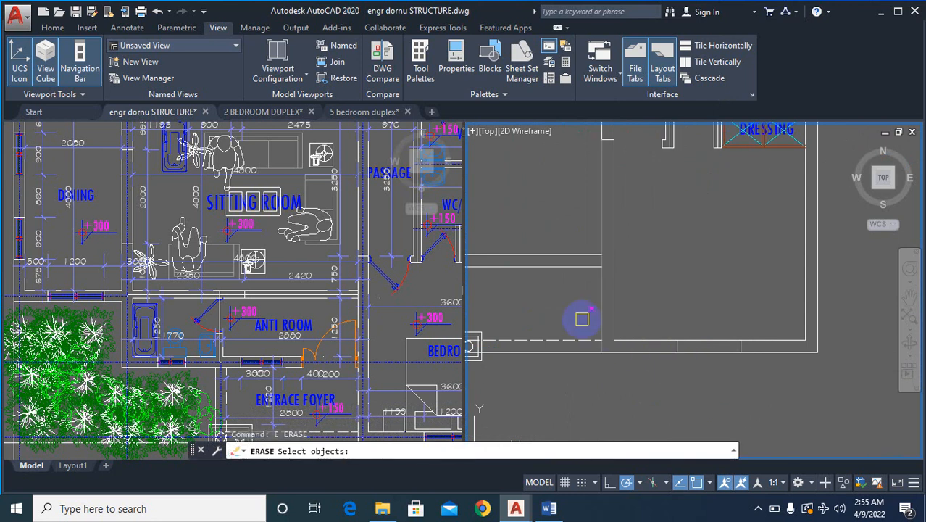
left_click(771, 376)
right_click(727, 391)
right_click(726, 394)
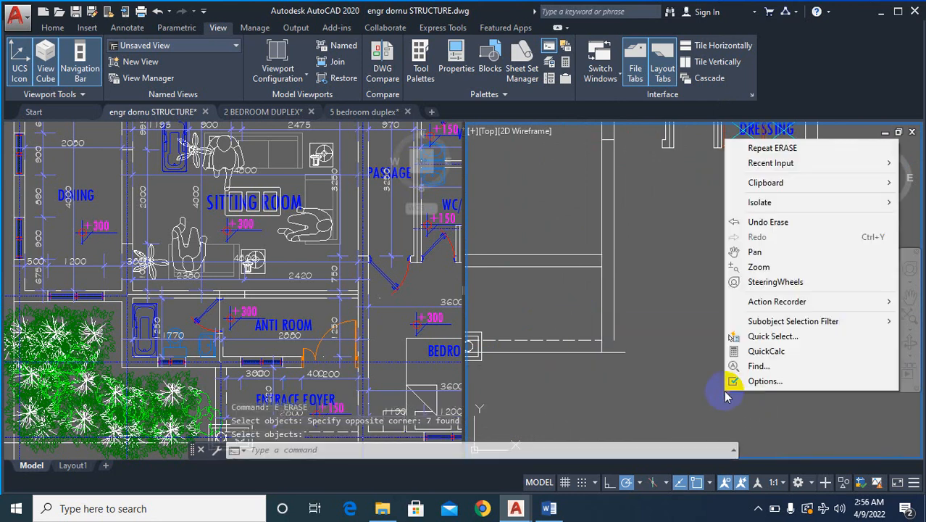
left_click(707, 395)
- Fillet the bedroom's inner side wall line with its inner front wall line to close the gap
type("f")
key("Return")
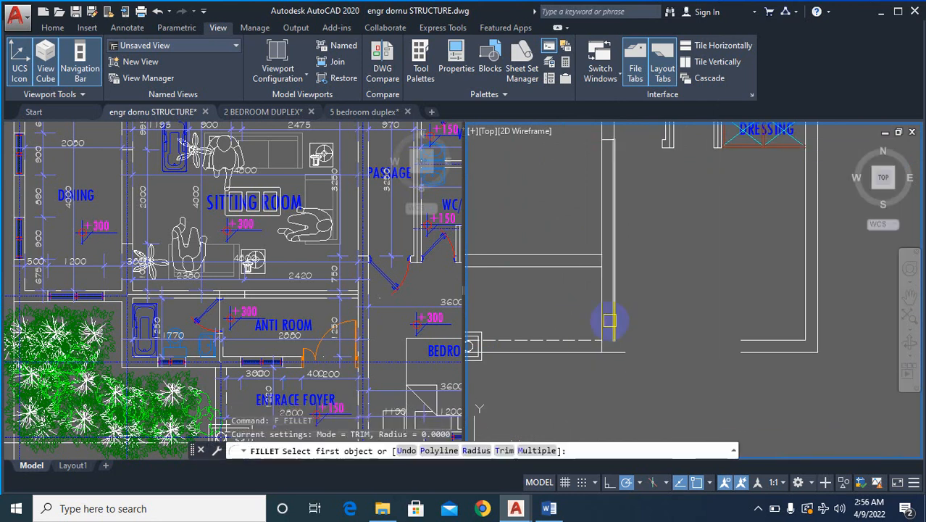
left_click(613, 319)
left_click(767, 340)
scroll(682, 386, "down", 5)
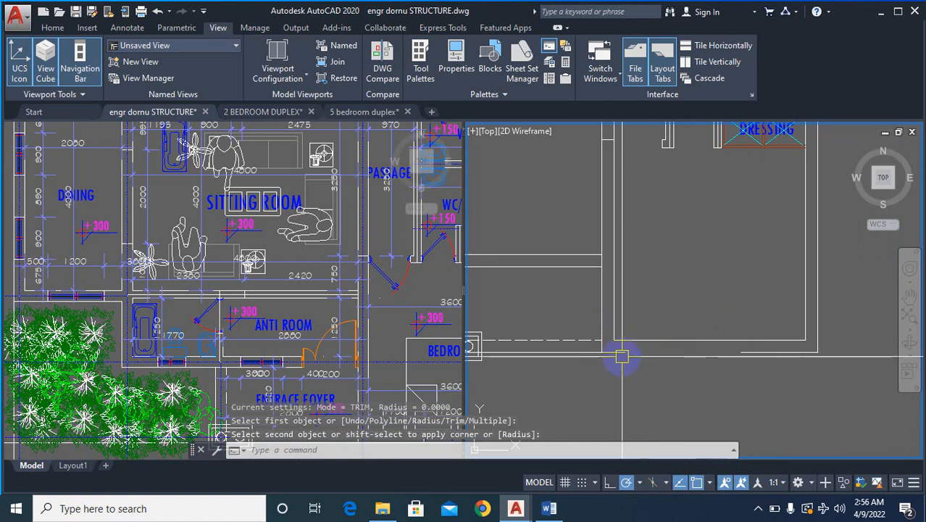
- Erase the dashed line running from the entrance column base to the bedroom wall
scroll(622, 370, "up", 2)
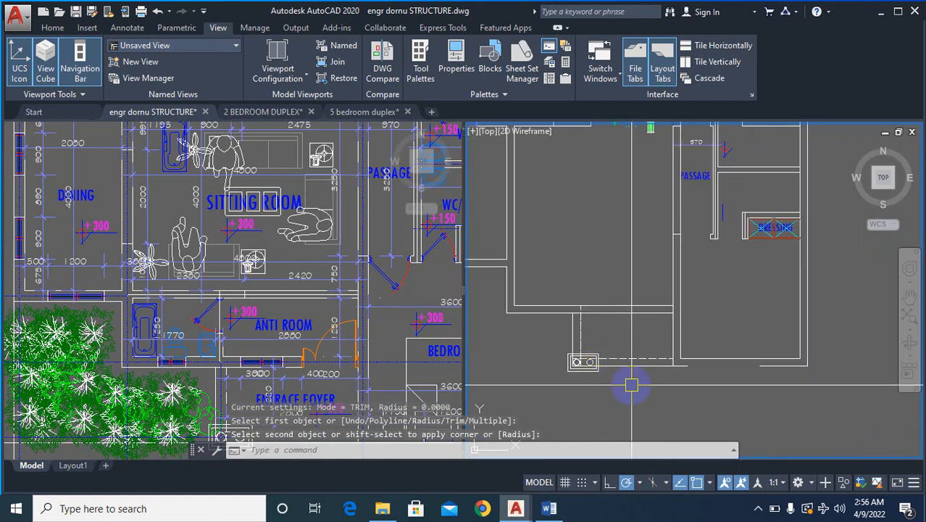
type("e")
key("Return")
scroll(641, 375, "up", 5)
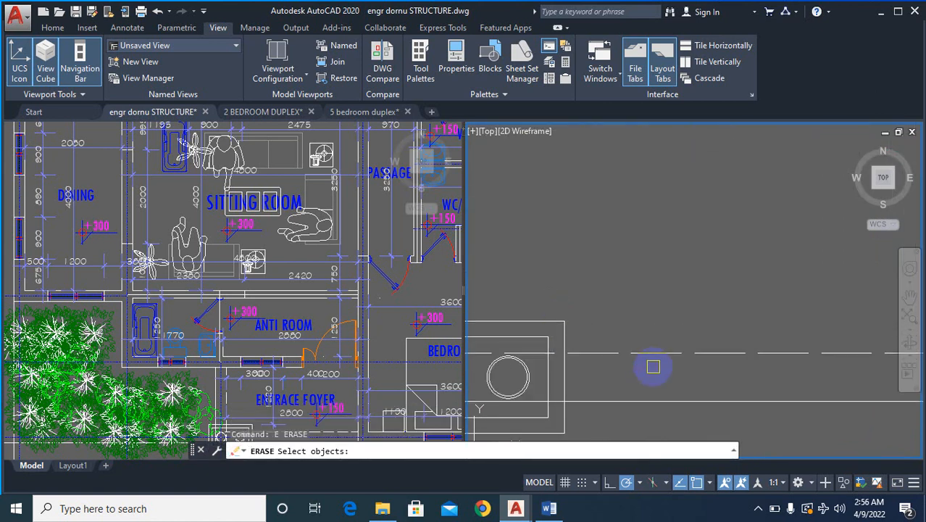
right_click(657, 299)
left_click(603, 342)
scroll(604, 347, "down", 7)
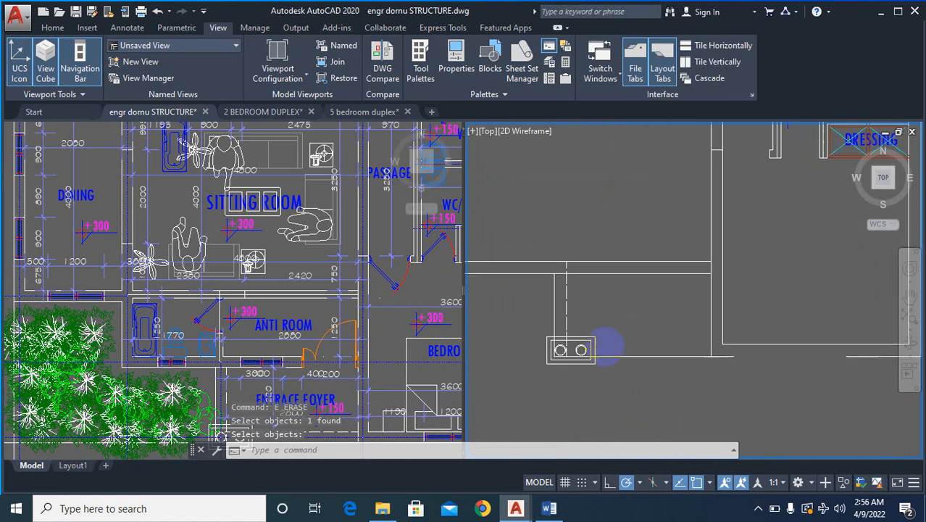
- Fillet the entrance foyer's dashed side line with the bedroom's inner front wall line to form a continuous corner
scroll(656, 362, "up", 2)
key("Return")
type("f")
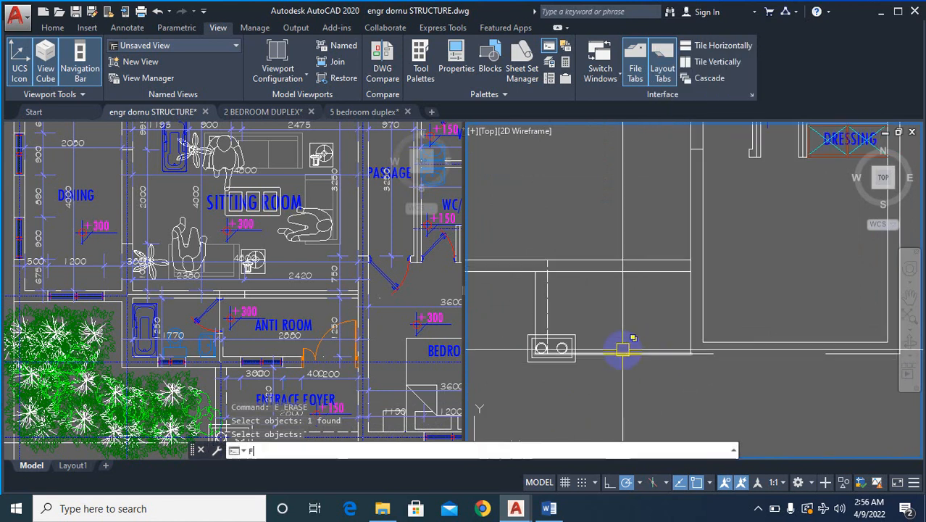
key("Return")
left_click(552, 292)
left_click(761, 340)
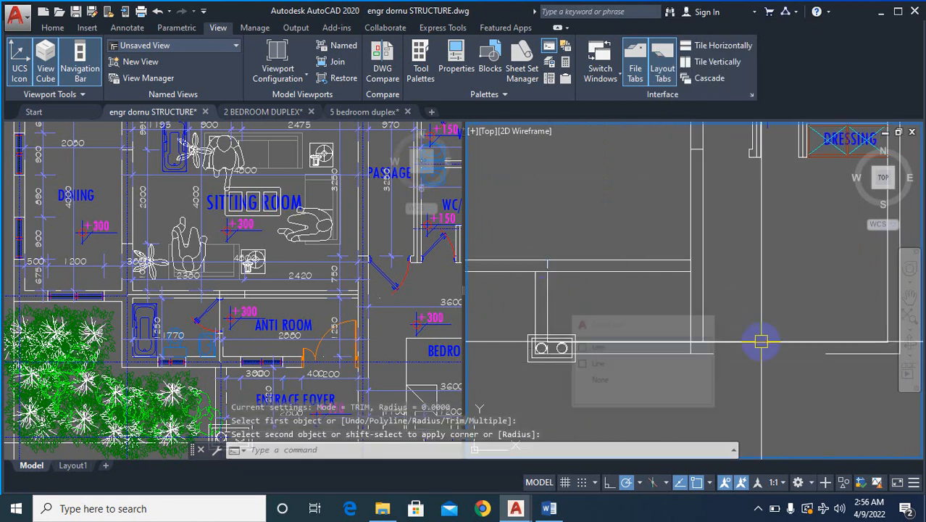
- Erase the leftover outer front wall piece beyond the former window opening of the bedroom
type("e")
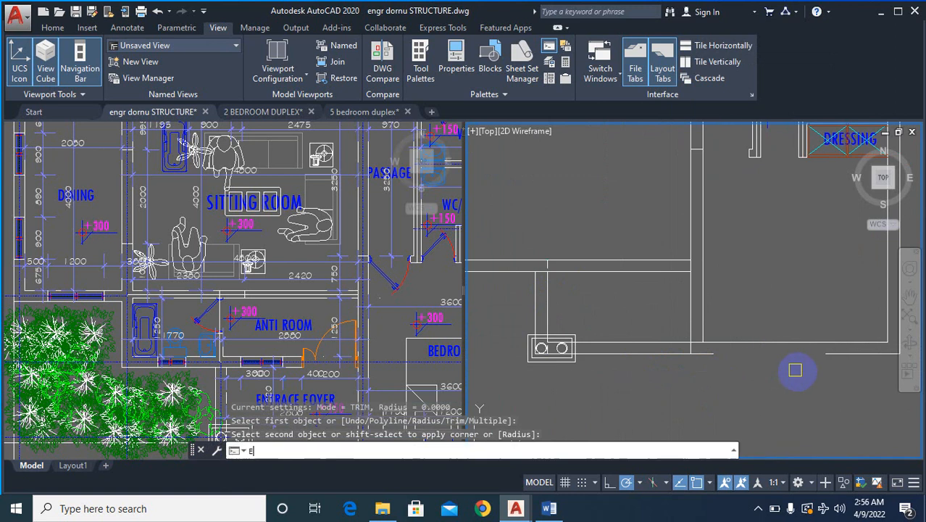
key("Return")
- Fillet the outer front wall line with the bedroom's outer side wall line to close the corner
key("Return")
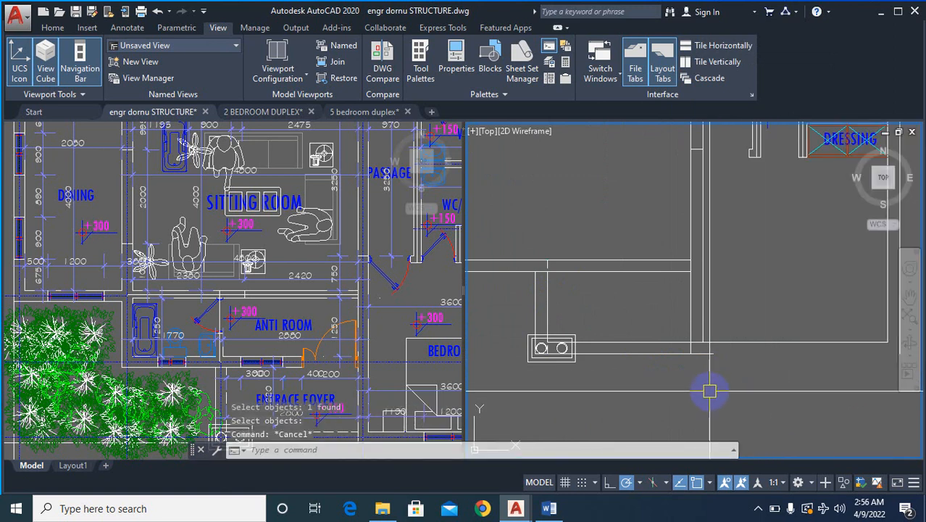
type("f")
key("Return")
left_click(678, 353)
scroll(618, 382, "down", 2)
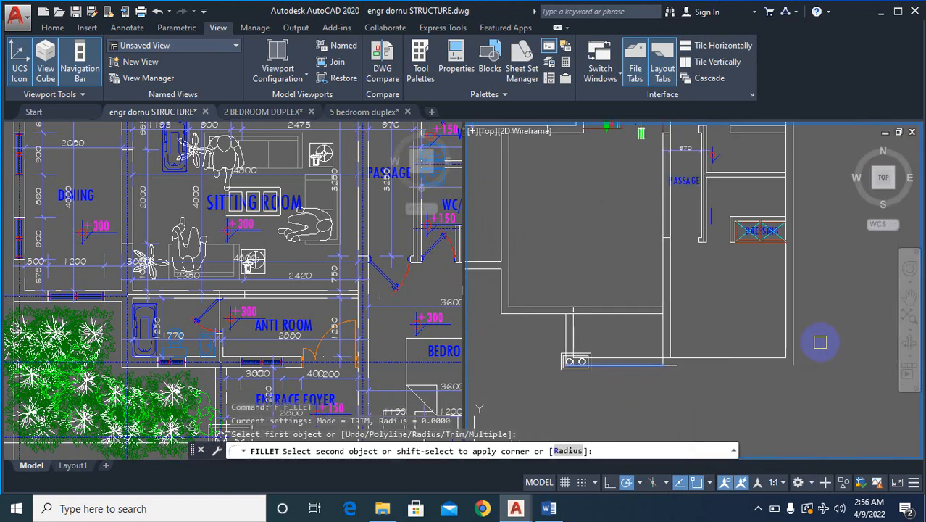
key("Escape")
scroll(685, 362, "up", 2)
type("e")
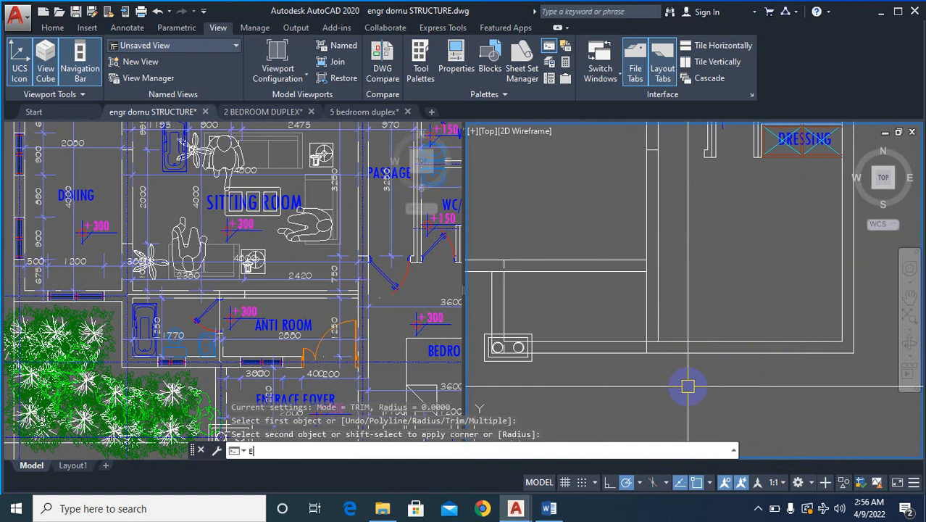
key("Return")
double_click(715, 384)
key("Return")
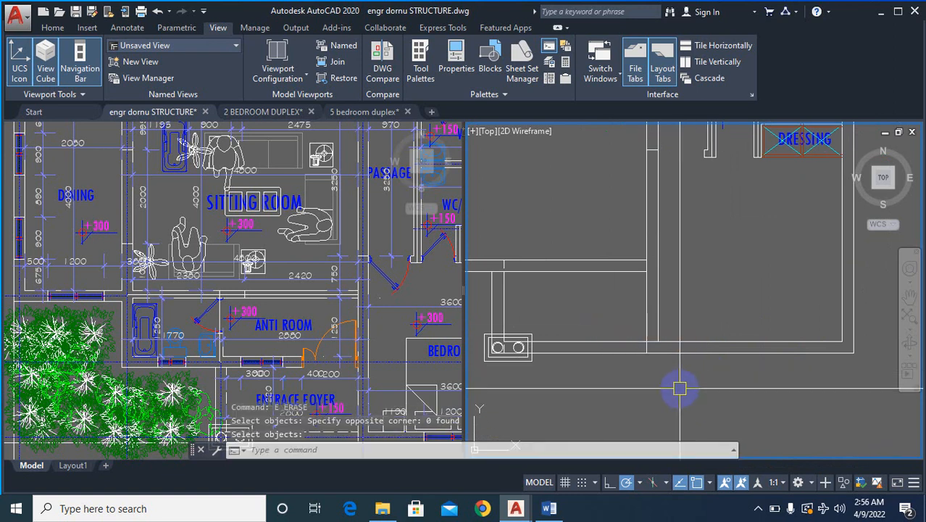
scroll(681, 387, "down", 4)
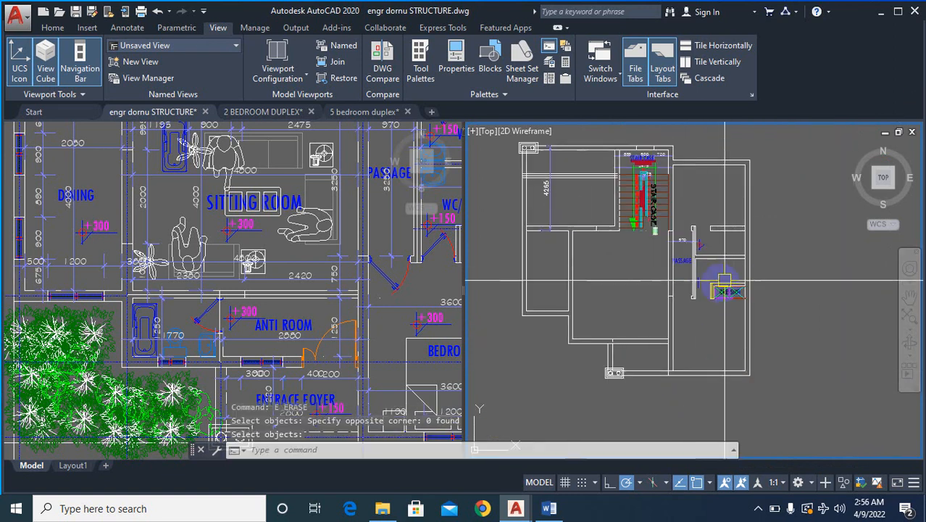
scroll(726, 288, "up", 4)
scroll(808, 325, "down", 2)
scroll(807, 325, "up", 5)
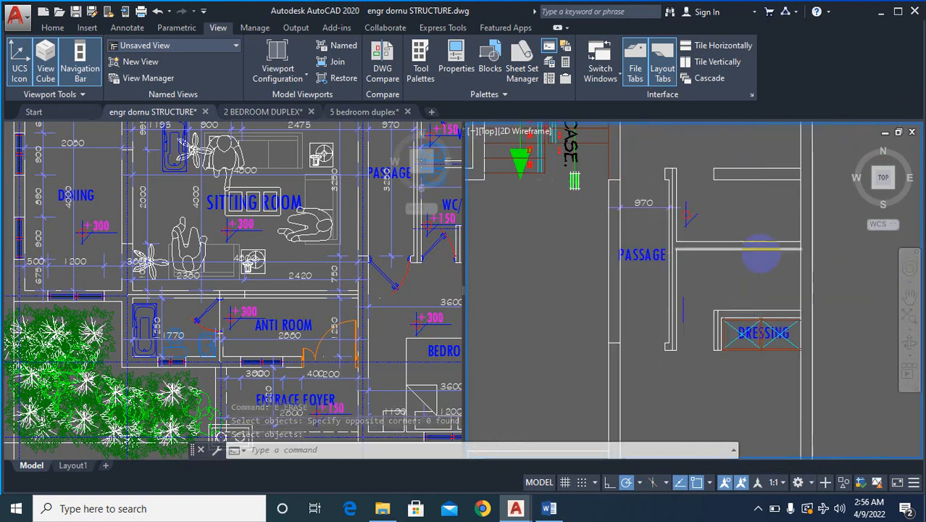
scroll(759, 311, "down", 3)
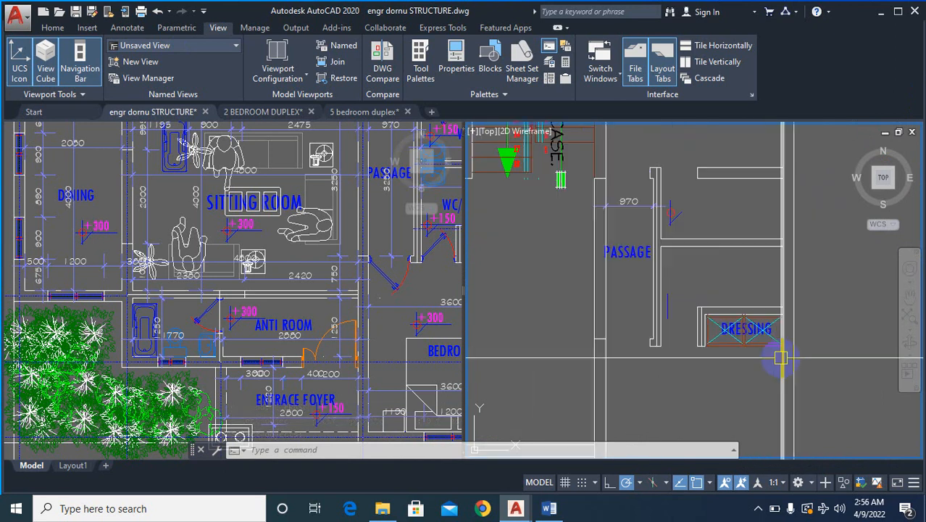
scroll(765, 361, "up", 4)
type("e")
key("Return")
scroll(553, 174, "up", 4)
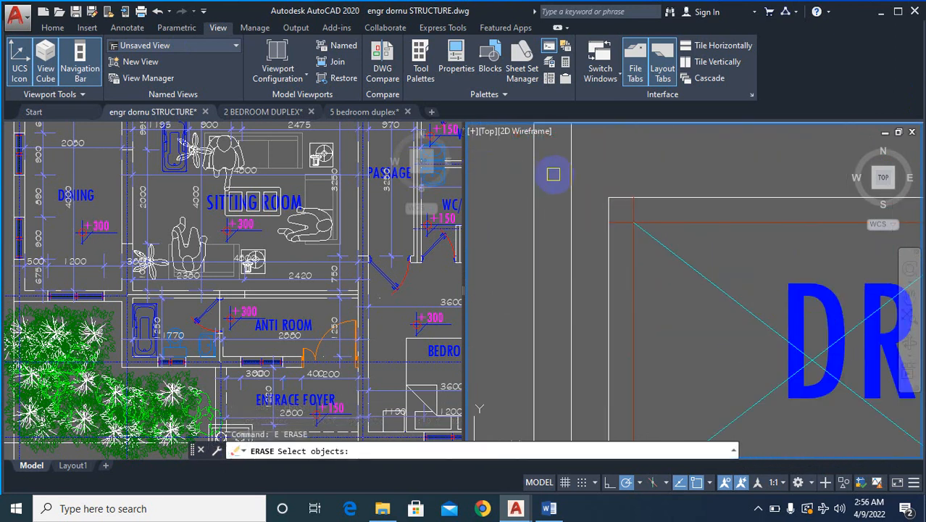
scroll(565, 261, "down", 6)
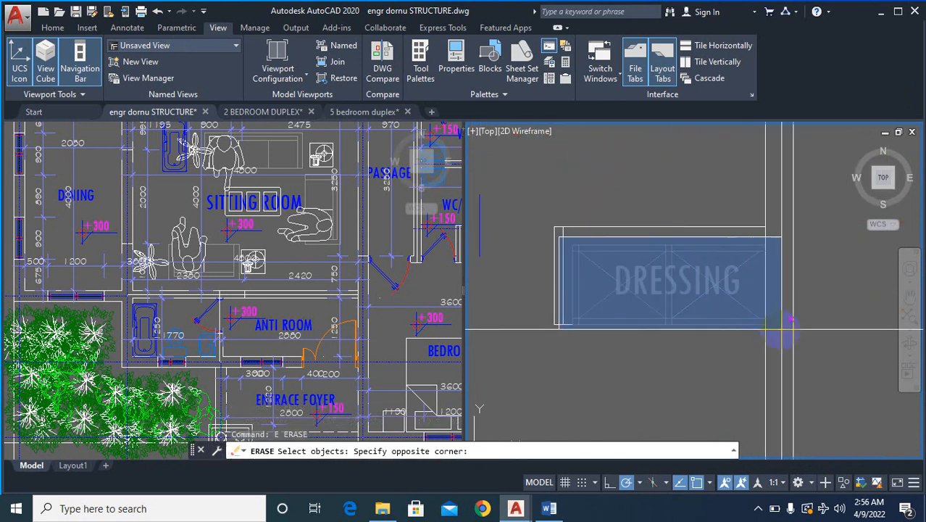
left_click(782, 329)
left_click(782, 331)
key("Escape")
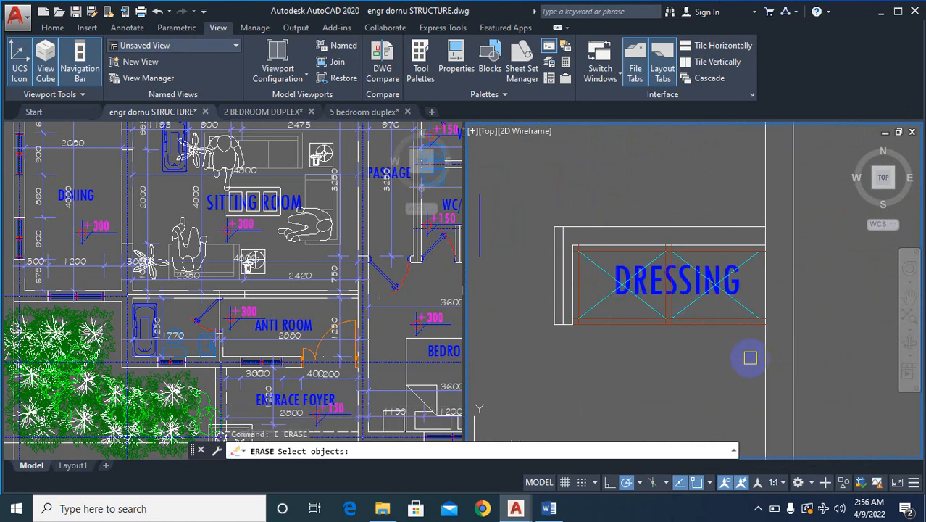
- Erase the dressing wardrobe with its label, cross lines and remaining frame line
left_click(746, 358)
left_click(594, 255)
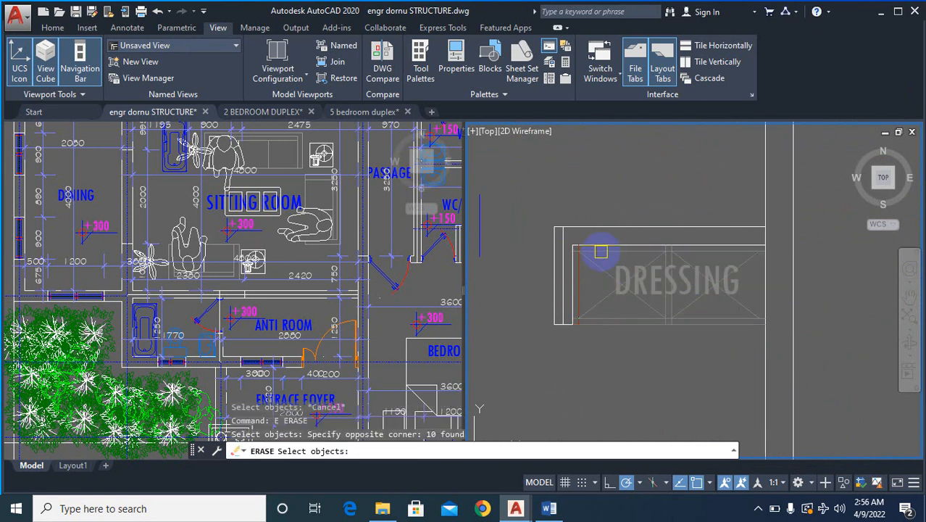
key("Return")
key("Return")
key("Return")
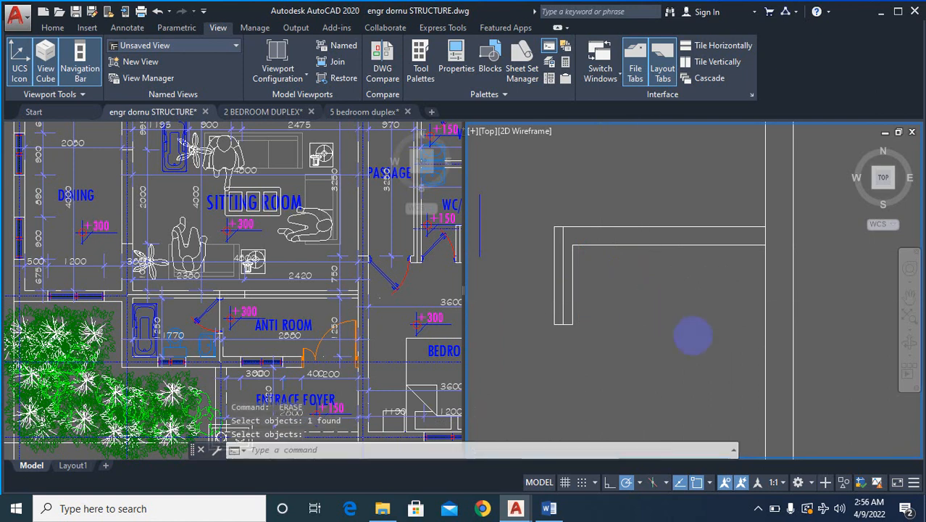
scroll(693, 336, "down", 2)
scroll(661, 341, "down", 1)
scroll(655, 337, "up", 1)
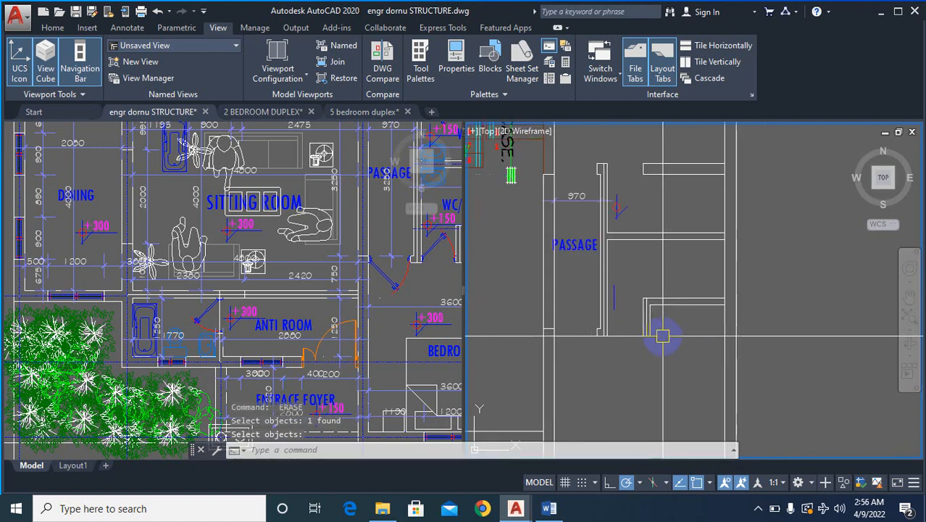
type("e")
key("Return")
key("Escape")
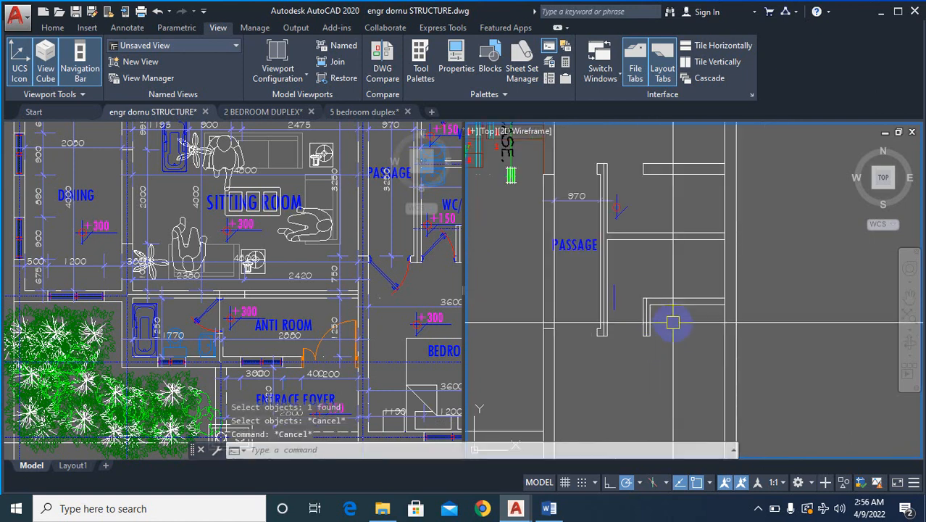
- Erase the short return wall of the dressing recess and the door jamb lines at the end of the passage wall
type("e")
key("Return")
left_click(680, 316)
left_click(603, 353)
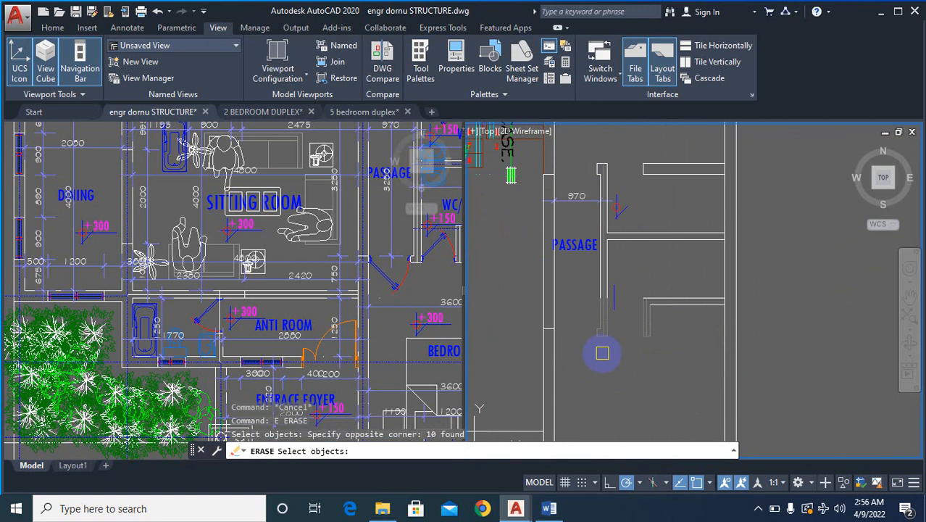
right_click(607, 353)
right_click(619, 353)
key("Escape")
- Erase the passage wall and its joining partition lines together with the passage label, 970 dimension and level mark
scroll(710, 327, "down", 2)
scroll(682, 272, "up", 4)
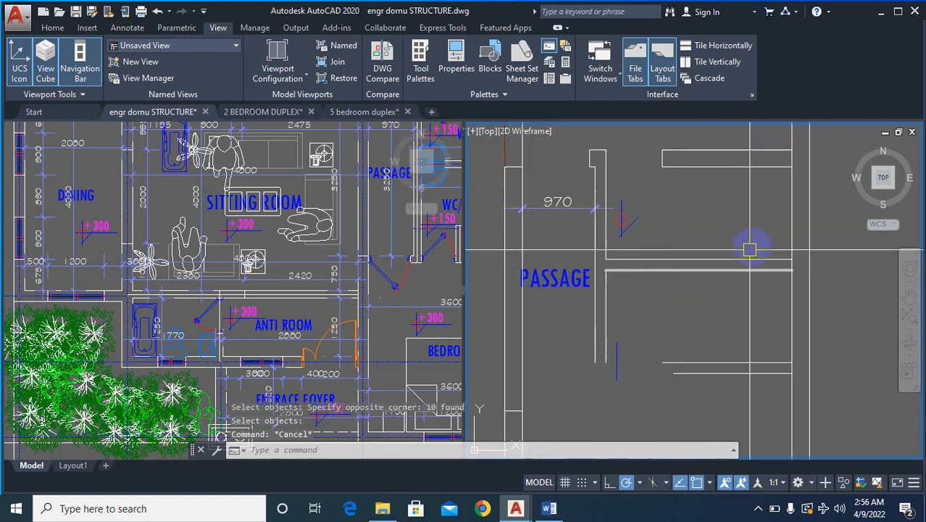
type("e")
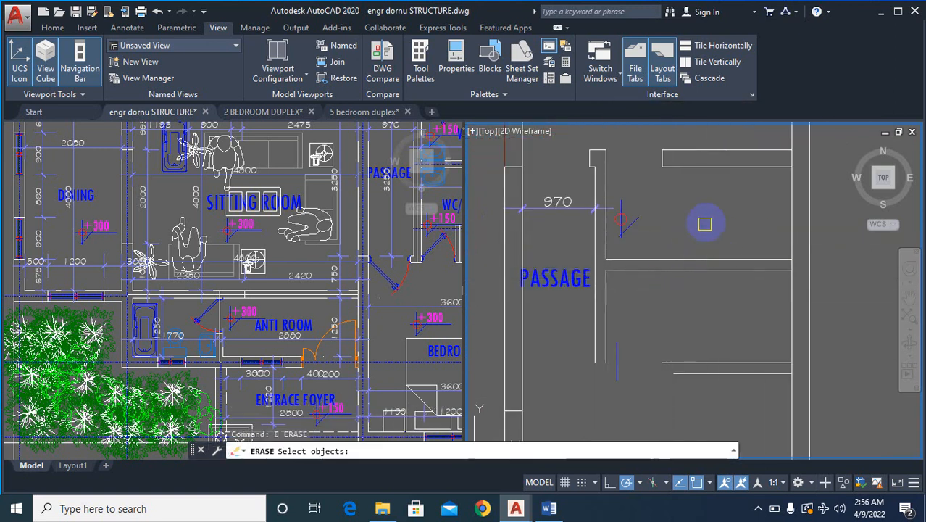
left_click(705, 224)
left_click(553, 312)
right_click(609, 319)
right_click(612, 329)
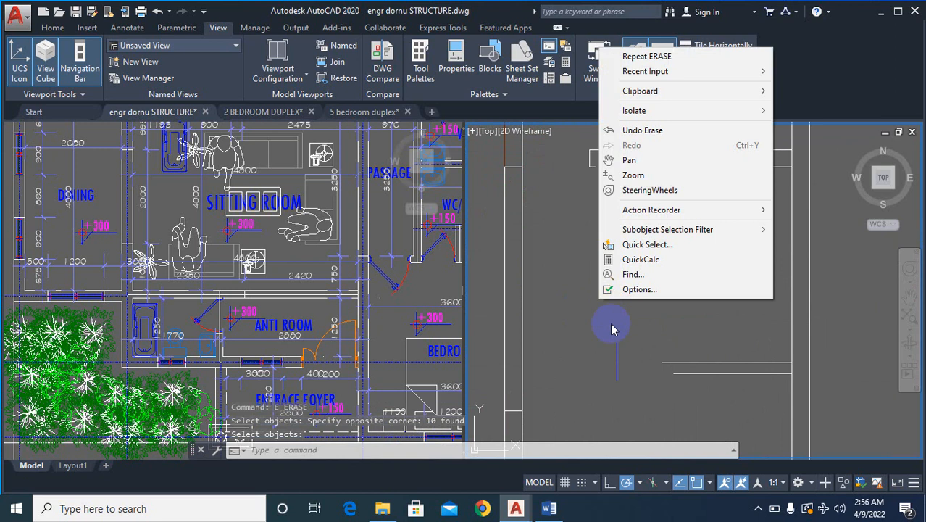
key("Escape")
- Extend both lines of the former dressing recess wall across the passage to the sitting room side wall
type("ex")
key("Return")
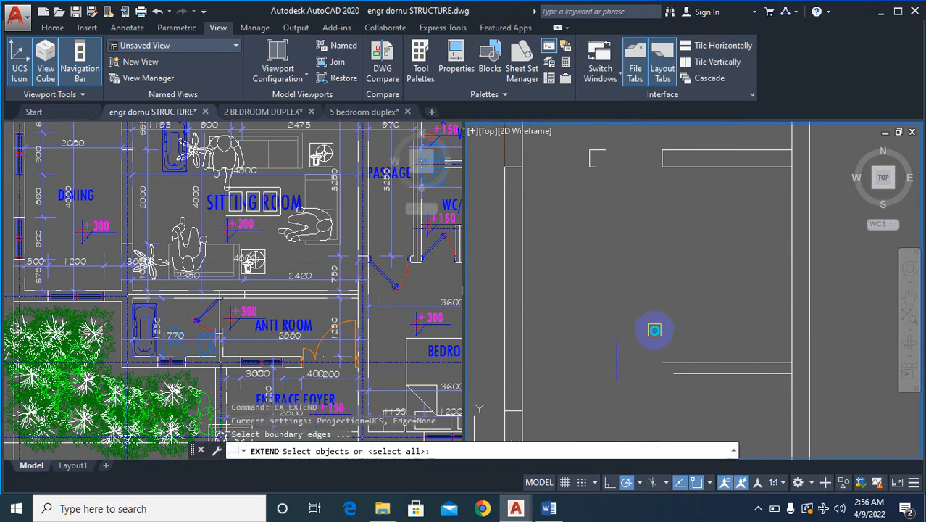
right_click(654, 330)
right_click(654, 330)
left_click(700, 360)
left_click(701, 358)
left_click(656, 405)
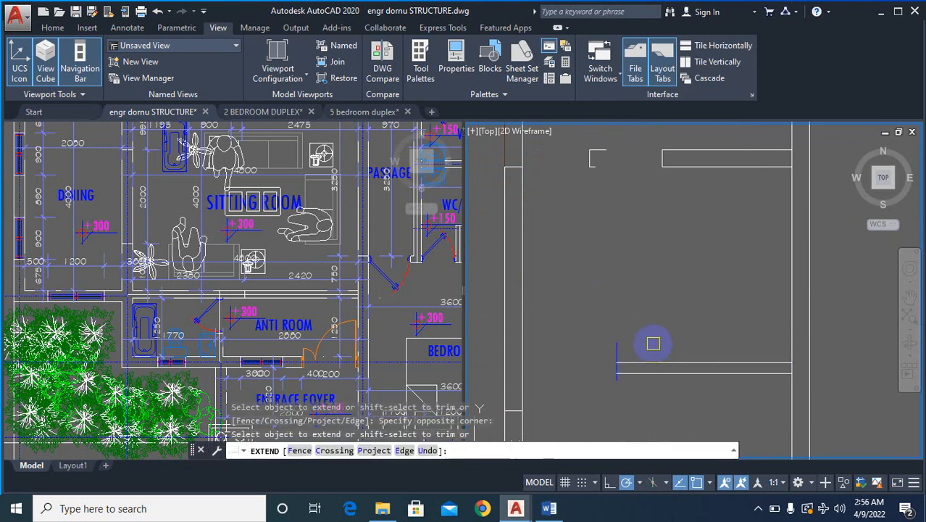
left_click(654, 343)
left_click(617, 412)
key("Escape")
key("Escape")
key("Escape")
- Erase the short blue vertical line crossing the extended partition
type("e")
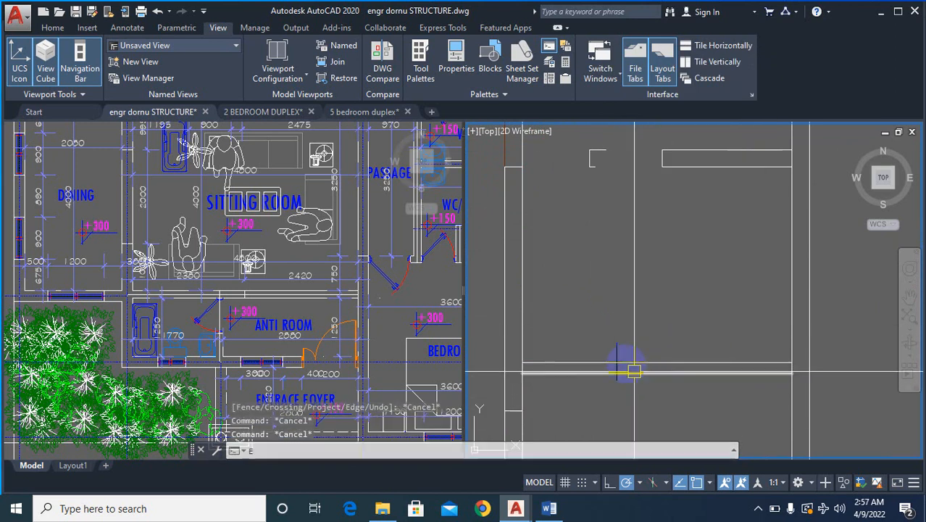
key("Return")
left_click(615, 346)
key("Return")
- Erase the leftover jamb piece and the end cap of the upper partition beside the staircase
scroll(641, 361, "down", 4)
scroll(618, 234, "up", 2)
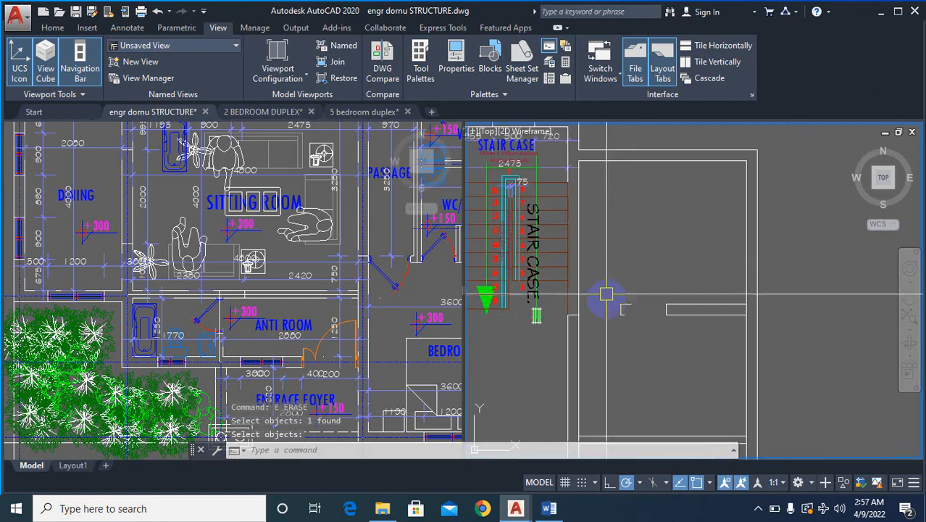
left_click(614, 283)
left_click(696, 340)
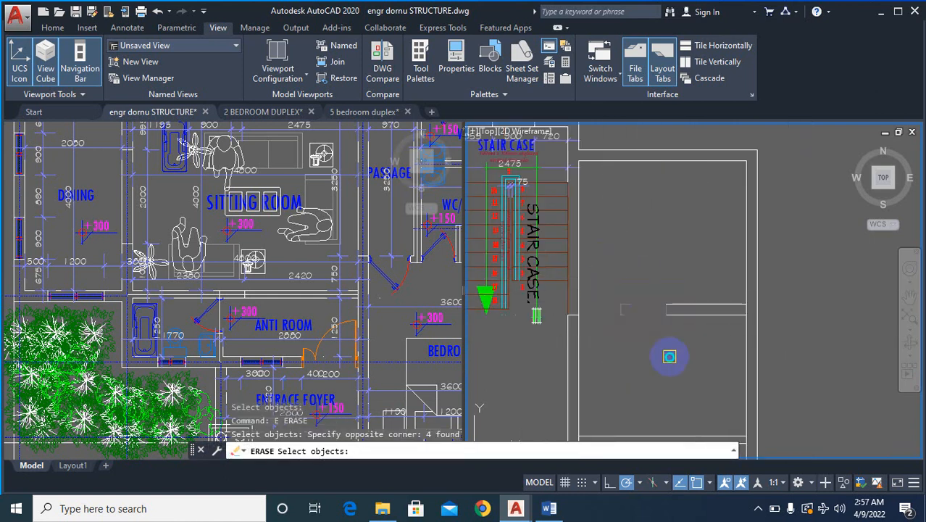
key("Escape")
- Extend both lines of the upper partition to the wall beside the staircase
type("ex")
key("Return")
right_click(678, 343)
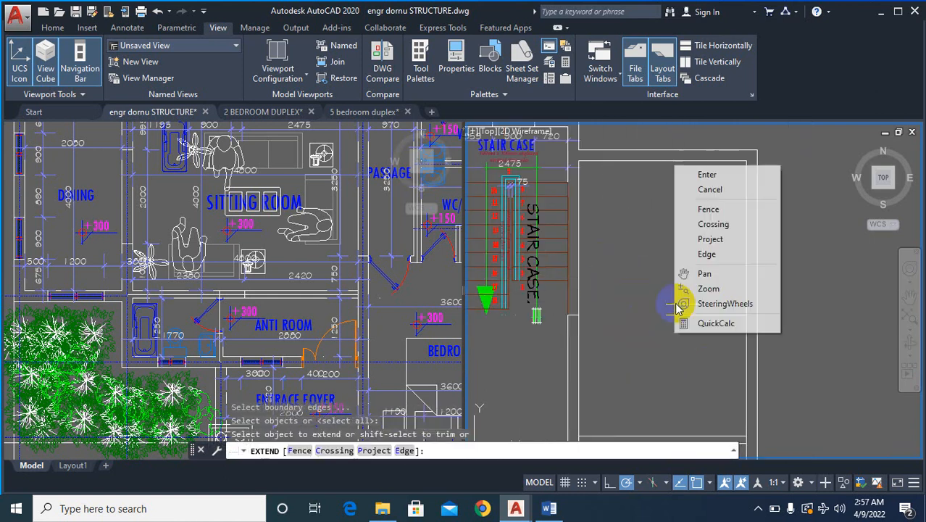
left_click(674, 300)
scroll(661, 269, "down", 4)
key("Escape")
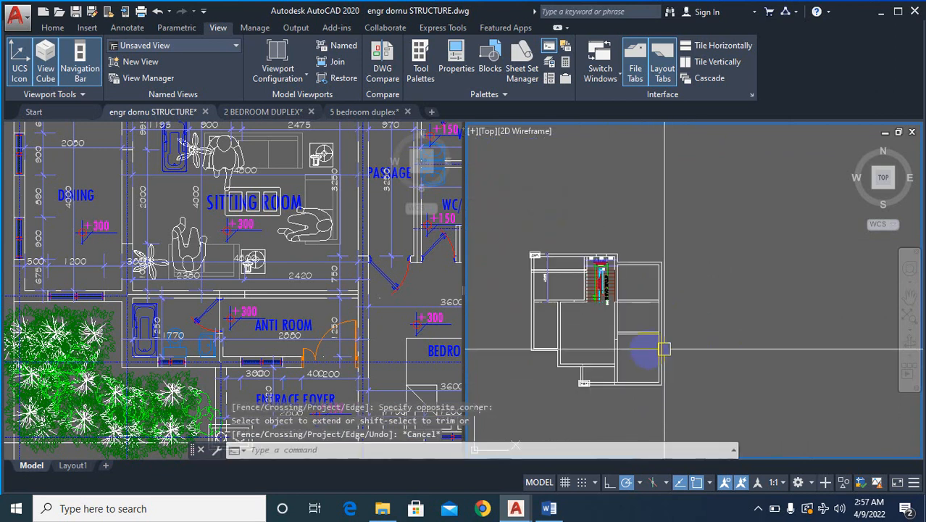
- Erase the short cross line inside the sitting room side wall just below the lower partition
scroll(606, 361, "up", 2)
scroll(648, 326, "up", 4)
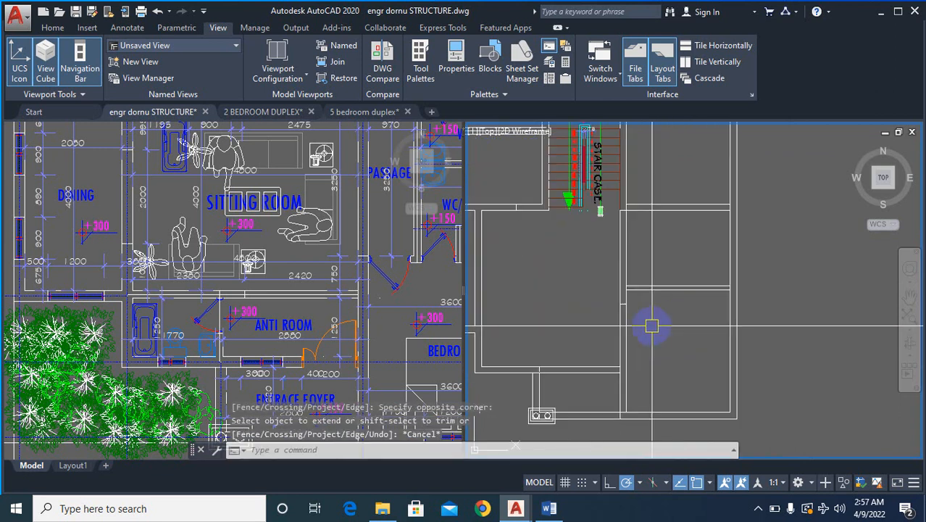
type("e")
key("Return")
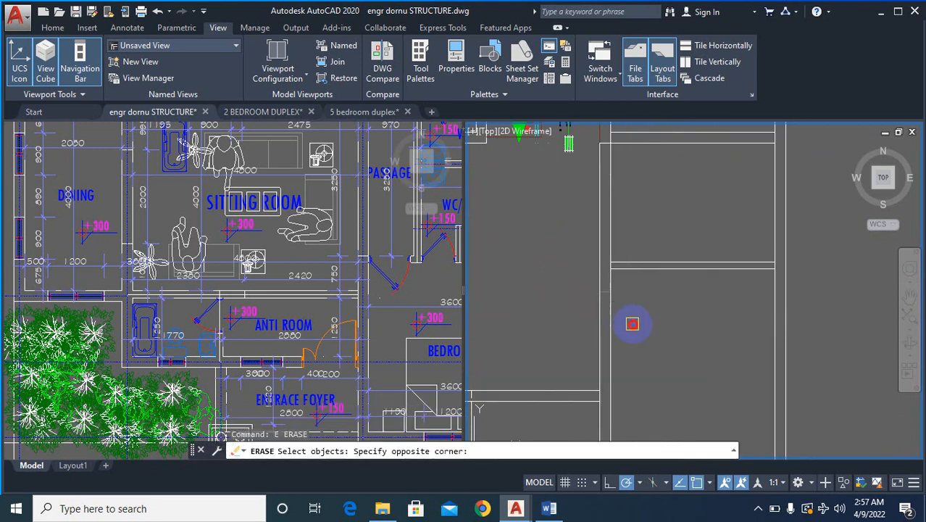
left_click(632, 324)
right_click(632, 325)
right_click(633, 325)
left_click(630, 332)
- Measure the distance from the lower partition to the bedroom's front wall with a linear dimension
scroll(632, 326, "down", 4)
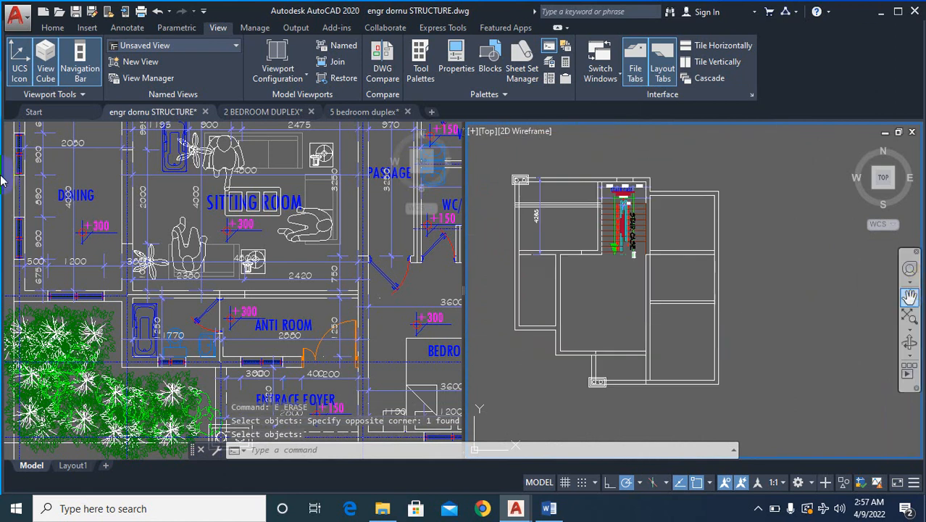
scroll(688, 356, "up", 5)
type("D")
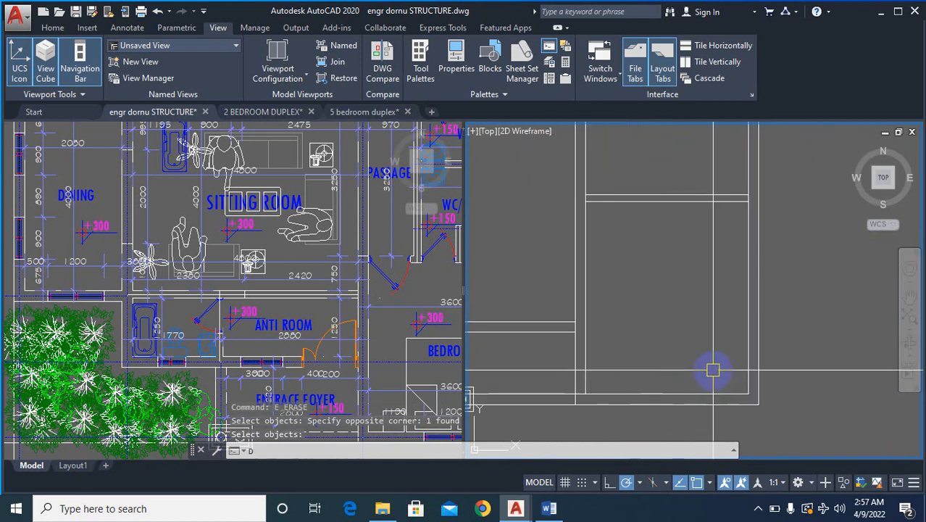
type("LI")
key("Return")
scroll(754, 200, "up", 3)
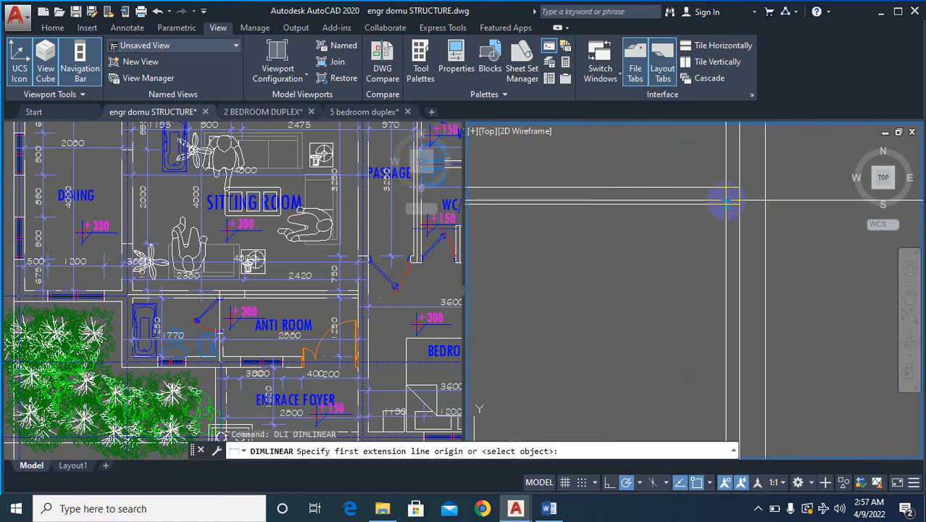
scroll(725, 203, "down", 3)
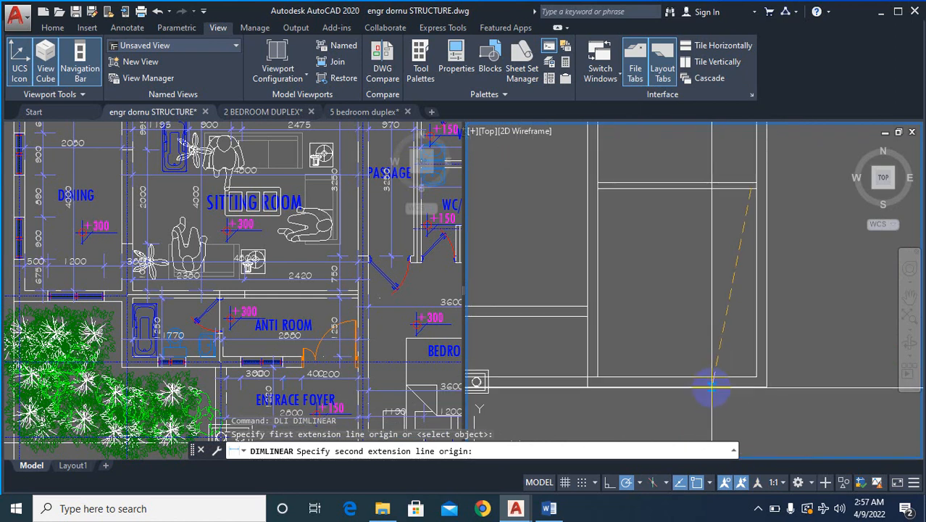
left_click(712, 386)
key("Escape")
scroll(760, 169, "up", 5)
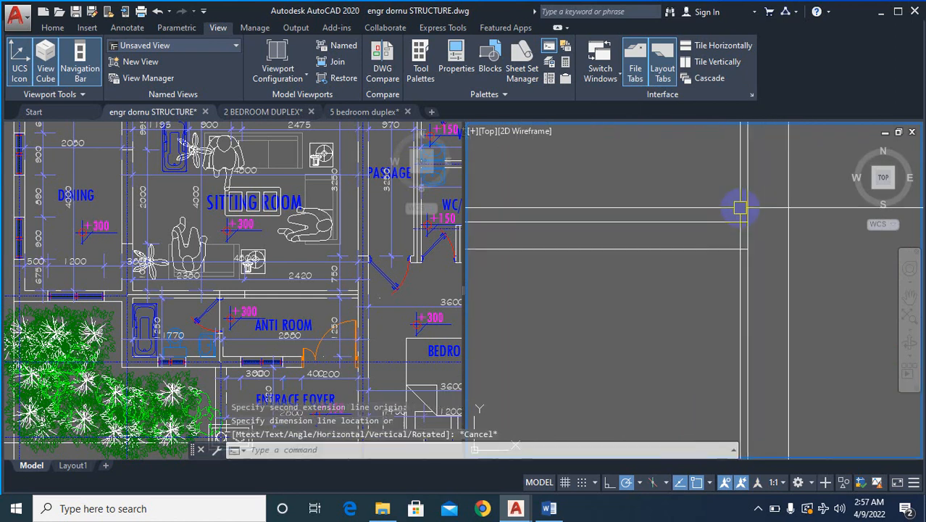
- Try offsetting the upper line of the lower bedroom partition 115 downward and erase the trial line
type("o")
key("Return")
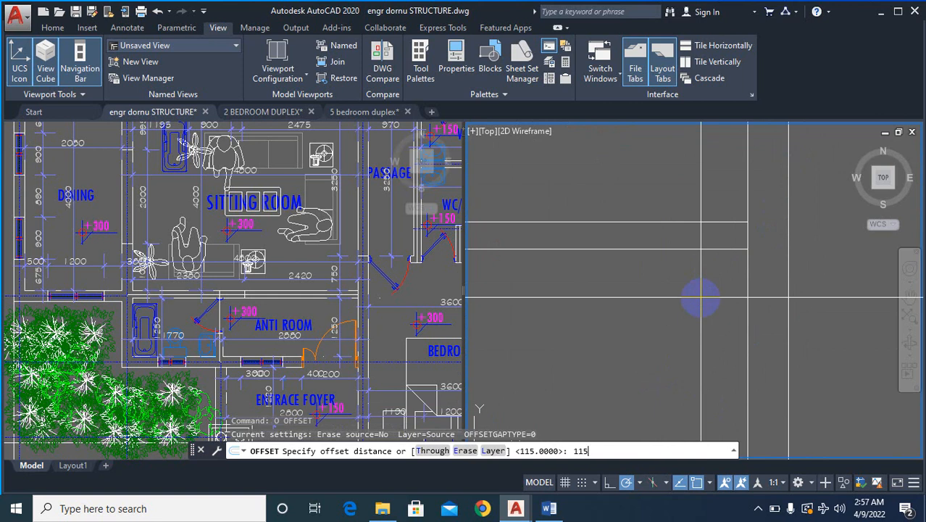
key("Return")
left_click(725, 223)
left_click(725, 277)
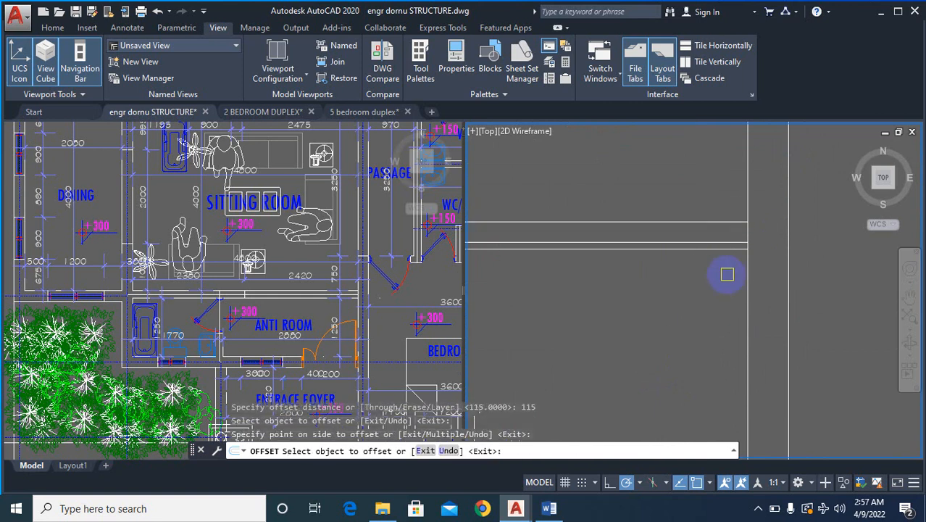
key("Escape")
type("e")
key("Return")
scroll(727, 247, "up", 2)
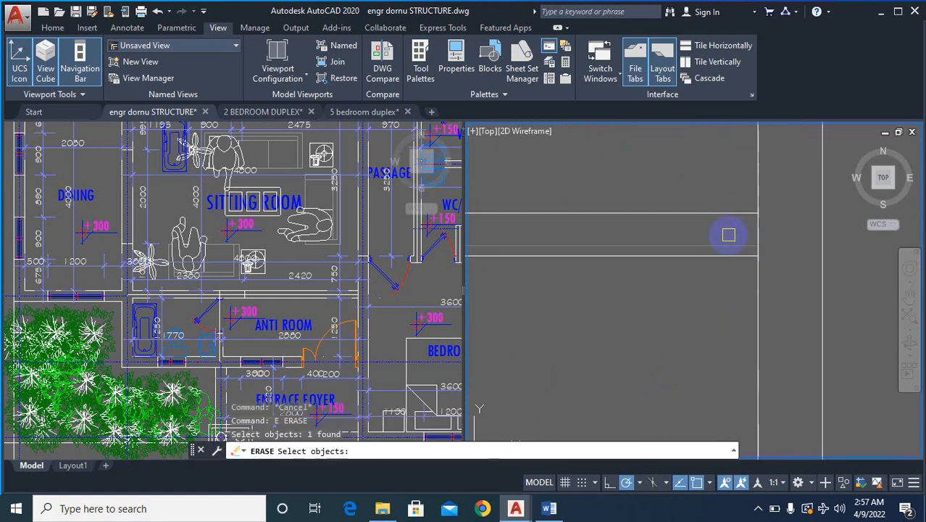
key("Return")
- Offset the upper line of the lower bedroom partition 75 downward to create its centre line
type("o")
key("Return")
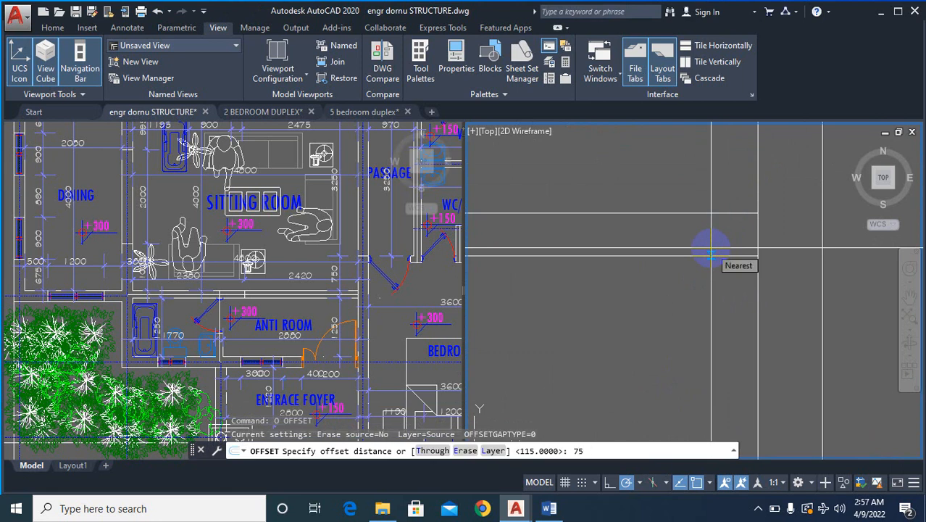
type("75")
key("Return")
left_click(696, 213)
left_click(690, 279)
key("Escape")
key("Escape")
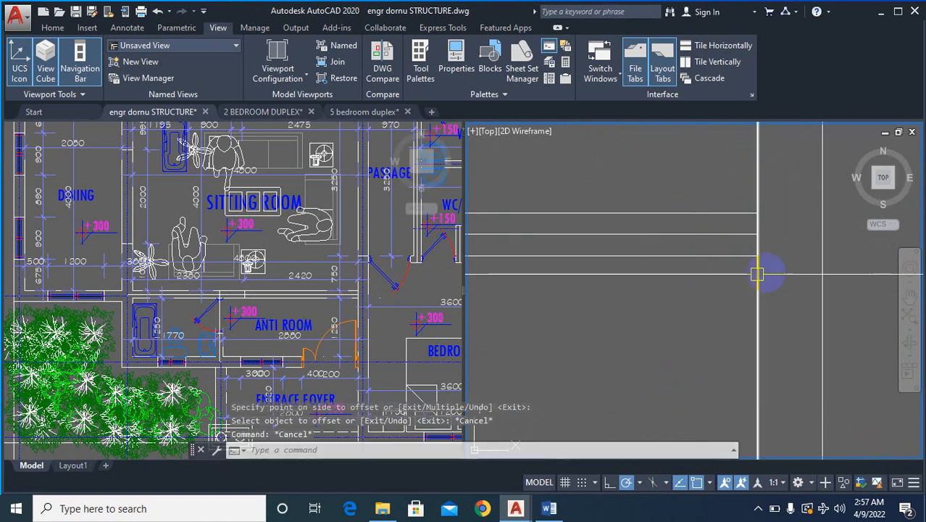
- Erase the two outer lines of the lower bedroom partition, leaving only the centre line
scroll(758, 274, "down", 3)
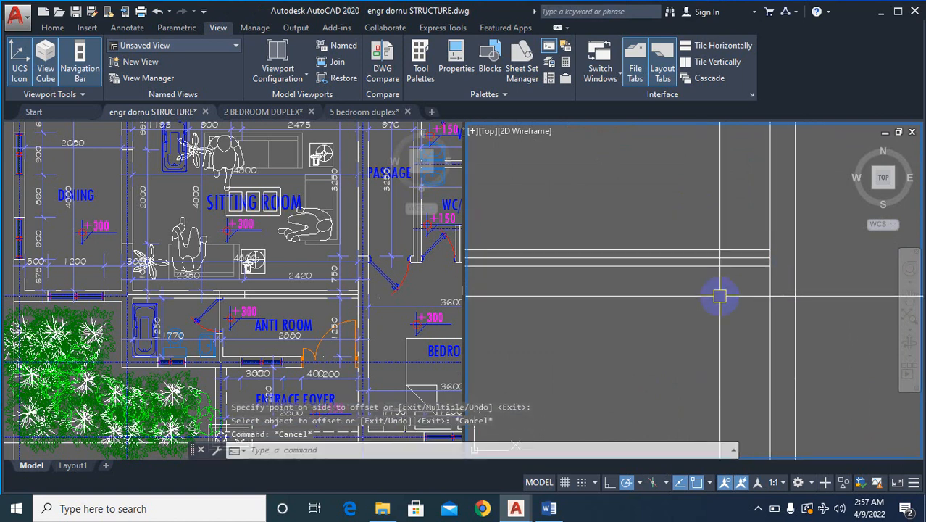
type("e")
key("Return")
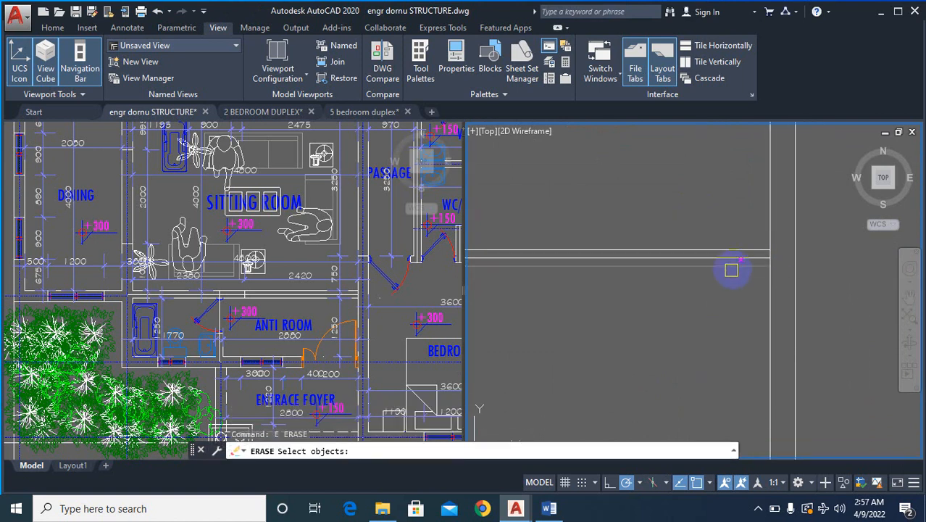
key("Return")
key("Return")
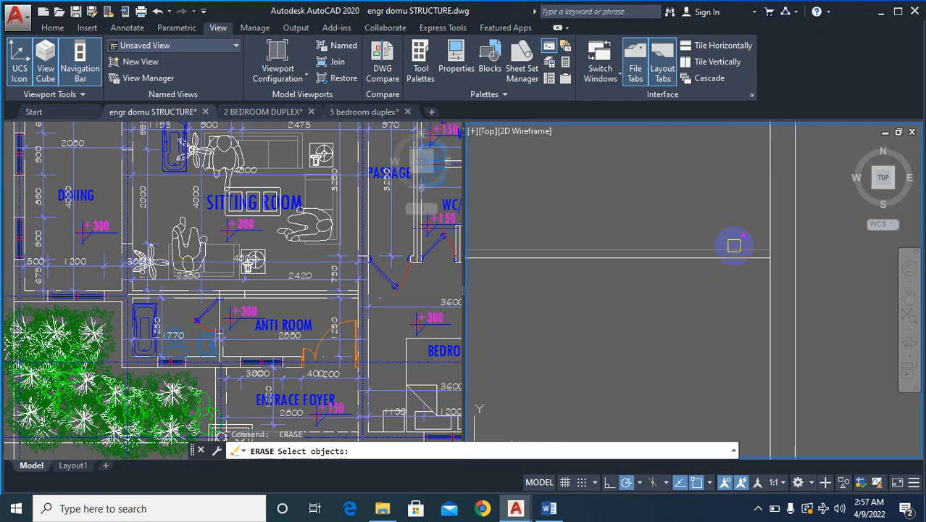
key("Escape")
- Offset the partition's centre line 115 to both sides to form the thicker wall
type("o")
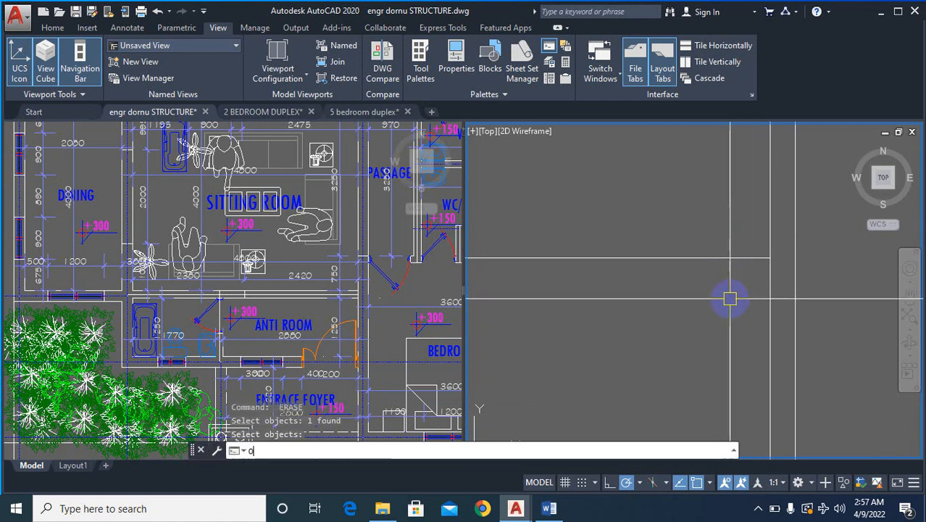
key("Return")
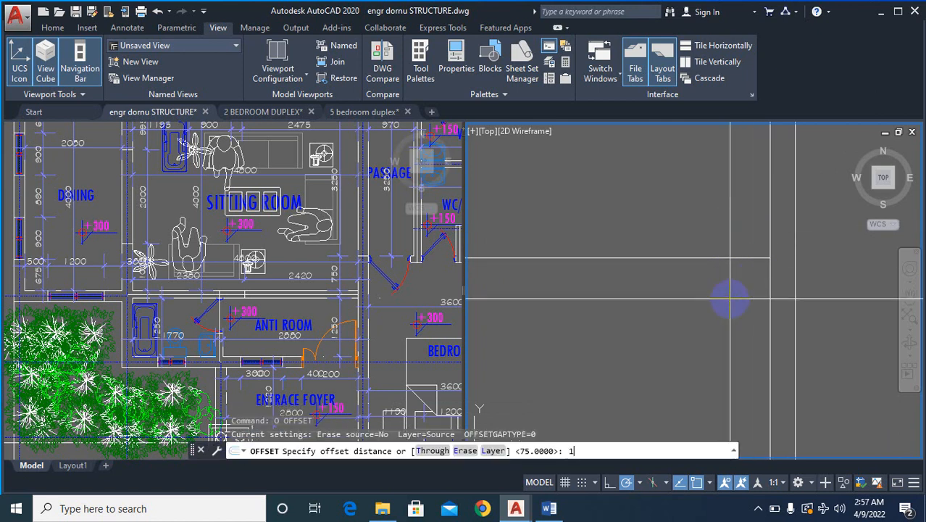
type("115")
key("Return")
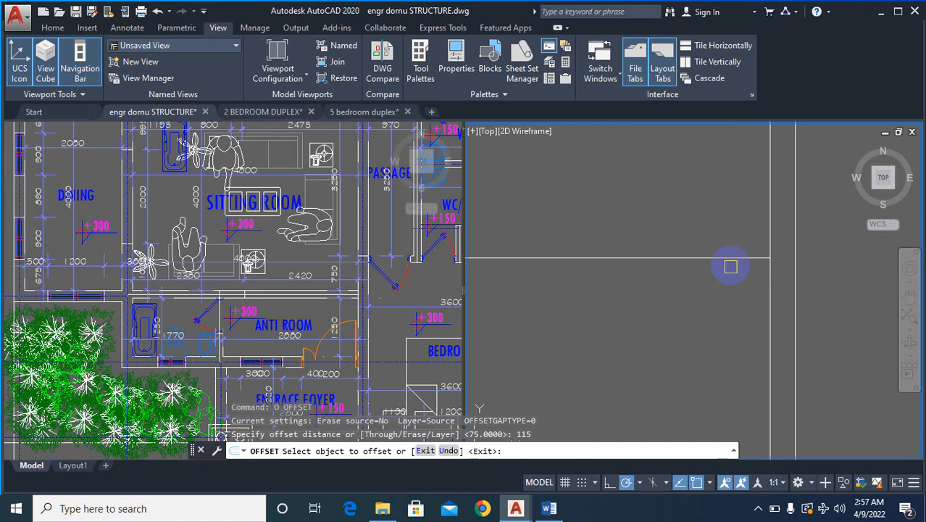
left_click(728, 259)
left_click(731, 218)
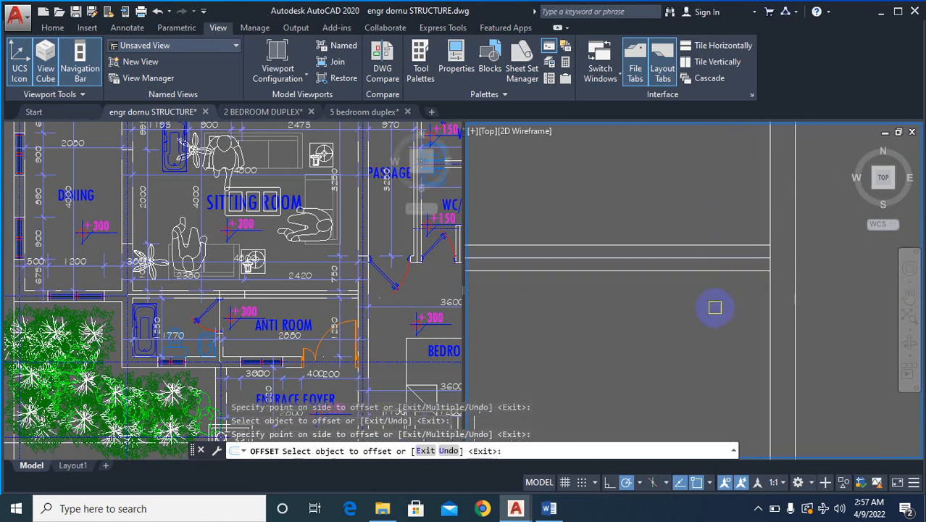
scroll(852, 300, "down", 6)
key("Escape")
- Erase the centre line between the two new partition lines
scroll(757, 293, "up", 6)
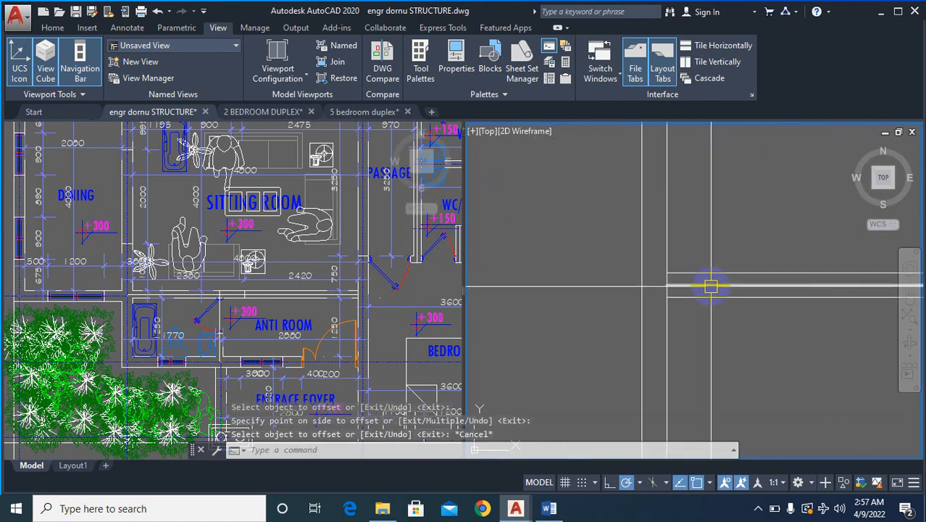
type("e")
key("Return")
left_click(710, 286)
- Erase the window jambs and short wall pieces between the opening and the corner in the wall above the staircase
scroll(651, 298, "down", 2)
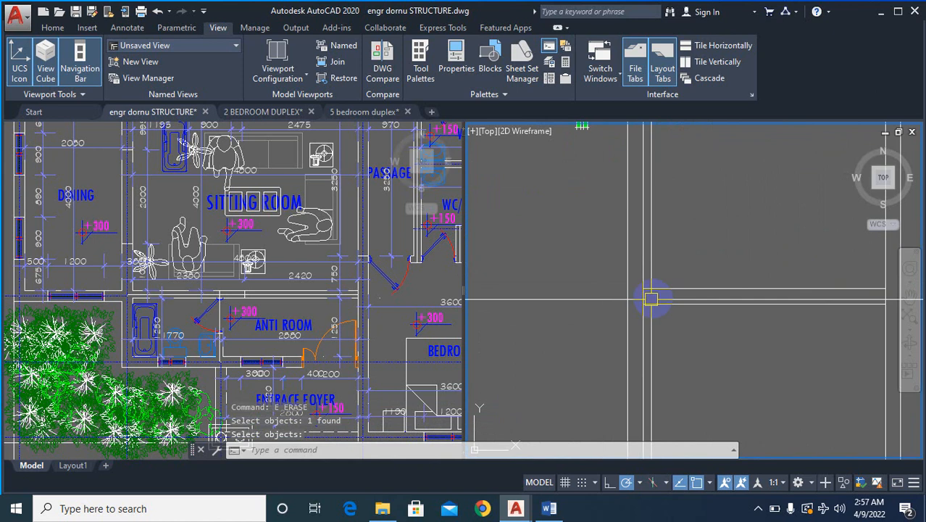
scroll(651, 298, "down", 5)
scroll(686, 322, "up", 4)
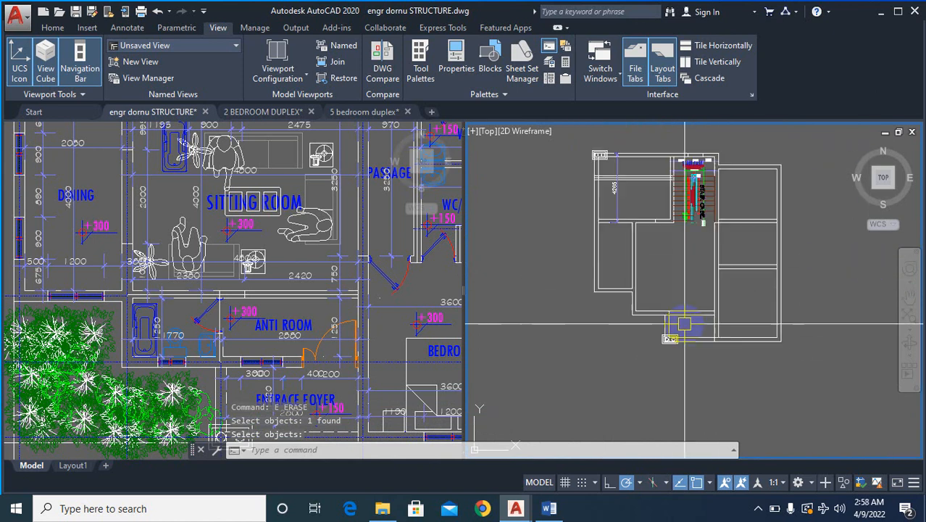
scroll(707, 260, "down", 4)
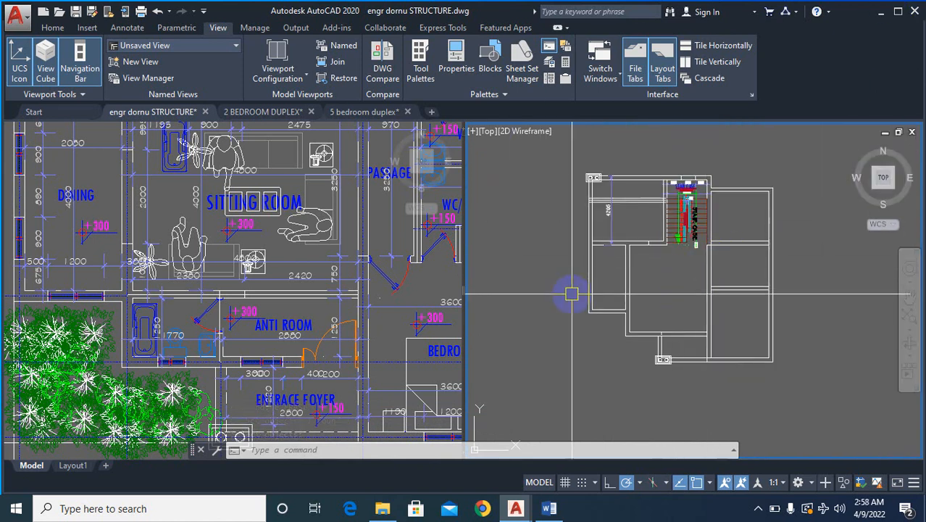
scroll(666, 176, "up", 5)
type("e")
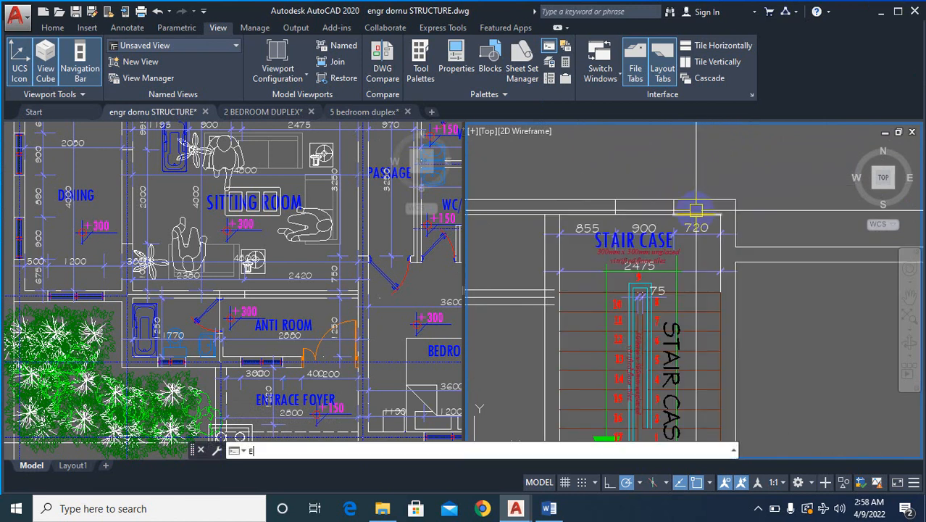
key("Return")
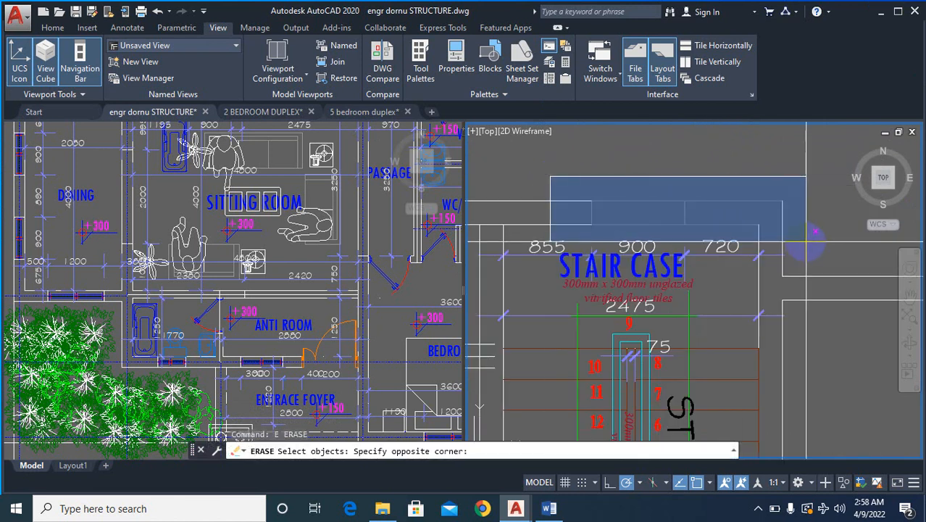
left_click(813, 231)
key("Escape")
key("Escape")
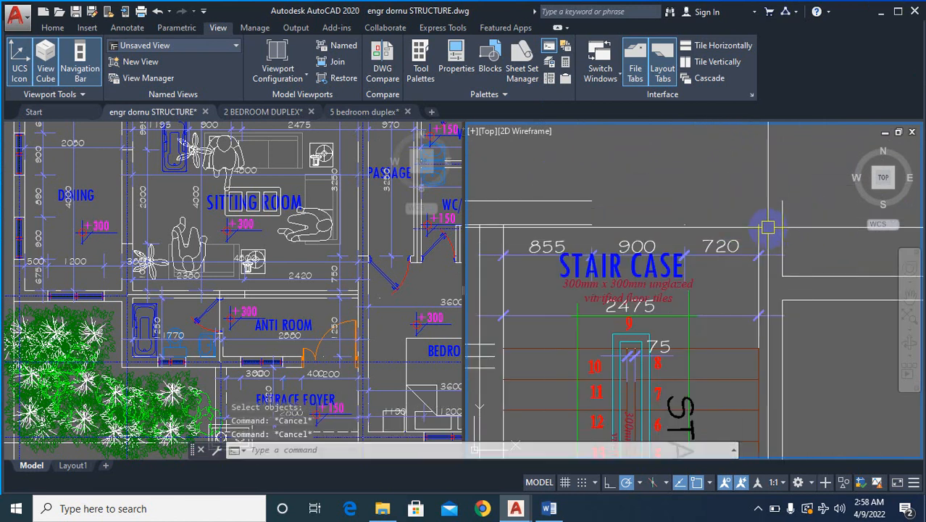
- Fillet the inner and outer lines of the wall above the staircase with the matching side wall lines to close the corner
type("f")
key("Return")
left_click(581, 229)
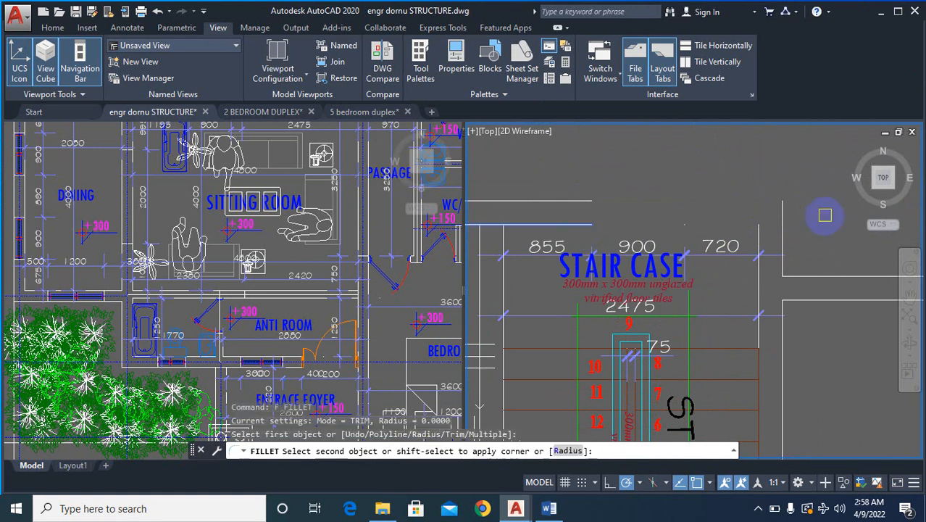
left_click(761, 234)
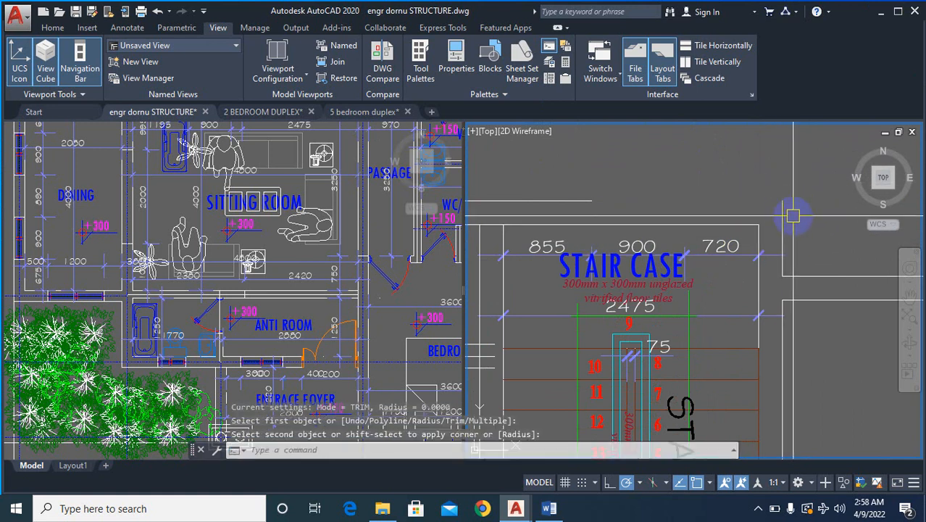
type("f")
key("Return")
left_click(579, 204)
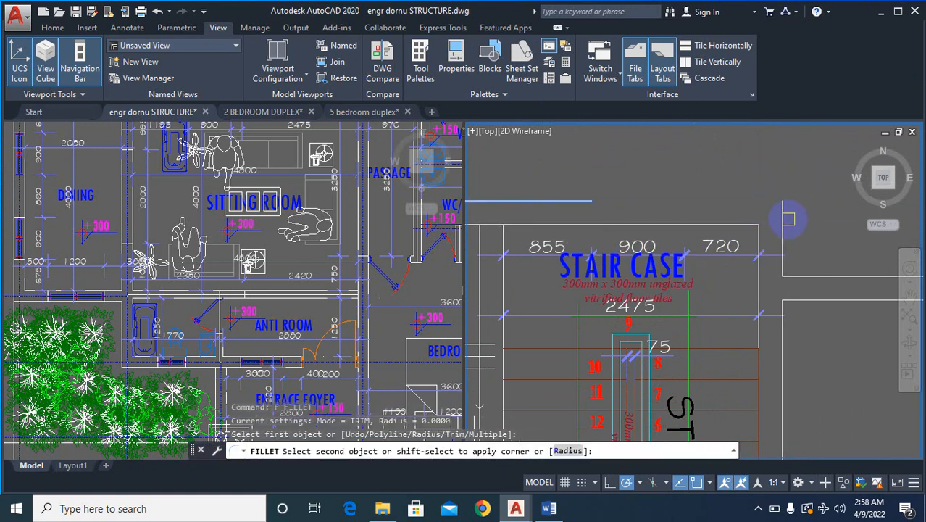
left_click(786, 217)
key("Escape")
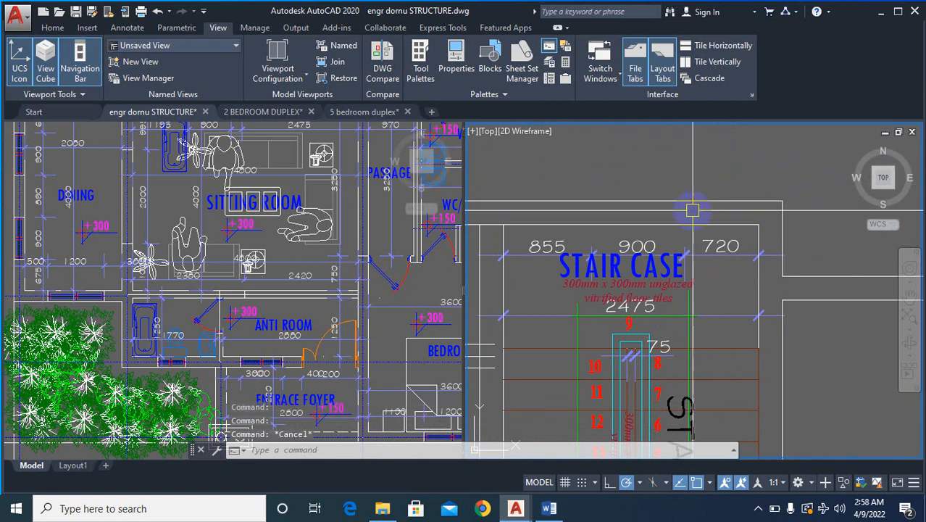
- In the adjacent plan copy, erase the short wall stub projecting from the horizontal wall below the staircase
scroll(692, 210, "down", 7)
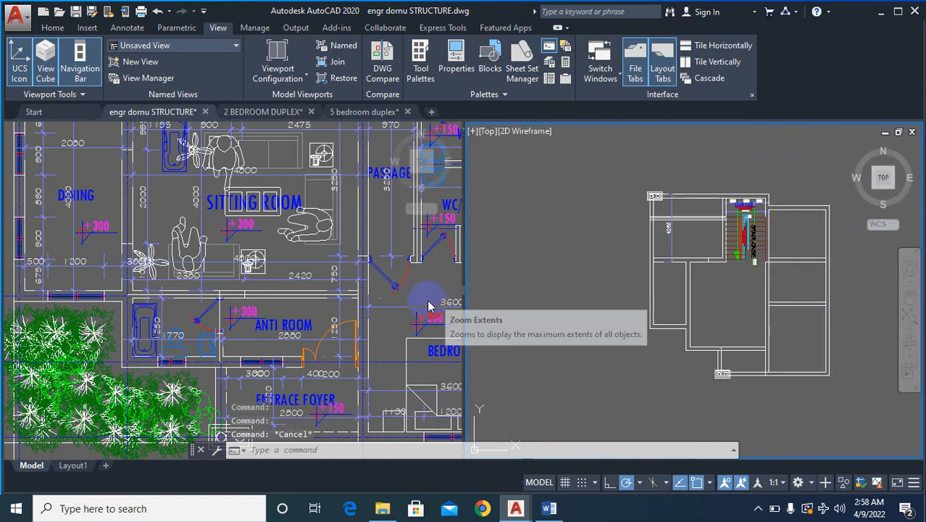
scroll(723, 348, "up", 4)
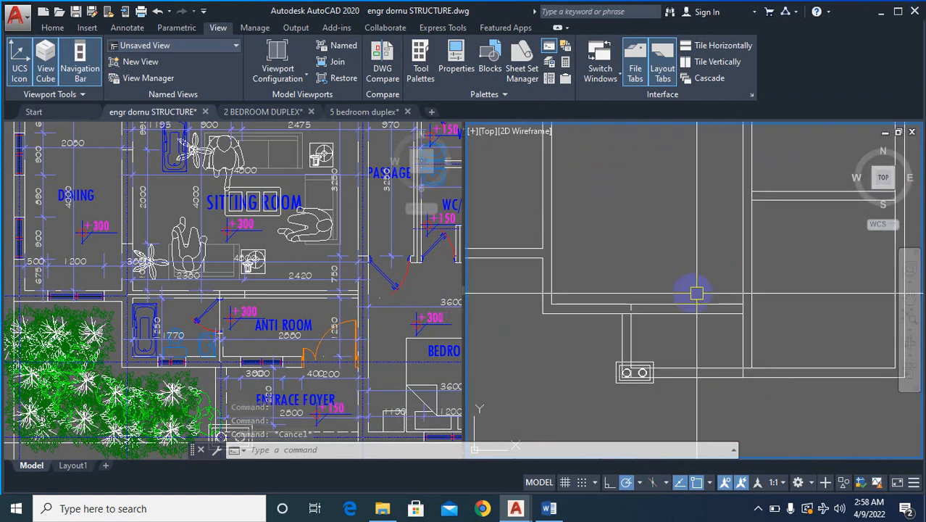
scroll(696, 293, "down", 6)
scroll(842, 289, "down", 2)
scroll(718, 249, "up", 2)
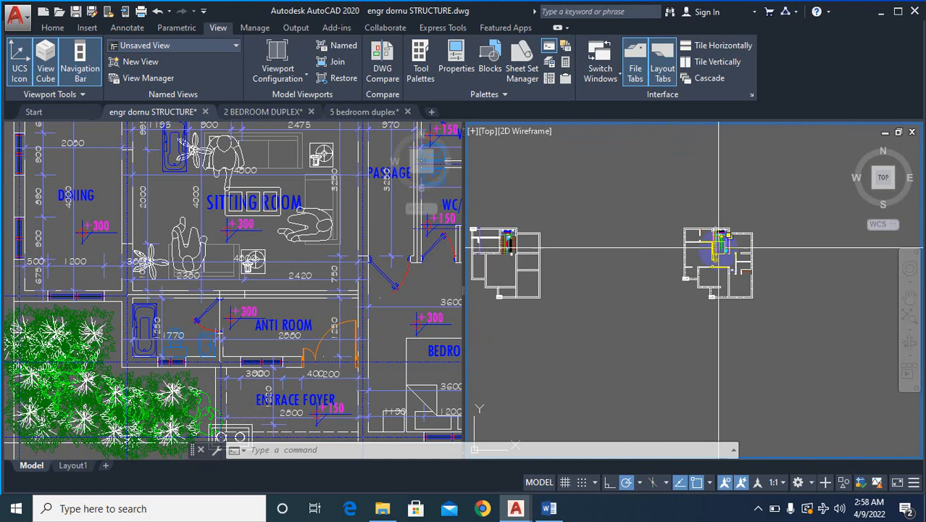
scroll(718, 248, "up", 5)
scroll(802, 302, "up", 3)
scroll(779, 274, "down", 3)
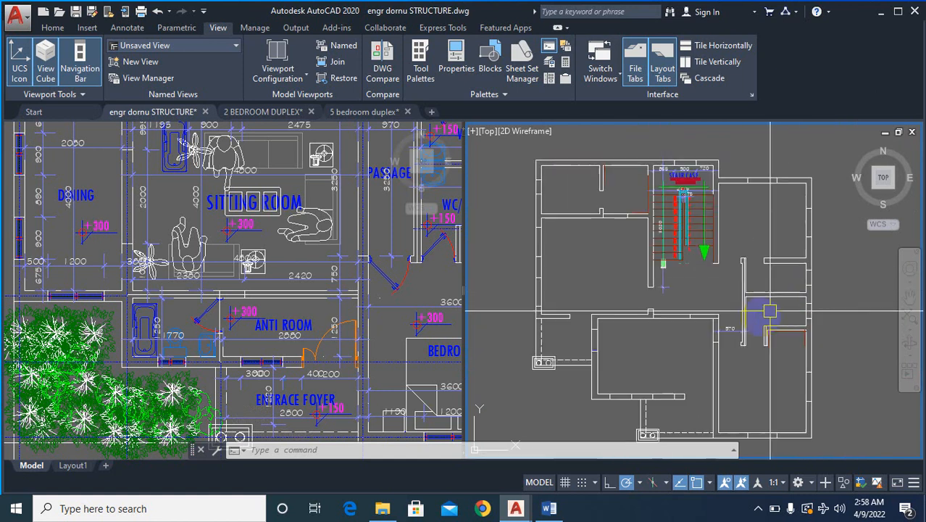
scroll(732, 306, "up", 2)
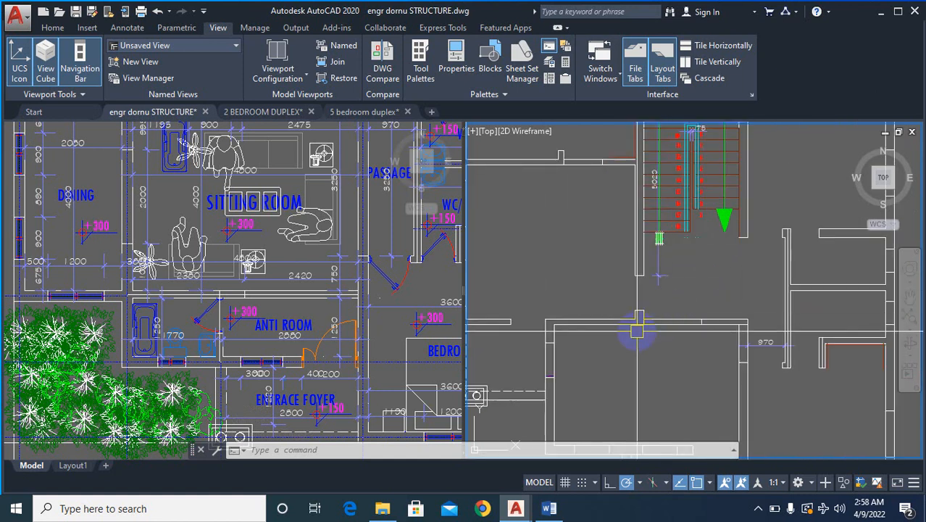
type("e")
left_click(655, 348)
right_click(656, 349)
right_click(656, 349)
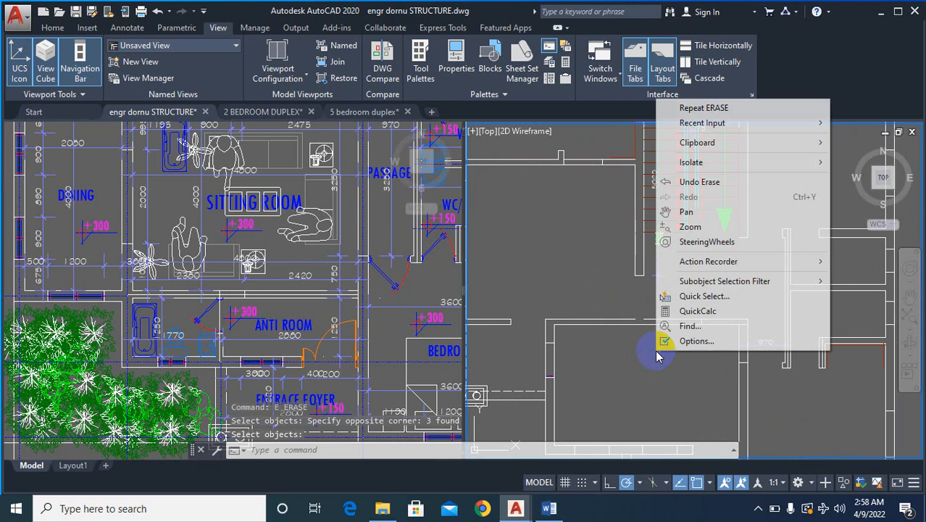
key("Escape")
key("Escape")
key("Escape")
- Erase the end cap of the vertical wall beside the start of the stairs
scroll(645, 275, "up", 2)
type("e")
key("Return")
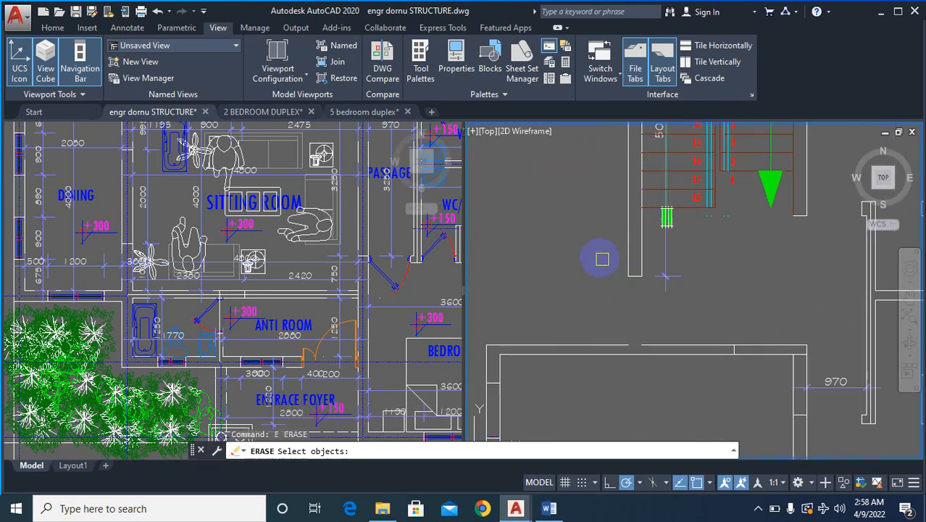
left_click(725, 295)
key("Return")
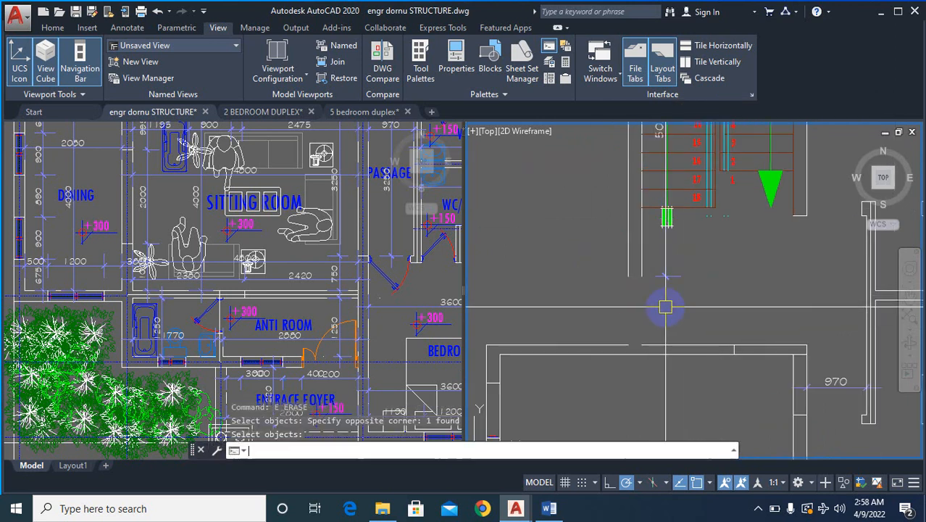
- Extend both lines of the vertical wall beside the stairs down to the horizontal wall below
type("ex")
key("Return")
key("Return")
scroll(642, 248, "up", 4)
left_click(660, 254)
left_click(561, 313)
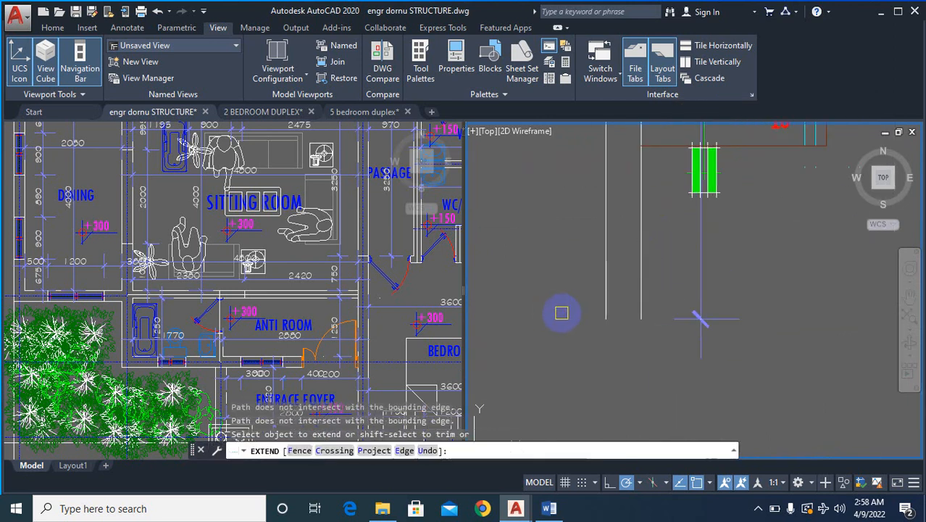
scroll(642, 286, "down", 2)
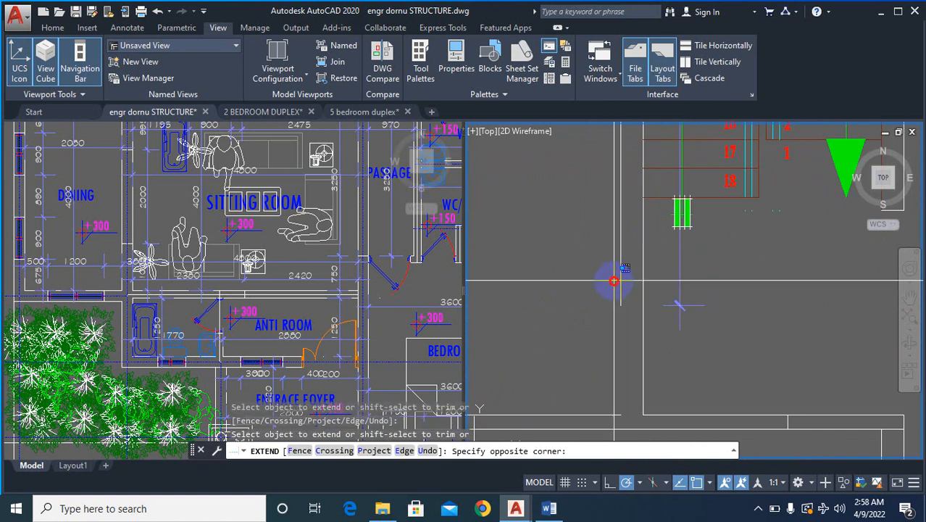
scroll(666, 289, "down", 2)
key("Escape")
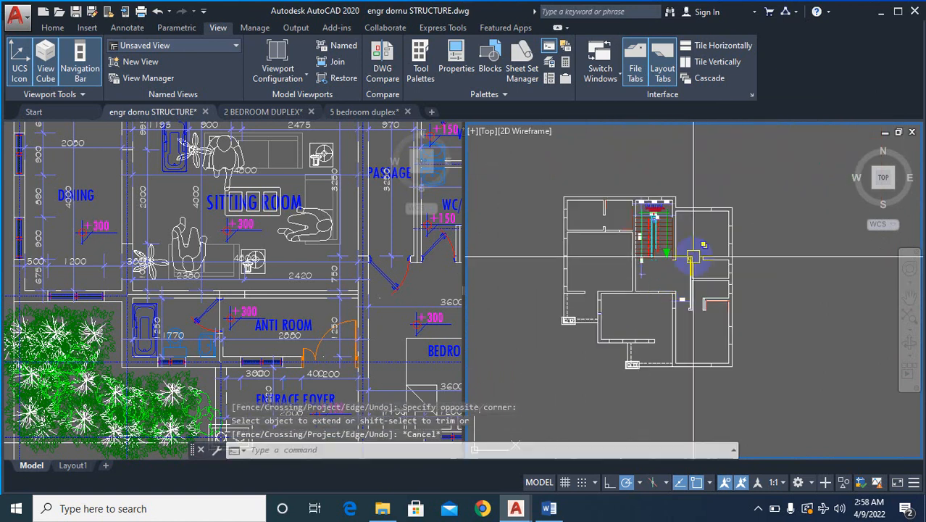
- Extend the room-side line of the vertical wall on the other side of the stairs down to the horizontal wall below
scroll(697, 256, "up", 2)
type("EX")
key("Return")
scroll(662, 328, "up", 3)
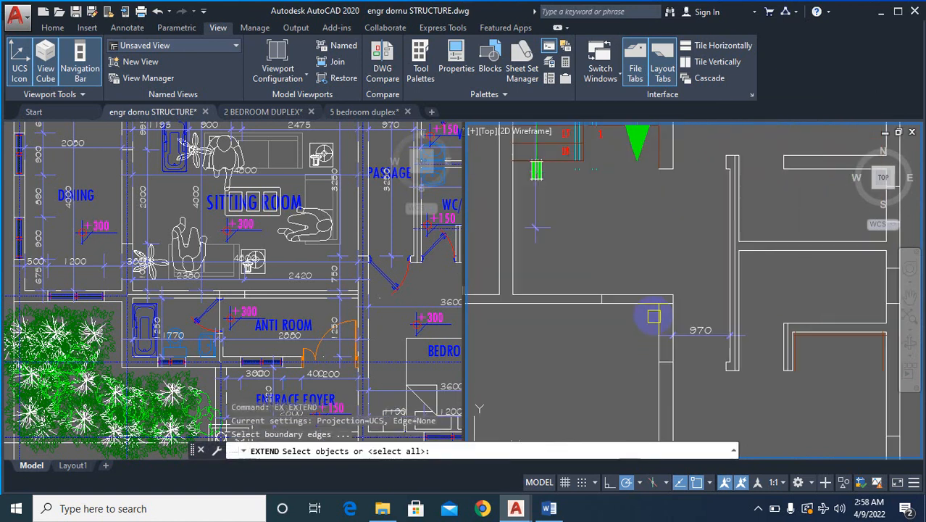
left_click(653, 291)
scroll(654, 326, "down", 2)
scroll(667, 213, "up", 3)
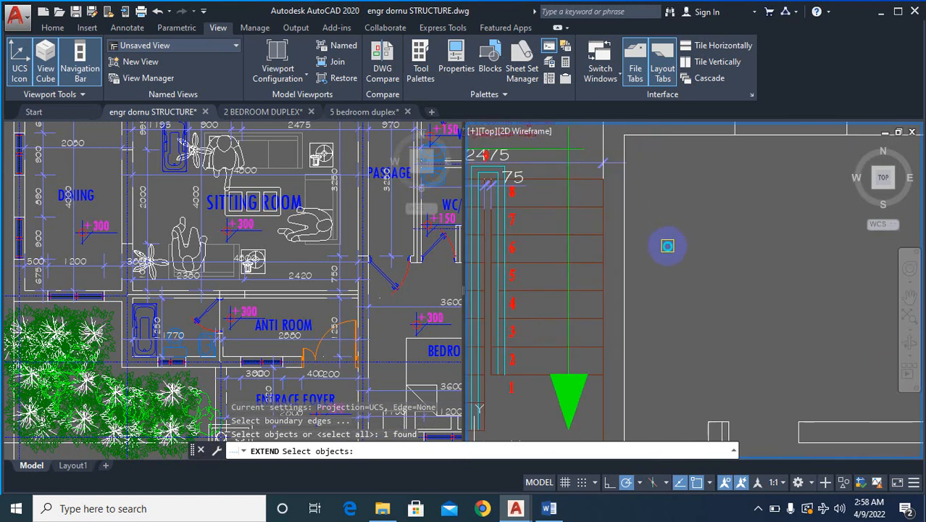
key("Return")
left_click(605, 138)
left_click(605, 139)
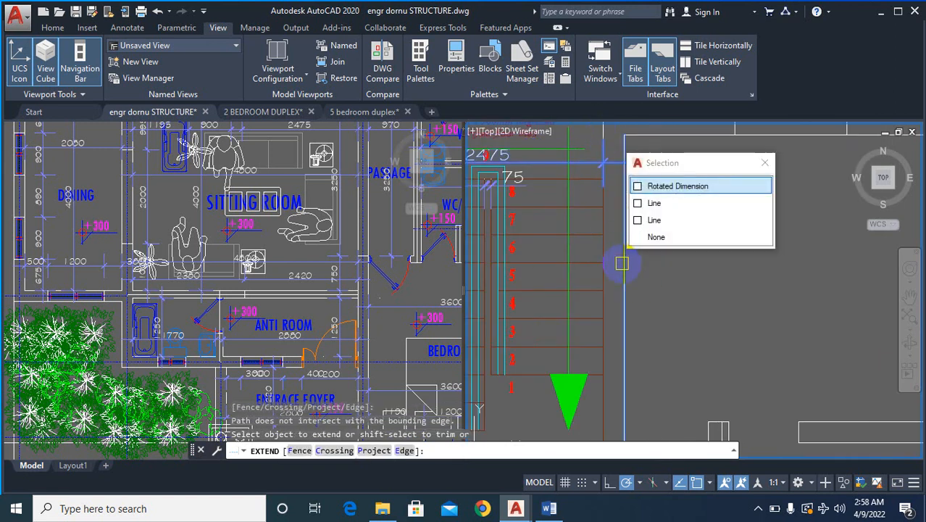
left_click(634, 242)
scroll(642, 258, "down", 4)
scroll(642, 258, "up", 4)
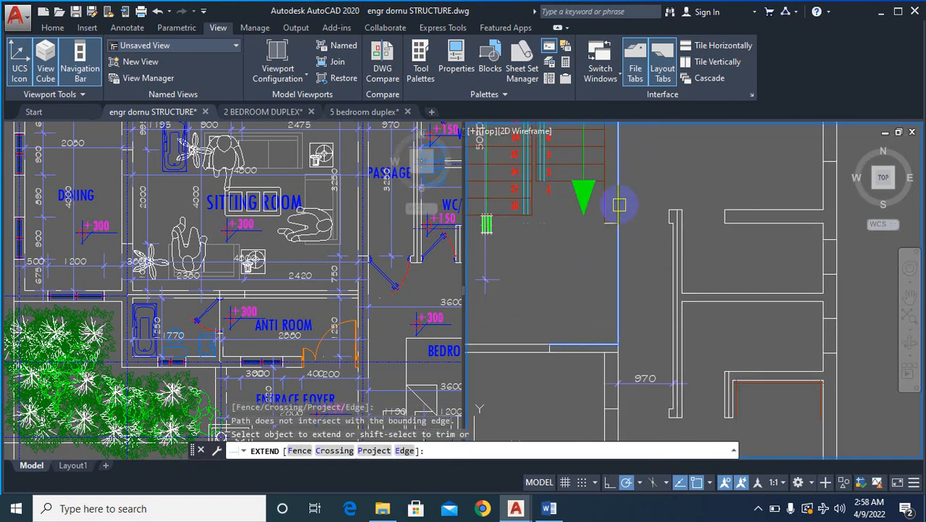
left_click(620, 205)
- Extend the stair-side line of the same vertical wall down to the horizontal wall below the staircase
scroll(609, 206, "up", 3)
left_click(588, 197)
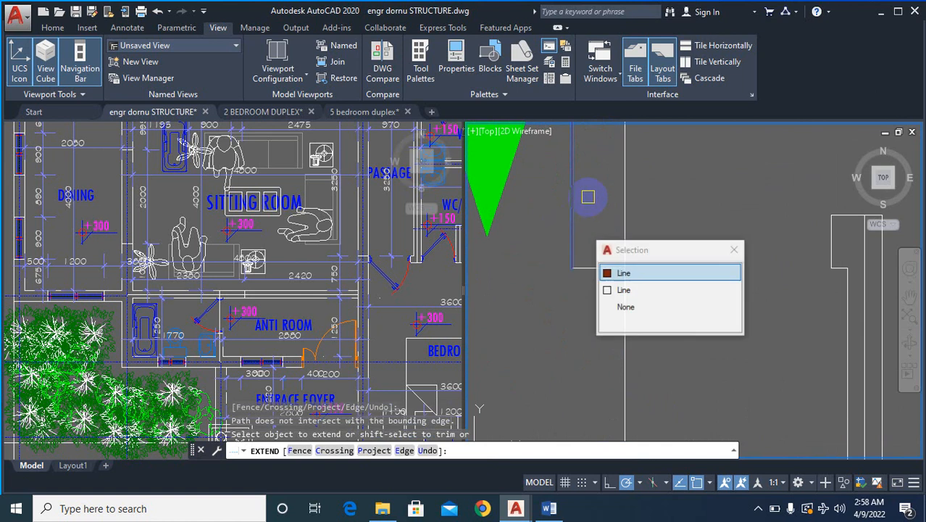
scroll(594, 199, "down", 6)
left_click(680, 294)
scroll(701, 294, "down", 1)
key("Escape")
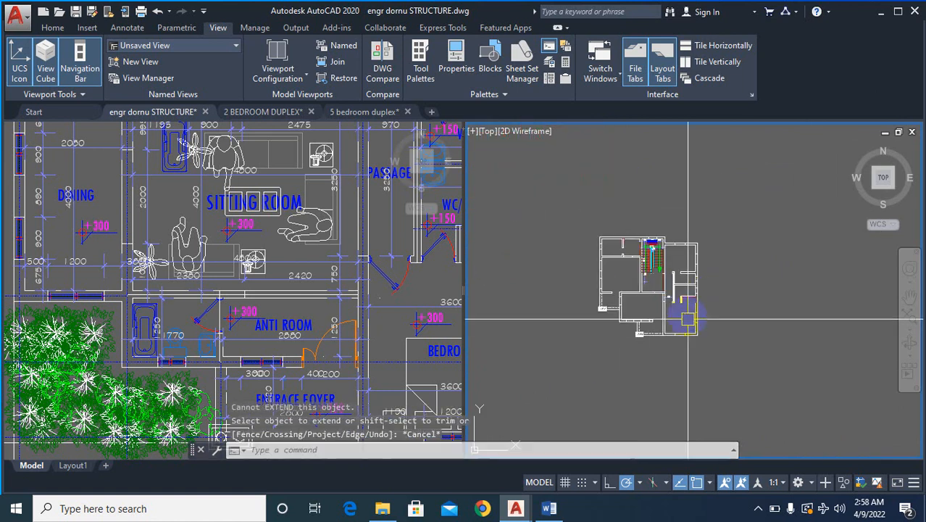
- Measure the clear distance between the upper and lower walls of the upper-left room with a linear dimension
scroll(687, 318, "up", 9)
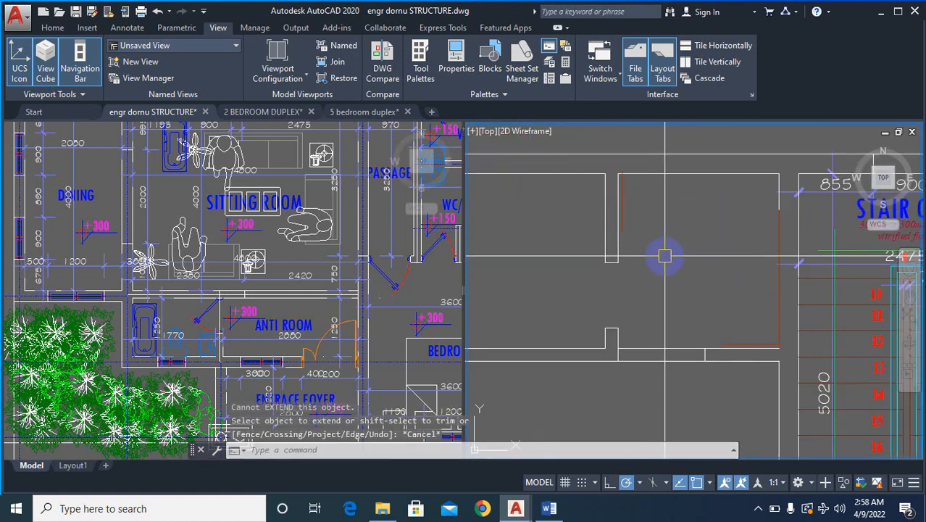
scroll(665, 255, "down", 3)
type("D")
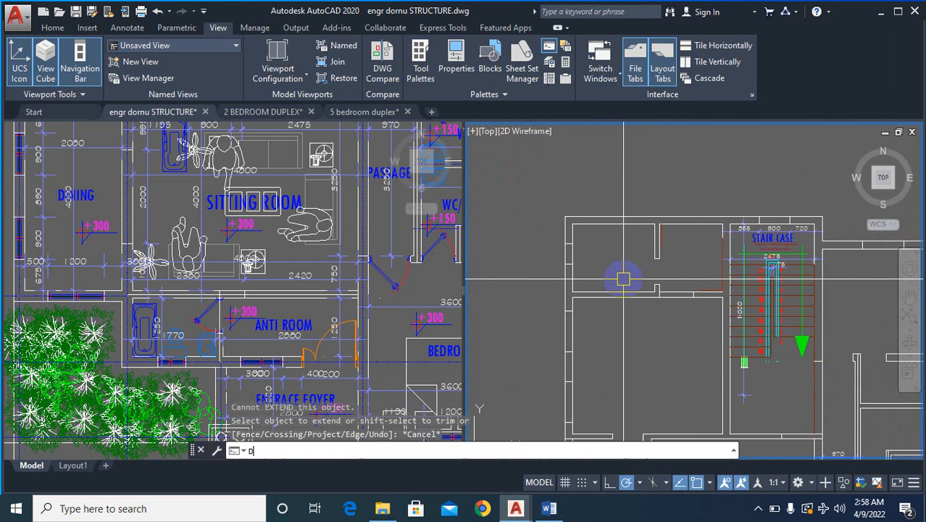
type("LI")
key("Return")
scroll(619, 284, "up", 5)
left_click(615, 289)
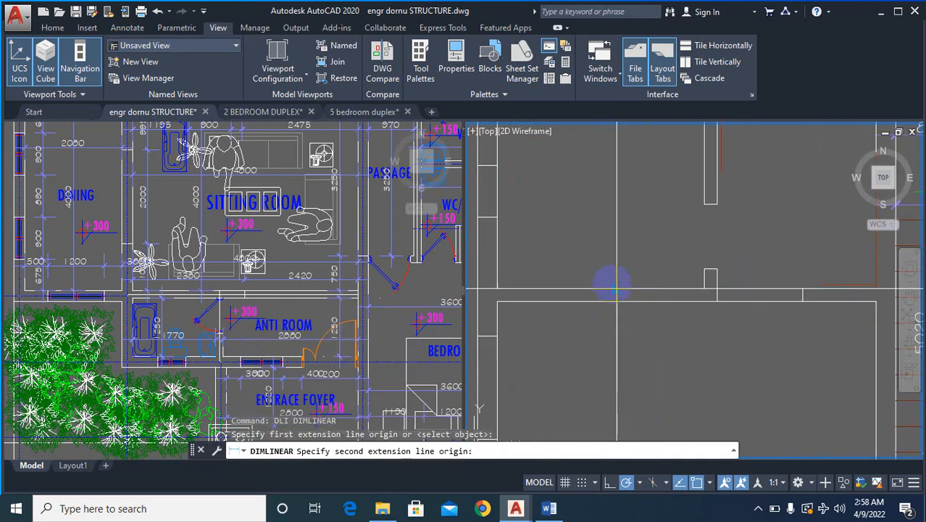
scroll(615, 288, "down", 2)
scroll(609, 205, "up", 2)
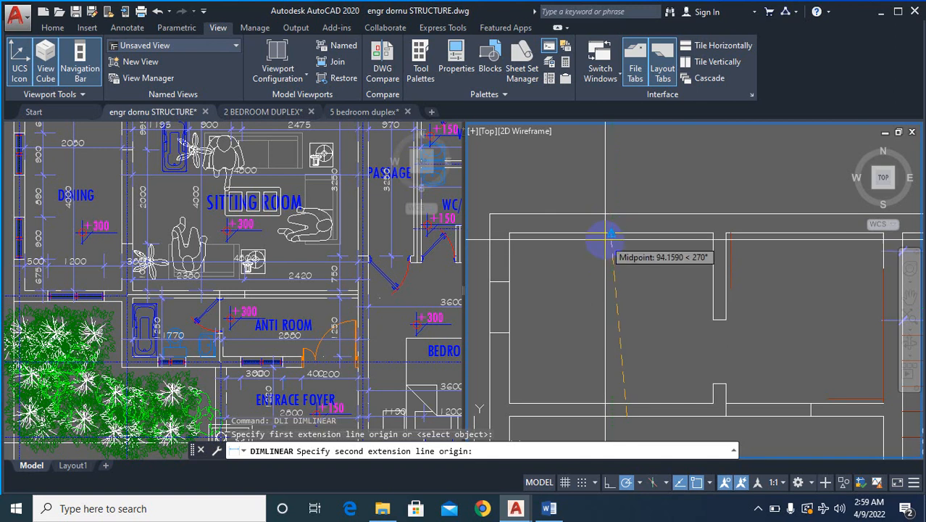
left_click(611, 234)
scroll(610, 316, "down", 3)
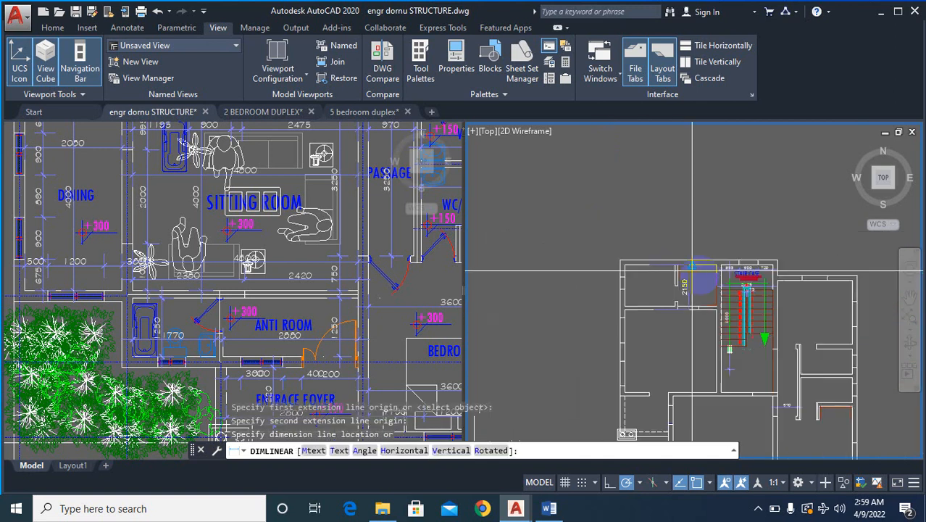
key("Escape")
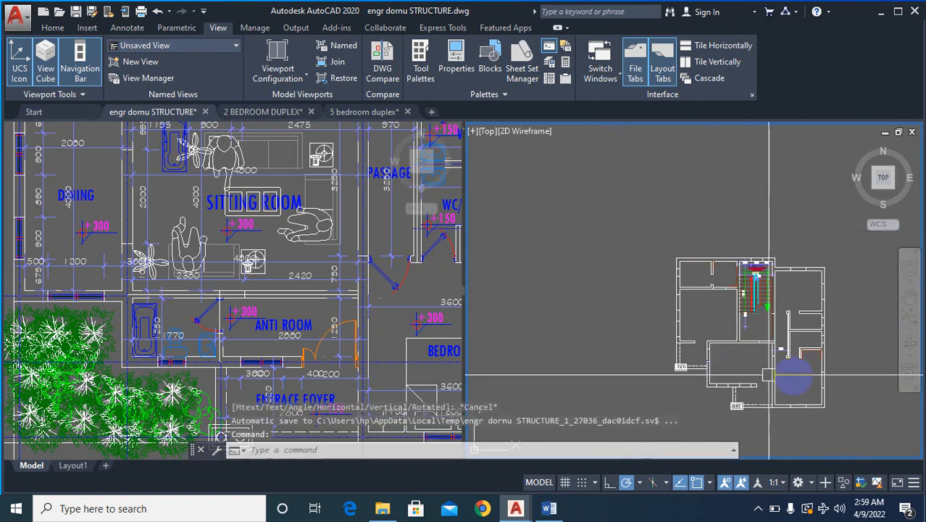
- Erase the vertical partition between the passage and the right-hand rooms, together with the middle horizontal partition joined to it
scroll(742, 310, "up", 4)
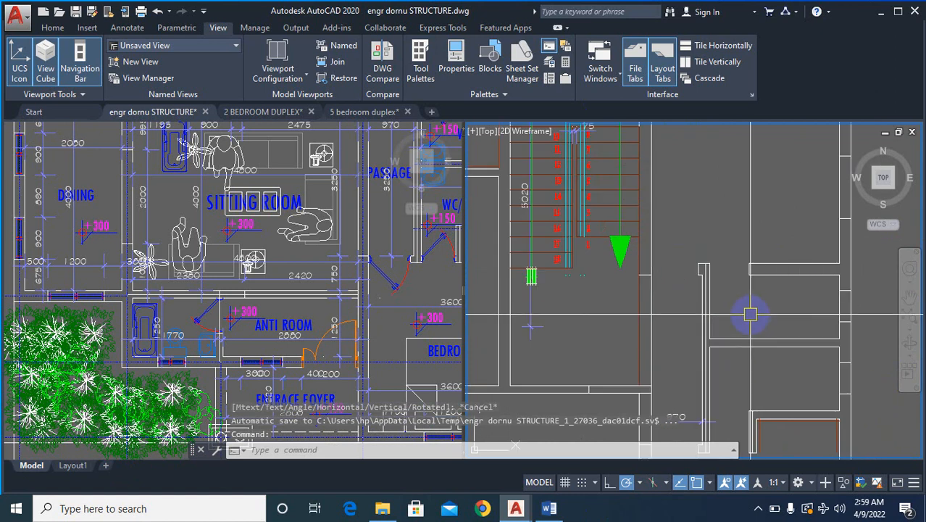
type("e")
key("Return")
scroll(733, 258, "up", 2)
left_click(734, 257)
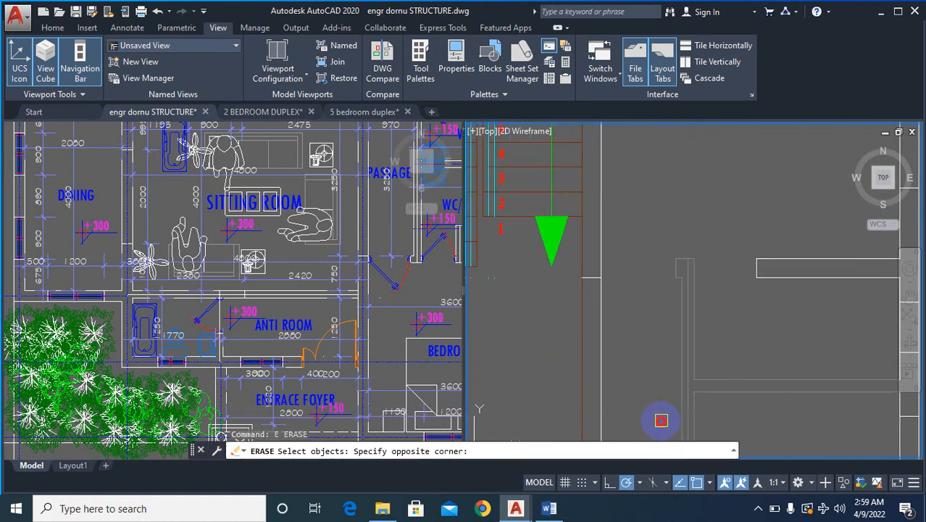
left_click(658, 414)
scroll(764, 310, "down", 3)
key("Return")
scroll(765, 310, "up", 3)
- Erase the remaining passage wall stub, its 970 dimension and the short vertical return of the lower partition
key("Return")
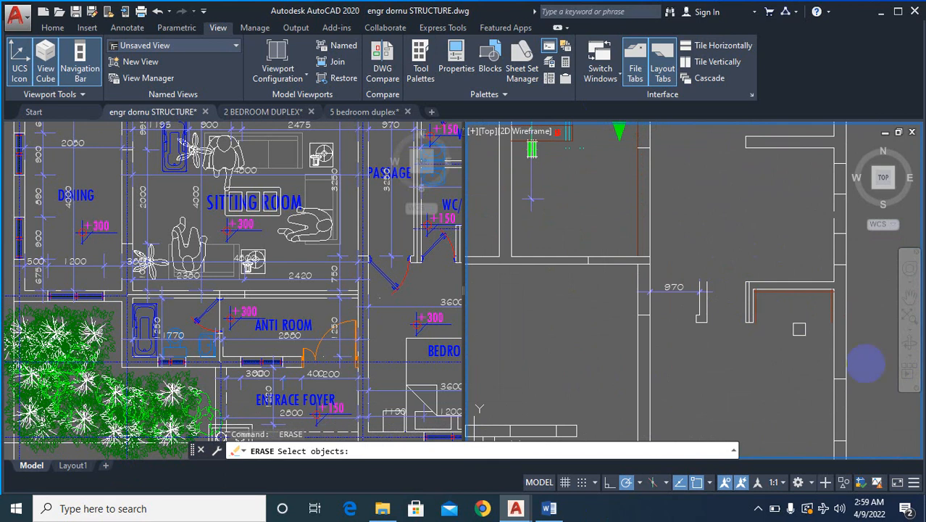
scroll(771, 303, "up", 2)
left_click(775, 303)
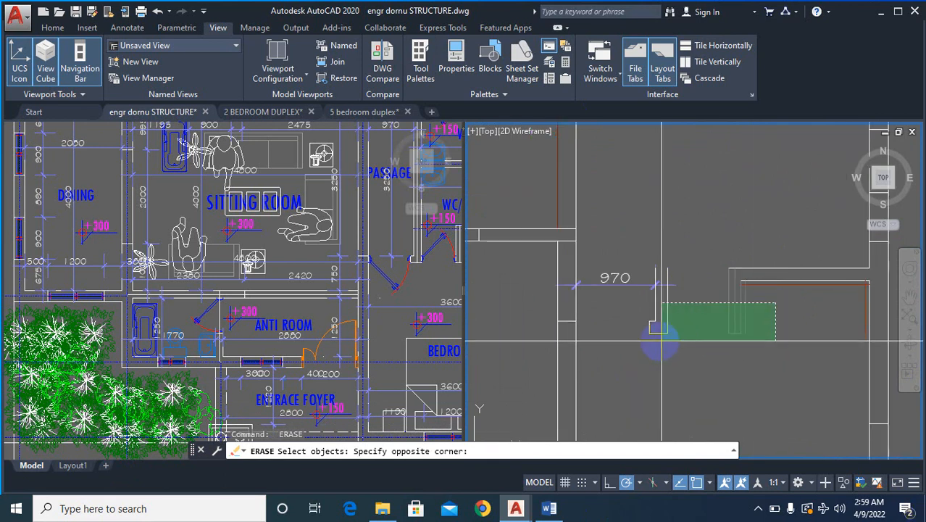
left_click(664, 328)
scroll(671, 331, "down", 3)
key("Return")
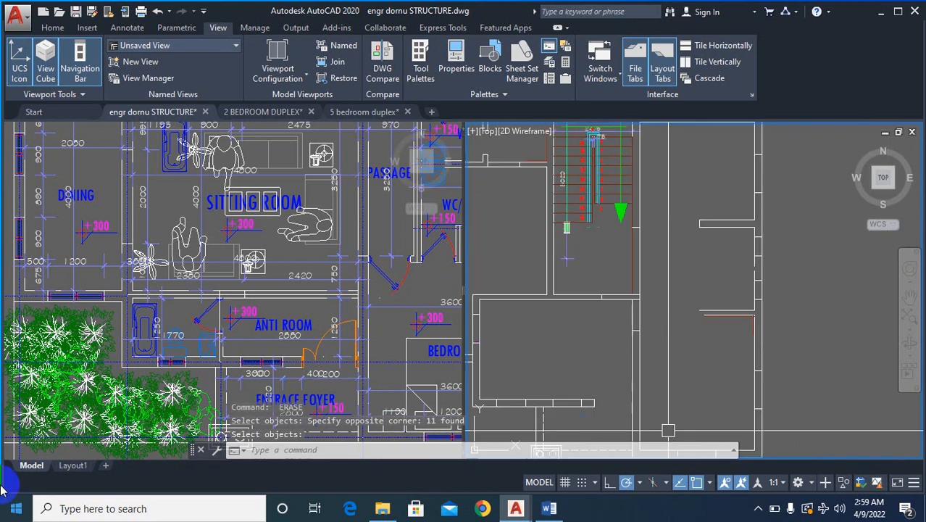
- Erase the end cap closing the free end of the upper horizontal partition in the right-hand rooms
scroll(781, 315, "down", 3)
scroll(779, 342, "up", 6)
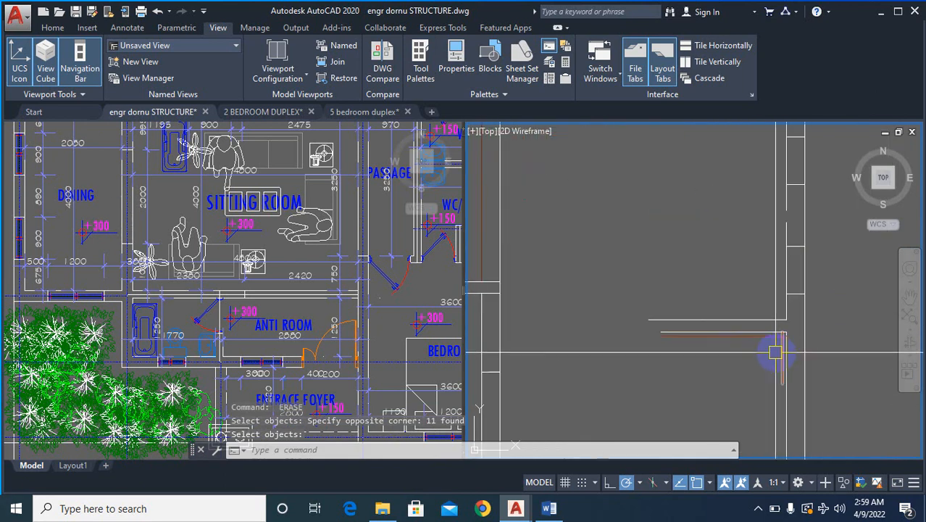
scroll(775, 353, "down", 3)
type("e")
key("Return")
left_click(697, 236)
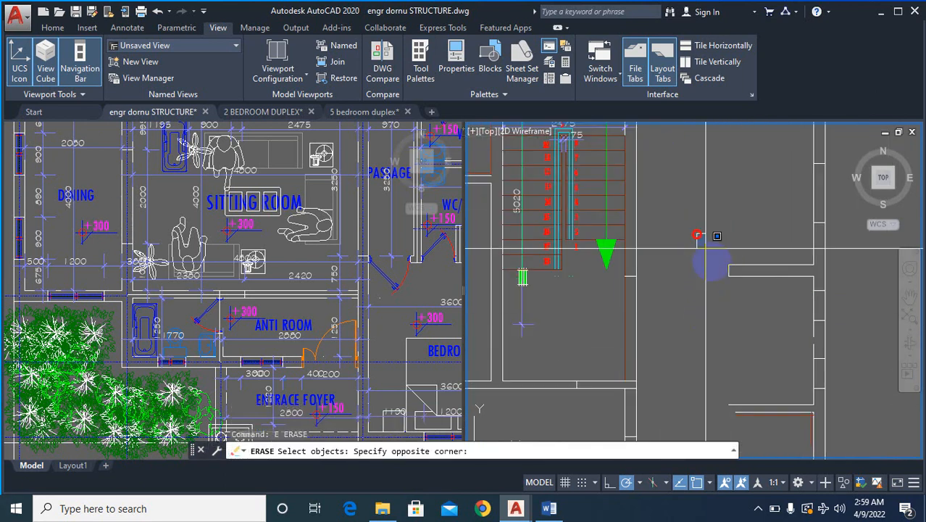
left_click(750, 327)
key("Return")
scroll(750, 324, "down", 3)
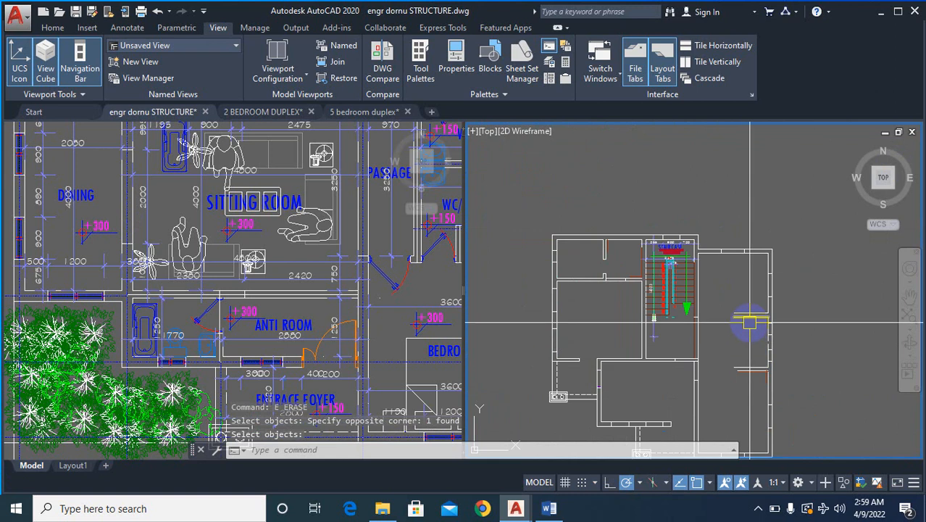
- Erase the two brown lines inside the corner where the lower horizontal partition meets the right outer wall
scroll(750, 323, "up", 5)
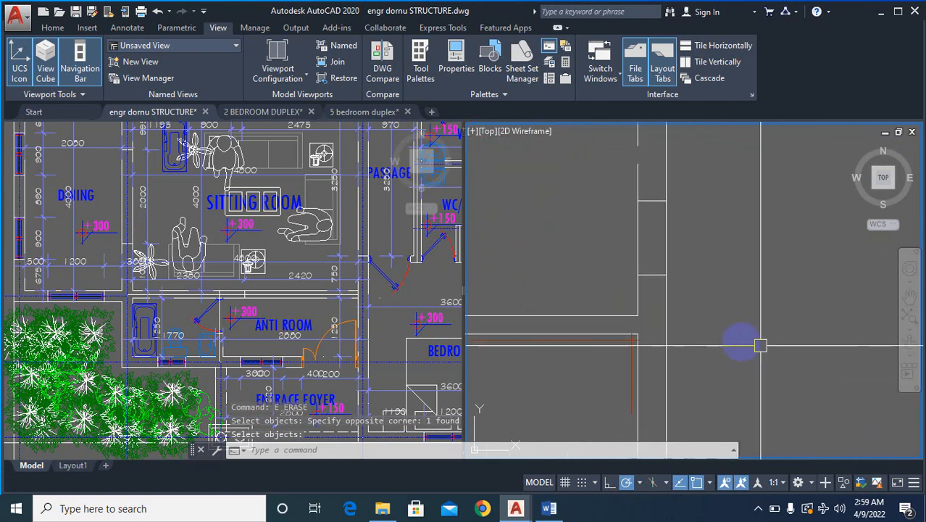
key("Return")
scroll(626, 356, "up", 8)
left_click(649, 250)
left_click(574, 317)
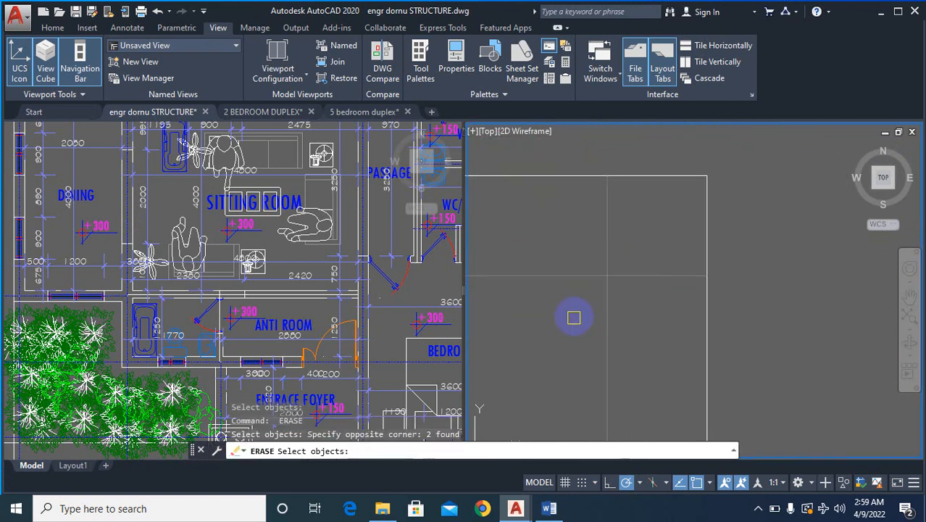
key("Return")
right_click(583, 309)
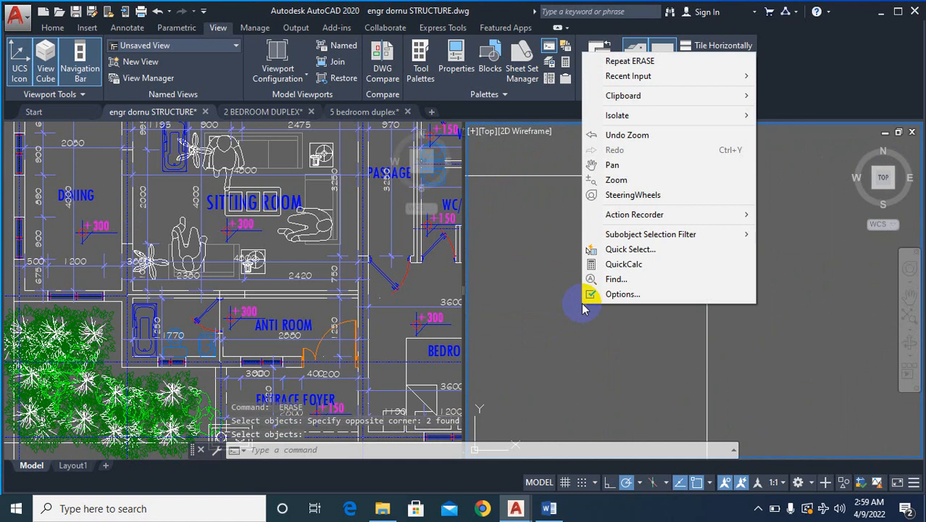
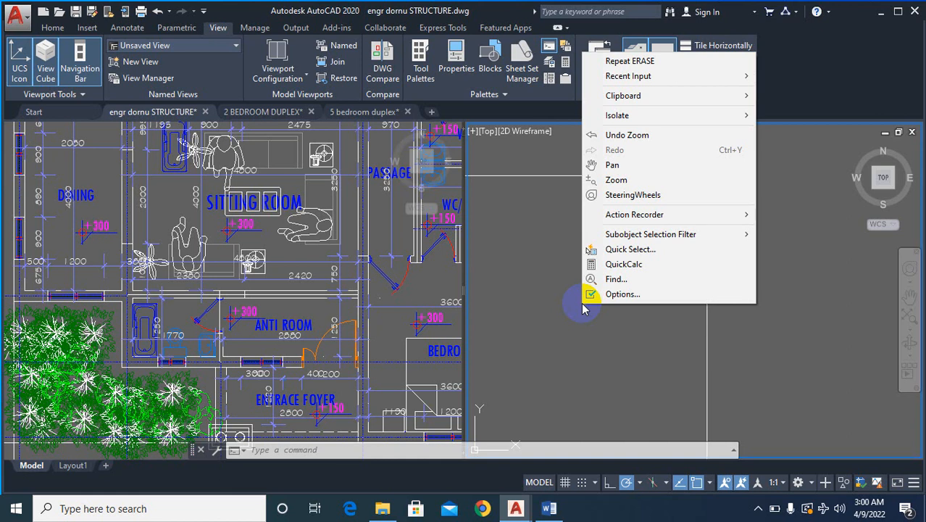
left_click(562, 314)
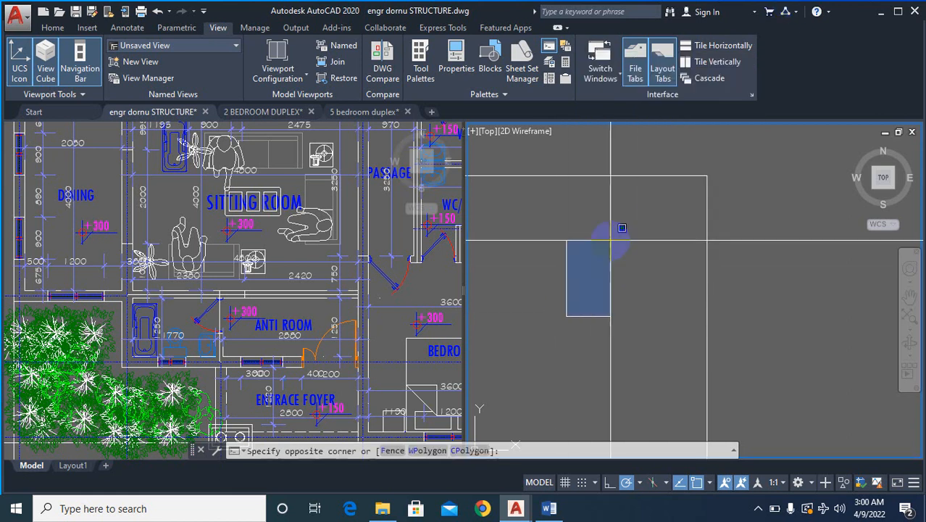
left_click(624, 284)
scroll(702, 245, "down", 8)
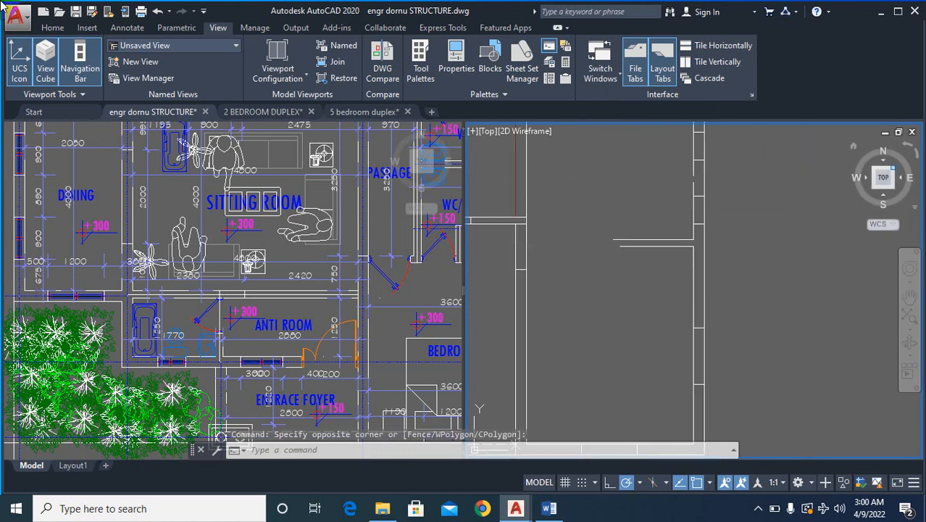
scroll(674, 237, "down", 5)
scroll(672, 283, "up", 5)
type("EX")
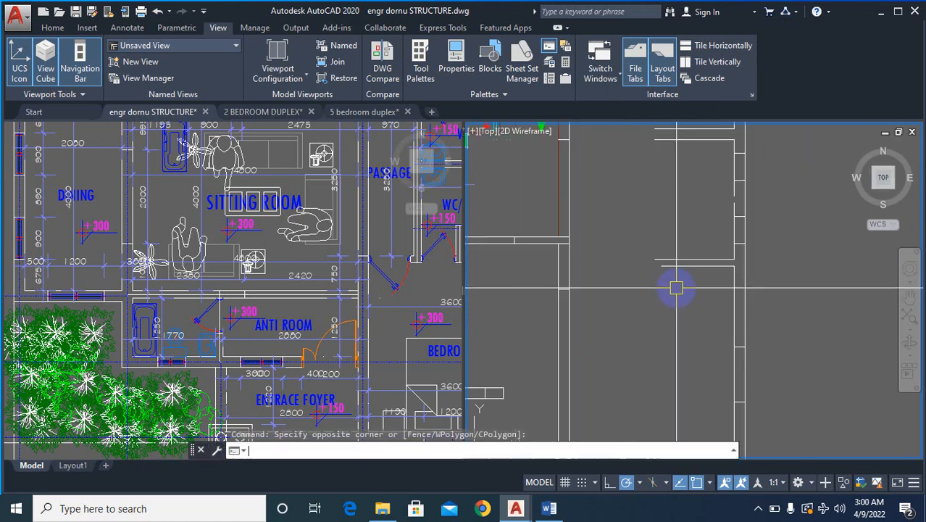
key("Return")
key("Escape")
key("Escape")
key("Escape")
key("Escape")
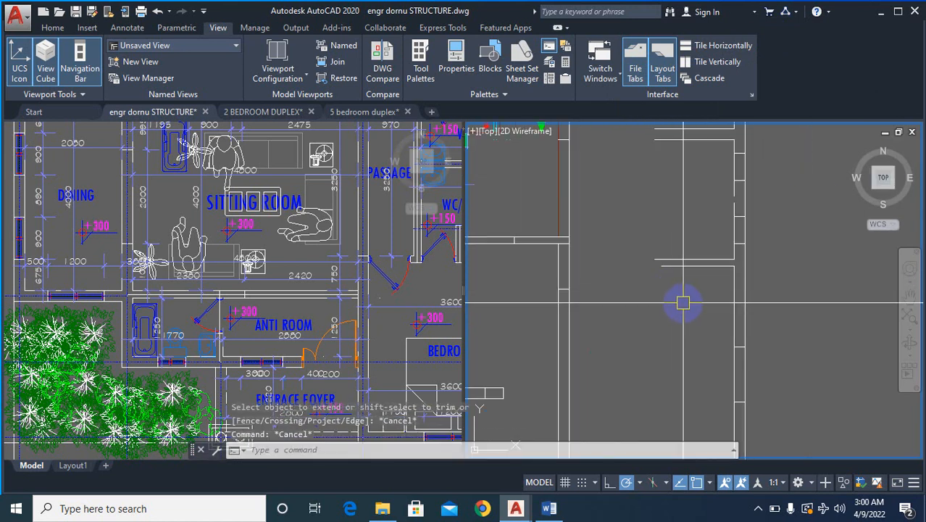
- Extend both lines of the lower horizontal partition in the right-hand rooms to the vertical wall beside the passage
type("EX")
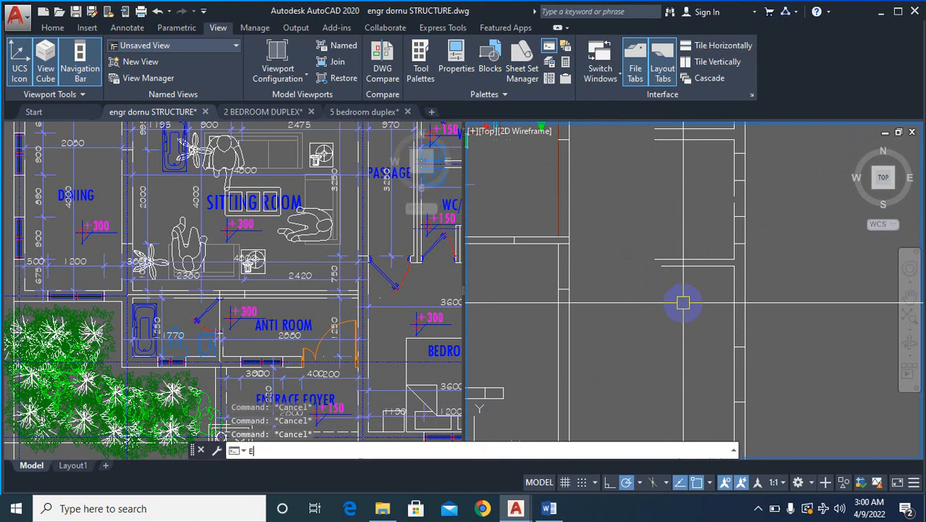
key("Return")
key("Return")
right_click(683, 303)
left_click(675, 302)
left_click(641, 227)
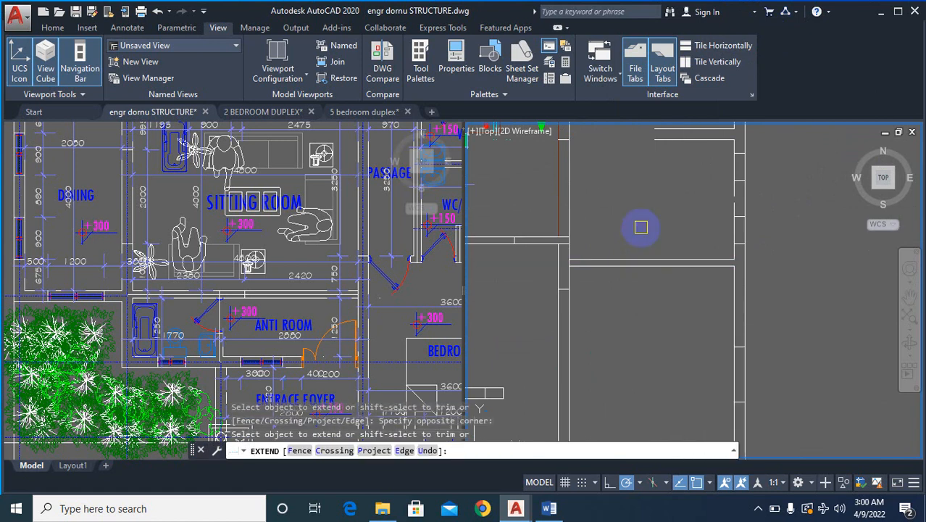
- Extend both lines of the upper horizontal partition in the right-hand rooms to the vertical wall beside the staircase
scroll(665, 242, "down", 2)
scroll(664, 162, "up", 2)
left_click(668, 159)
left_click(627, 249)
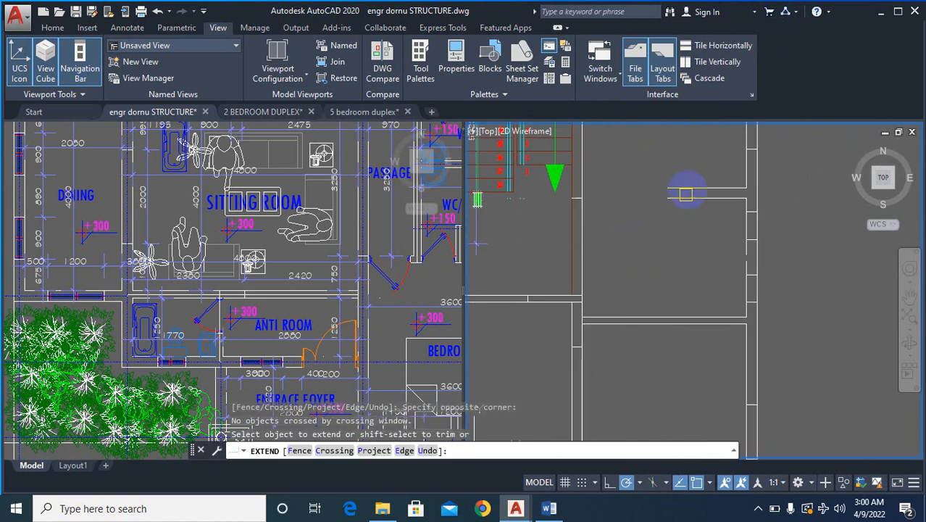
left_click(691, 173)
left_click(641, 224)
scroll(681, 221, "down", 5)
scroll(705, 268, "up", 6)
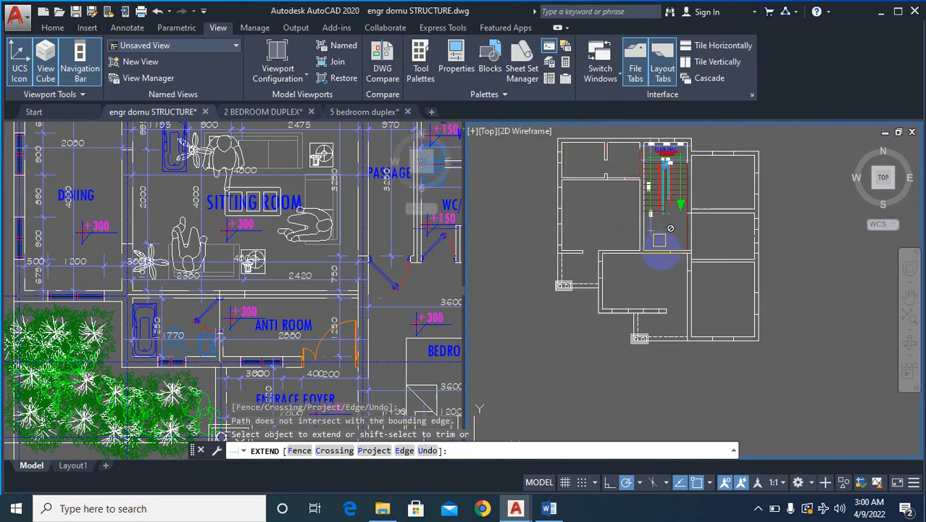
scroll(661, 305, "down", 2)
left_click(651, 325)
key("Escape")
- Examine the right-hand stripped floor plan against the other plan for walls that still need cleaning up
scroll(651, 325, "up", 5)
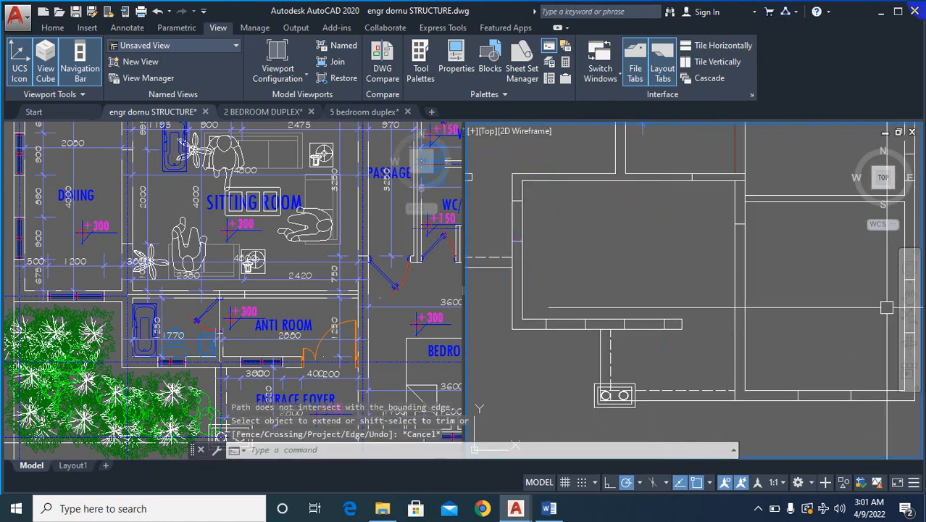
scroll(829, 399, "down", 4)
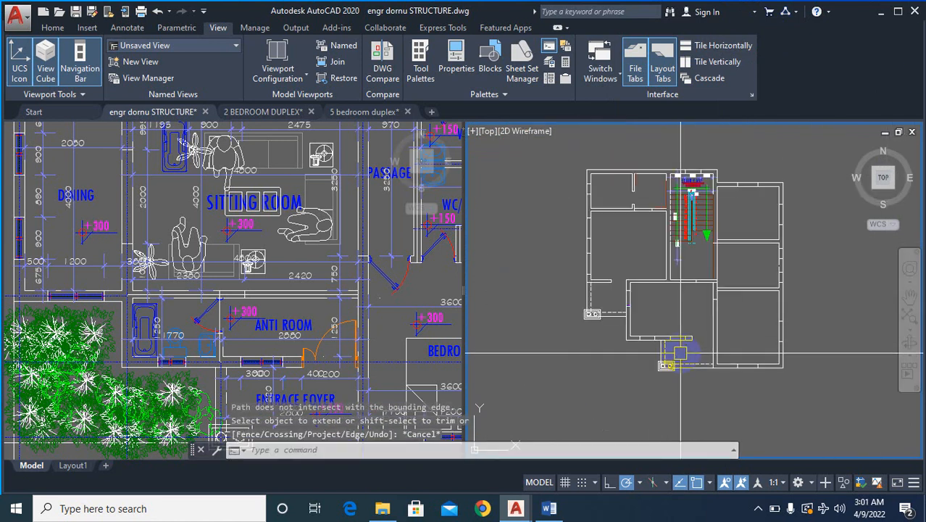
scroll(709, 341, "down", 5)
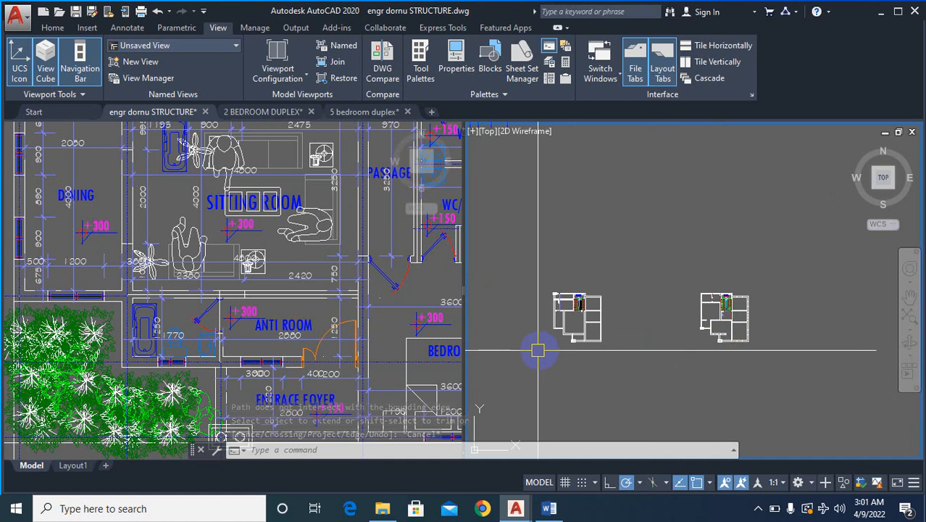
scroll(558, 356, "up", 3)
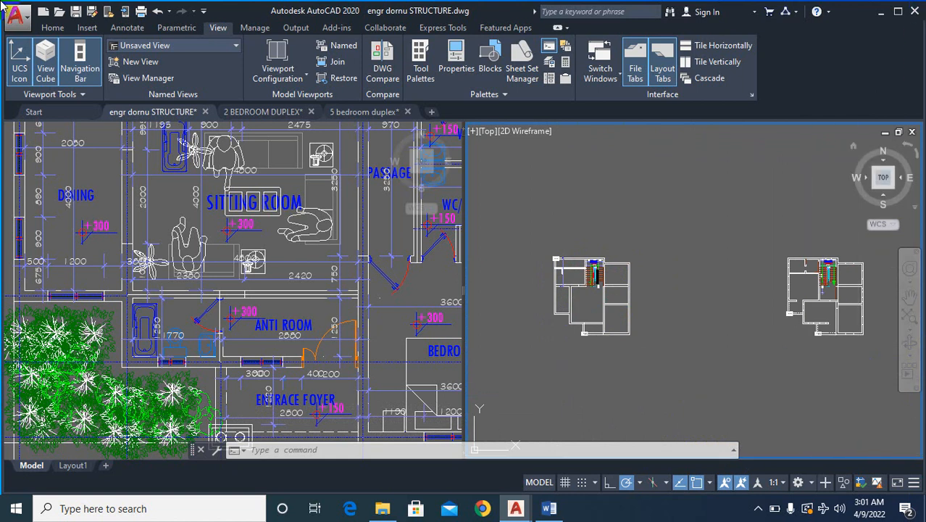
scroll(831, 276, "up", 4)
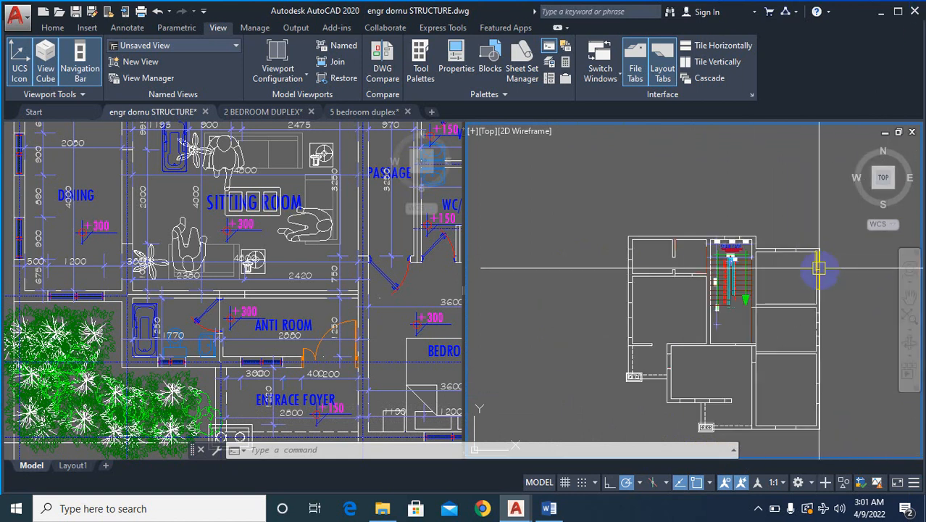
scroll(826, 272, "down", 4)
scroll(500, 307, "up", 4)
scroll(501, 307, "down", 5)
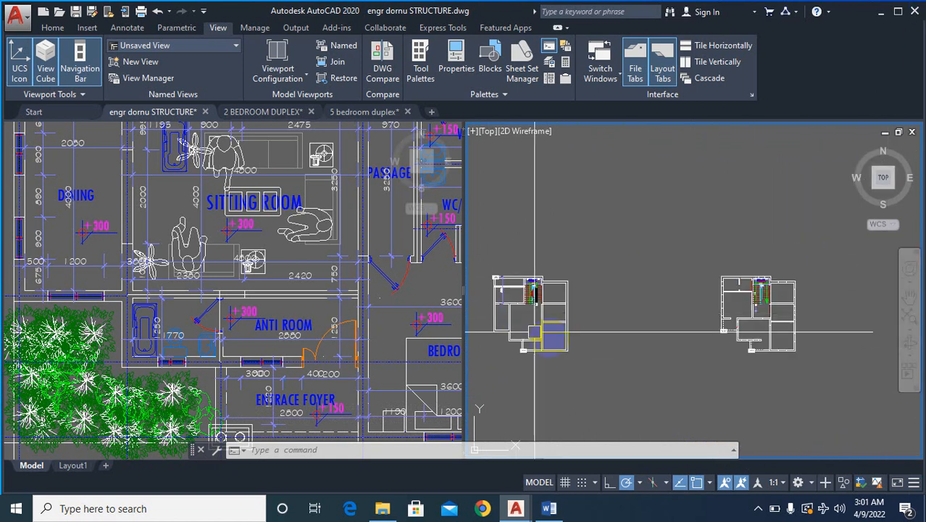
- Erase the broken left outer wall segments of the right-hand plan between the upper corner and the lower horizontal stub
scroll(692, 226, "up", 5)
scroll(693, 226, "up", 3)
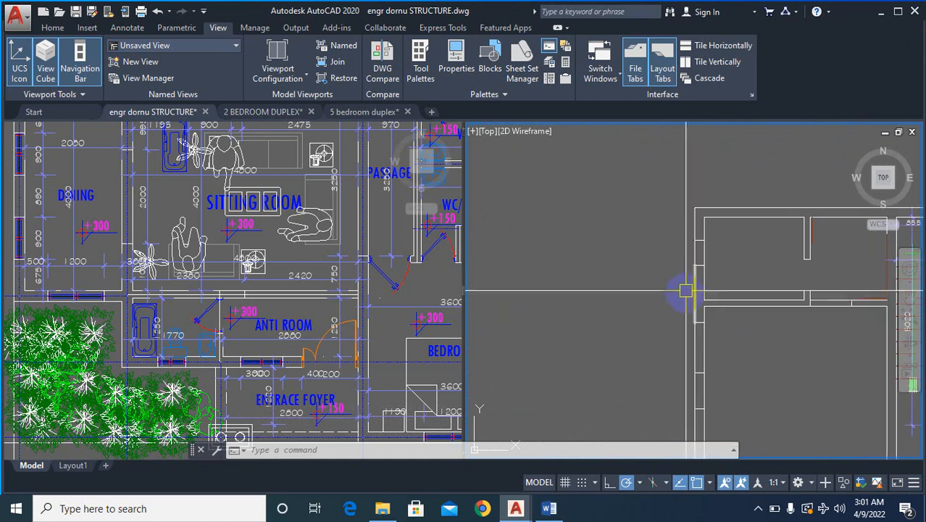
type("e")
key("Return")
left_click(673, 235)
scroll(710, 250, "down", 2)
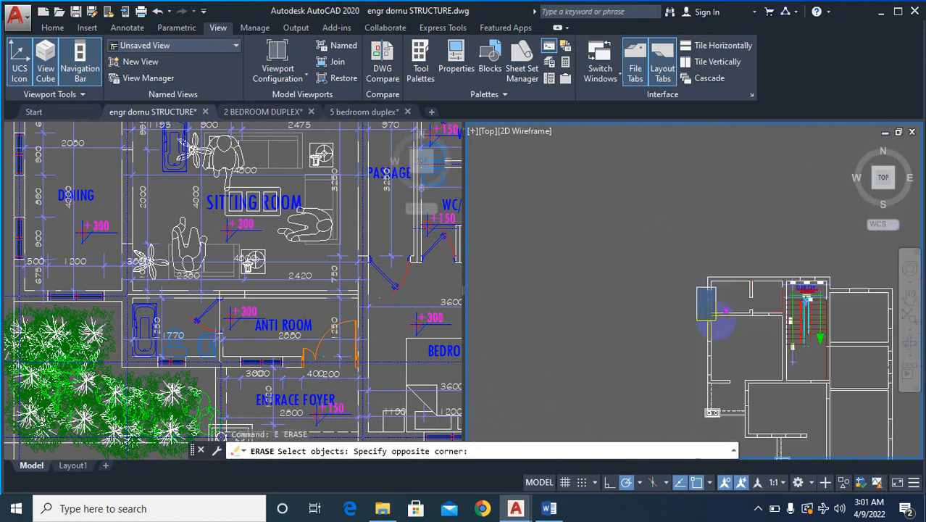
left_click(715, 353)
key("Return")
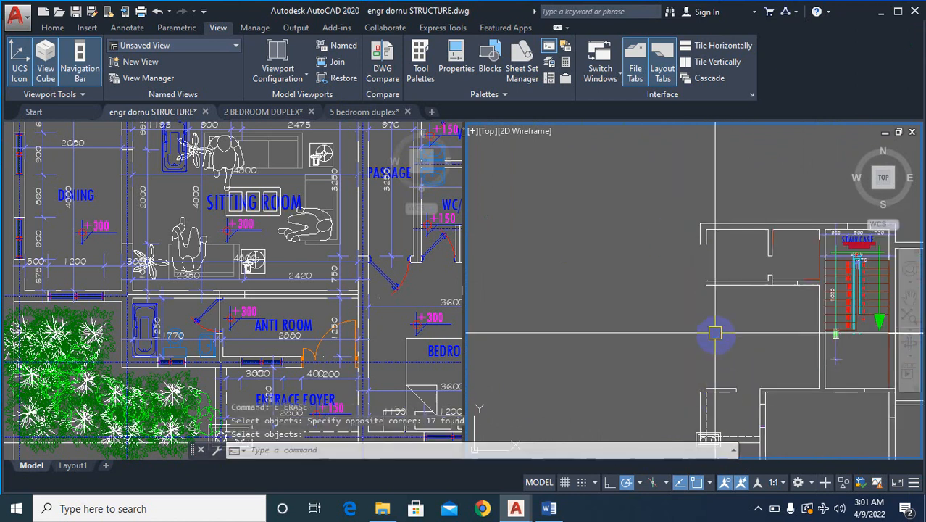
- Erase the remaining short left outer wall lines between the horizontal stub and the veranda column block
scroll(713, 347, "down", 2)
scroll(725, 346, "up", 2)
key("Return")
left_click(728, 344)
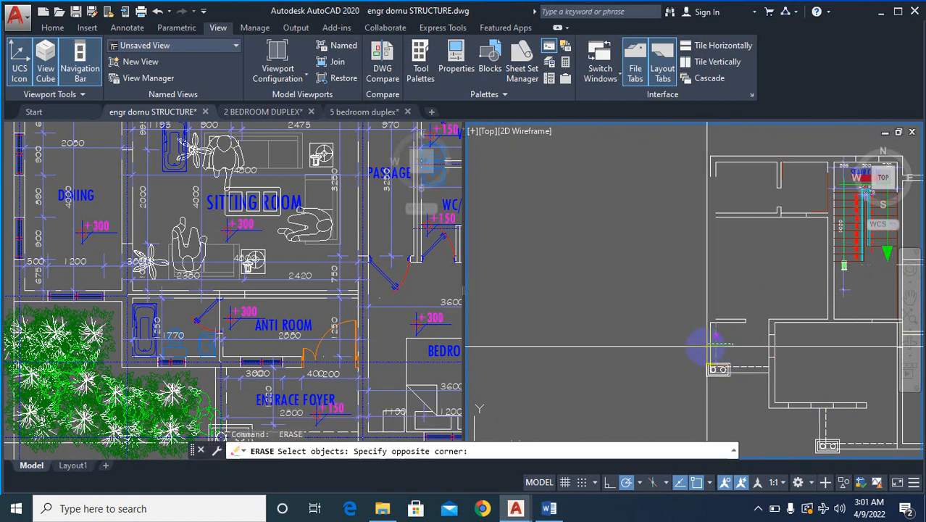
left_click(698, 344)
key("Return")
- Fillet the dashed veranda line with the inner line of the plan's upper-left corner to rebuild the wall's inner face
scroll(736, 346, "up", 2)
type("f")
key("Return")
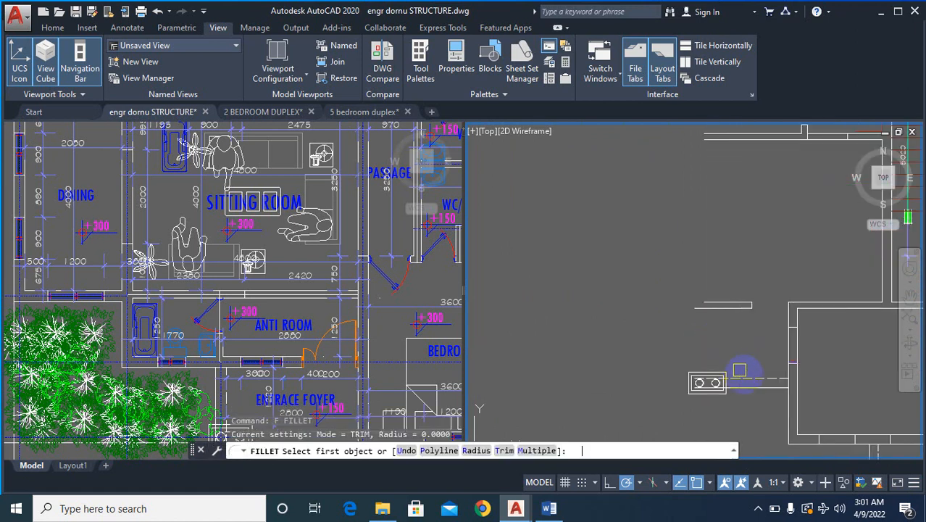
left_click(739, 371)
scroll(722, 254, "down", 2)
scroll(730, 190, "up", 2)
left_click(714, 190)
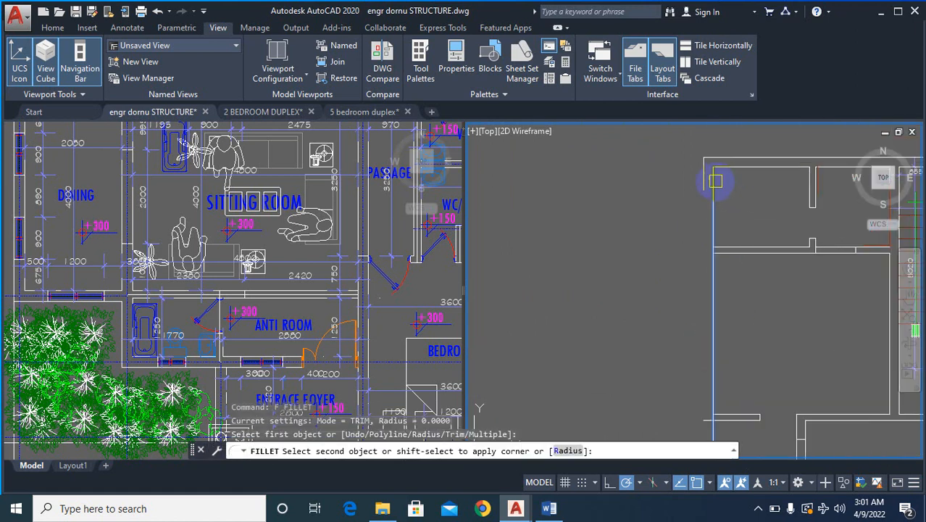
- Fillet the solid outer veranda line with the outer line of the upper-left corner to rebuild the wall's outer face
scroll(745, 337, "up", 3)
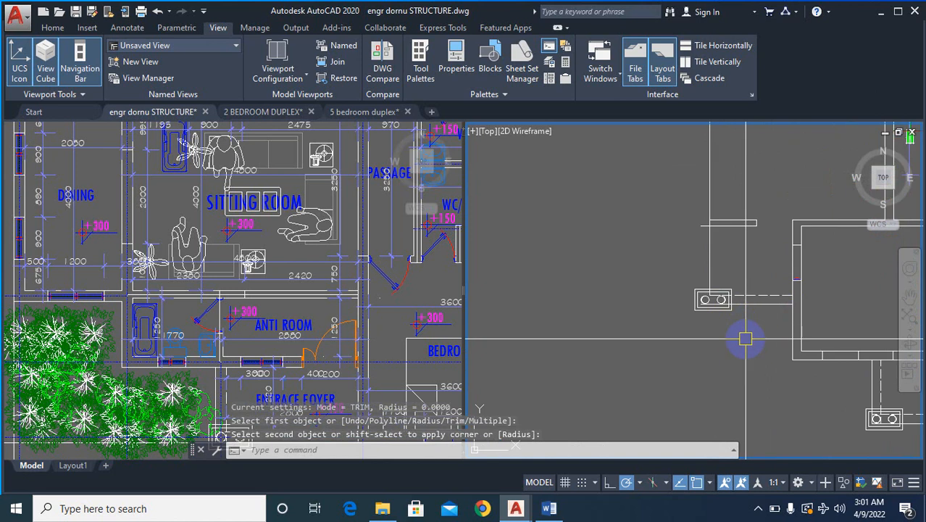
type("f")
key("Return")
scroll(738, 321, "up", 2)
left_click(743, 297)
scroll(739, 352, "down", 4)
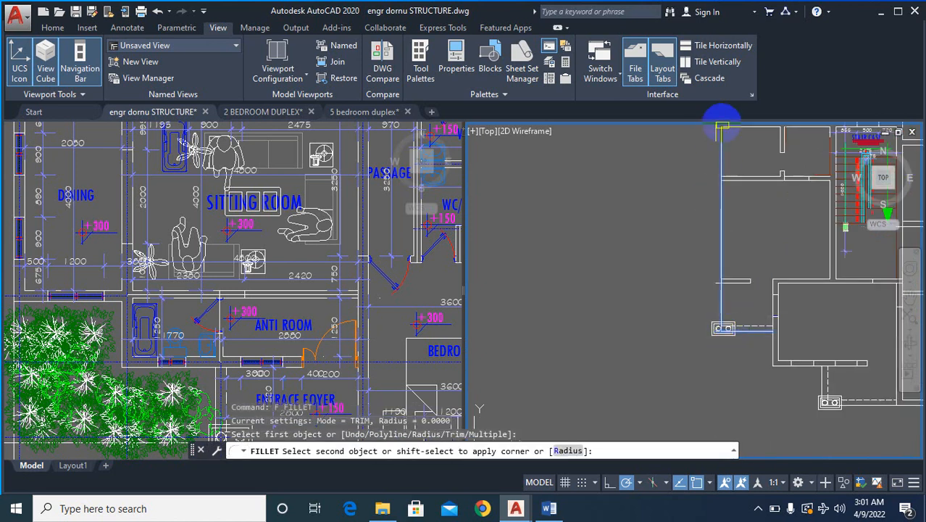
scroll(720, 124, "up", 2)
left_click(712, 139)
scroll(659, 298, "down", 7)
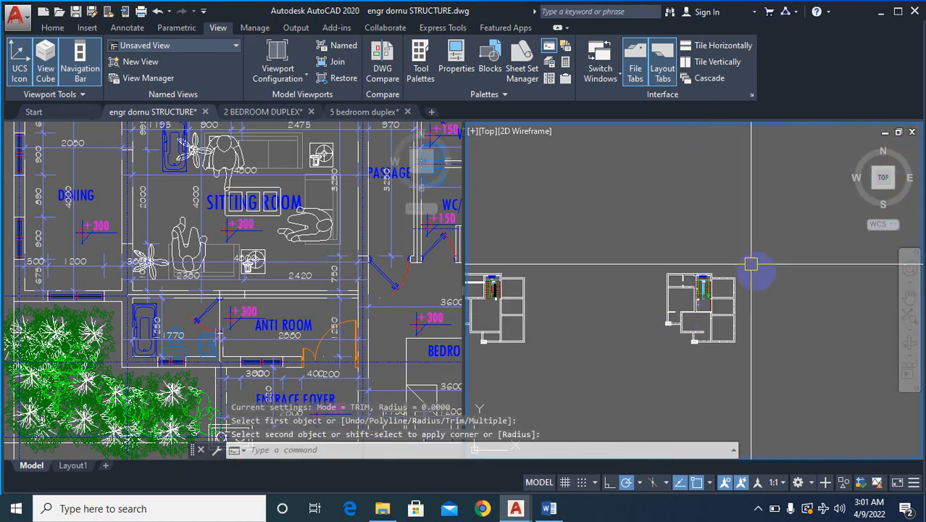
- Erase the short horizontal wall stub projecting from the left outer wall above the veranda column
scroll(725, 268, "down", 2)
scroll(716, 240, "up", 6)
scroll(709, 406, "down", 5)
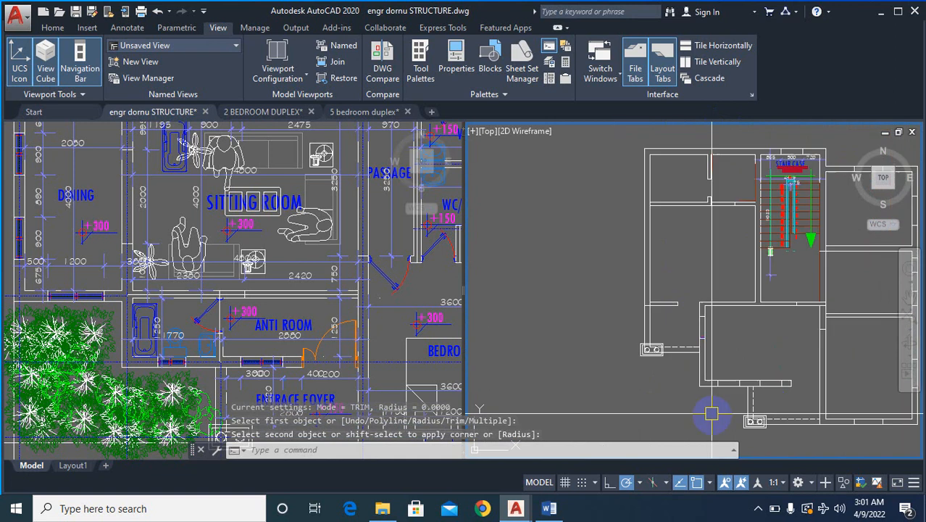
scroll(697, 354, "up", 5)
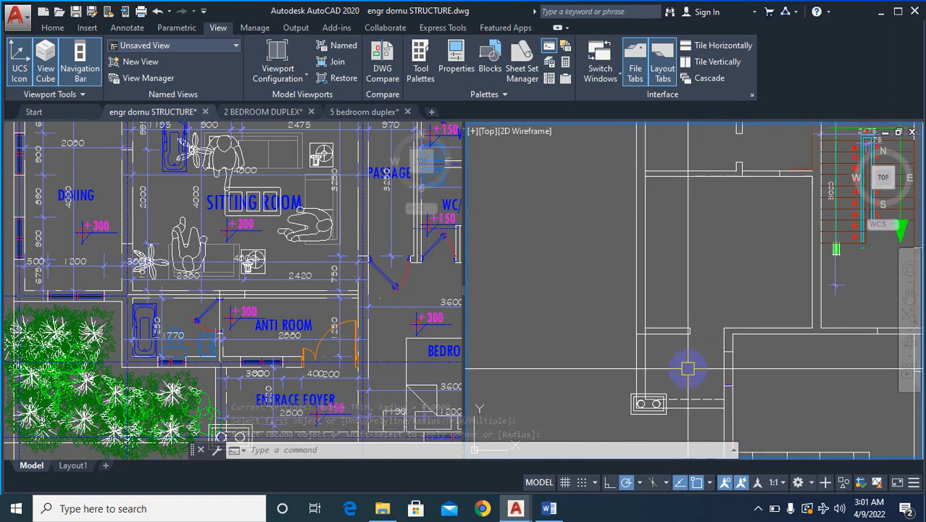
type("E")
key("Return")
left_click(613, 303)
left_click(704, 347)
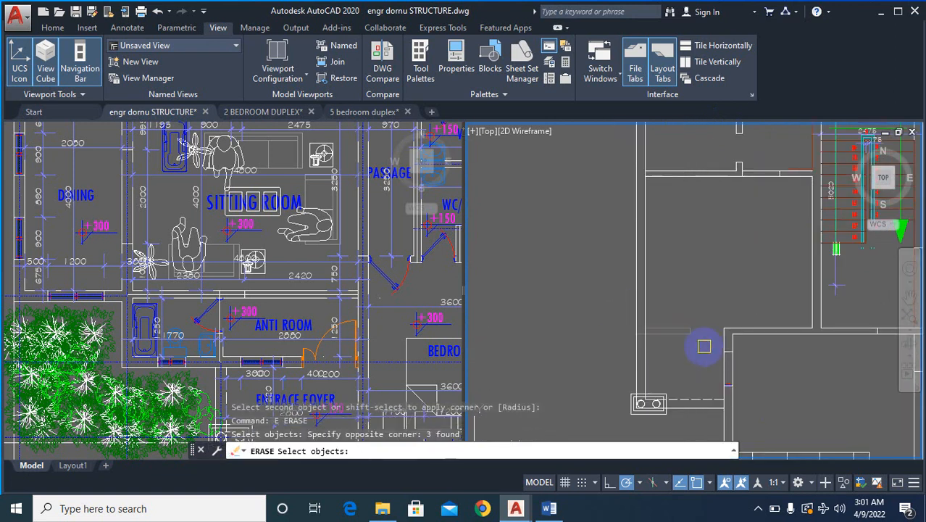
- Extend the upper line of the central room's top wall to the inner face of the left outer wall
type("EX")
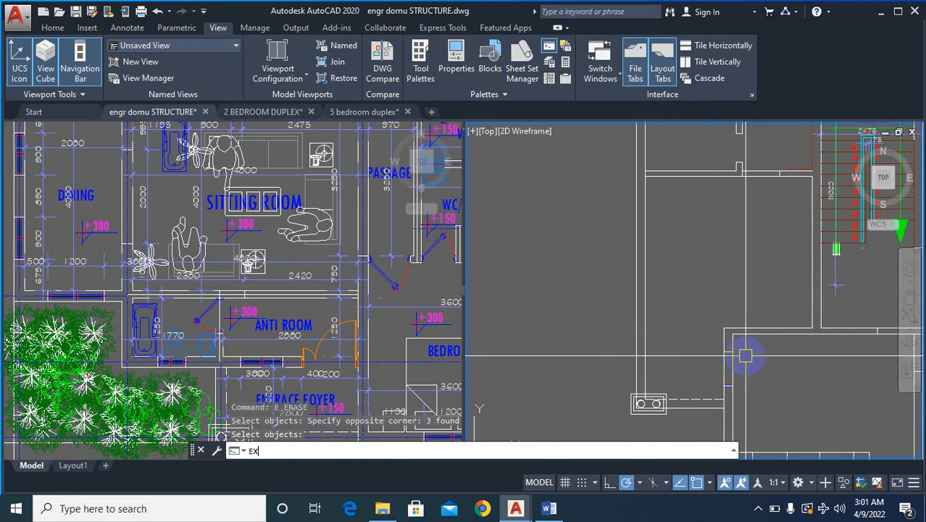
key("Return")
key("Return")
left_click(761, 362)
left_click(748, 312)
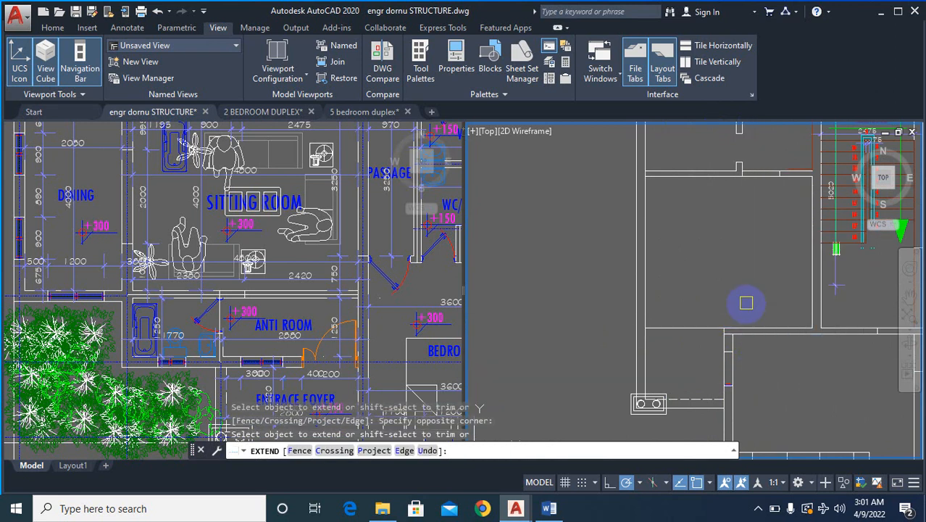
left_click(758, 338)
scroll(687, 315, "down", 5)
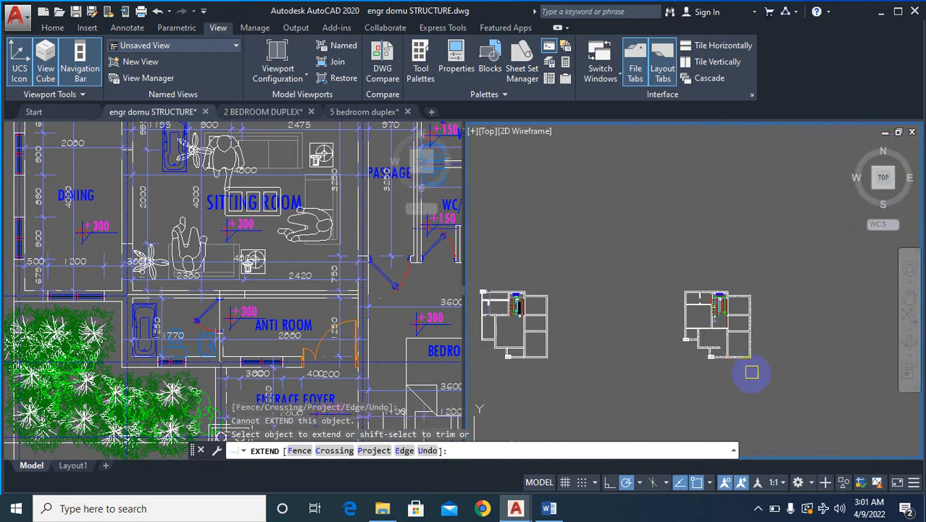
key("Escape")
- Erase the window opening above the staircase along with the outer and inner wall lines running to the right corner
scroll(754, 330, "up", 2)
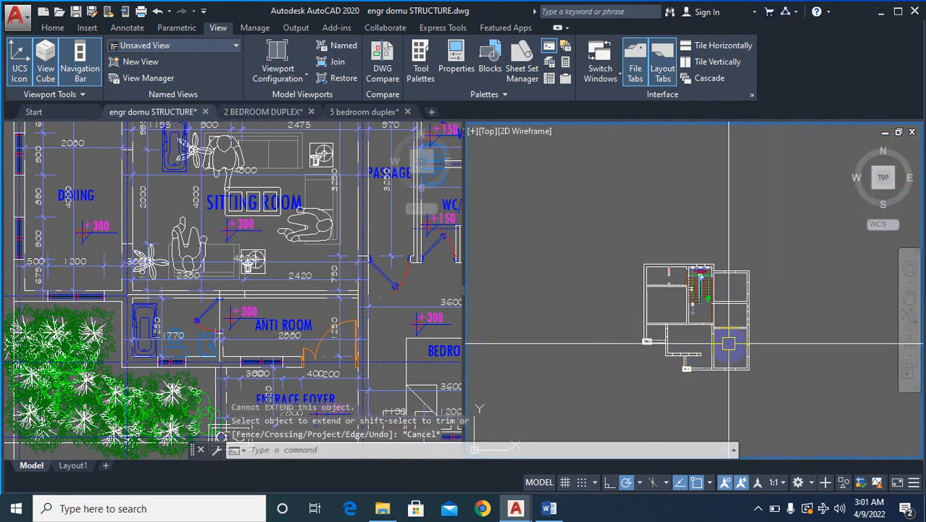
scroll(728, 342, "down", 4)
scroll(580, 352, "up", 3)
scroll(639, 354, "down", 3)
scroll(776, 368, "up", 4)
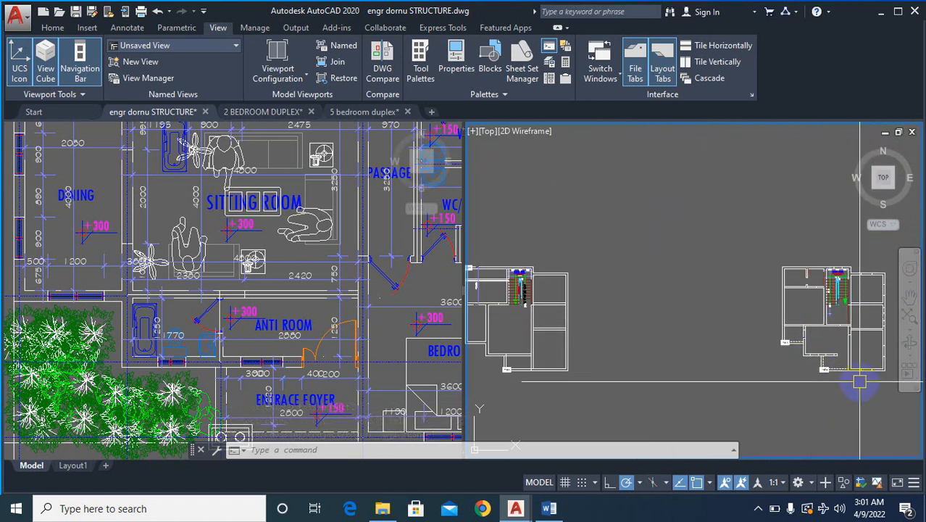
scroll(859, 381, "up", 6)
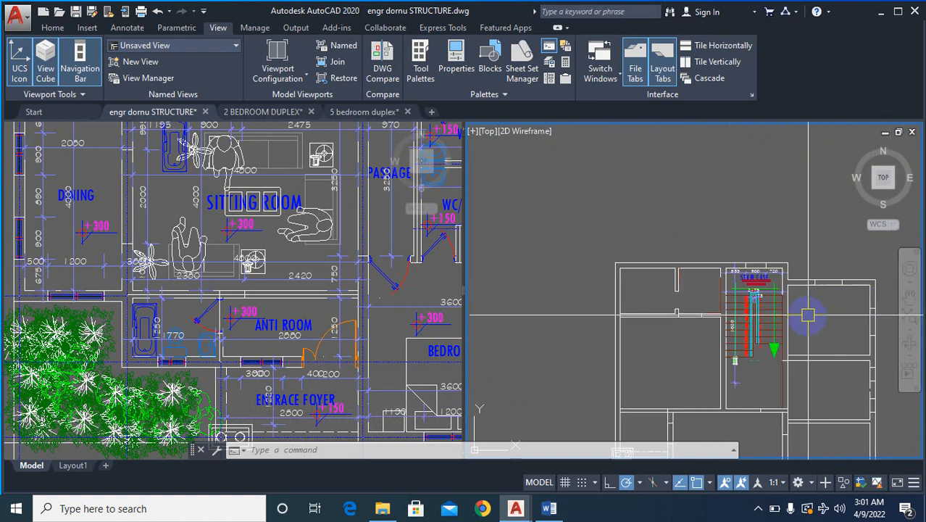
scroll(797, 260, "up", 4)
type("e")
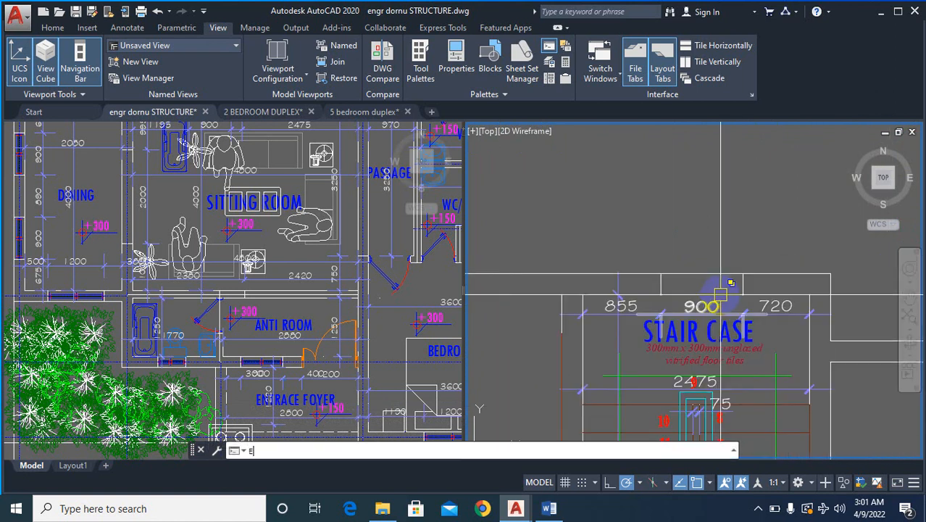
key("Return")
left_click(630, 245)
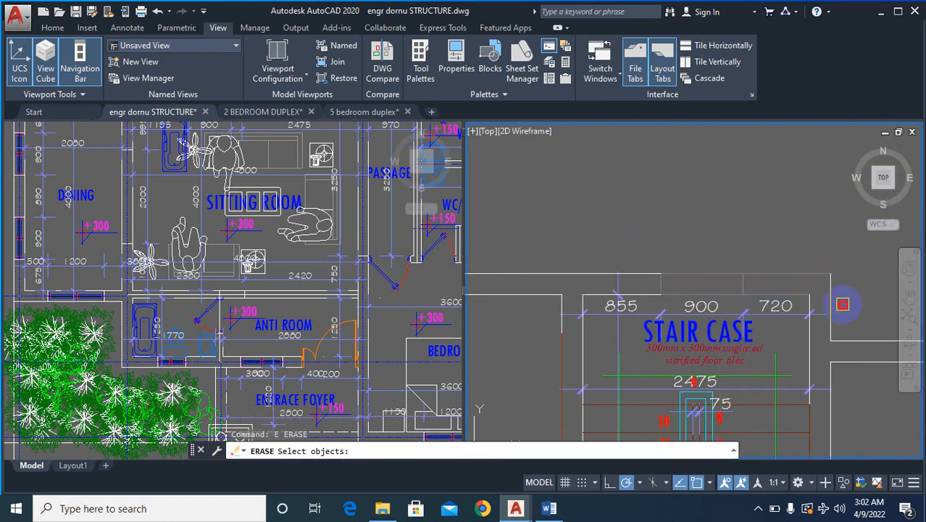
right_click(843, 304)
key("Escape")
key("Escape")
- Fillet the inner line of the staircase's top wall with the inner line of its right wall
type("f")
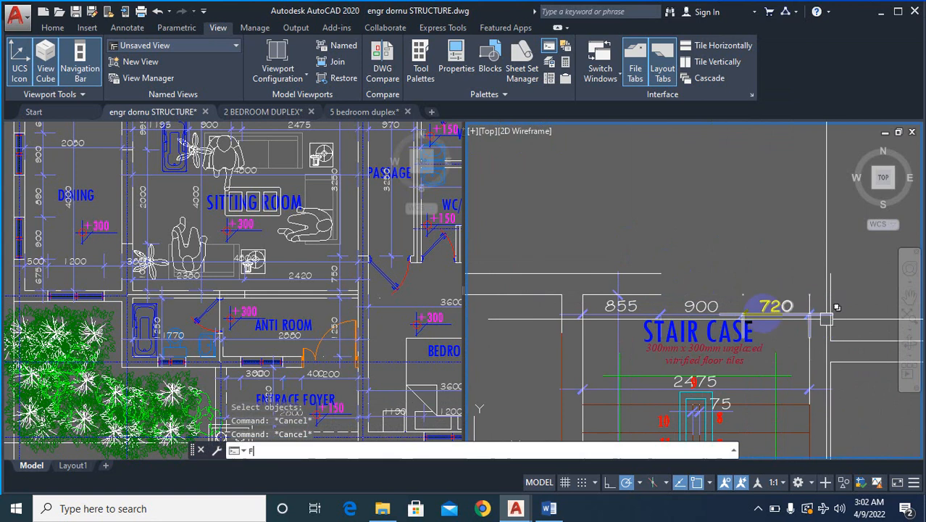
key("space")
scroll(666, 286, "up", 2)
left_click(640, 298)
scroll(642, 299, "down", 4)
scroll(737, 317, "up", 4)
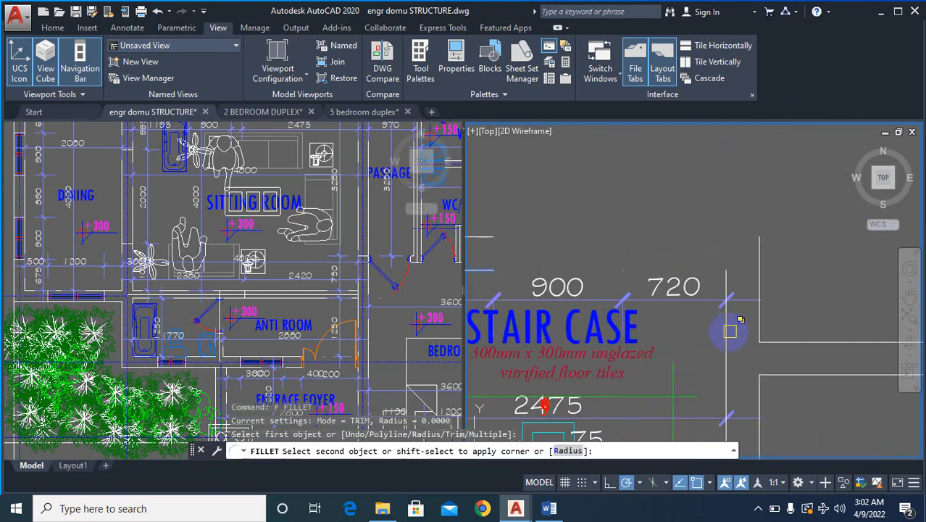
left_click(731, 329)
left_click(724, 364)
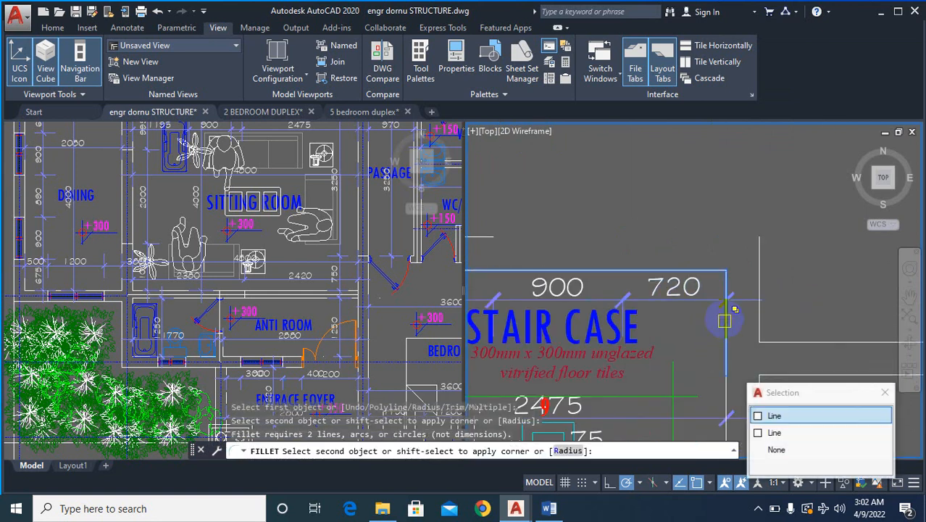
left_click(726, 321)
scroll(754, 303, "down", 4)
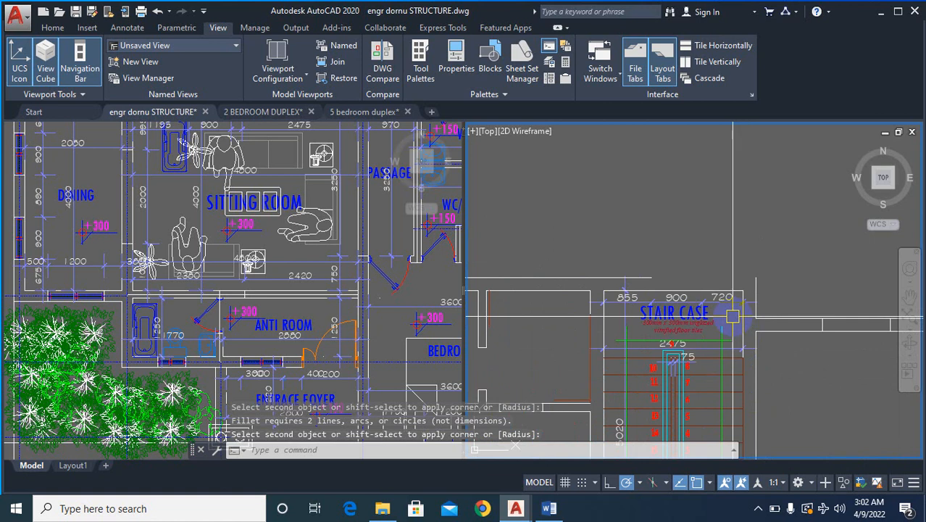
- Erase the 855, 900, 720 and 2475 dimensions around the staircase label
type("e")
key("space")
scroll(731, 312, "up", 2)
key("space")
key("space")
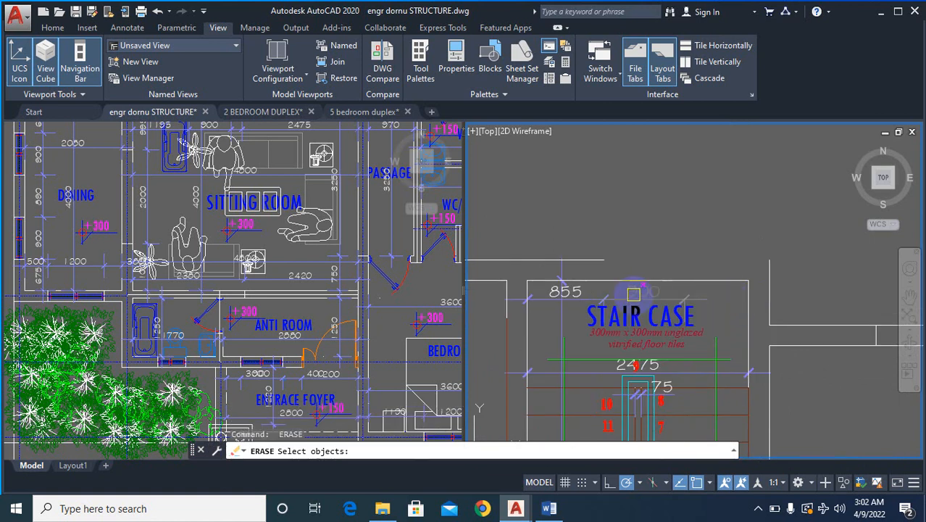
left_click(633, 295)
key("space")
key("space")
left_click(569, 297)
key("space")
key("space")
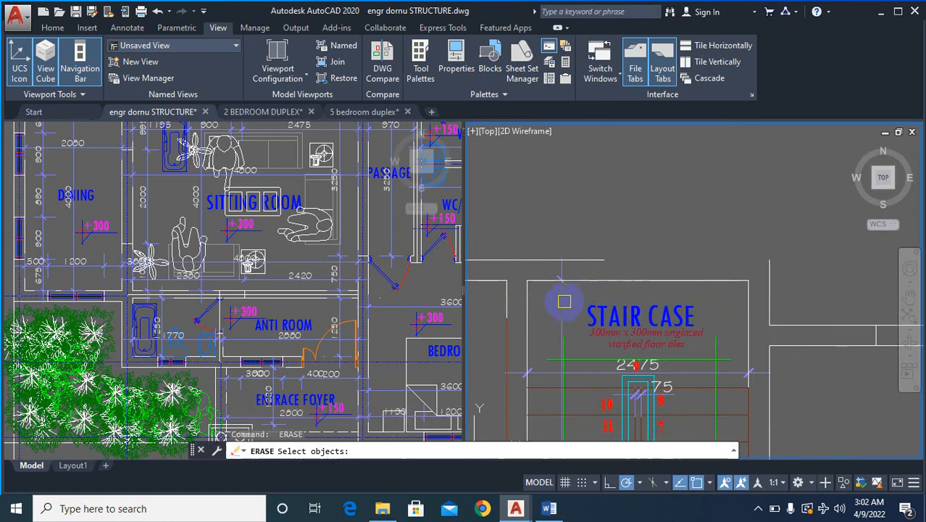
key("space")
key("space")
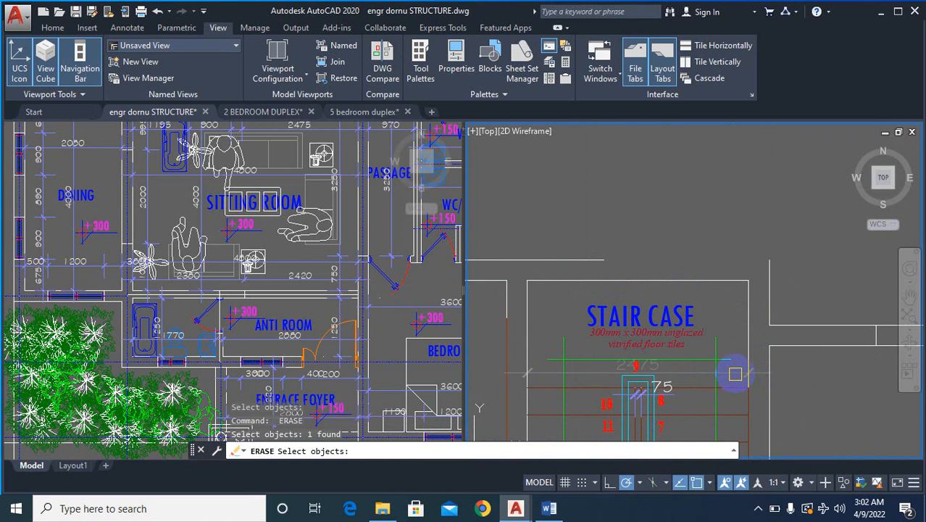
key("space")
- Fillet the outer line of the top wall above the staircase with the outer line of its right wall
type("f")
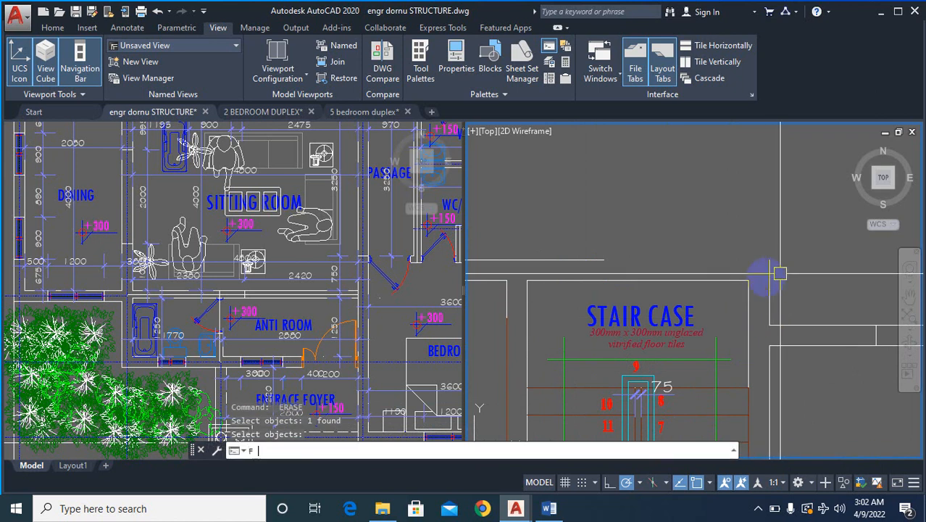
key("space")
left_click(596, 259)
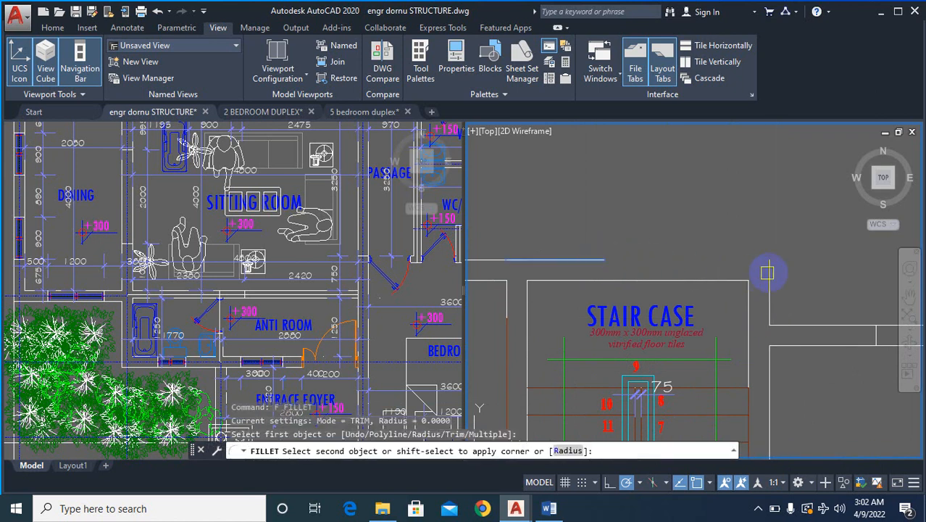
left_click(768, 273)
scroll(663, 267, "down", 6)
scroll(739, 274, "up", 4)
- Erase the window opening in the upper-right room's top wall along with the wall lines running to the right corner
type("e")
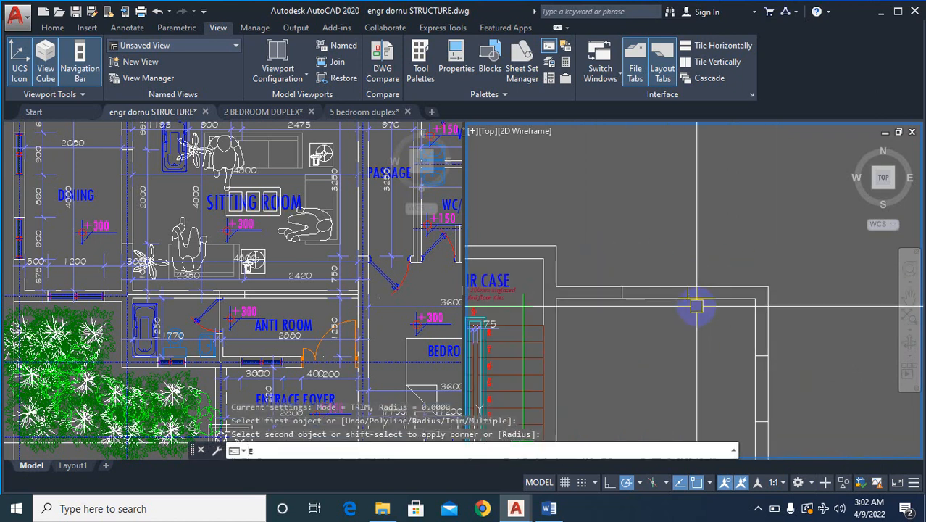
key("space")
left_click(604, 263)
left_click(814, 324)
key("space")
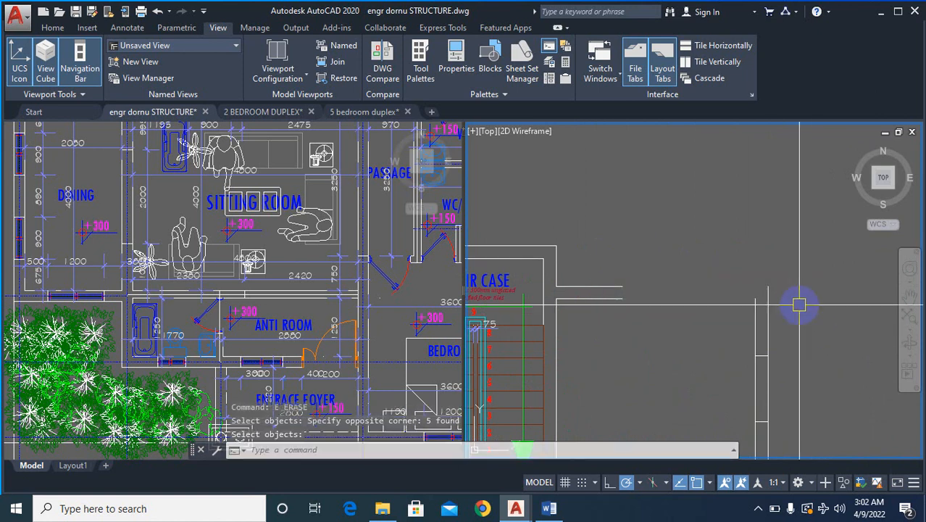
- Fillet the inner and outer lines of the upper-right room's top wall with the matching lines of the right outer wall
type("f")
key("space")
left_click(618, 298)
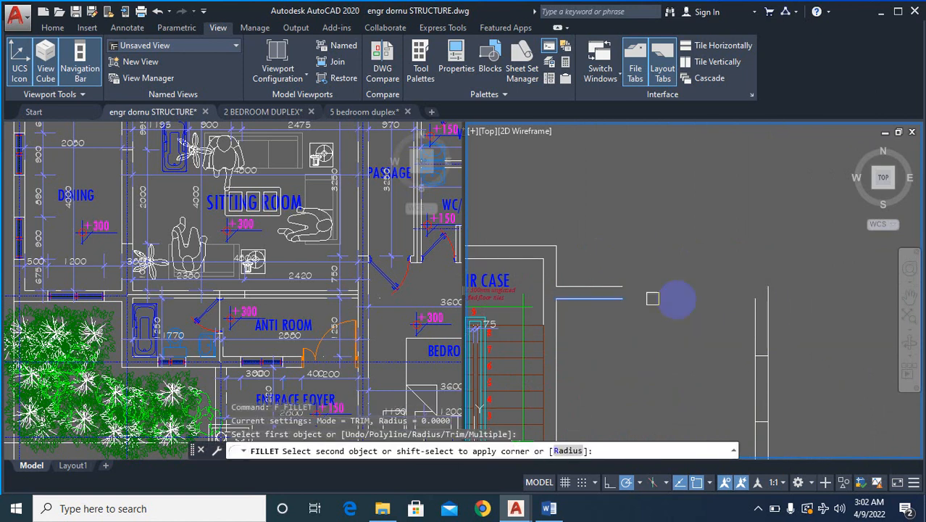
key("Escape")
type("f")
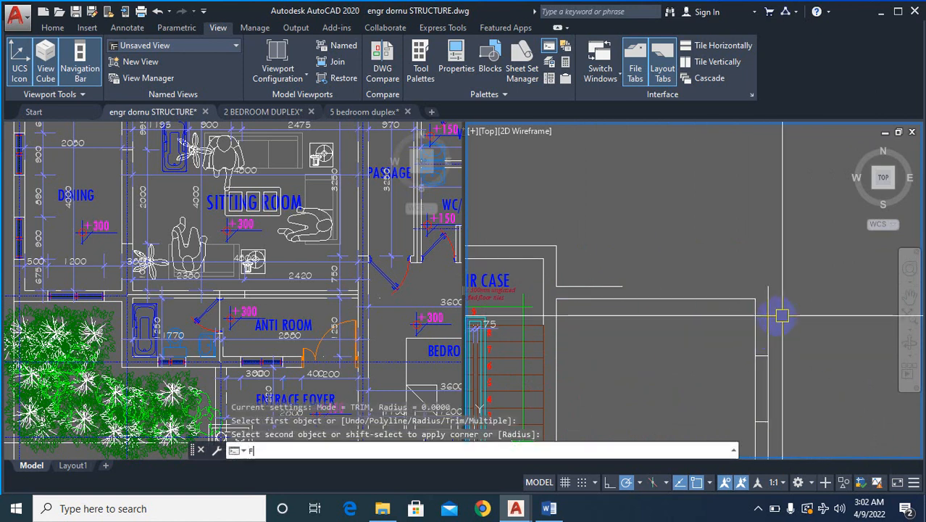
key("space")
left_click(616, 286)
left_click(770, 297)
scroll(812, 246, "down", 5)
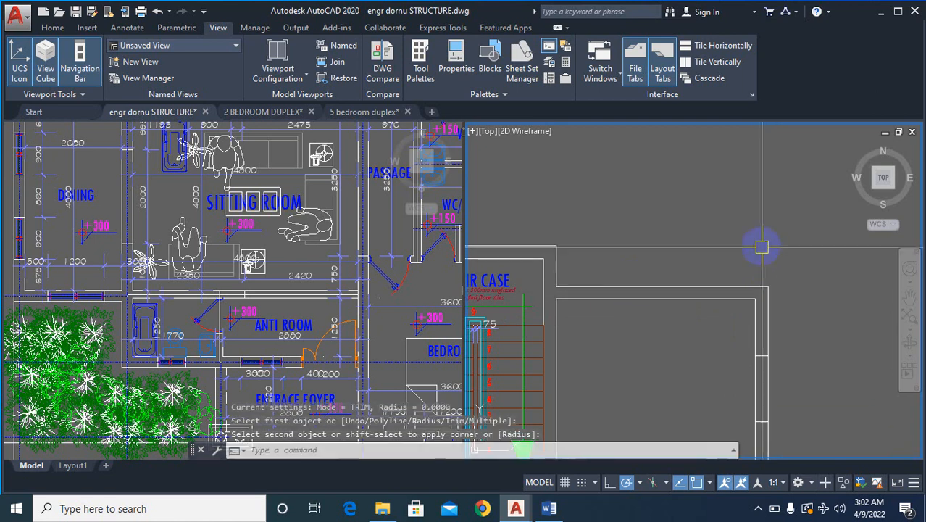
scroll(842, 269, "up", 3)
- Erase the window openings and wall segments of the right outer wall between its upper and lower corners
type("e")
key("space")
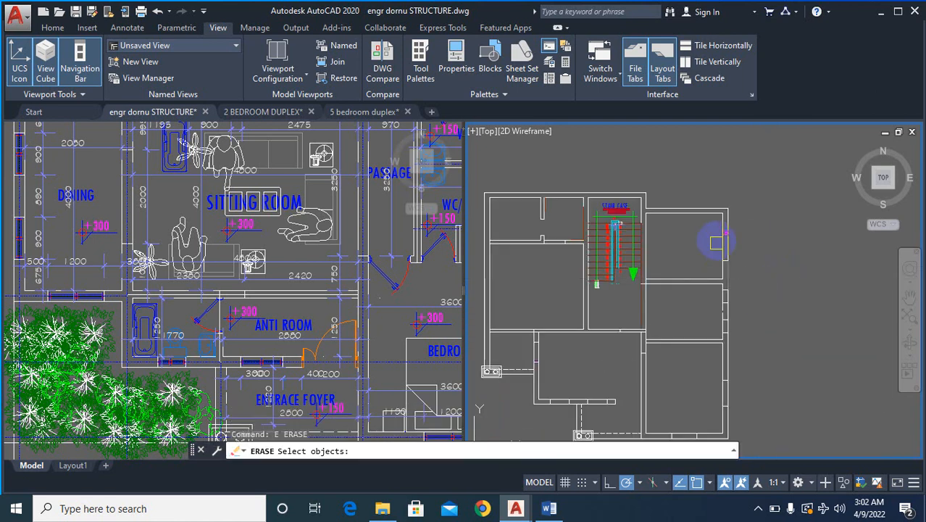
scroll(725, 234, "up", 3)
scroll(776, 274, "down", 4)
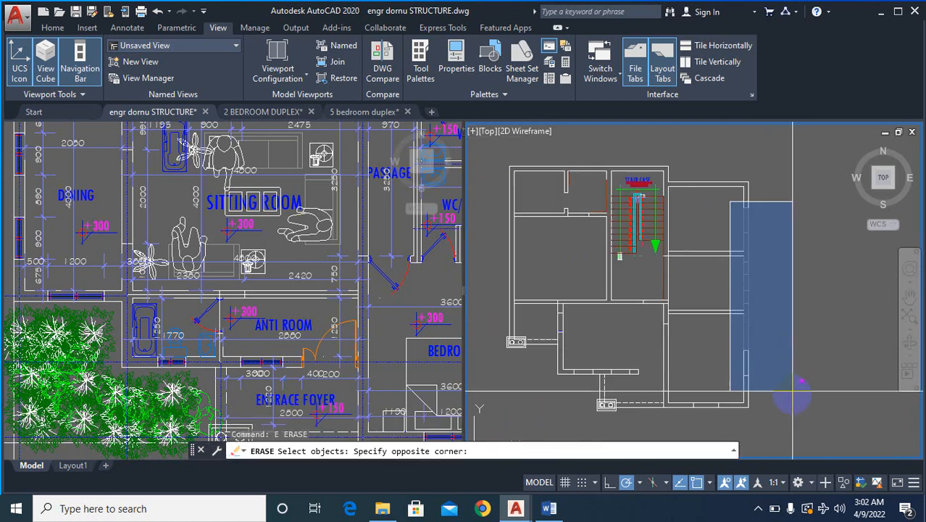
left_click(794, 358)
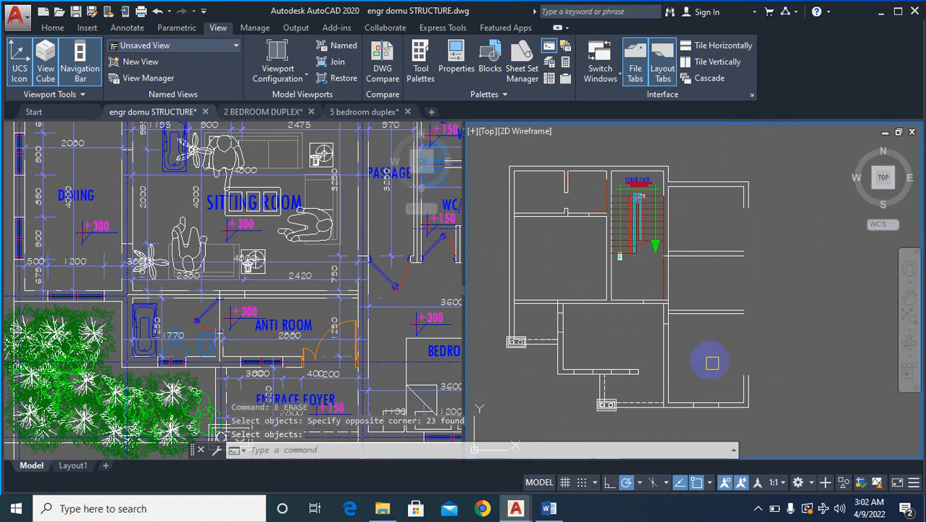
- Erase the lower-right corner's wall lines and the window opening in the adjoining bottom wall
left_click(698, 348)
left_click(801, 405)
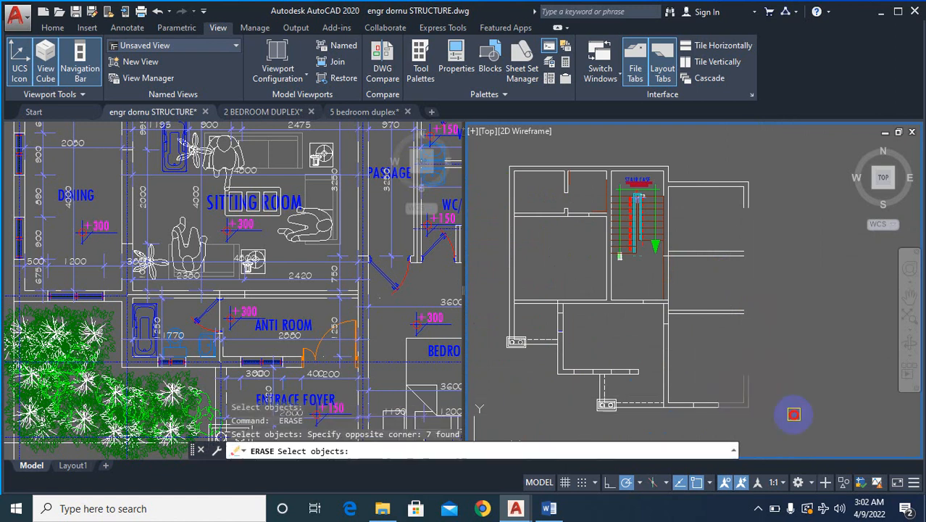
key("Return")
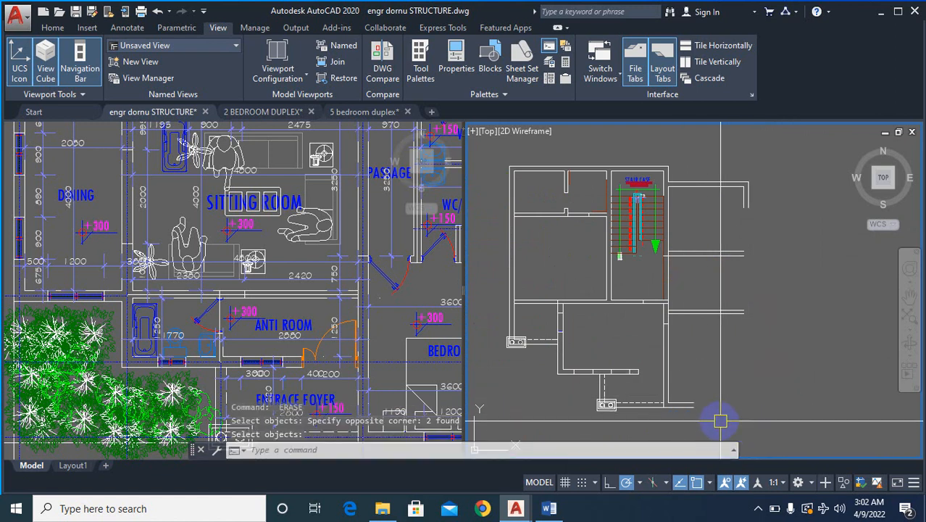
- Fillet the inner line of the lower-right room's bottom wall with the inner line of the right outer wall
type("f")
key("Return")
scroll(681, 419, "up", 2)
left_click(683, 390)
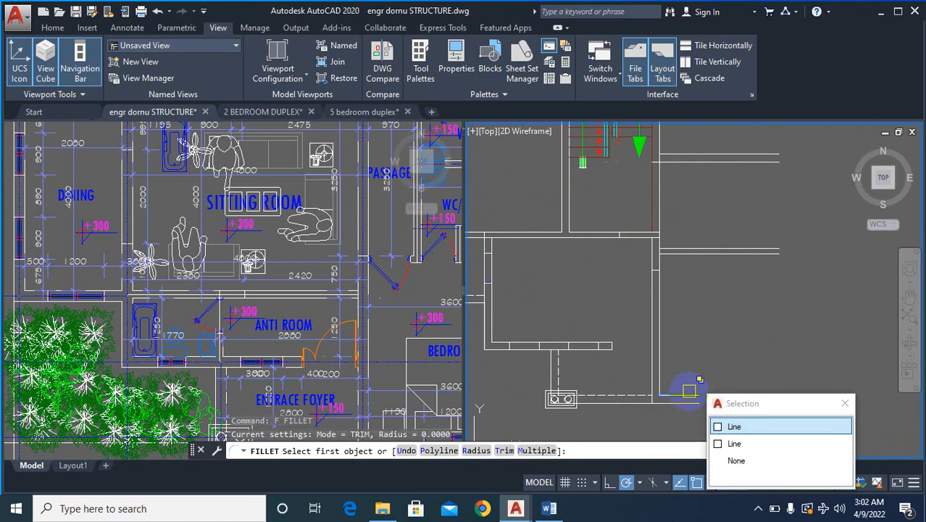
left_click(730, 424)
scroll(757, 205, "down", 3)
scroll(762, 200, "up", 3)
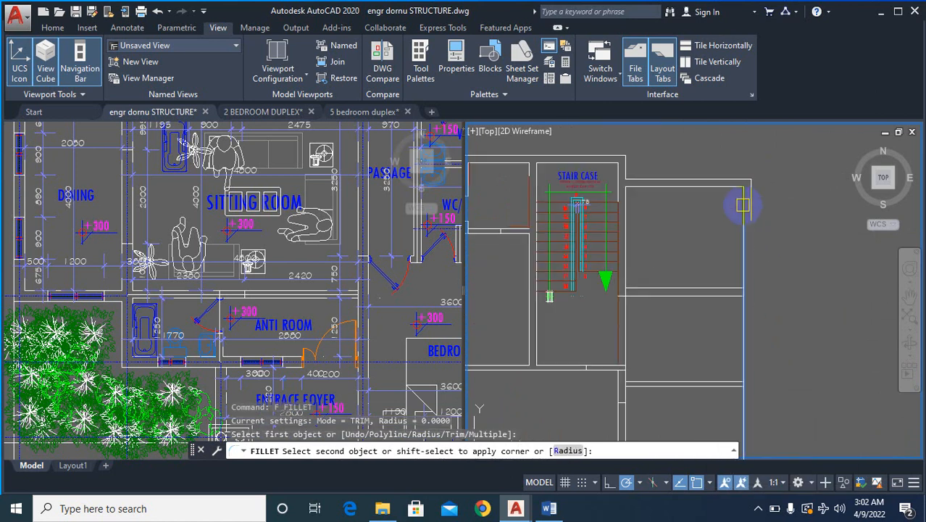
left_click(743, 205)
scroll(771, 263, "down", 3)
scroll(759, 329, "up", 3)
- Fillet the outer line of the lower-right room's bottom wall with the outer line of the right outer wall
type("F")
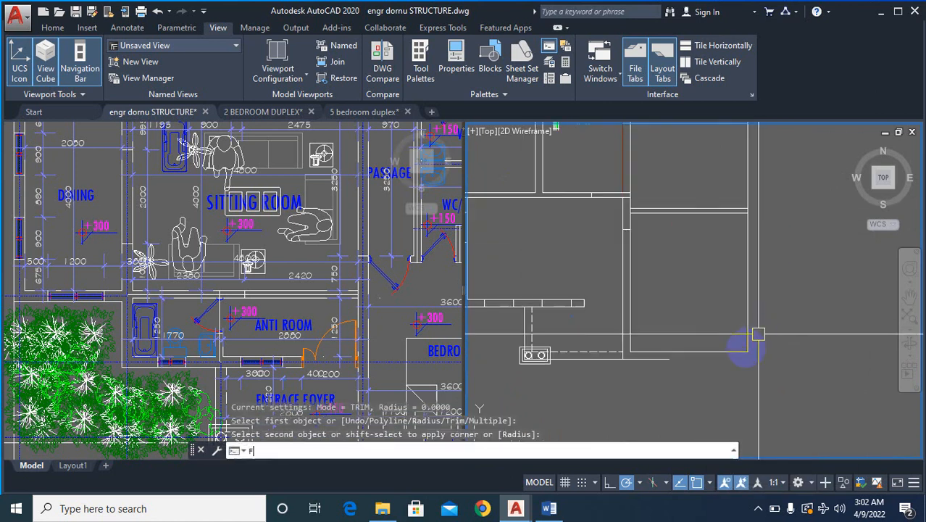
key("Return")
left_click(658, 364)
scroll(720, 314, "down", 3)
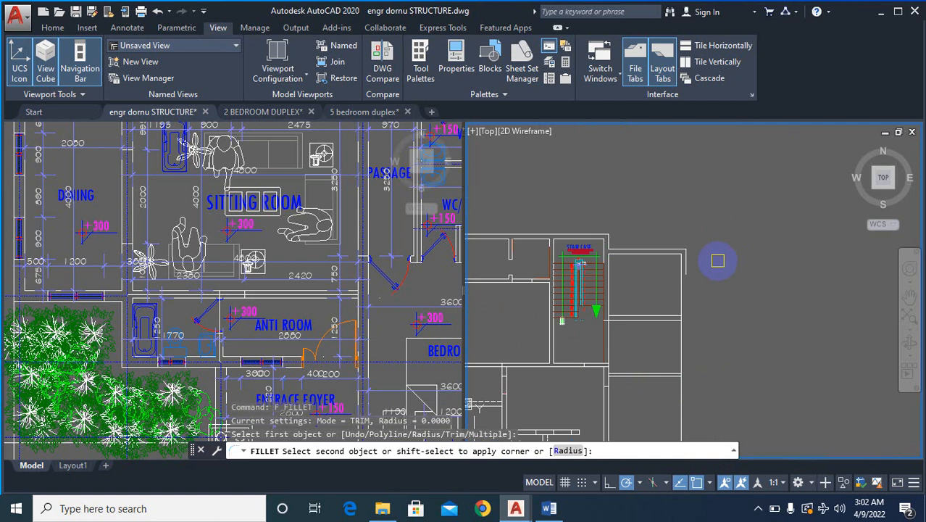
scroll(676, 274, "up", 3)
left_click(632, 267)
scroll(734, 203, "down", 6)
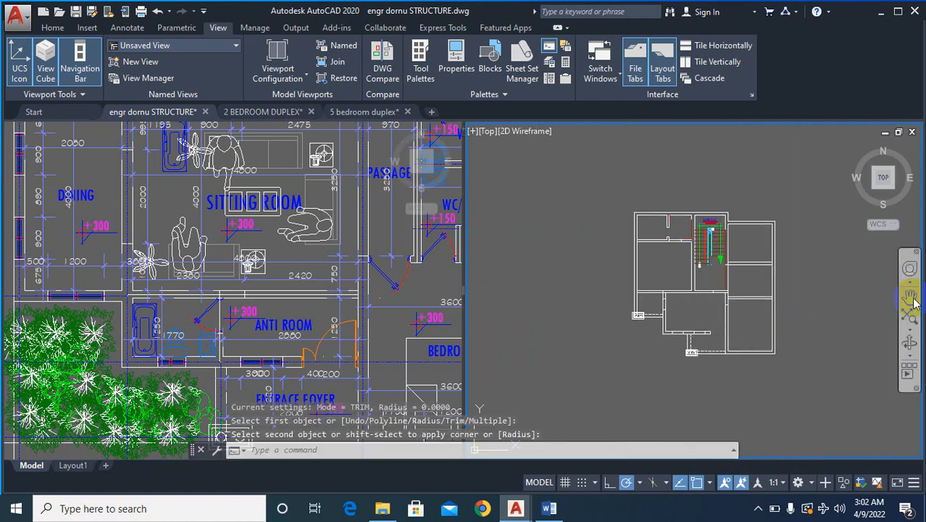
- Erase the minor partition on both sides of its door opening between the two upper-left rooms
scroll(671, 248, "up", 2)
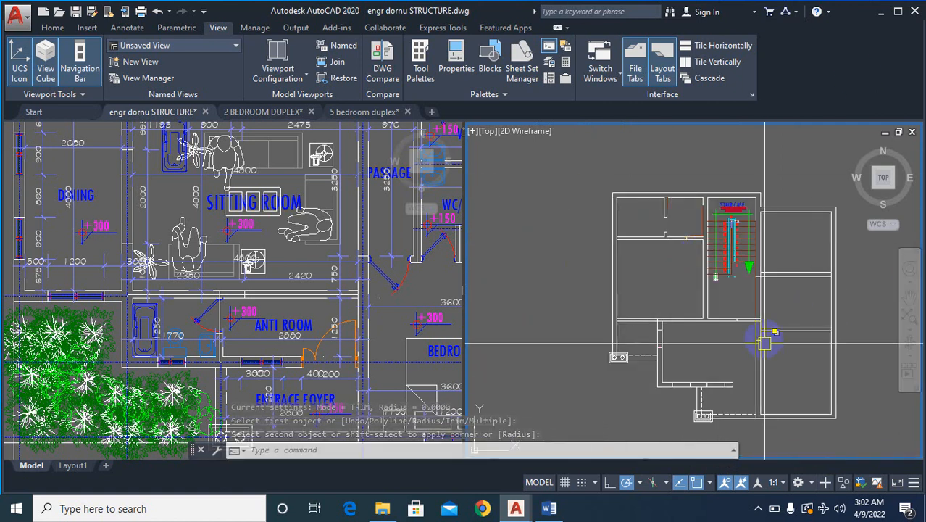
scroll(762, 309, "up", 1)
scroll(731, 313, "down", 2)
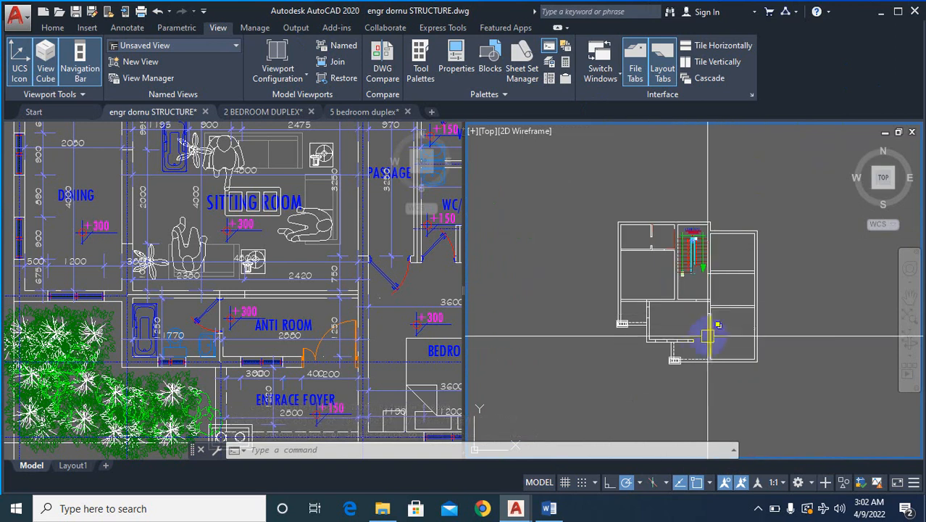
scroll(690, 225, "up", 2)
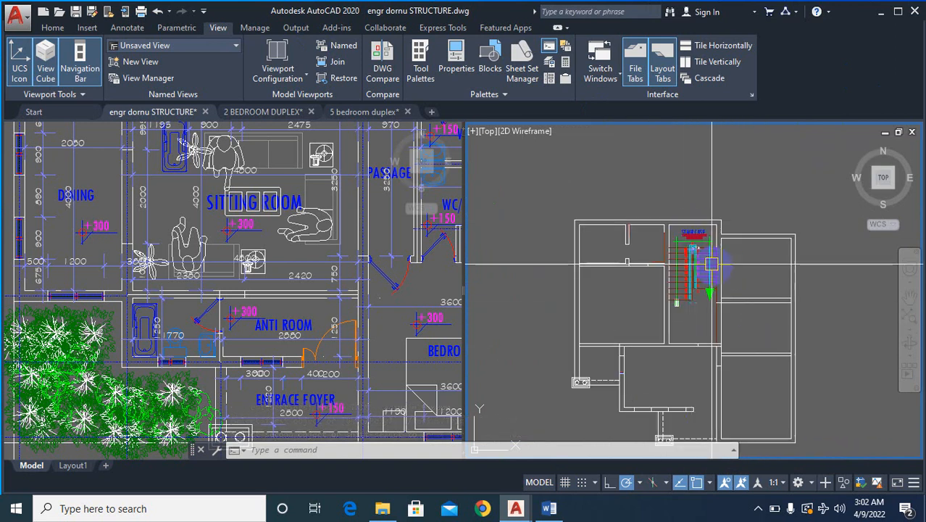
scroll(768, 266, "down", 2)
scroll(714, 284, "down", 2)
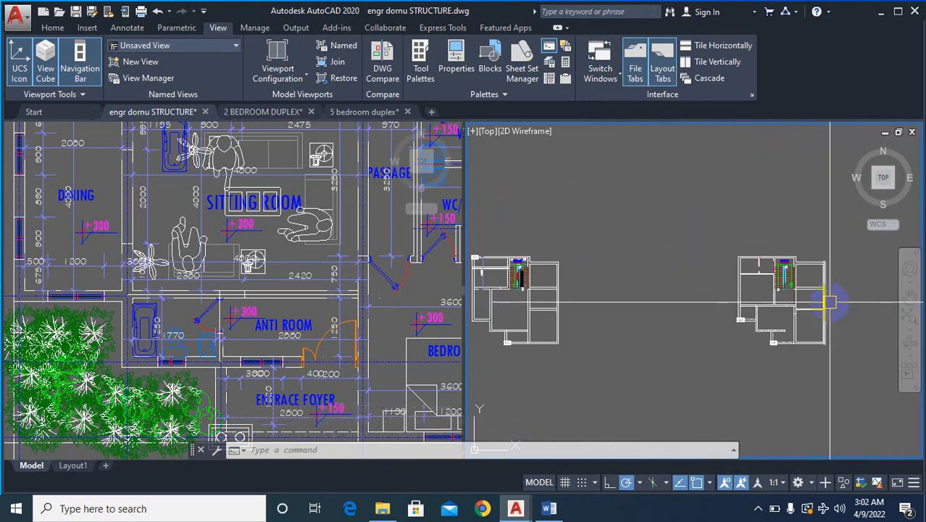
scroll(770, 257, "up", 6)
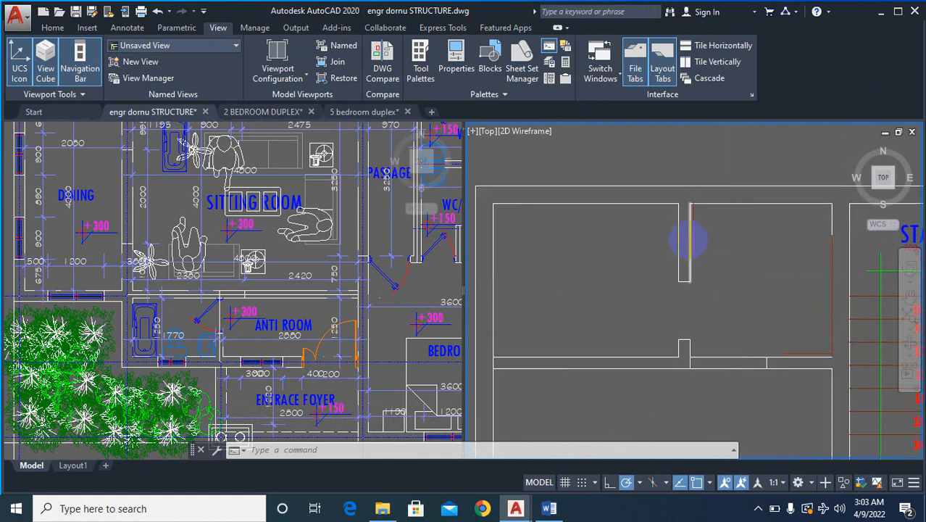
scroll(674, 244, "up", 1)
scroll(665, 252, "down", 1)
type("e")
key("Return")
left_click(746, 237)
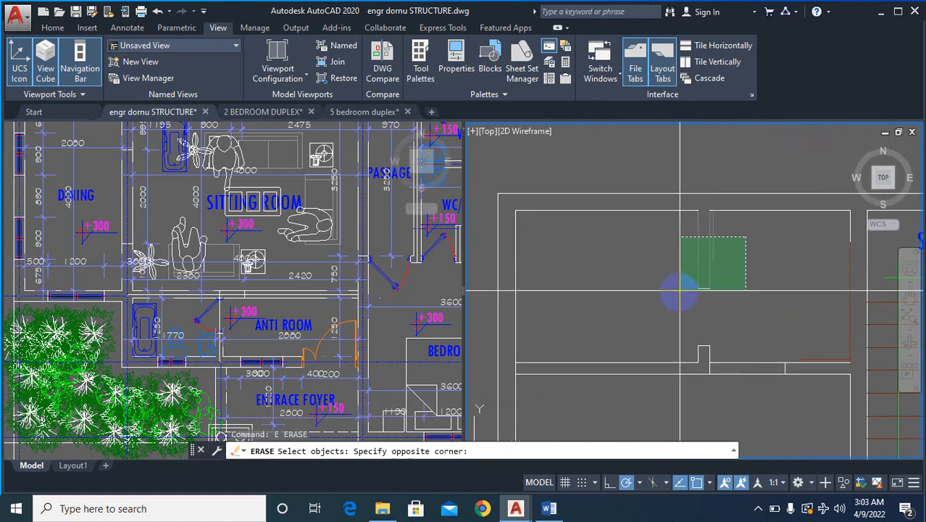
left_click(664, 345)
scroll(669, 265, "down", 3)
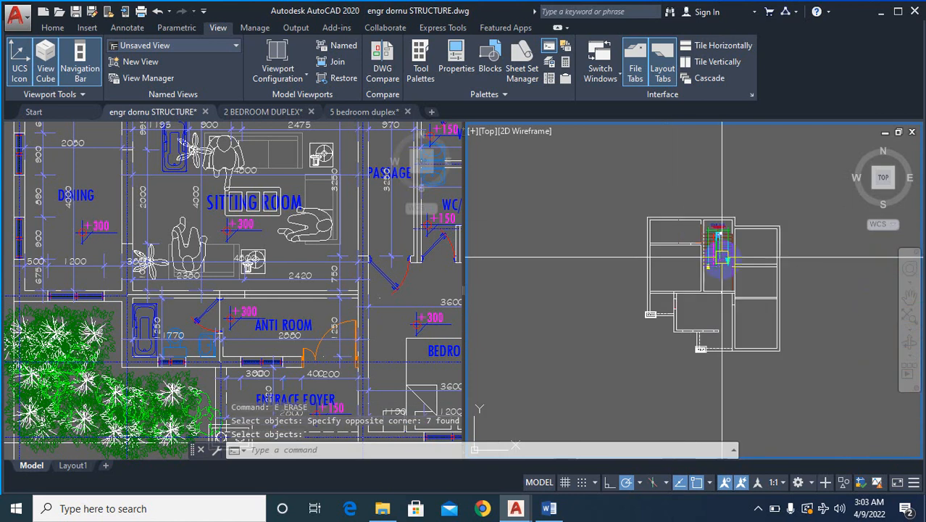
- Copy both cleaned floor plans straight down to make a second pair directly below the originals
scroll(717, 260, "down", 1)
scroll(695, 282, "up", 3)
scroll(674, 304, "down", 5)
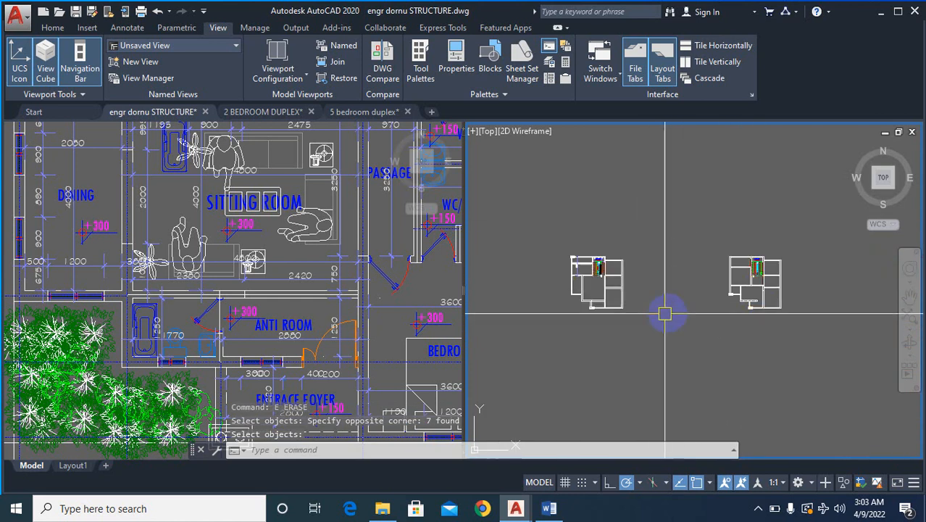
type("co")
key("Return")
left_click(798, 226)
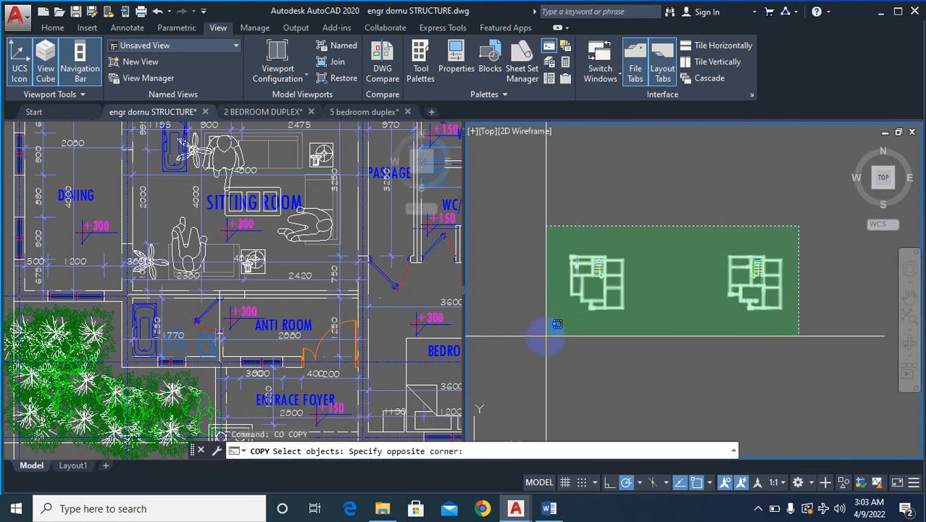
left_click(547, 336)
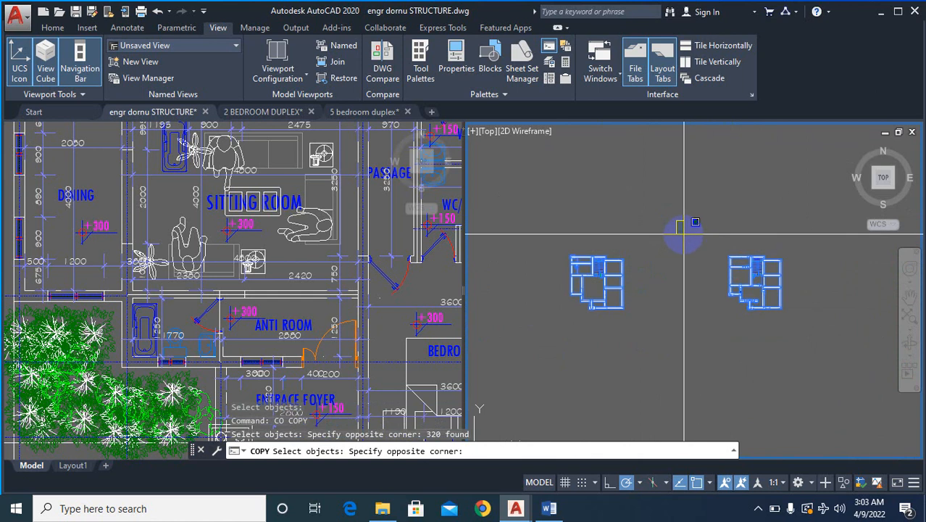
key("Return")
key("Return")
key("Escape")
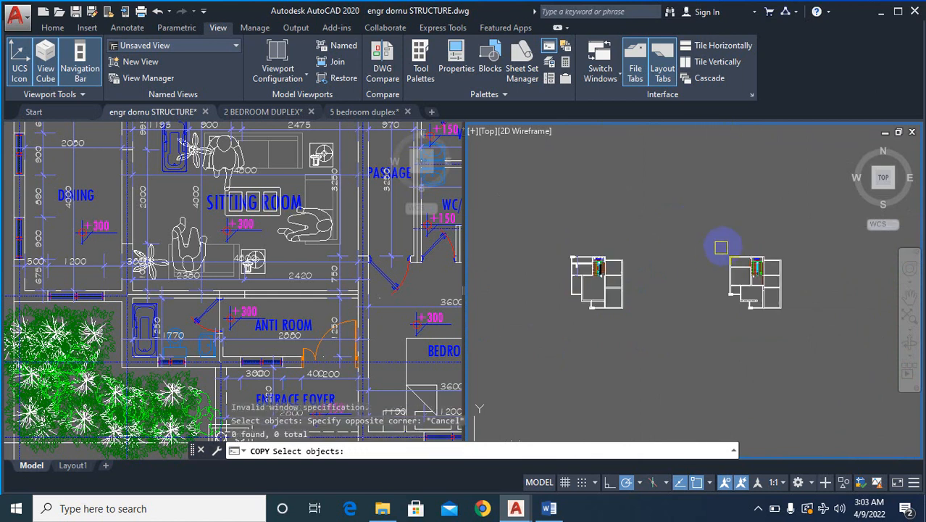
left_click(864, 200)
left_click(492, 337)
key("Return")
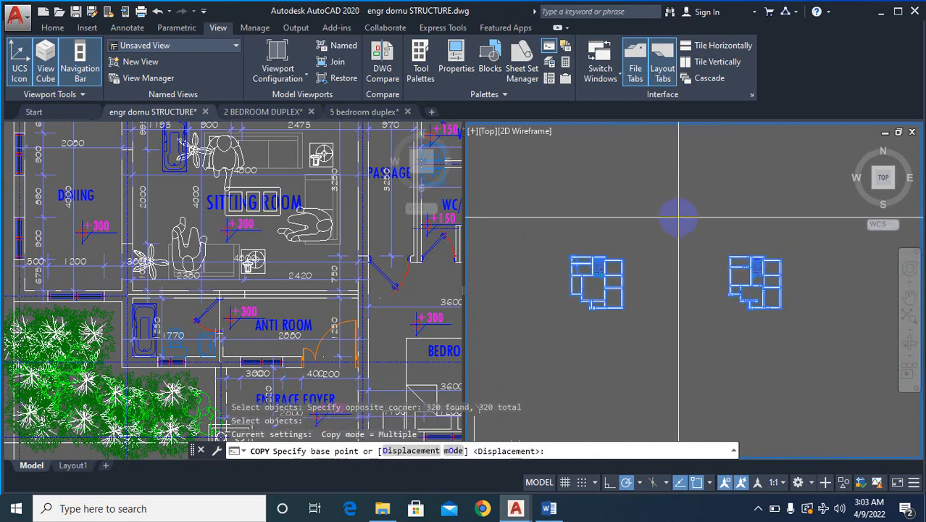
left_click(678, 216)
left_click(671, 335)
scroll(695, 254, "down", 4)
key("Escape")
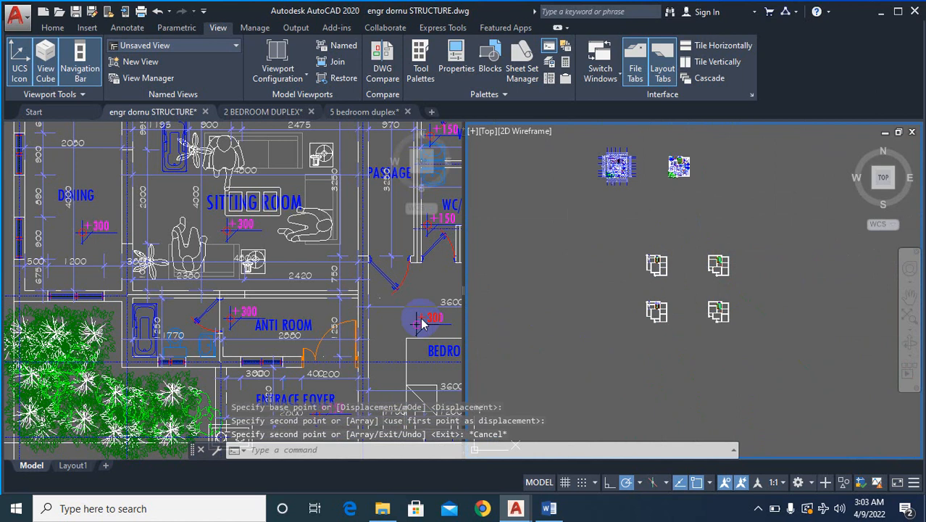
- Copy the GROUND/FOUNDATION LAYOUT title from the existing foundation sheet to below the upper-left cleaned floor plan
left_click(353, 327)
scroll(311, 301, "down", 10)
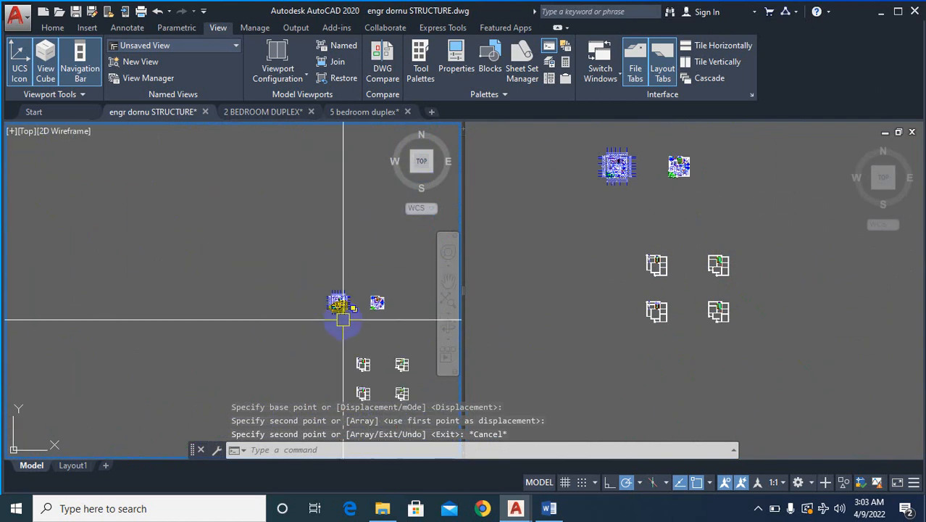
scroll(365, 304, "down", 2)
scroll(199, 220, "up", 2)
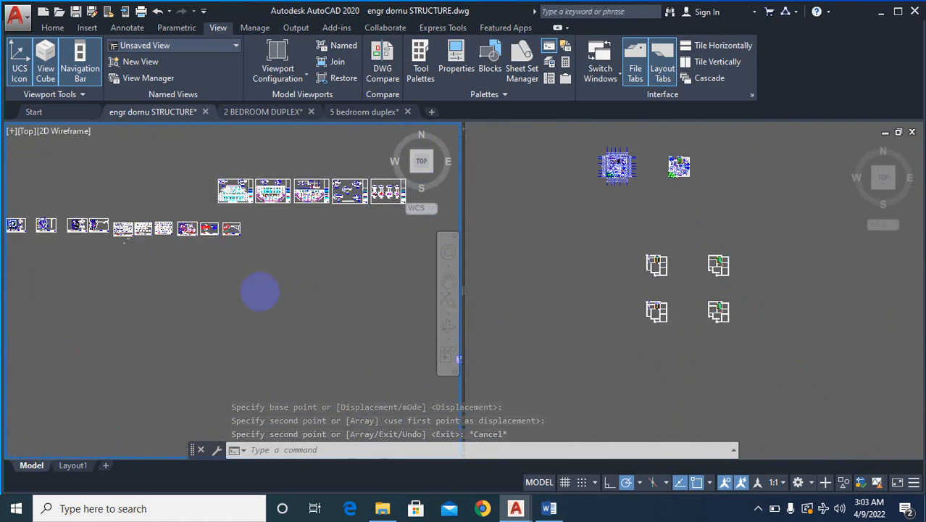
scroll(311, 295, "down", 2)
scroll(280, 209, "up", 8)
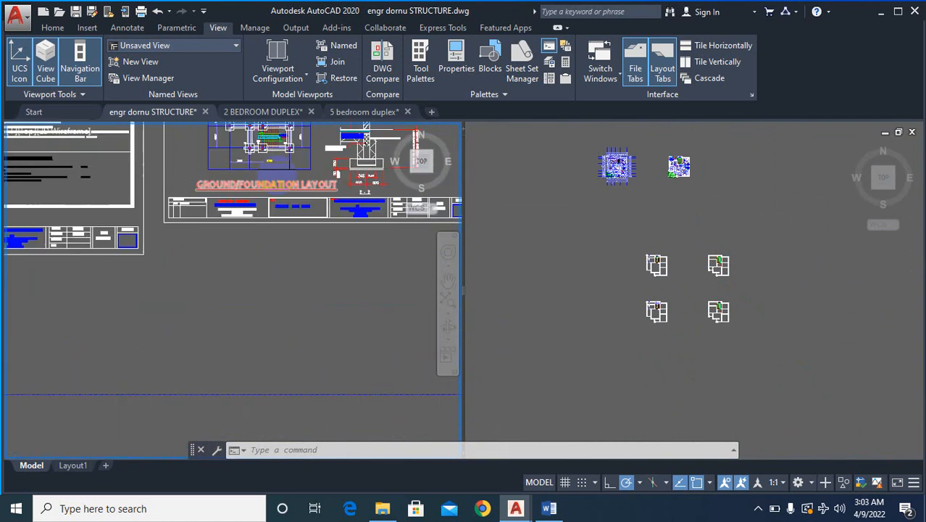
type("co")
key("Return")
left_click(295, 195)
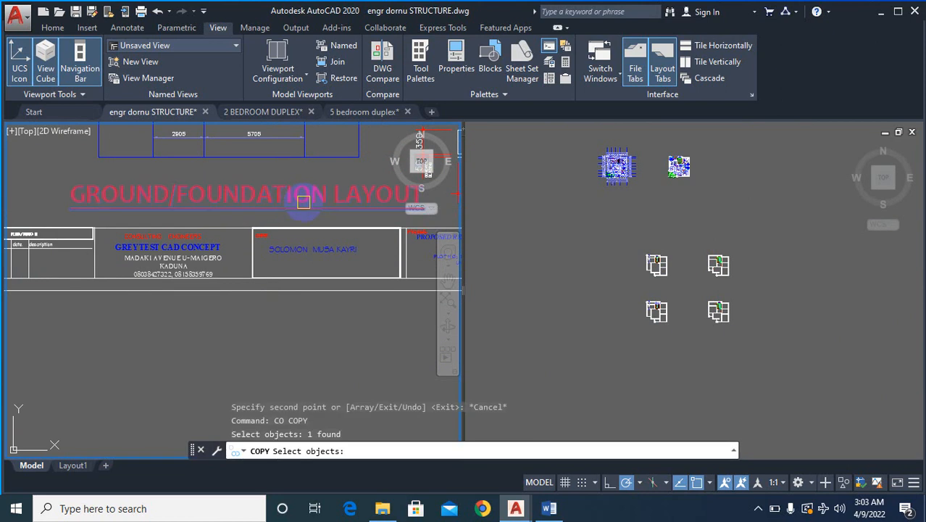
key("Return")
left_click(303, 193)
left_click(790, 285)
scroll(674, 290, "up", 6)
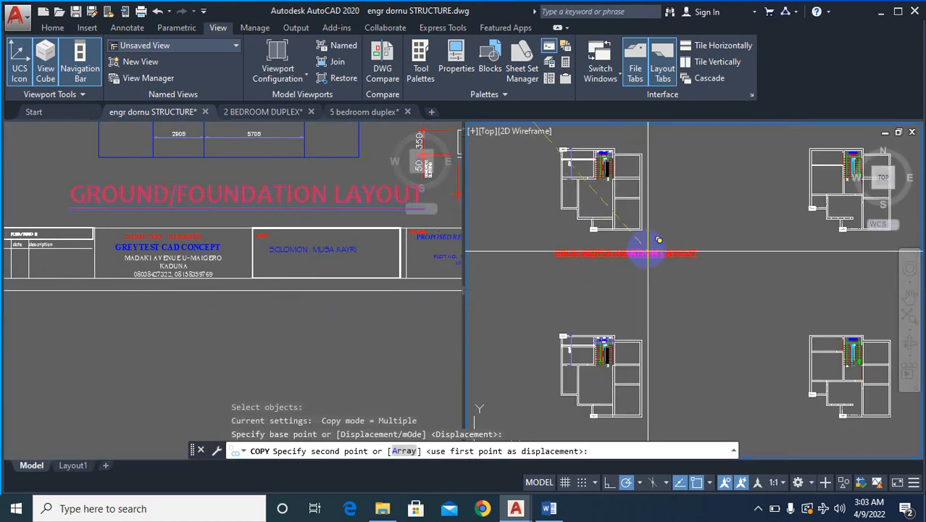
left_click(646, 247)
key("Escape")
key("Escape")
key("Escape")
key("Escape")
- Change the copied title below the upper-left plan to read GROUND FLOOR
type("TEX")
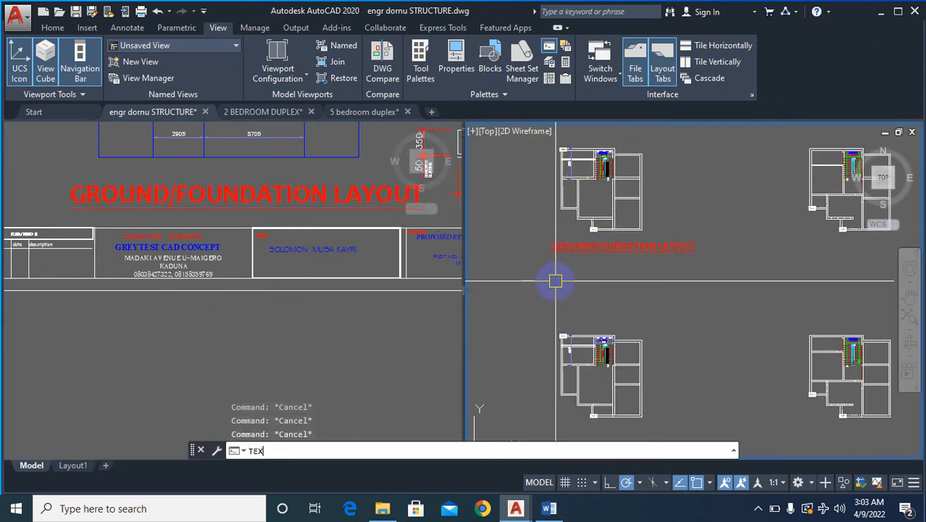
type("T")
left_click(279, 320)
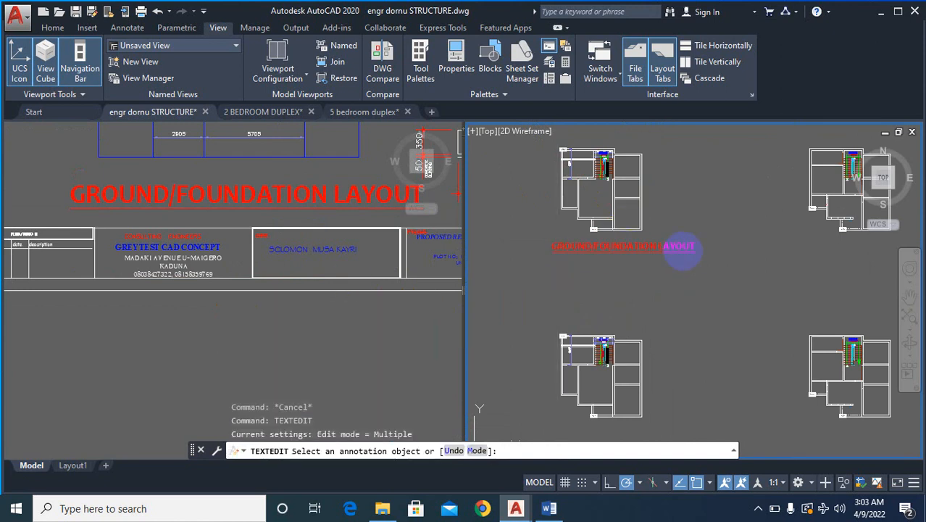
left_click(655, 248)
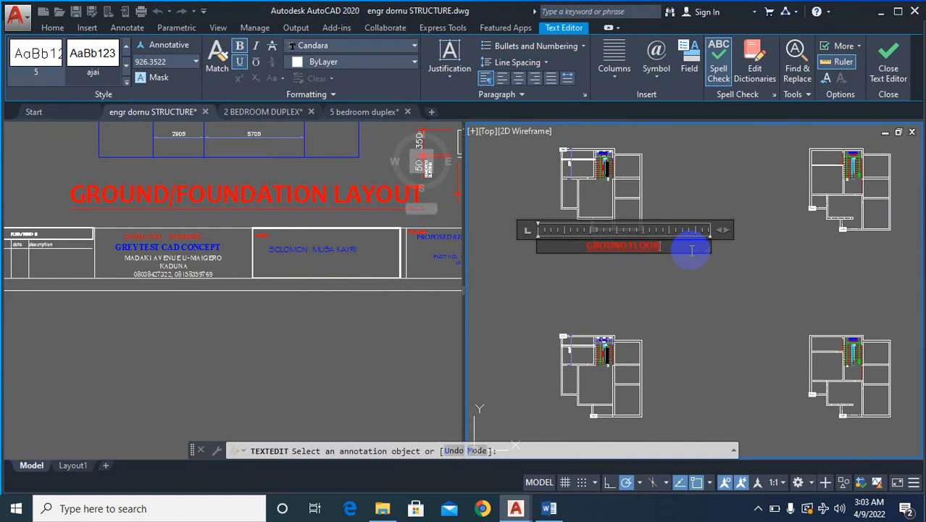
left_click(687, 268)
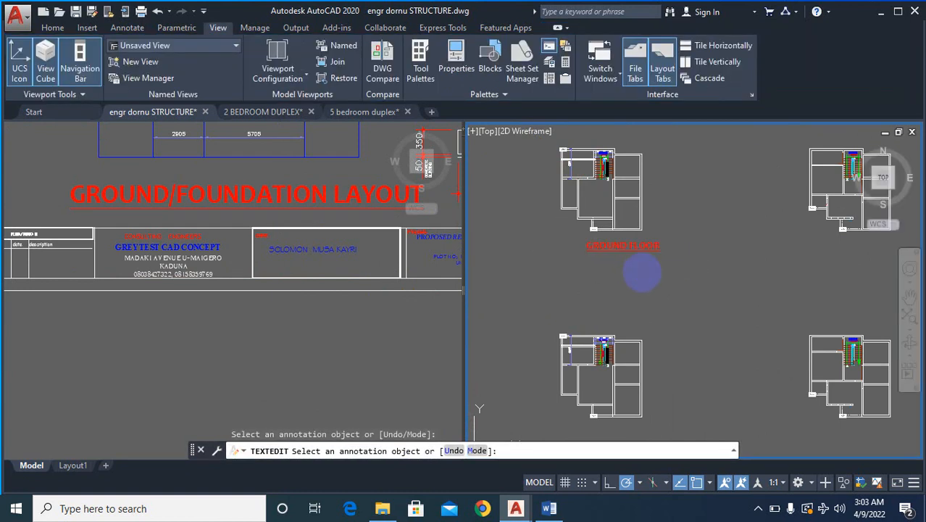
key("Escape")
- Copy the GROUND FLOOR title horizontally to below the upper-right plan
type("co")
key("Return")
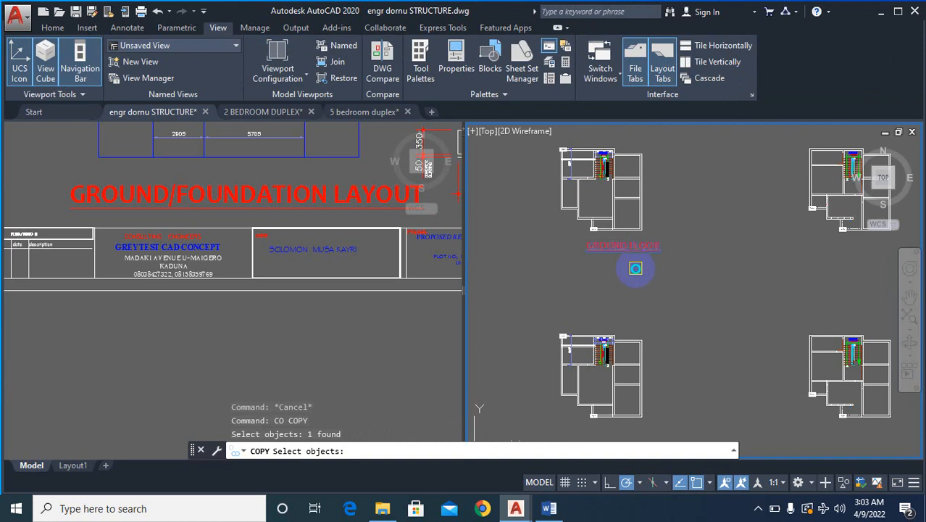
key("Return")
left_click(629, 265)
left_click(819, 262)
scroll(759, 268, "down", 2)
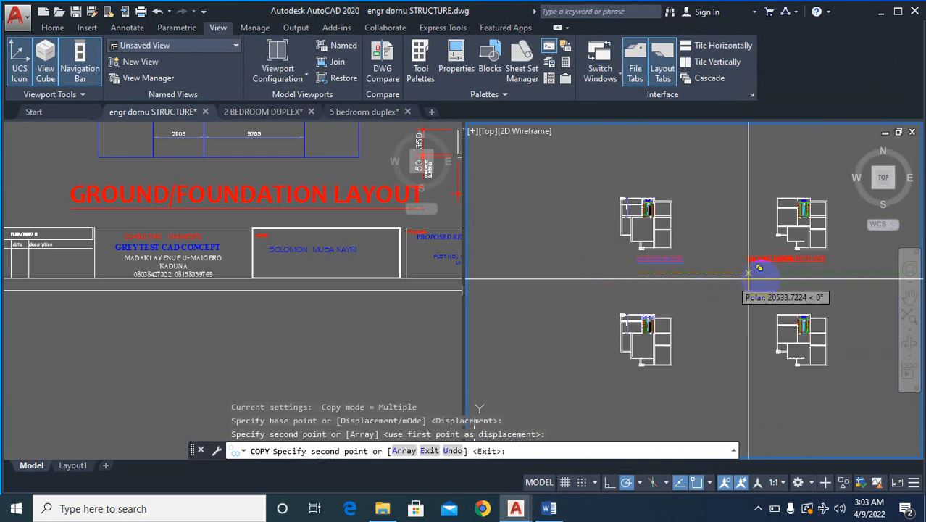
key("Escape")
scroll(790, 286, "up", 4)
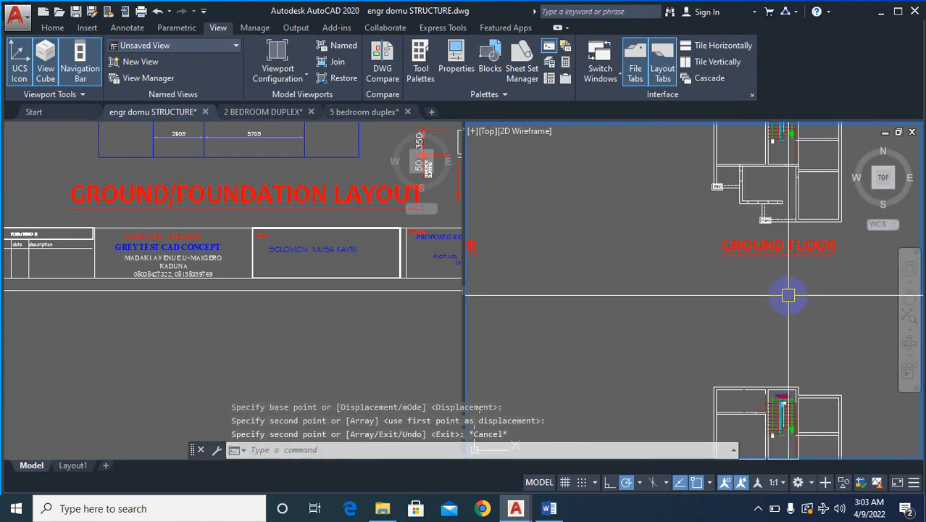
type("FIRS")
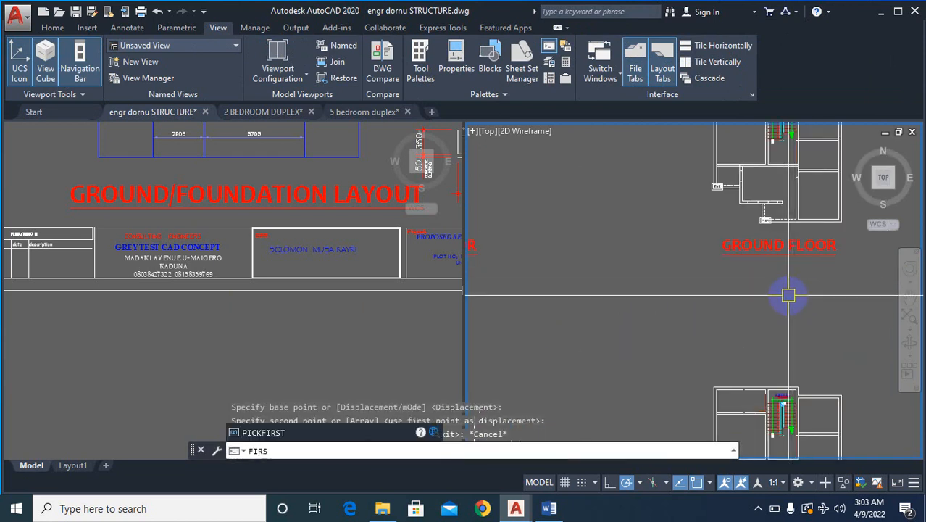
key("Escape")
key("Escape")
key("Escape")
- Change the title below the upper-right plan to read FIRST FLOOR
type("TE")
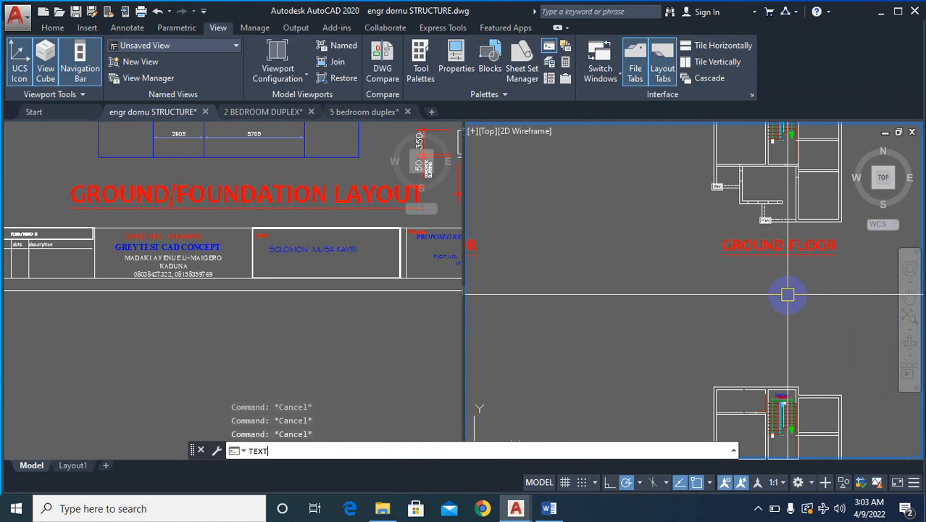
type("XT")
left_click(340, 325)
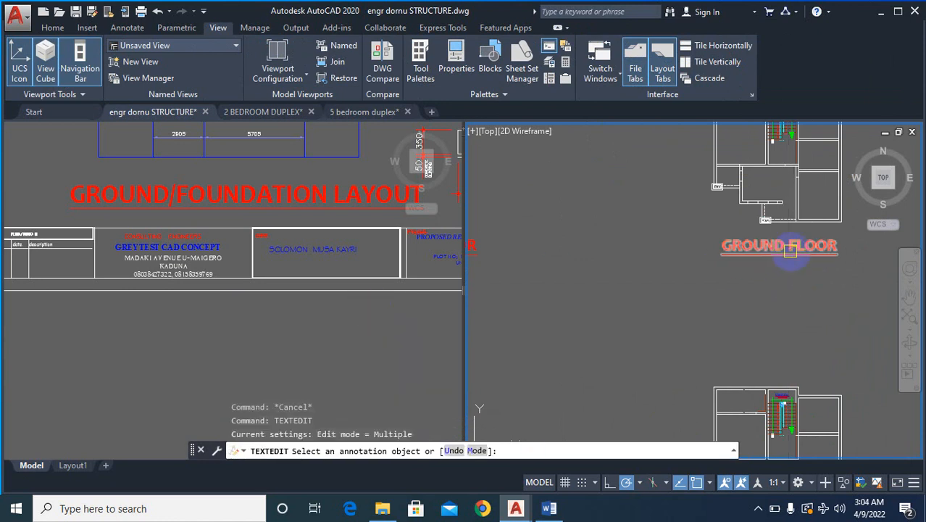
left_click(819, 245)
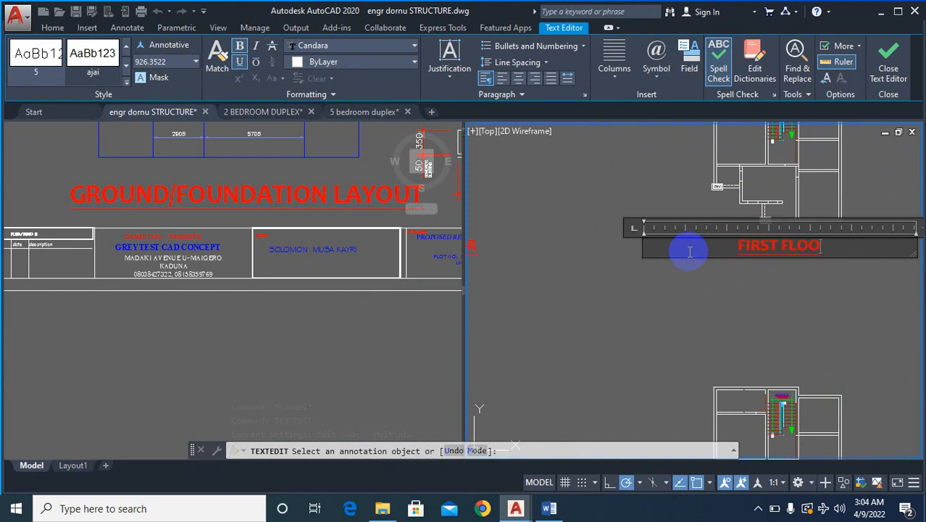
left_click(672, 268)
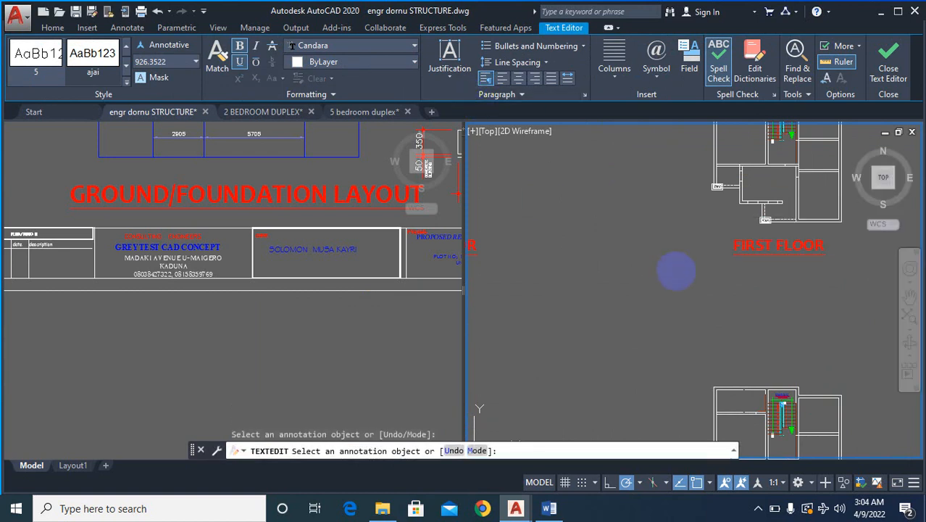
scroll(745, 250, "down", 5)
key("Escape")
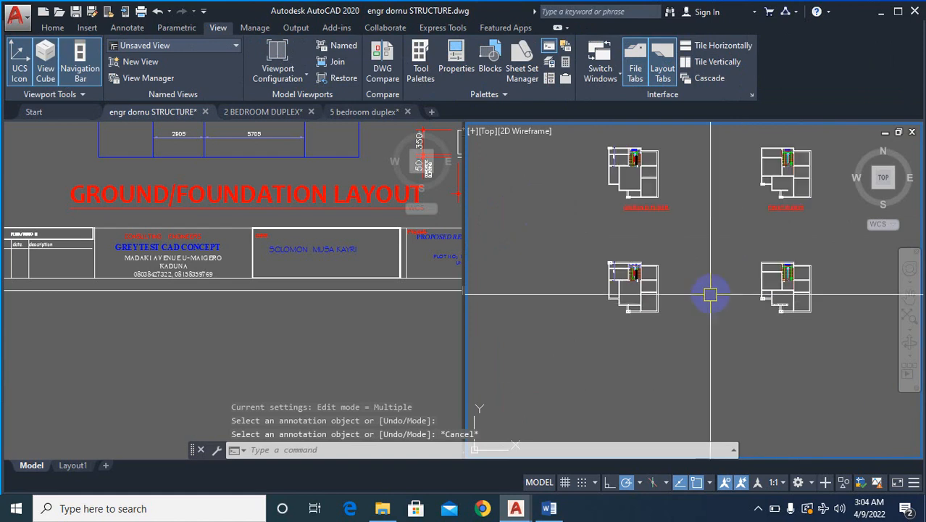
- Set the colour of the whole lower-left plan copy, below the GROUND FLOOR title, to Red
scroll(652, 315, "up", 4)
left_click(685, 365)
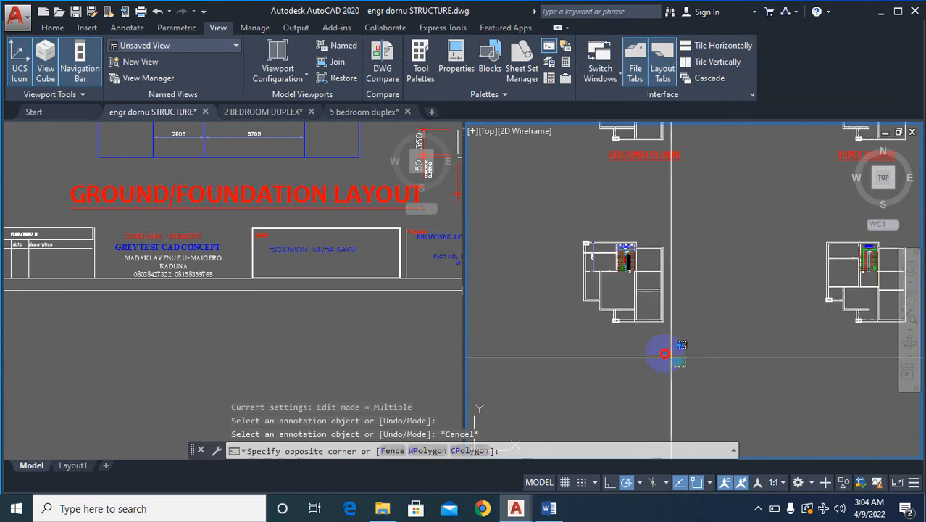
left_click(567, 209)
right_click(611, 253)
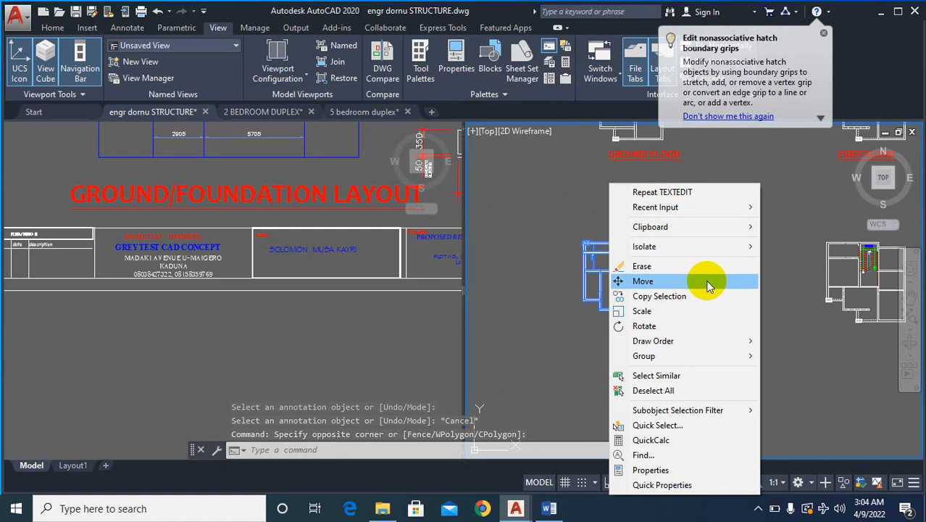
left_click(652, 471)
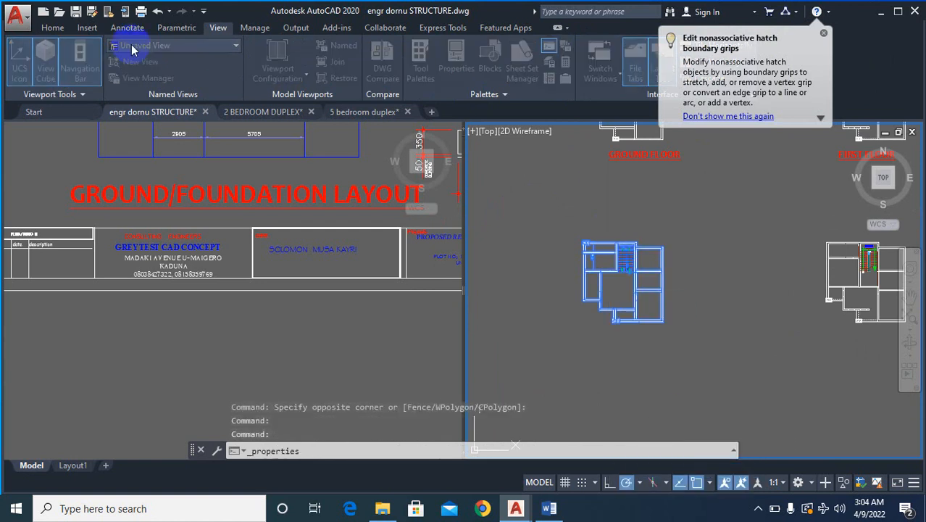
left_click(554, 284)
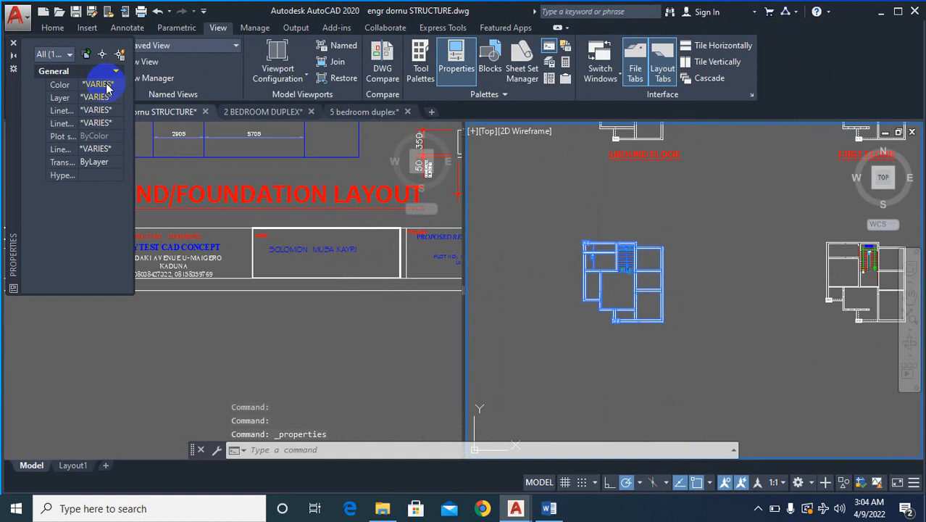
left_click(117, 84)
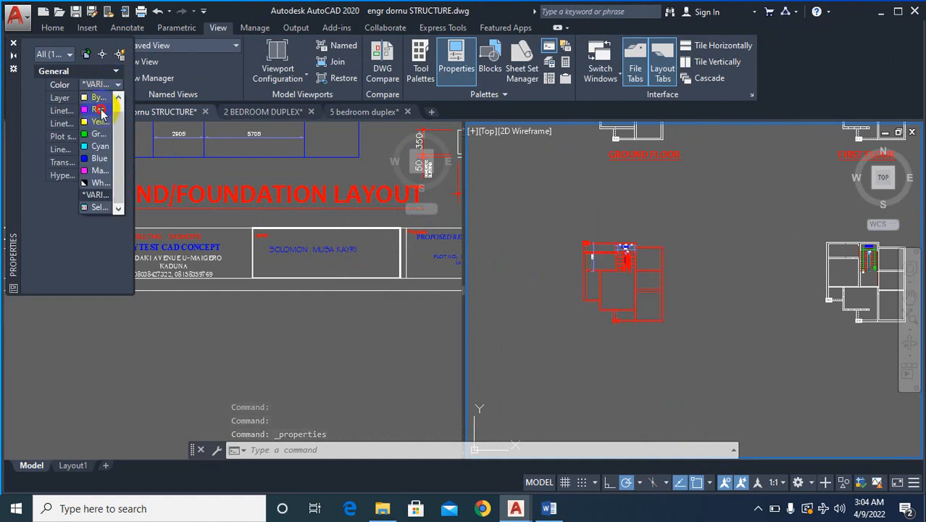
left_click(101, 110)
left_click(12, 48)
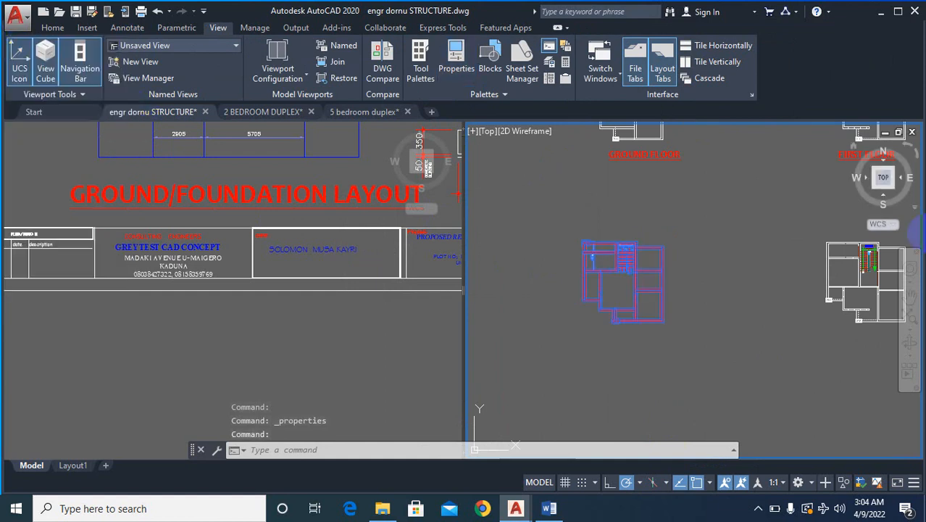
key("Escape")
- Examine the red lower-left plan copy and compare its wall layout with the lower-right plan copy
scroll(685, 286, "down", 3)
scroll(561, 321, "up", 3)
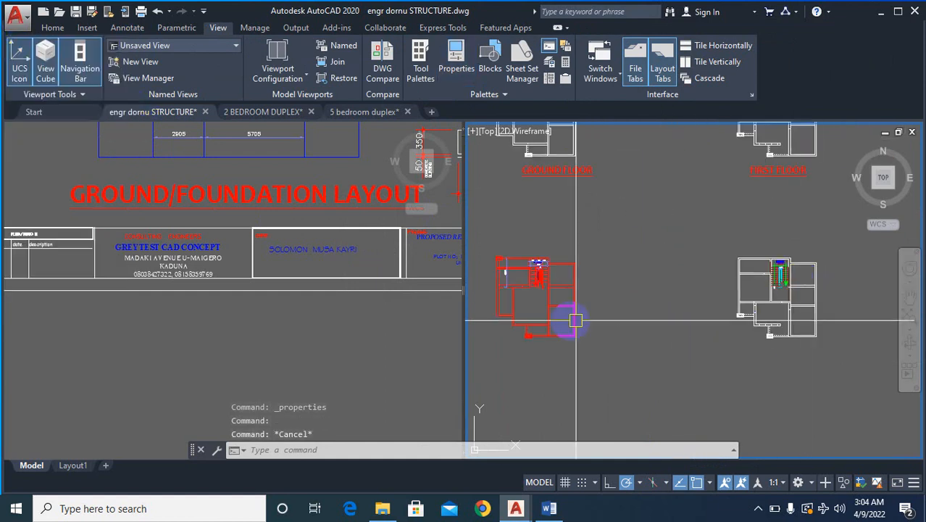
scroll(511, 307, "up", 2)
scroll(579, 310, "down", 2)
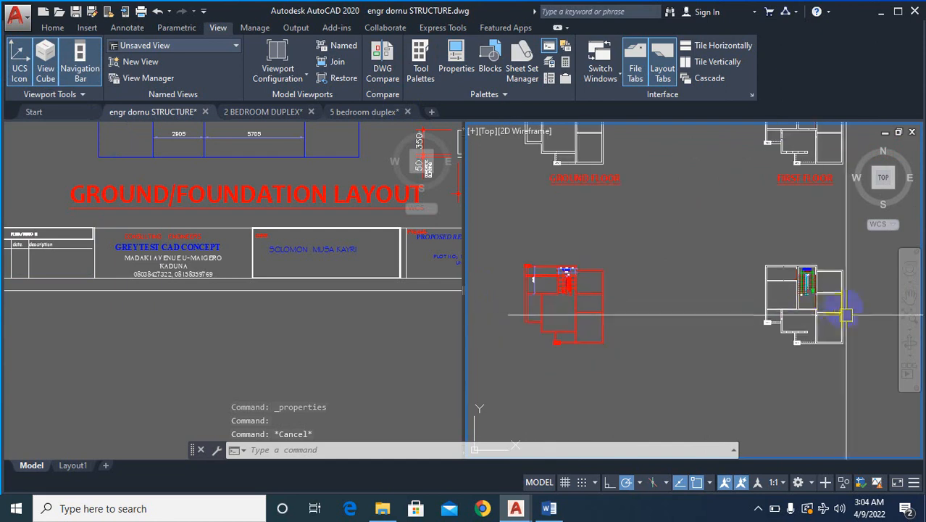
scroll(714, 289, "up", 2)
scroll(703, 291, "down", 2)
scroll(514, 292, "up", 3)
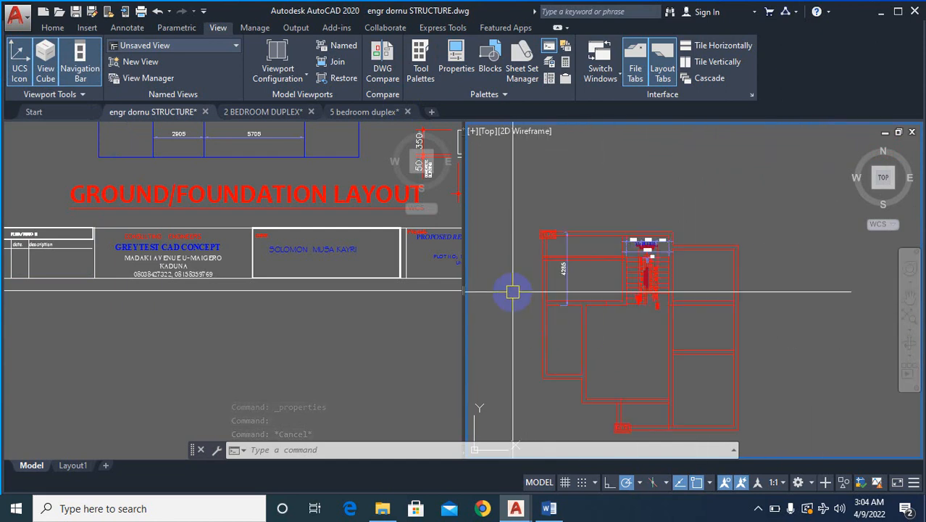
scroll(513, 292, "down", 3)
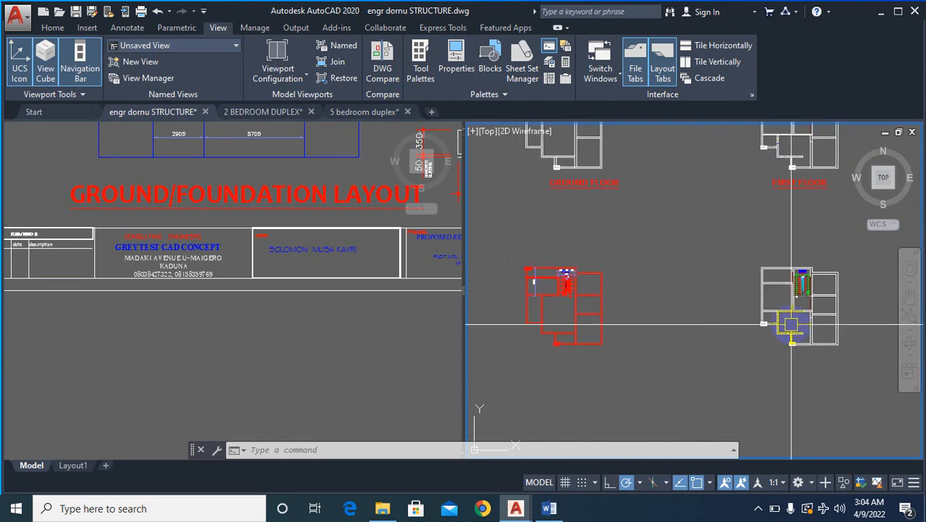
scroll(834, 304, "up", 4)
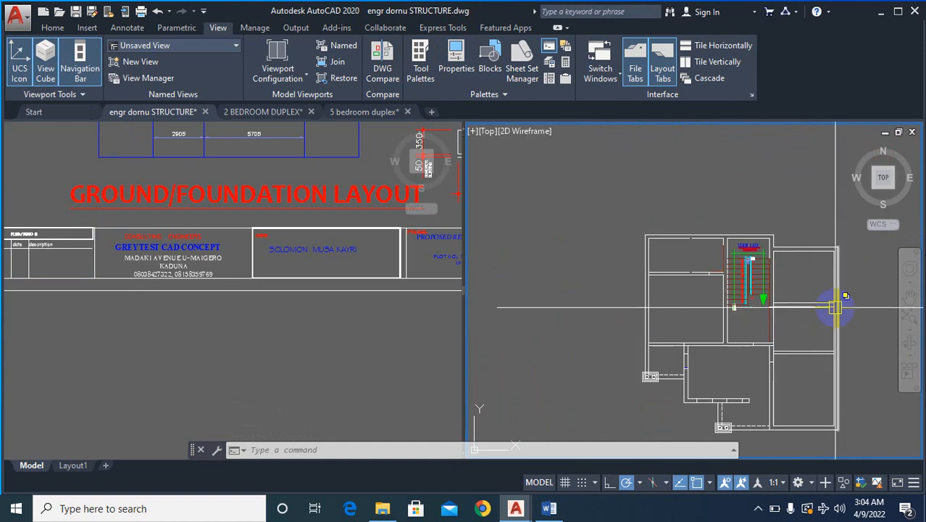
- Move the whole white lower-right plan copy onto the red lower-left copy, aligning the outer wall corner beside the staircase
type("m")
key("Return")
scroll(837, 239, "down", 2)
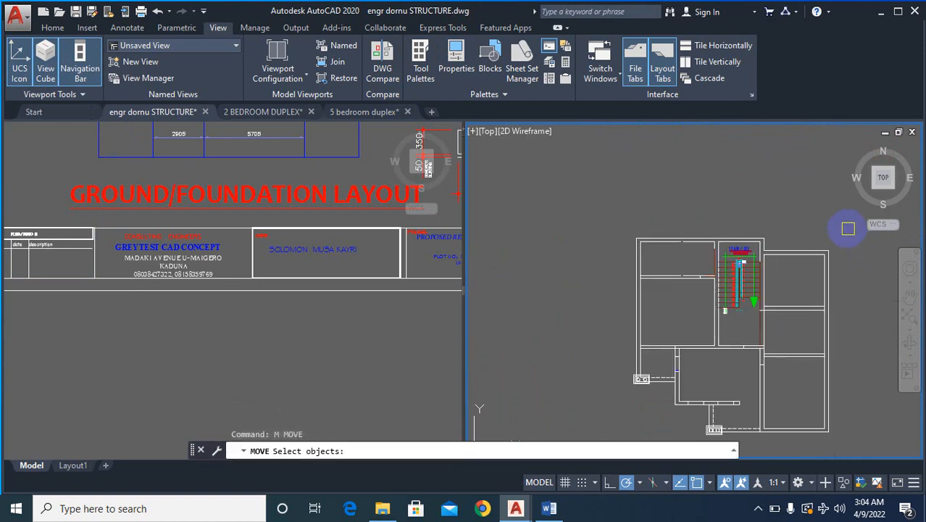
scroll(724, 246, "down", 3)
left_click(751, 255)
left_click(645, 347)
scroll(724, 252, "up", 5)
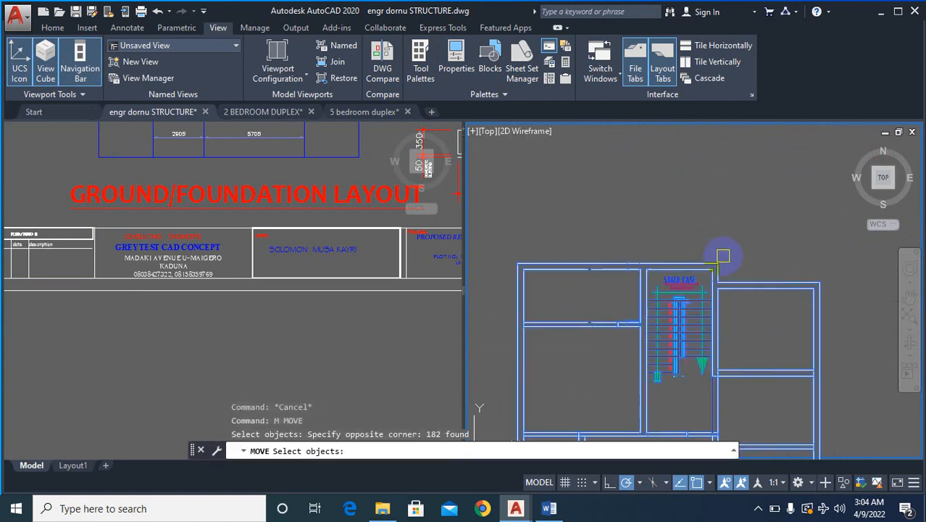
key("Return")
left_click(707, 268)
scroll(710, 269, "down", 4)
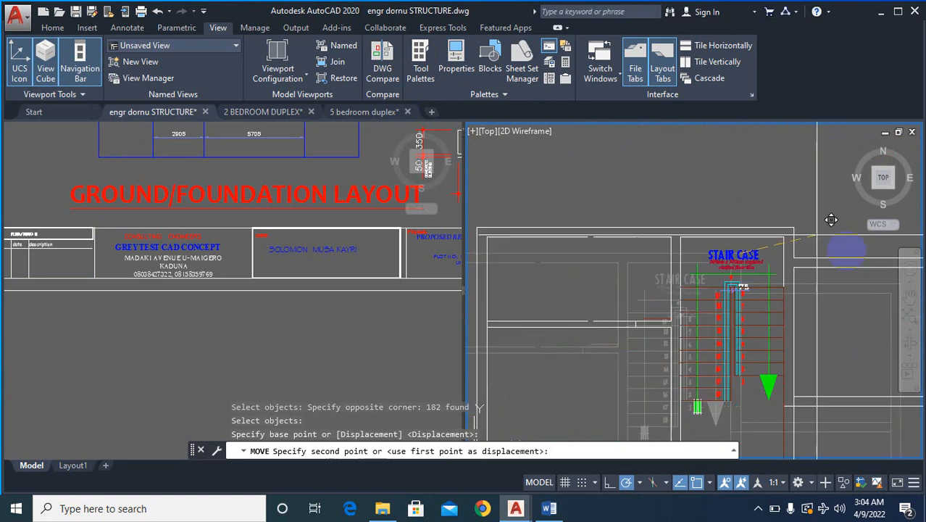
scroll(713, 265, "up", 2)
scroll(695, 279, "up", 3)
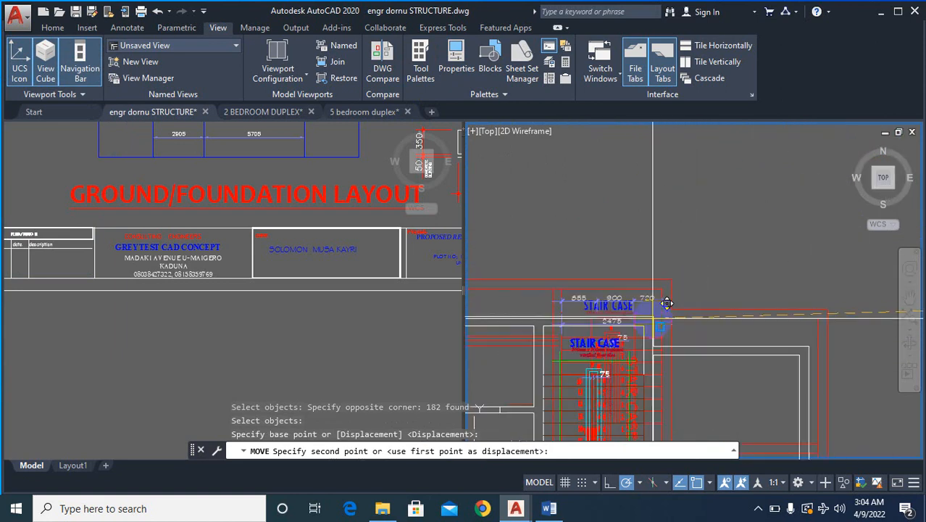
left_click(686, 264)
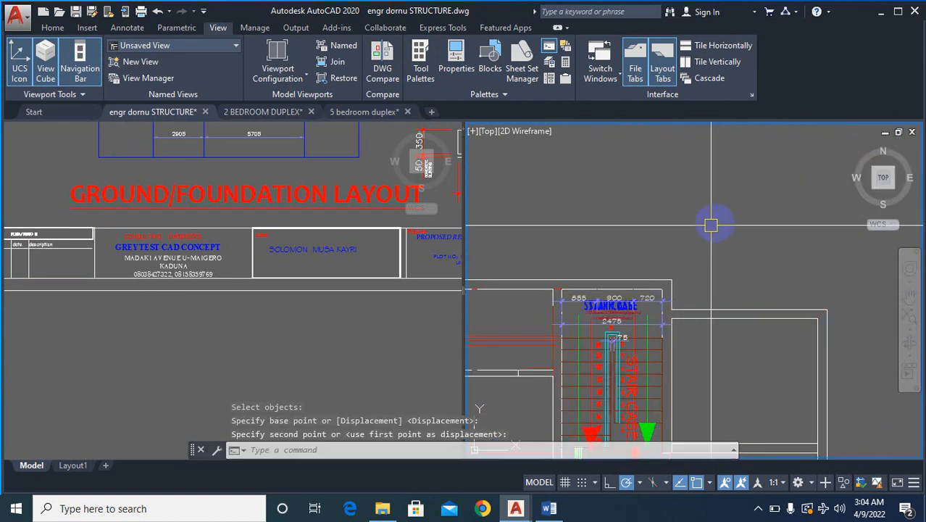
- Examine the overlaid plans for where red and white walls differ, and compare them with the GROUND FLOOR plan above
scroll(807, 221, "down", 3)
scroll(802, 283, "up", 2)
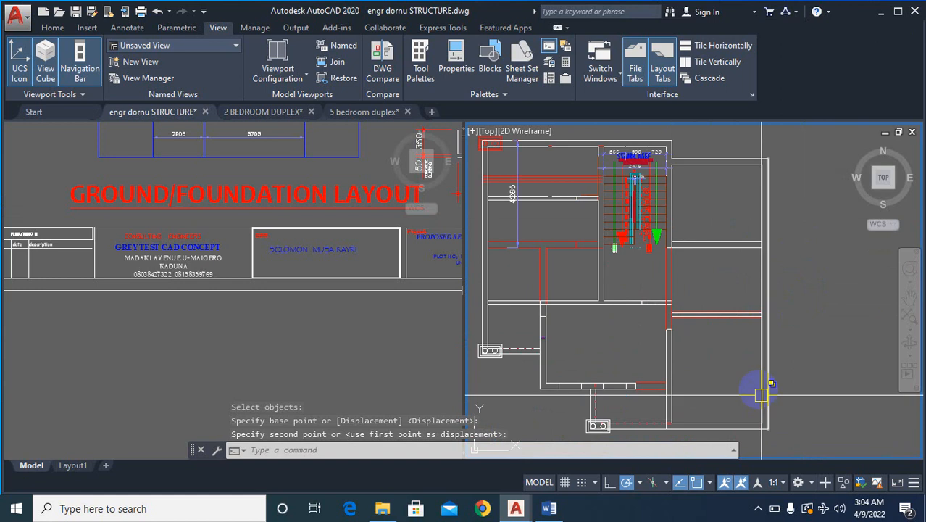
scroll(653, 321, "up", 2)
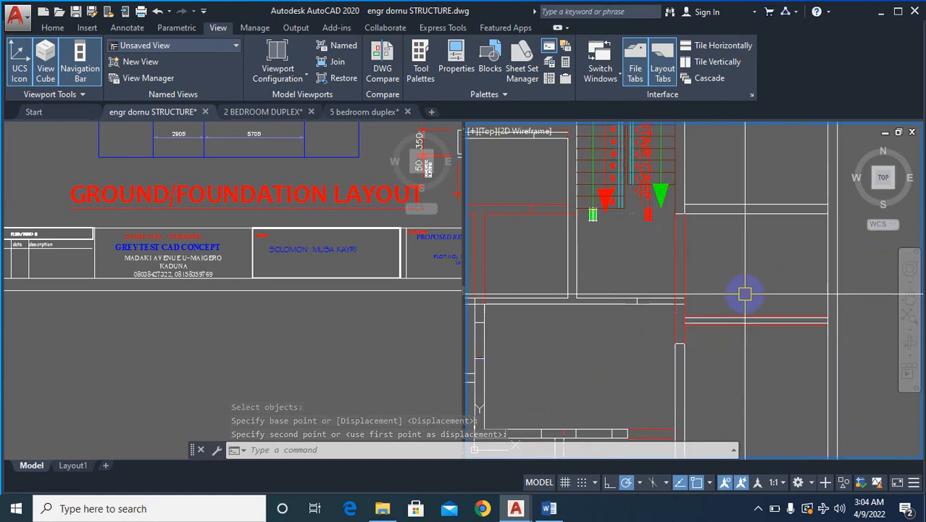
scroll(782, 268, "down", 5)
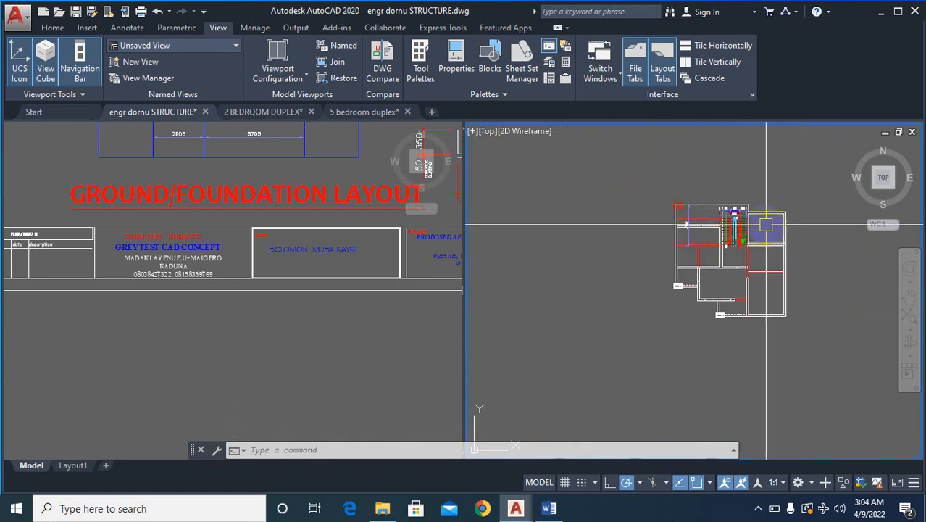
scroll(766, 224, "up", 4)
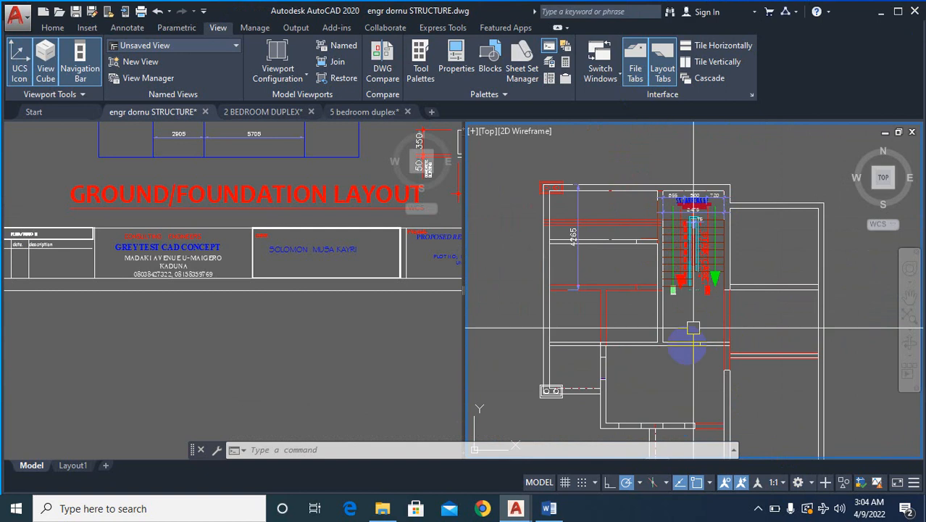
scroll(542, 295, "up", 2)
scroll(524, 259, "down", 4)
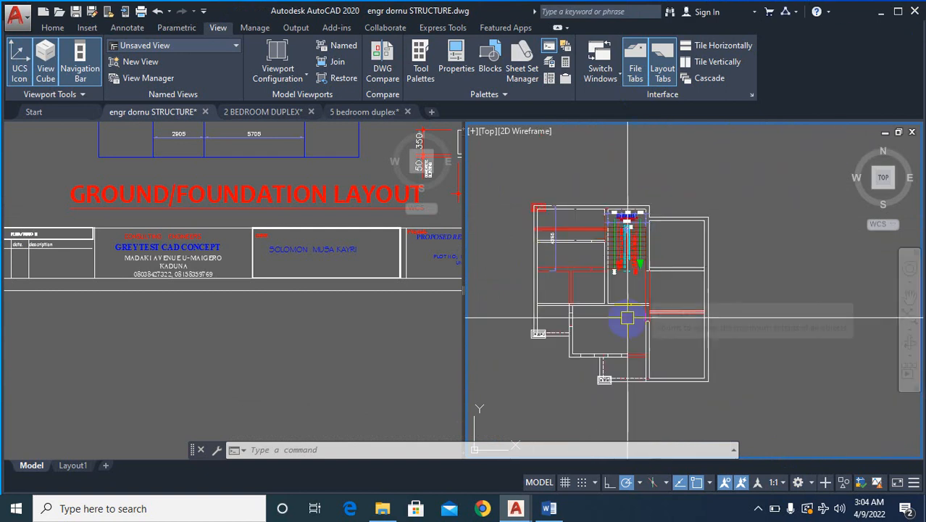
scroll(627, 316, "up", 5)
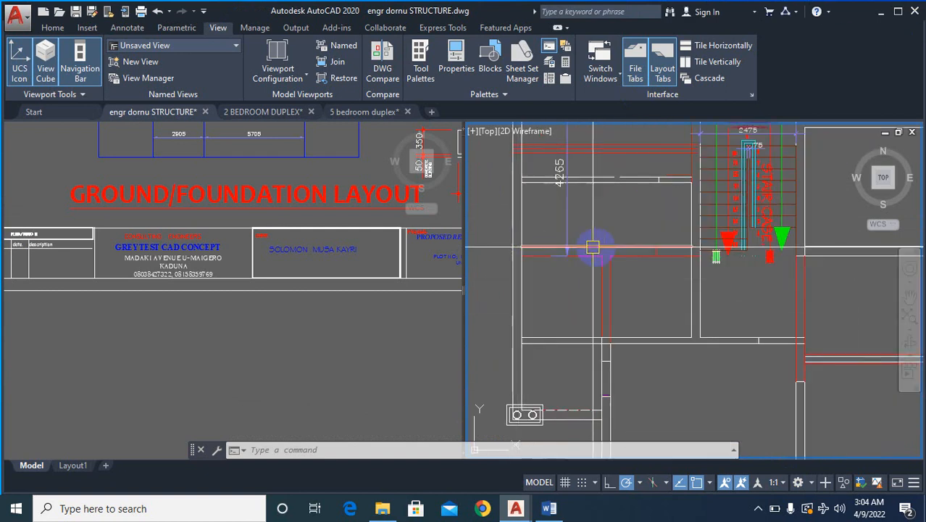
scroll(659, 250, "down", 5)
scroll(662, 331, "up", 2)
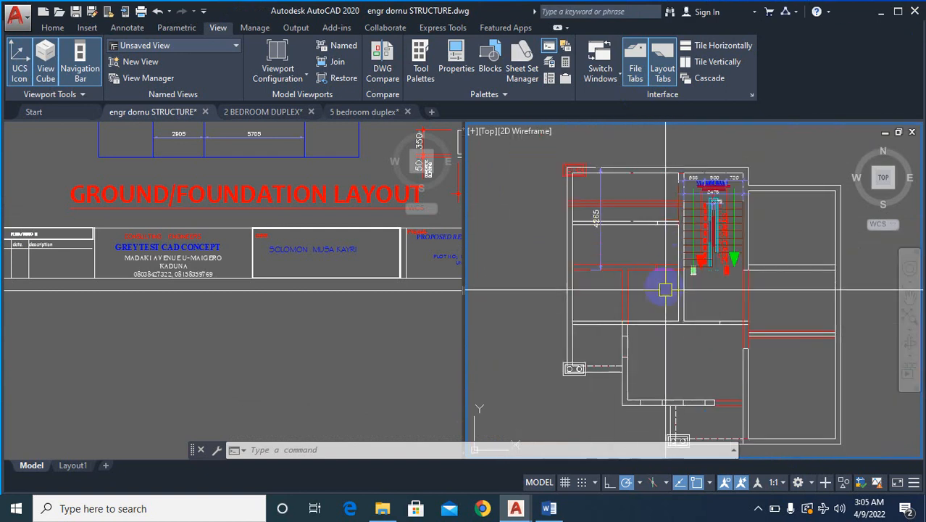
scroll(665, 290, "up", 3)
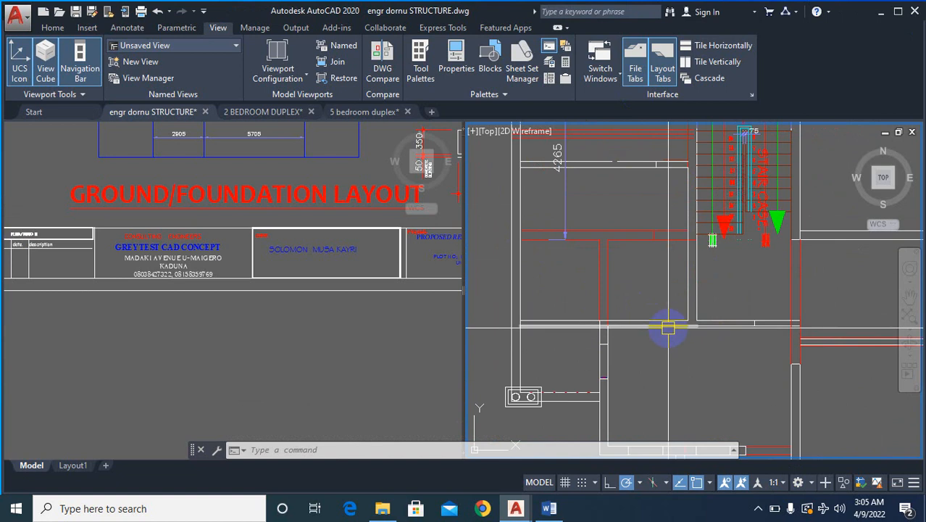
scroll(667, 327, "down", 2)
scroll(594, 206, "up", 4)
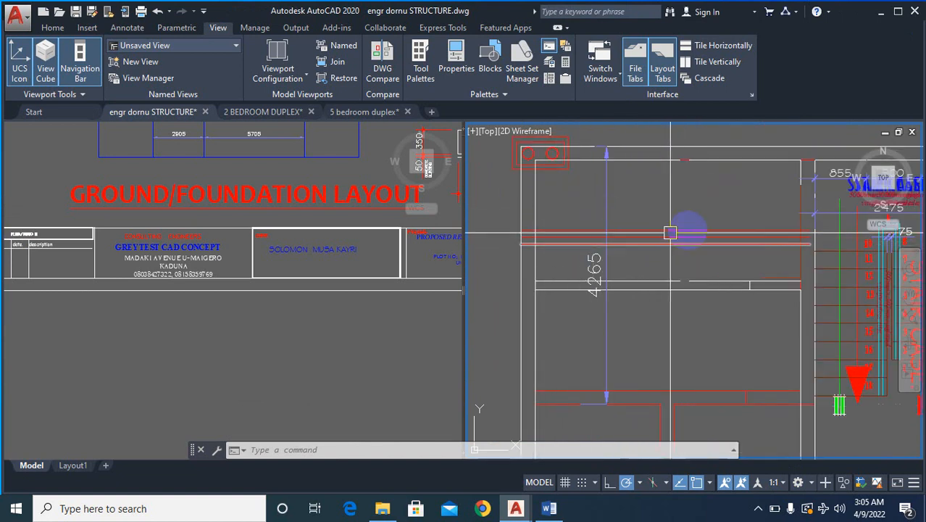
scroll(678, 296, "down", 4)
scroll(680, 331, "up", 4)
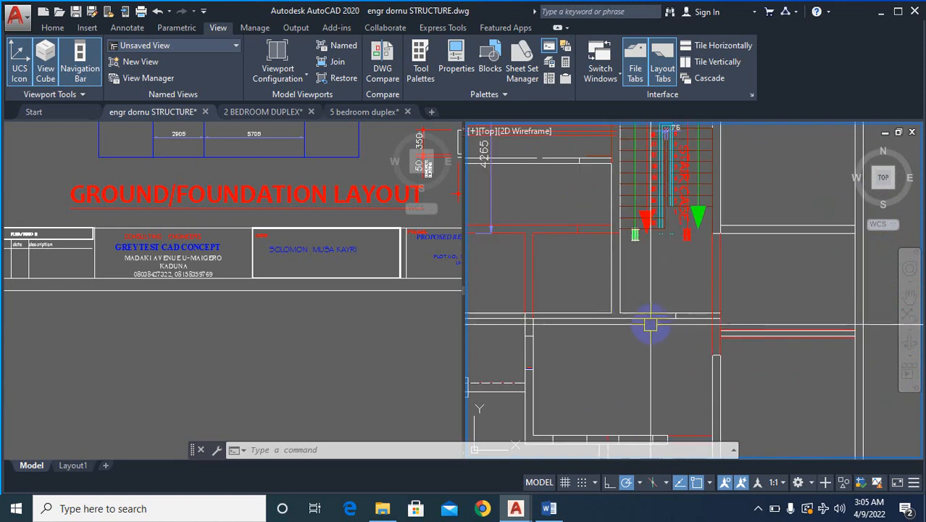
scroll(654, 322, "down", 4)
scroll(727, 325, "up", 4)
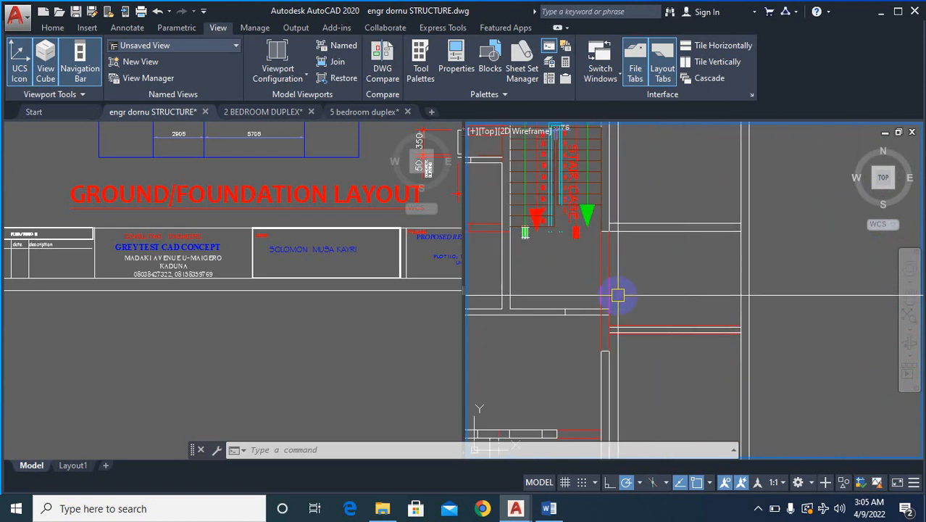
scroll(606, 209, "down", 3)
scroll(606, 348, "up", 2)
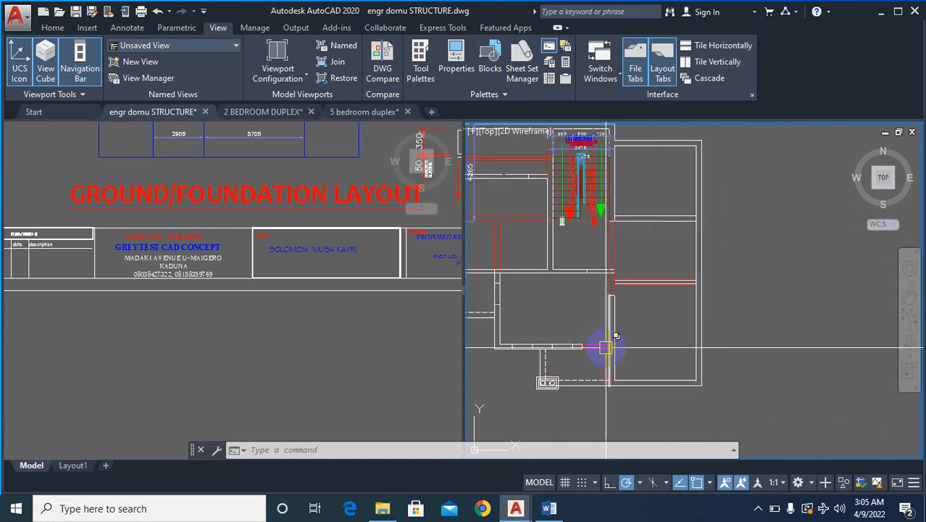
scroll(609, 289, "up", 4)
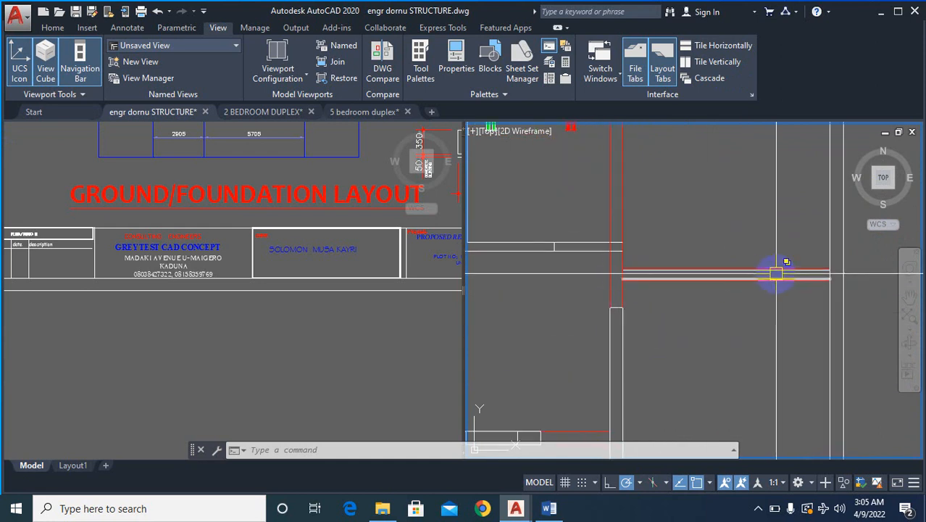
scroll(775, 274, "down", 3)
scroll(683, 311, "up", 5)
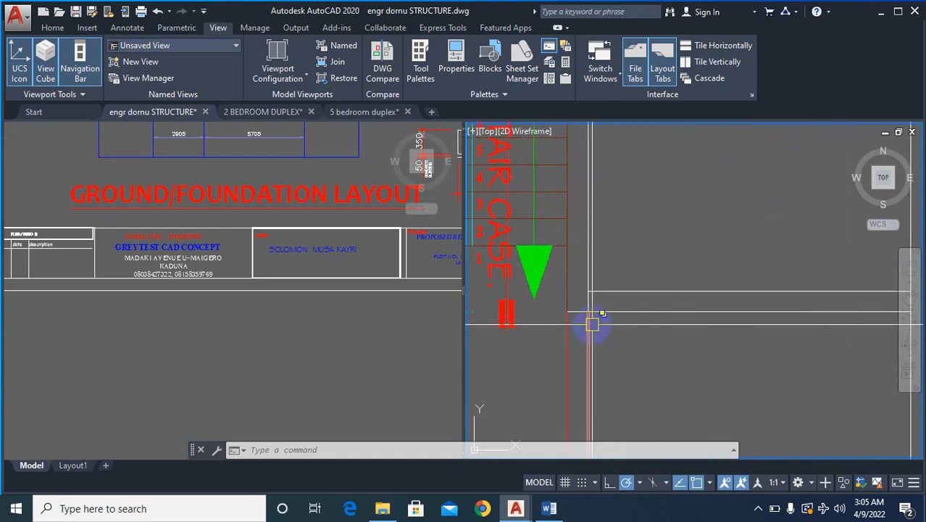
scroll(609, 315, "up", 2)
scroll(645, 326, "down", 14)
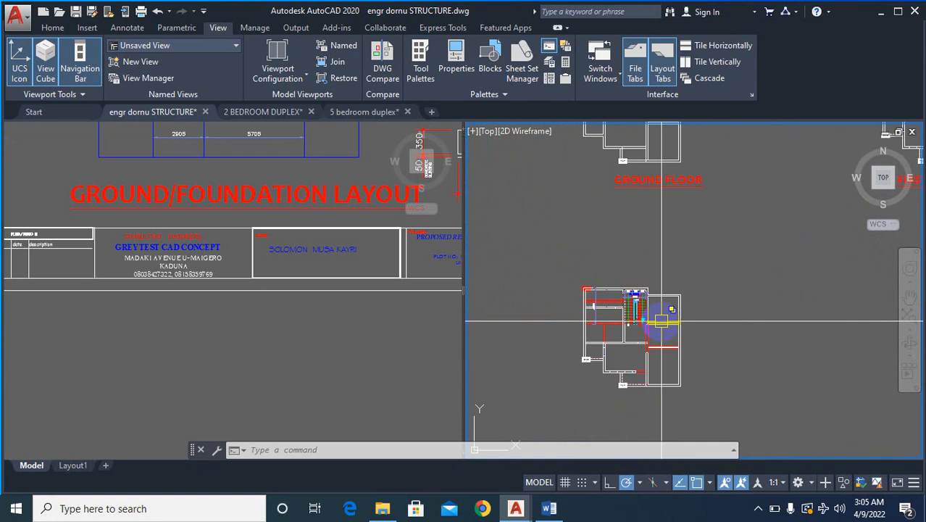
scroll(672, 303, "up", 4)
scroll(709, 347, "up", 2)
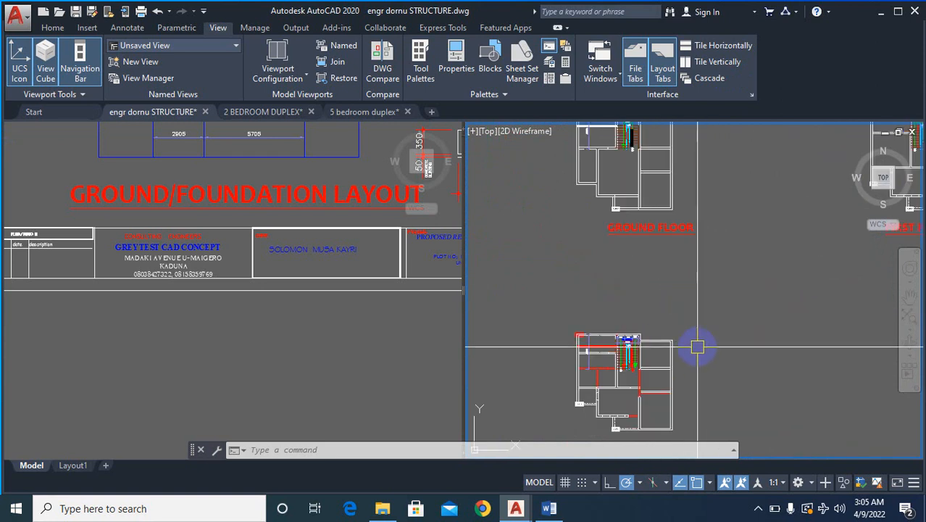
scroll(688, 290, "down", 4)
scroll(677, 255, "up", 2)
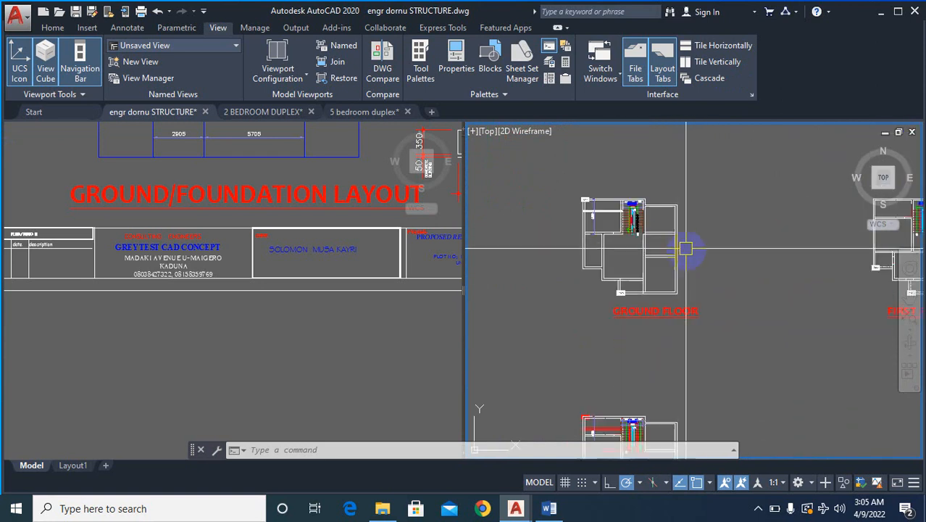
scroll(652, 333, "up", 4)
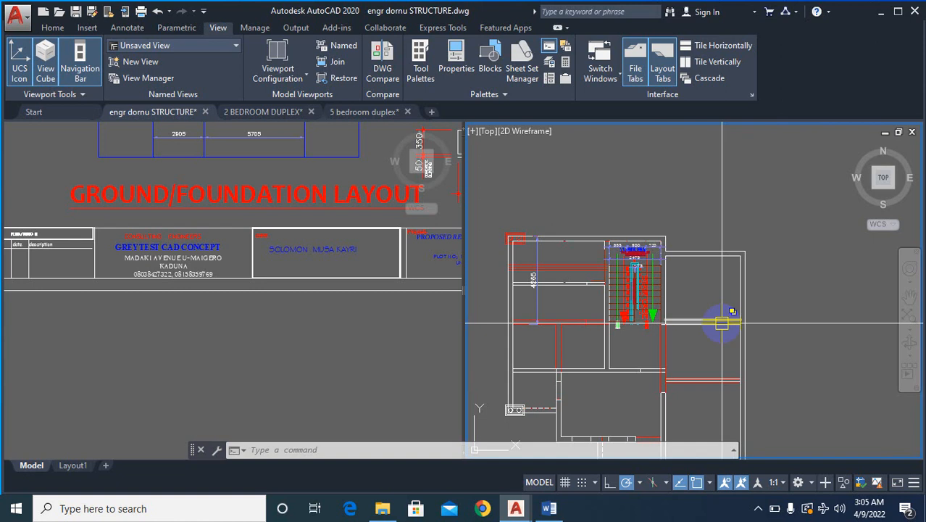
- Erase the lower white line of the upper partition in the right wing, level with the foot of the staircase
type("e")
key("Return")
scroll(702, 329, "up", 4)
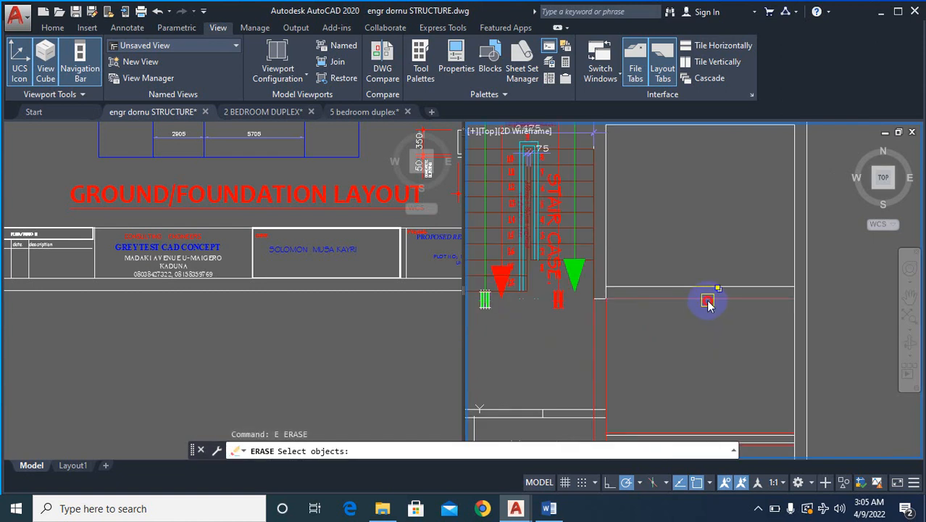
left_click(708, 300)
key("Return")
key("Return")
key("Return")
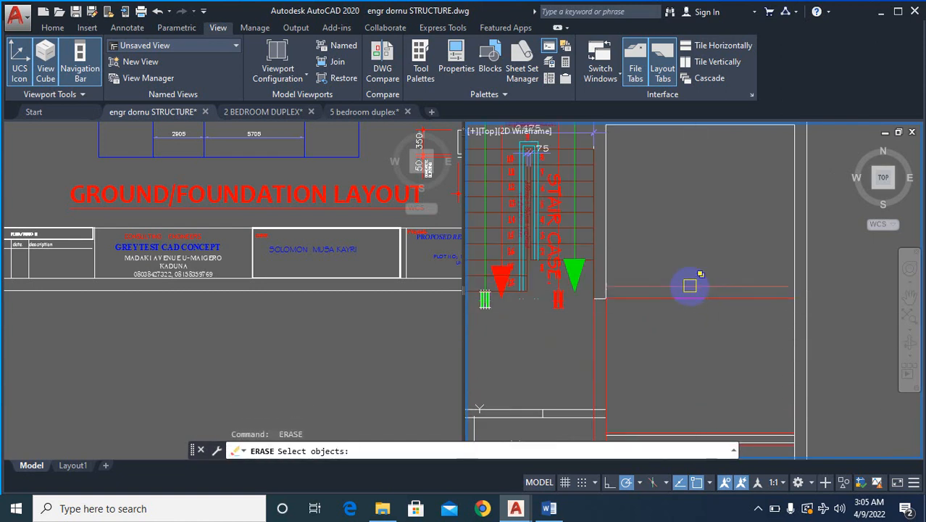
left_click(690, 286)
left_click(697, 332)
scroll(692, 324, "up", 3)
key("Escape")
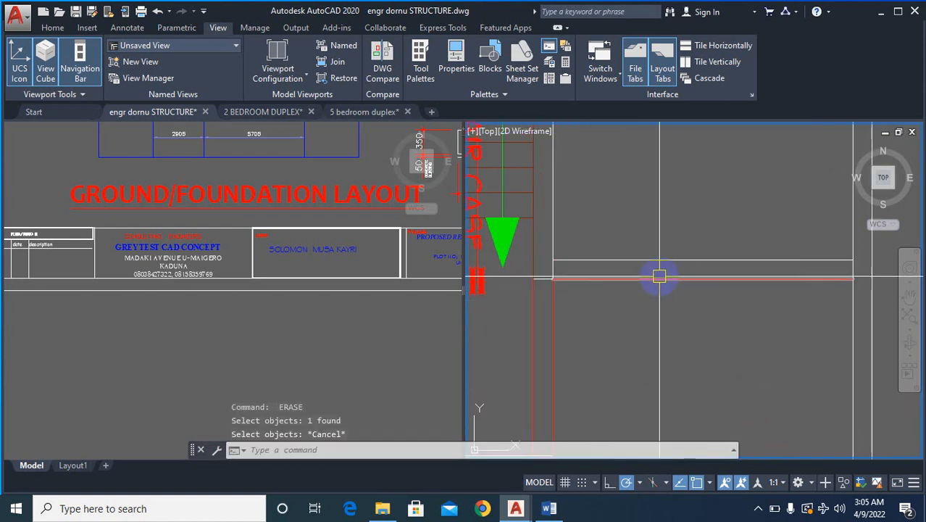
- Erase the upper white line of the same right-wing partition level with the foot of the staircase
type("e")
key("Return")
left_click(689, 258)
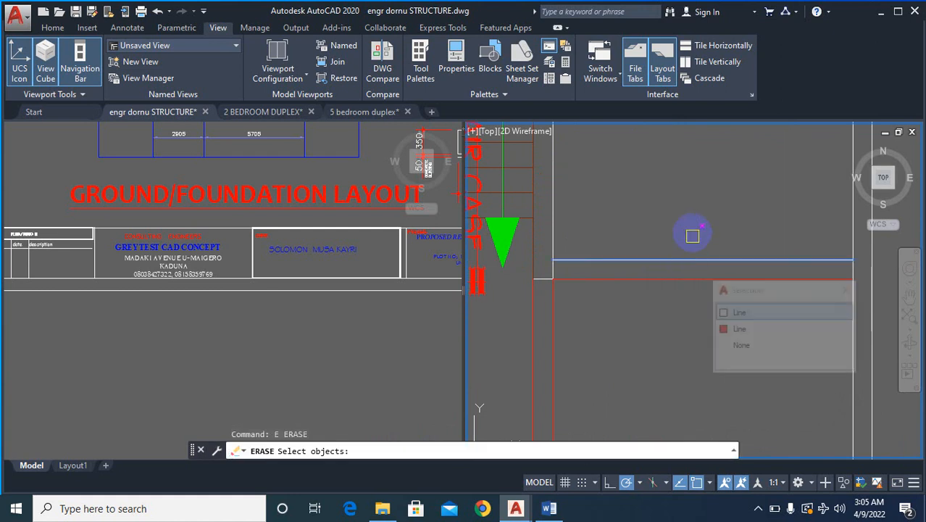
key("Return")
key("Return")
- Erase both white lines of the lower right-wing partition, leaving the red lines around them in place
scroll(727, 262, "down", 2)
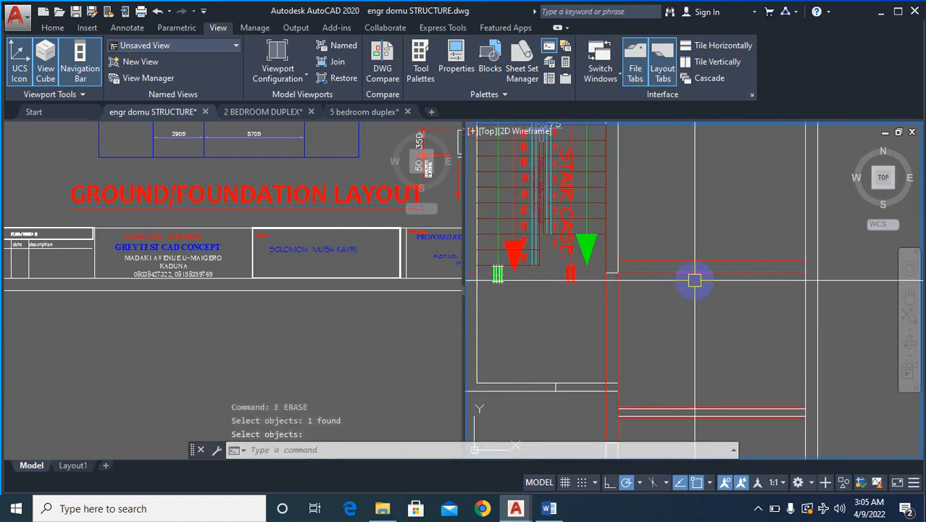
scroll(740, 321, "down", 3)
scroll(727, 353, "up", 3)
scroll(727, 353, "up", 3)
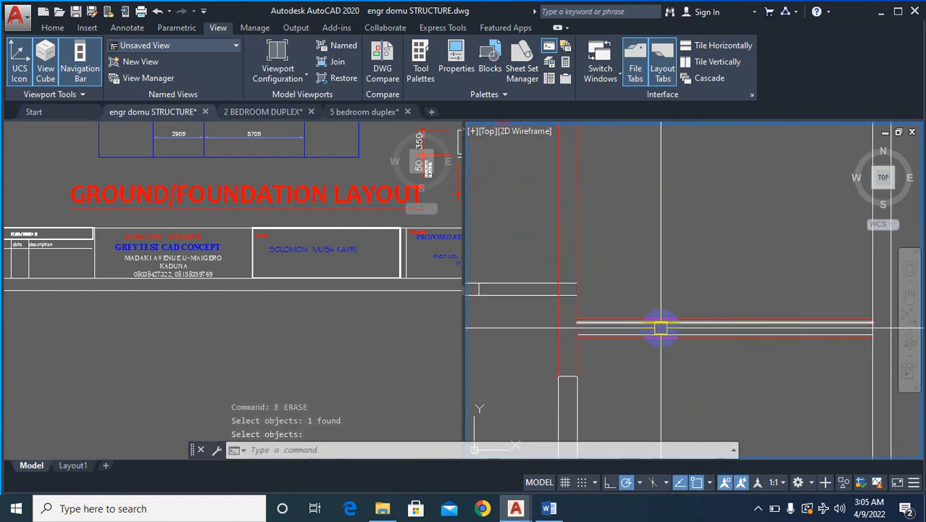
scroll(627, 344, "up", 2)
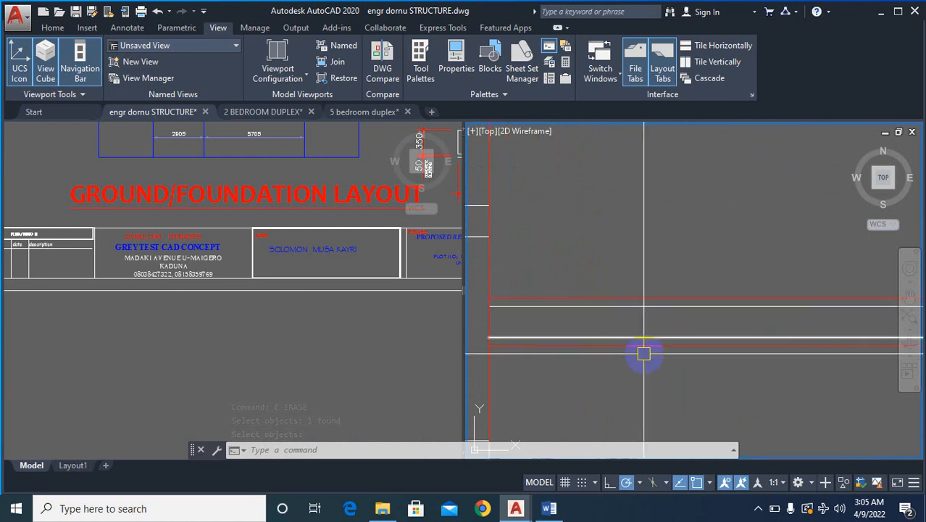
type("e")
key("Return")
left_click(613, 334)
key("Return")
key("Return")
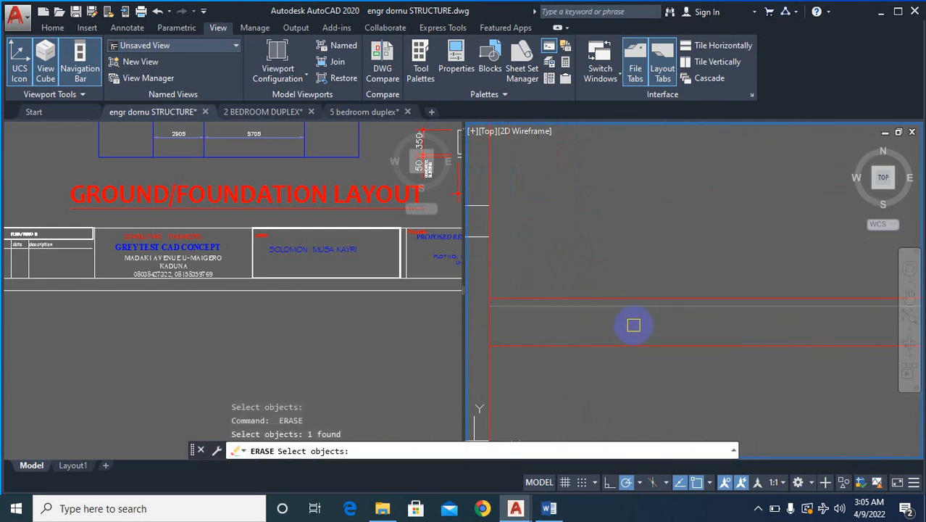
key("Return")
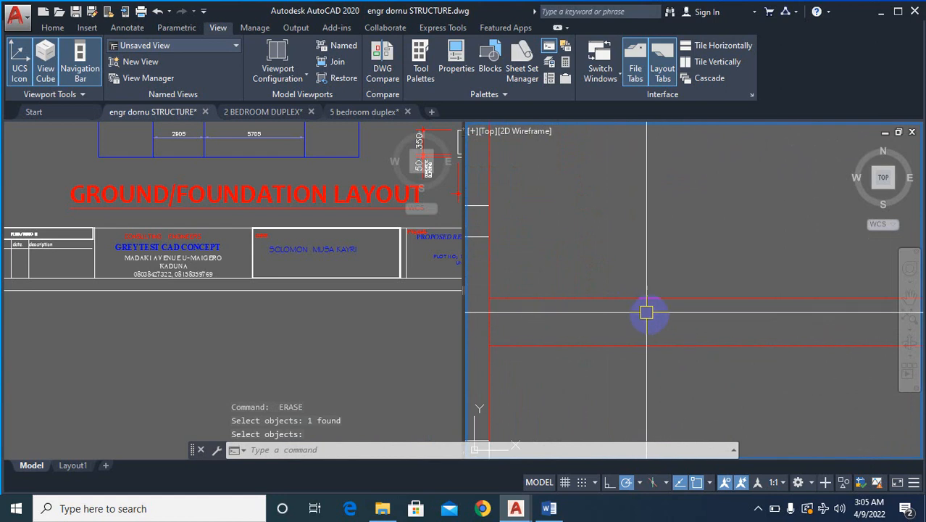
scroll(681, 337, "down", 2)
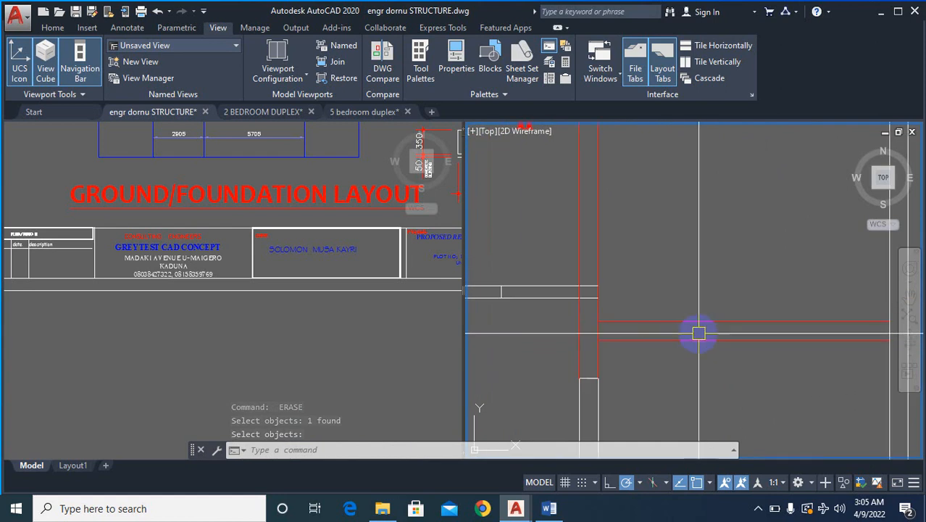
middle_click_drag(696, 329, 734, 358)
scroll(616, 319, "down", 5)
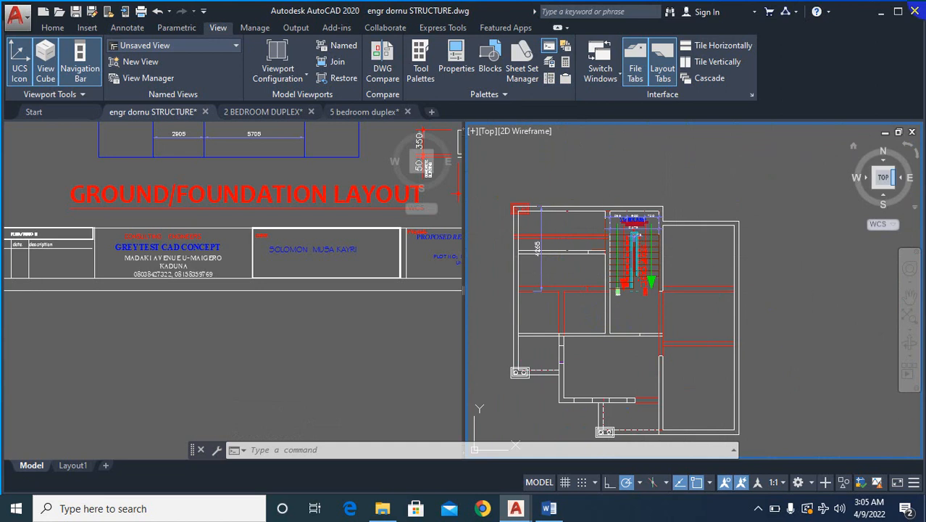
scroll(558, 287, "up", 6)
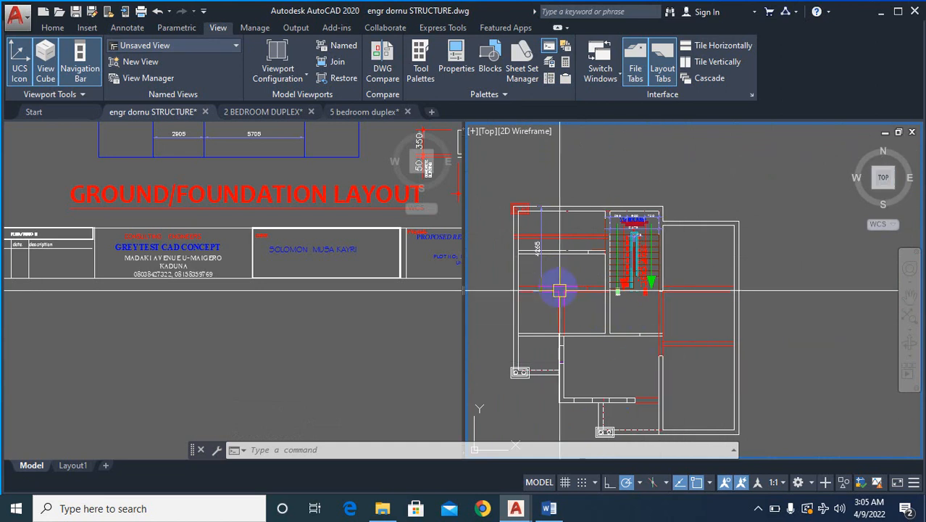
- Measure the thickness of the white horizontal partition between the upper-left rooms with a linear dimension, without placing it
scroll(614, 296, "up", 2)
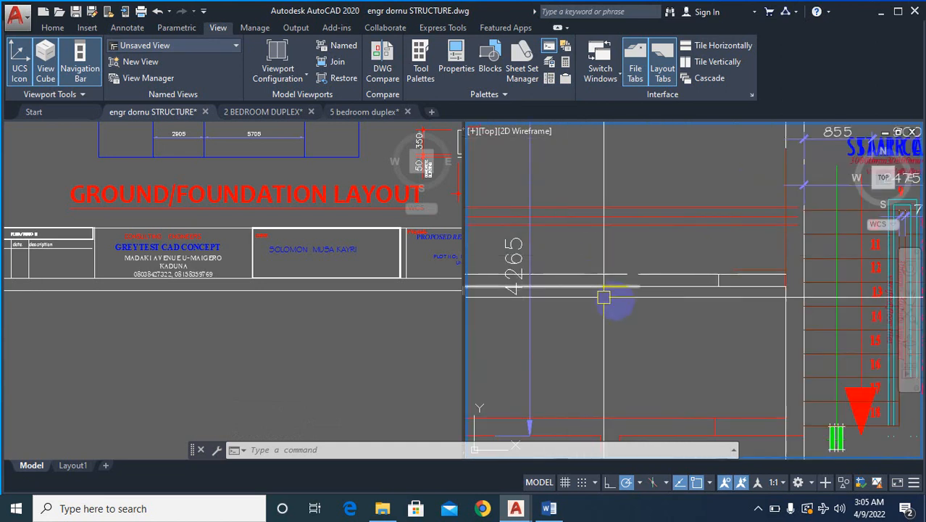
scroll(682, 327, "down", 2)
scroll(723, 296, "up", 5)
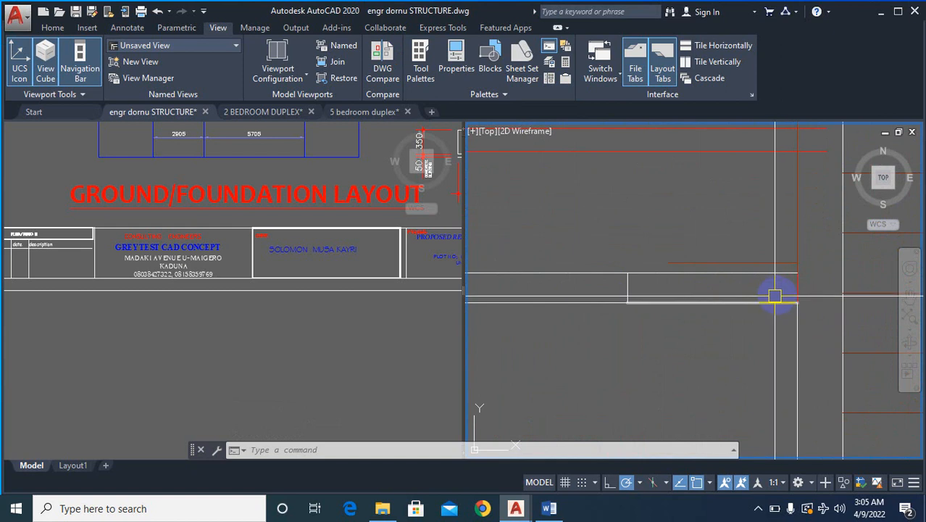
scroll(703, 295, "down", 2)
scroll(734, 305, "up", 2)
scroll(764, 293, "down", 2)
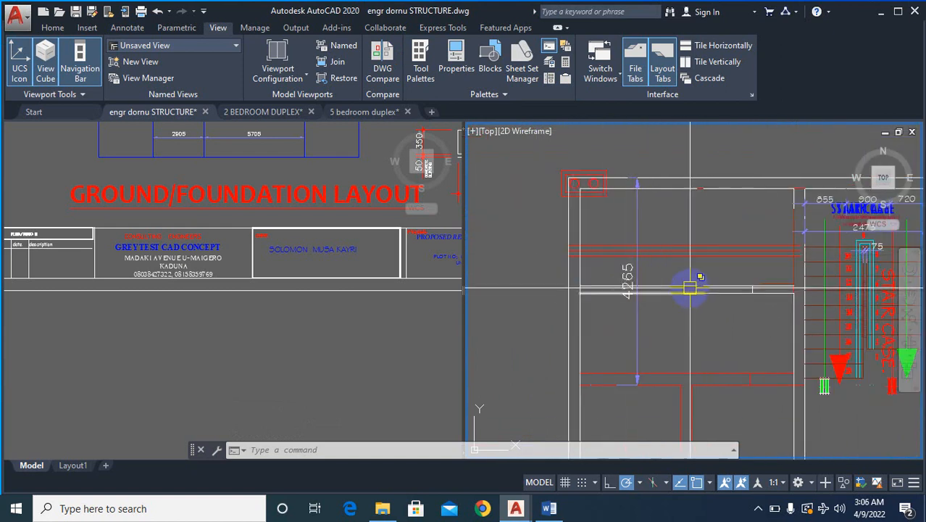
scroll(668, 316, "up", 4)
type("DL")
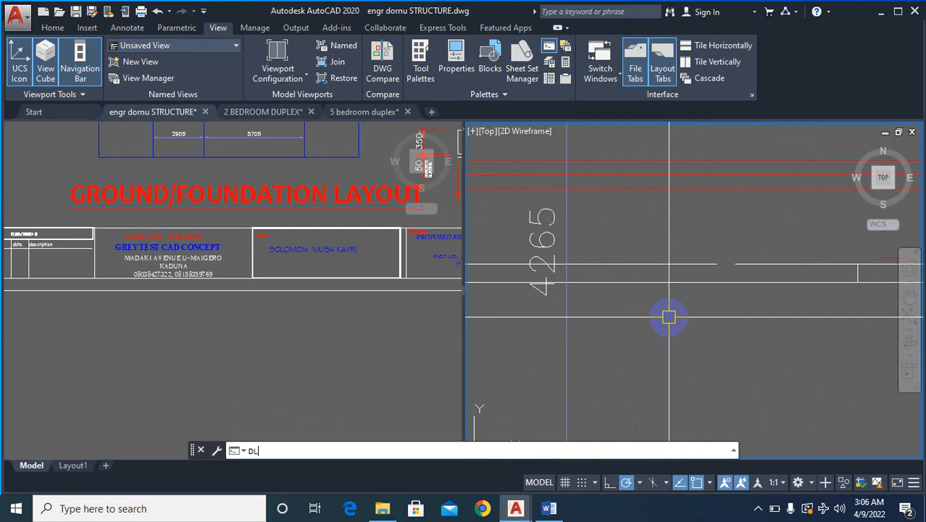
type("I")
key("Return")
left_click(666, 285)
left_click(662, 264)
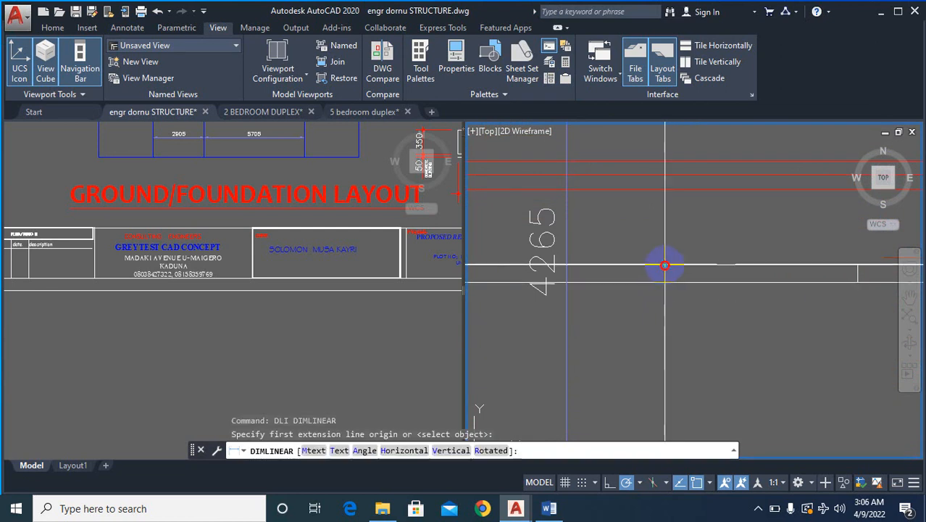
scroll(684, 268, "down", 4)
key("Escape")
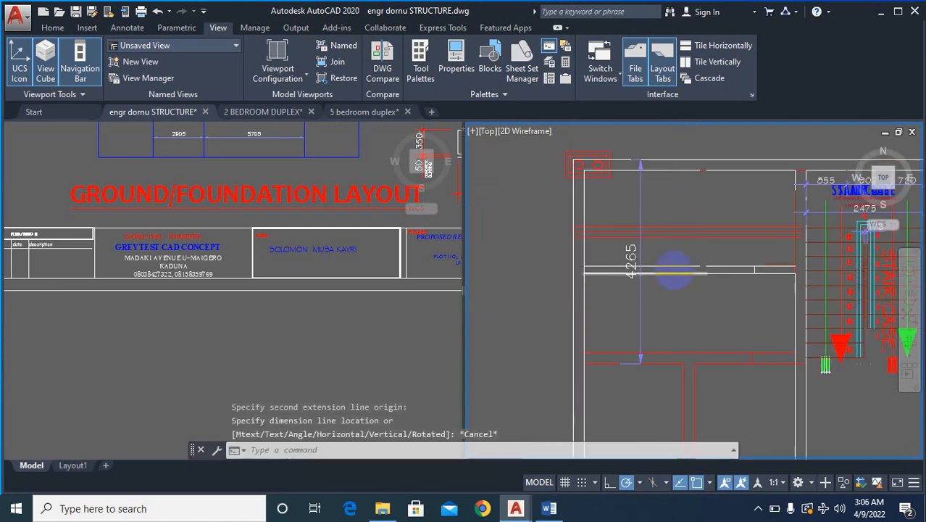
- Examine the overlaid plans from the upper-left partition down to the lower columns for walls that still carry duplicate white lines
scroll(674, 272, "down", 3)
scroll(696, 259, "up", 5)
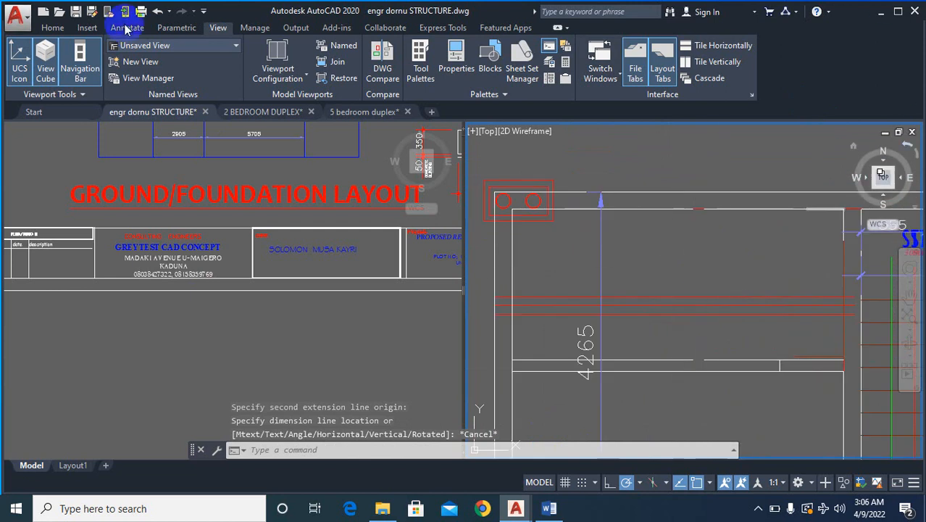
scroll(670, 308, "down", 2)
scroll(694, 357, "up", 1)
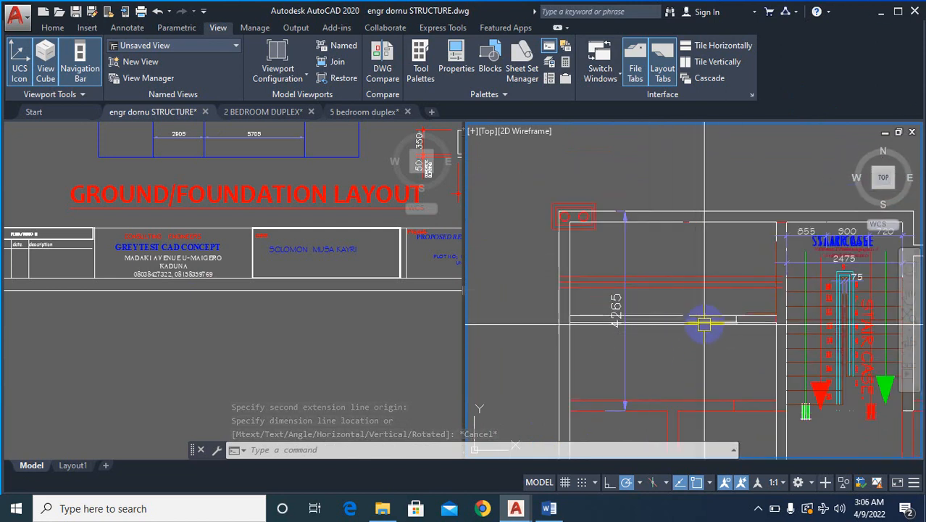
scroll(704, 324, "up", 1)
scroll(728, 348, "down", 5)
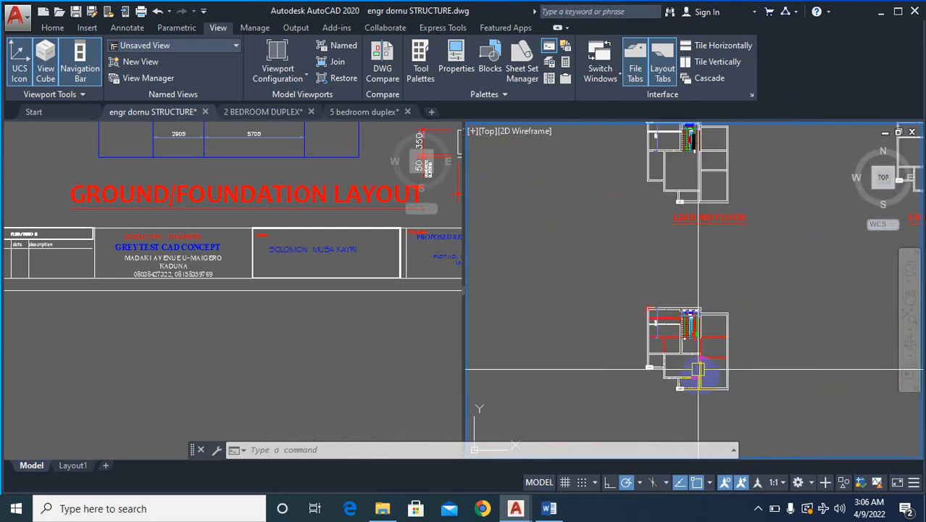
scroll(698, 370, "up", 8)
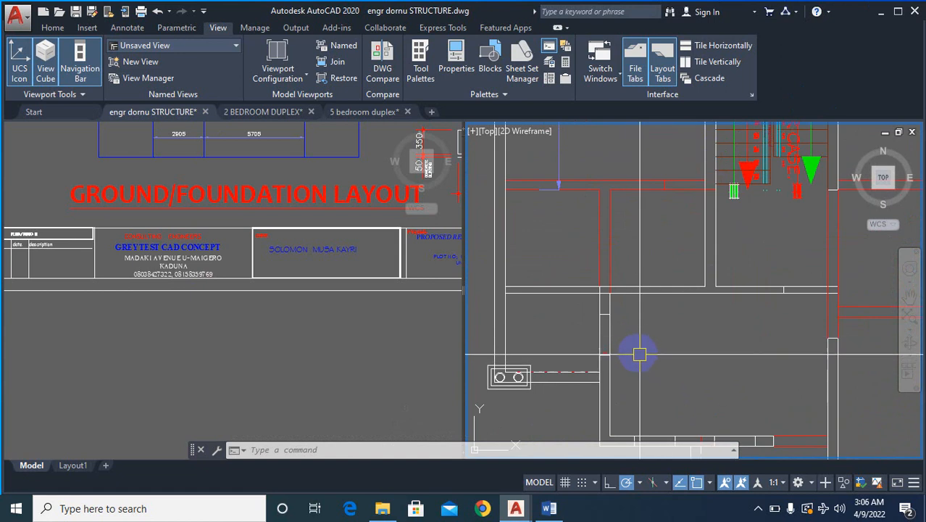
scroll(629, 332, "down", 5)
scroll(637, 376, "up", 6)
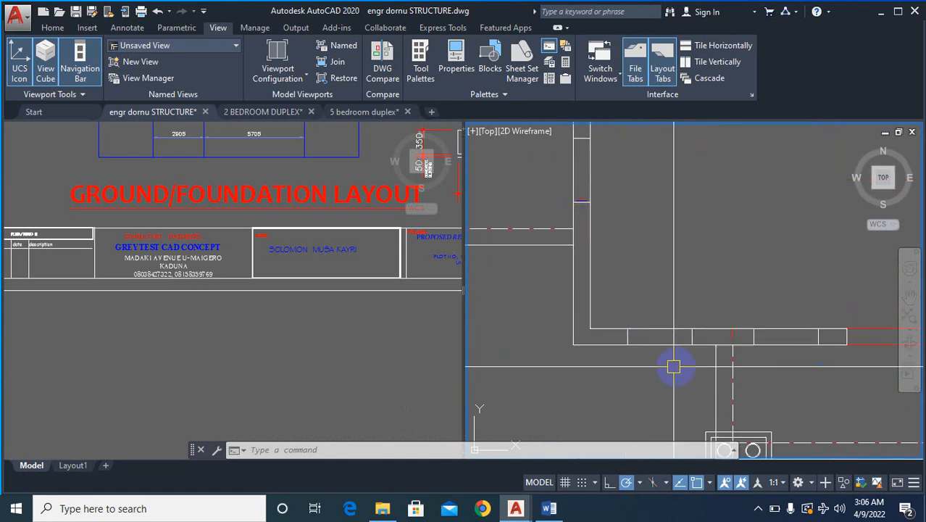
scroll(813, 340, "down", 3)
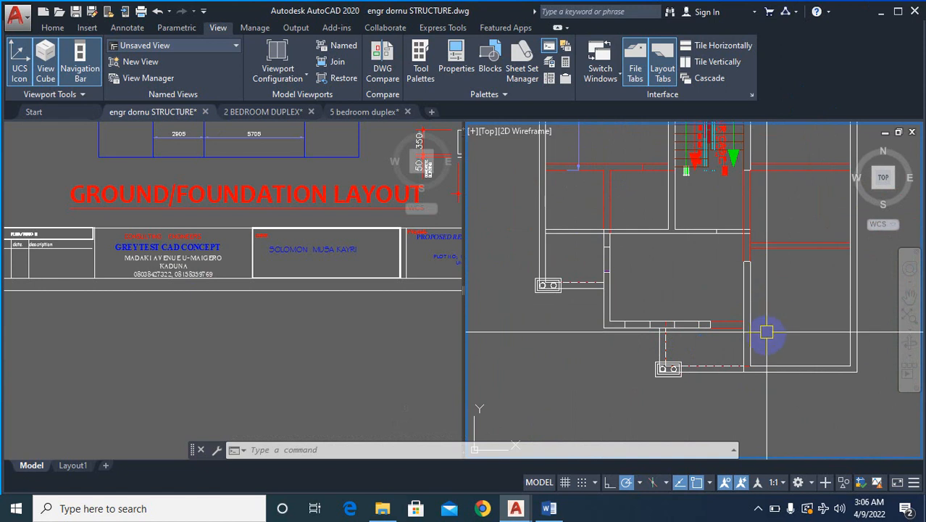
- Erase the white dashed line and the white solid line running from the lower-left column to the central room's left wall
scroll(551, 276, "up", 6)
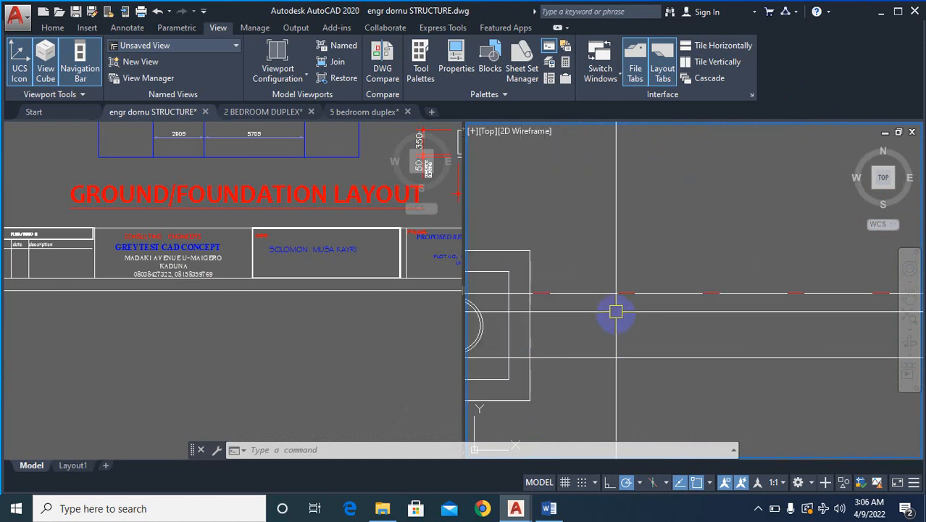
type("e")
key("Return")
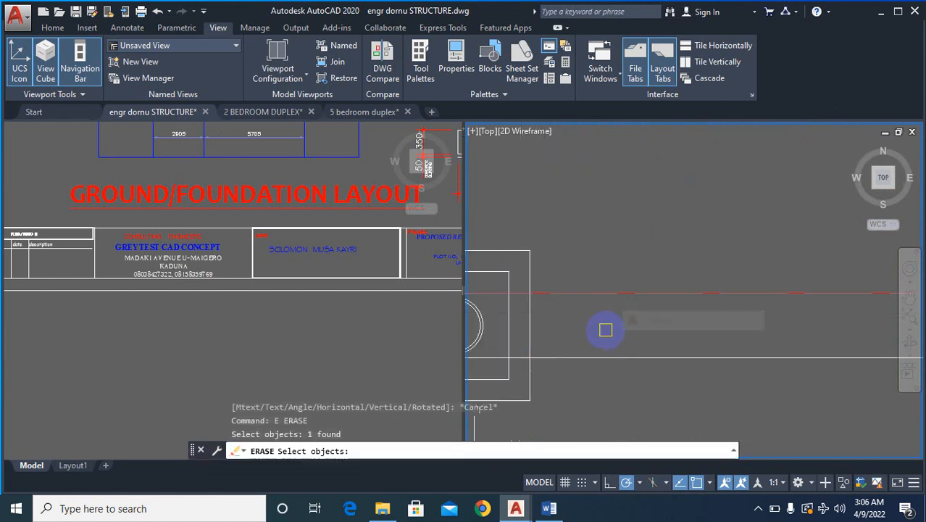
key("Return")
left_click(607, 357)
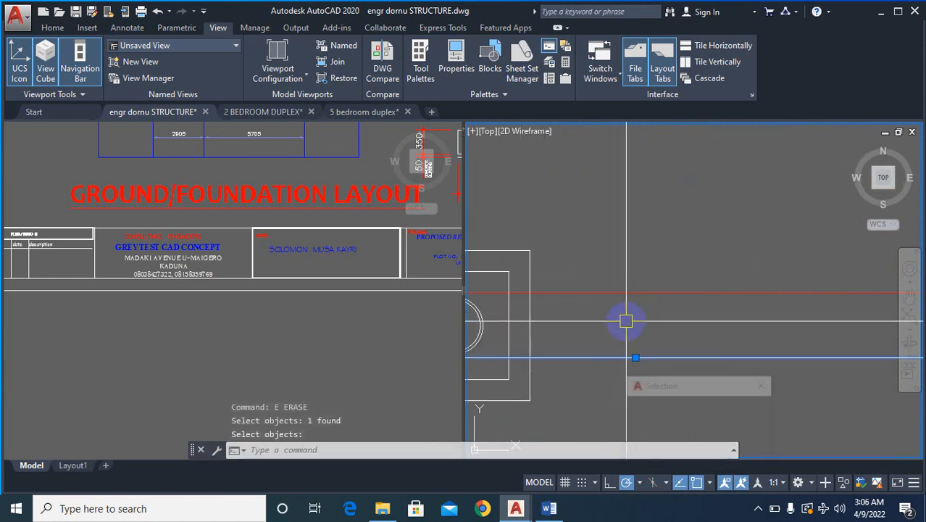
key("Return")
left_click(653, 357)
scroll(601, 340, "down", 7)
scroll(697, 335, "up", 2)
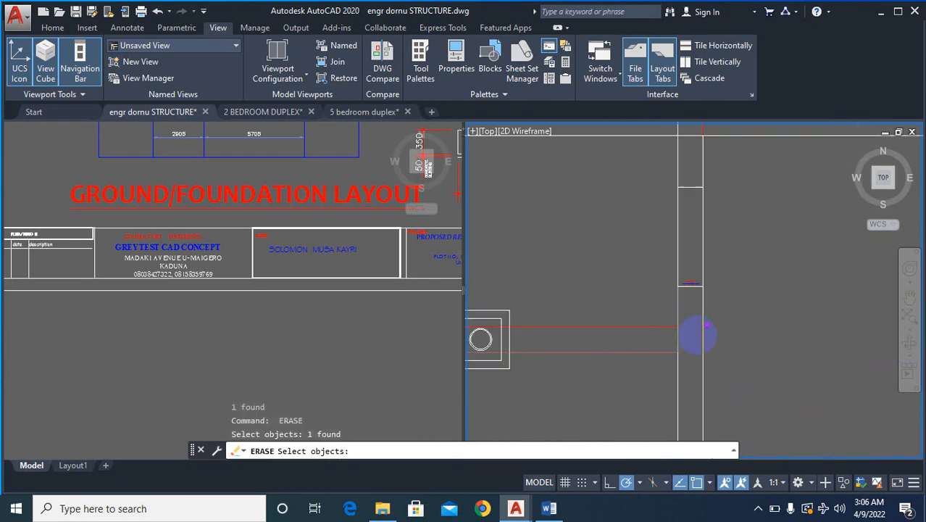
scroll(697, 335, "up", 2)
key("Return")
- Erase the upper white lines of the central room's left wall, down to where the lines from the lower-left column meet it
left_click(668, 232)
left_click(714, 281)
key("Return")
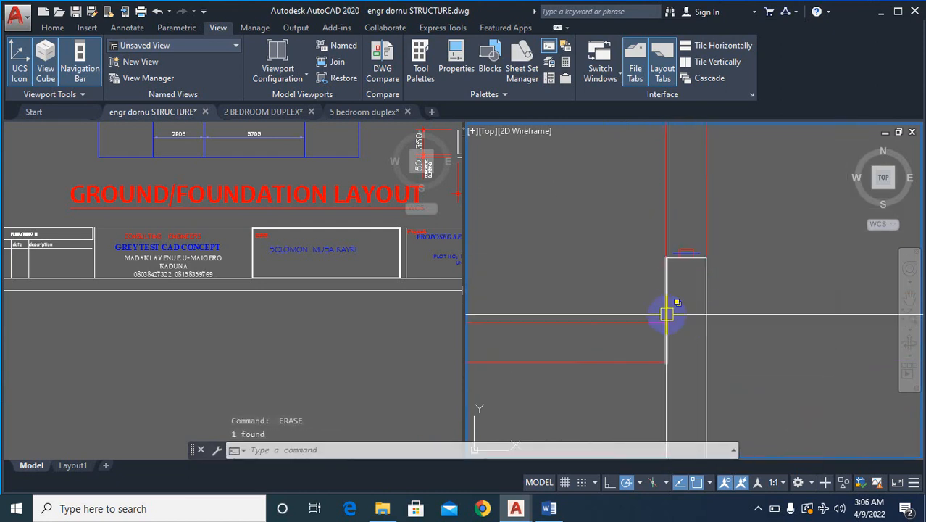
left_click(667, 314)
key("Return")
left_click(710, 319)
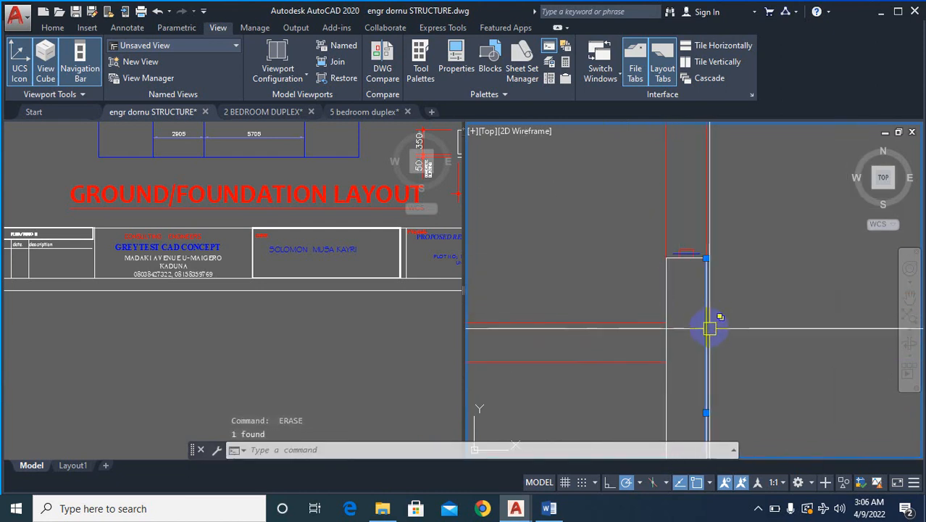
key("Return")
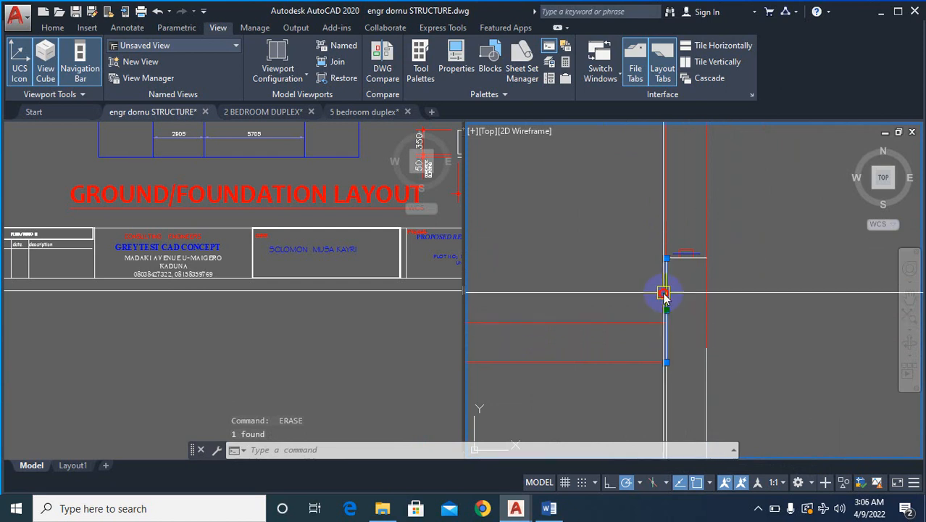
key("Return")
- Erase the lower right-hand white line of the central room's left wall and the short window end lines across the wall
left_click(707, 384)
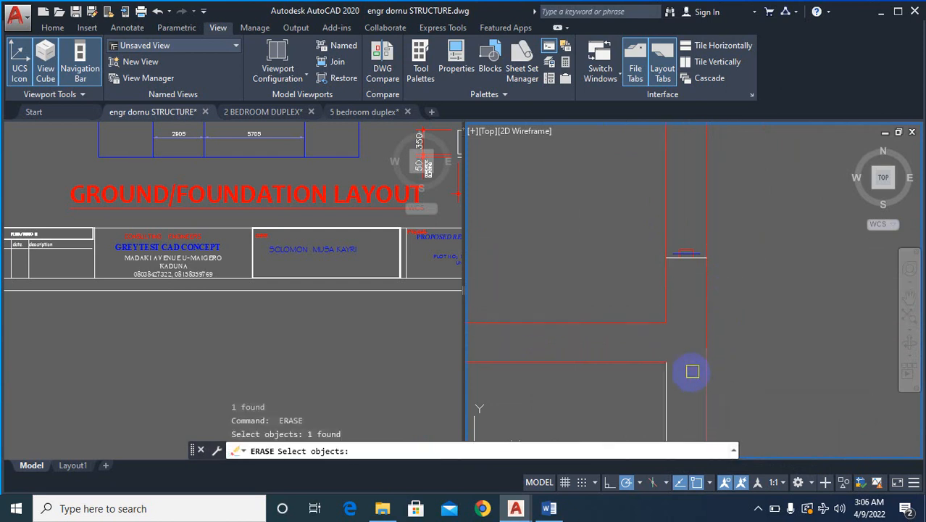
key("Return")
left_click(667, 384)
key("Return")
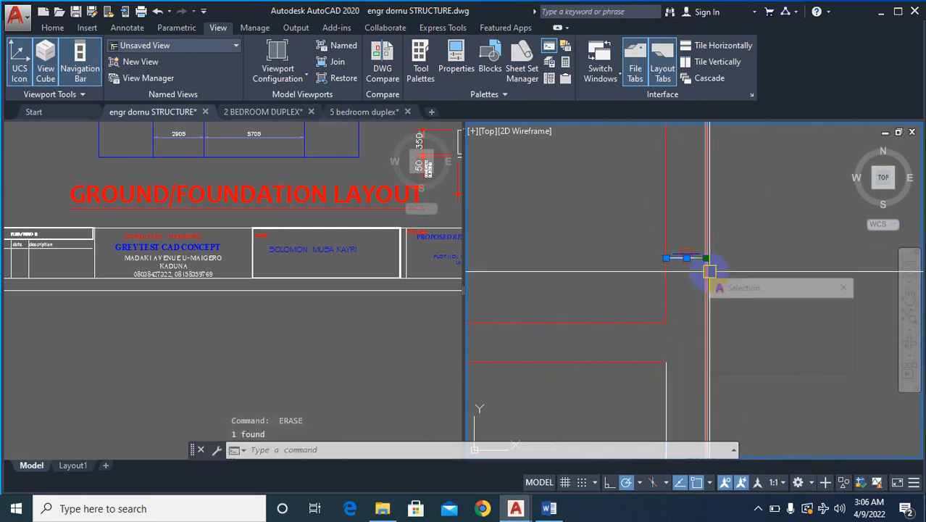
left_click(743, 281)
key("Return")
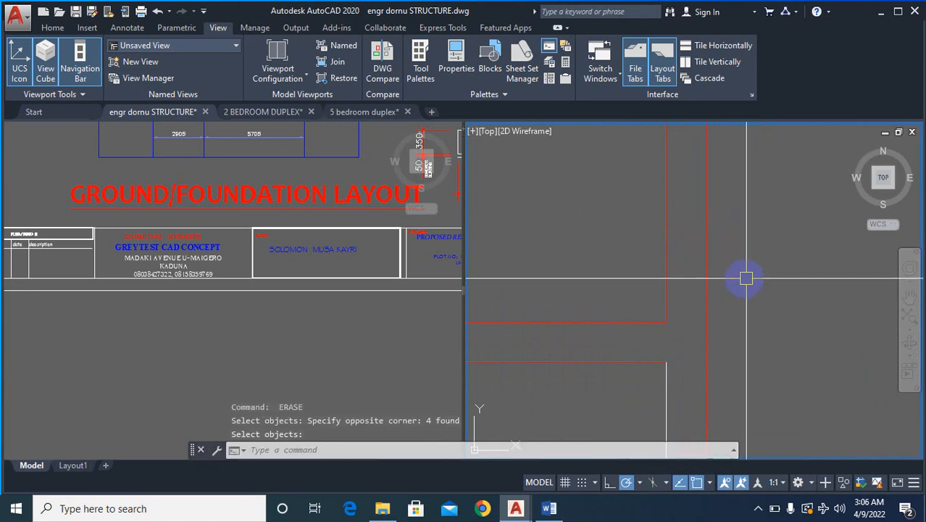
- Erase the remaining outer white line of the central room's left wall, down to the lower corner
scroll(647, 234, "down", 6)
scroll(659, 283, "up", 4)
key("Return")
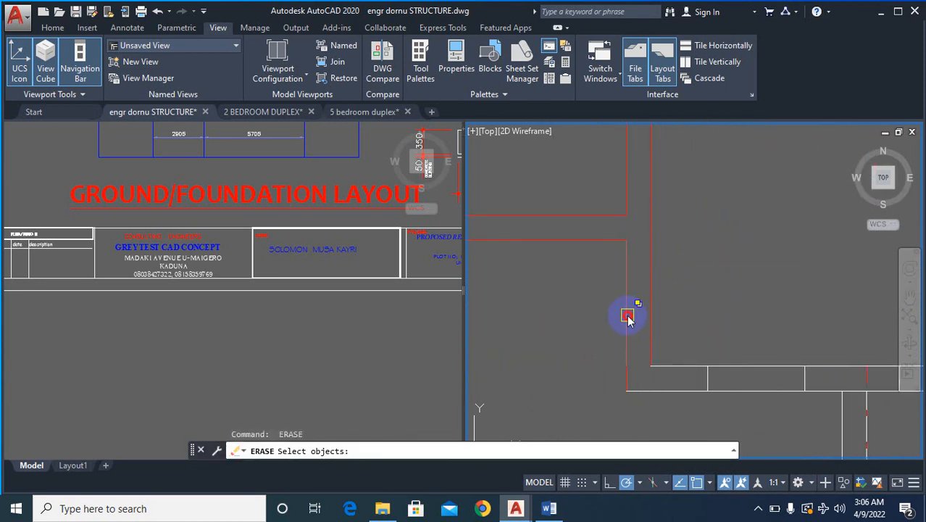
left_click(628, 317)
key("Return")
key("Escape")
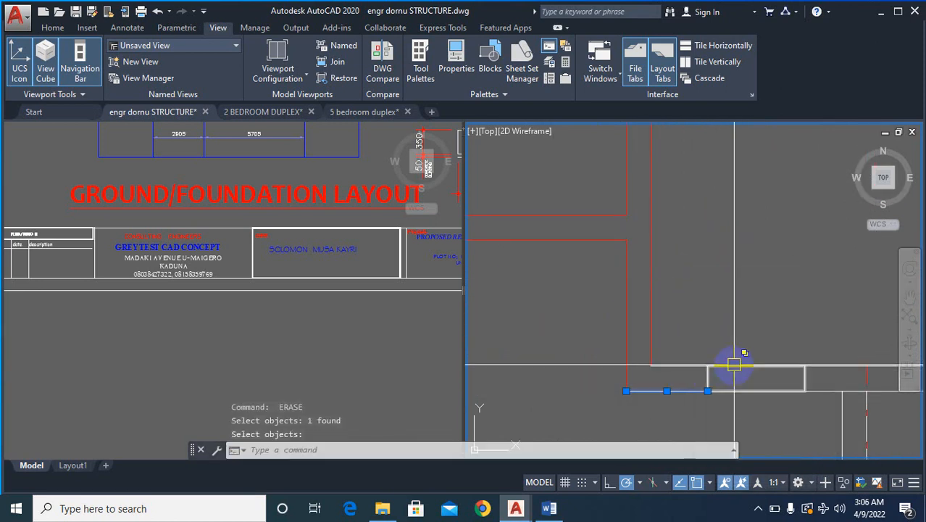
- Erase all white lines and window divisions of the central room's lower wall, keeping the red lines
scroll(620, 372, "down", 3)
key("Return")
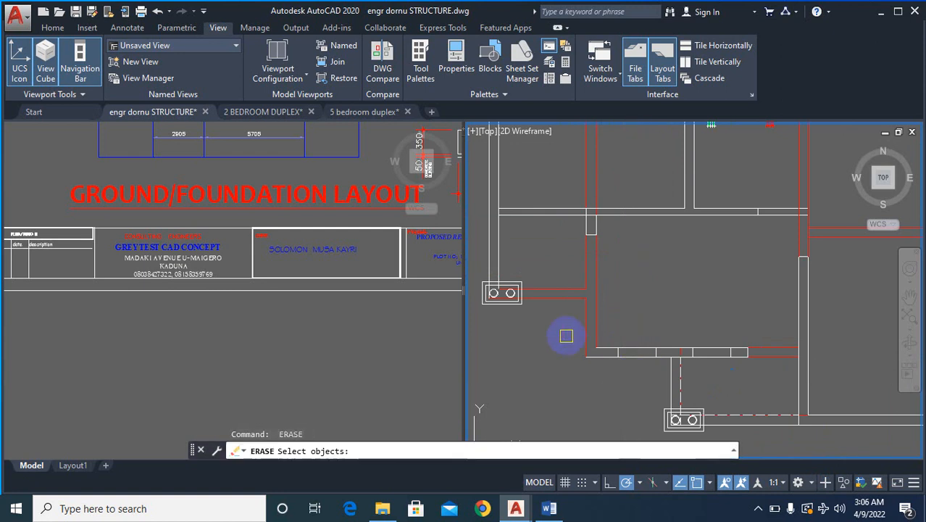
left_click(773, 375)
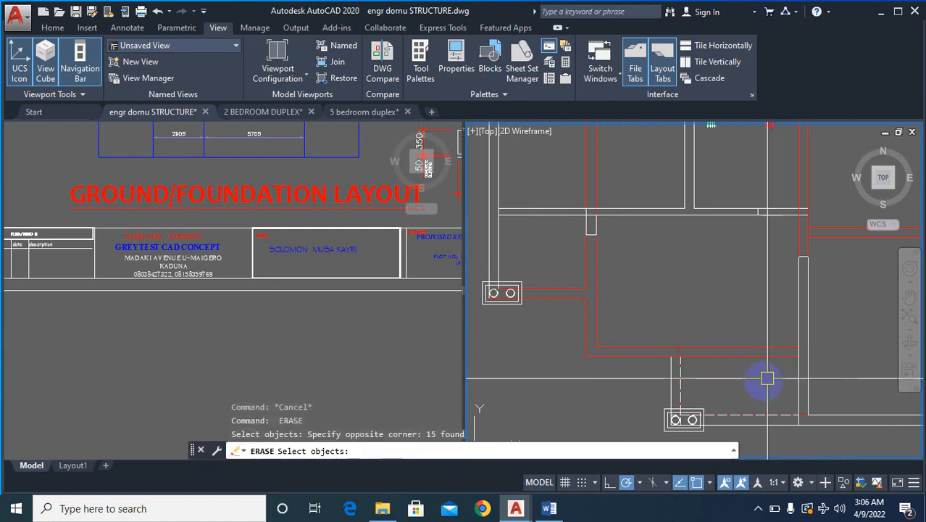
- Erase one white piece at the staircase end of the horizontal partition between the upper-left rooms
scroll(697, 380, "down", 4)
scroll(697, 364, "up", 4)
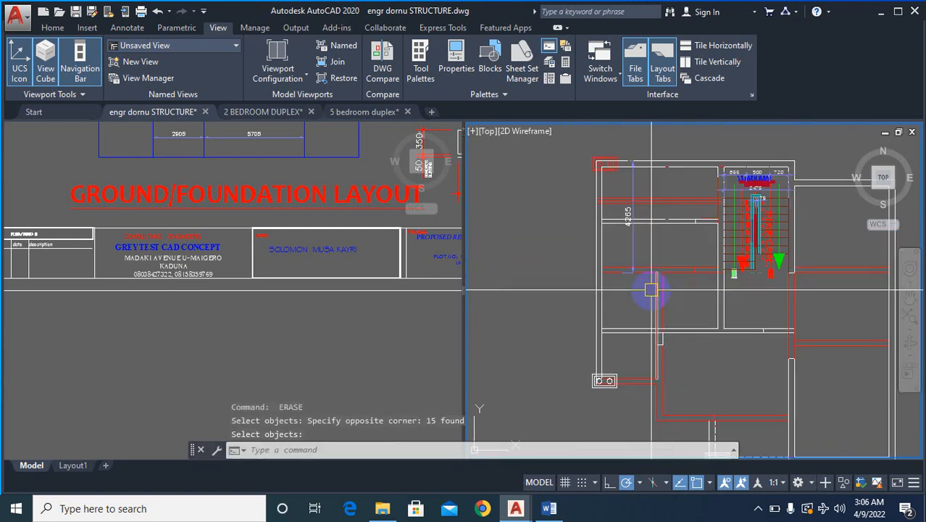
scroll(609, 363, "down", 4)
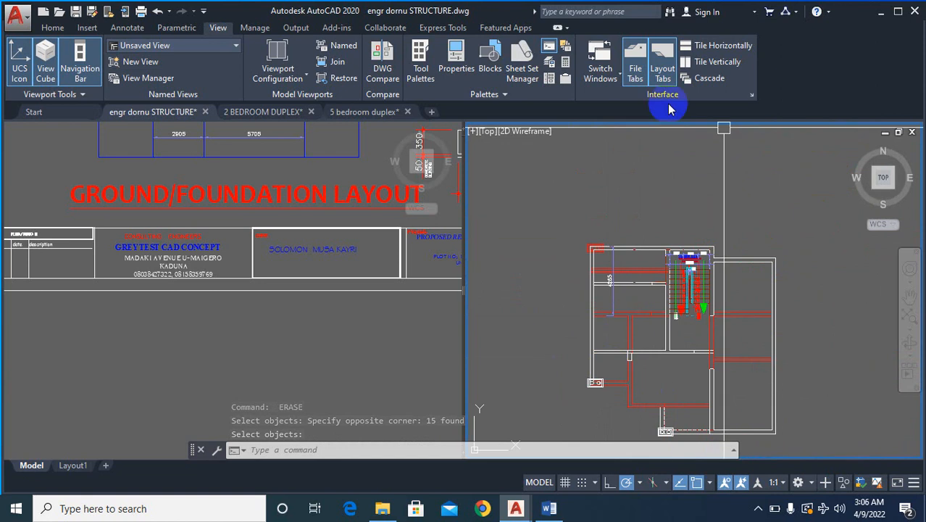
scroll(605, 238, "up", 2)
scroll(612, 290, "up", 1)
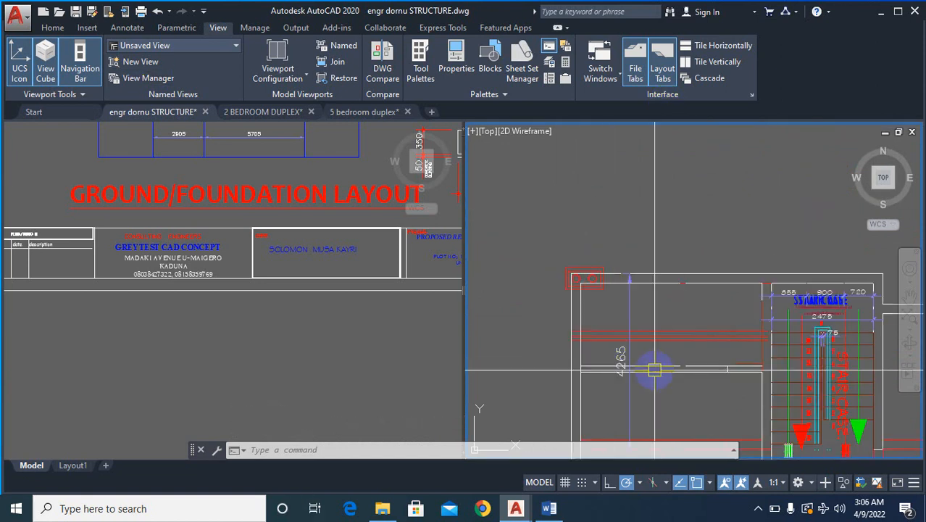
scroll(618, 317, "up", 2)
scroll(620, 319, "down", 3)
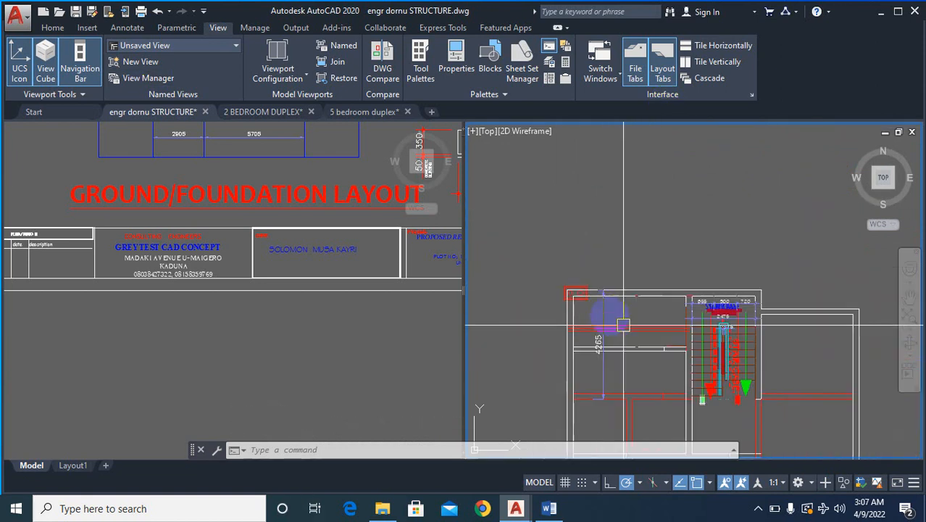
scroll(642, 328, "up", 6)
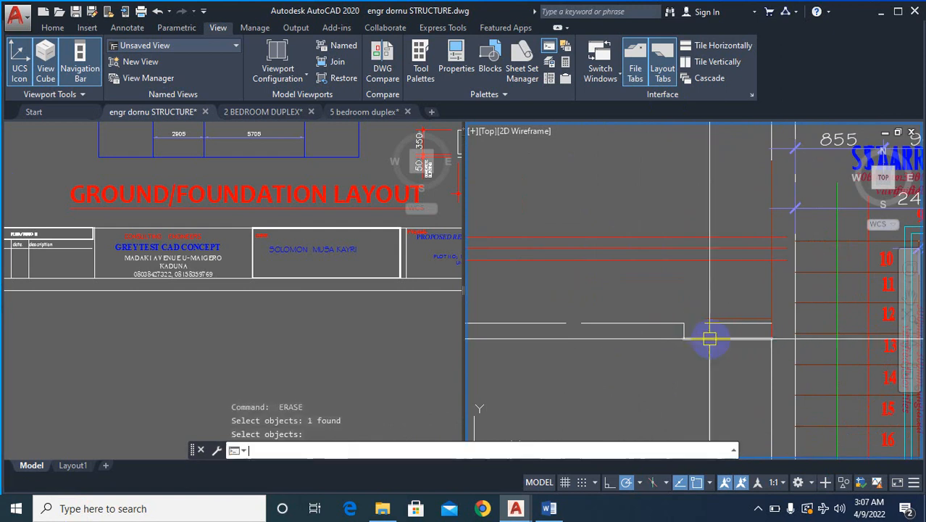
- Erase the white lines of the upper-left rooms' partition from the outer wall to its short cross line near the staircase
scroll(711, 331, "down", 4)
key("Return")
scroll(553, 324, "up", 2)
left_click(538, 317)
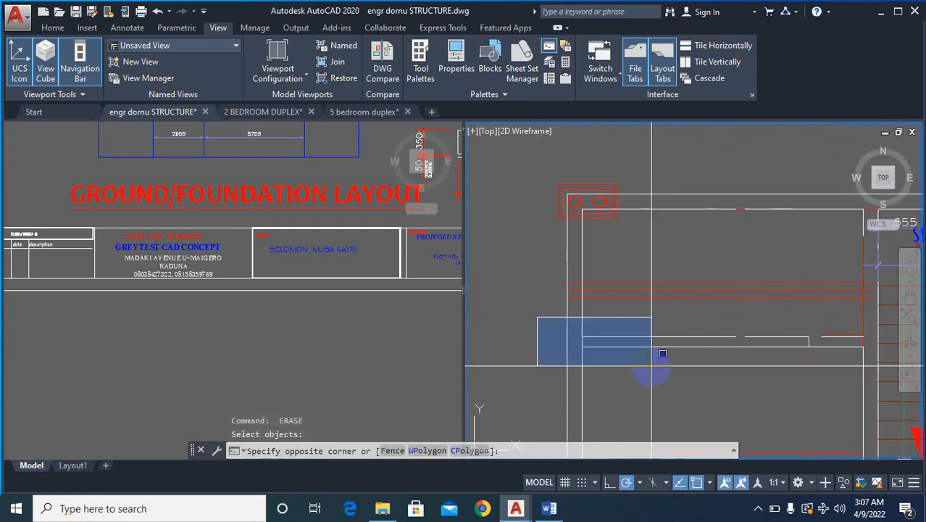
scroll(590, 348, "down", 2)
scroll(707, 345, "up", 2)
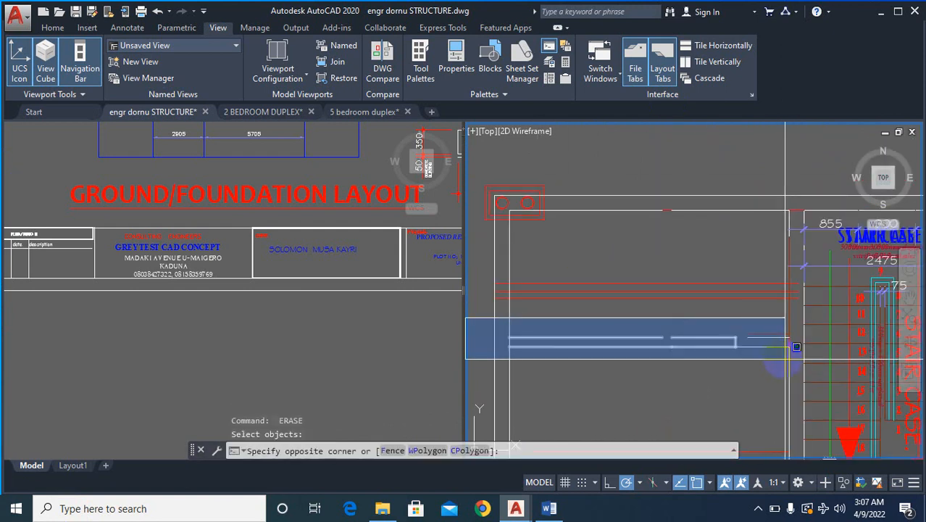
left_click(775, 353)
key("Return")
key("Return")
- Erase the remaining short white pieces of the upper-left rooms' partition where it meets the staircase's left wall
scroll(762, 354, "up", 5)
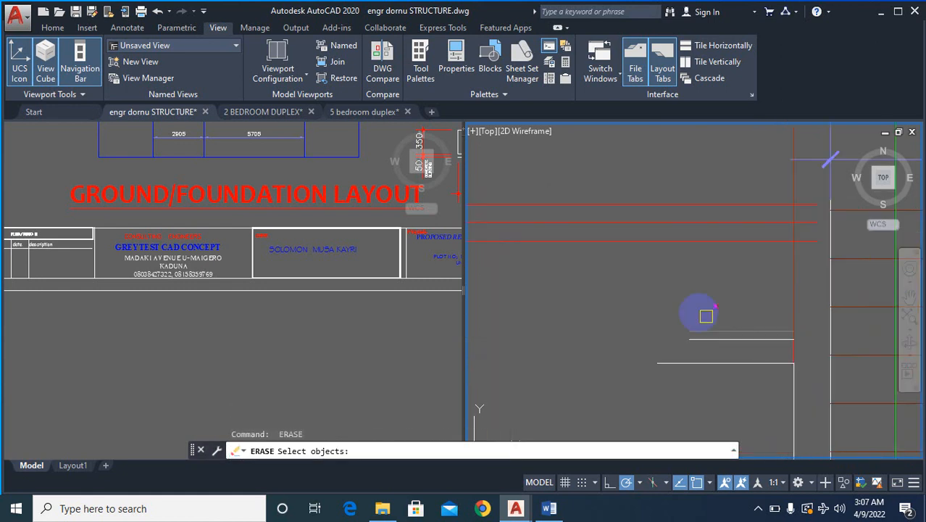
left_click(666, 290)
left_click(822, 399)
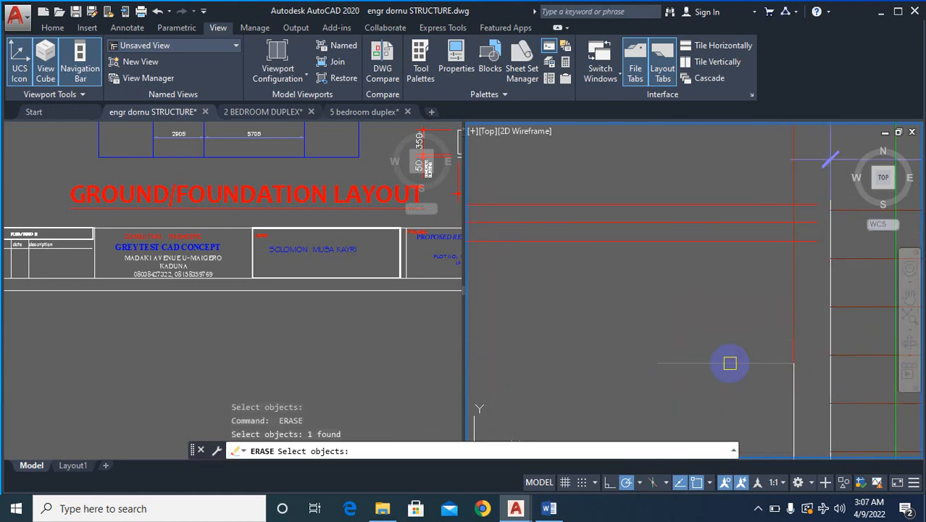
scroll(730, 363, "down", 4)
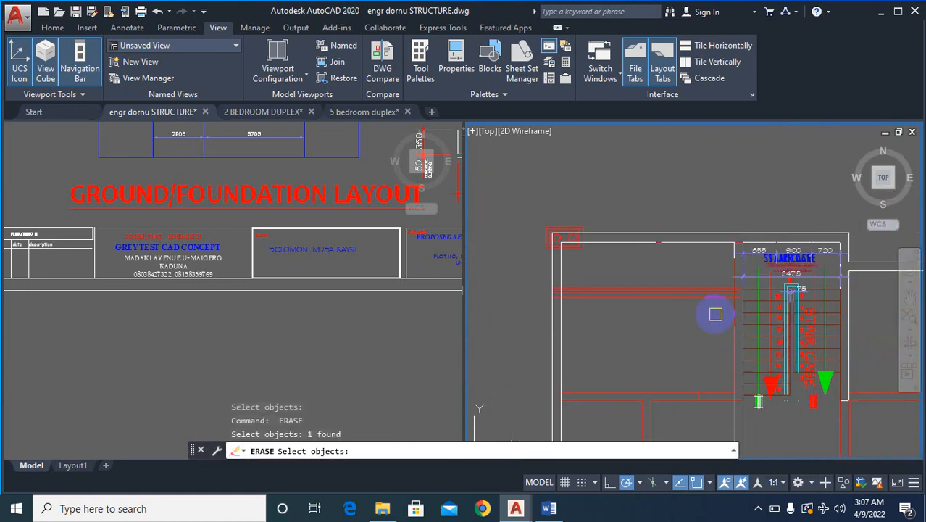
- Erase the duplicate white lines of the staircase's left wall down to the horizontal wall below it
scroll(713, 313, "down", 3)
left_click(720, 355)
scroll(745, 385, "up", 5)
key("Return")
key("Return")
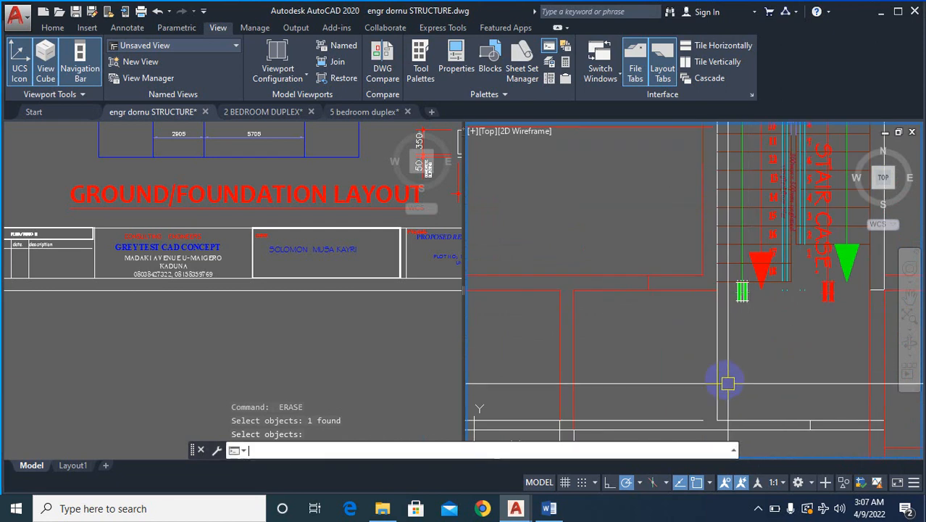
scroll(729, 374, "down", 3)
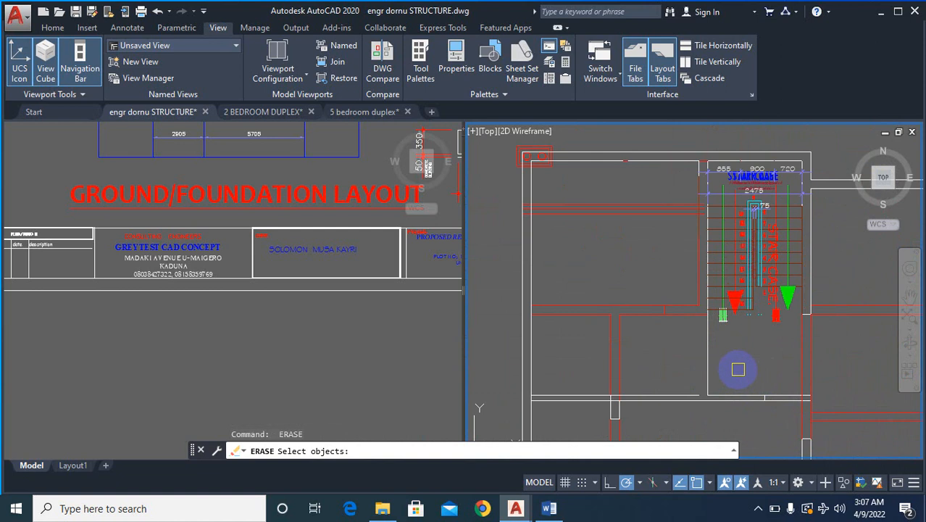
scroll(746, 395, "down", 3)
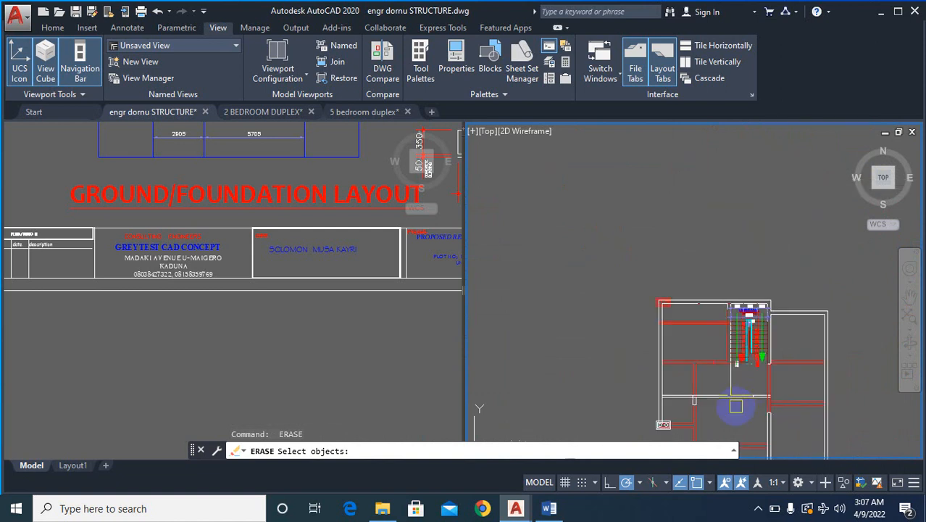
scroll(736, 406, "up", 4)
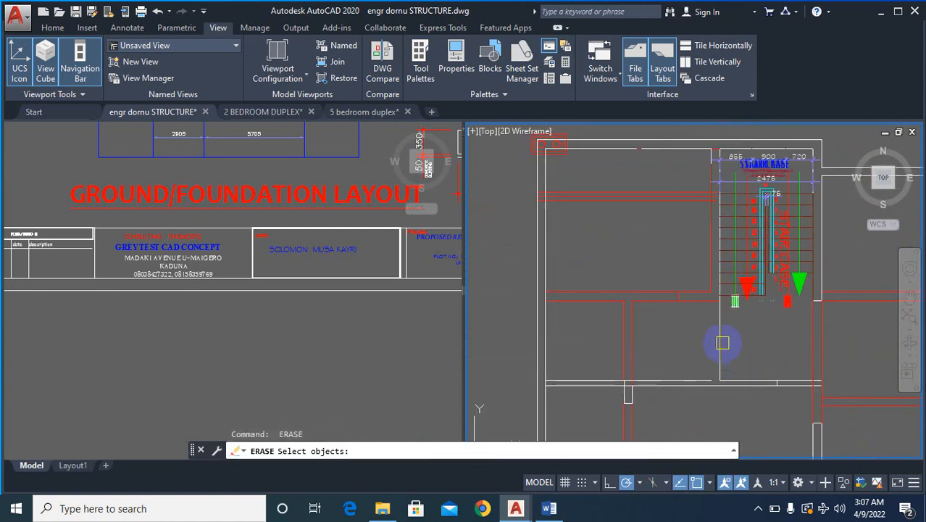
left_click(722, 342)
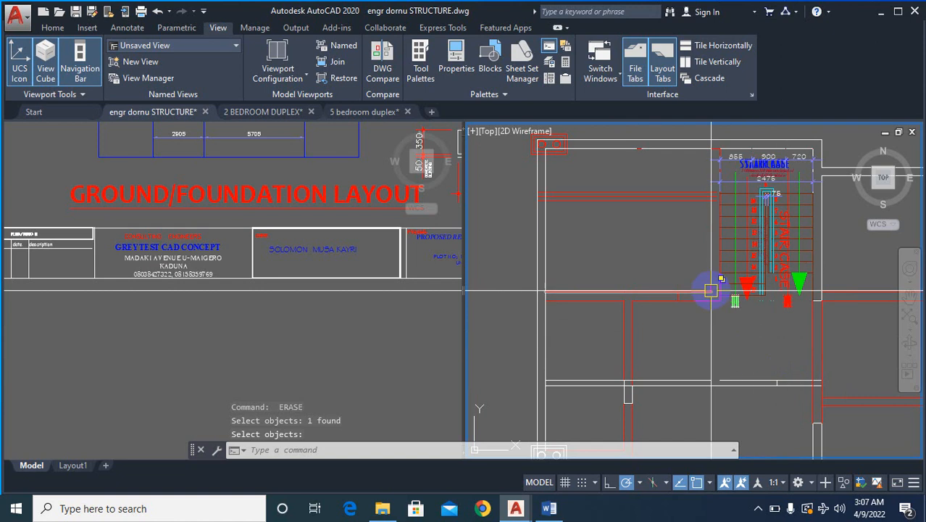
- Fillet both red lines of the staircase's left wall to the upper white lines of the horizontal wall below
scroll(726, 350, "up", 5)
scroll(727, 407, "down", 3)
scroll(728, 410, "up", 4)
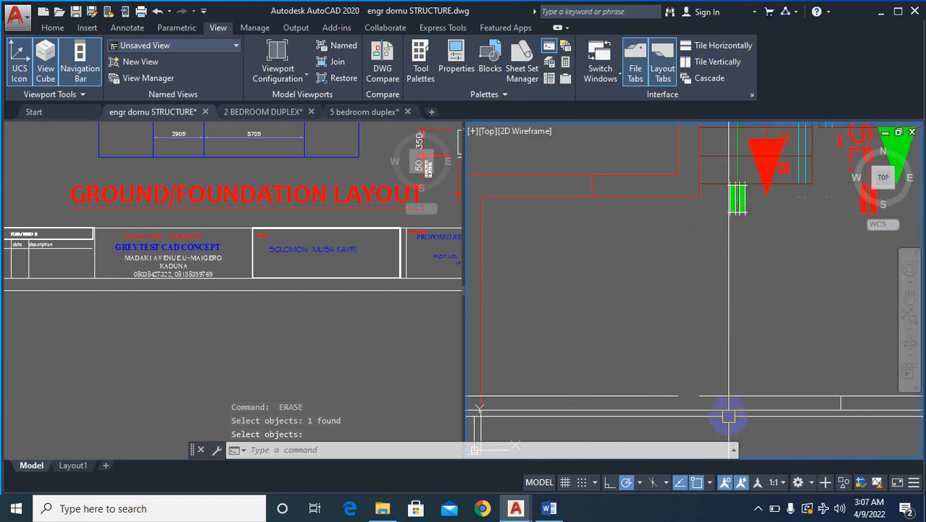
key("Return")
type("f")
key("Return")
left_click(726, 390)
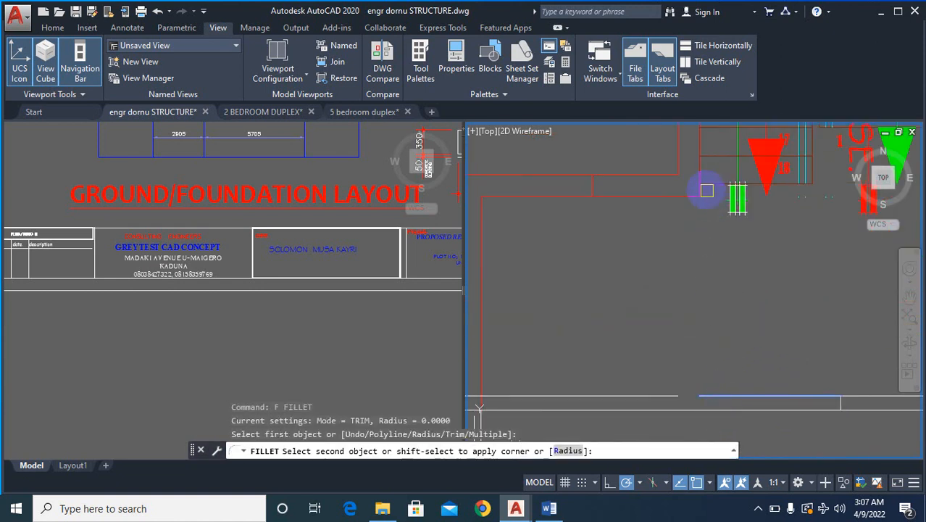
left_click(702, 333)
key("Return")
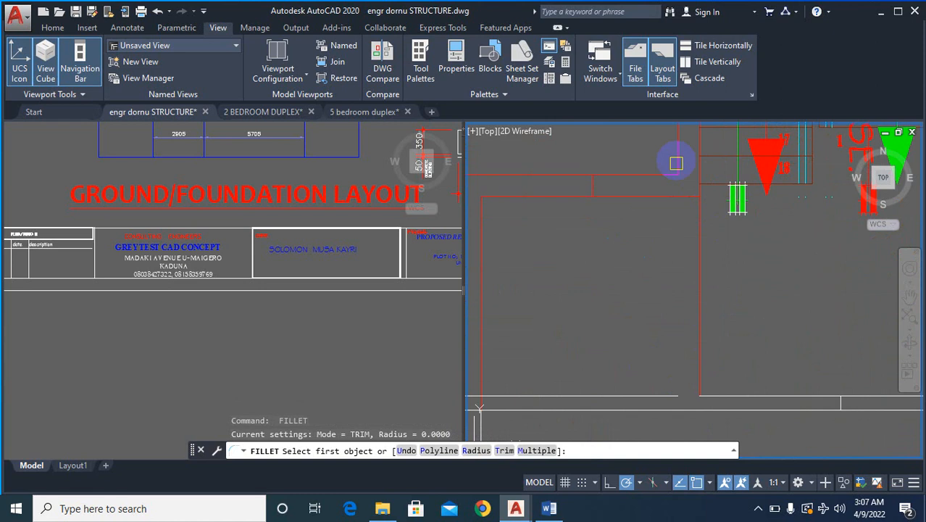
left_click(672, 142)
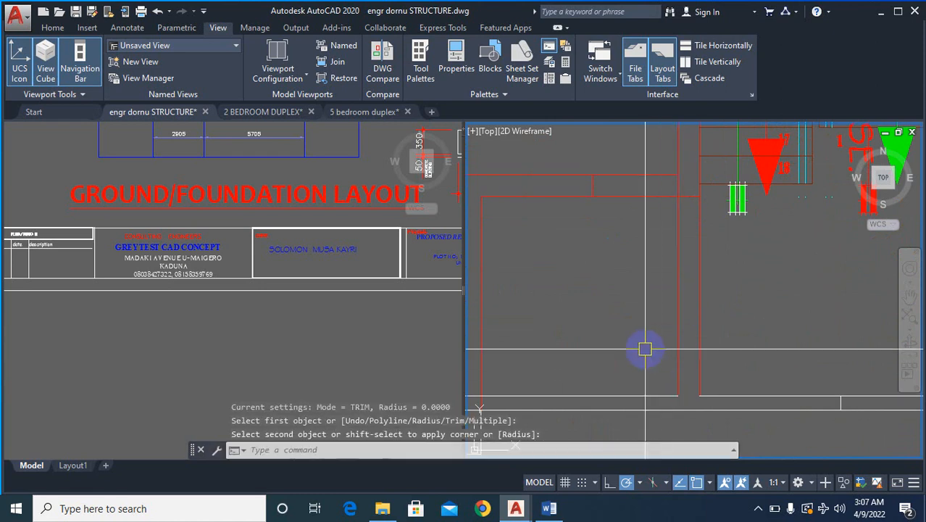
scroll(713, 347, "down", 4)
key("Escape")
- Compare the walls around the staircase in the overlaid plan with those in the separate floor plans
scroll(736, 259, "up", 2)
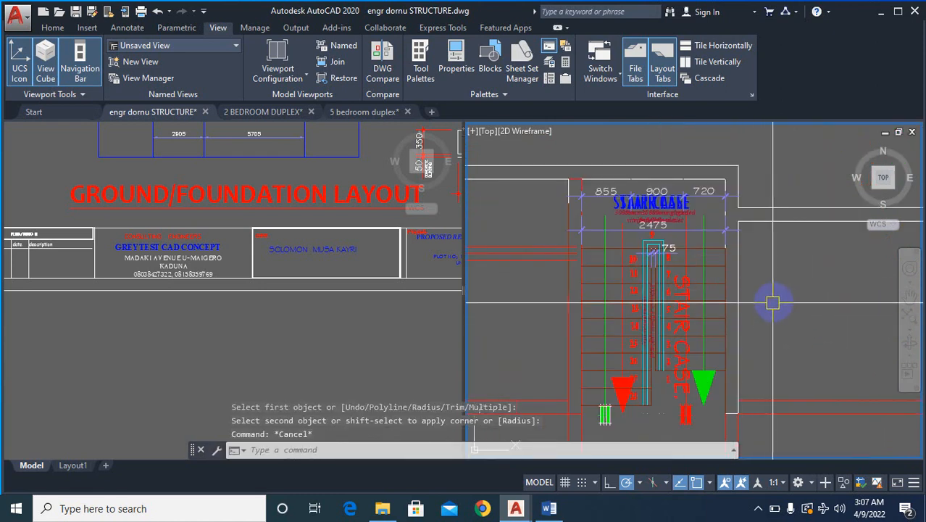
scroll(762, 347, "down", 2)
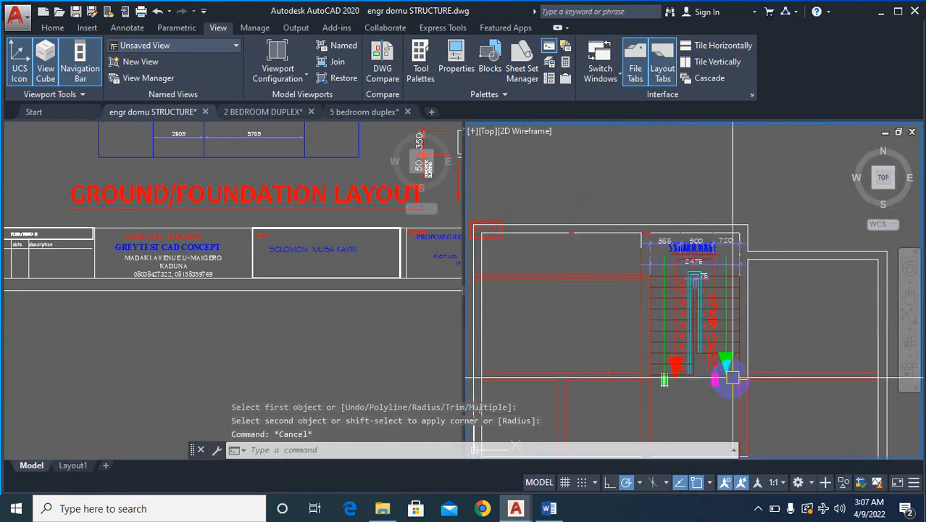
scroll(723, 408, "up", 2)
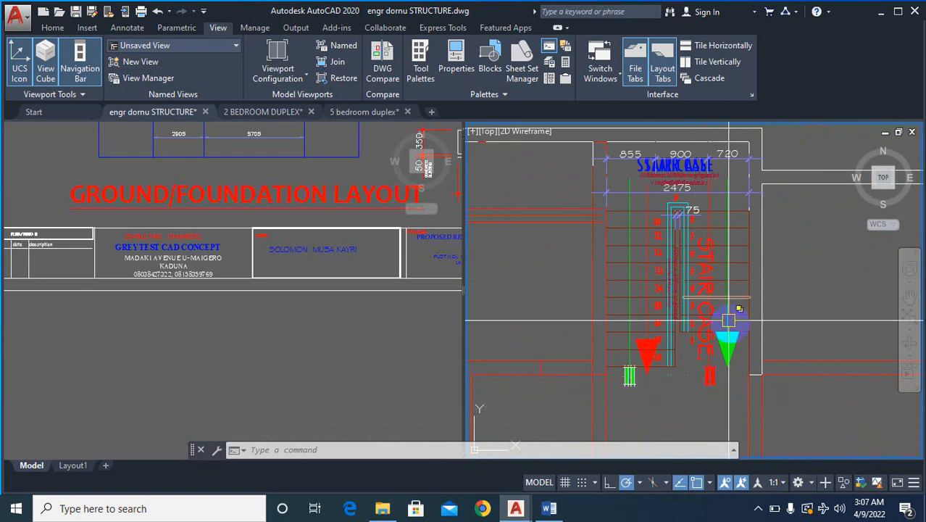
scroll(639, 375, "down", 2)
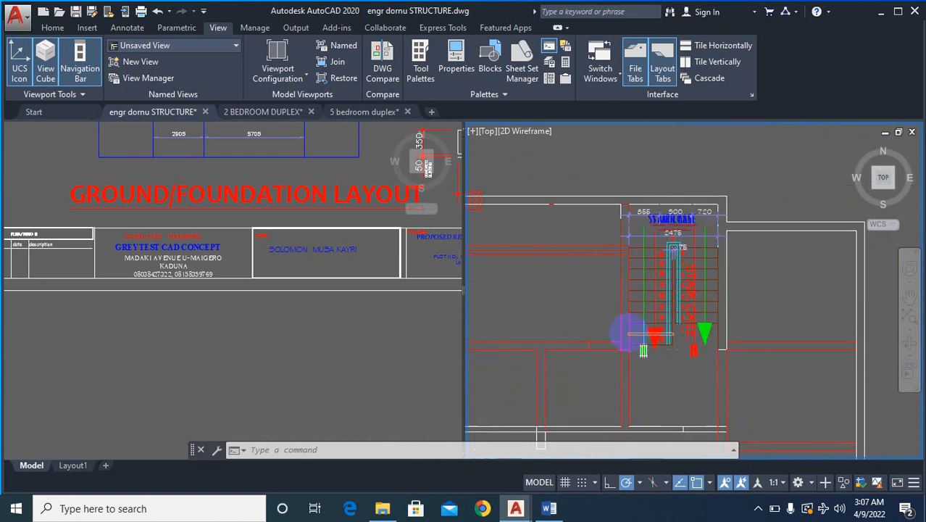
scroll(629, 332, "up", 2)
scroll(616, 325, "down", 5)
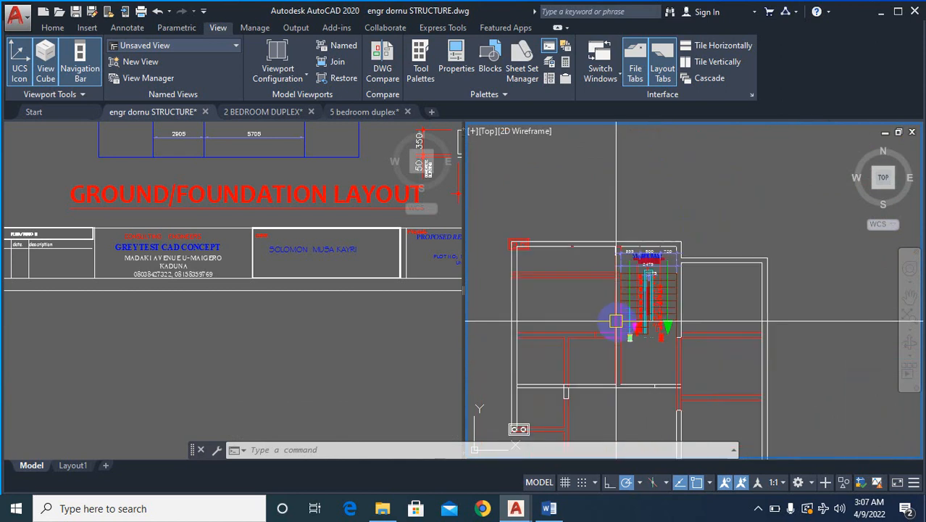
scroll(734, 255, "up", 3)
scroll(734, 256, "up", 2)
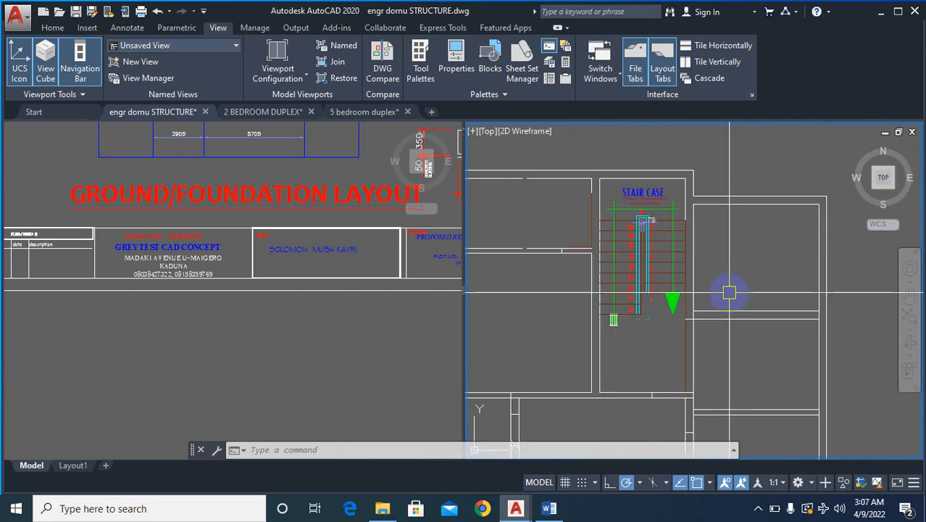
scroll(728, 290, "down", 5)
scroll(526, 284, "up", 4)
scroll(572, 306, "up", 2)
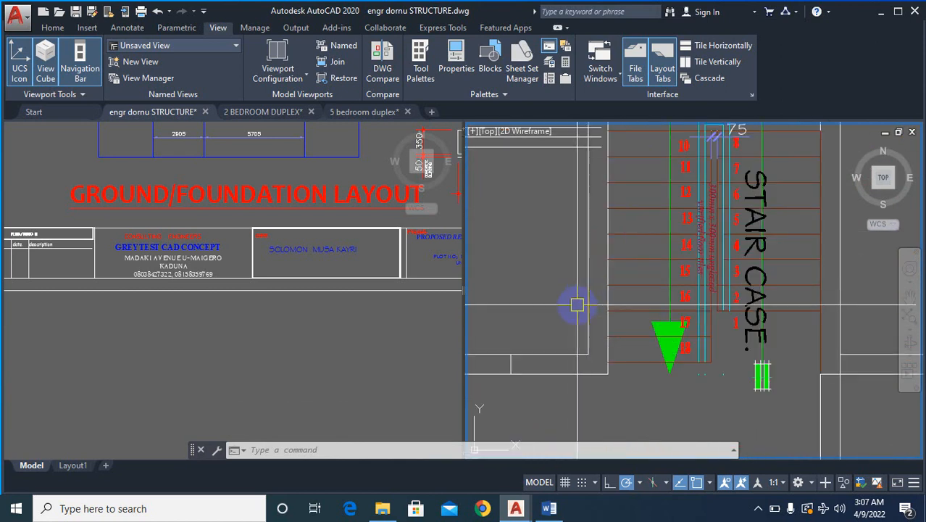
scroll(544, 306, "down", 4)
scroll(803, 307, "down", 1)
scroll(720, 318, "up", 4)
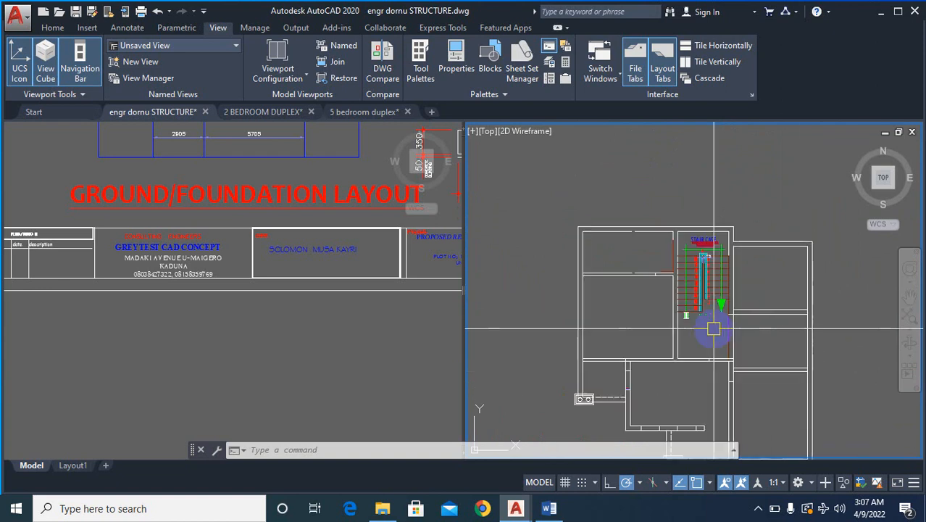
scroll(725, 283, "down", 6)
scroll(708, 378, "down", 2)
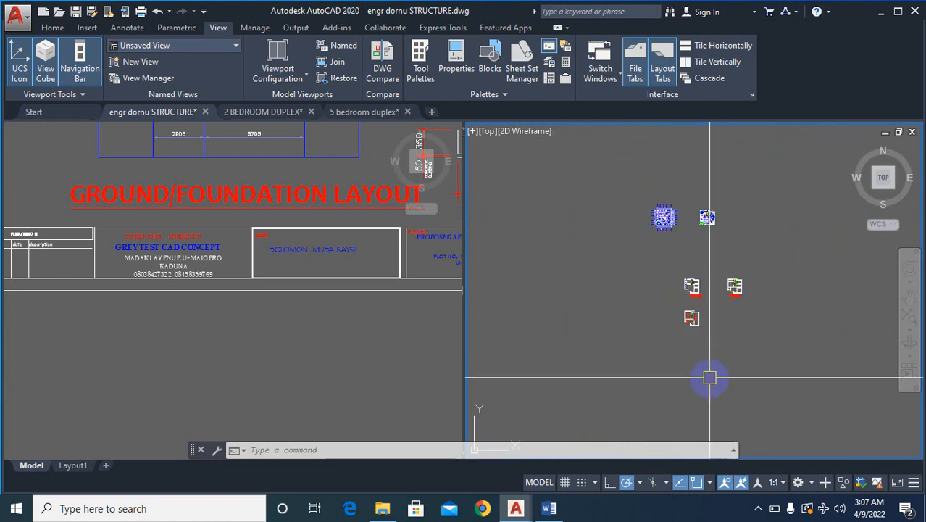
scroll(689, 342, "up", 8)
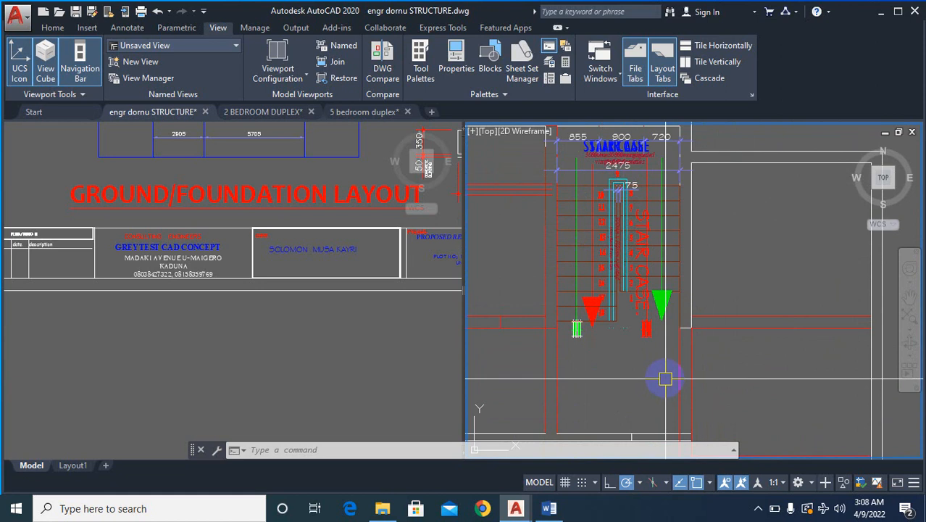
scroll(698, 327, "down", 2)
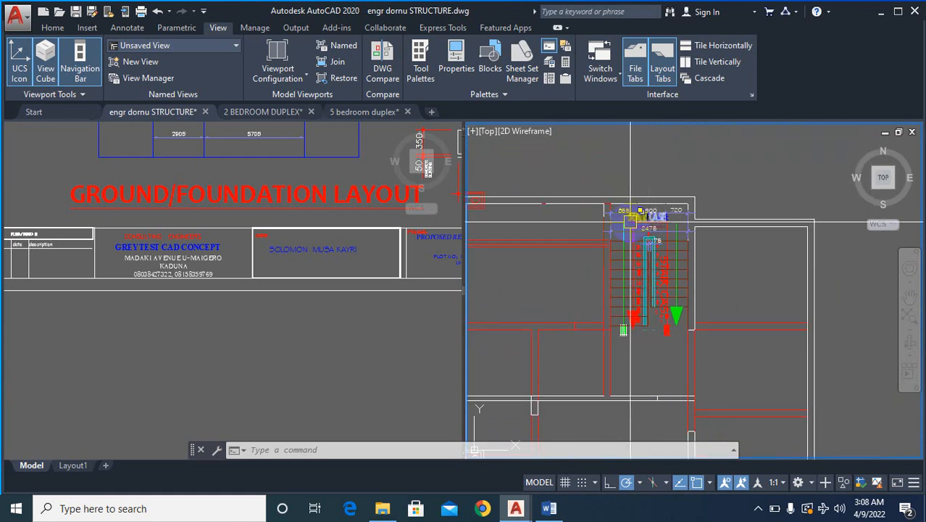
scroll(630, 220, "up", 4)
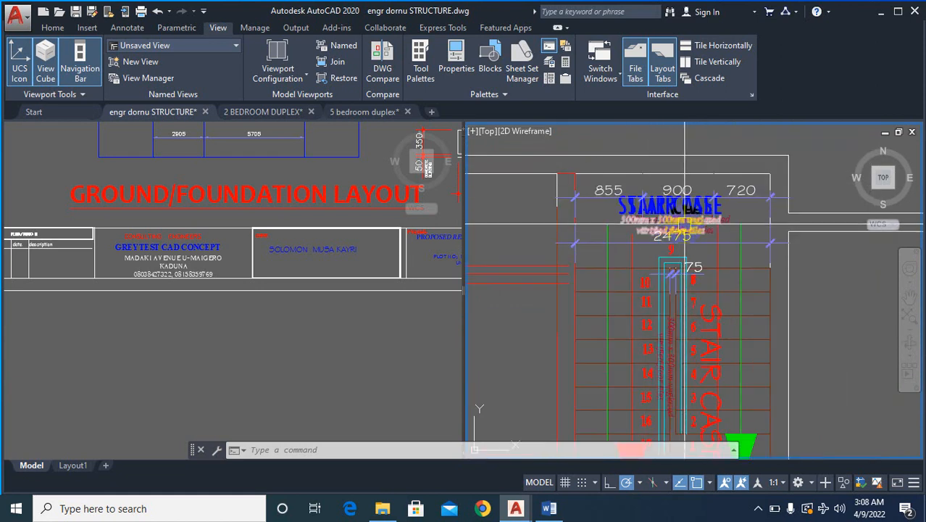
scroll(689, 229, "down", 2)
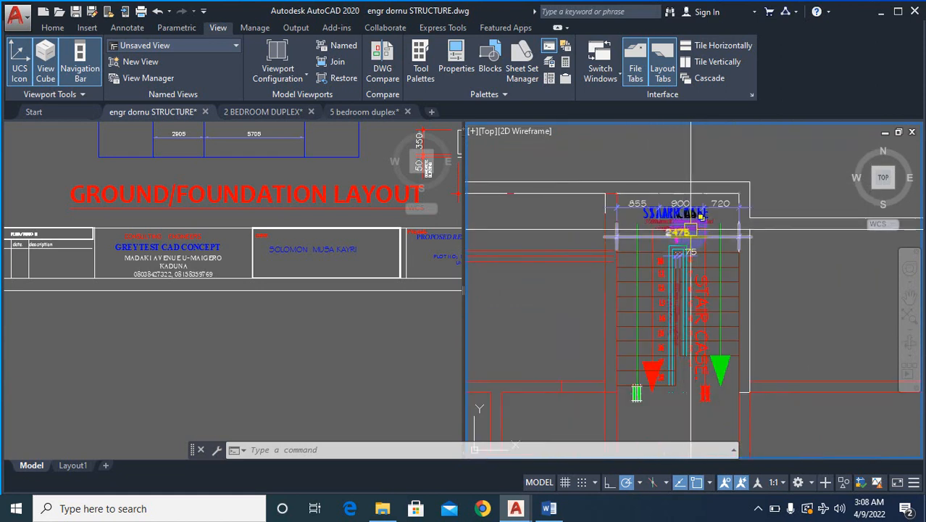
scroll(691, 365, "down", 3)
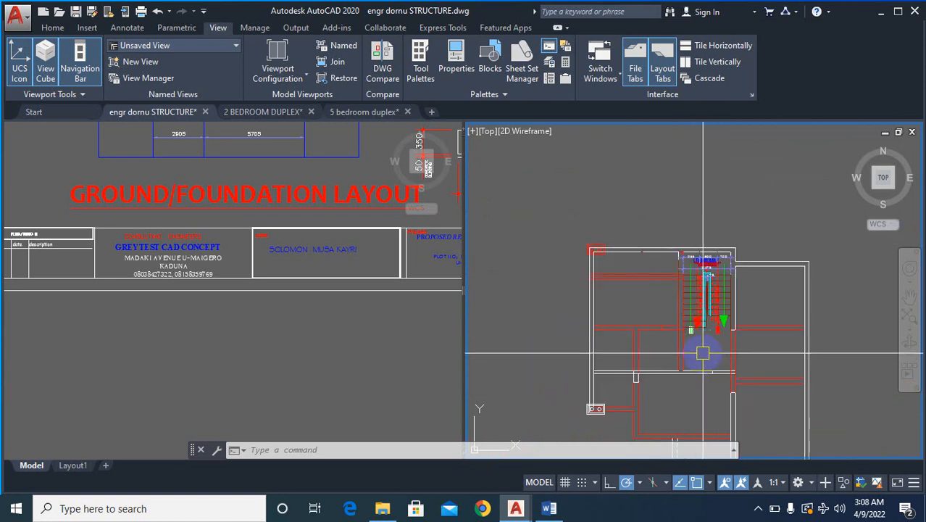
scroll(694, 355, "up", 3)
scroll(696, 352, "down", 3)
scroll(675, 375, "up", 3)
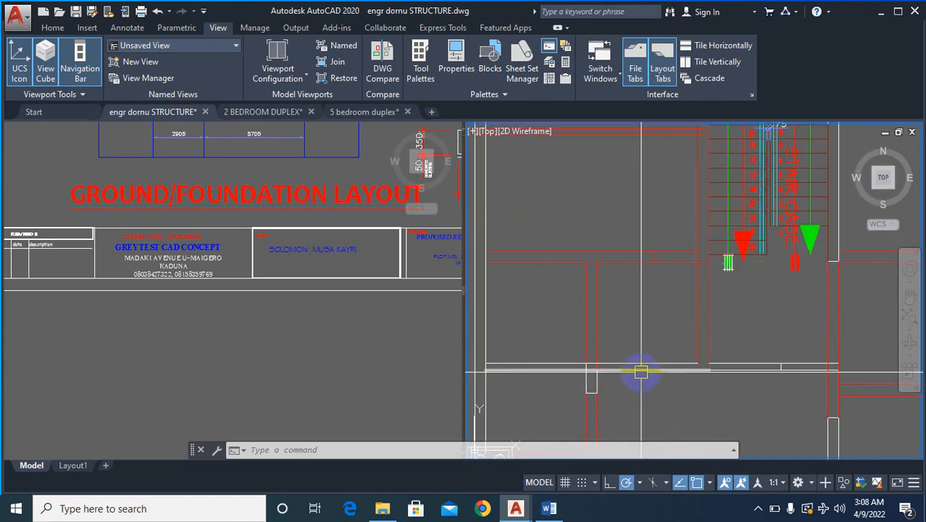
scroll(641, 373, "down", 3)
scroll(649, 384, "up", 3)
type("e")
key("Return")
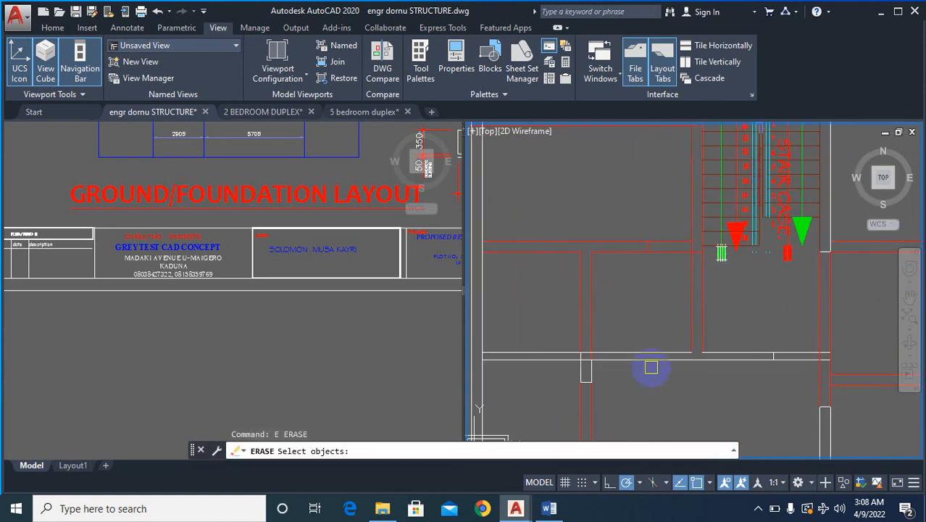
scroll(661, 410, "down", 3)
scroll(599, 386, "up", 4)
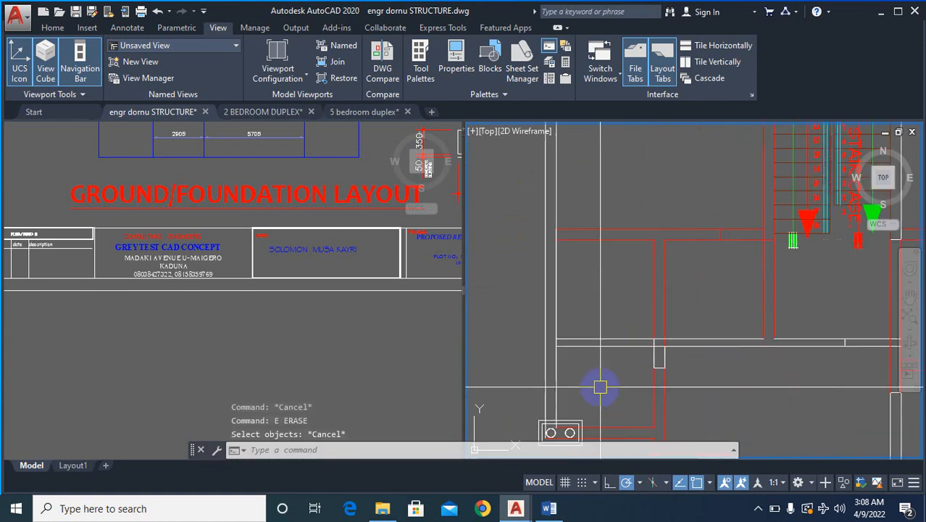
scroll(609, 350, "down", 4)
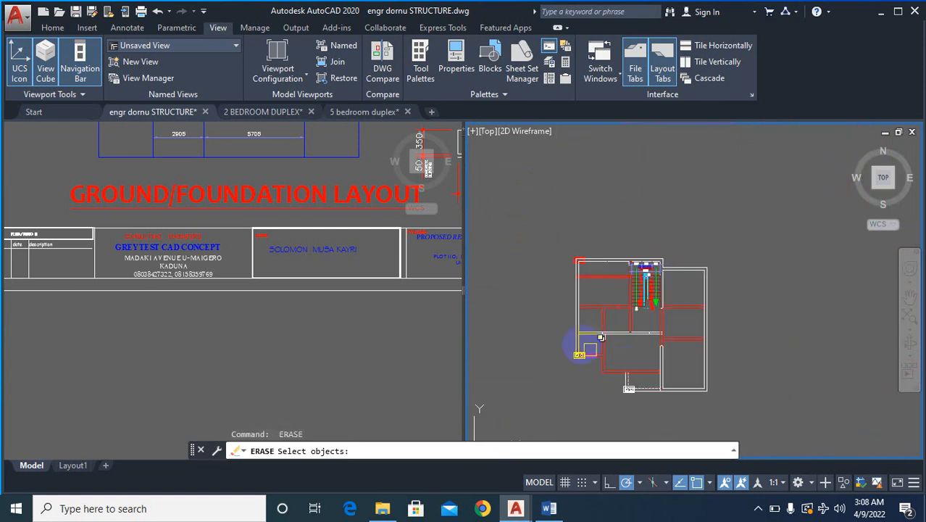
scroll(594, 347, "up", 4)
key("Escape")
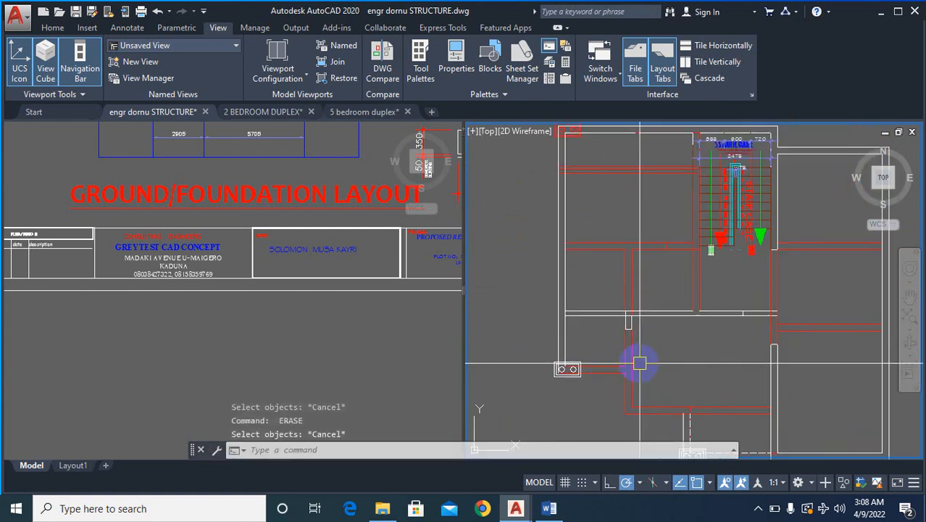
- Compare the central room and its surrounding walls in the overlaid plan with the ground floor plan
scroll(639, 363, "down", 5)
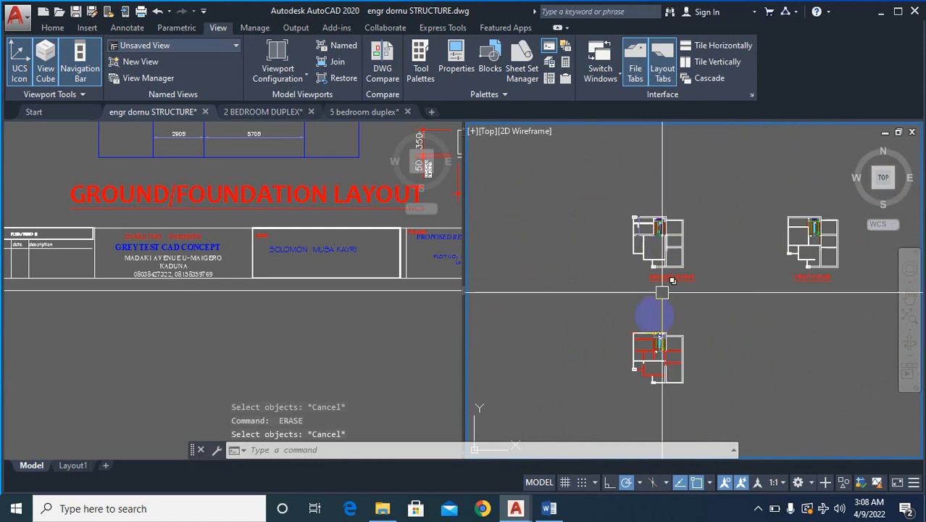
scroll(675, 360, "up", 3)
scroll(713, 360, "down", 2)
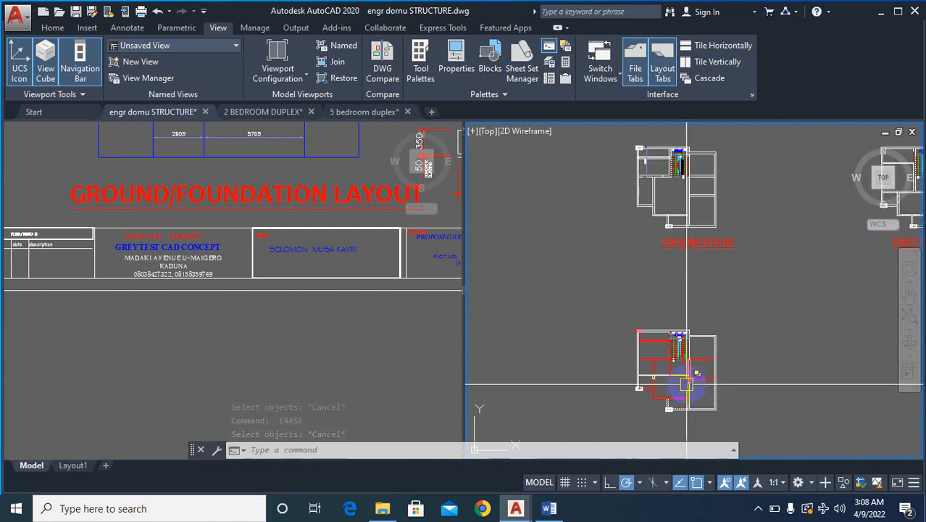
scroll(688, 199, "up", 2)
scroll(676, 194, "down", 2)
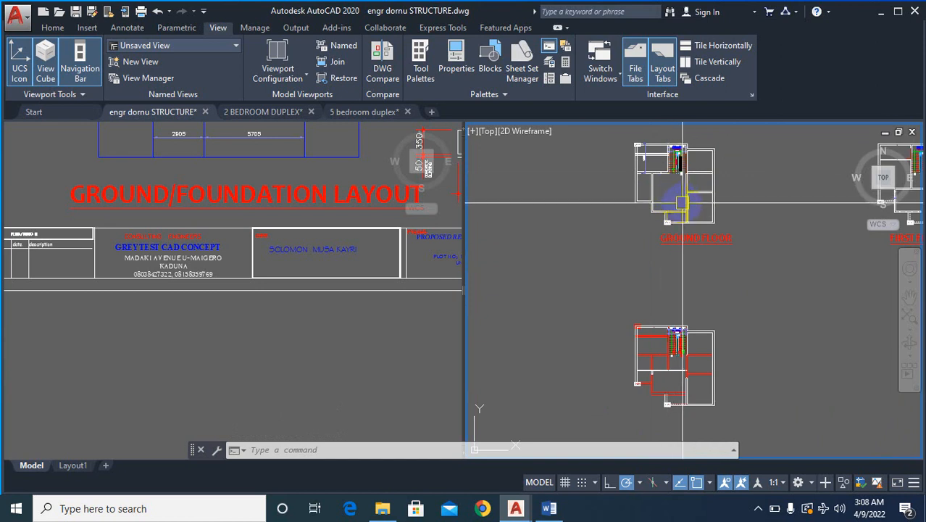
scroll(678, 189, "up", 1)
scroll(660, 185, "down", 1)
scroll(652, 203, "up", 4)
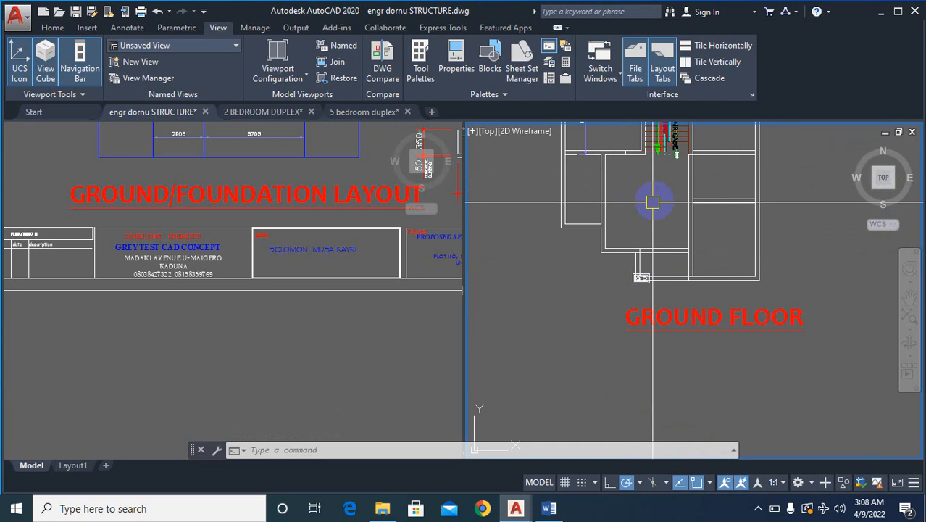
- Compare the walls around the room below the staircase in the ground and first floor plans with the overlaid plan
scroll(642, 206, "down", 5)
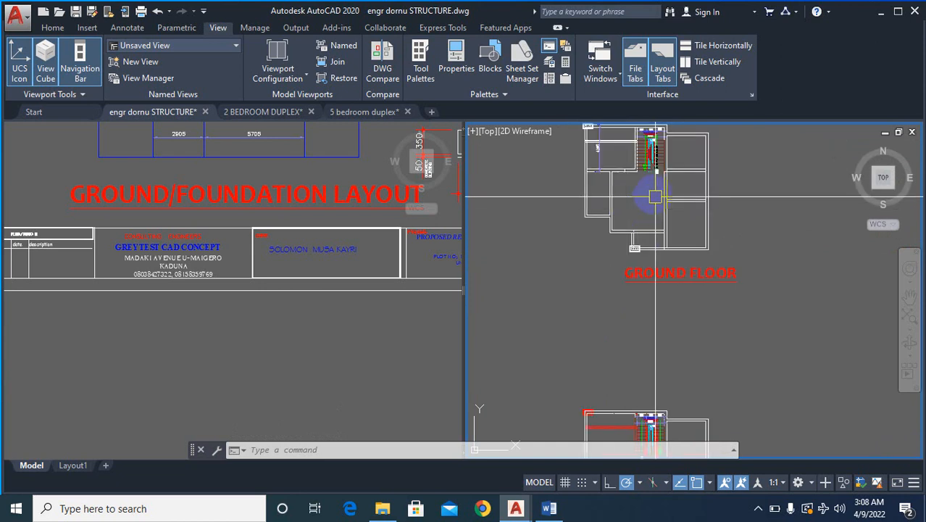
scroll(759, 251, "up", 4)
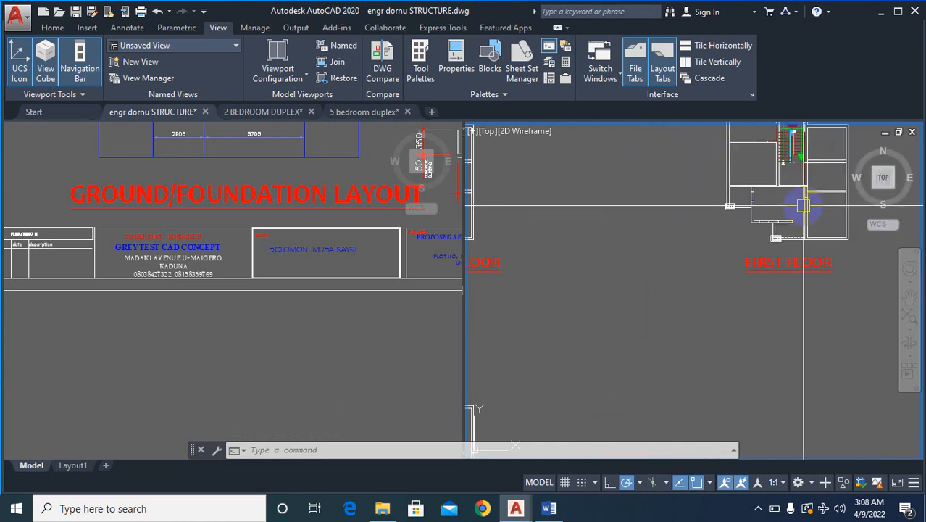
scroll(745, 180, "up", 2)
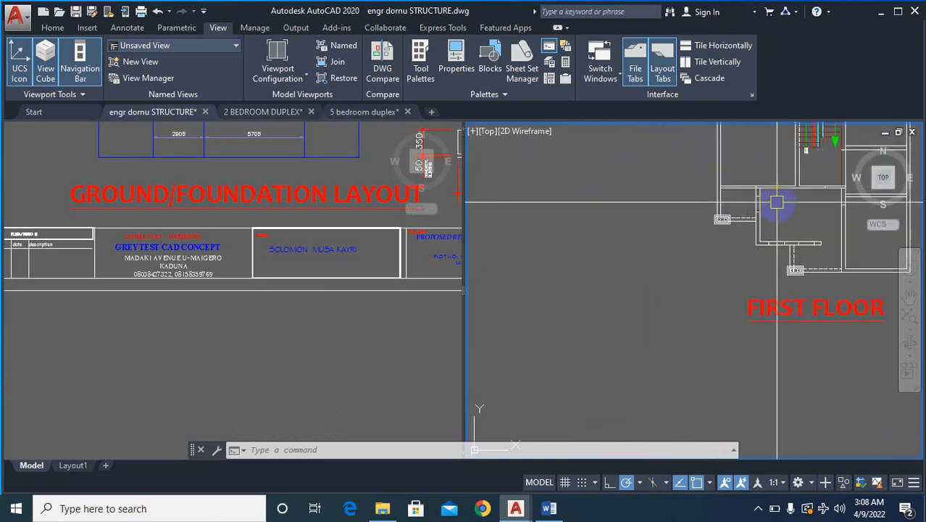
scroll(832, 176, "down", 4)
scroll(585, 368, "up", 4)
scroll(572, 362, "up", 3)
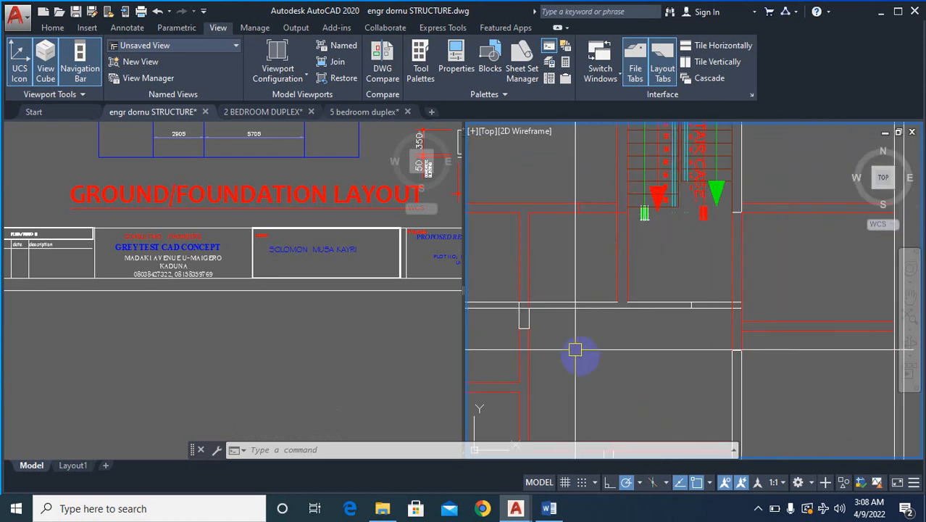
- Add a linear dimension across the thickness of the white horizontal wall, beside the staircase's left wall in the overlaid plan
scroll(710, 334, "down", 3)
type("dli")
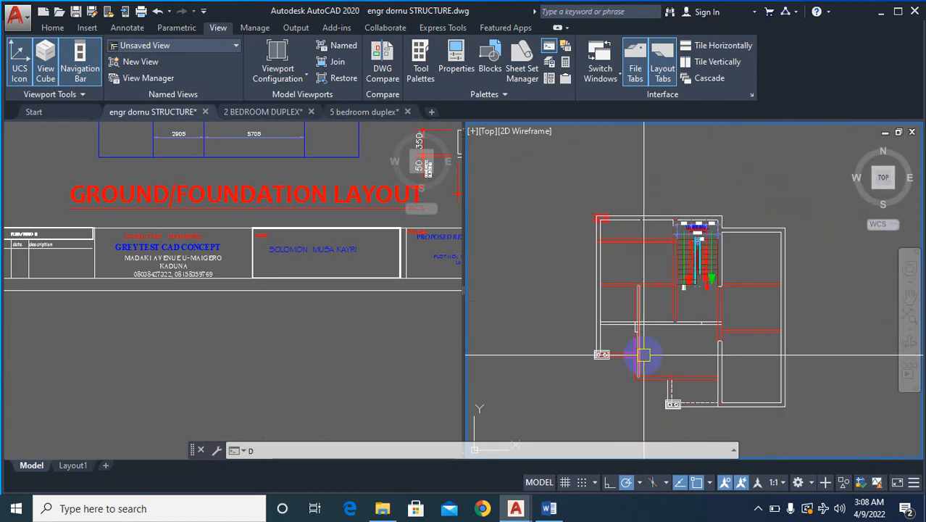
key("Return")
scroll(647, 337, "up", 5)
left_click(662, 312)
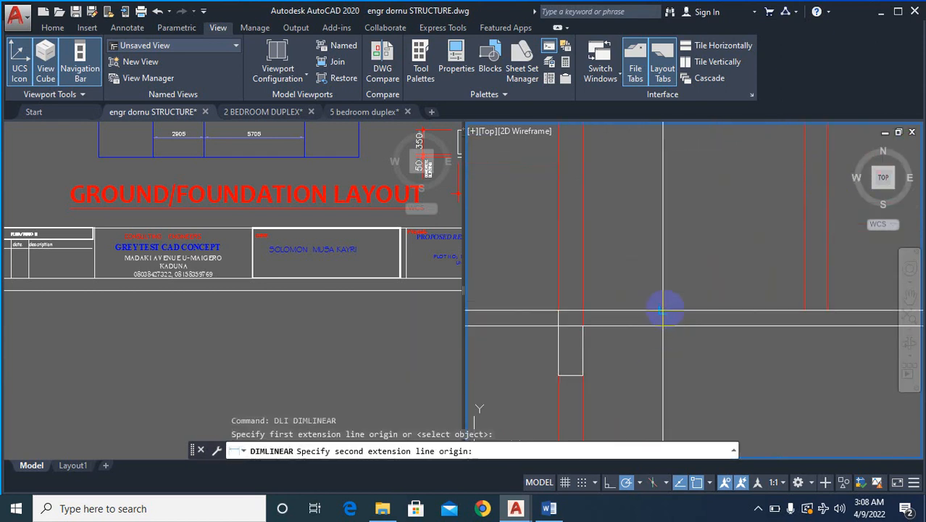
left_click(674, 300)
left_click(674, 294)
scroll(705, 333, "down", 5)
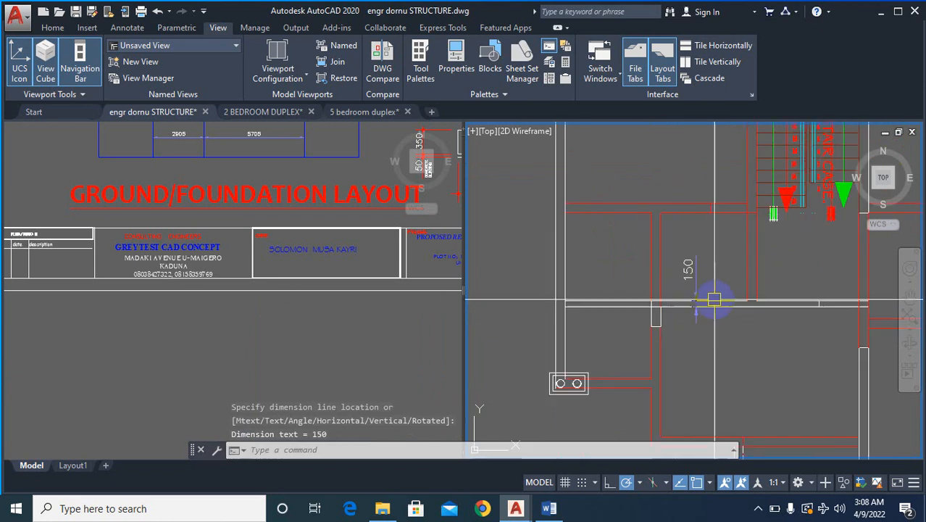
- Examine the wall between the master bedroom and the family living room in the detailed first floor plan
scroll(617, 357, "down", 3)
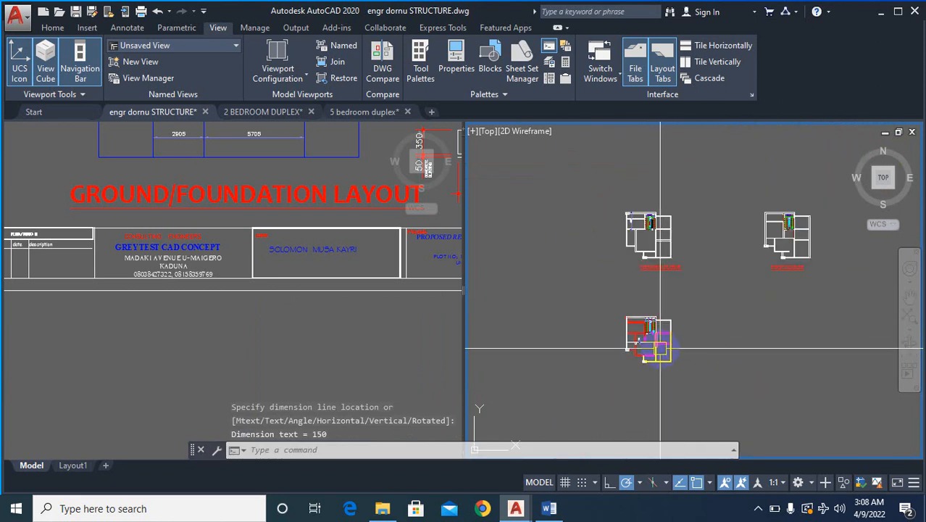
scroll(662, 290, "down", 2)
scroll(656, 309, "up", 8)
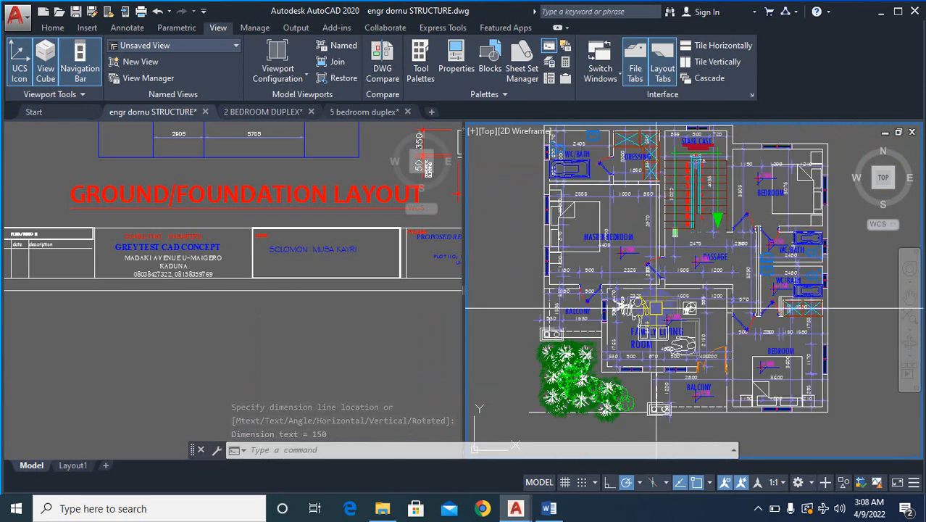
scroll(554, 294, "up", 2)
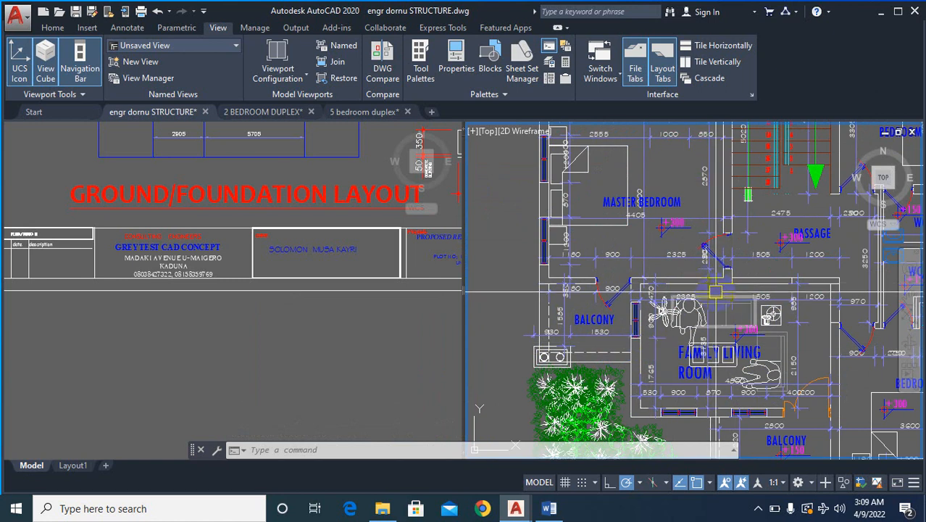
scroll(652, 289, "down", 4)
scroll(666, 308, "up", 4)
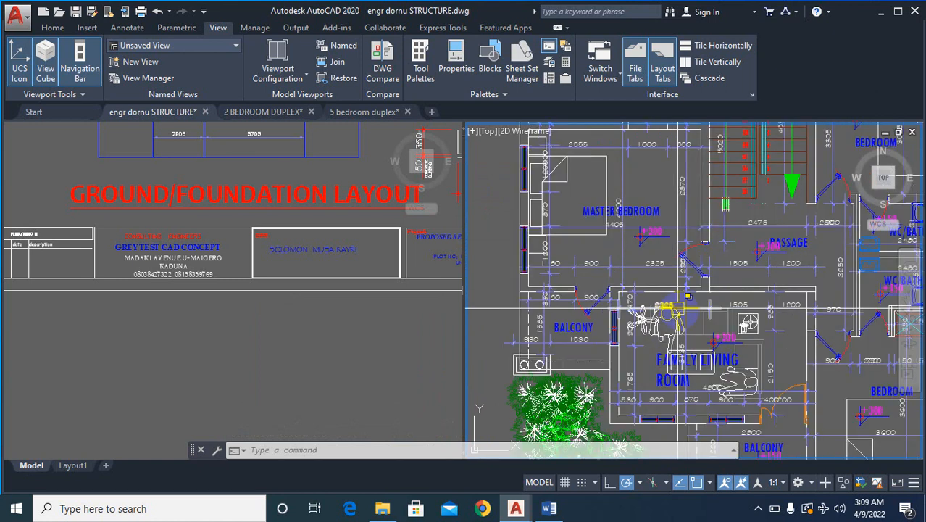
scroll(714, 290, "down", 6)
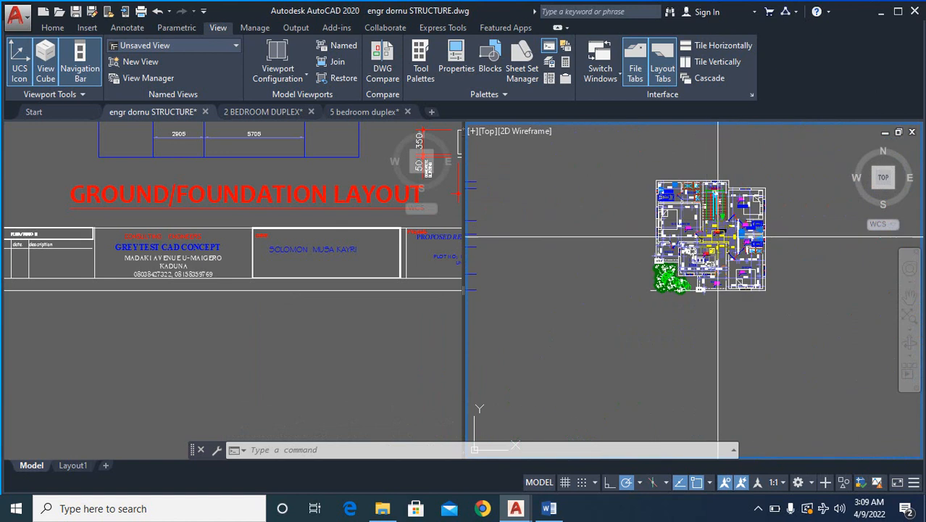
scroll(684, 393, "down", 4)
- Erase both white lines of the horizontal wall from the outer left wall to the staircase's left wall in the overlaid plan
scroll(682, 324, "up", 10)
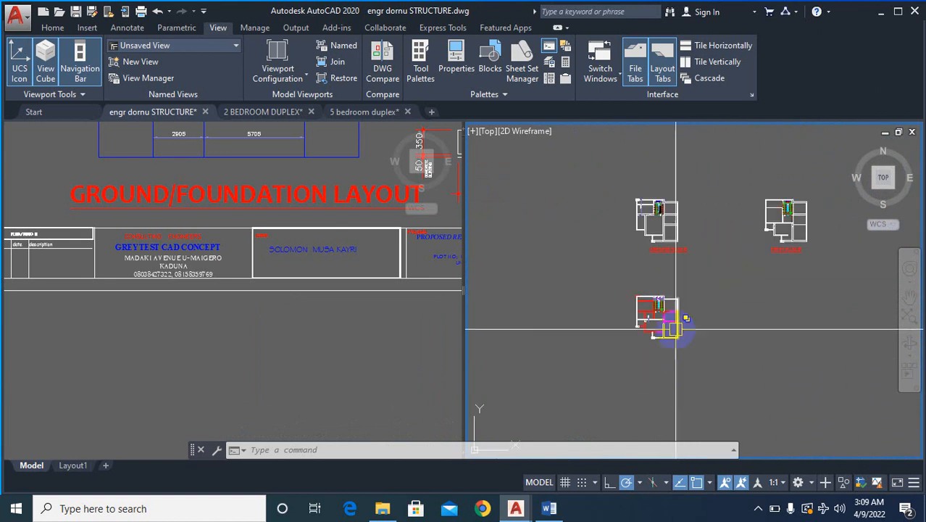
scroll(612, 308, "up", 5)
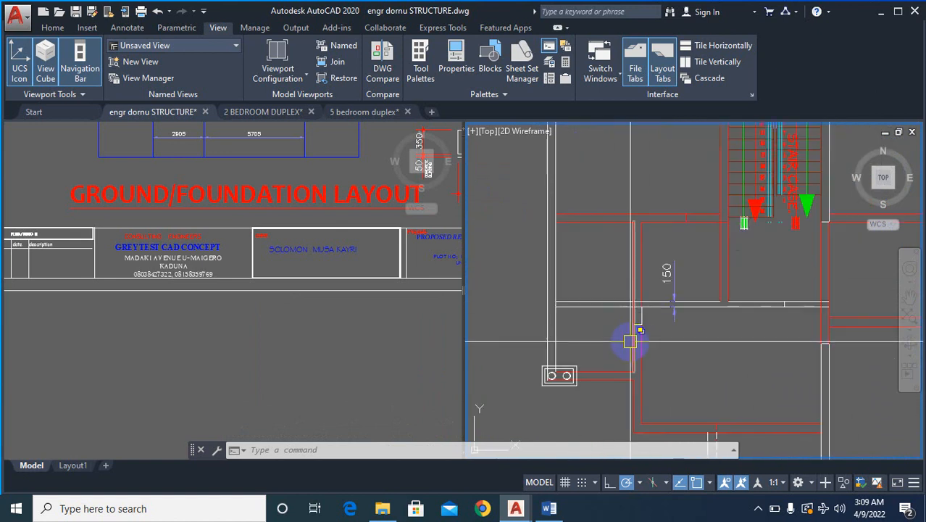
scroll(628, 337, "up", 2)
type("e")
key("Return")
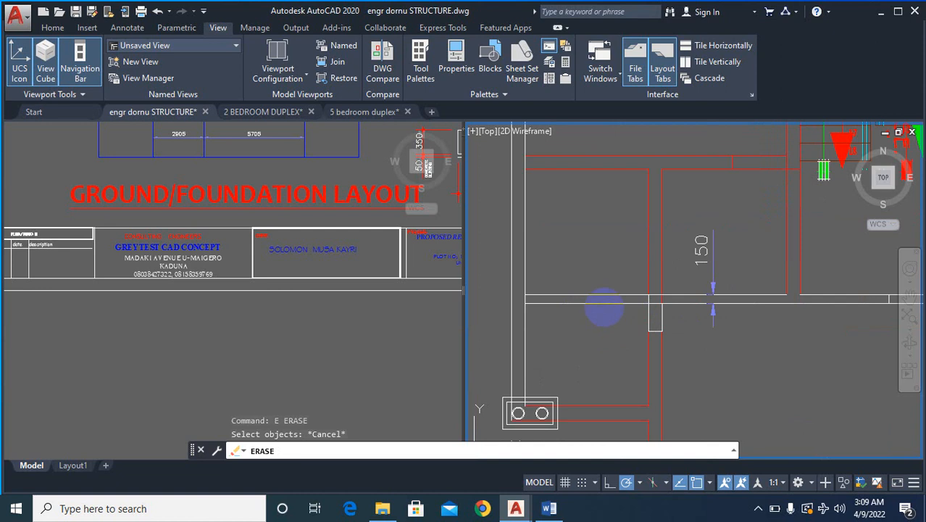
type("e")
key("Return")
left_click(594, 303)
key("Return")
key("Return")
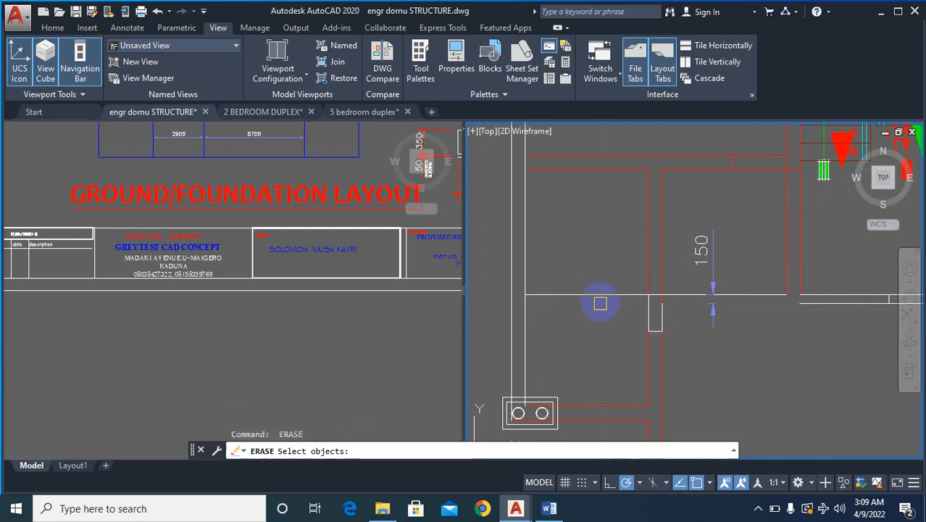
- Try erasing the lower white line of the wall directly below the staircase, and undo that erasure
scroll(623, 310, "down", 3)
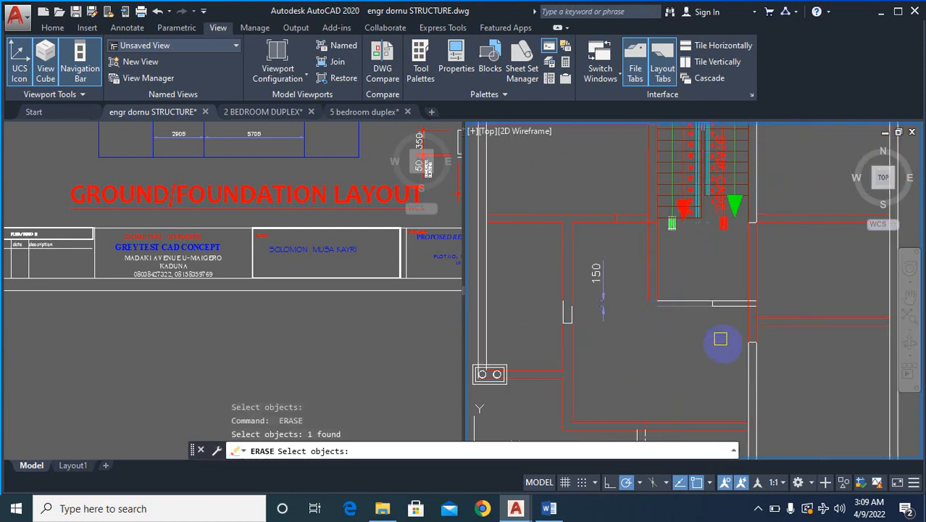
key("Return")
key("Return")
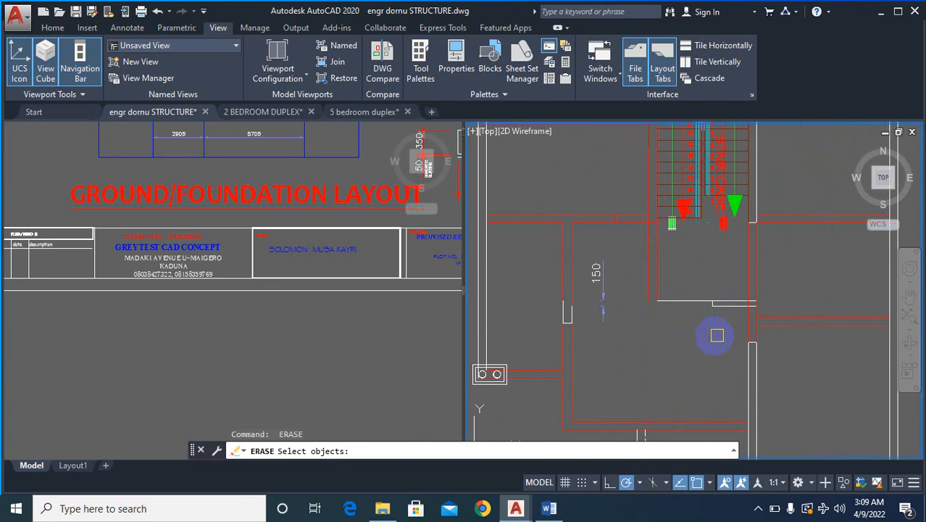
key("Escape")
scroll(703, 341, "down", 8)
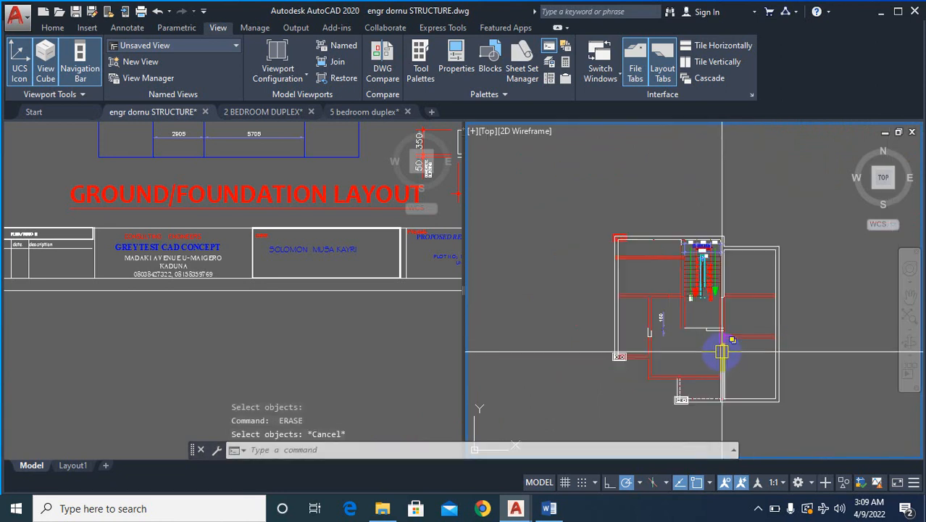
scroll(692, 358, "down", 2)
scroll(693, 355, "up", 2)
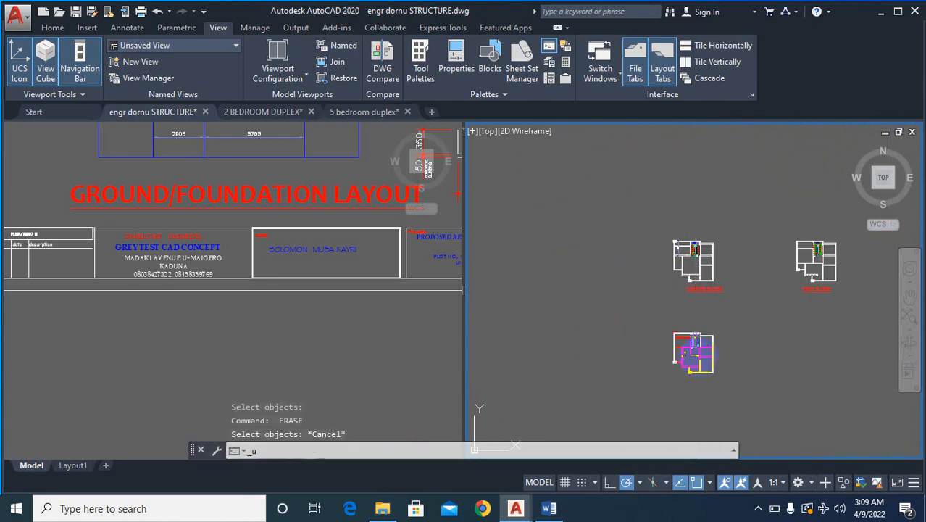
scroll(700, 353, "up", 10)
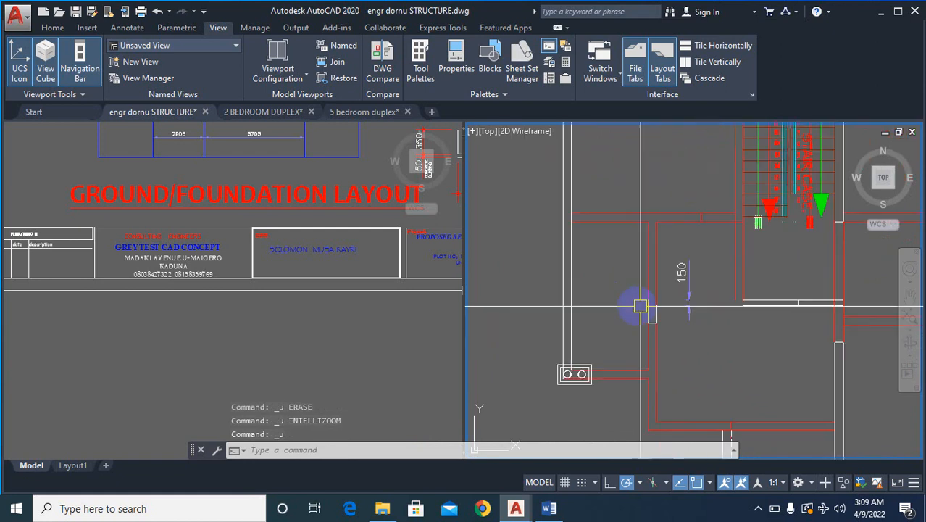
- Check the horizontal wall below the staircase in the simplified first floor plan against the overlaid plan
scroll(681, 326, "down", 7)
scroll(761, 319, "up", 5)
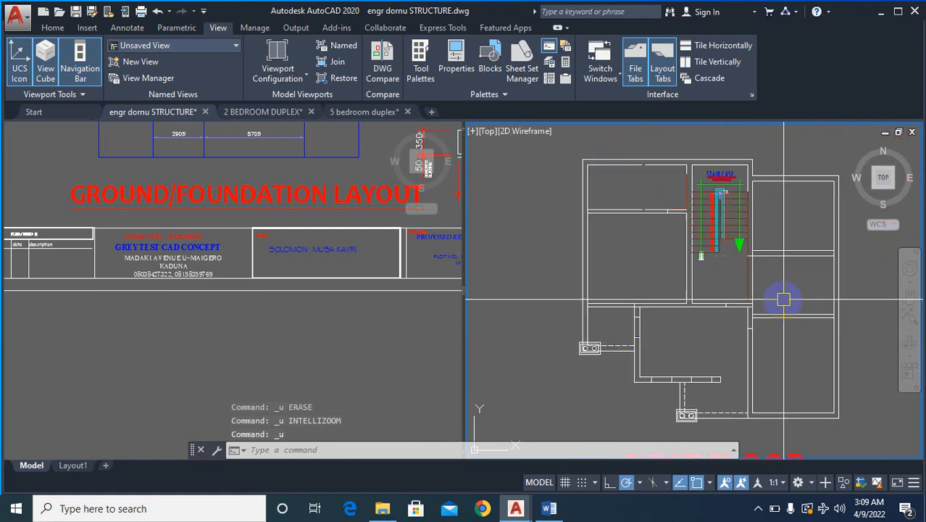
scroll(725, 304, "up", 2)
scroll(672, 312, "down", 8)
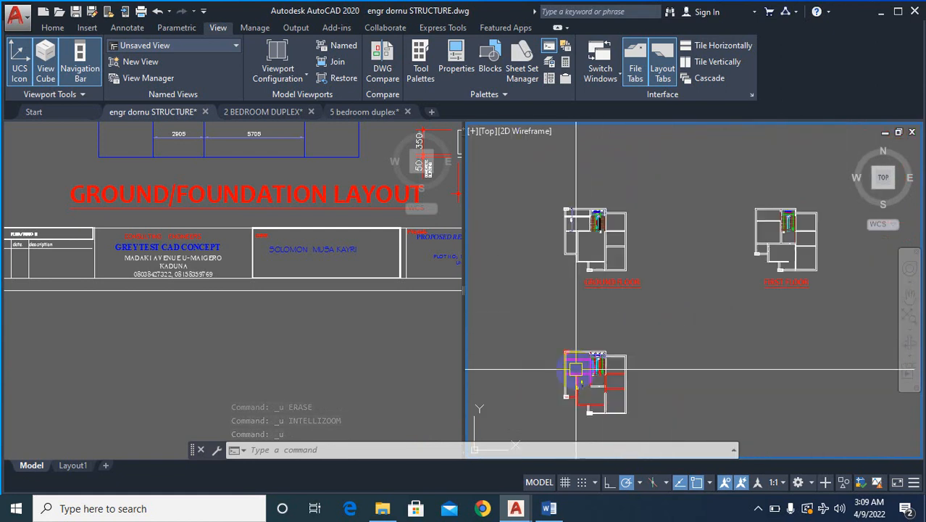
- Examine the sitting room, passage and staircase walls in the detailed ground floor plan
scroll(652, 290, "down", 4)
scroll(633, 314, "up", 7)
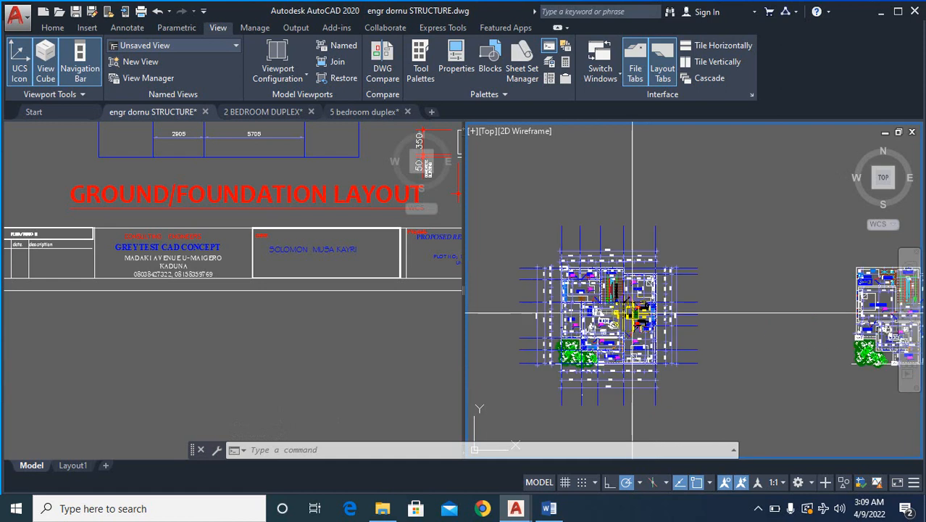
scroll(633, 314, "up", 6)
scroll(648, 357, "down", 1)
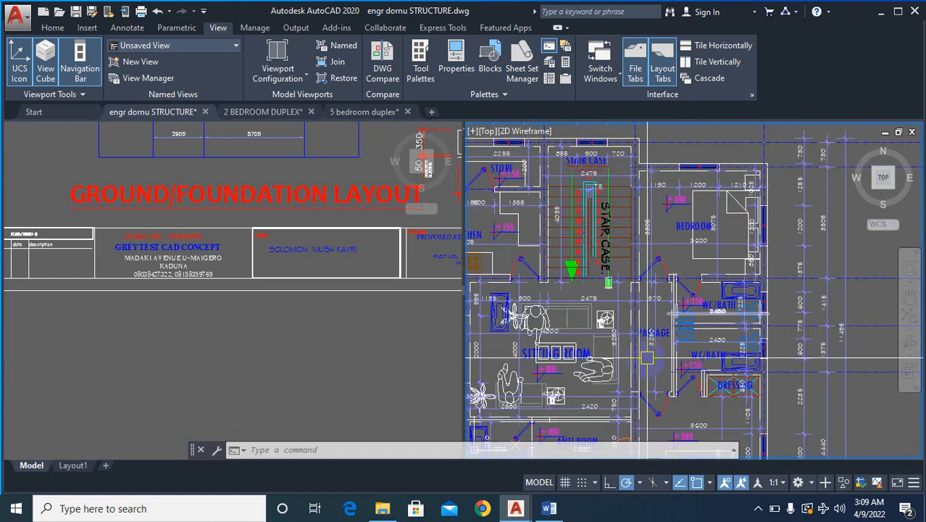
scroll(647, 357, "down", 2)
scroll(638, 357, "up", 2)
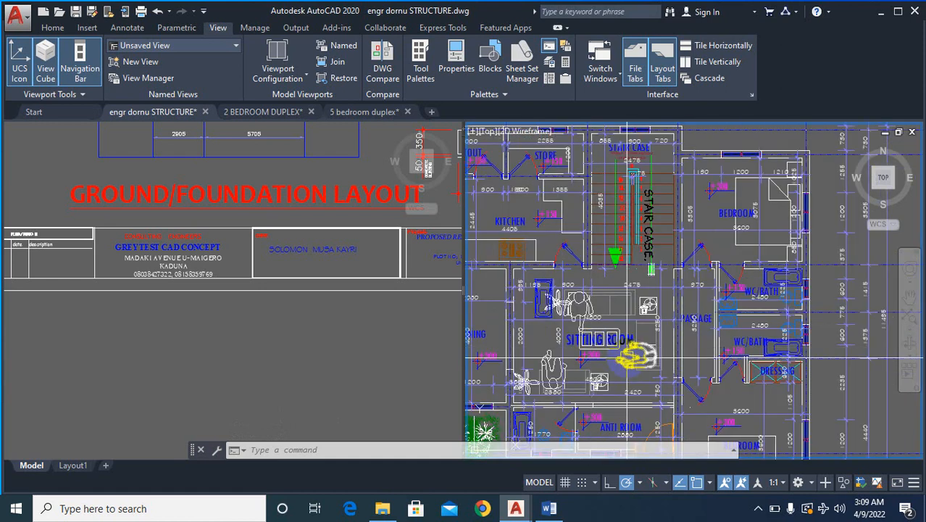
scroll(638, 357, "down", 2)
scroll(652, 340, "up", 4)
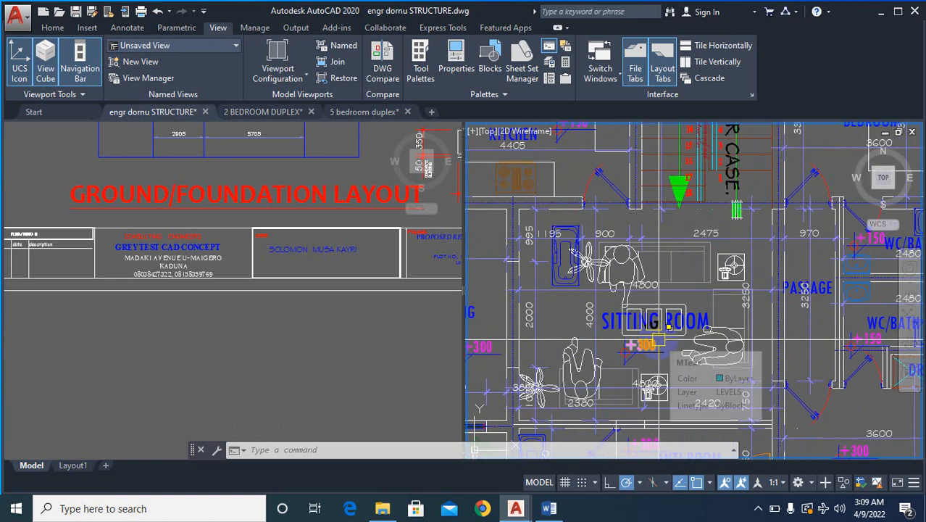
scroll(703, 332, "down", 5)
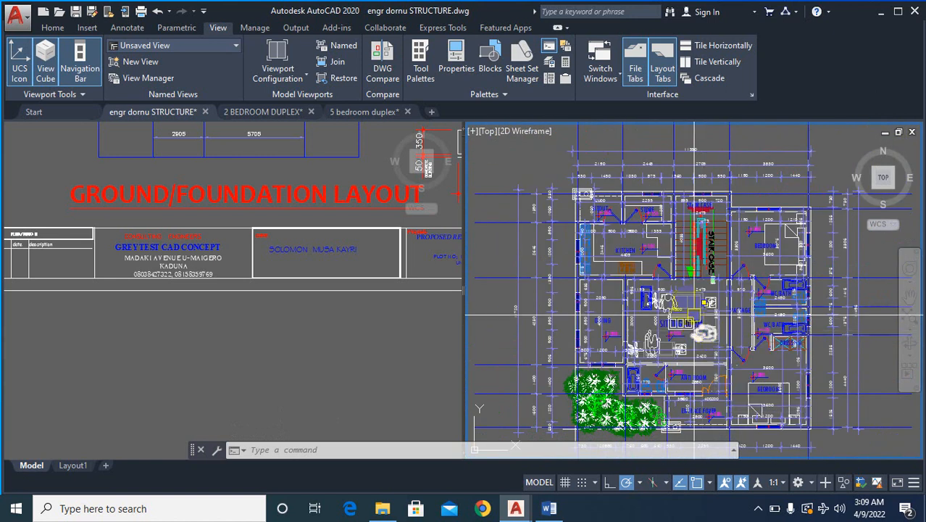
scroll(690, 308, "up", 2)
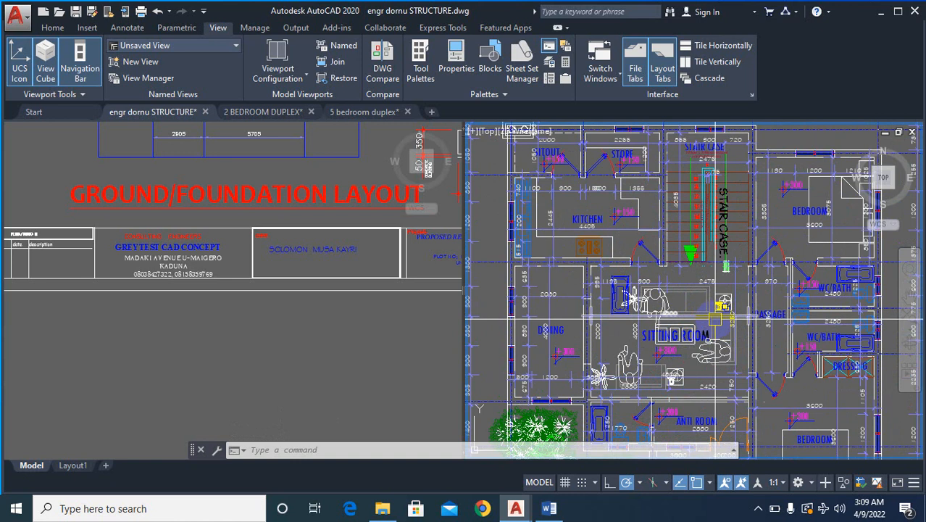
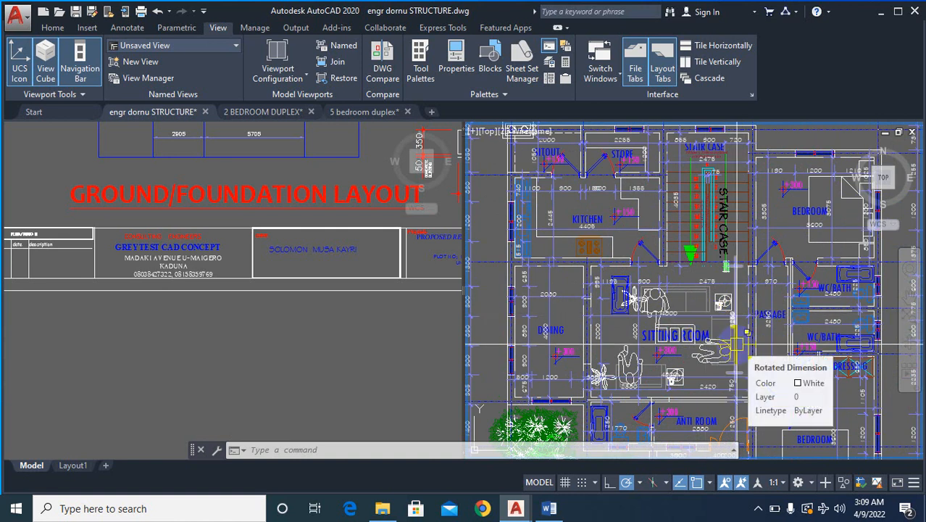
- Compare the area below the staircase in the detailed ground floor plan with the passage in the detailed first floor plan
scroll(703, 294, "up", 2)
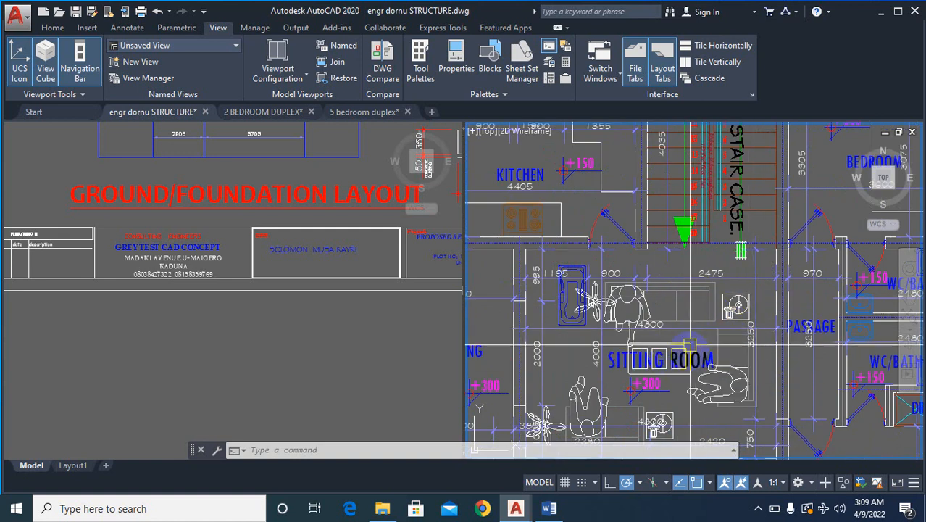
scroll(687, 348, "down", 2)
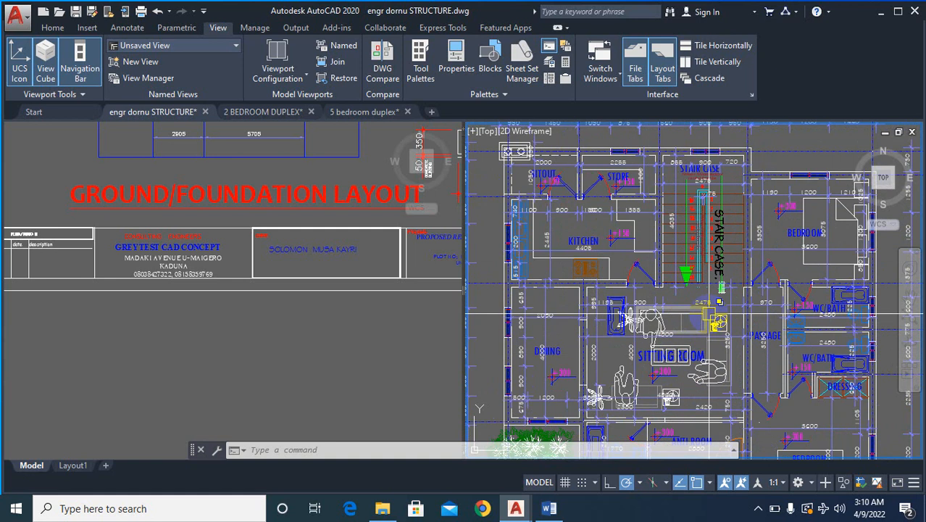
scroll(718, 319, "down", 6)
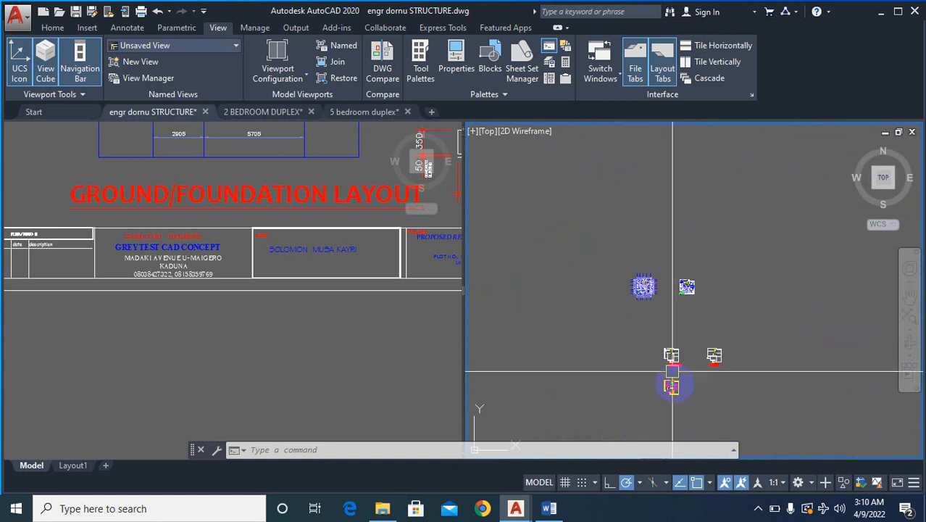
scroll(672, 373, "up", 4)
scroll(648, 382, "down", 4)
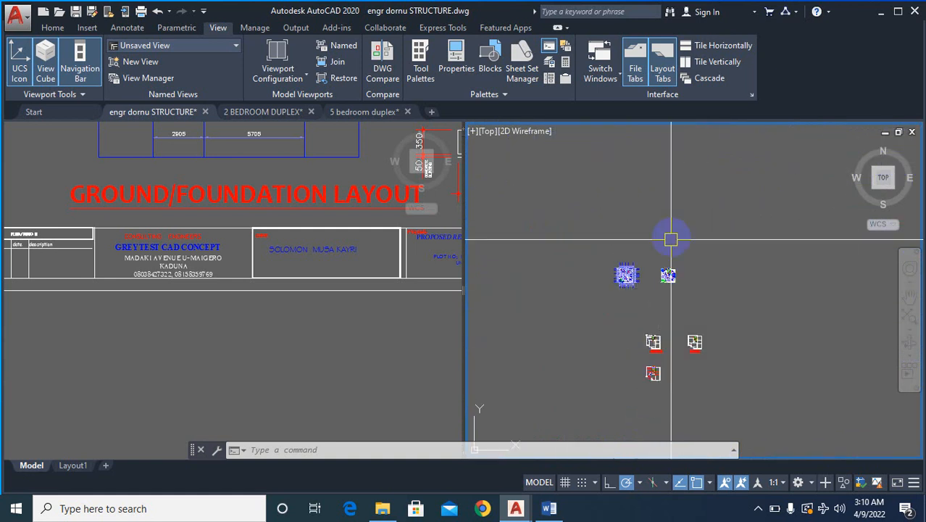
scroll(681, 276, "up", 8)
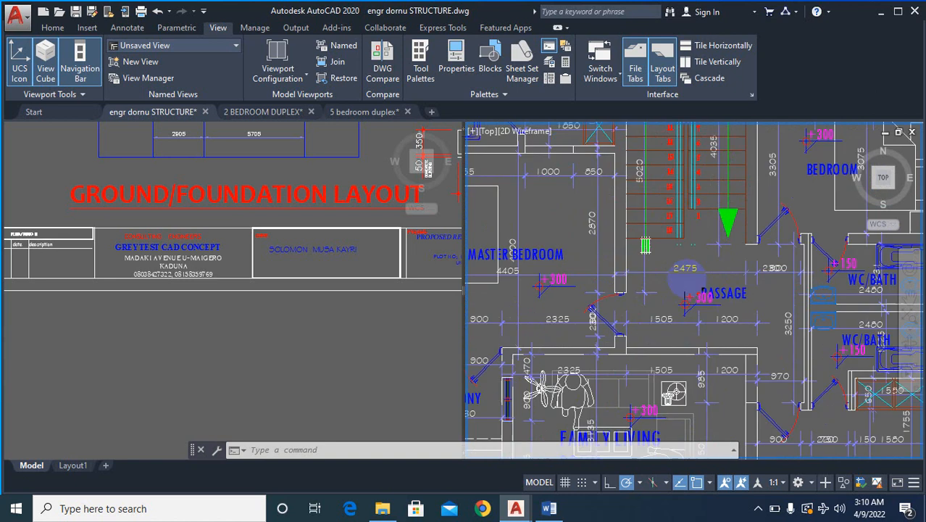
scroll(685, 282, "up", 3)
scroll(715, 303, "down", 10)
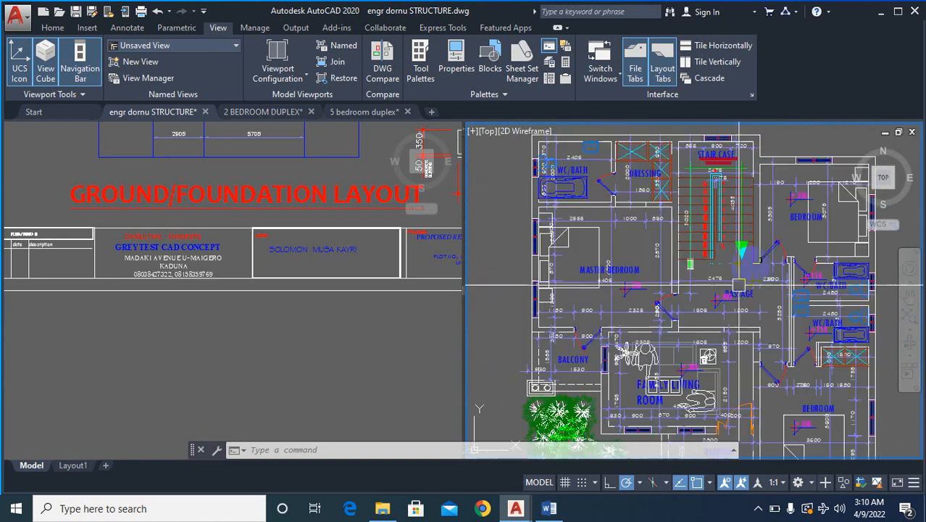
scroll(754, 390, "down", 2)
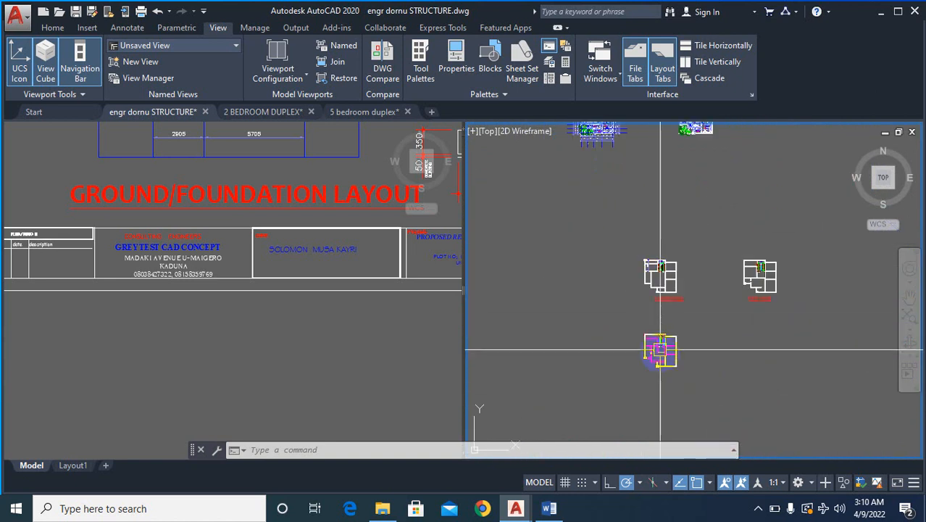
- Examine the white horizontal wall below the staircase and its surrounding walls in the overlaid plan
scroll(656, 351, "up", 10)
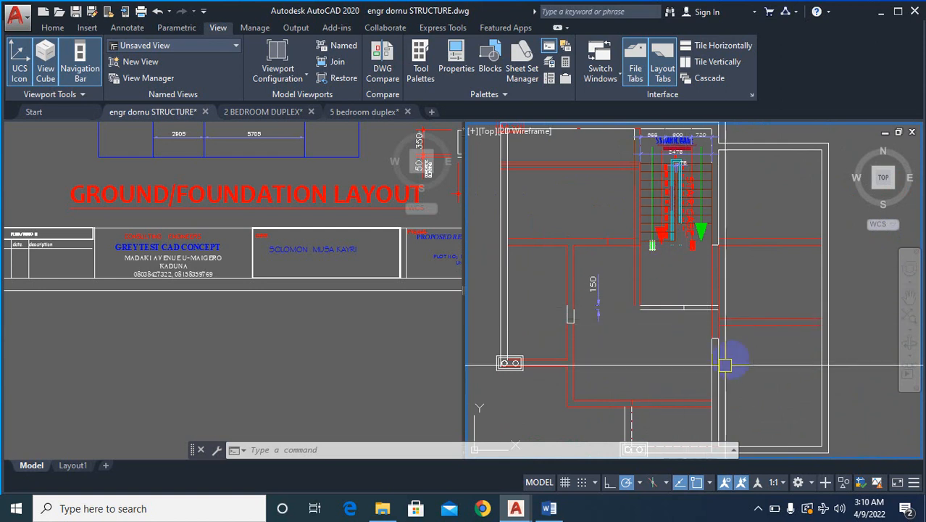
scroll(687, 335, "down", 2)
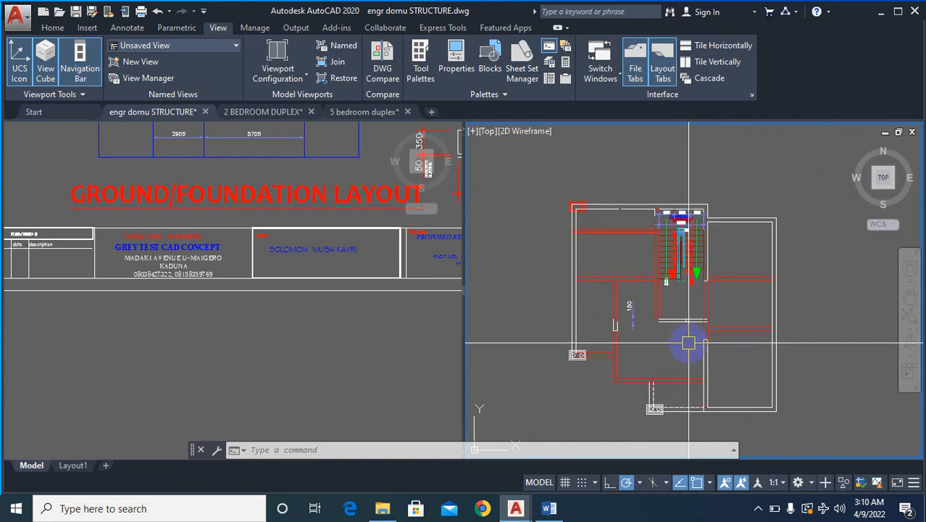
scroll(677, 333, "up", 4)
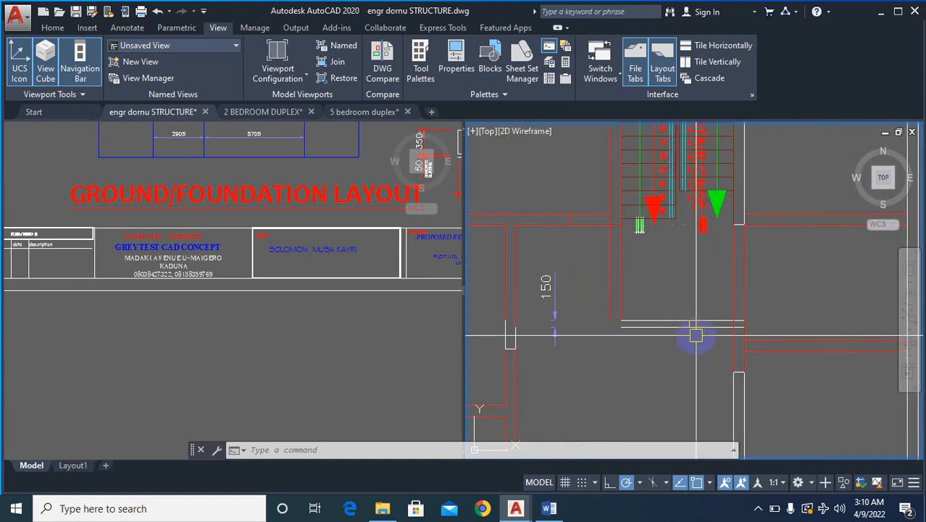
scroll(696, 336, "down", 5)
scroll(687, 341, "up", 3)
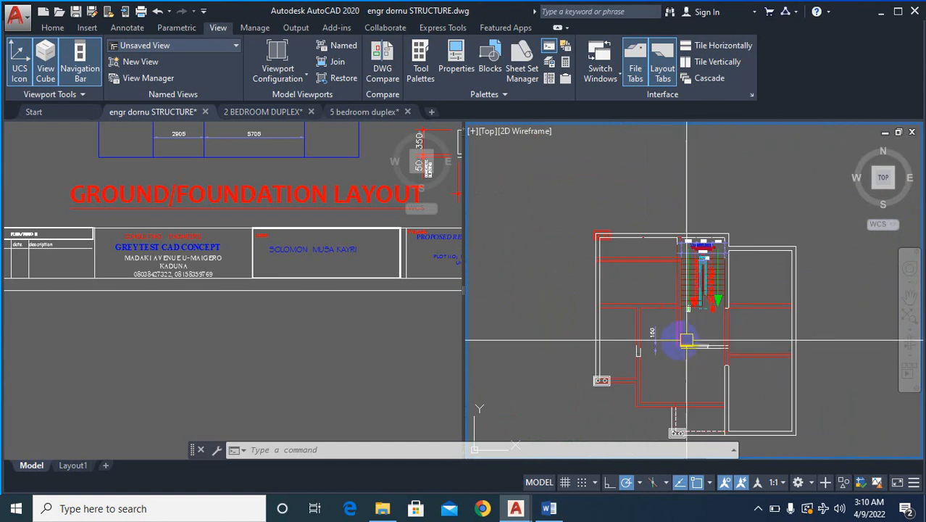
scroll(648, 319, "up", 3)
scroll(681, 377, "down", 5)
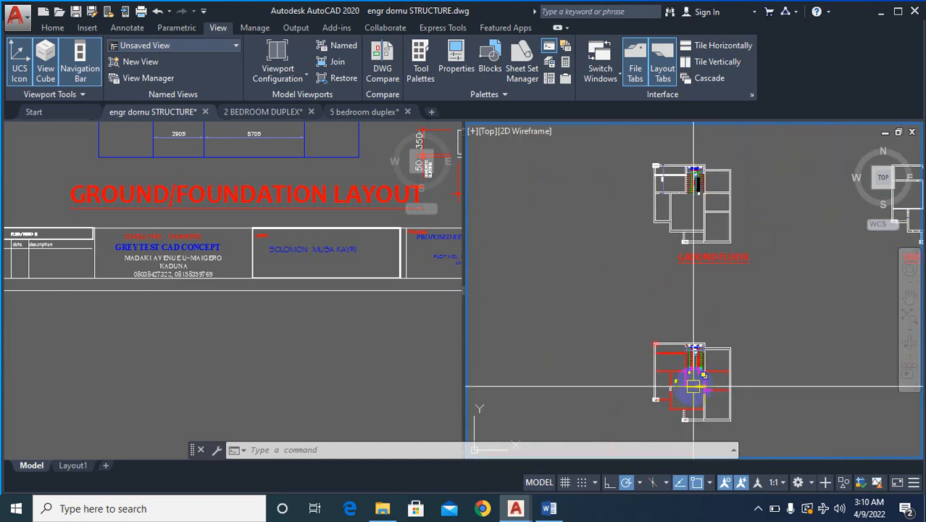
- Check the sitting room and dining walls in the detailed ground floor plan against the wall below the staircase in the overlaid plan
scroll(694, 386, "down", 4)
scroll(657, 224, "up", 3)
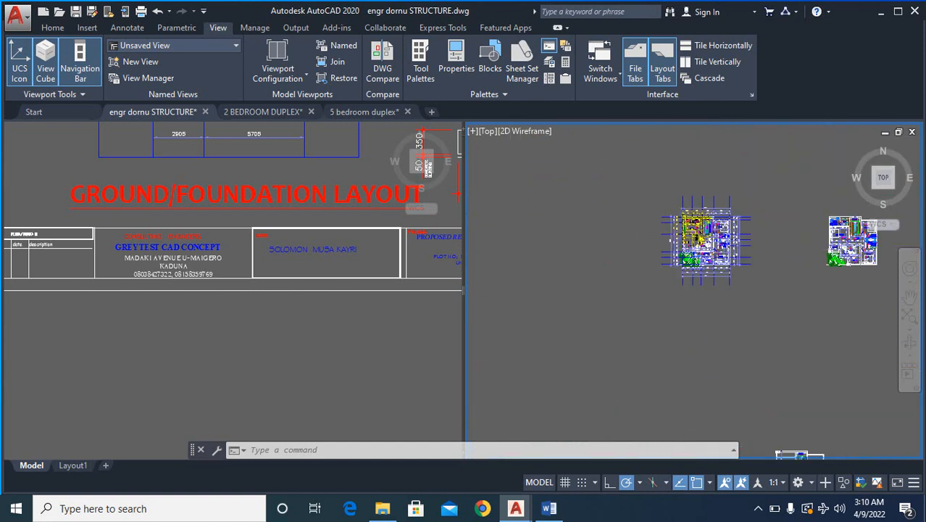
scroll(695, 232, "up", 4)
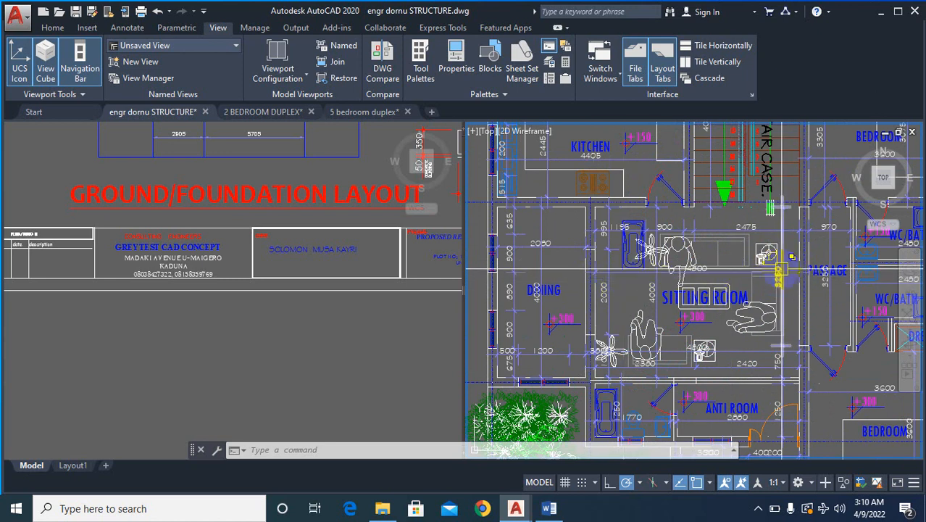
mouse_move(781, 277)
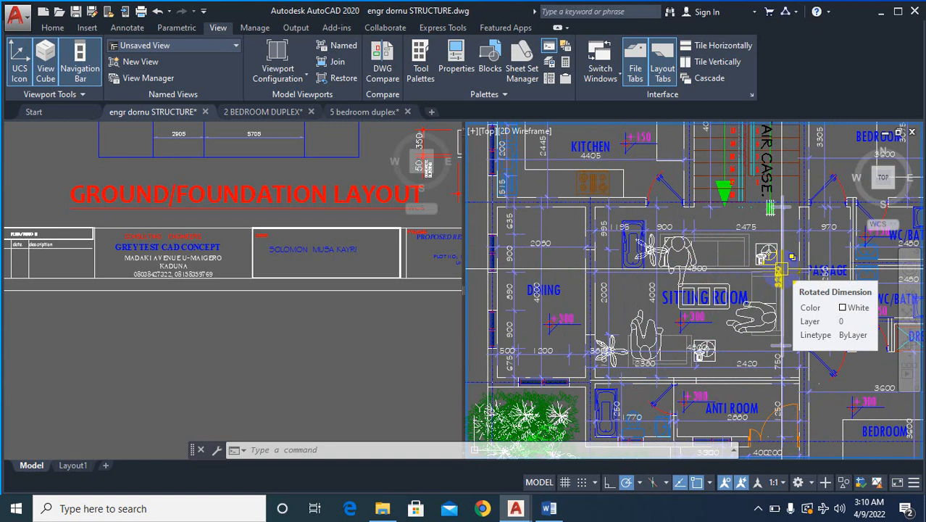
scroll(685, 318, "down", 8)
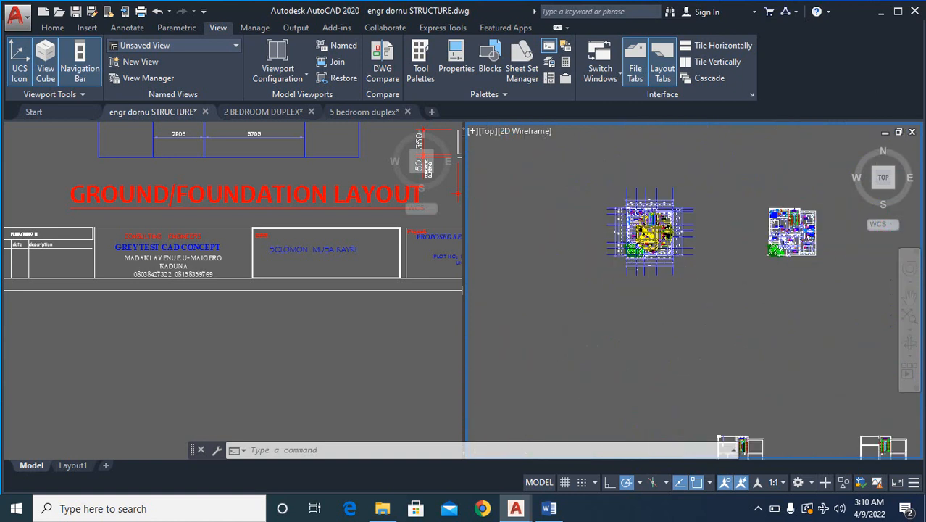
scroll(686, 317, "up", 3)
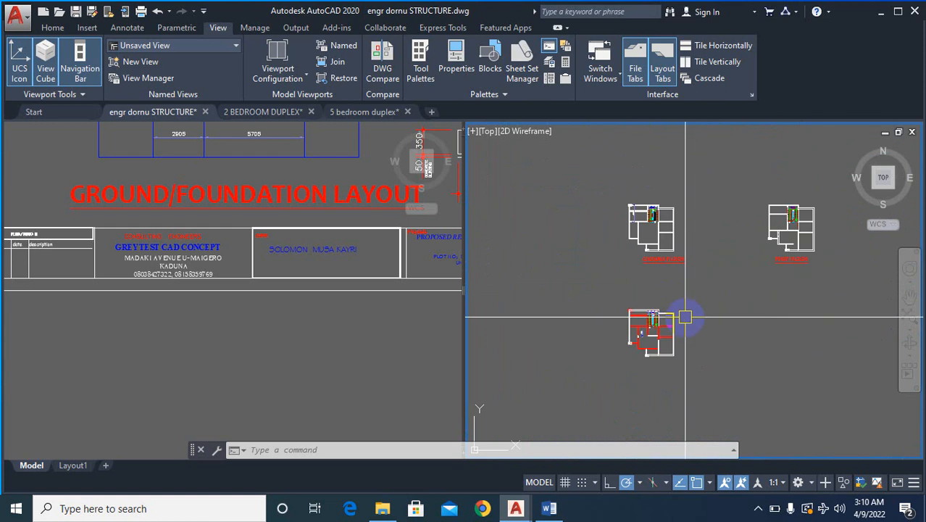
scroll(685, 318, "up", 4)
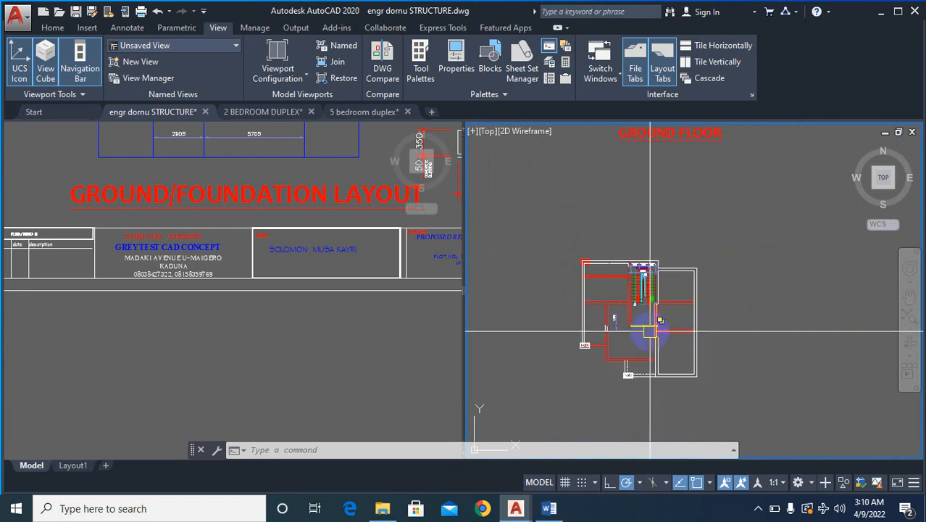
scroll(647, 332, "up", 5)
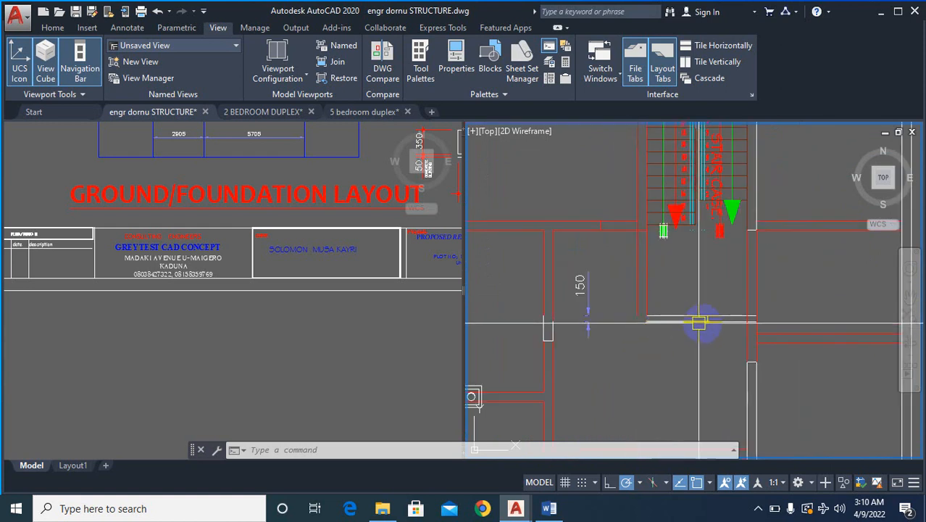
scroll(721, 334, "down", 6)
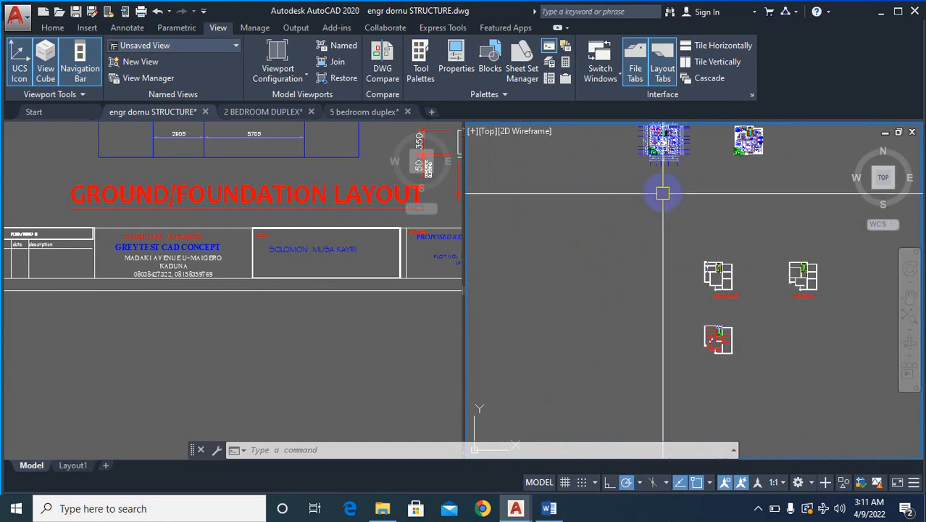
scroll(656, 134, "up", 4)
scroll(655, 133, "up", 12)
scroll(625, 218, "down", 4)
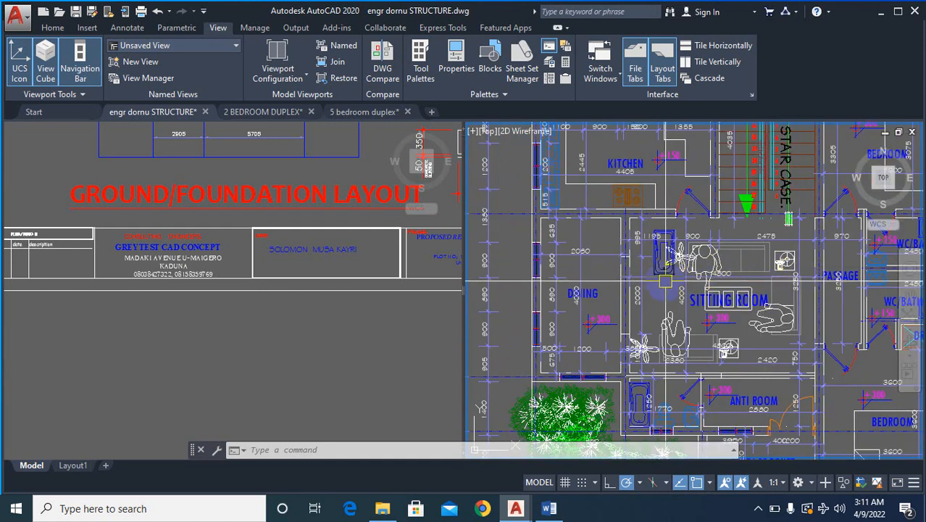
scroll(635, 279, "down", 10)
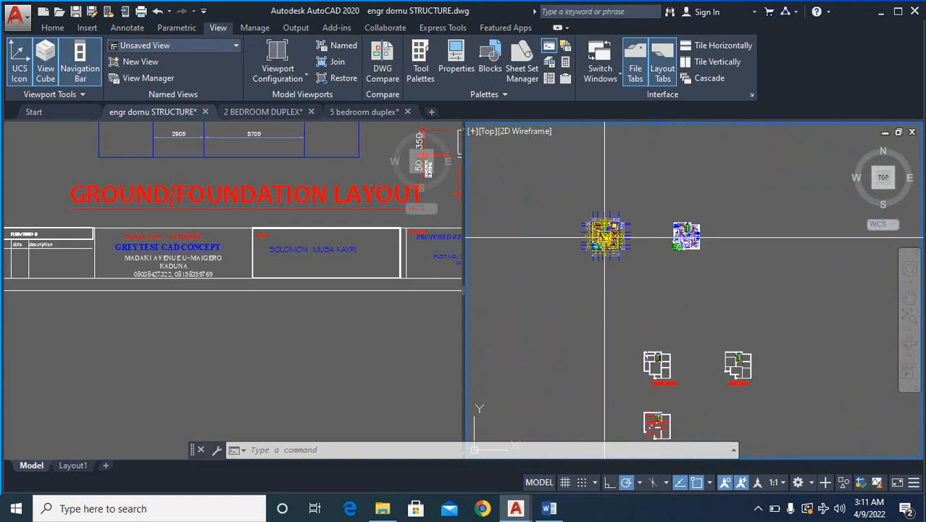
- Erase the 150 dimension and the short white wall stub on the red vertical wall left of the staircase in the overlaid plan
scroll(673, 311, "up", 3)
scroll(676, 311, "up", 6)
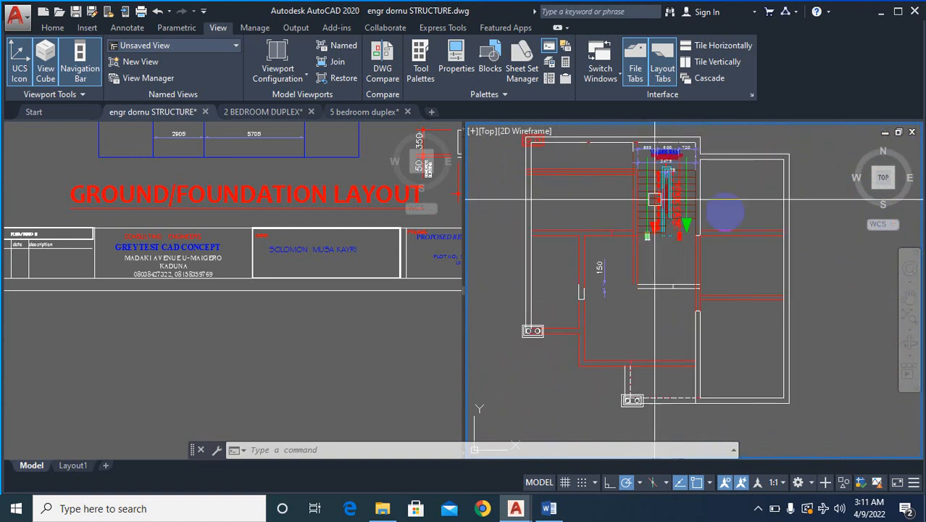
scroll(677, 312, "up", 3)
scroll(679, 312, "down", 4)
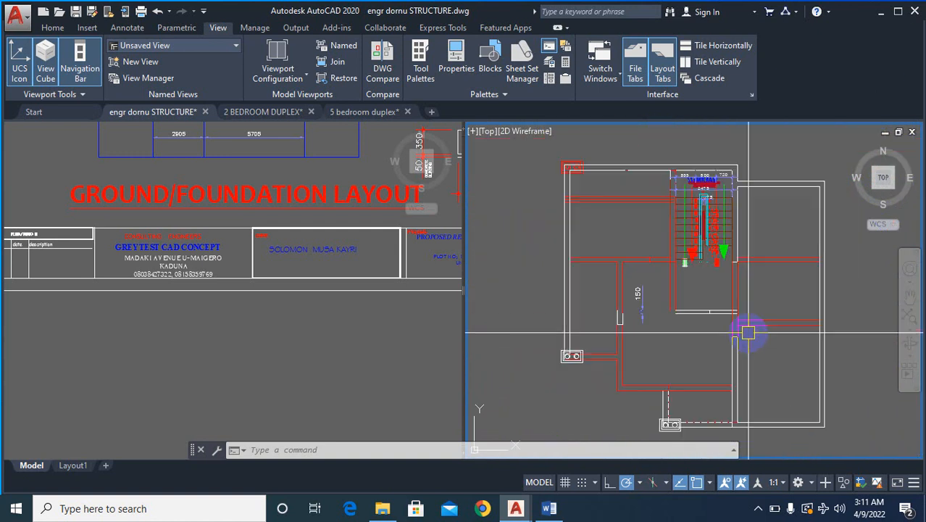
scroll(664, 328, "up", 2)
type("e")
key("Return")
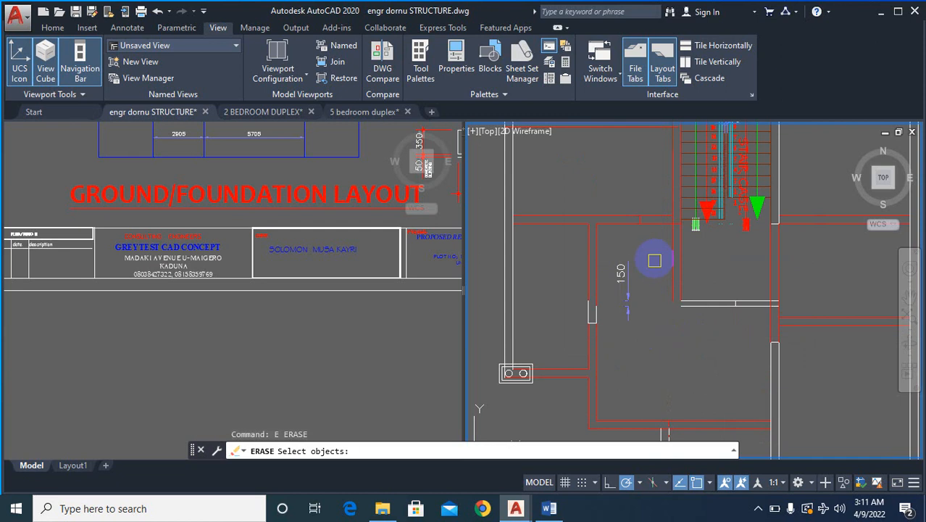
left_click(623, 334)
key("Return")
key("Return")
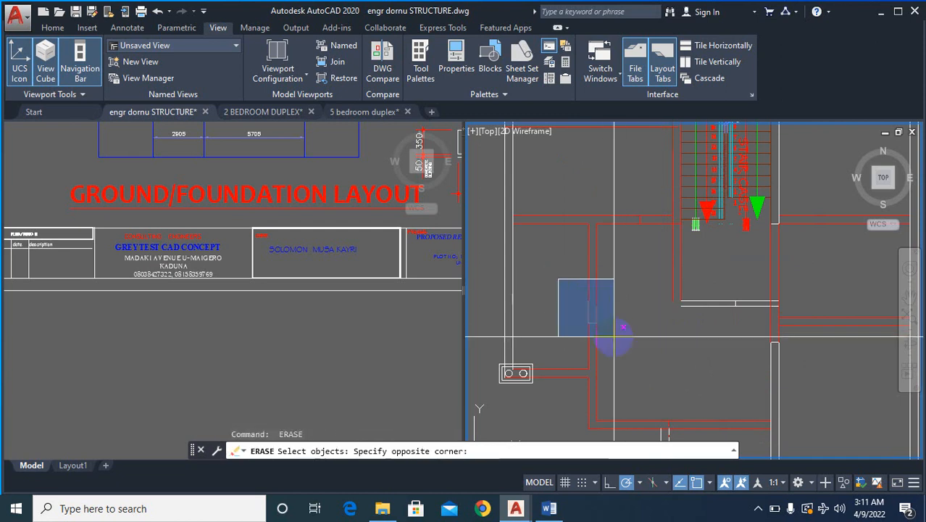
left_click(623, 333)
- Extend both white lines of the horizontal wall below the staircase to the right-hand line of the red vertical wall on their left
scroll(683, 330, "up", 2)
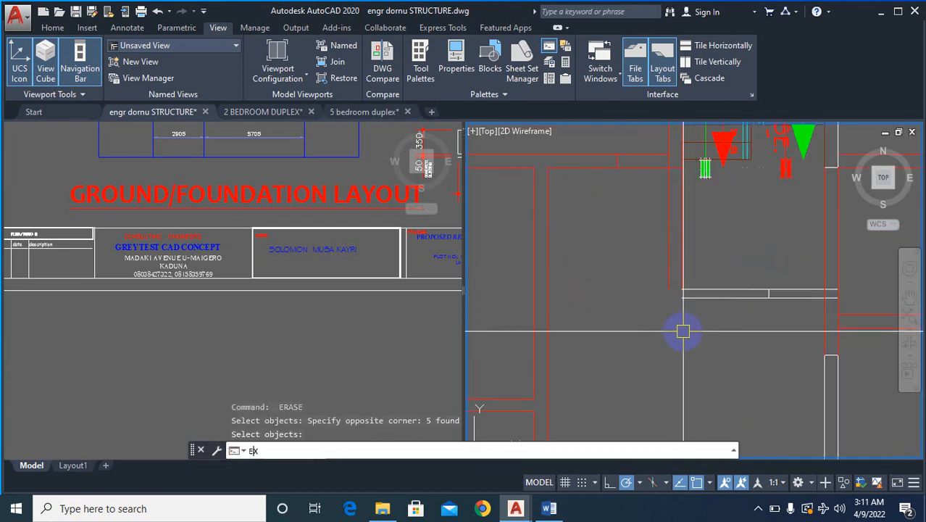
key("Return")
left_click(551, 290)
key("Return")
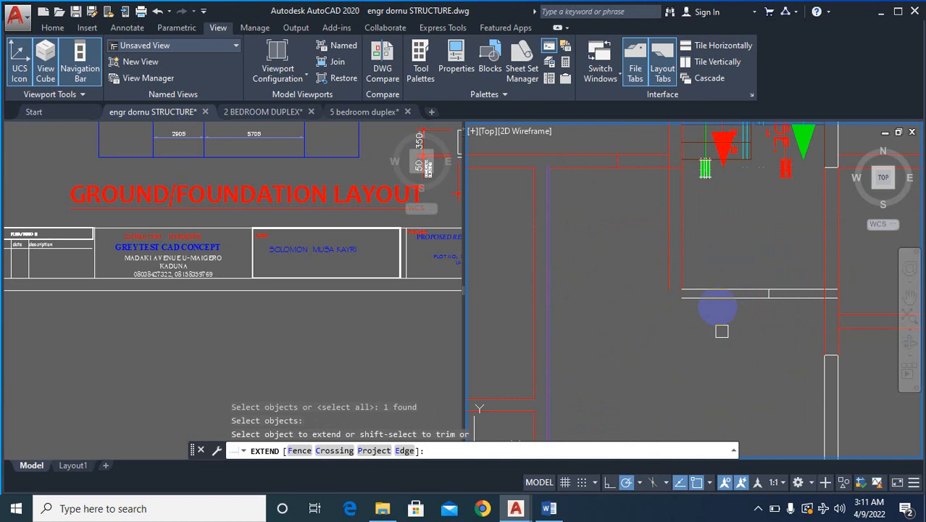
left_click(730, 244)
left_click(669, 366)
left_click(733, 268)
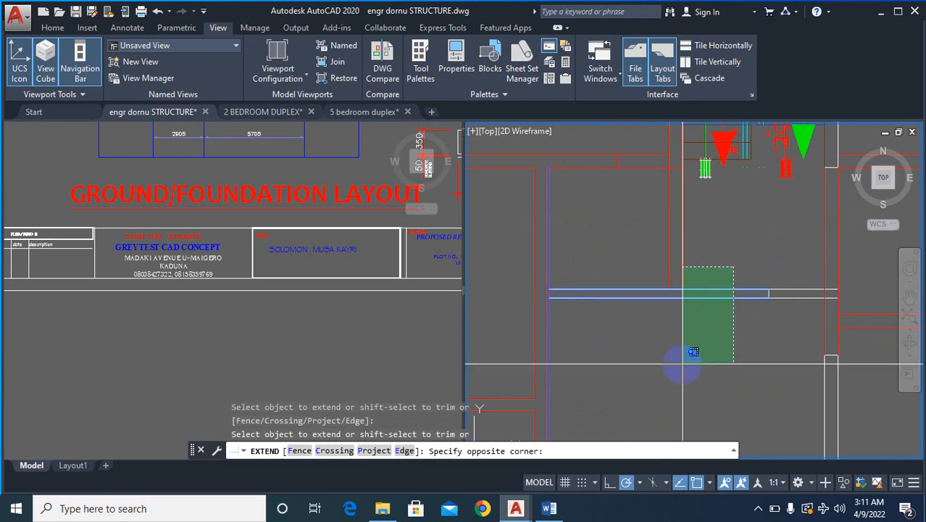
left_click(682, 362)
key("Escape")
- Erase the short vertical line crossing the white horizontal wall below the staircase
scroll(674, 341, "up", 4)
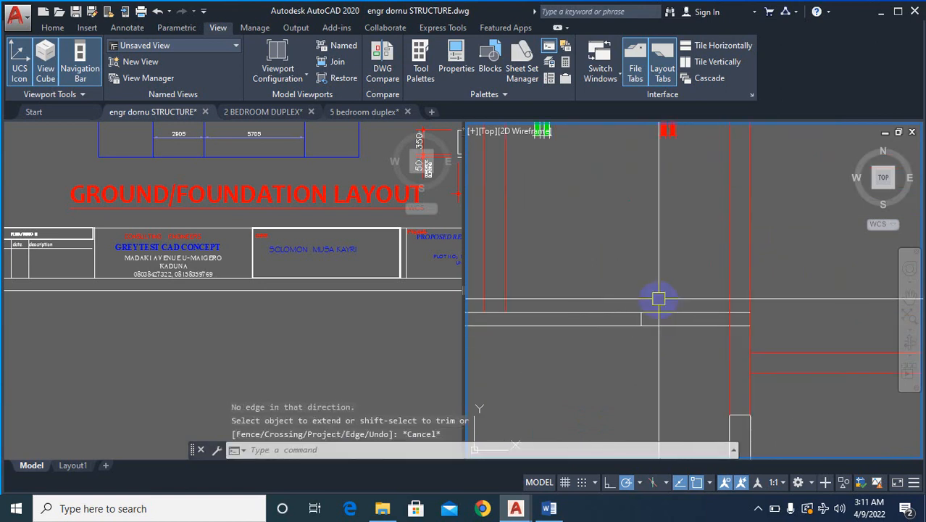
type("e")
key("Return")
left_click(695, 356)
- Compare the overlaid plan's walls around the staircase with the simplified ground floor plan
scroll(667, 342, "down", 5)
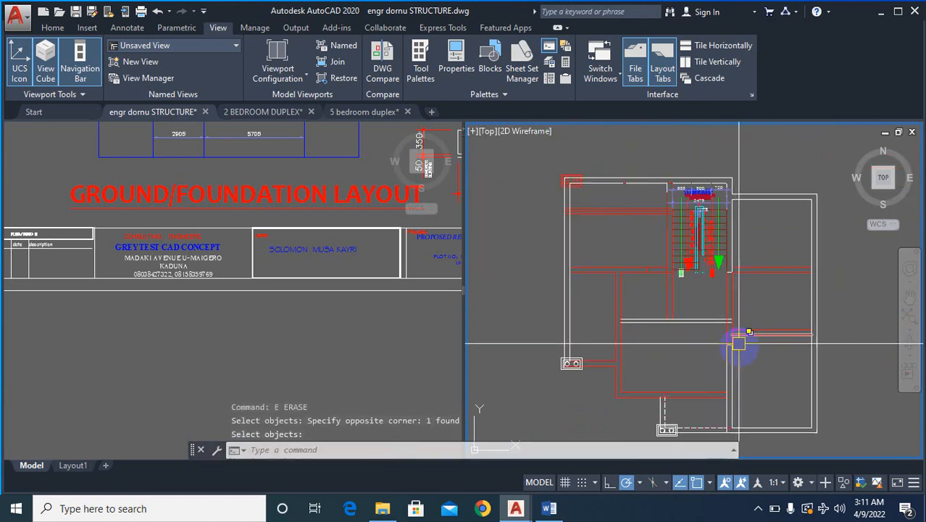
scroll(660, 265, "up", 6)
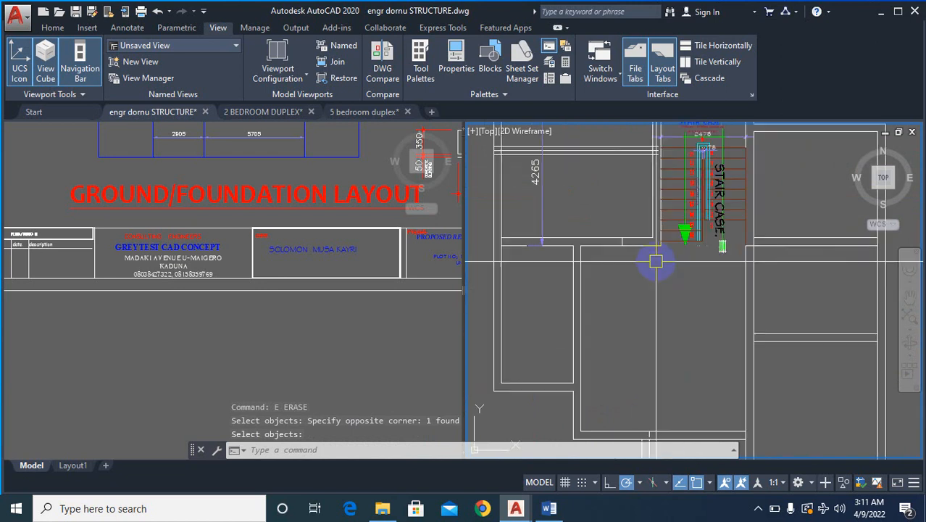
scroll(655, 266, "down", 7)
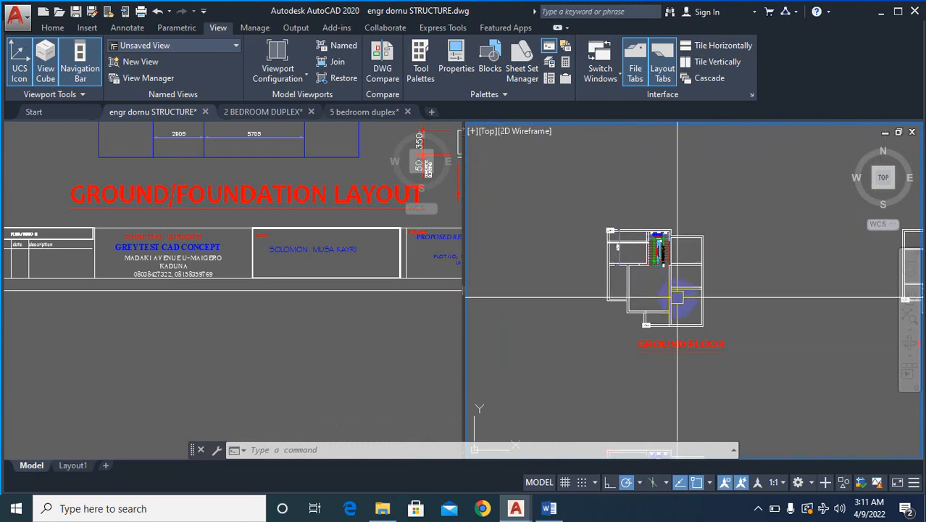
scroll(635, 291, "up", 2)
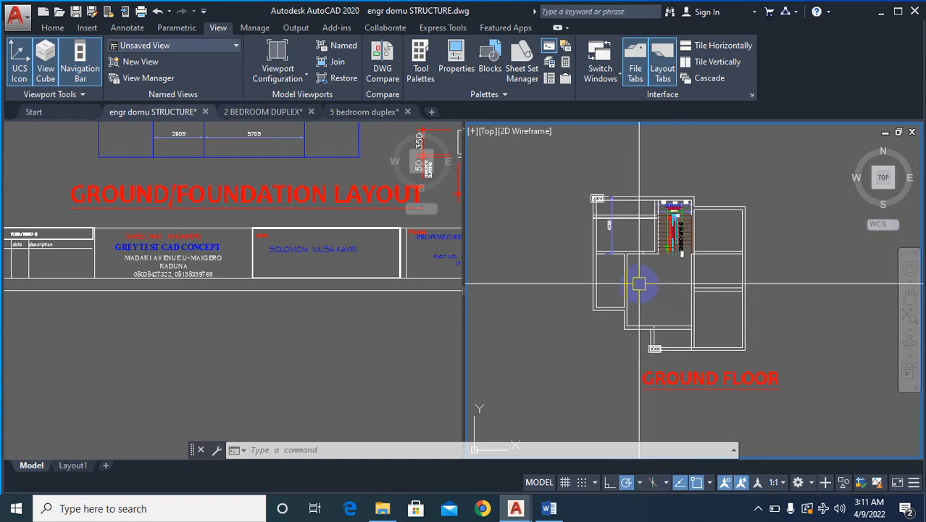
scroll(638, 284, "down", 4)
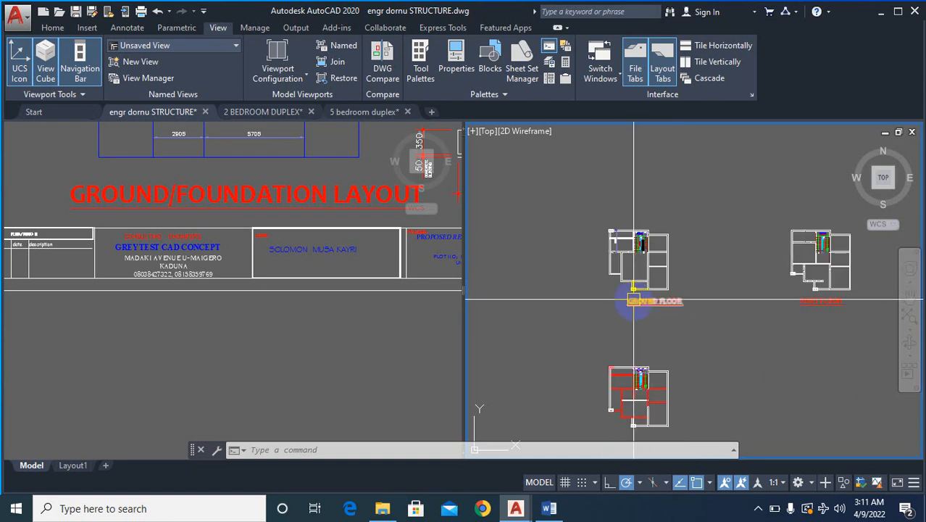
scroll(634, 299, "up", 6)
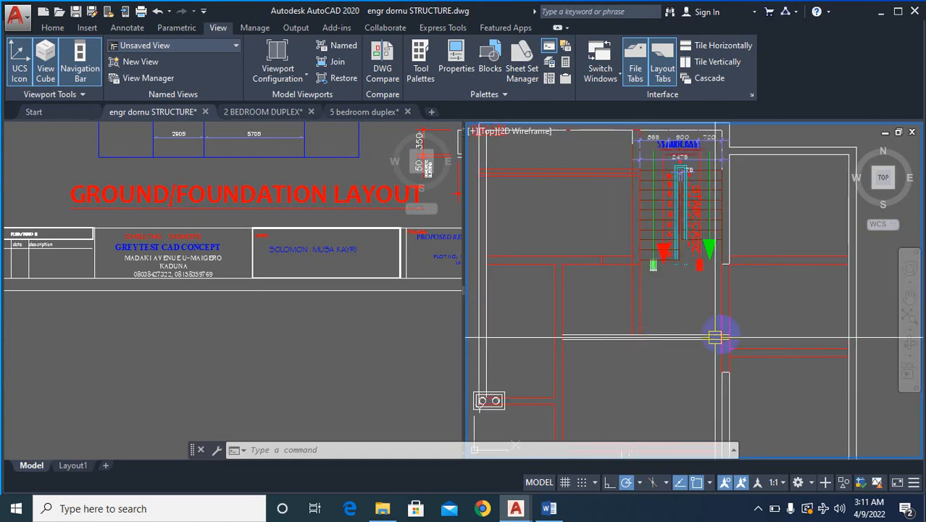
scroll(716, 337, "up", 2)
type("o")
key("Return")
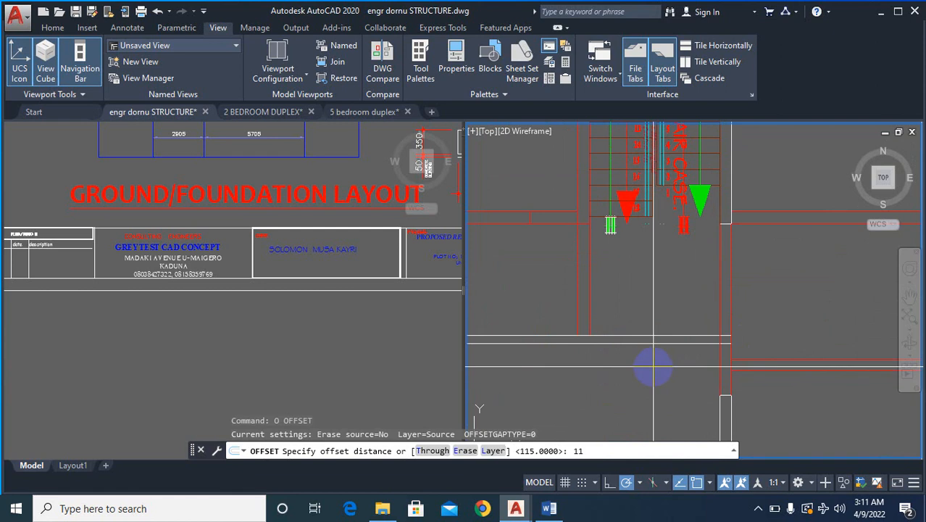
type("115")
key("Return")
scroll(653, 337, "up", 2)
left_click(653, 324)
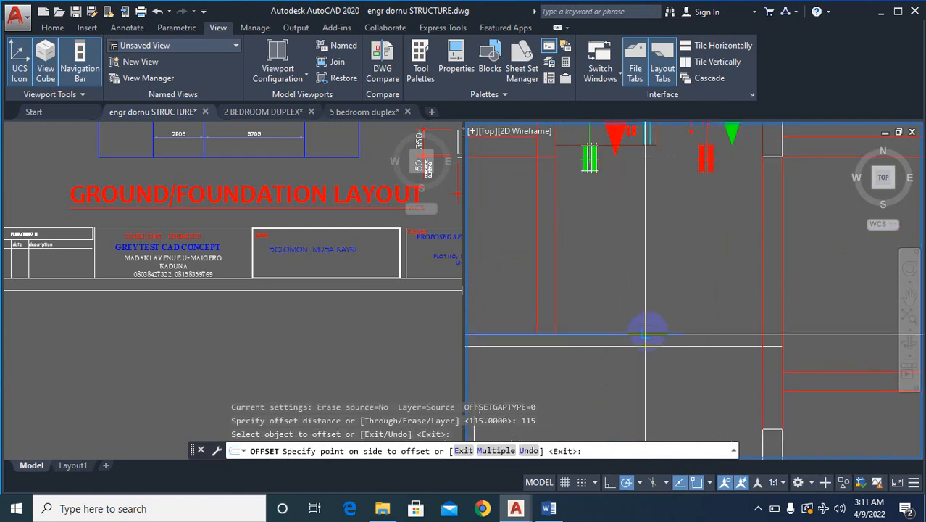
key("Escape")
- Offset the upper white line of the horizontal wall below the staircase 75 downward as a centre line
type("o")
key("Return")
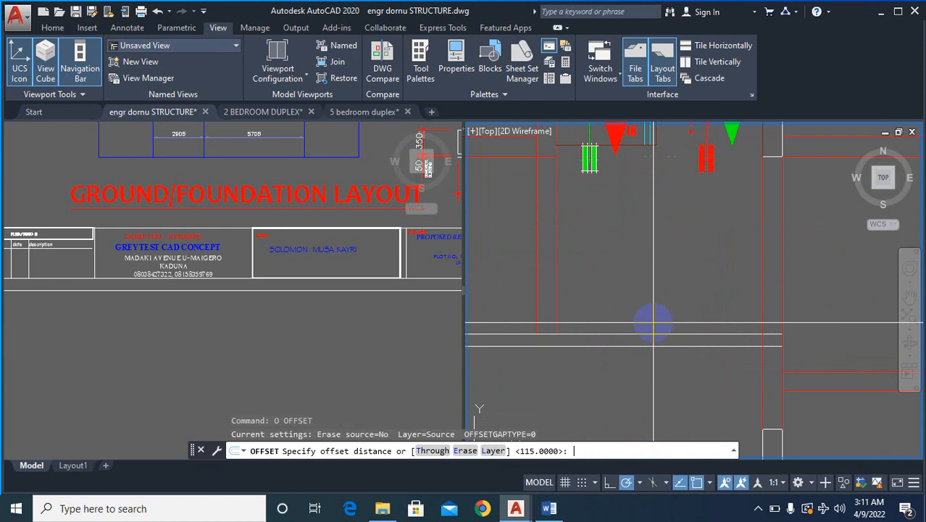
key("Return")
scroll(664, 340, "up", 2)
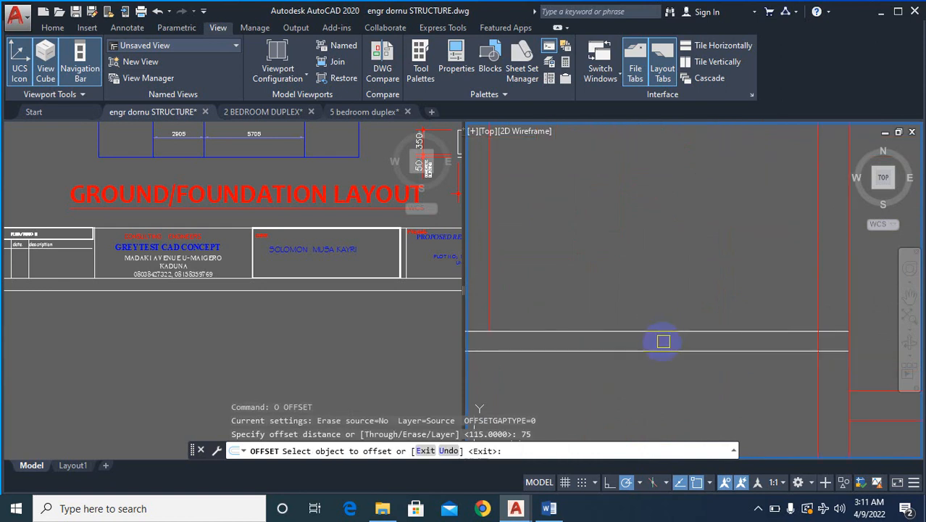
left_click(661, 331)
left_click(632, 395)
scroll(728, 355, "down", 3)
key("Escape")
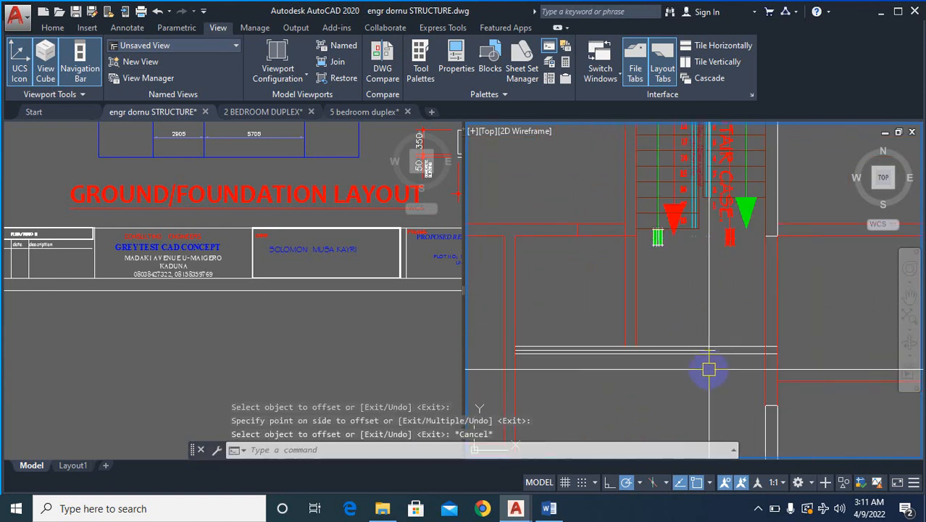
- Erase the original upper and lower white lines of the horizontal wall below the staircase, keeping only the centre line
scroll(711, 369, "up", 2)
type("e")
key("Return")
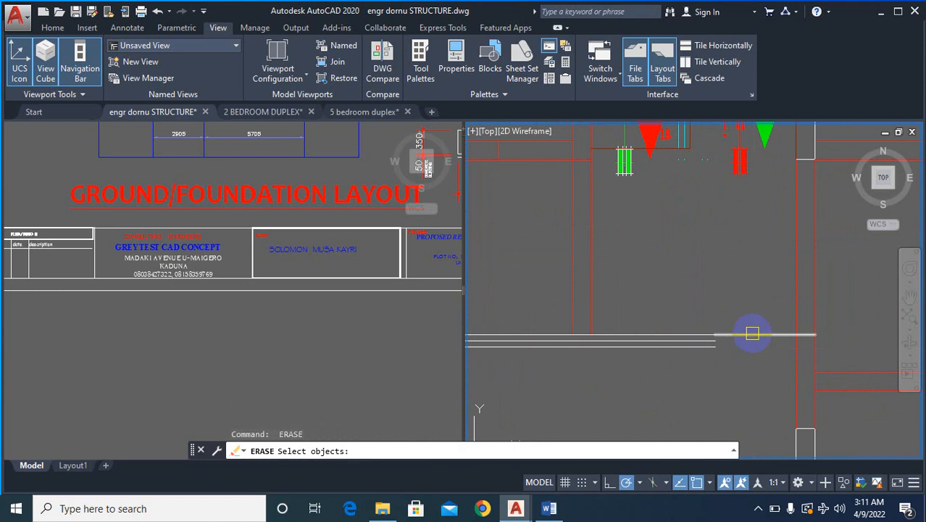
key("Return")
key("Return")
key("Return")
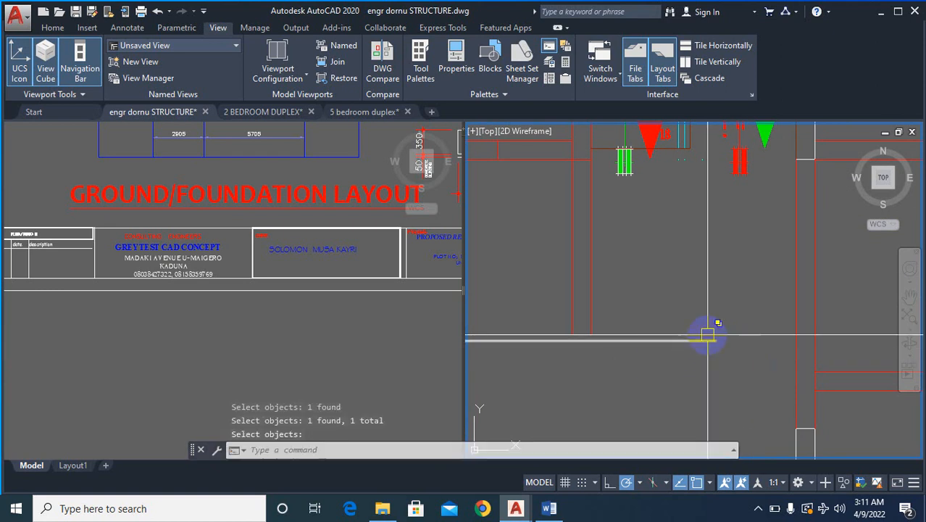
key("Return")
left_click(708, 333)
- Extend the white centre line below the staircase to the nearer line of the red vertical wall on its right
key("Return")
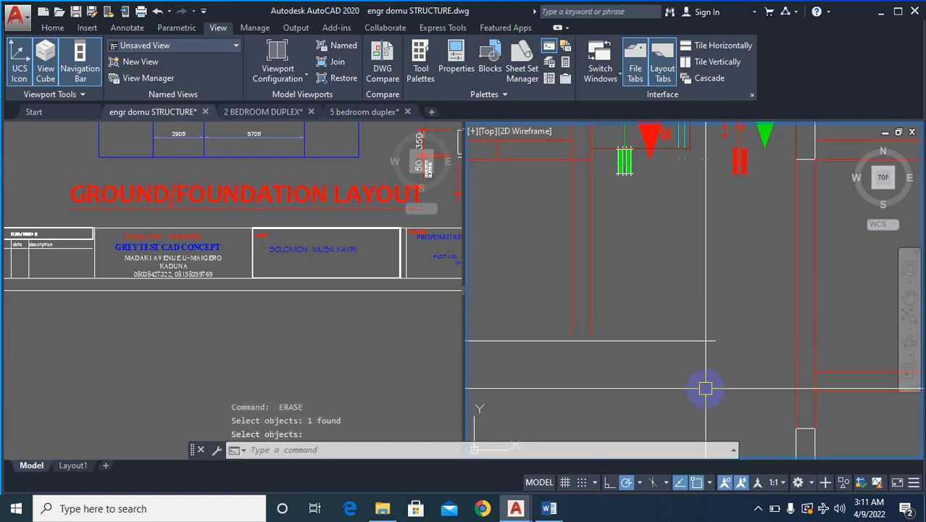
type("ex")
key("Return")
key("Return")
right_click(708, 386)
left_click(668, 326)
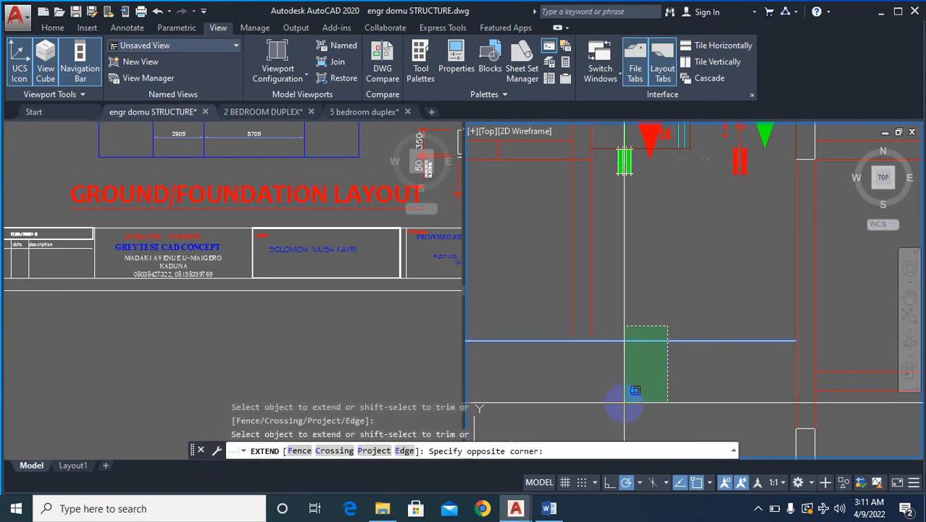
left_click(624, 402)
scroll(689, 382, "down", 2)
key("Escape")
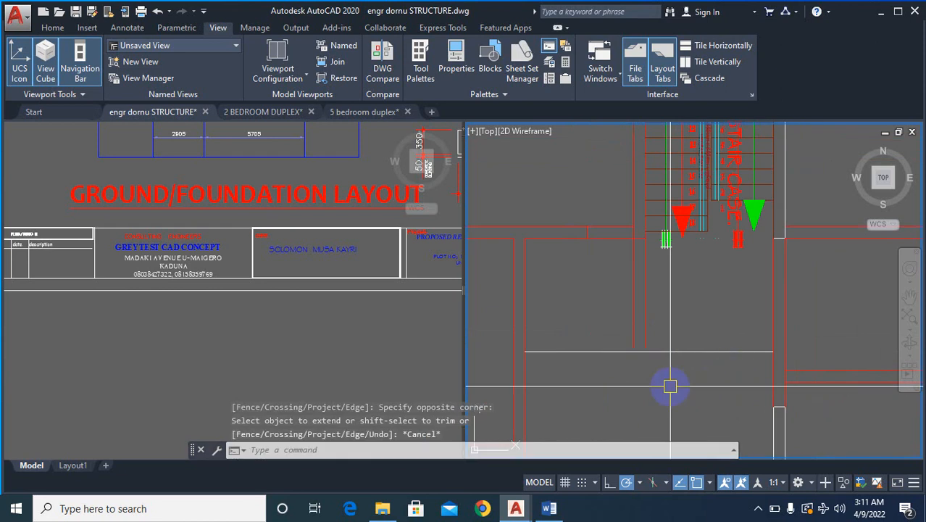
- Offset the white centre line below the staircase 115 to both sides to form the new wall faces
type("o")
key("Return")
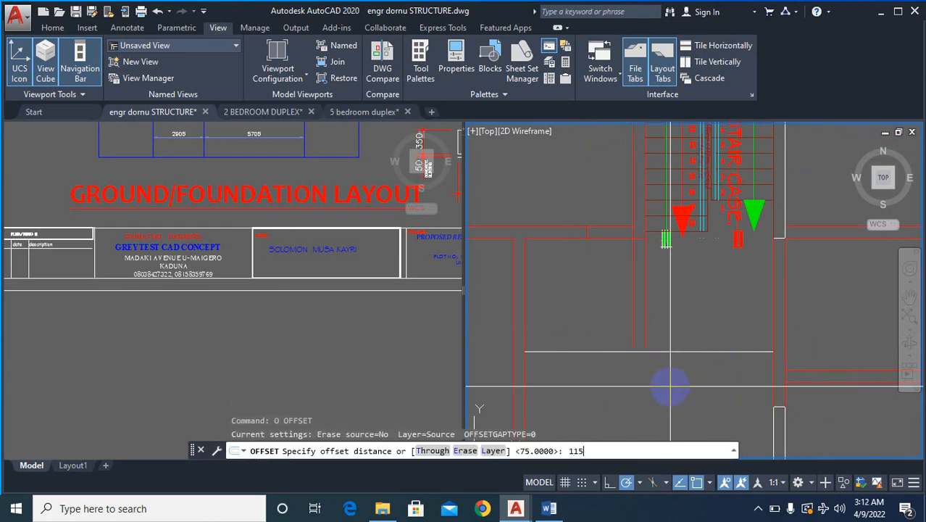
key("Return")
left_click(690, 351)
left_click(685, 343)
scroll(679, 354, "up", 3)
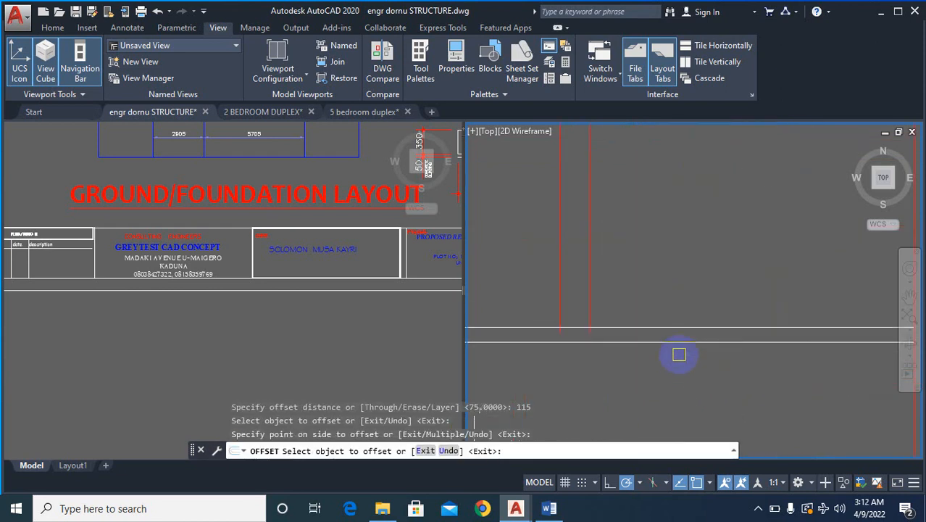
left_click(681, 342)
left_click(651, 365)
scroll(667, 373, "down", 3)
key("Escape")
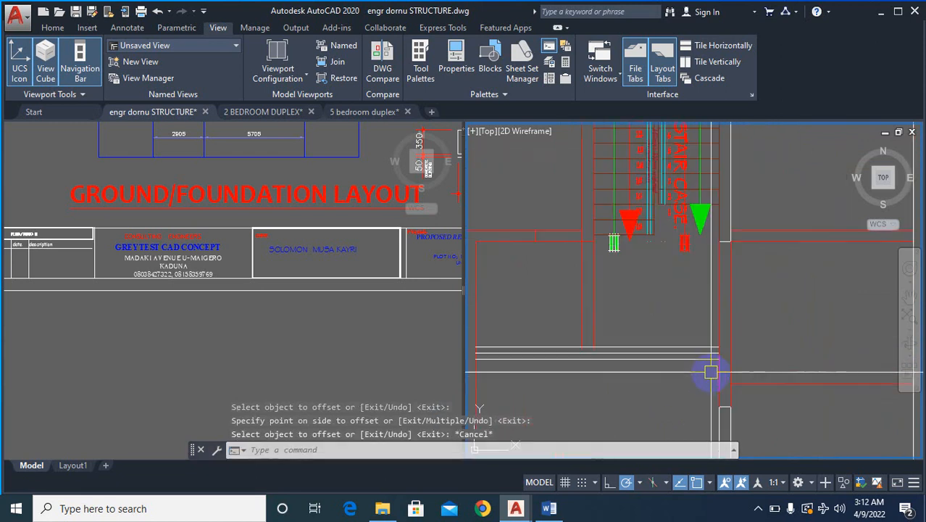
- Measure the vertical distance between the red horizontal walls above and below the new white wall with a temporary linear dimension
scroll(754, 366, "down", 2)
scroll(645, 239, "down", 2)
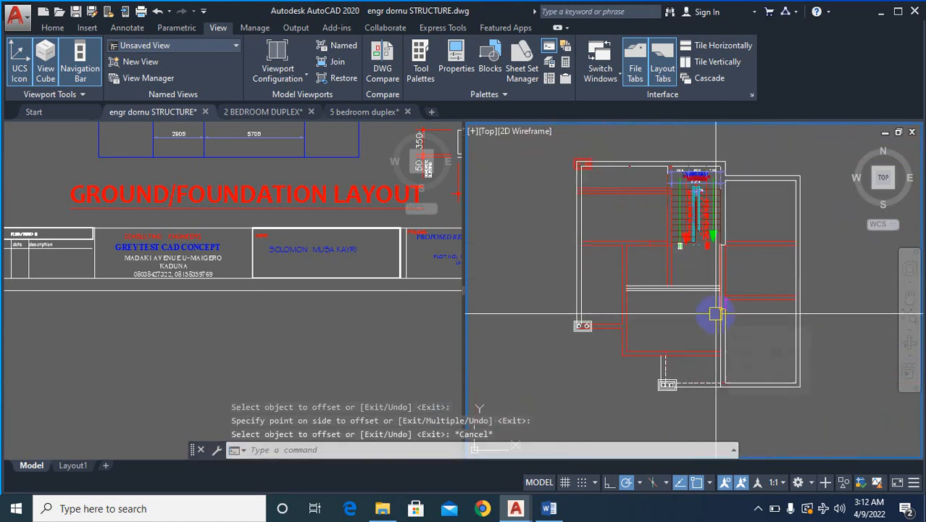
scroll(636, 306, "up", 2)
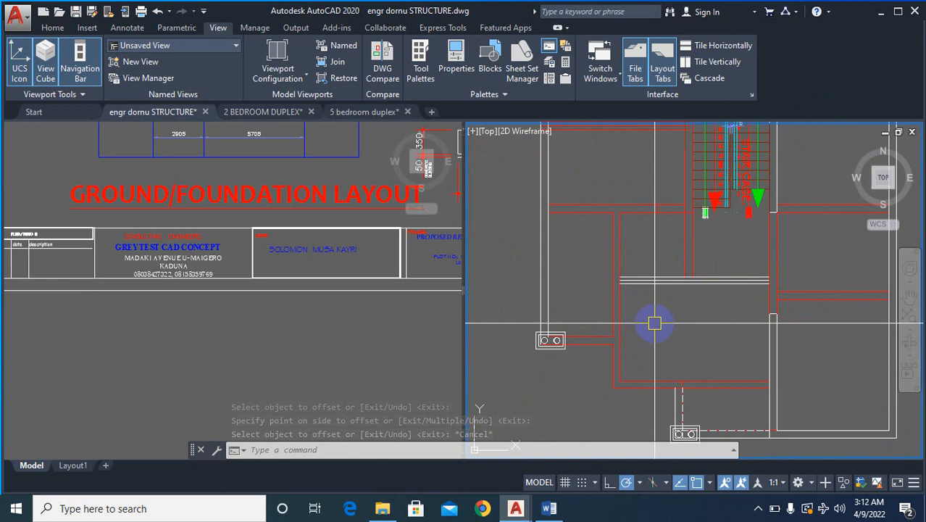
type("dl")
key("Escape")
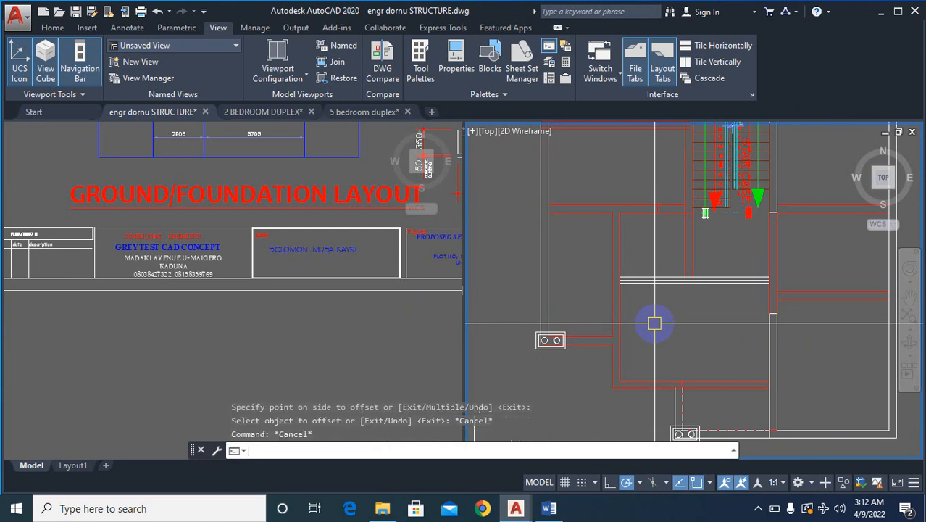
type("dli")
key("Return")
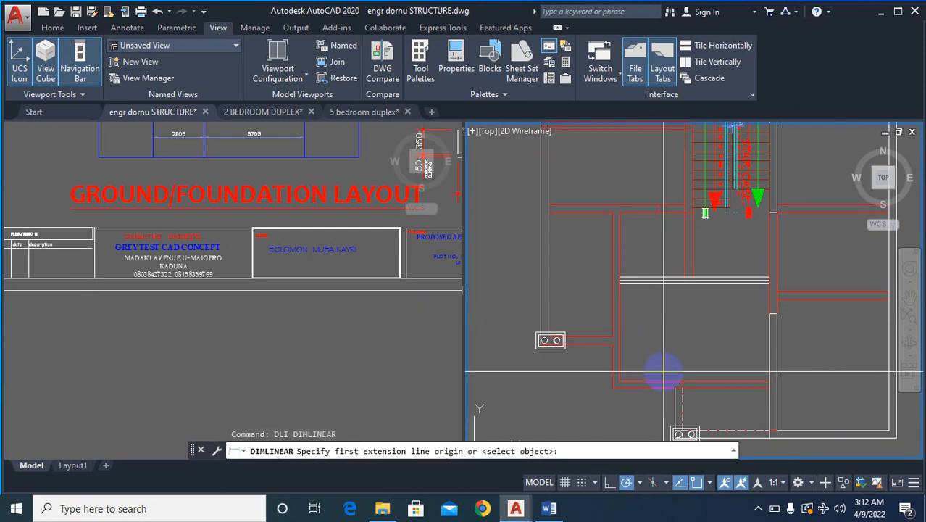
left_click(655, 380)
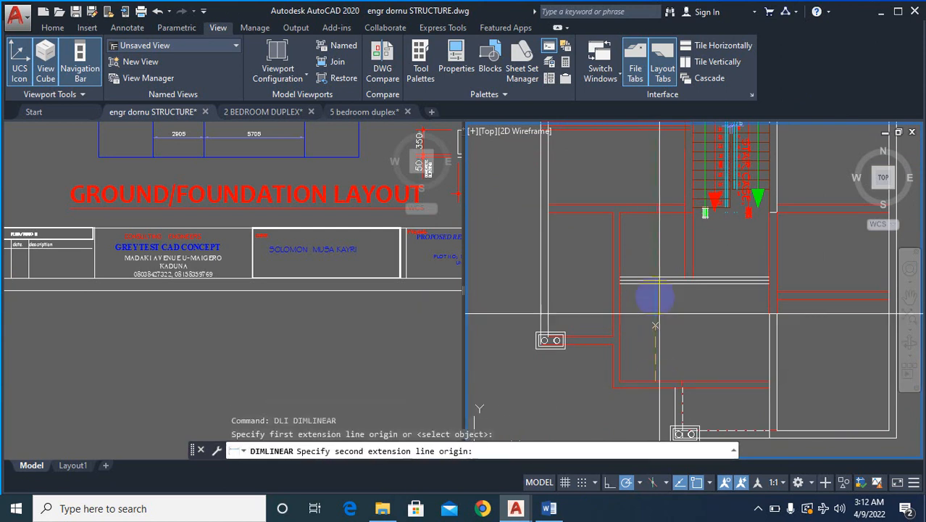
left_click(649, 214)
scroll(668, 242, "up", 2)
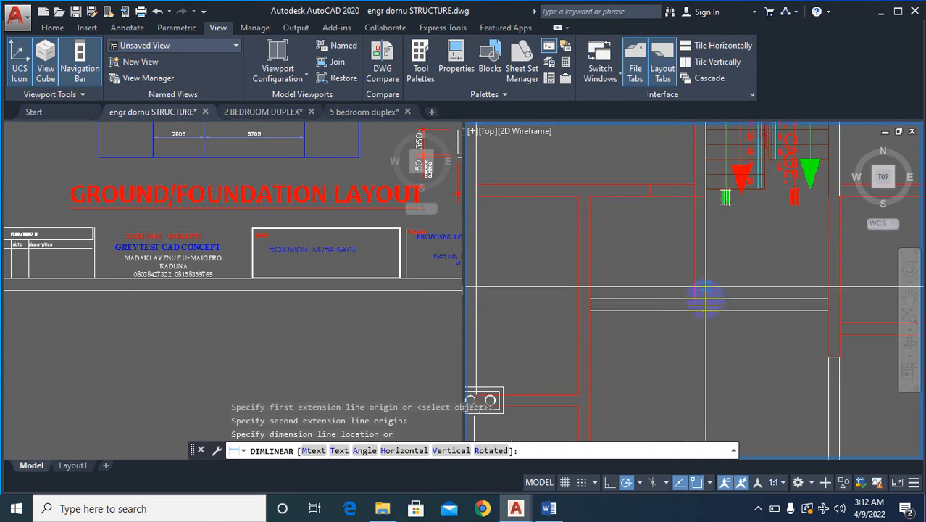
key("Escape")
- Measure the clear distance from the new white wall's lower face to the red horizontal wall beneath it
key("Return")
scroll(675, 325, "up", 4)
left_click(655, 289)
scroll(645, 276, "down", 5)
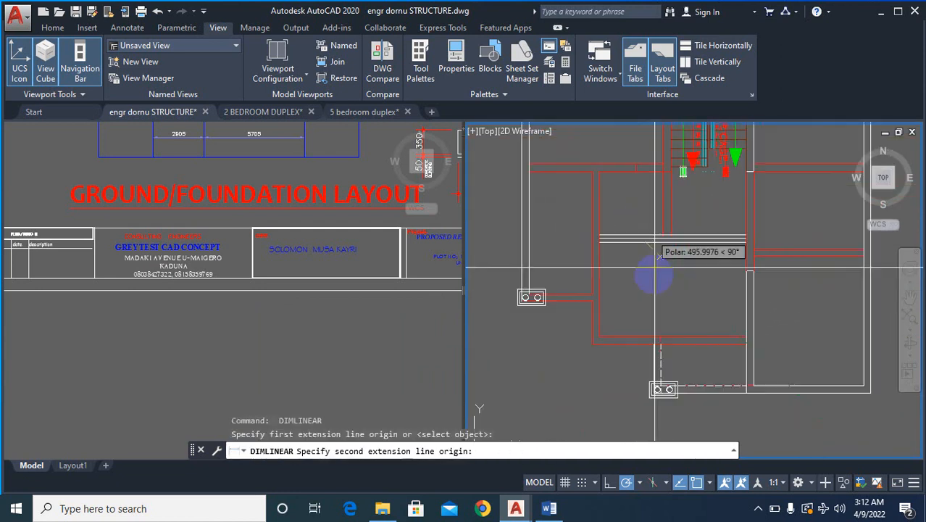
left_click(645, 340)
scroll(650, 297, "up", 2)
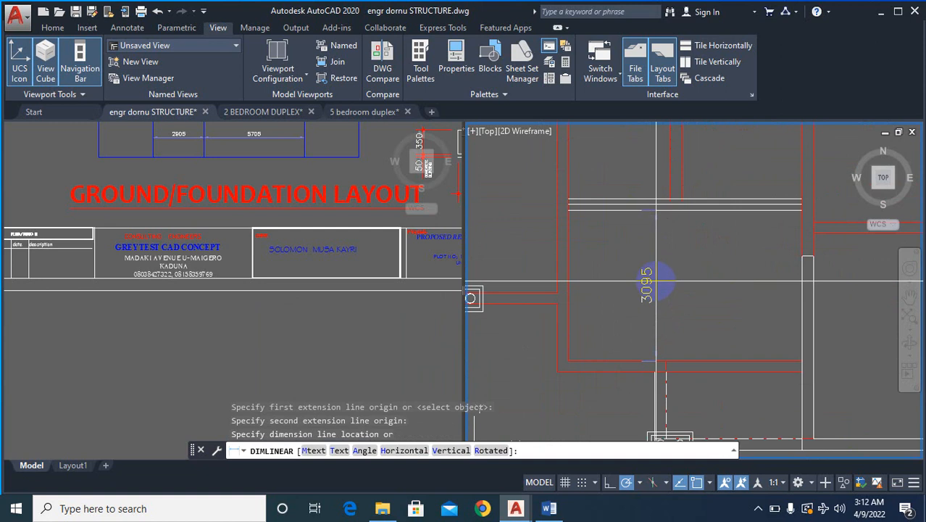
key("Escape")
scroll(660, 280, "down", 2)
scroll(672, 208, "up", 2)
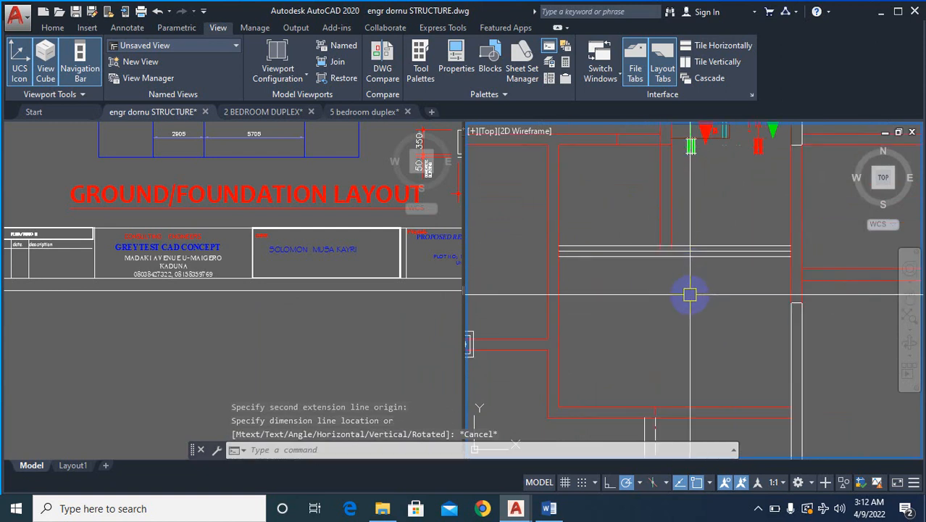
- Compare the overlaid plan's new wall with the sitting room and dining area of the furnished ground floor plan
scroll(690, 295, "down", 4)
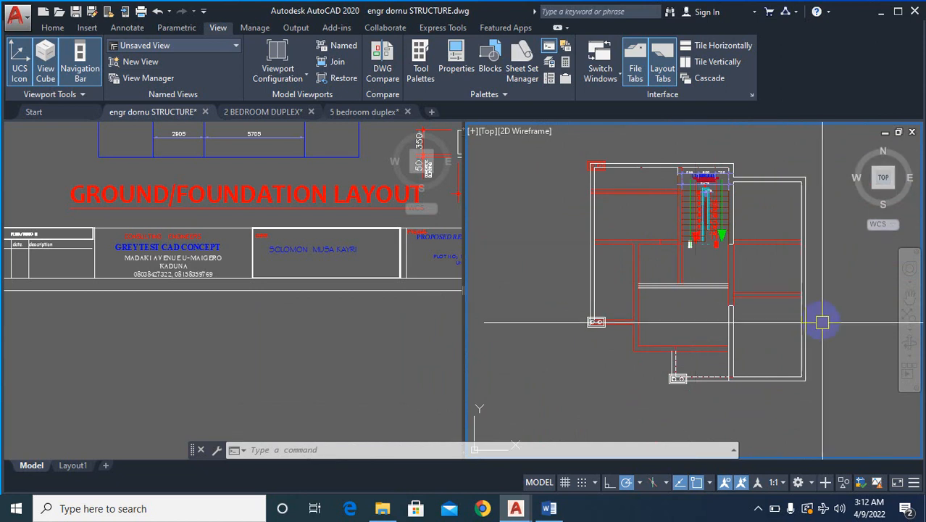
scroll(735, 308, "down", 8)
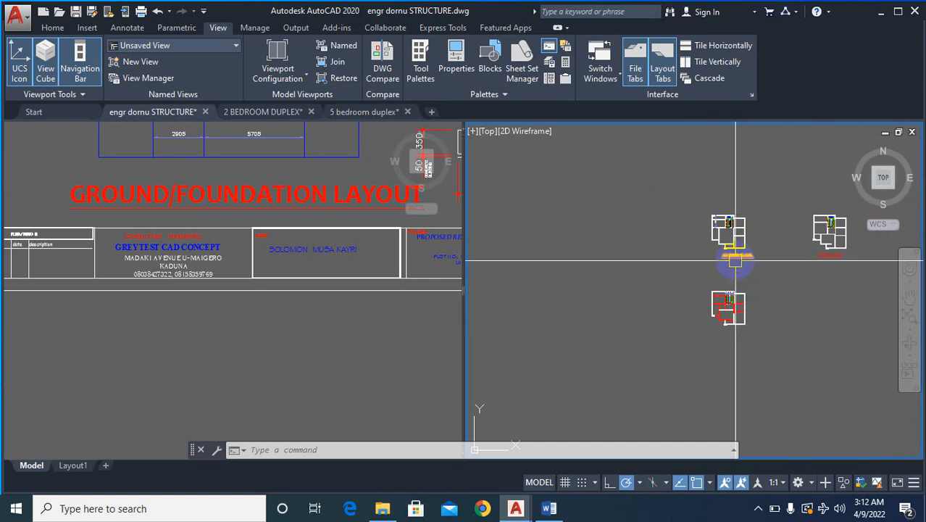
scroll(730, 291, "down", 5)
scroll(719, 233, "up", 8)
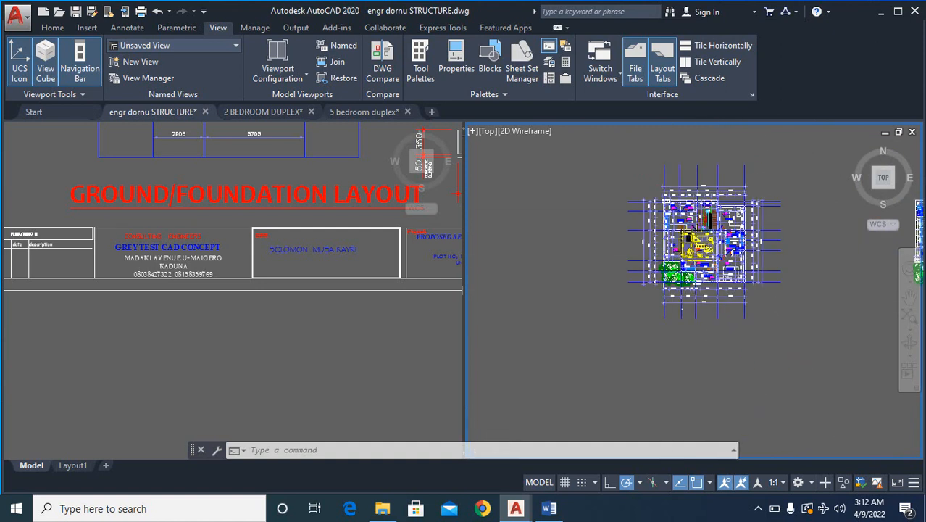
scroll(704, 230, "up", 7)
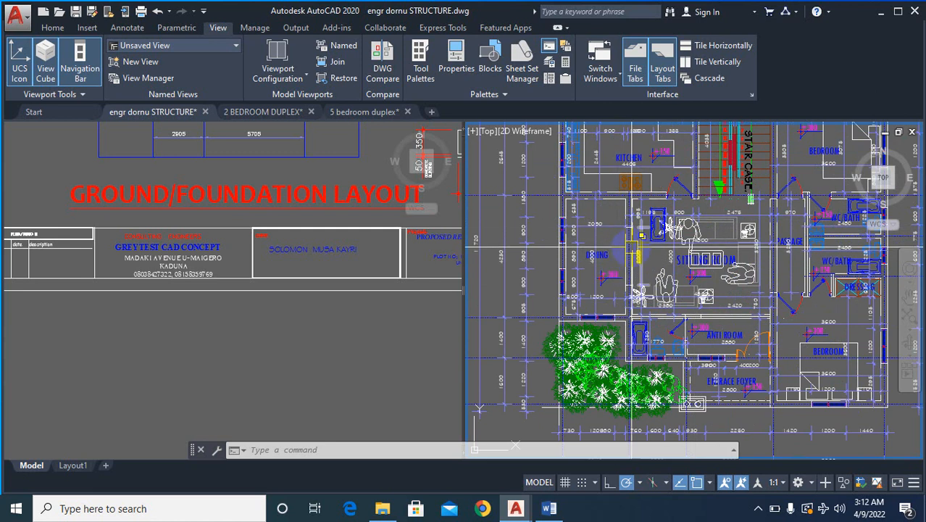
scroll(632, 247, "down", 8)
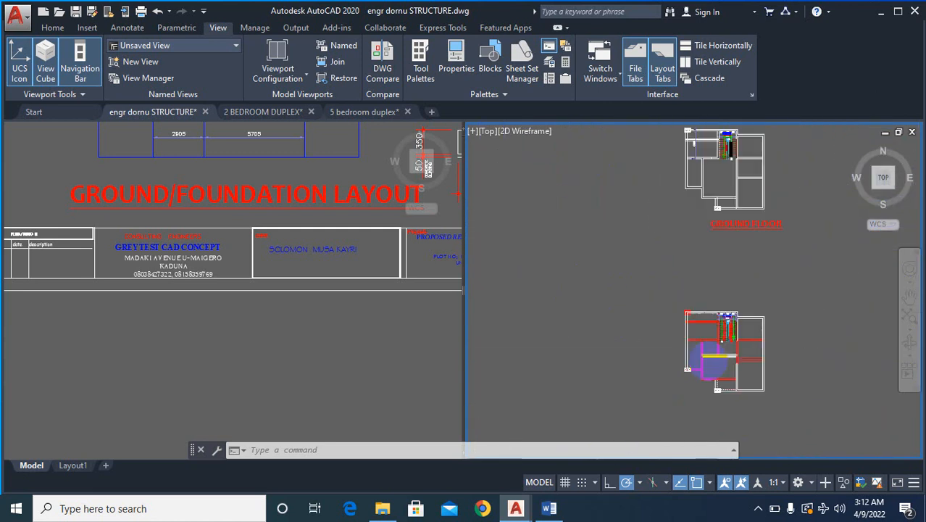
scroll(709, 359, "up", 2)
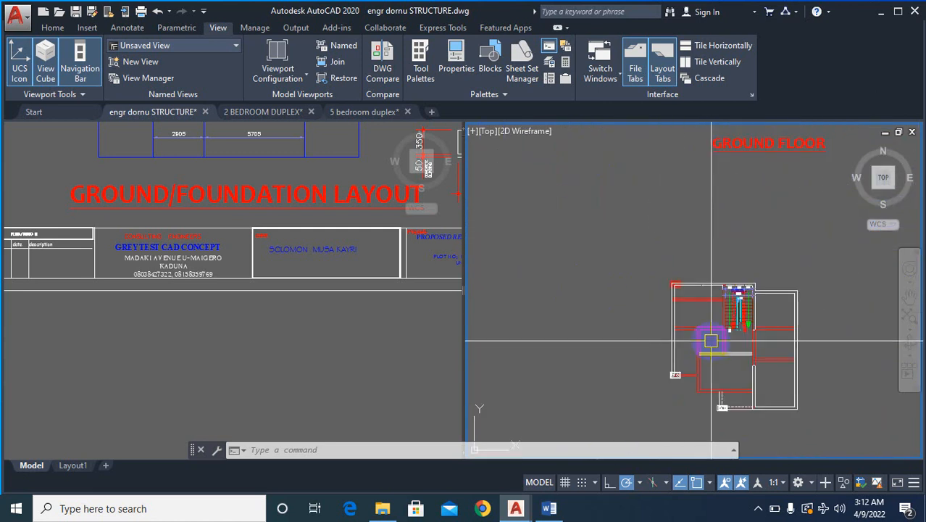
scroll(710, 340, "up", 5)
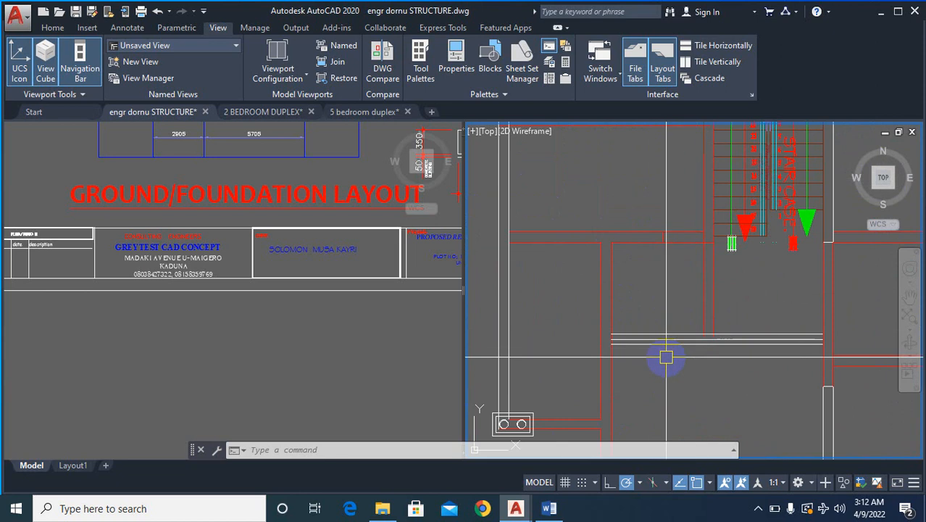
- Erase the centre line between the two white faces of the new wall below the staircase
type("e")
key("Return")
scroll(666, 349, "up", 3)
left_click(689, 317)
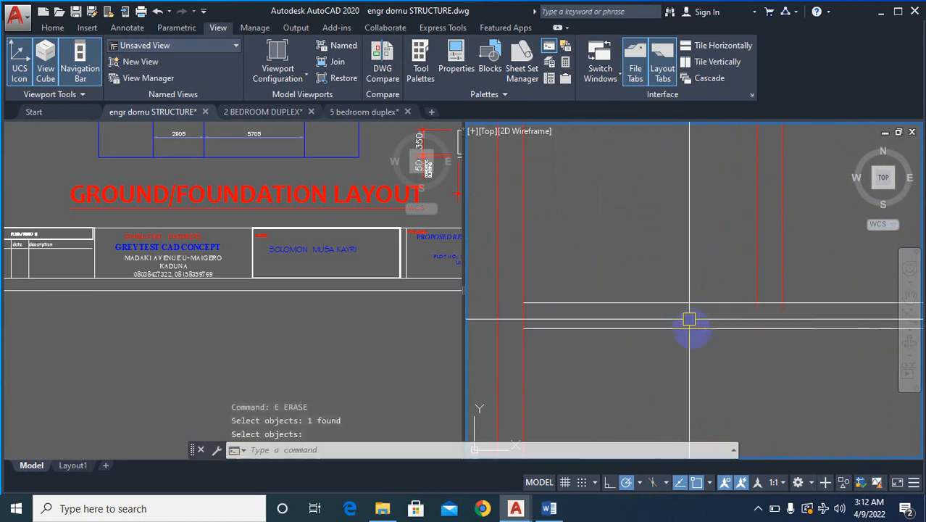
- Trim the two red vertical wall lines where they project past the new white wall's upper face
scroll(714, 330, "up", 2)
scroll(716, 328, "up", 2)
key("Return")
type("tr")
key("Return")
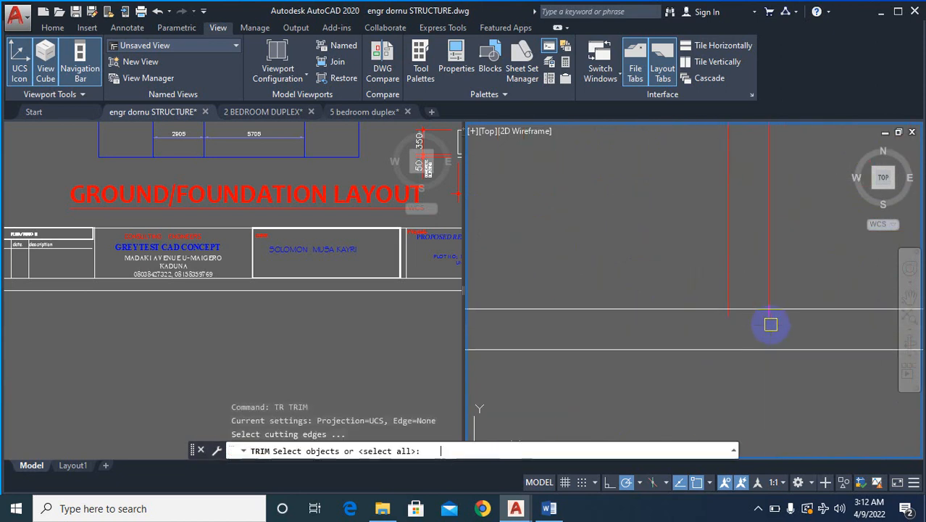
key("Escape")
key("Escape")
key("Escape")
type("tr")
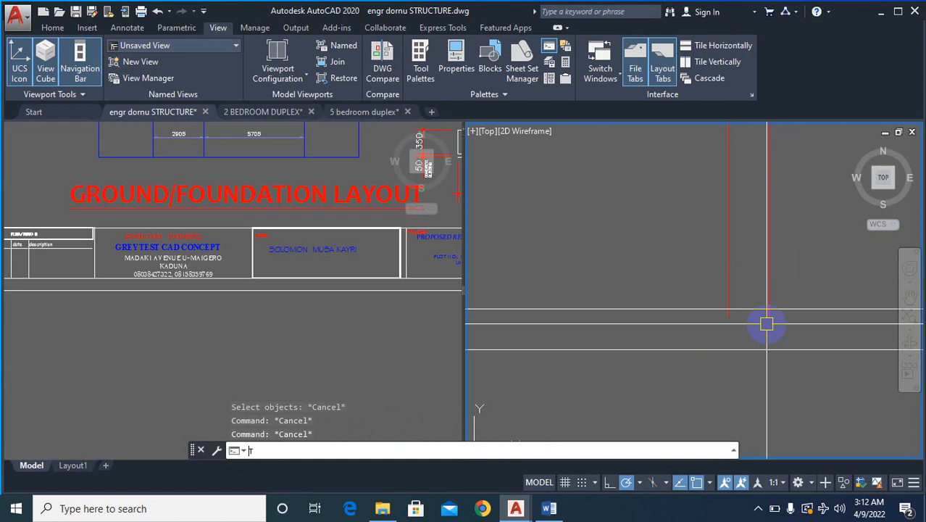
key("Return")
key("Return")
right_click(770, 328)
left_click(770, 328)
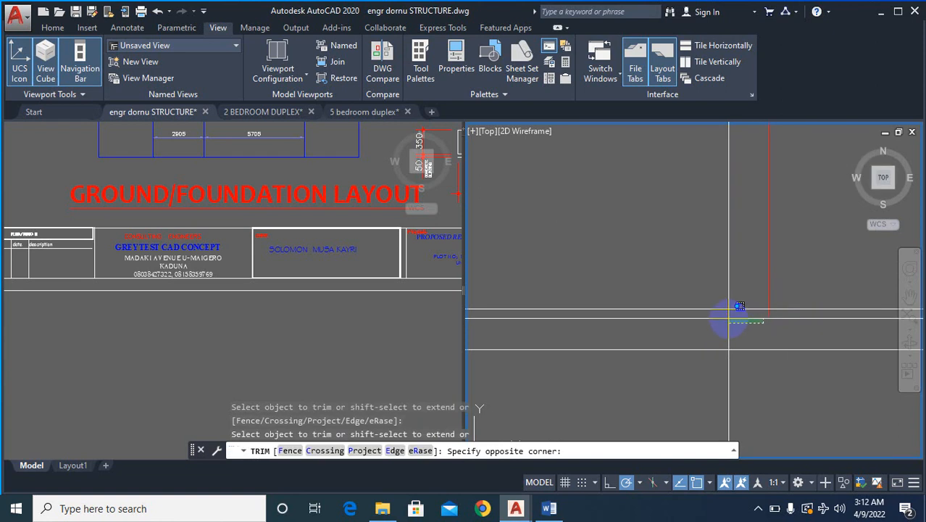
left_click(727, 316)
key("Escape")
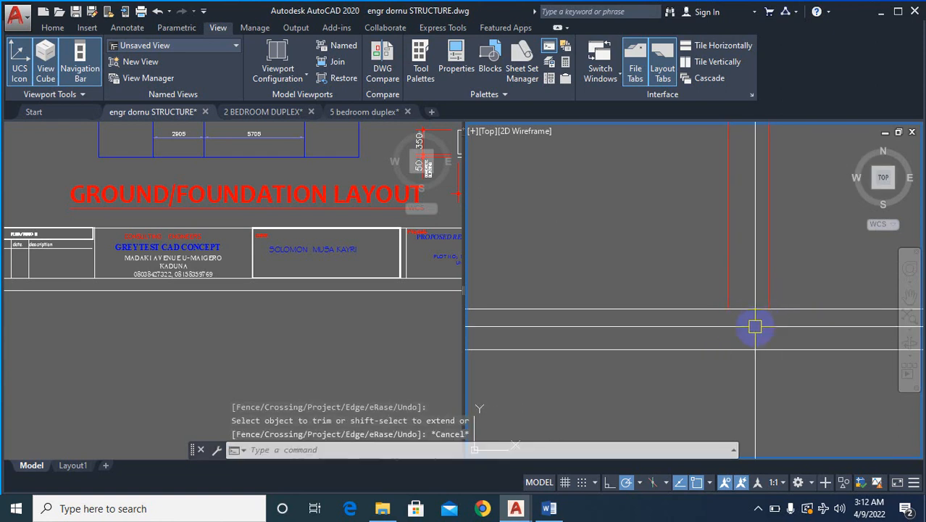
- Trim the new white wall's upper face between the two red vertical wall lines below the staircase
type("tr")
key("Return")
key("Return")
right_click(754, 315)
left_click(741, 308)
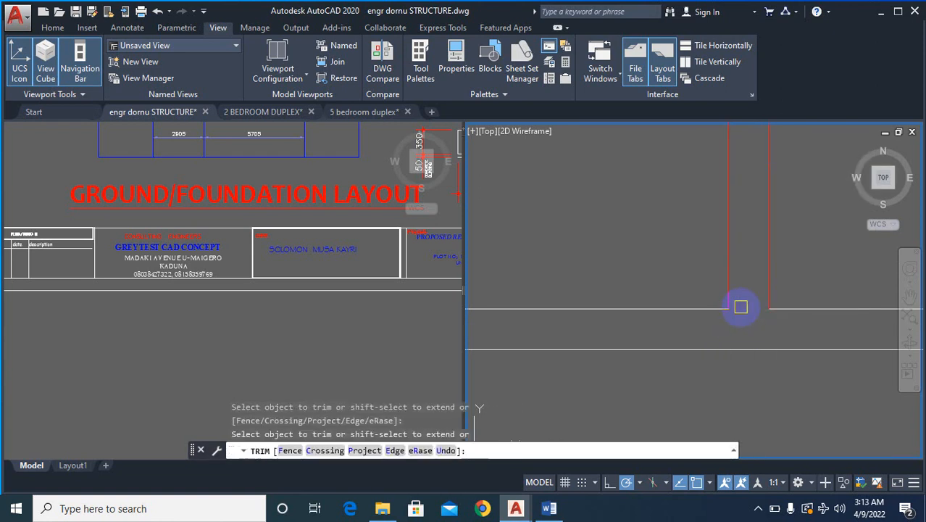
left_click(746, 337)
scroll(692, 319, "down", 2)
key("Escape")
scroll(723, 318, "down", 9)
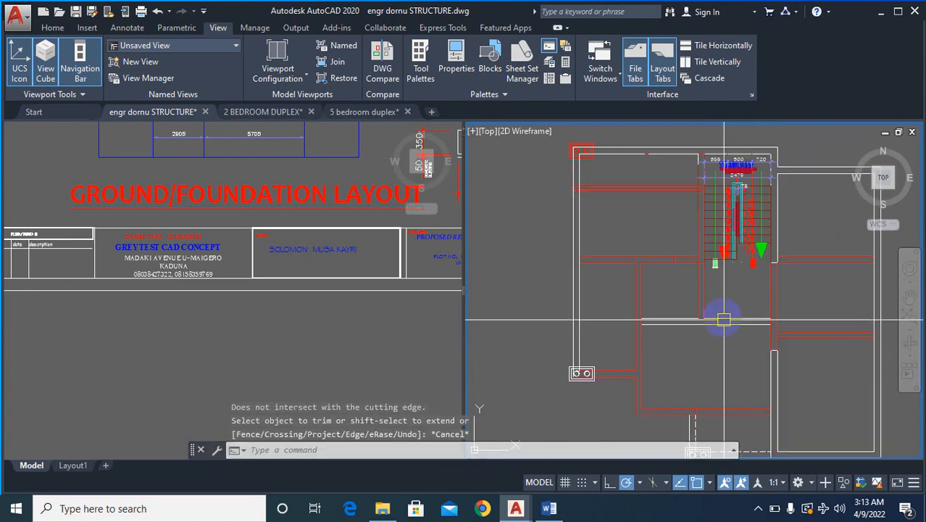
- Erase the white lines overlaying both faces of the upper exterior wall to the left of the staircase
scroll(682, 317, "up", 4)
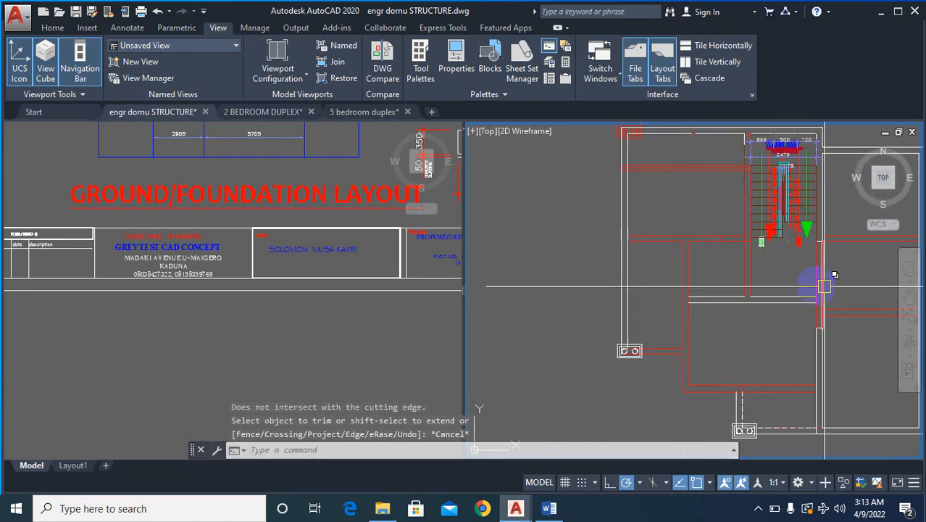
scroll(686, 326, "down", 4)
scroll(701, 311, "up", 5)
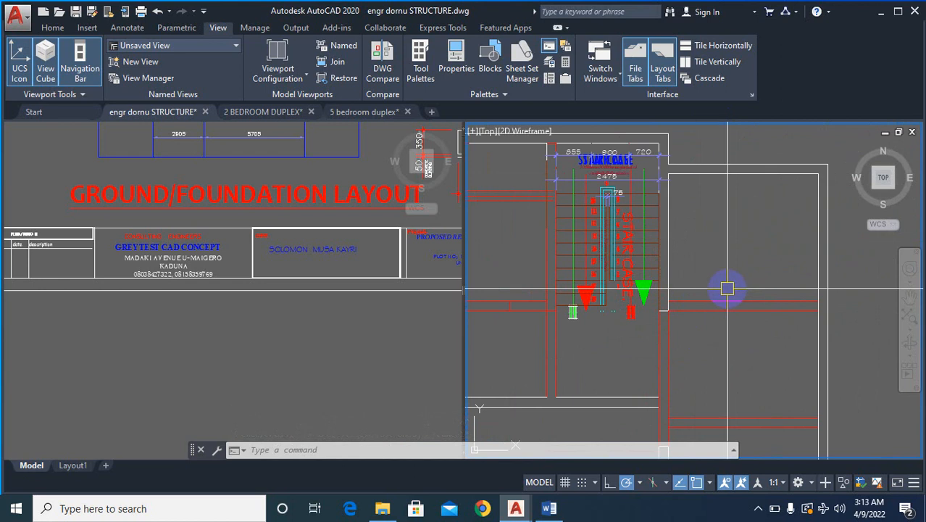
scroll(761, 279, "down", 4)
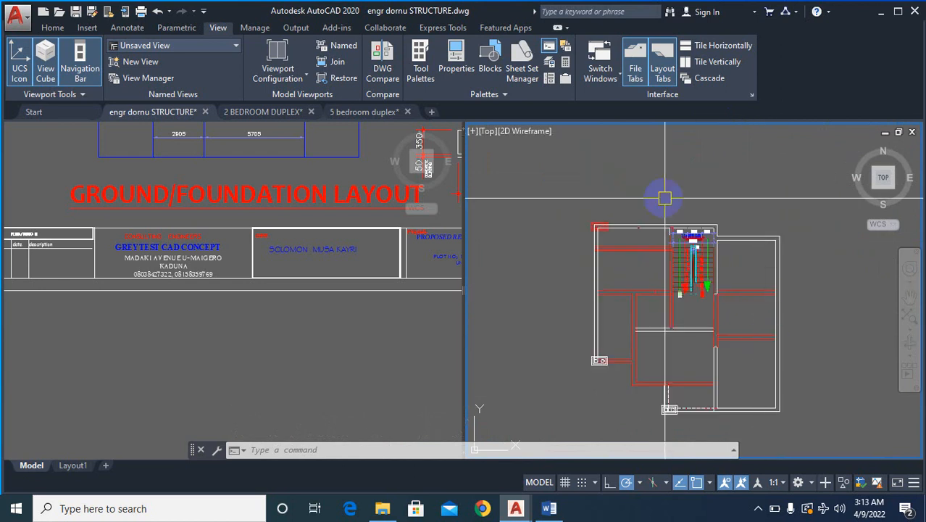
scroll(614, 248, "up", 5)
type("e")
key("Return")
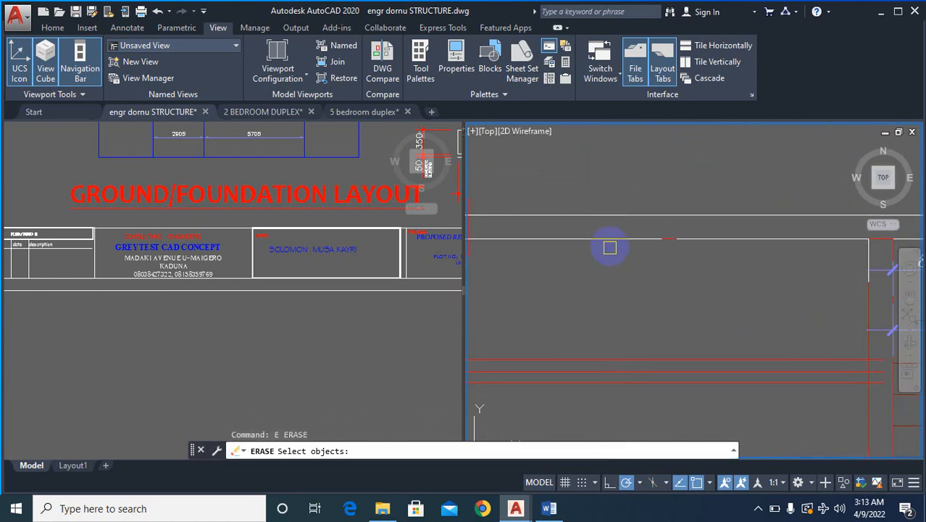
left_click(626, 242)
key("Return")
left_click(714, 238)
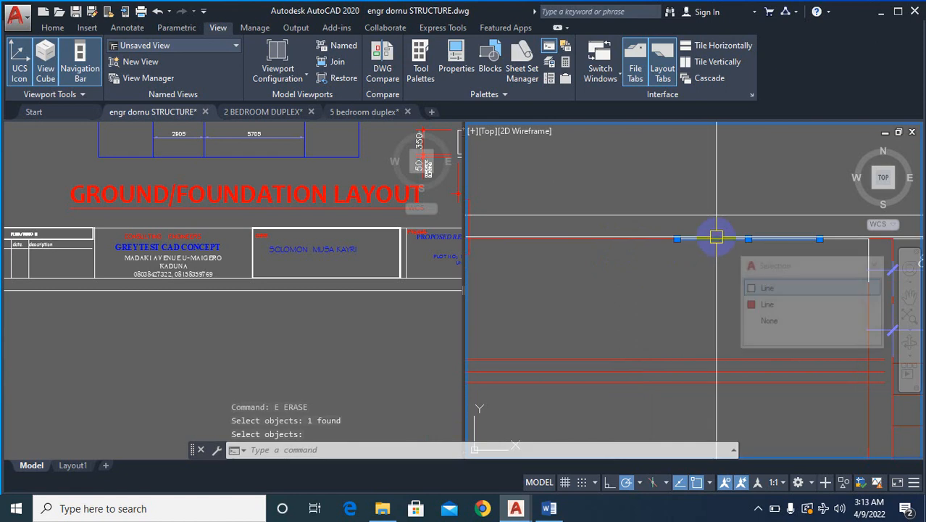
key("Return")
key("Return")
left_click(700, 217)
- Erase the remaining white line pieces overlaying the upper exterior wall beside and above the staircase
key("Return")
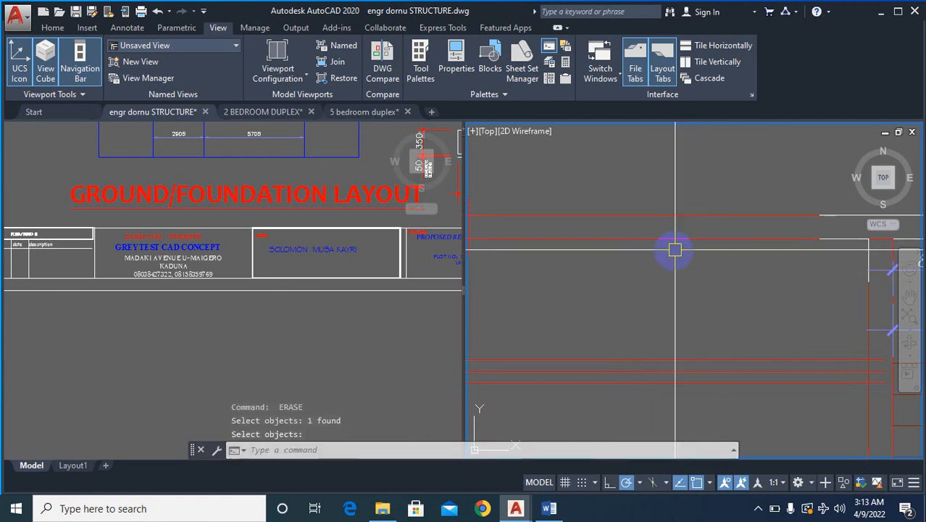
key("Return")
scroll(602, 226, "down", 4)
scroll(743, 214, "up", 4)
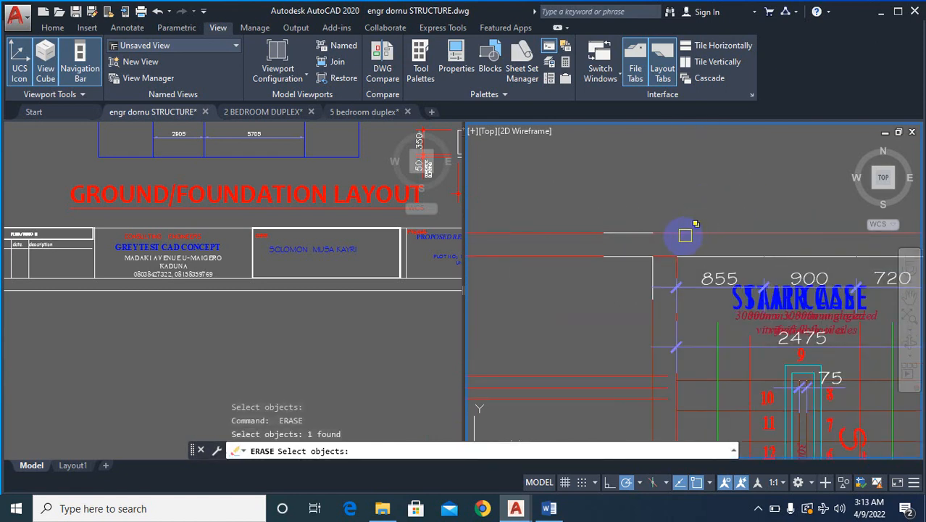
key("Return")
key("Return")
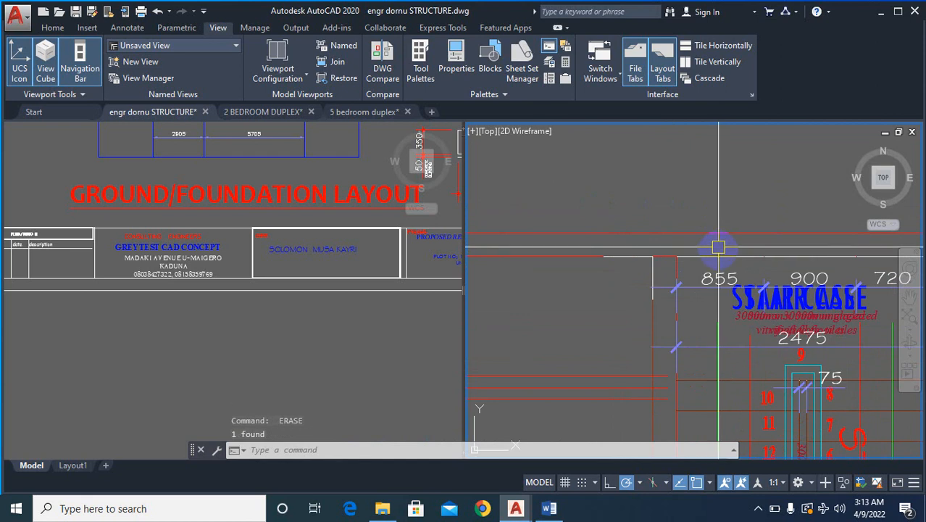
key("Return")
left_click(716, 252)
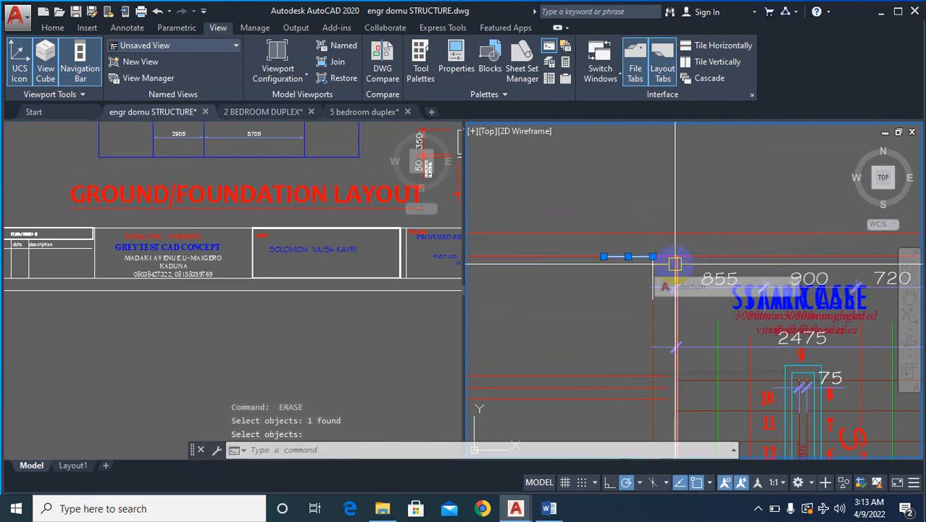
key("Return")
left_click(652, 256)
scroll(653, 256, "down", 8)
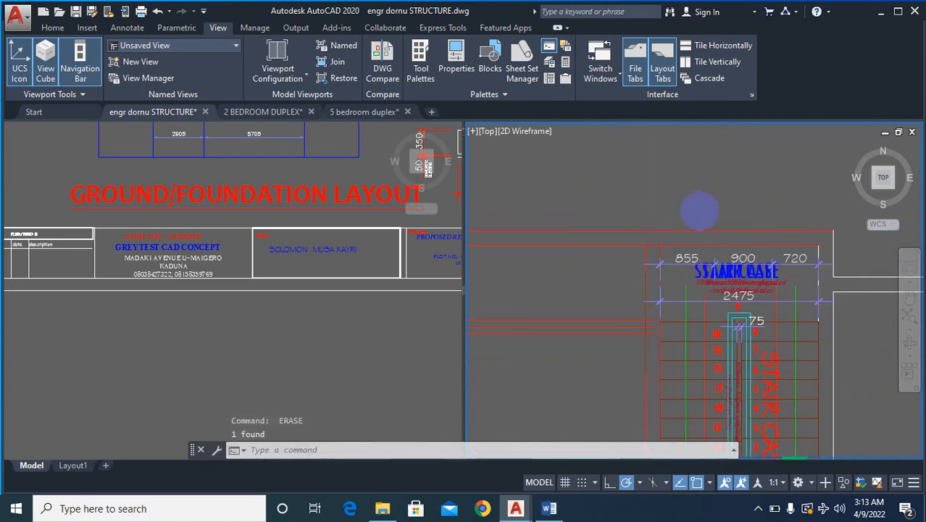
- Erase the white lines and short leftover pieces overlaying the red vertical interior wall below the staircase's right side
scroll(666, 287, "up", 5)
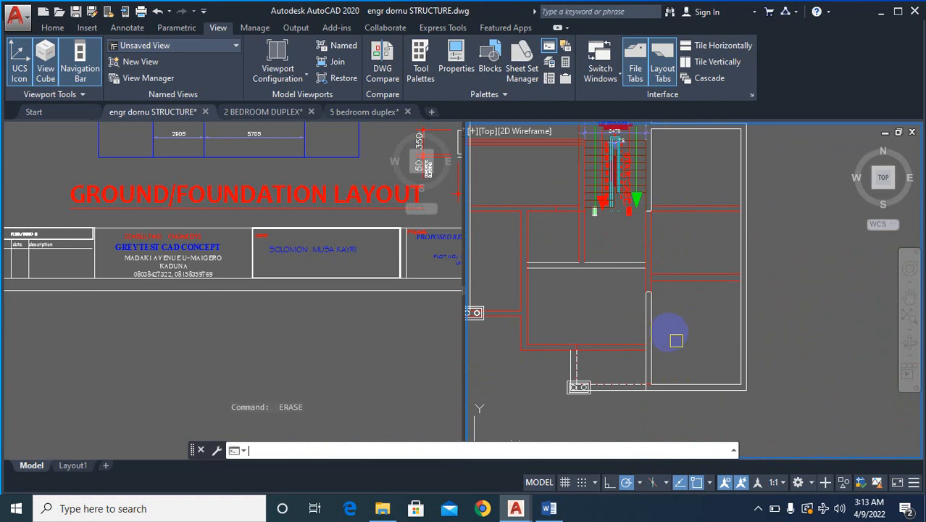
left_click(655, 321)
key("Return")
key("Return")
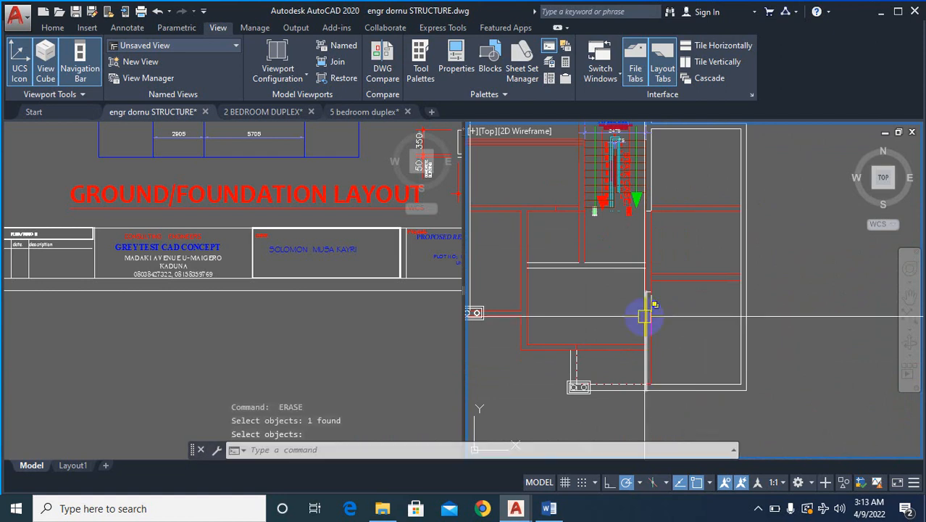
key("Return")
scroll(638, 294, "up", 4)
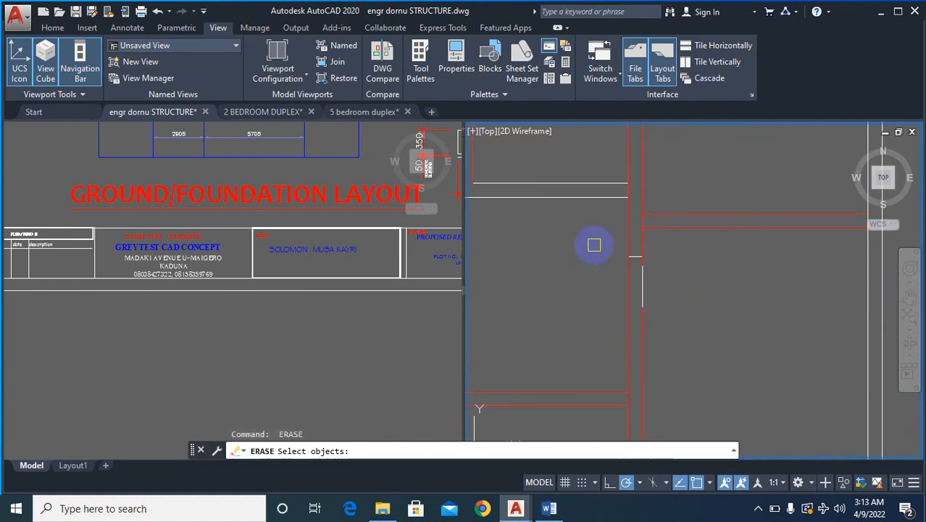
left_click(594, 245)
left_click(666, 320)
scroll(685, 271, "down", 6)
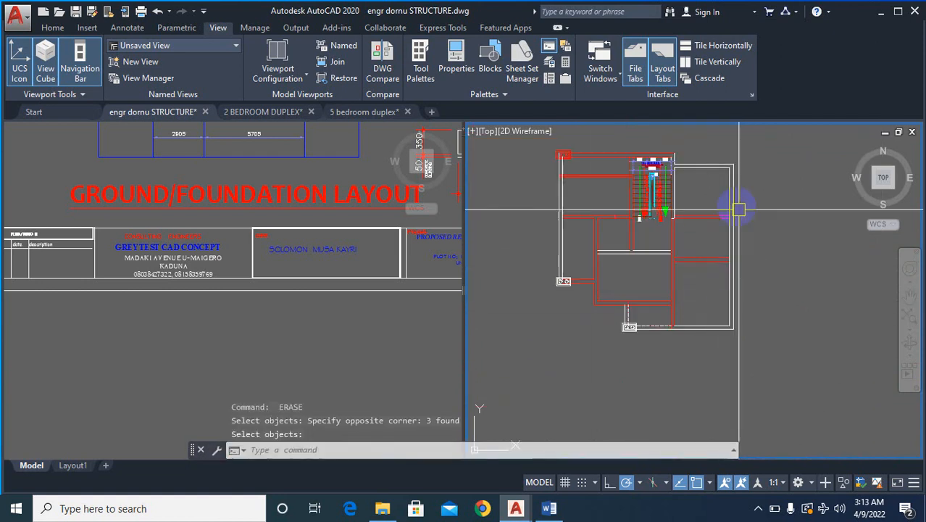
- Erase the white lines overlaying both faces of the plan's right exterior wall
scroll(738, 209, "up", 5)
key("Return")
key("Return")
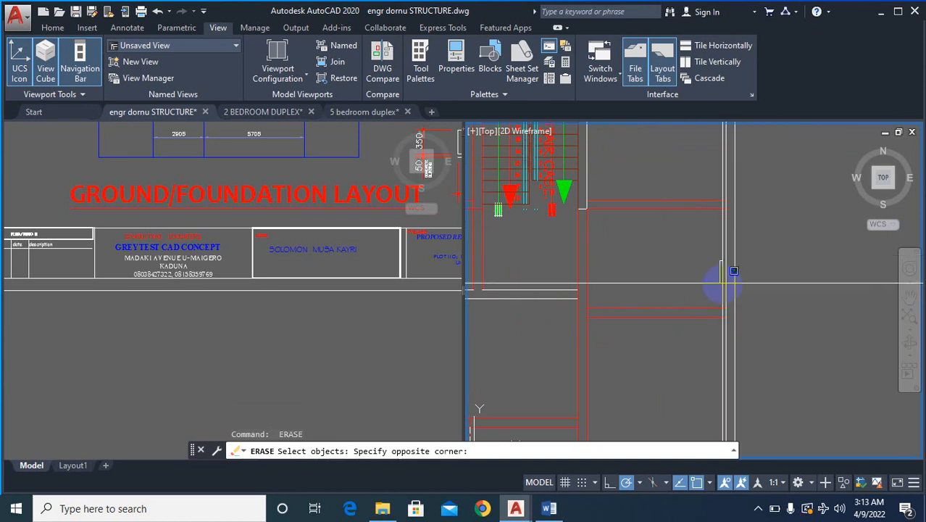
left_click(723, 282)
left_click(726, 266)
key("Return")
key("Return")
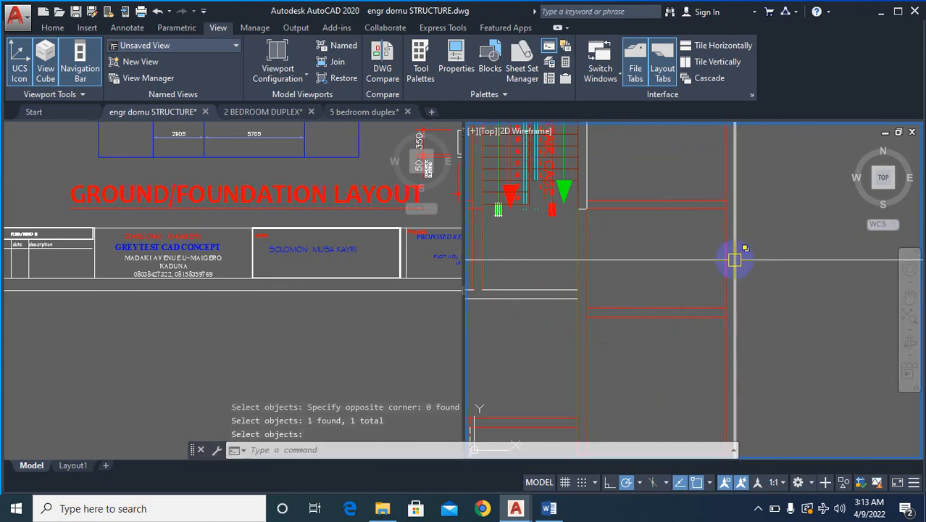
left_click(734, 259)
scroll(768, 247, "down", 5)
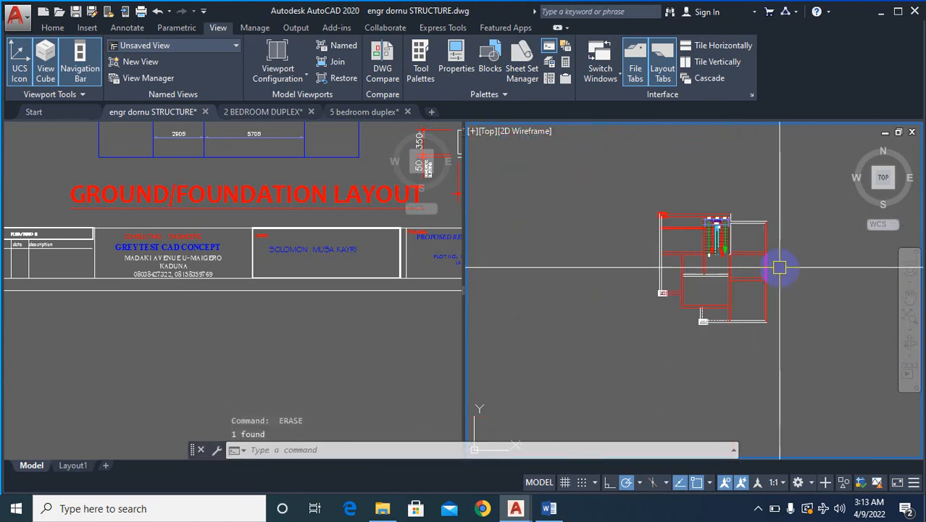
- Erase the white lines overlaying both faces of the upper exterior wall to the right of the staircase
scroll(757, 227, "up", 6)
key("Return")
left_click(649, 209)
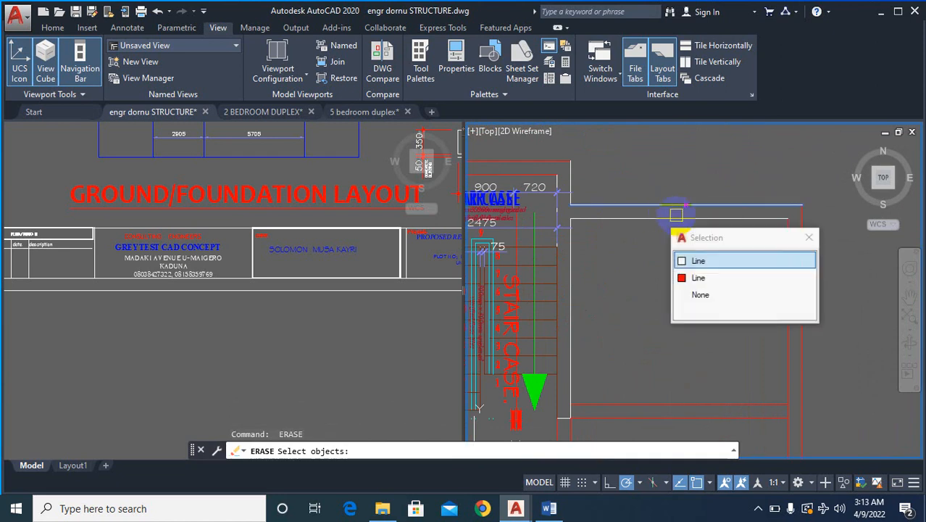
left_click(688, 260)
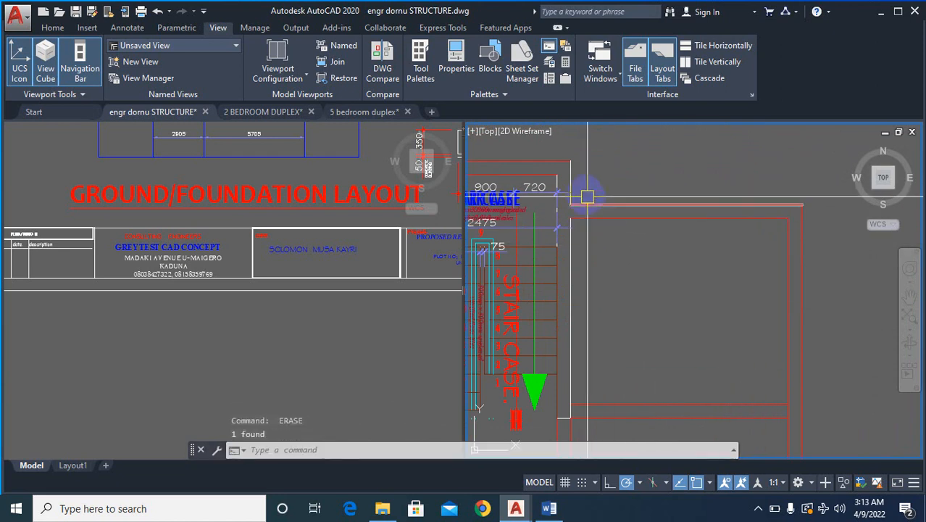
- Erase the white lines overlaying both faces of the lower-right room's bottom exterior wall
scroll(745, 278, "down", 5)
scroll(729, 285, "up", 4)
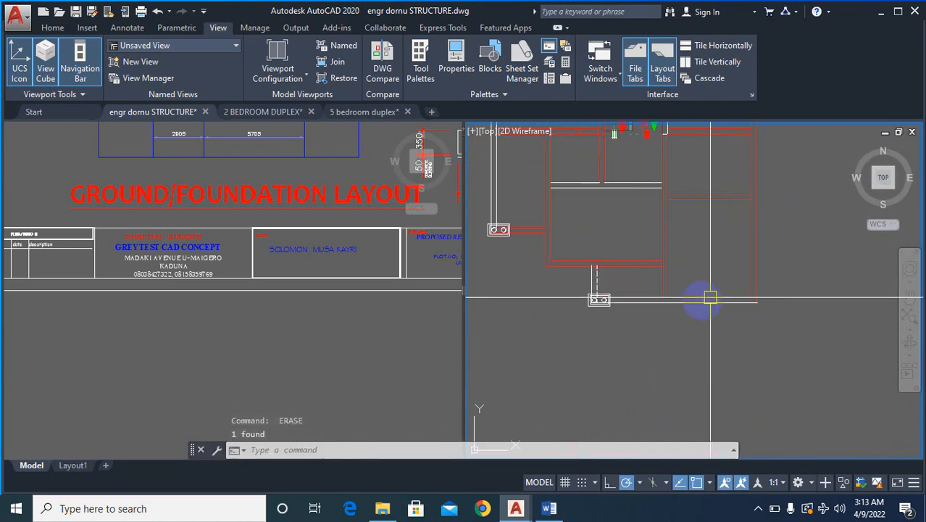
scroll(696, 354, "up", 3)
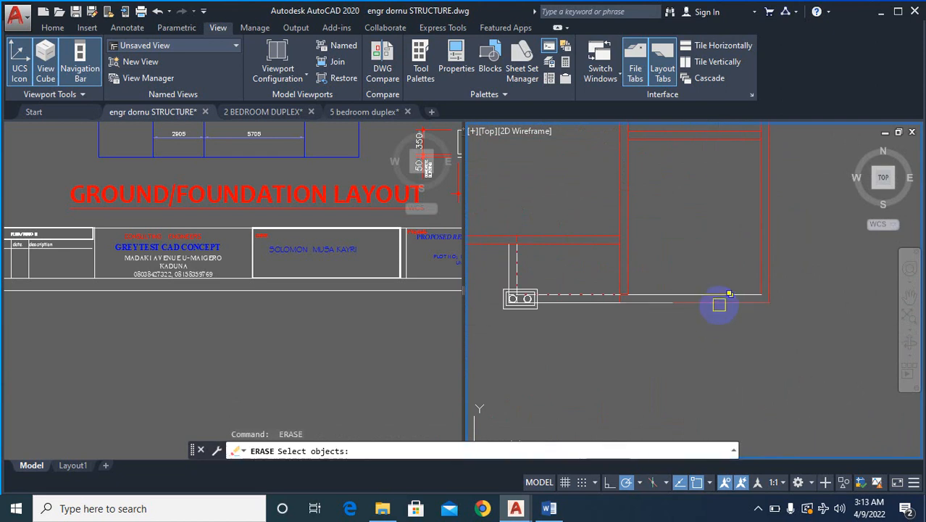
key("Return")
key("Return")
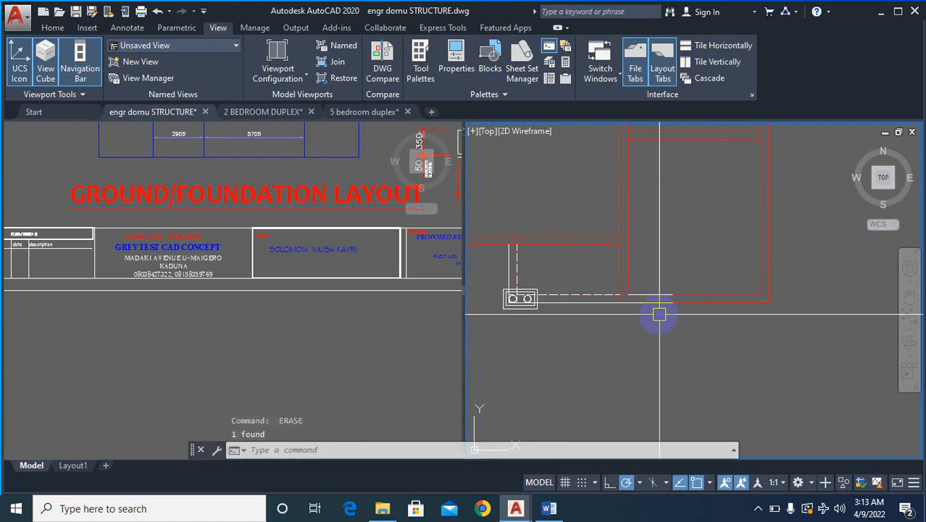
left_click(638, 305)
- Erase the white dashed and solid lines running from the lower-right room to the bottom double column
key("Return")
left_click(652, 296)
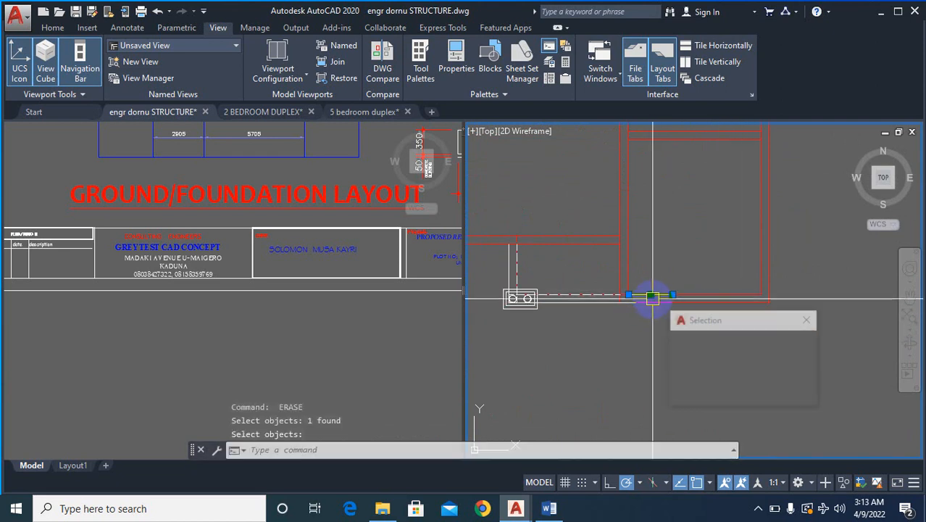
key("Delete")
key("Return")
key("Return")
left_click(592, 300)
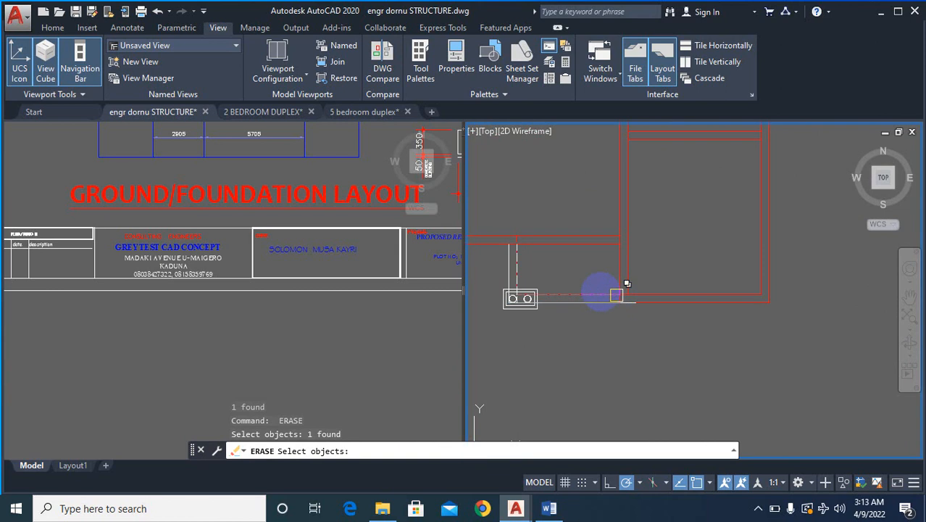
key("Return")
key("Return")
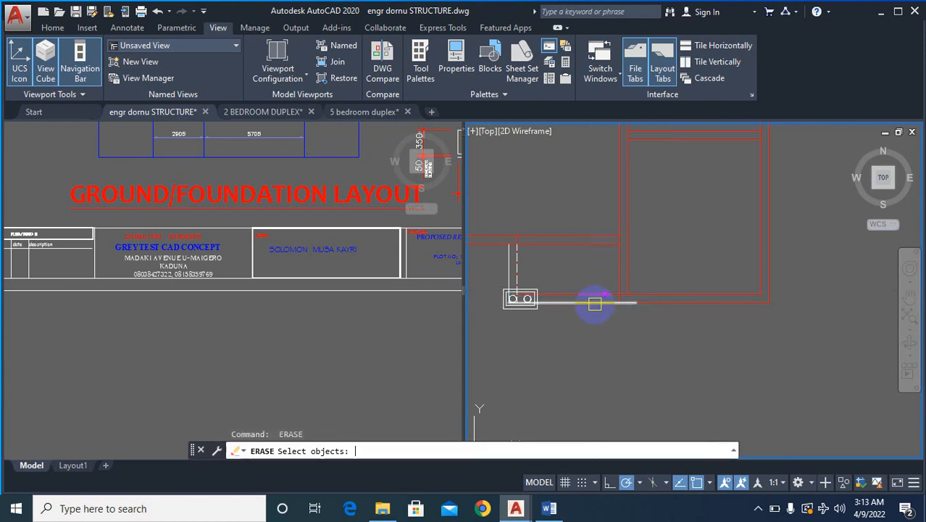
left_click(596, 302)
key("Return")
scroll(707, 309, "down", 2)
scroll(721, 321, "down", 4)
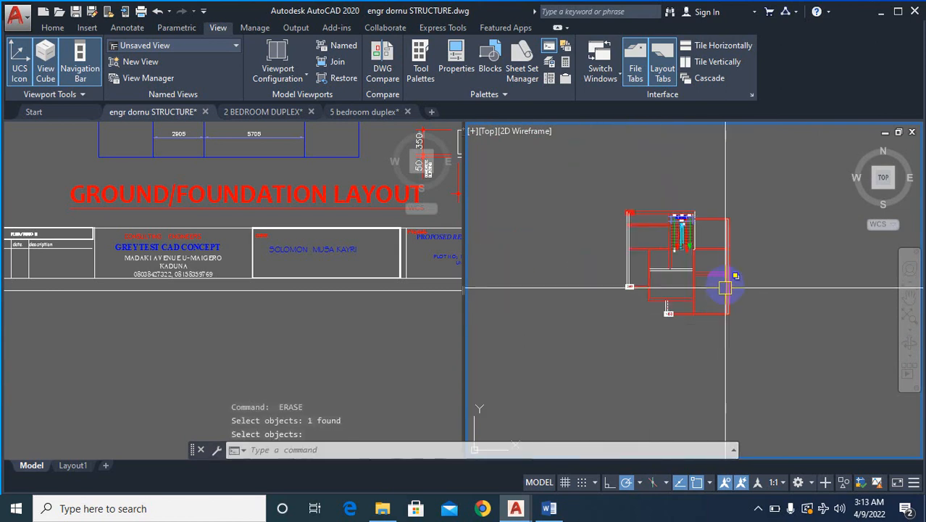
key("Escape")
- Erase the white lines overlaying both faces of the plan's left exterior wall
scroll(684, 285, "up", 4)
scroll(691, 336, "down", 2)
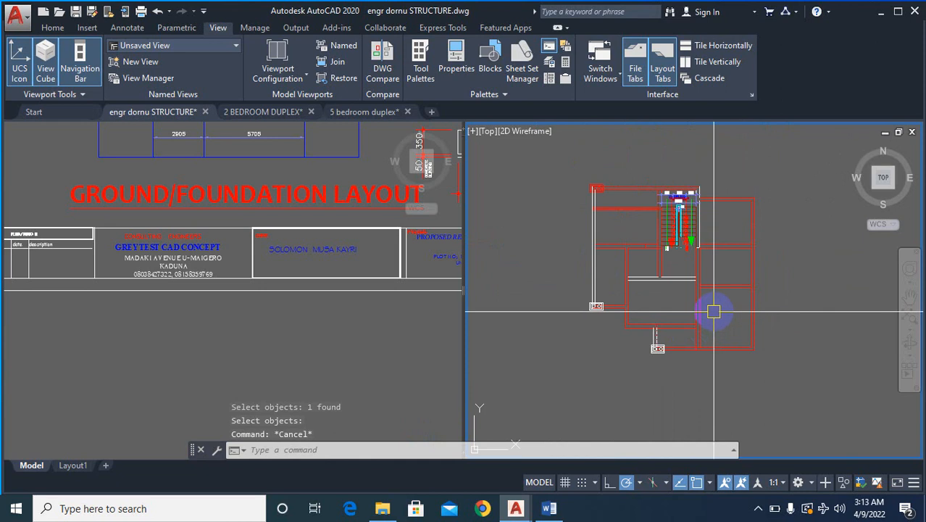
scroll(616, 210, "up", 4)
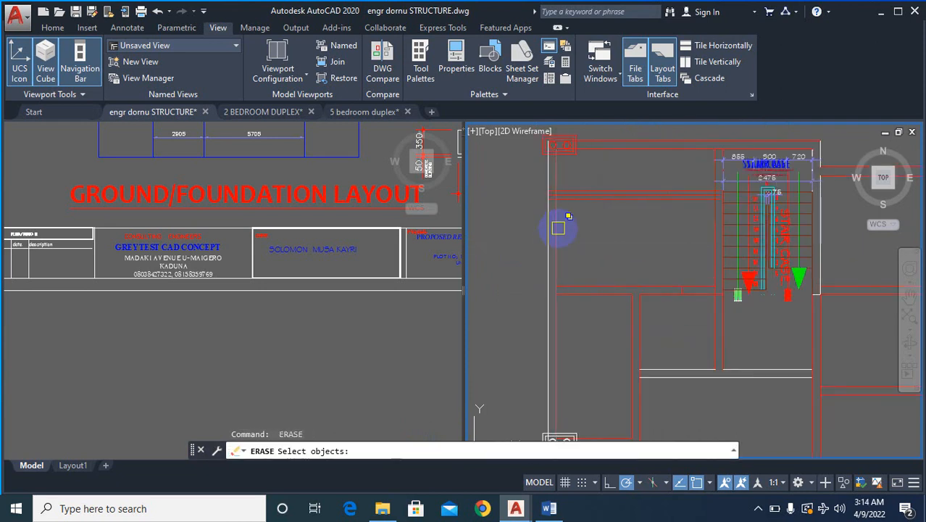
left_click(558, 229)
key("Return")
key("Return")
left_click(549, 256)
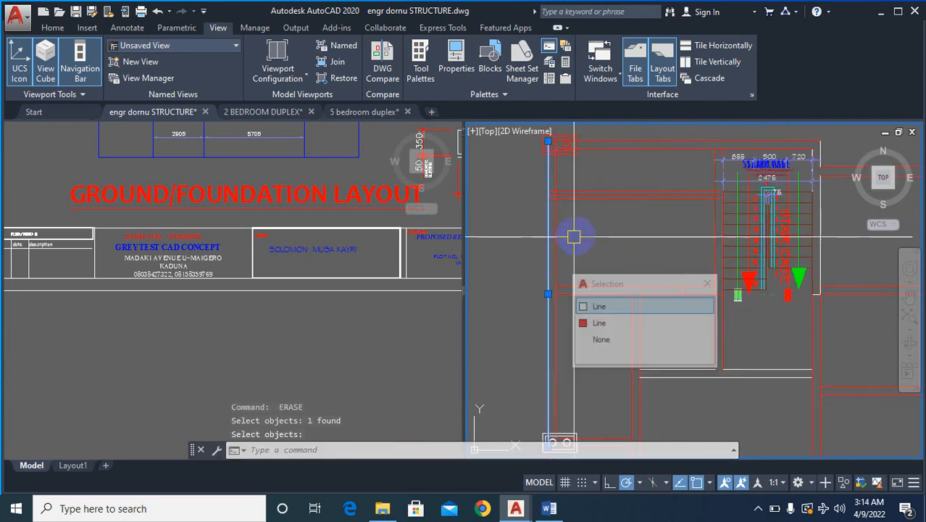
key("Return")
key("Return")
- Match the properties of the white horizontal wall lines below the staircase to those of a red wall line
scroll(507, 234, "down", 3)
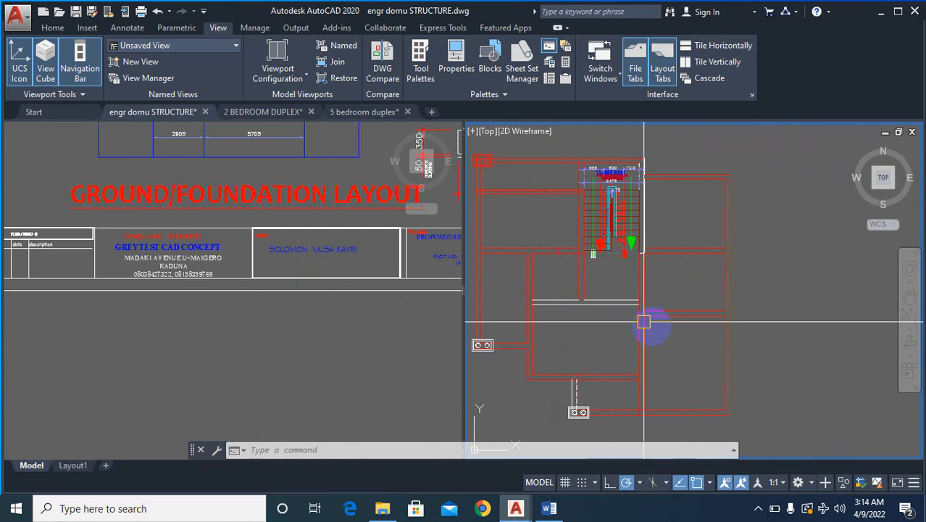
scroll(674, 324, "down", 2)
scroll(679, 324, "down", 4)
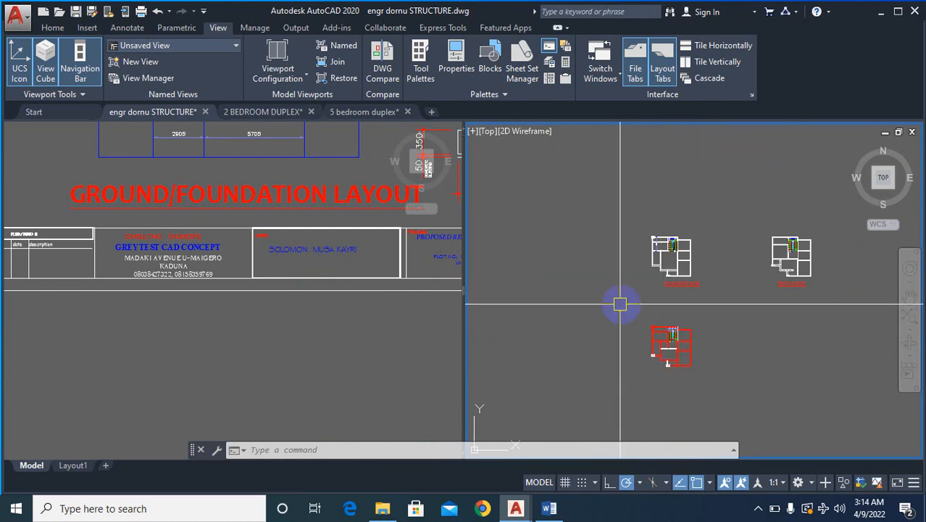
scroll(667, 353, "up", 5)
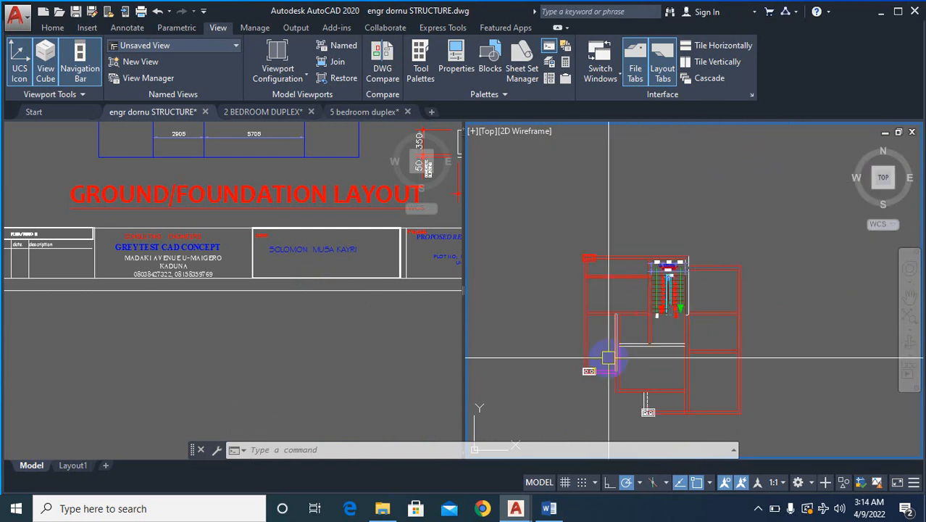
scroll(668, 345, "up", 5)
type("m")
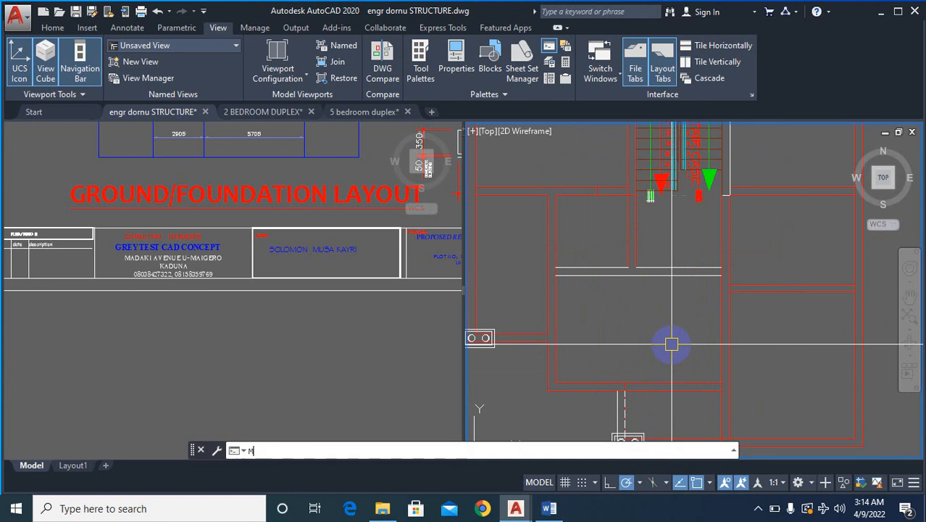
left_click(725, 330)
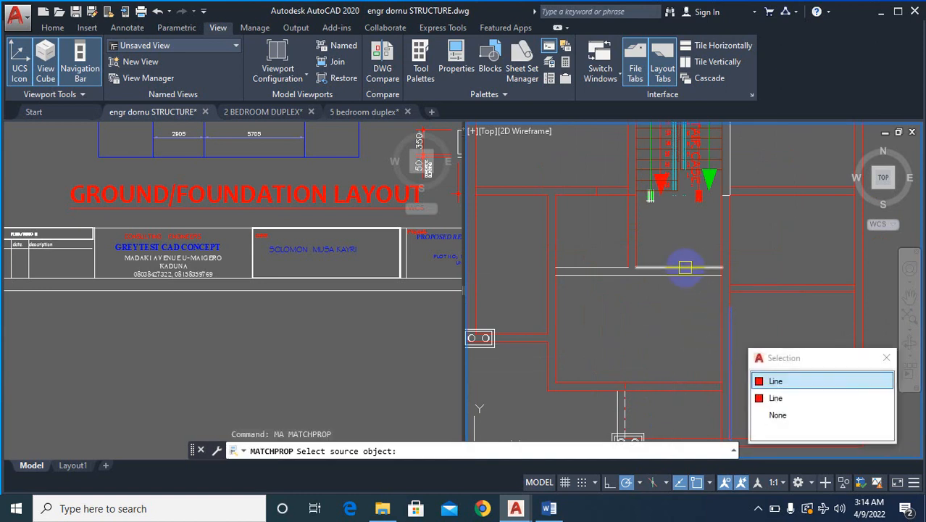
left_click(679, 275)
left_click(613, 267)
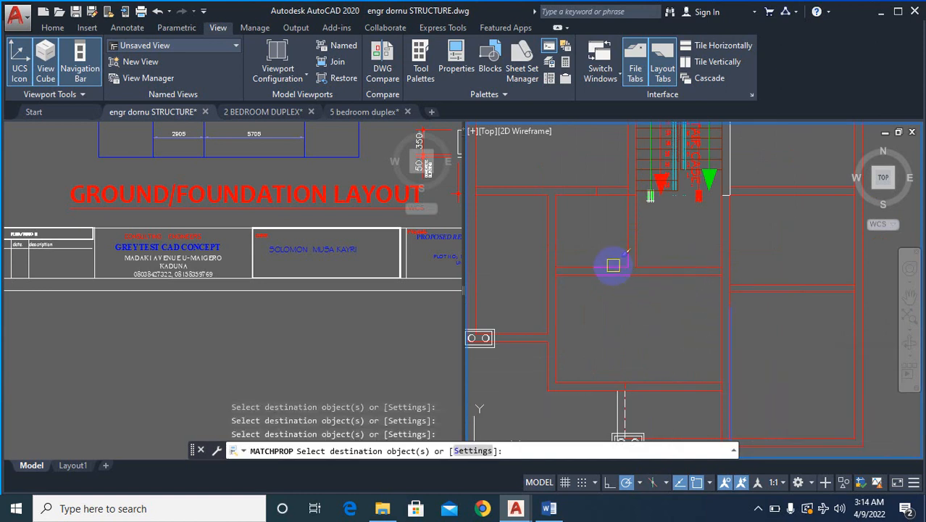
scroll(676, 290, "down", 5)
key("Escape")
- Compare the white ground floor plan's wall layout with the red overlaid plan below it
scroll(698, 344, "down", 1)
scroll(689, 252, "up", 5)
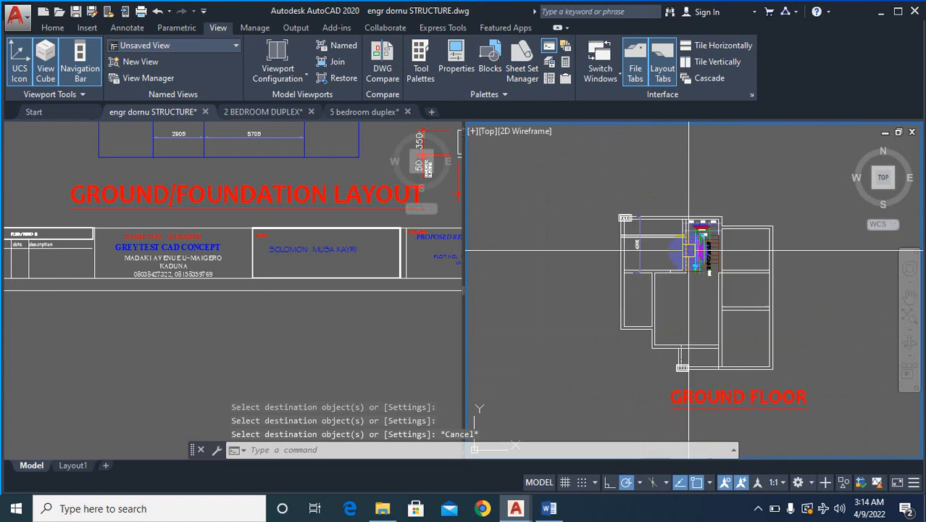
scroll(645, 297, "up", 2)
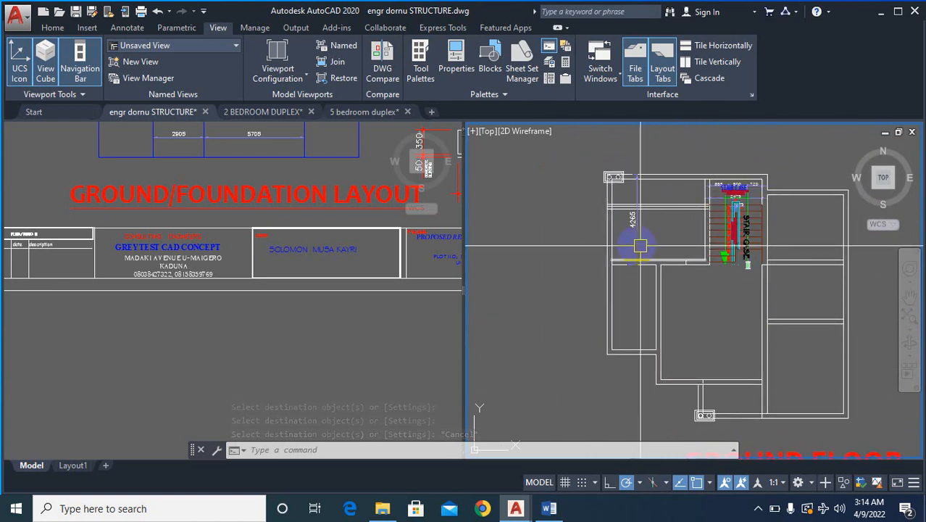
scroll(615, 247, "down", 6)
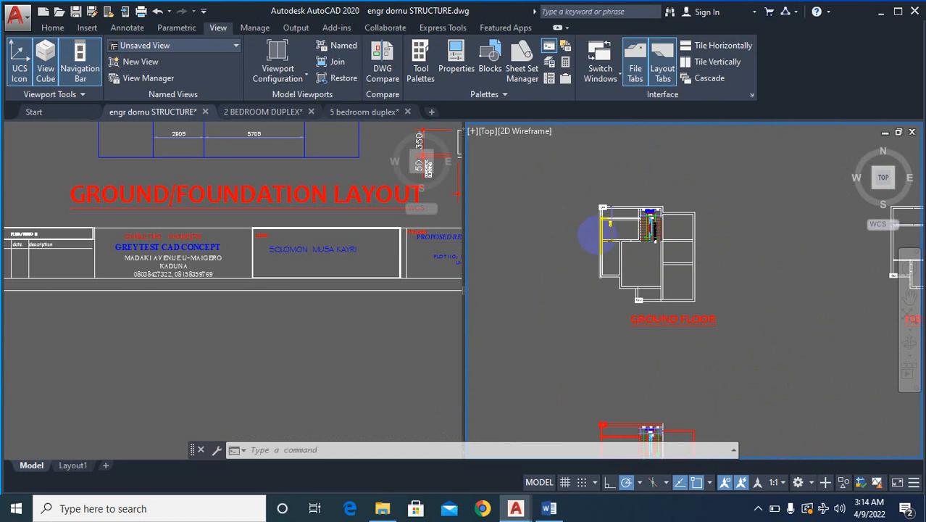
scroll(616, 247, "down", 2)
scroll(627, 413, "up", 7)
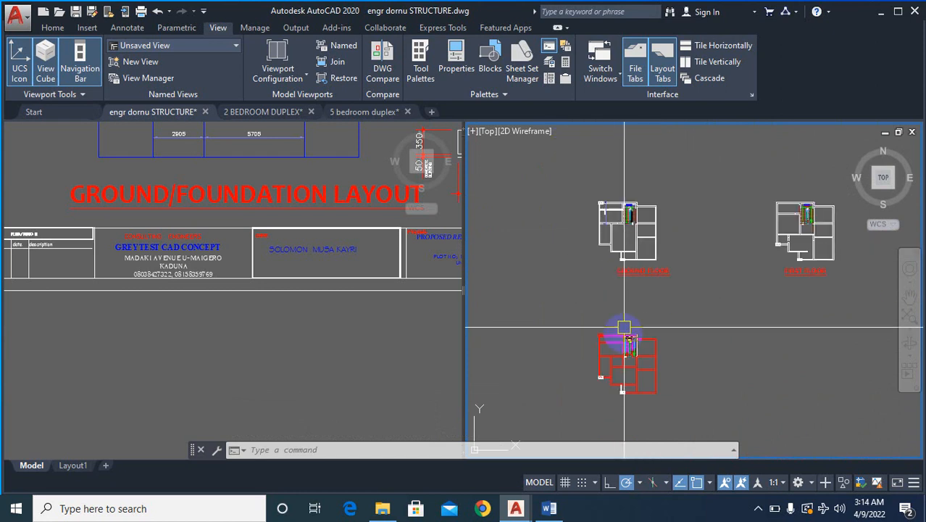
scroll(642, 371, "down", 4)
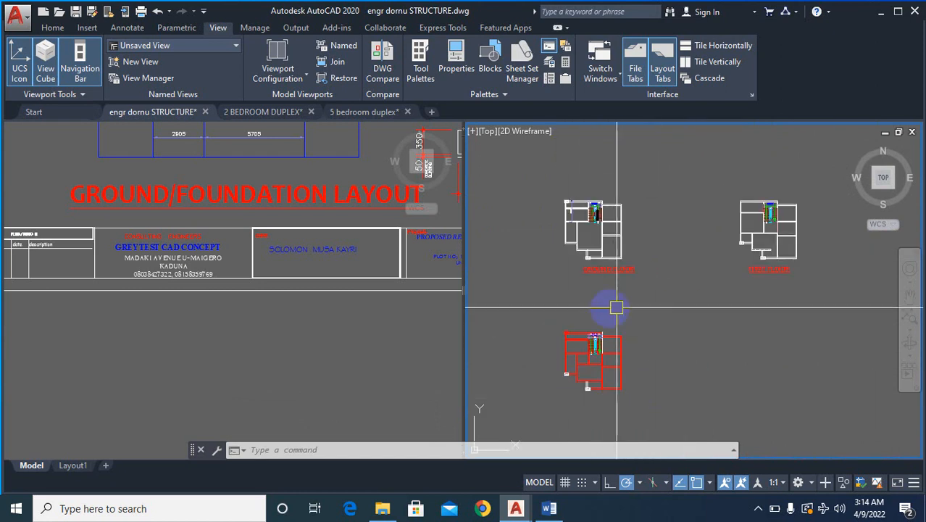
scroll(628, 299, "down", 5)
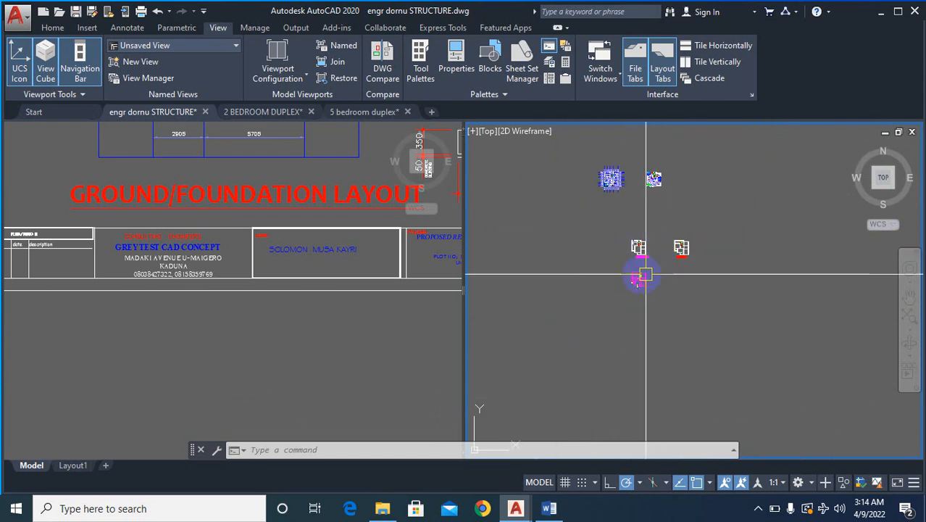
- Move the white ground floor plan together with its title to the left of the red overlaid plan
scroll(631, 232, "up", 2)
type("m")
key("Return")
left_click(592, 172)
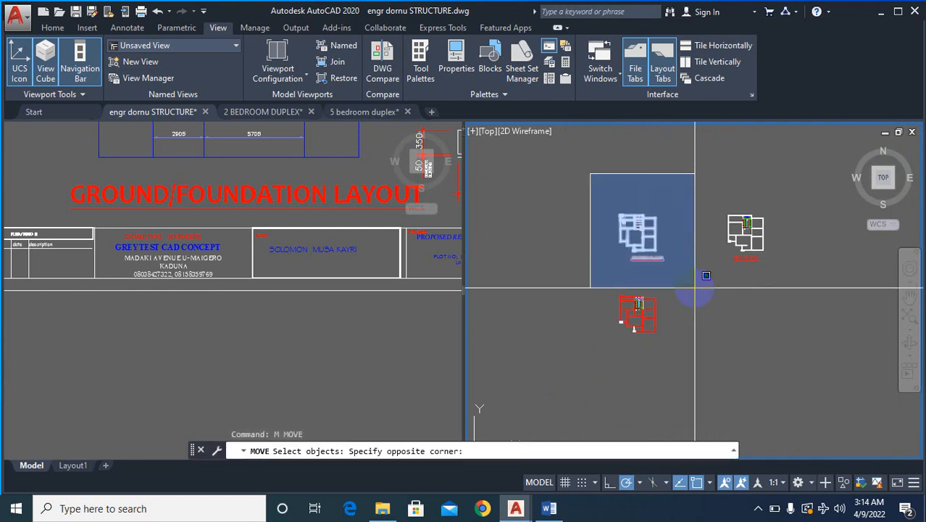
left_click(688, 272)
key("Return")
right_click(692, 274)
left_click(692, 265)
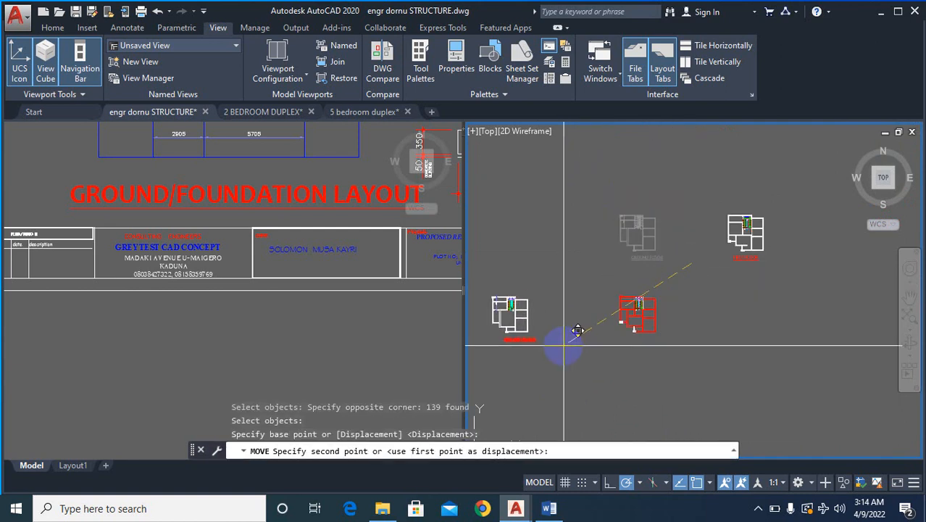
key("Escape")
- Examine the relocated ground floor plan's rooms and walls against the red plan beside it
scroll(554, 289, "up", 5)
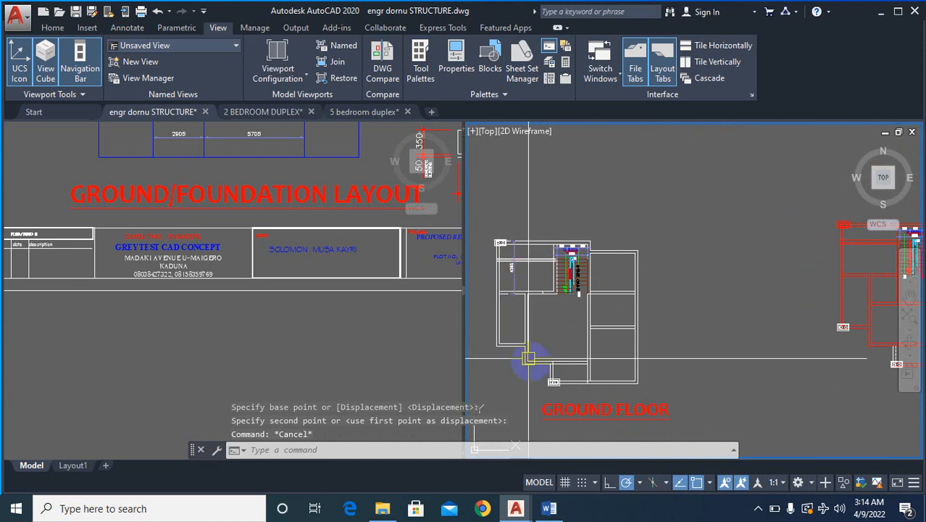
scroll(558, 329, "down", 4)
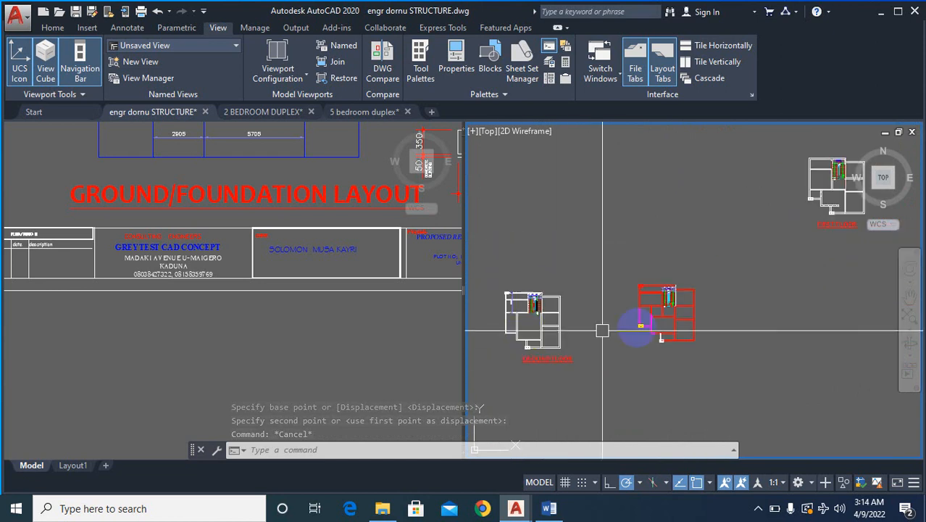
scroll(665, 313, "up", 4)
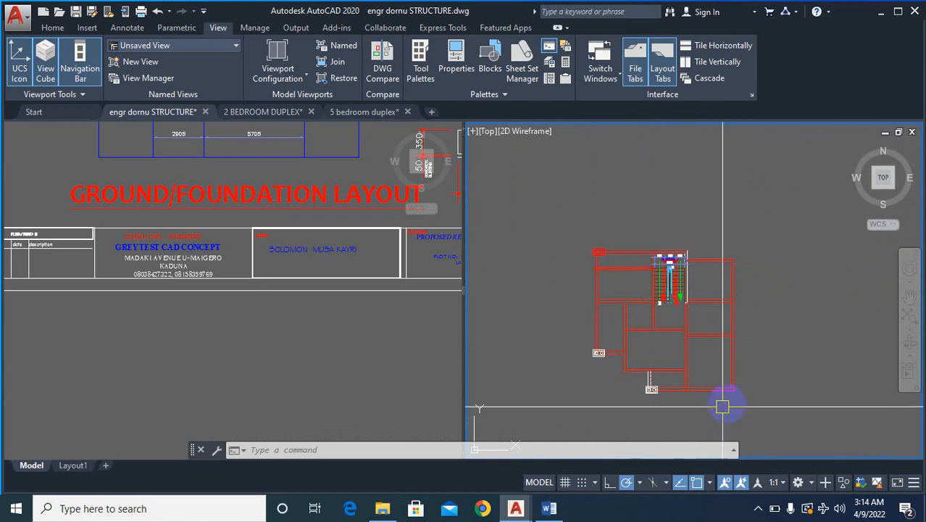
scroll(847, 300, "down", 6)
scroll(708, 315, "up", 6)
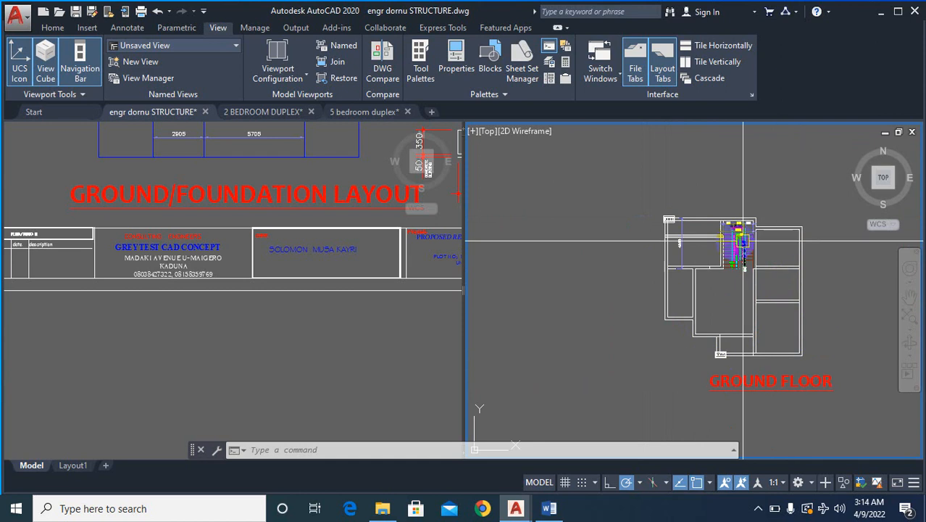
scroll(757, 345, "up", 5)
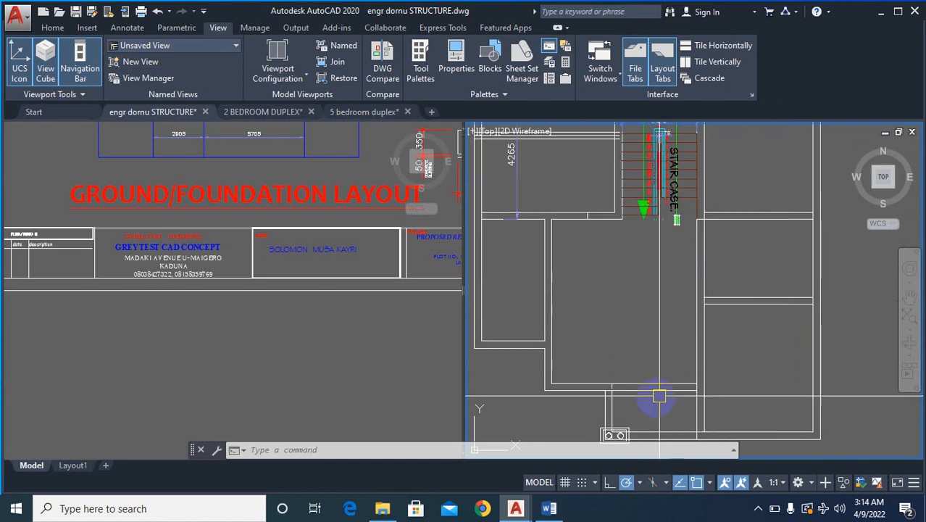
scroll(616, 332, "down", 6)
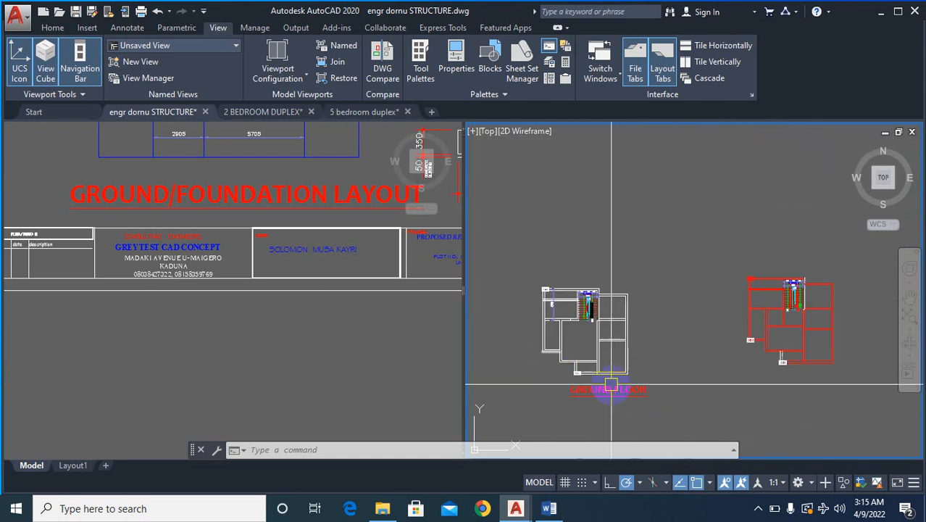
scroll(628, 351, "up", 2)
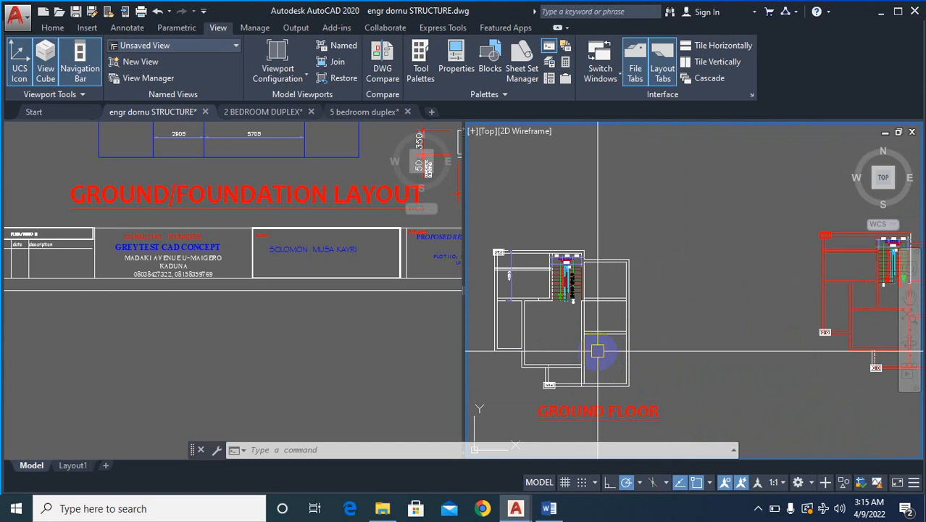
scroll(598, 350, "down", 2)
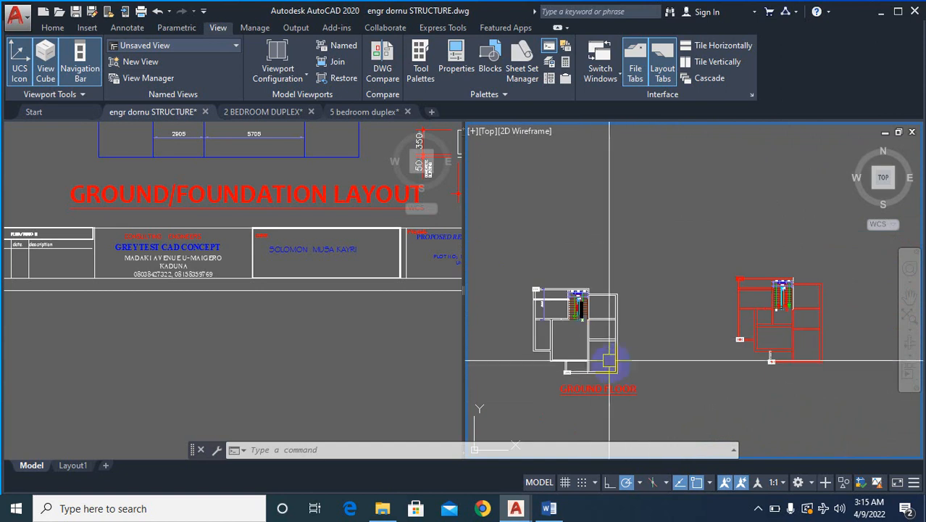
scroll(547, 371, "up", 2)
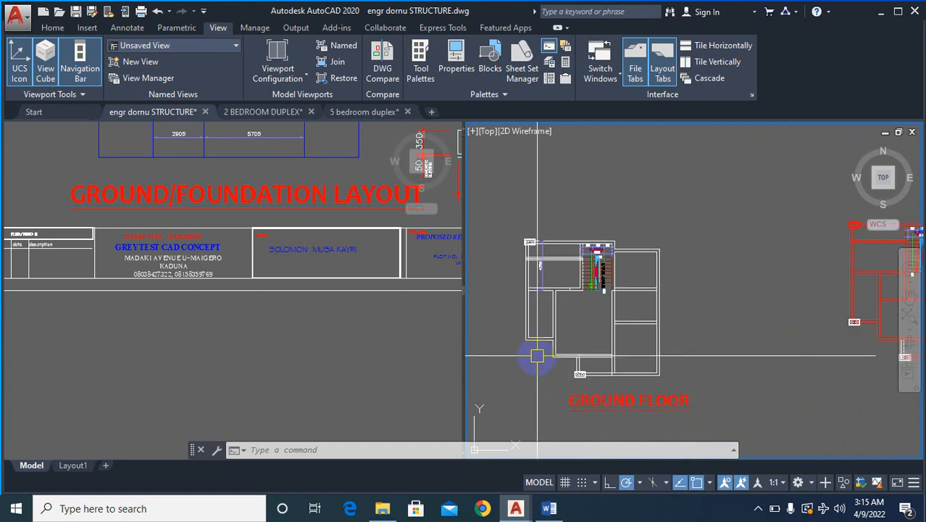
scroll(548, 353, "down", 2)
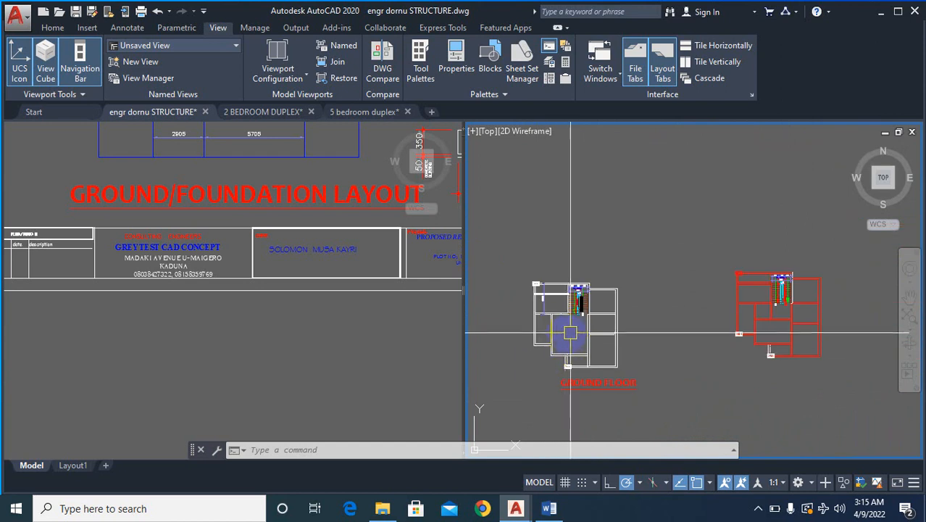
scroll(558, 328, "up", 2)
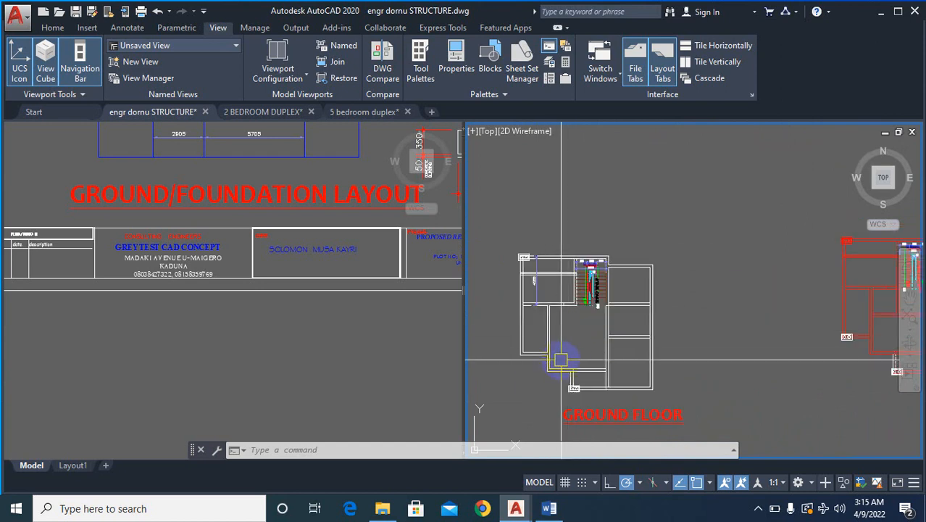
scroll(561, 359, "down", 1)
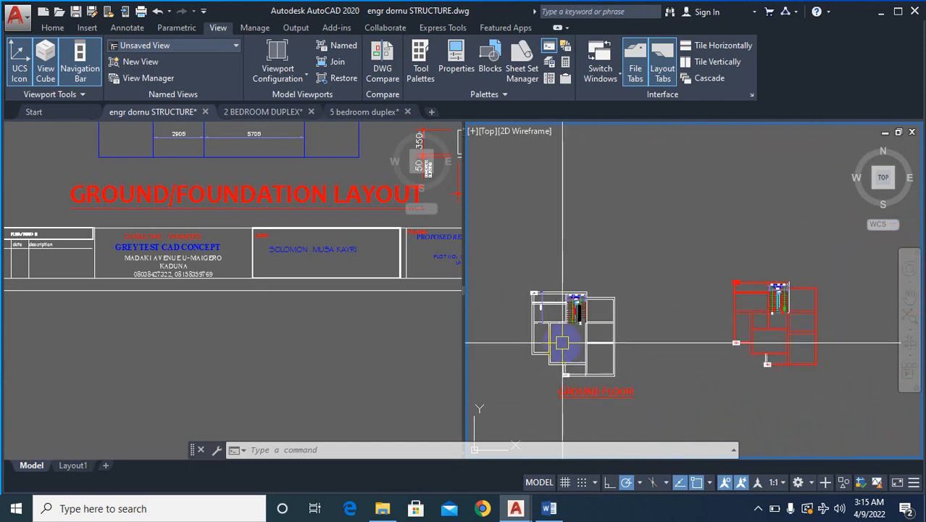
scroll(578, 359, "up", 1)
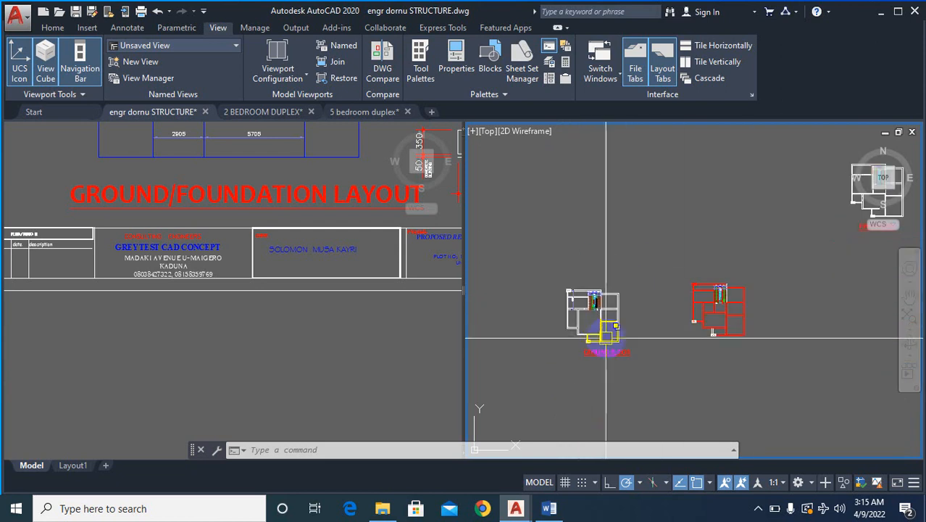
scroll(601, 319, "down", 2)
scroll(607, 334, "up", 5)
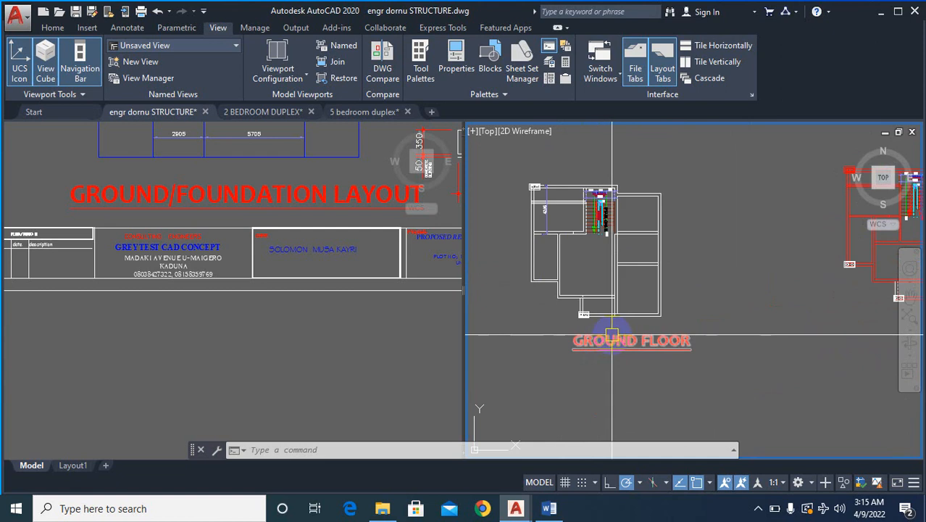
scroll(605, 339, "down", 3)
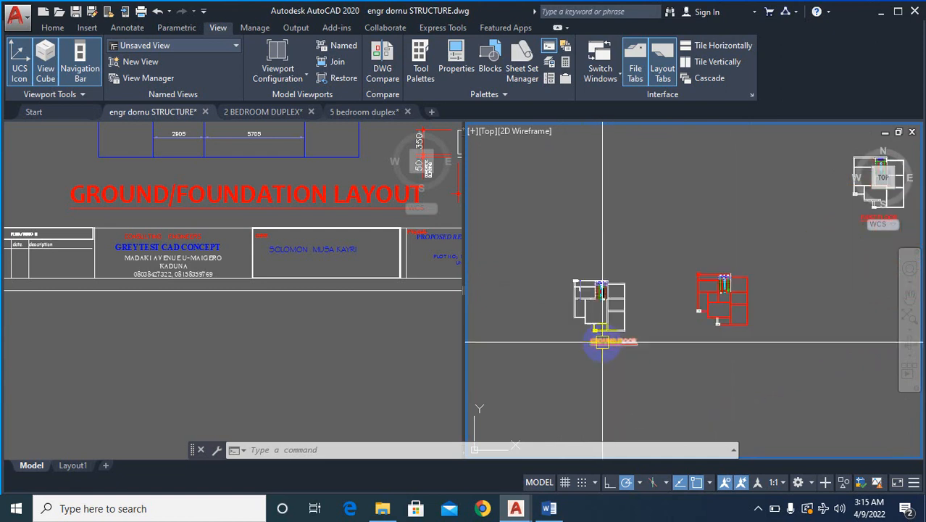
- Inspect the red plan's staircase surround, upper-left double column and wall junctions, and review all plans together
scroll(595, 312, "up", 2)
scroll(808, 259, "up", 8)
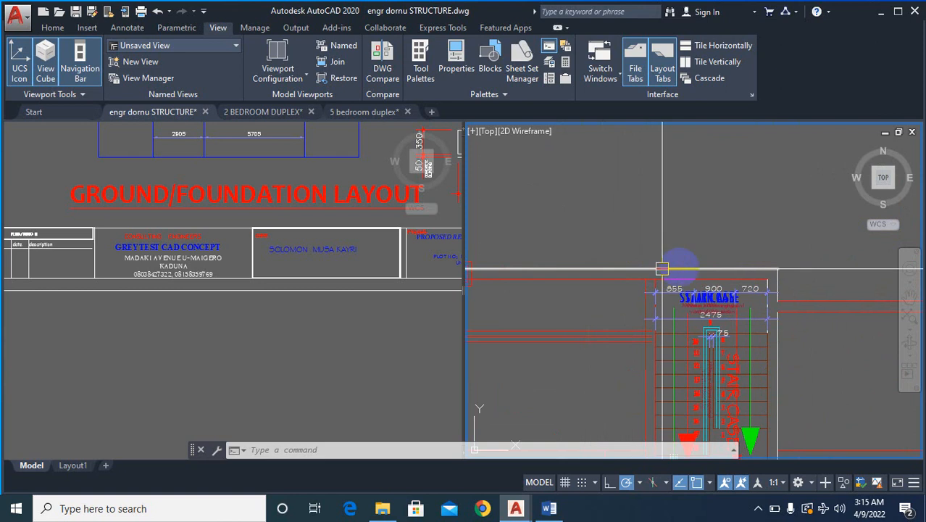
scroll(736, 226, "down", 5)
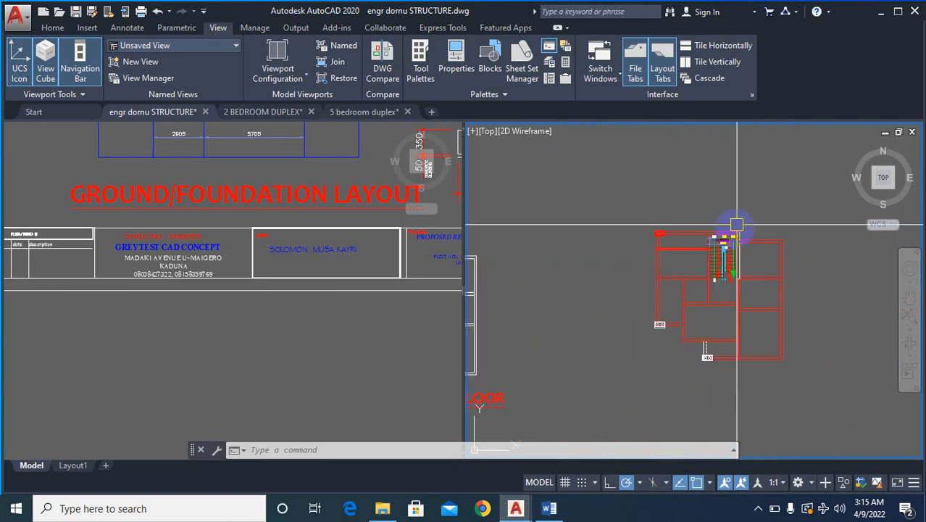
scroll(832, 258, "down", 2)
scroll(721, 258, "up", 6)
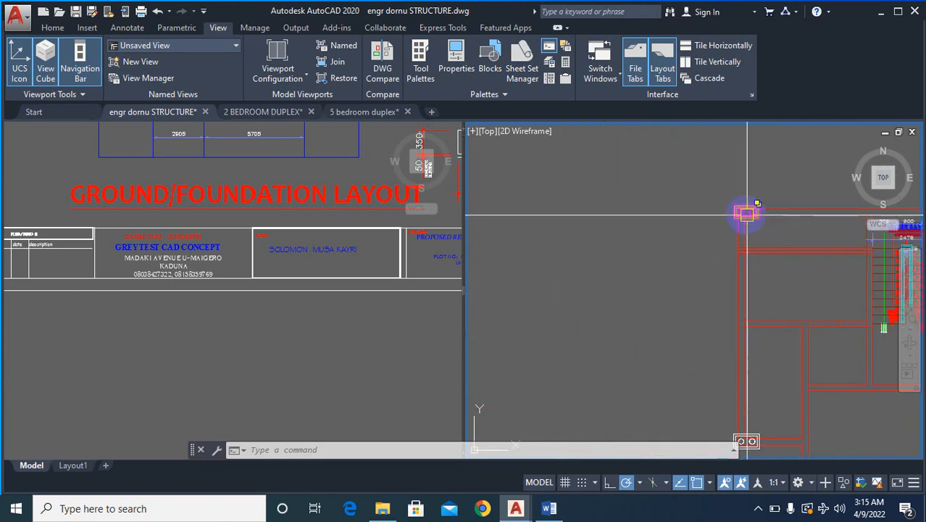
scroll(746, 216, "down", 4)
scroll(726, 306, "up", 2)
scroll(786, 331, "down", 5)
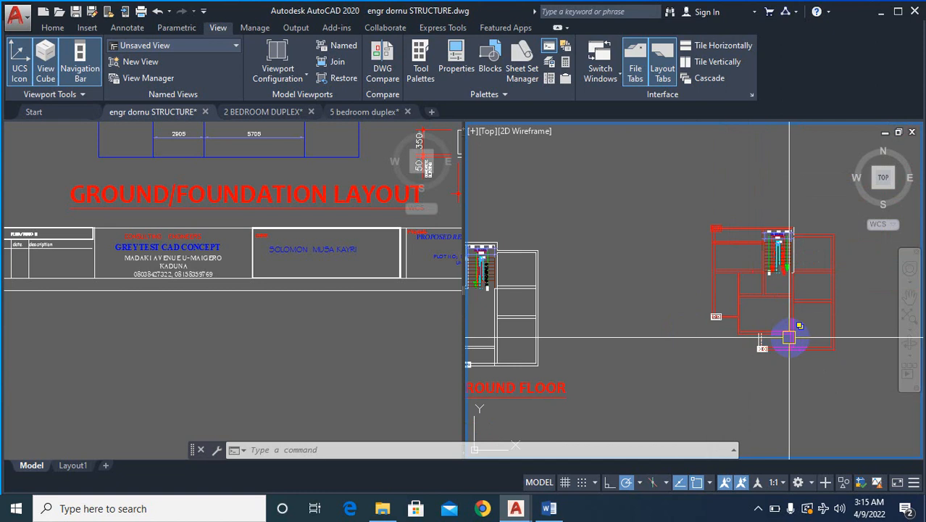
right_click(566, 338)
scroll(569, 339, "down", 2)
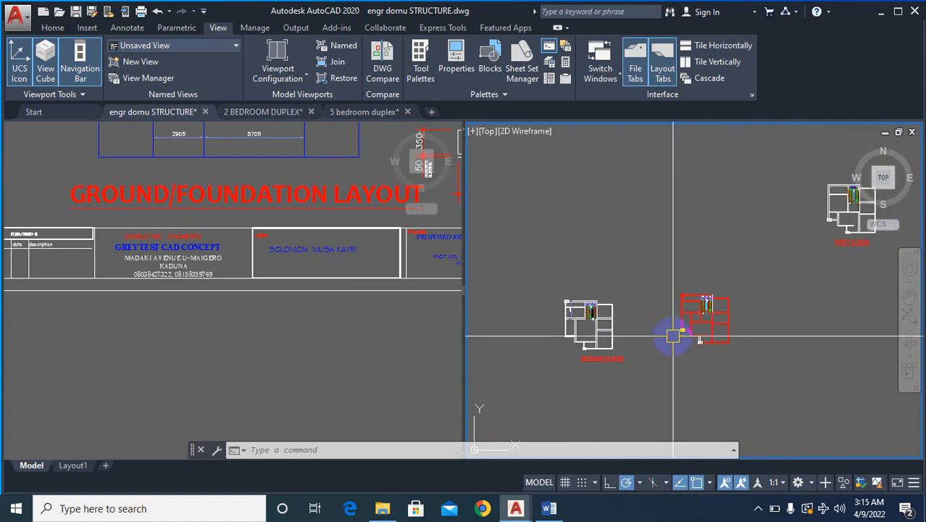
scroll(672, 362, "down", 4)
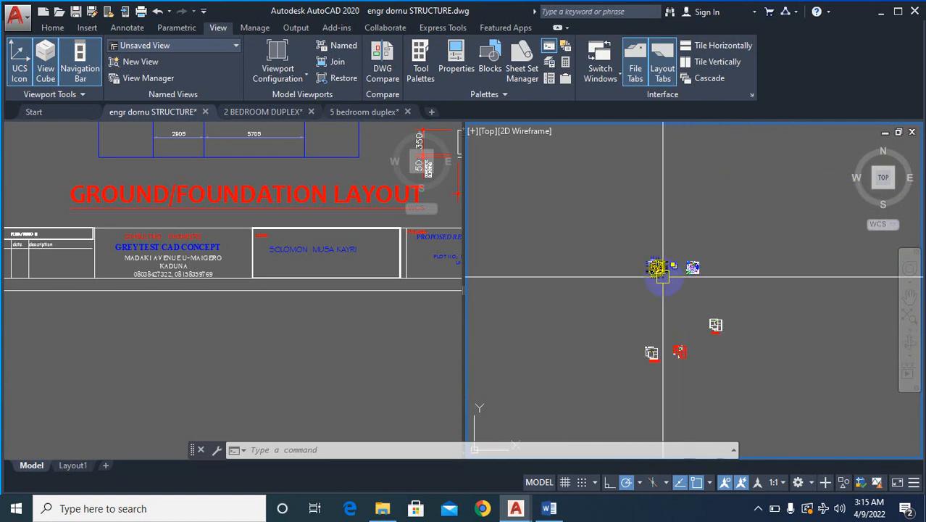
- Examine the detailed architectural floor plans around the planted corner and balconies, and the white ground floor plan's upper-left room and staircase
scroll(656, 265, "up", 8)
scroll(642, 264, "down", 4)
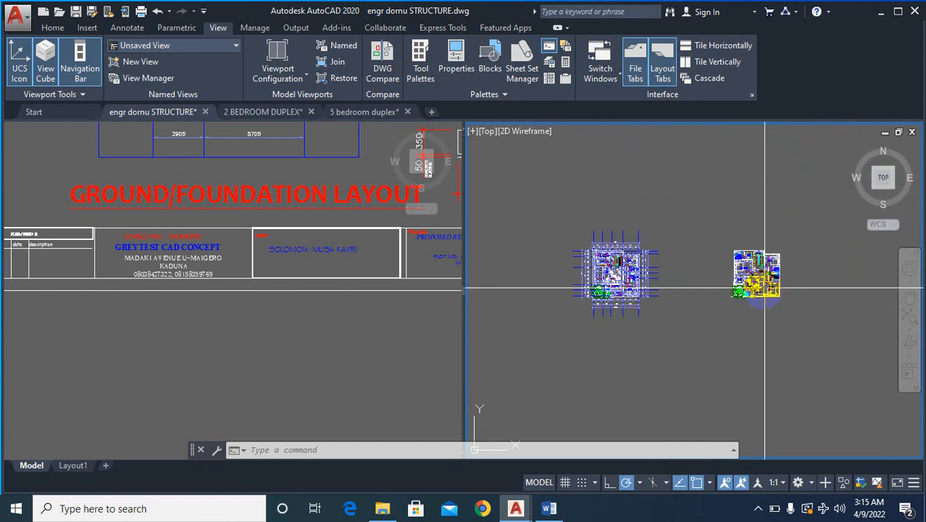
scroll(630, 257, "up", 9)
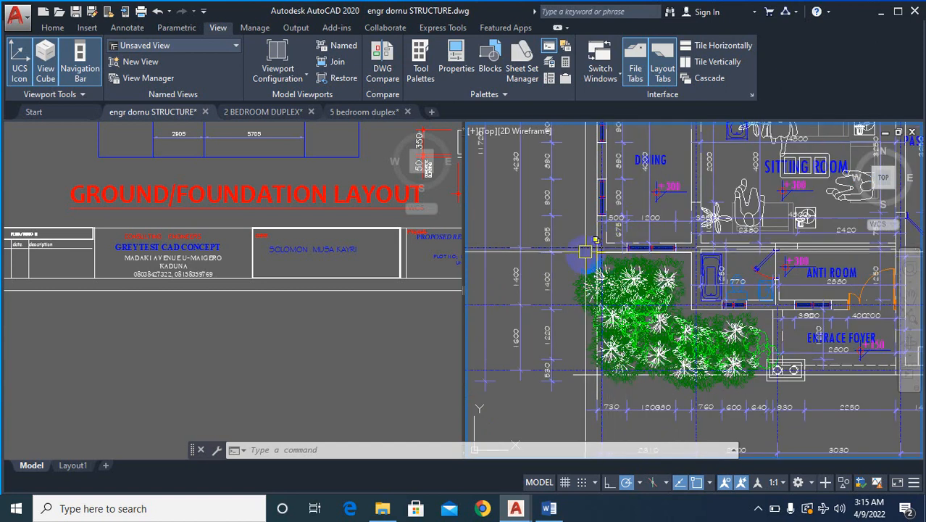
scroll(677, 279, "down", 5)
scroll(683, 286, "up", 8)
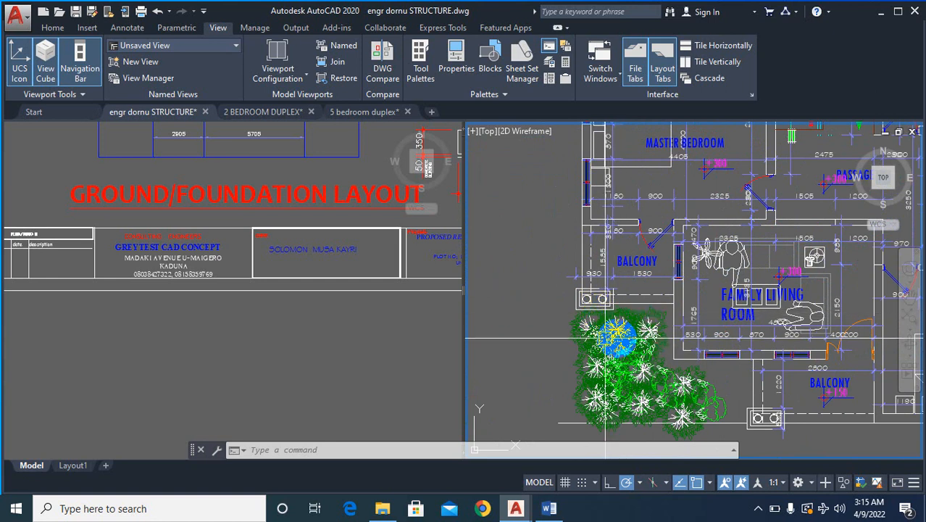
scroll(665, 284, "down", 3)
scroll(703, 276, "down", 8)
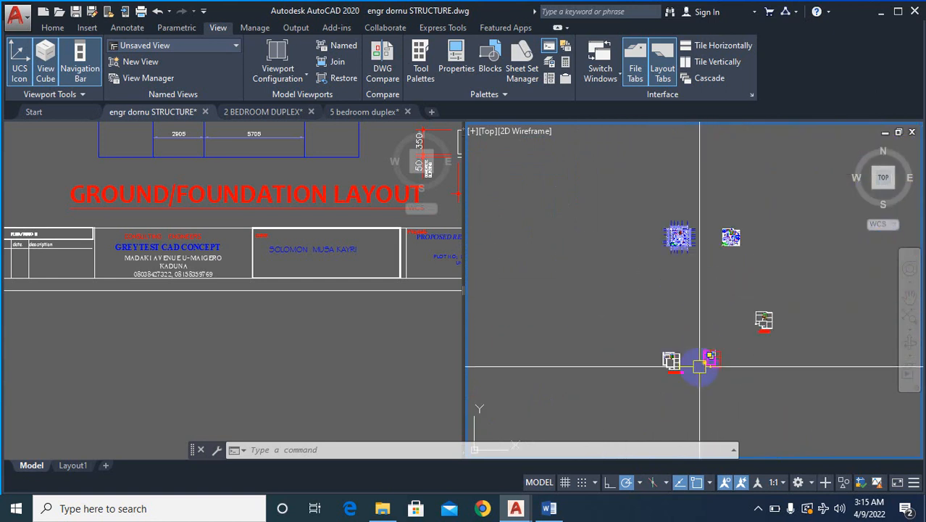
scroll(612, 330, "up", 3)
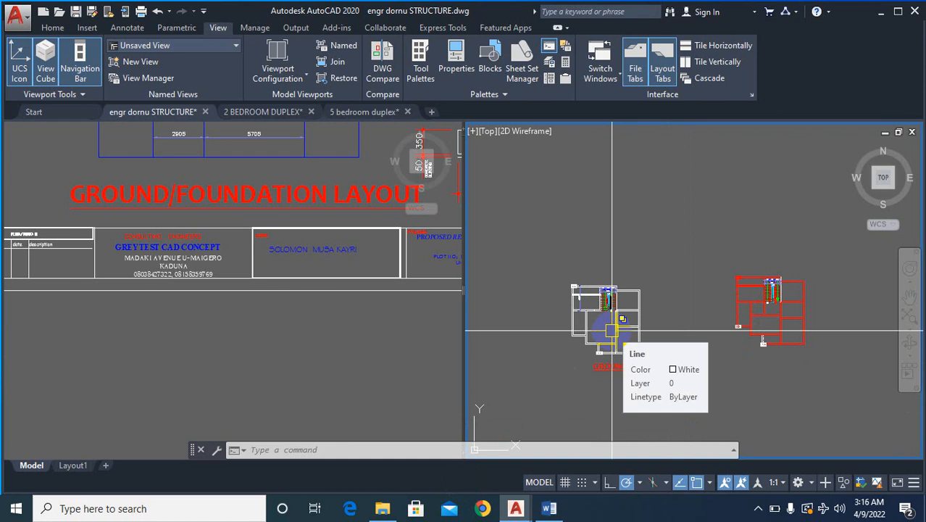
scroll(610, 330, "up", 8)
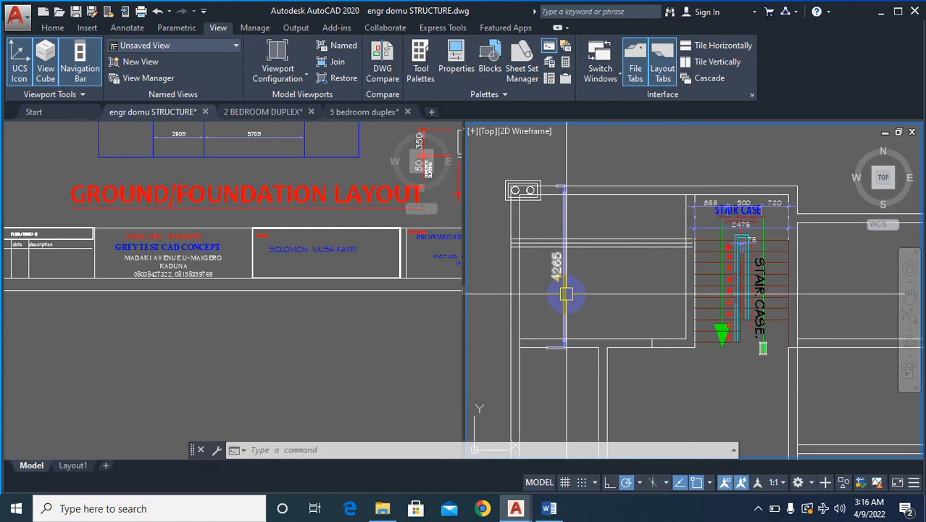
scroll(557, 284, "down", 8)
scroll(707, 319, "down", 2)
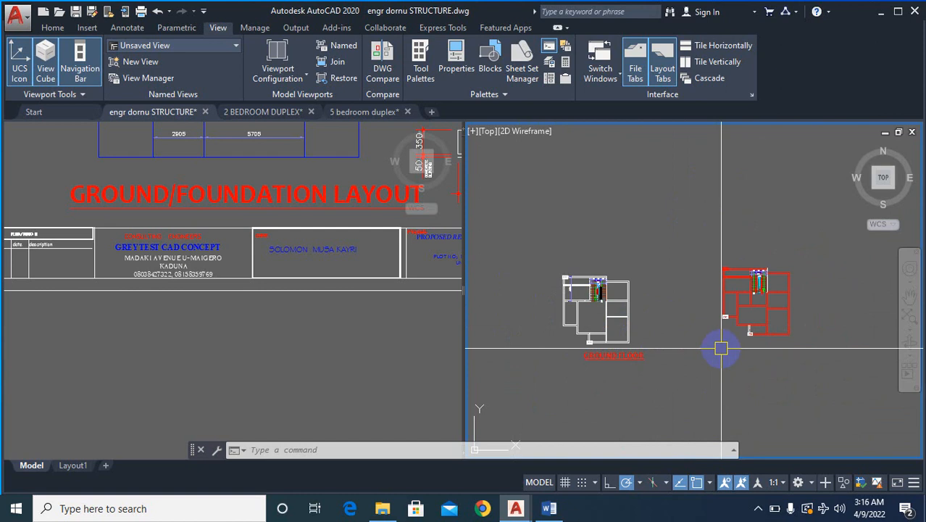
- Offset the red plan's right outer wall line and the upper-right room's top wall line 115 inward as centre lines
scroll(783, 279, "up", 4)
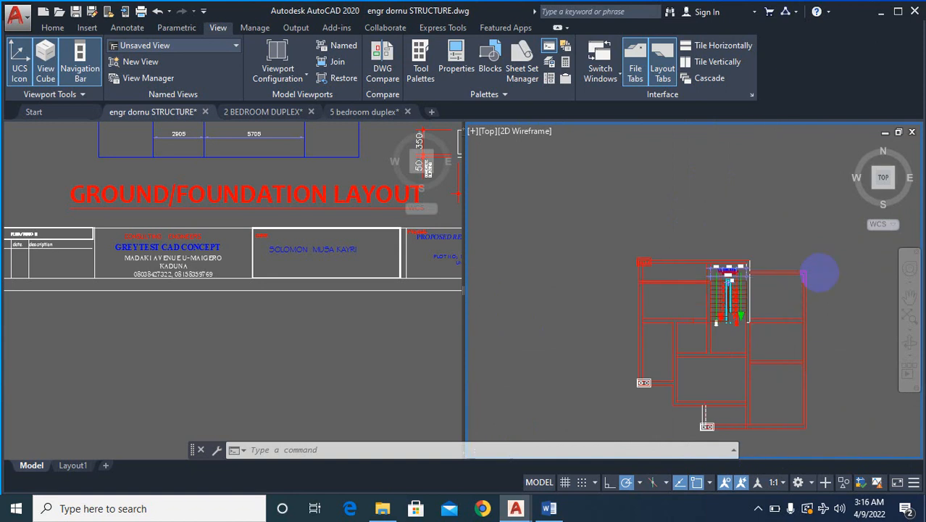
scroll(819, 273, "up", 3)
type("O")
key("Return")
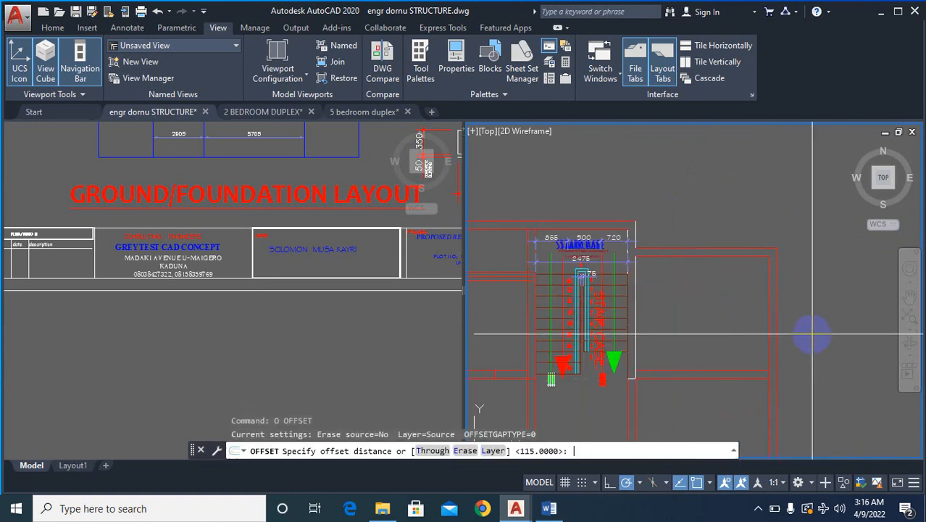
type("115")
key("Return")
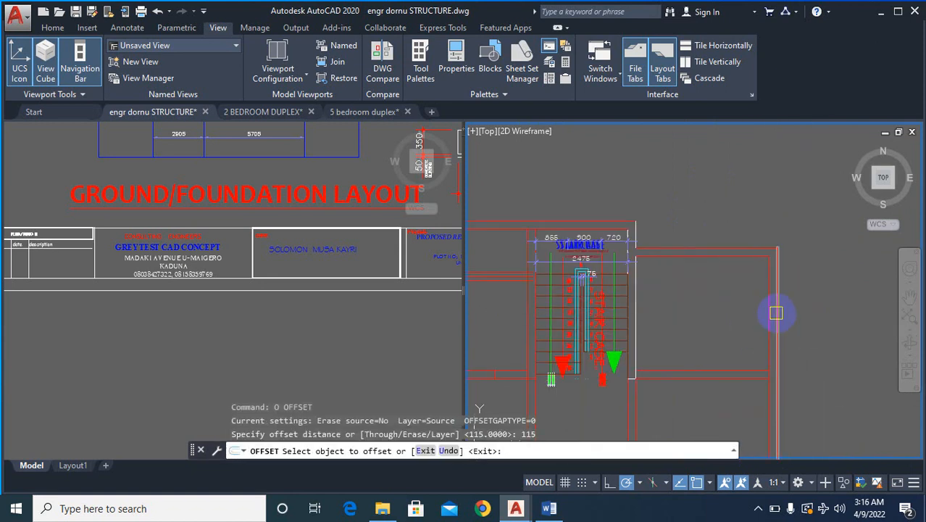
left_click(780, 314)
left_click(738, 244)
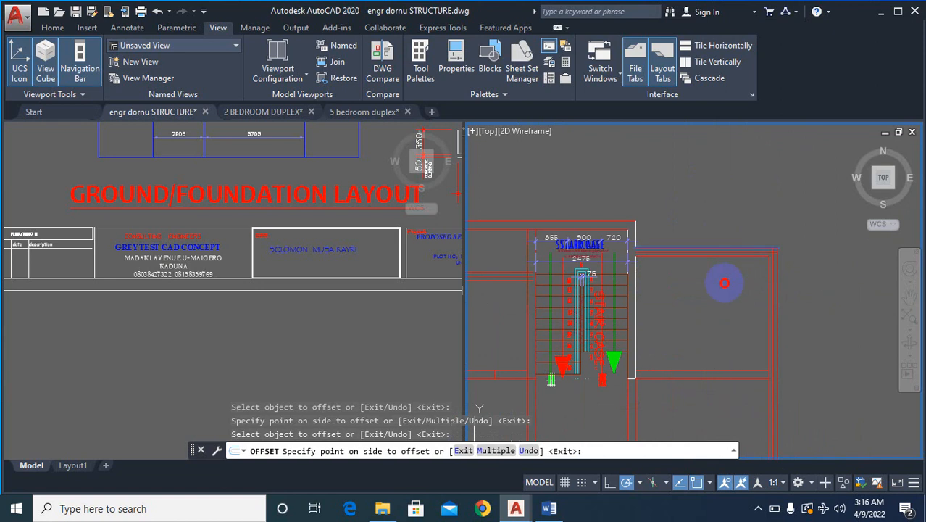
left_click(724, 284)
- Offset the top wall line beside the staircase and the left outer wall line 115 inward on the red plan
scroll(750, 254, "down", 4)
scroll(662, 242, "up", 4)
left_click(662, 240)
left_click(650, 266)
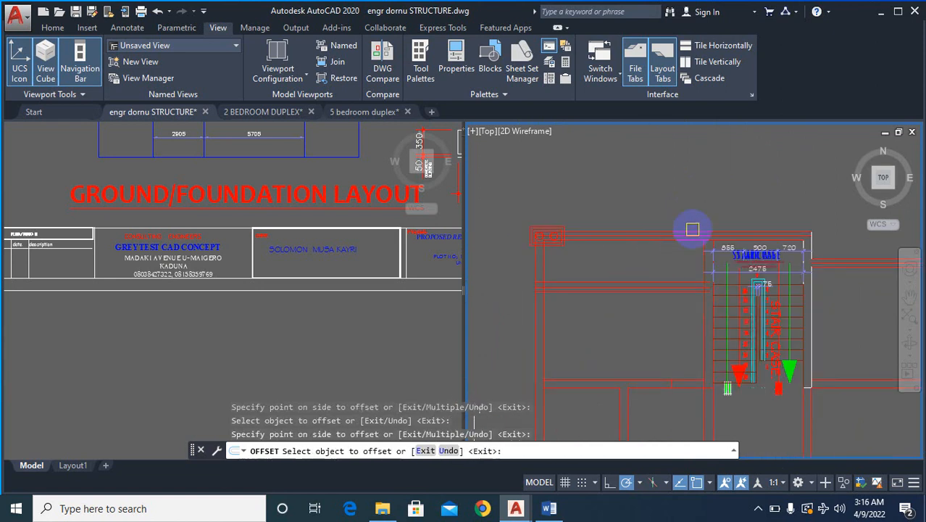
scroll(693, 229, "down", 5)
scroll(627, 313, "up", 5)
left_click(627, 279)
left_click(667, 236)
- Add 115 offset centre lines to the short wall beside the lower-left double column and the middle room's left and bottom walls
scroll(662, 253, "down", 5)
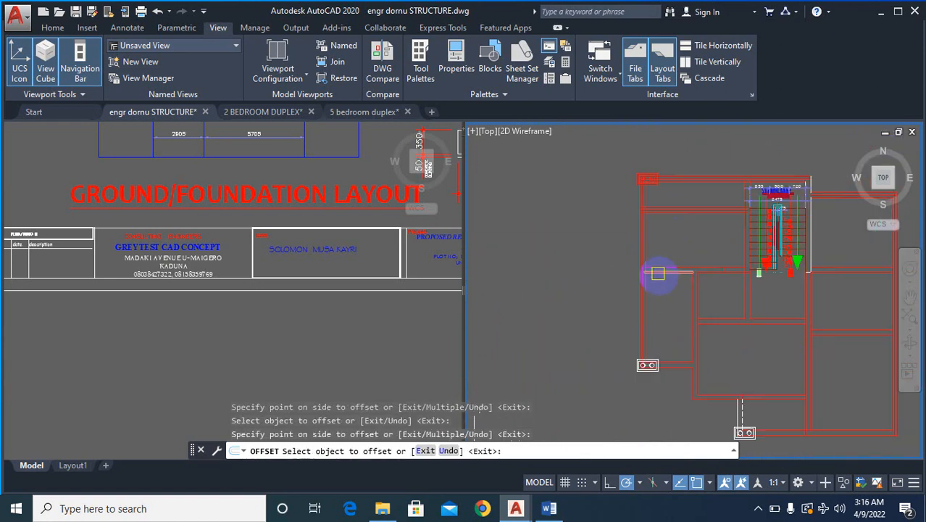
scroll(677, 338, "up", 5)
left_click(649, 326)
left_click(648, 274)
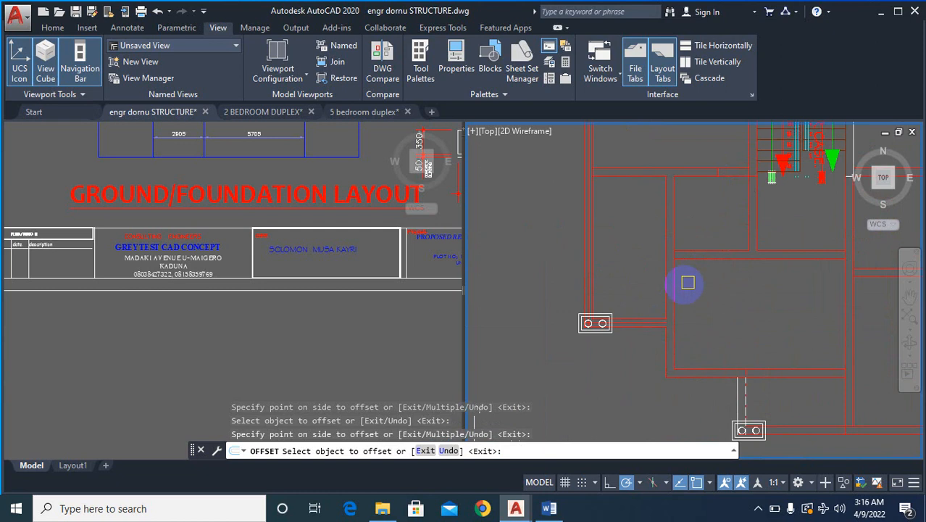
left_click(674, 284)
left_click(655, 268)
scroll(647, 254, "down", 5)
scroll(682, 299, "up", 5)
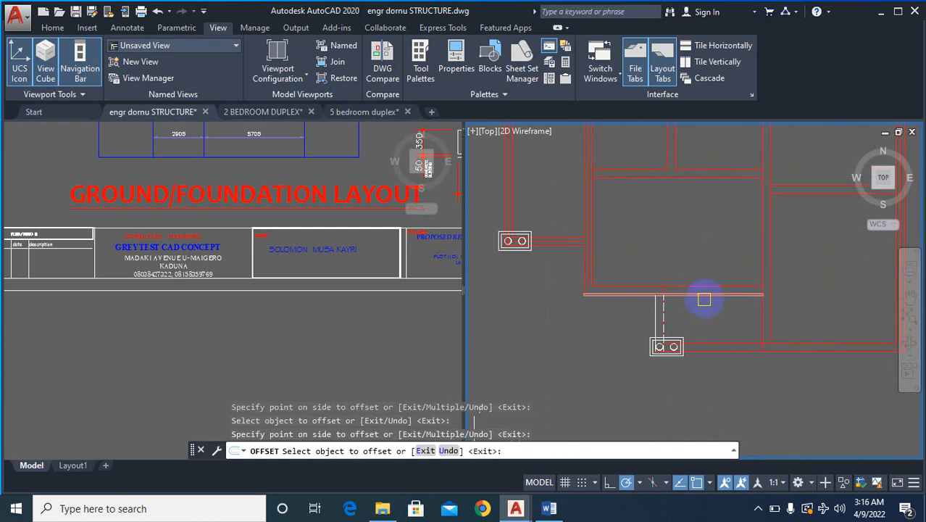
left_click(700, 293)
left_click(692, 255)
- Add 115 offset centre lines to the vertical wall right of the middle room and the plan's lowest horizontal wall
scroll(717, 282, "down", 5)
scroll(696, 292, "up", 6)
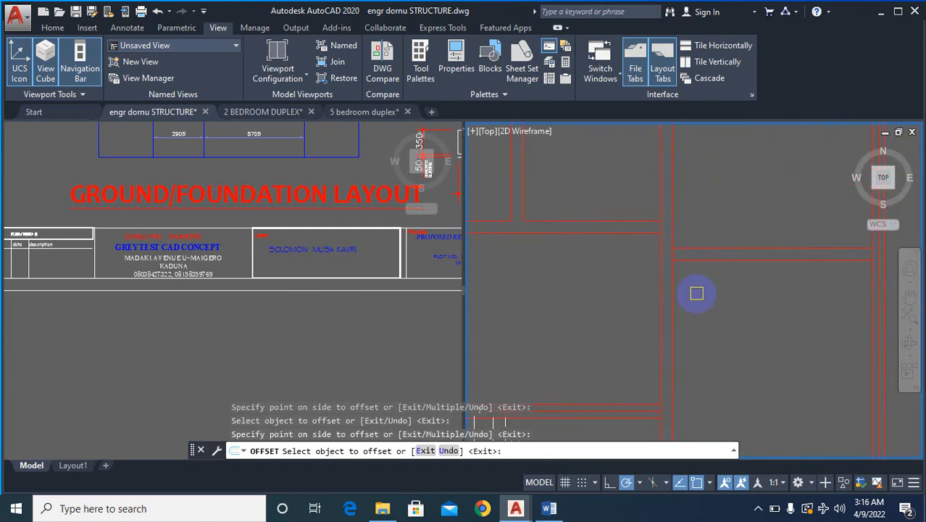
left_click(675, 319)
left_click(638, 306)
scroll(654, 279, "down", 6)
scroll(694, 314, "up", 4)
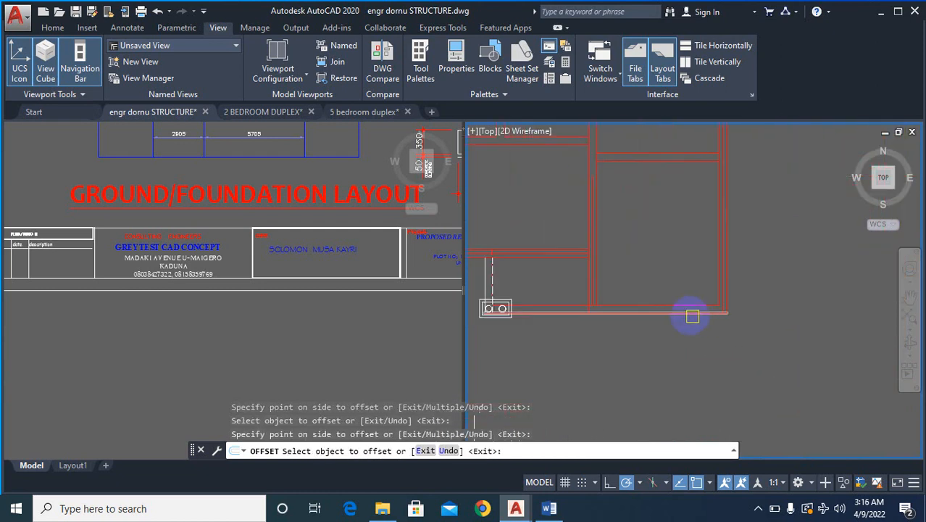
scroll(661, 349, "down", 5)
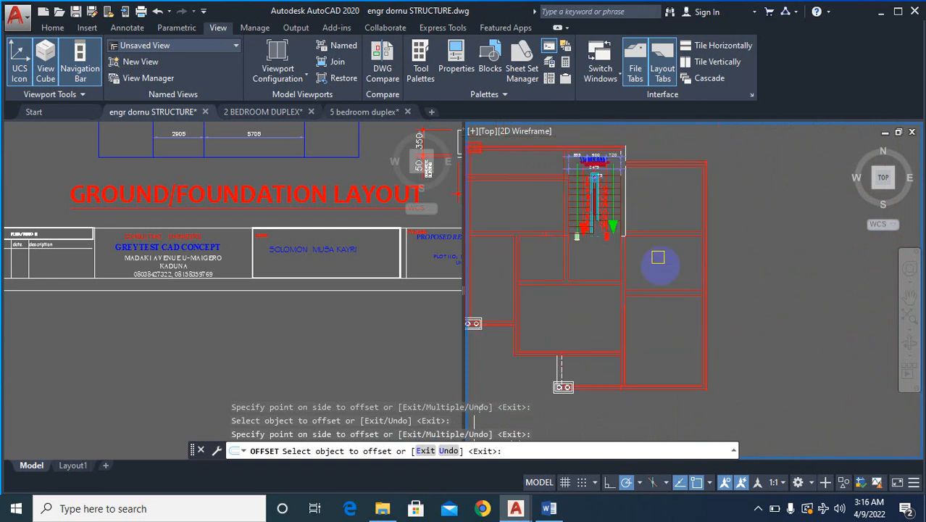
- Offset a line of each of the two horizontal walls dividing the right-hand rooms by 115 to form their centre lines
scroll(658, 263, "up", 5)
left_click(672, 305)
left_click(658, 332)
left_click(641, 221)
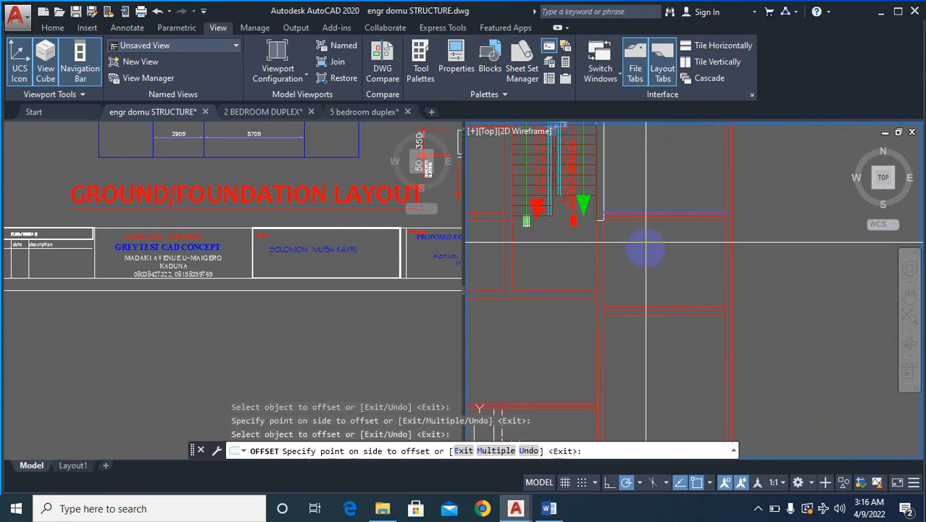
left_click(694, 277)
- Offset the horizontal wall left of the staircase and the vertical wall below its left side by 115, then end the command
scroll(699, 239, "down", 5)
scroll(653, 260, "up", 5)
left_click(651, 261)
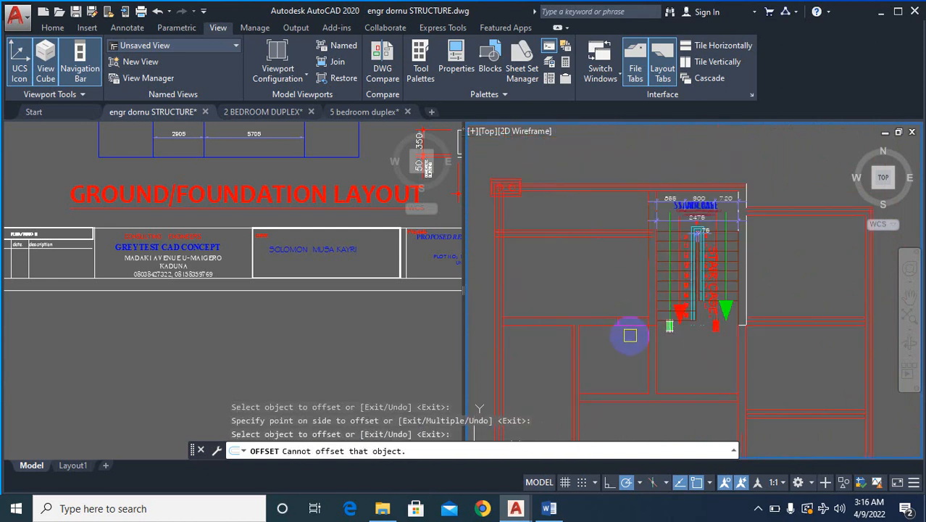
scroll(587, 324, "up", 2)
left_click(591, 312)
left_click(616, 340)
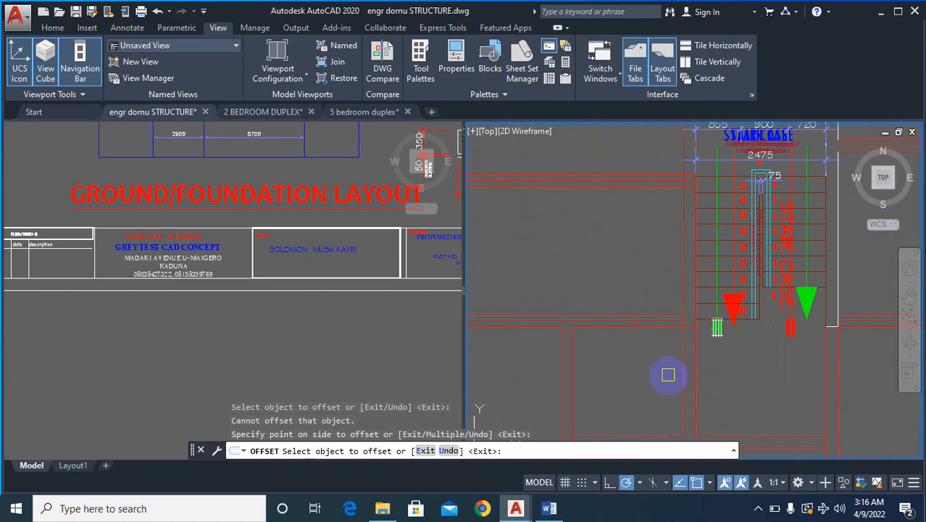
left_click(689, 379)
left_click(725, 375)
scroll(717, 374, "down", 6)
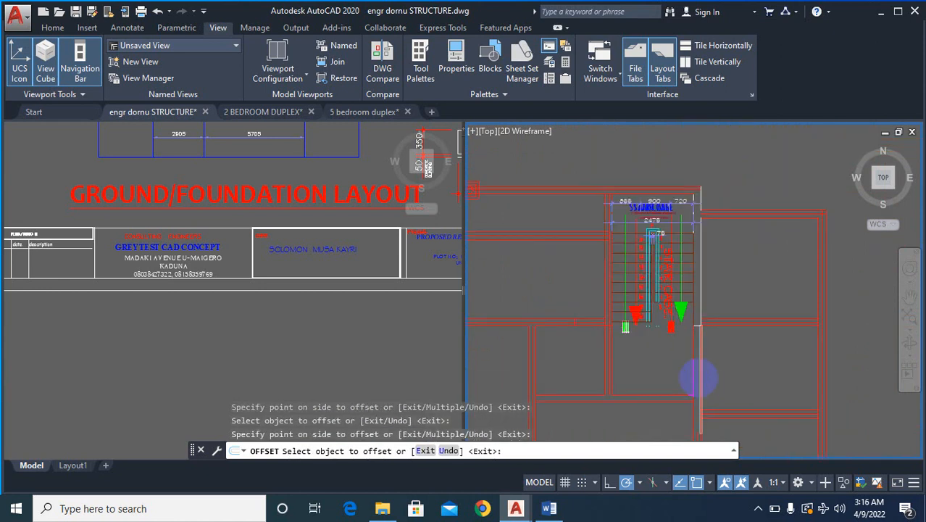
key("Escape")
key("Escape")
key("Escape")
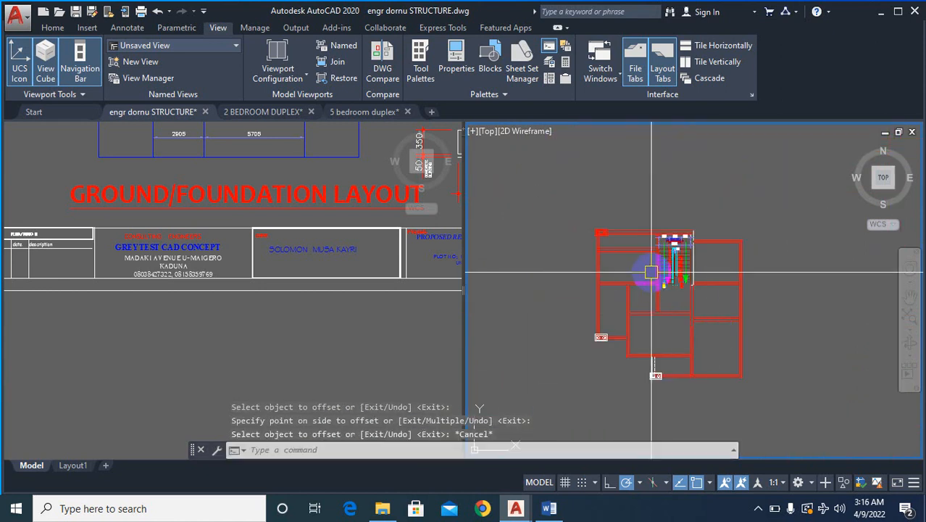
- Offset the red plan's right outer wall line and top outer wall line 3000 outward
type("o")
key("Return")
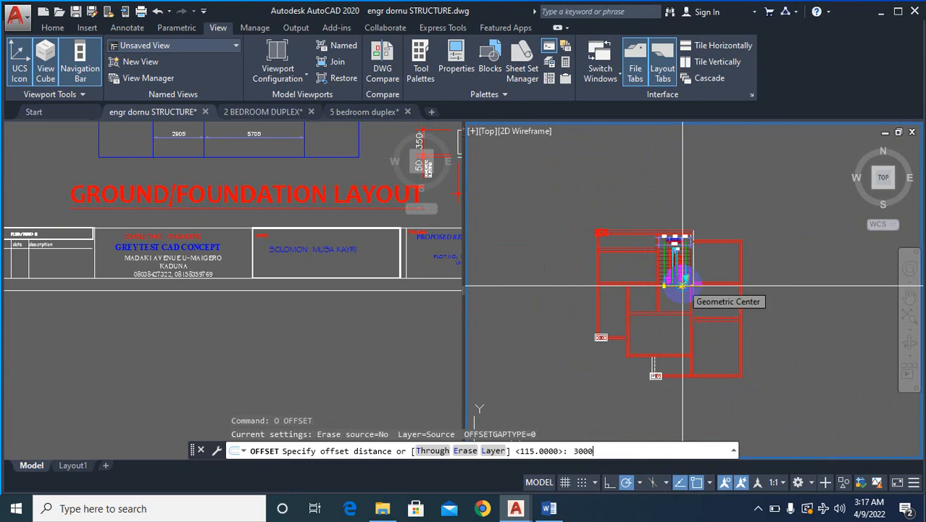
type("3000")
key("Return")
scroll(753, 268, "up", 5)
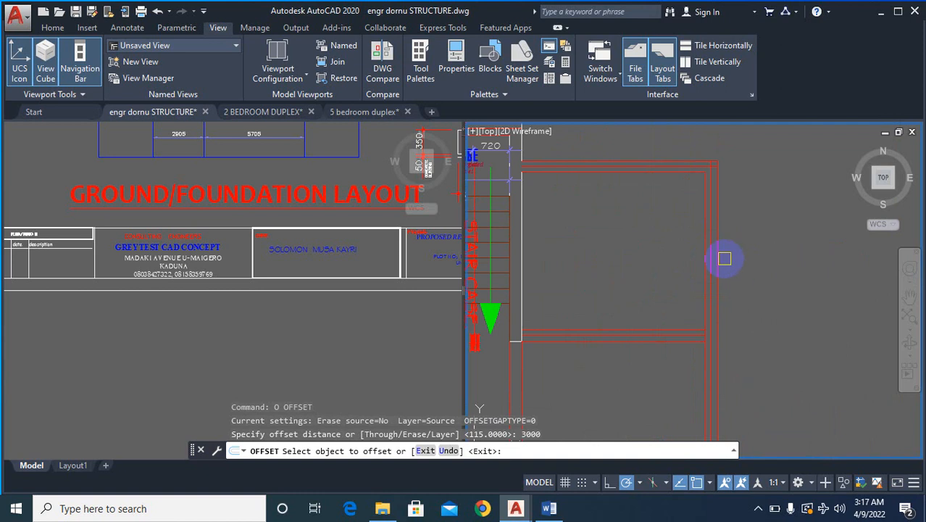
left_click(724, 258)
scroll(782, 216, "down", 4)
left_click(725, 182)
scroll(624, 210, "up", 5)
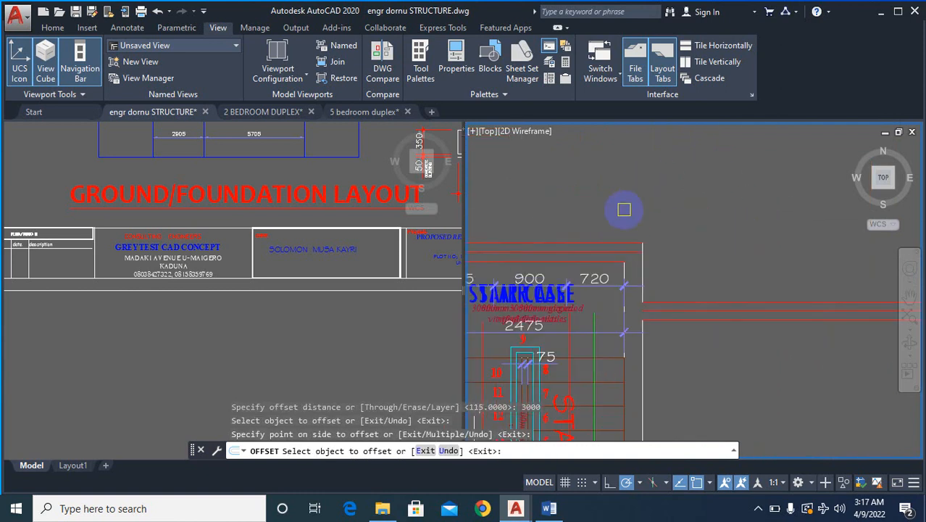
left_click(615, 233)
left_click(672, 182)
scroll(612, 284, "down", 4)
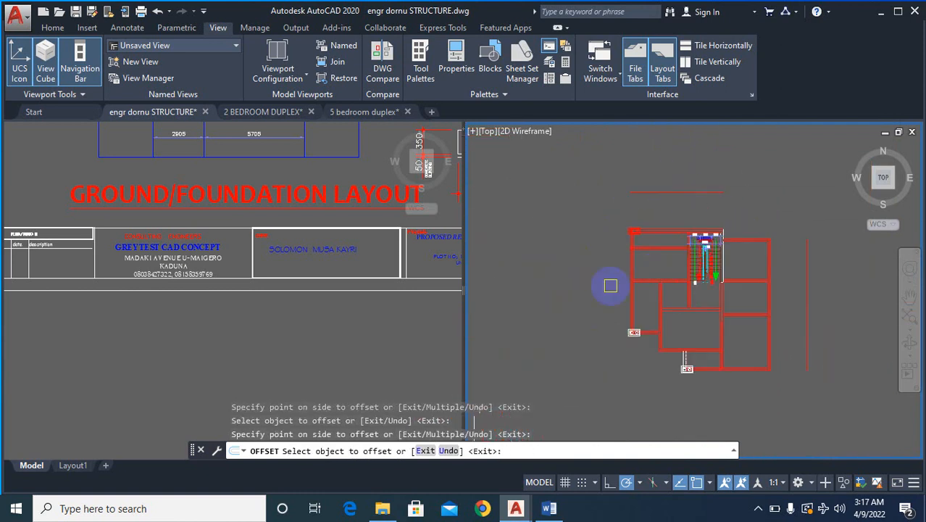
- Offset the red plan's left outer wall line and bottom outer wall line 3000 outward
scroll(637, 283, "up", 5)
left_click(687, 296)
left_click(543, 241)
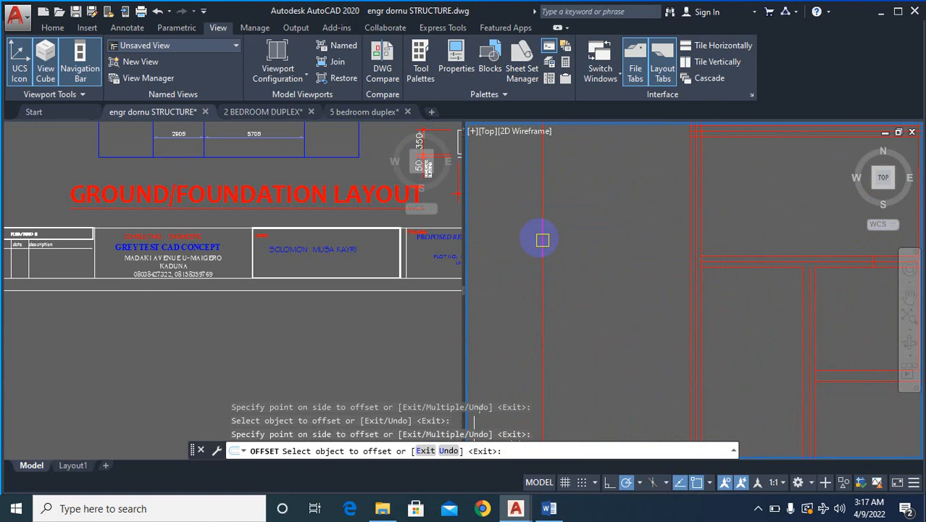
scroll(543, 241, "down", 5)
scroll(650, 339, "up", 5)
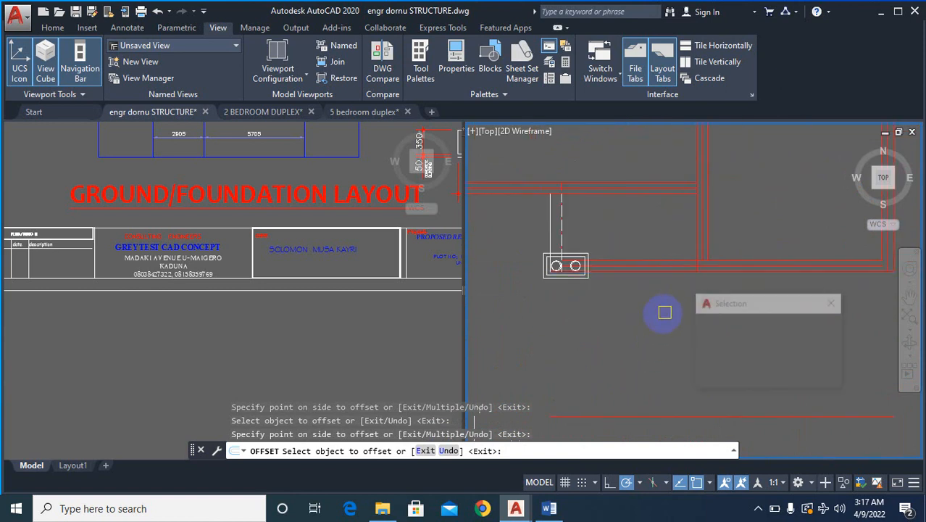
scroll(660, 337, "down", 5)
key("Escape")
key("Escape")
key("Escape")
- Match the four outer boundary lines around the red plan to the properties of a blue grid line in the foundation layout
left_click(289, 330)
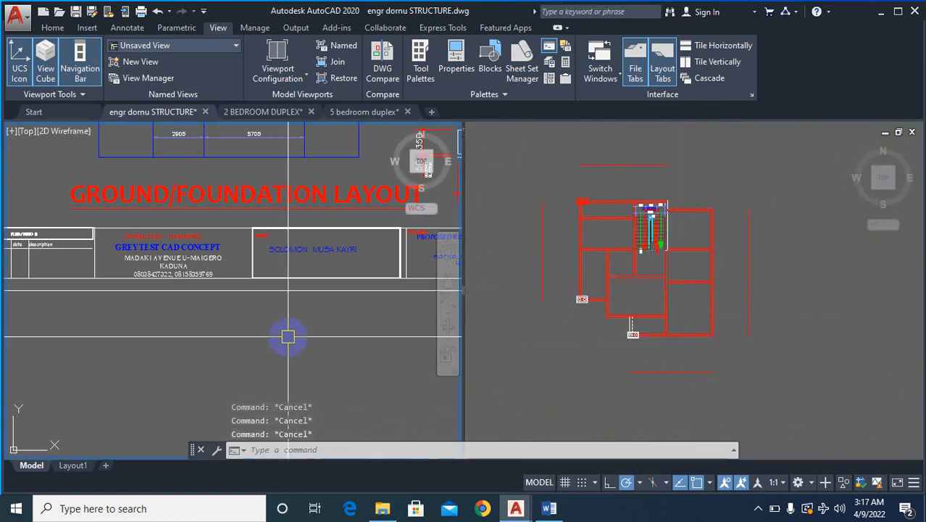
scroll(303, 217, "down", 3)
scroll(338, 195, "up", 4)
scroll(296, 237, "up", 5)
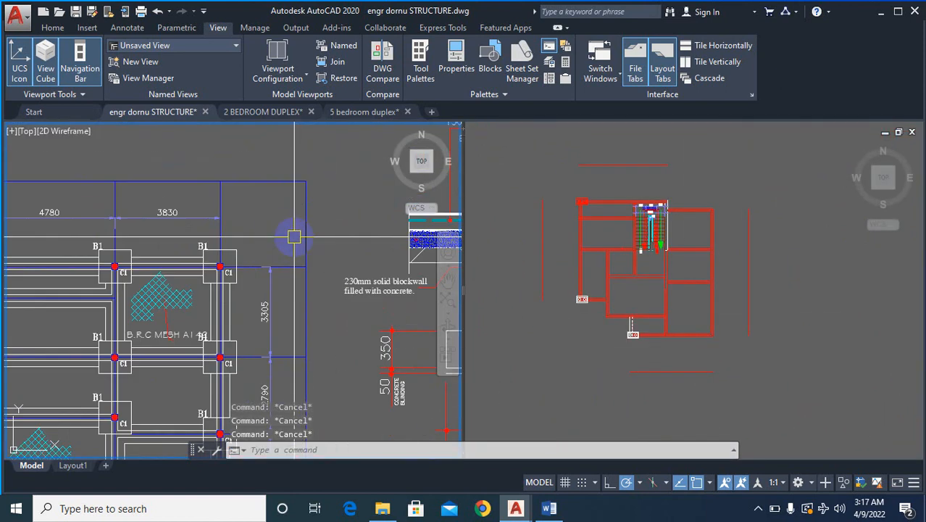
type("MA")
key("Return")
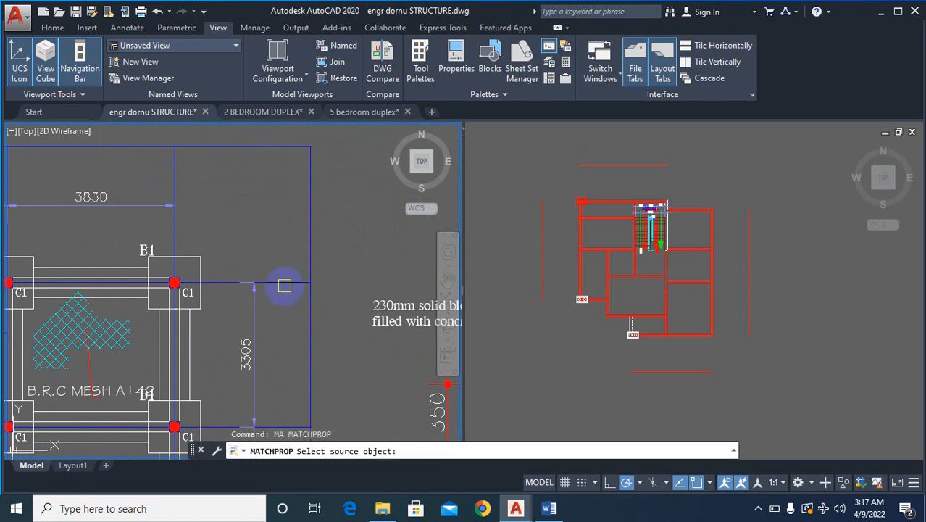
left_click(285, 283)
left_click(742, 308)
left_click(708, 371)
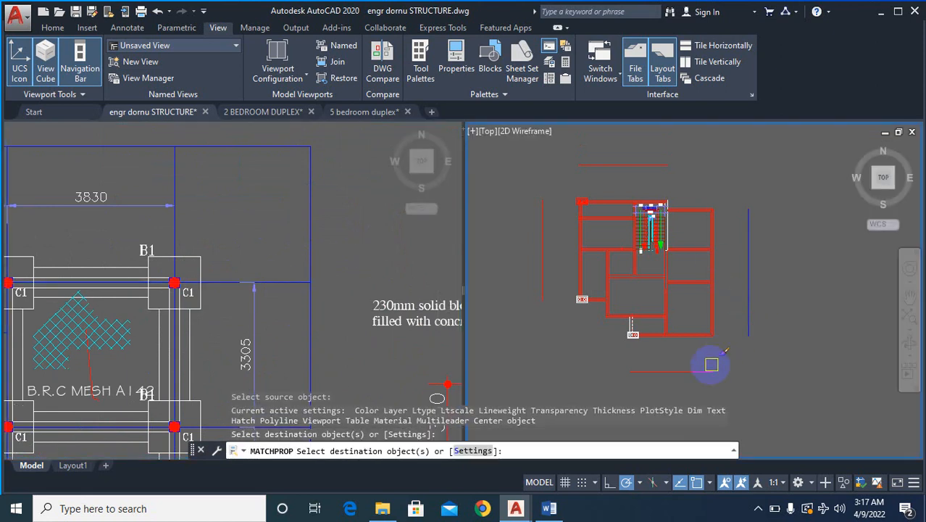
left_click(574, 306)
left_click(584, 168)
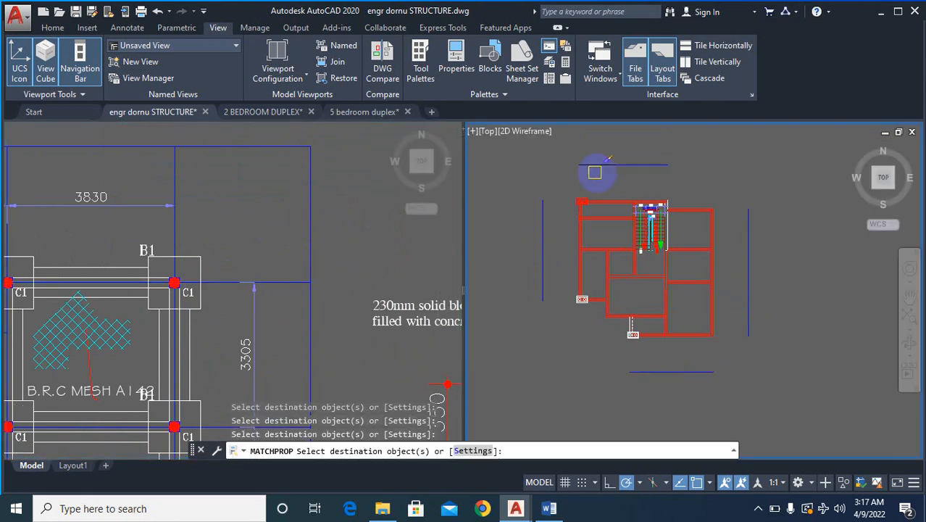
scroll(632, 192, "down", 4)
key("Escape")
- End property matching and join the red plan's top and right boundary lines into a square corner using a zero-radius Fillet
left_click(310, 314)
scroll(207, 260, "down", 7)
scroll(234, 313, "down", 2)
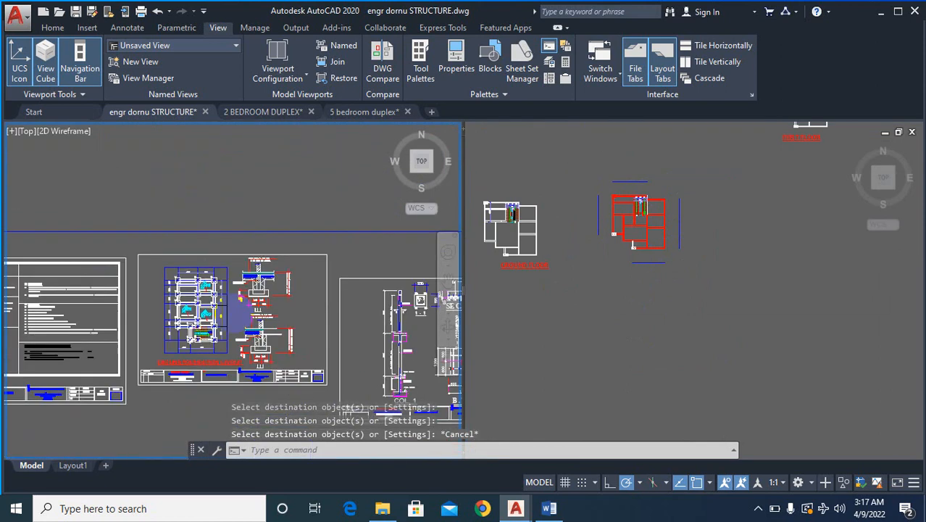
scroll(234, 313, "down", 6)
scroll(236, 312, "up", 8)
left_click(806, 244)
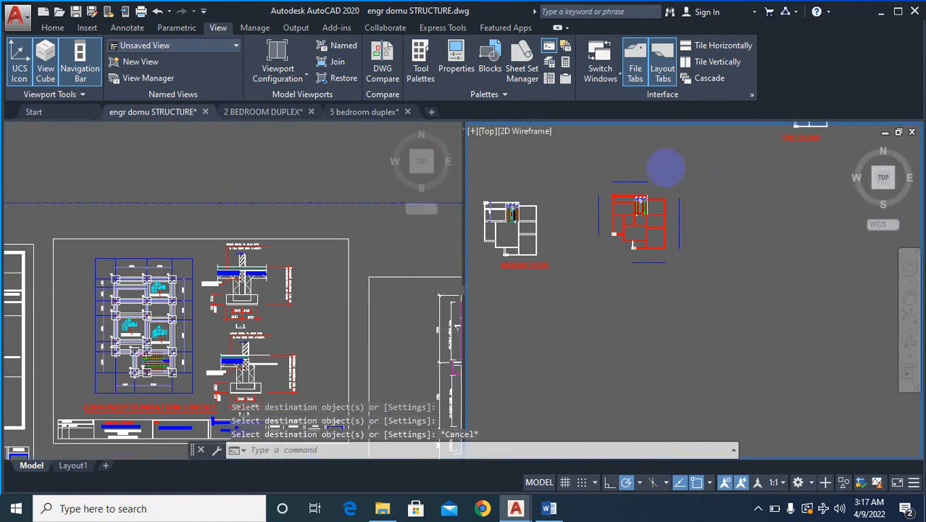
scroll(667, 174, "up", 6)
type("f")
key("Return")
left_click(576, 199)
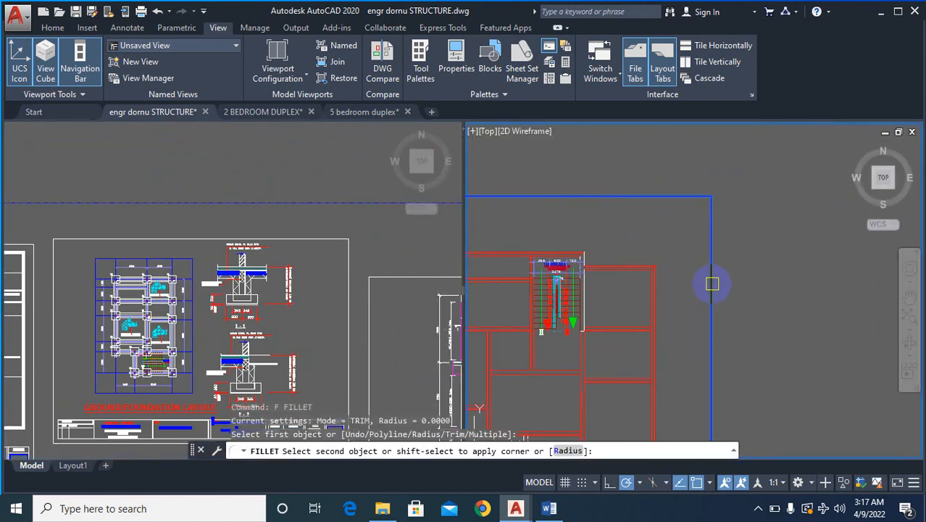
left_click(711, 284)
- Fillet the bottom boundary line with the right boundary line to close their corner
scroll(775, 180, "down", 4)
key("Return")
scroll(747, 311, "up", 4)
left_click(703, 335)
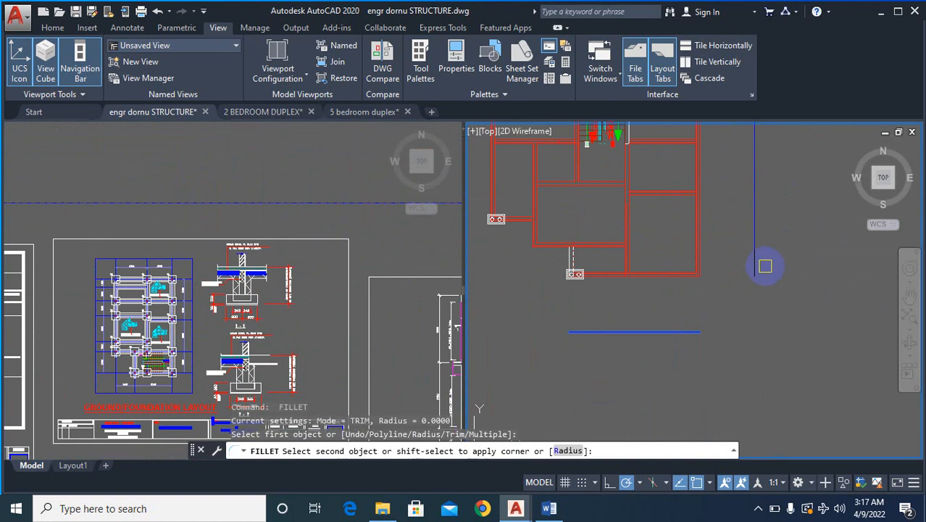
left_click(756, 265)
- Fillet the left boundary line with the bottom and top boundary lines to close the rectangle around the red plan
scroll(634, 248, "down", 4)
key("Return")
left_click(645, 244)
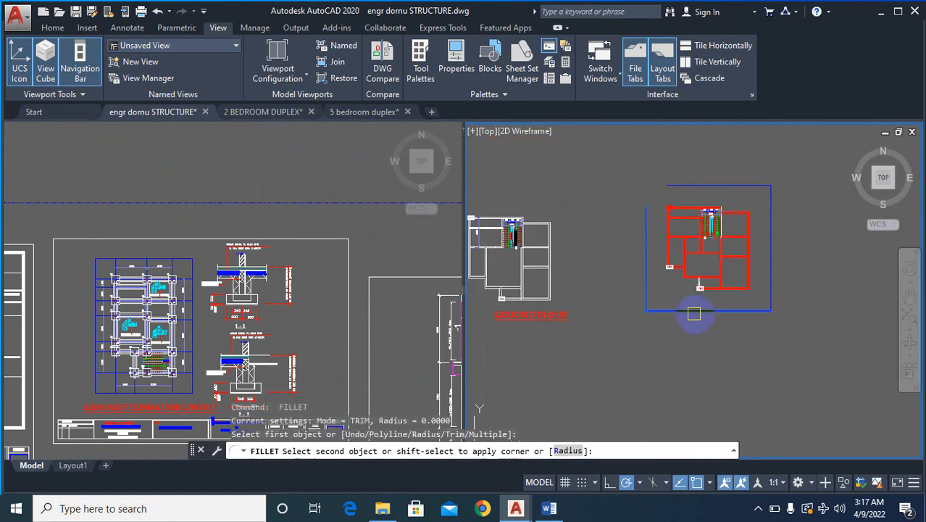
left_click(696, 310)
key("Return")
left_click(643, 221)
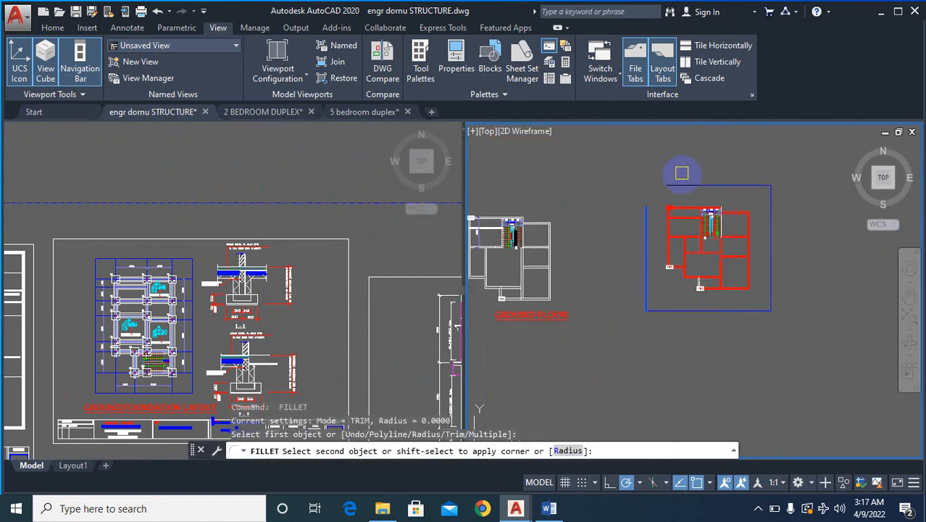
left_click(682, 186)
- Match the centre lines of the right outer wall, its adjoining top wall and the top wall by the staircase to the blue boundary line
scroll(725, 192, "up", 4)
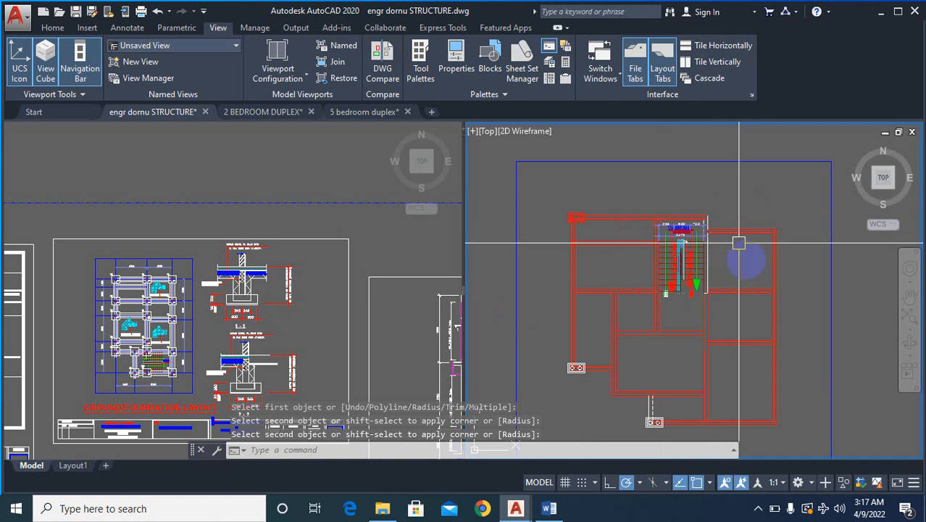
type("ma")
key("Return")
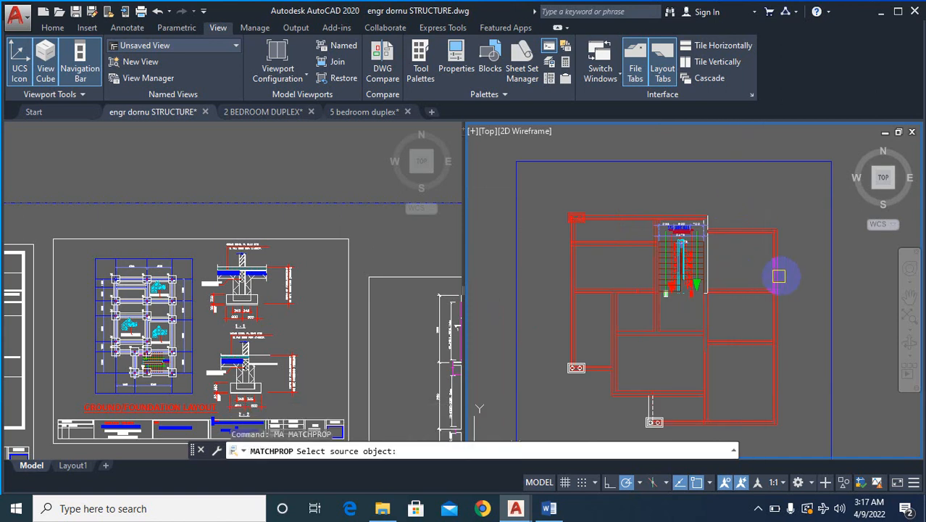
left_click(827, 257)
scroll(771, 174, "up", 5)
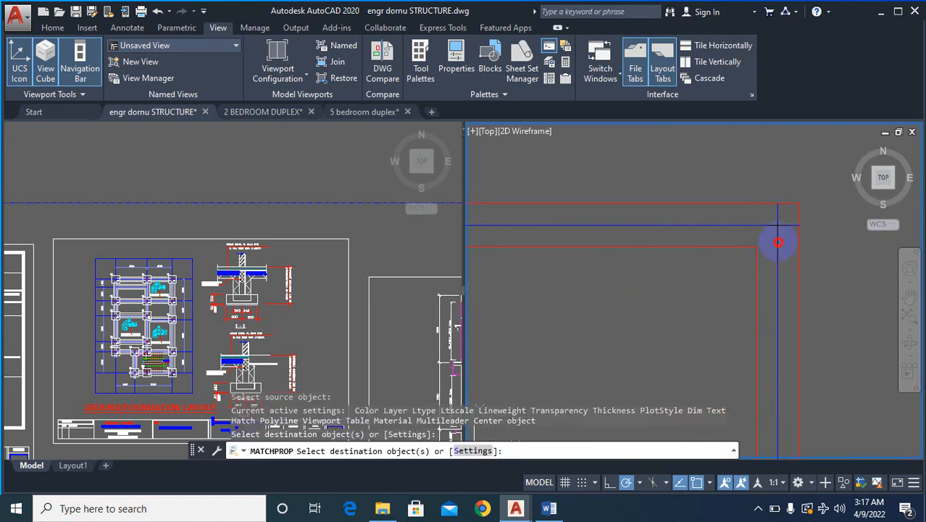
left_click(778, 242)
scroll(815, 229, "down", 6)
scroll(690, 205, "up", 6)
left_click(659, 230)
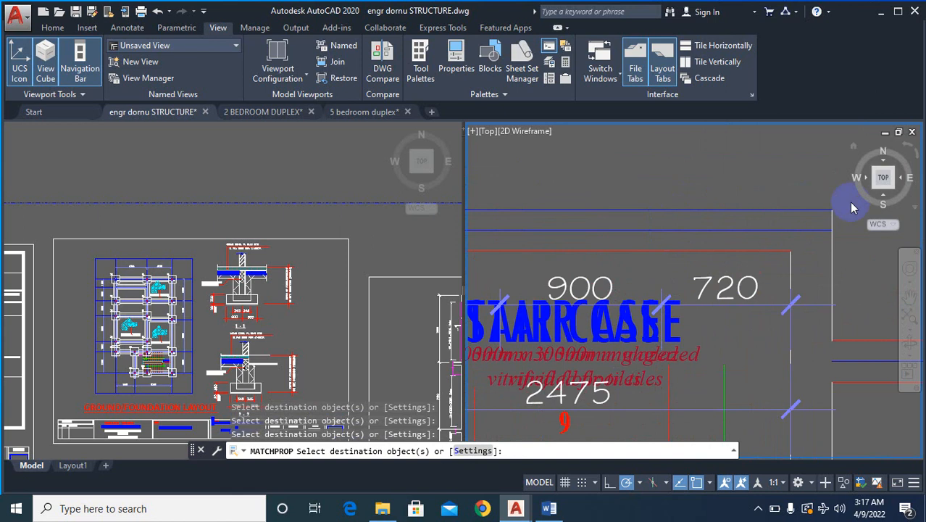
- Apply the blue boundary line's properties to the centre lines of the staircase's left wall and the upper-left room's horizontal wall
scroll(852, 208, "down", 5)
scroll(721, 227, "up", 5)
scroll(721, 225, "down", 5)
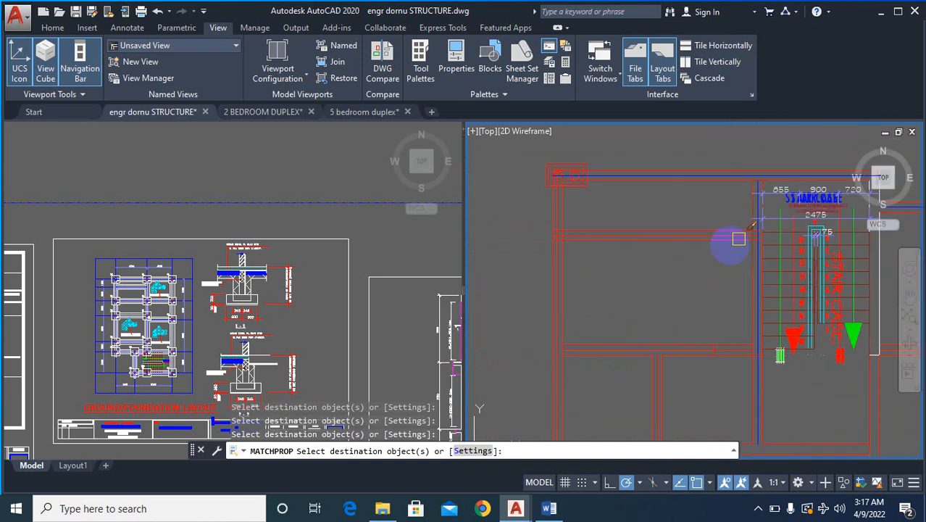
scroll(699, 213, "up", 7)
left_click(695, 229)
scroll(689, 217, "down", 5)
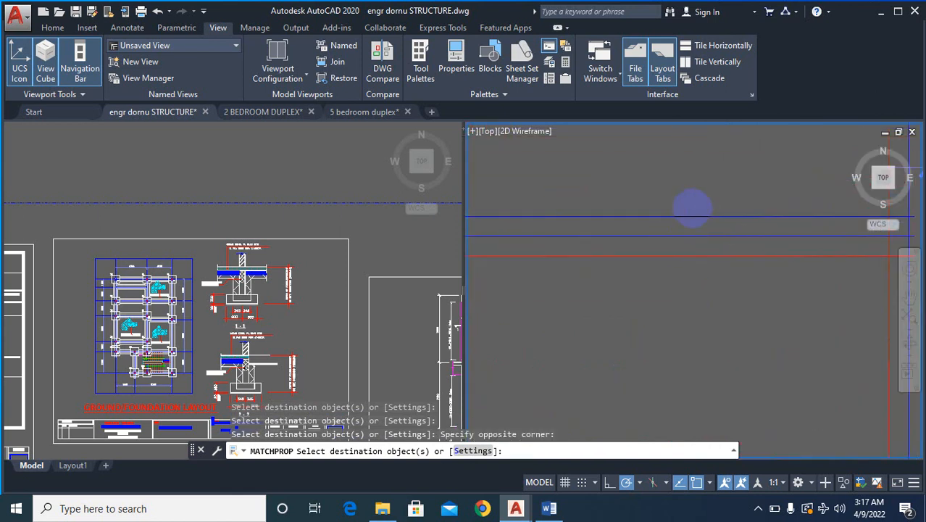
- Apply the same blue line properties to the horizontal wall centre line left of the staircase and the vertical one below it
scroll(645, 283, "up", 6)
left_click(673, 351)
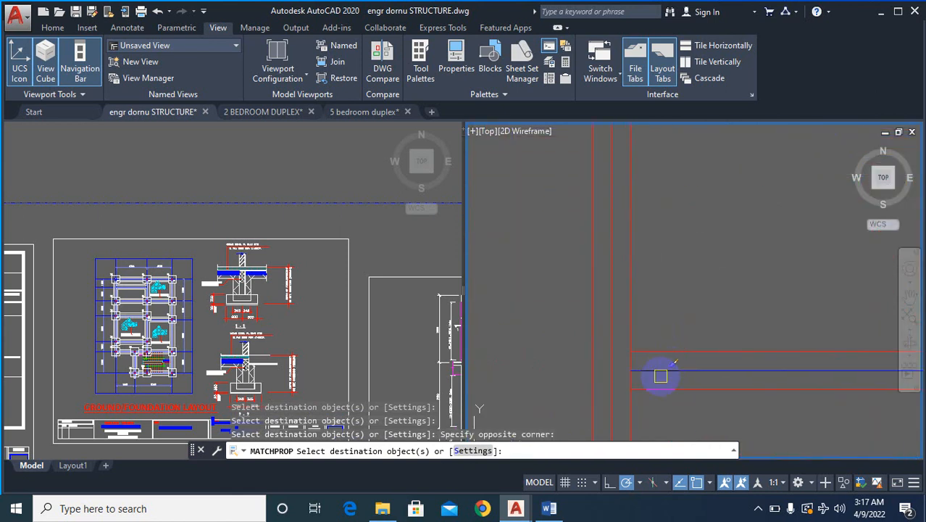
scroll(616, 315, "down", 5)
scroll(624, 287, "up", 6)
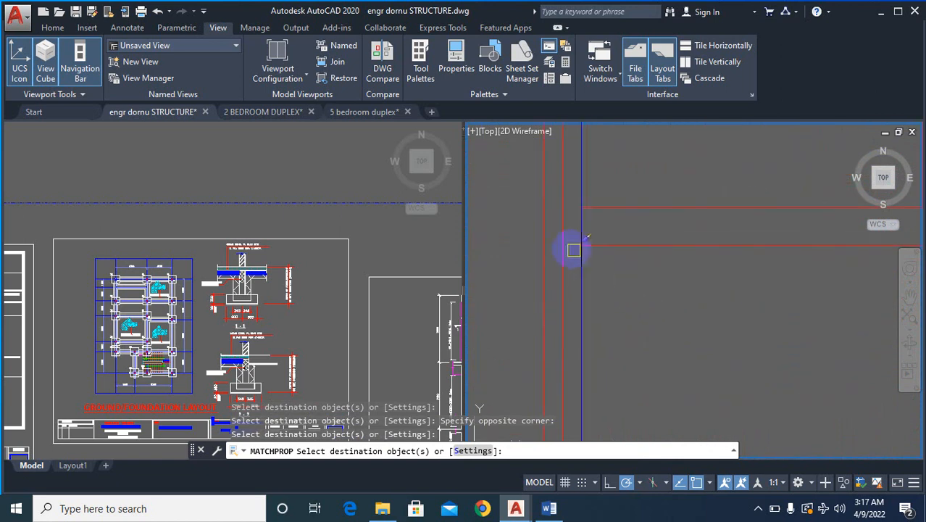
left_click(566, 241)
scroll(600, 280, "down", 5)
scroll(579, 297, "up", 6)
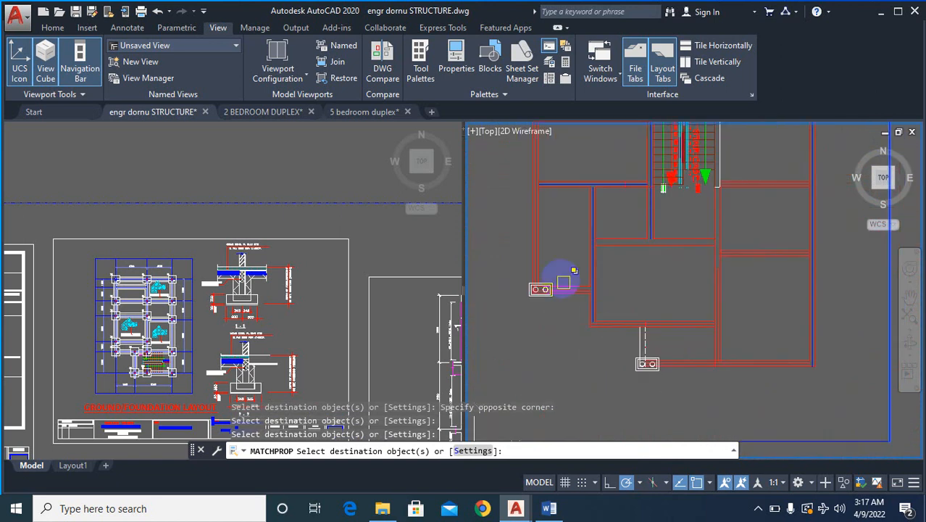
- Apply the blue line properties to the centre lines of the left outer wall and the short lower-left wall
scroll(566, 301, "up", 3)
scroll(602, 309, "down", 5)
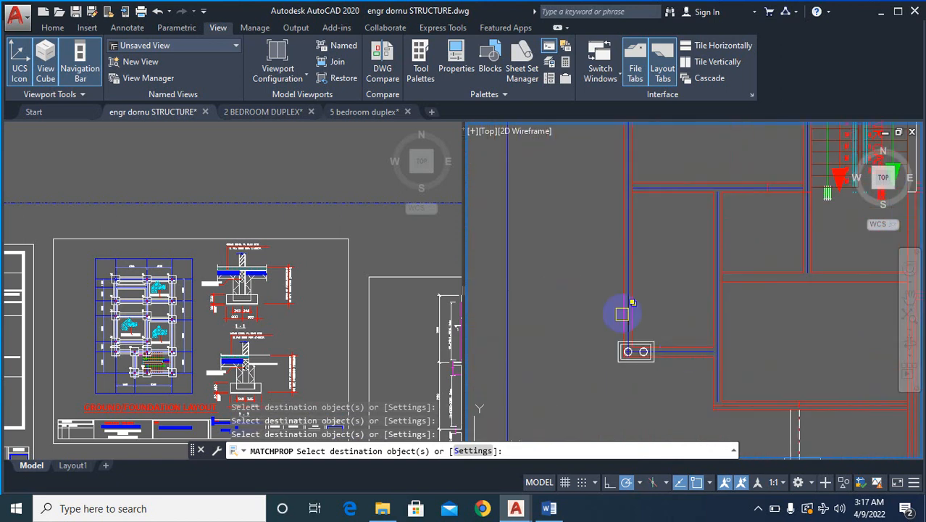
scroll(624, 306, "up", 5)
scroll(606, 291, "down", 5)
- Apply the blue line properties to the centre lines of the central room's bottom wall, the lower central vertical wall and the bottom outer wall
scroll(621, 314, "up", 6)
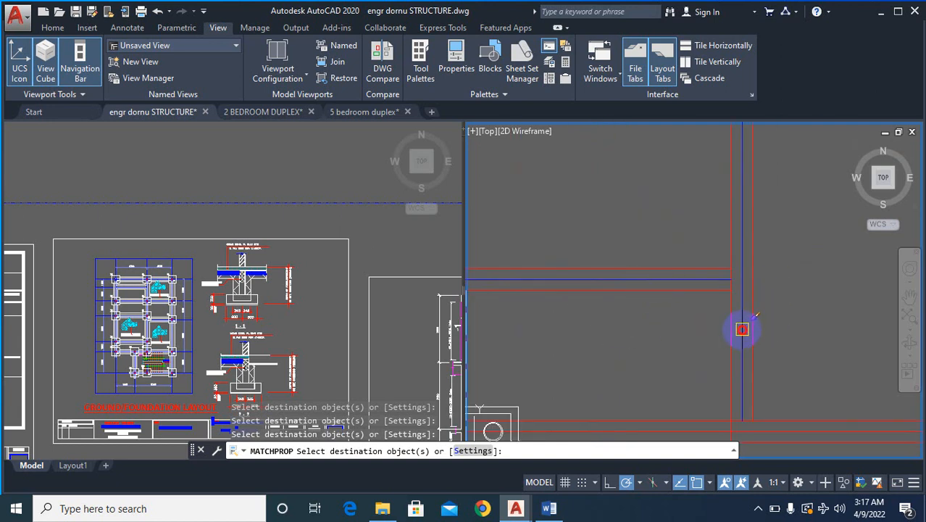
scroll(742, 330, "down", 5)
scroll(727, 337, "up", 5)
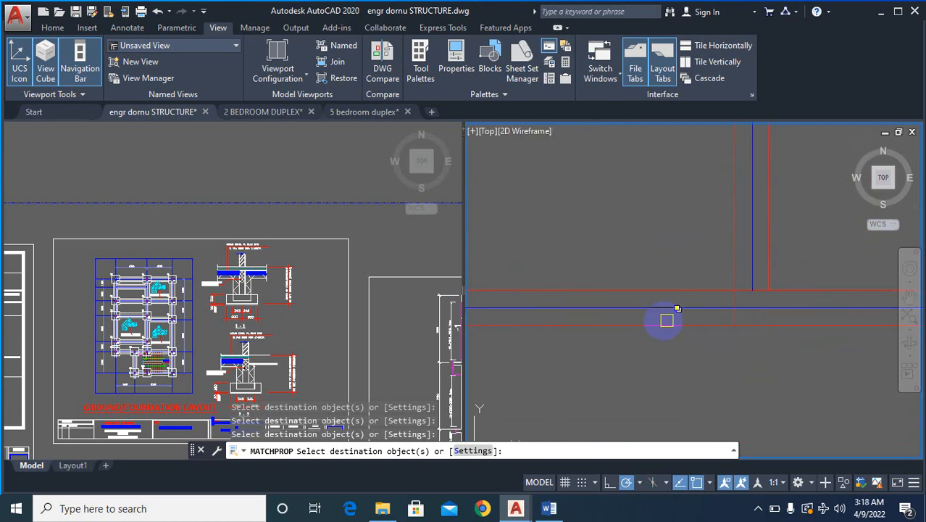
- Apply the blue line properties to the horizontal wall centre lines between the right-hand rooms, then end property matching
scroll(667, 319, "down", 5)
scroll(666, 294, "up", 5)
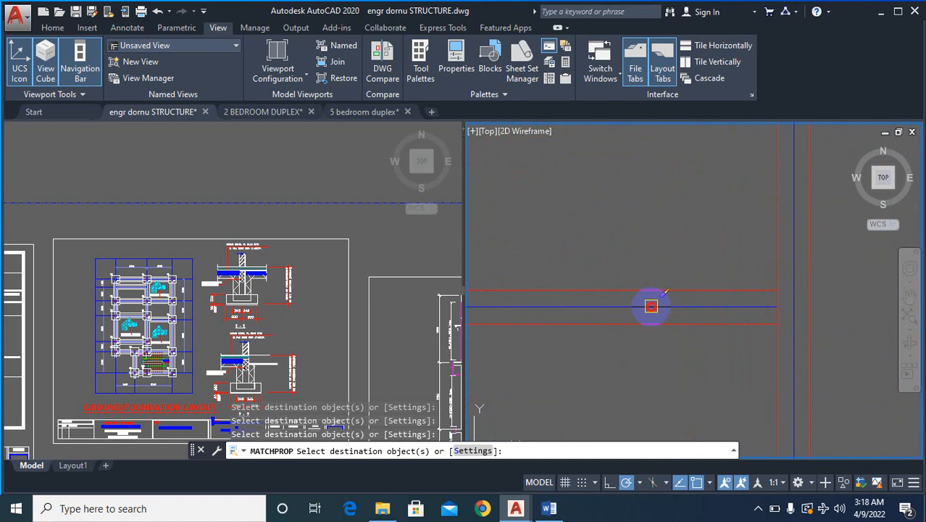
scroll(651, 306, "down", 5)
scroll(681, 248, "up", 5)
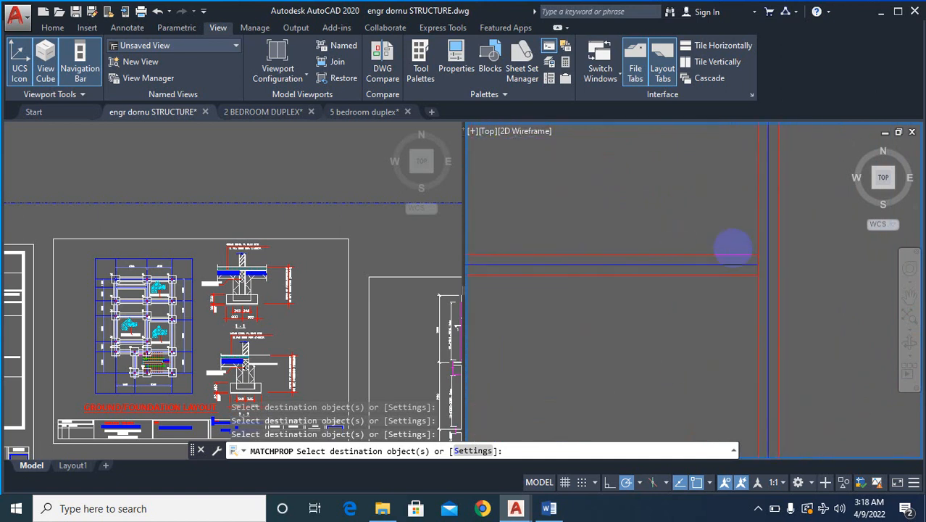
scroll(727, 292, "down", 5)
key("Escape")
key("Escape")
key("Escape")
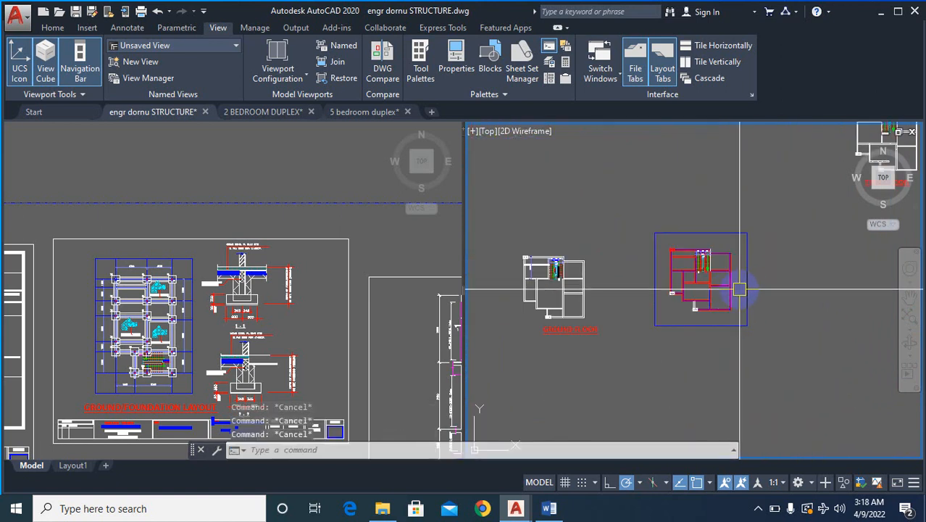
type("layoff")
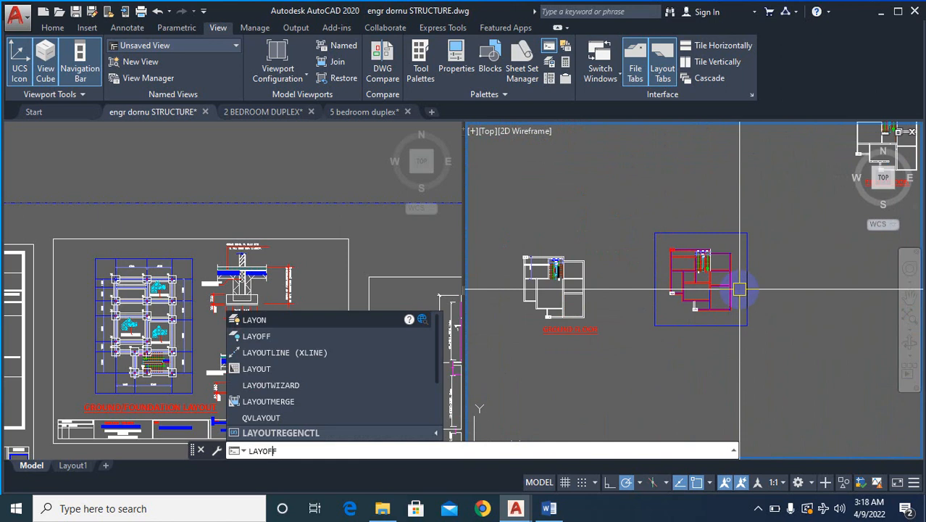
key("Return")
scroll(735, 281, "up", 4)
scroll(720, 274, "up", 4)
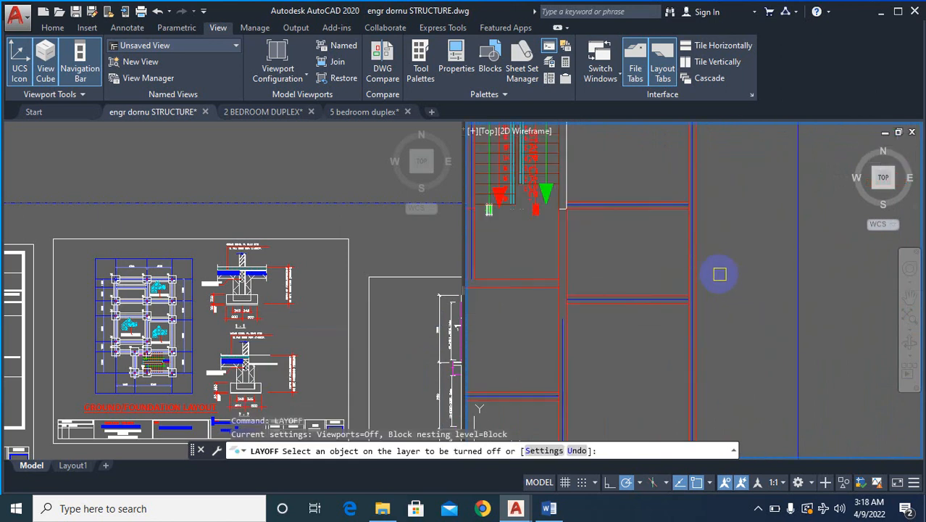
left_click(701, 252)
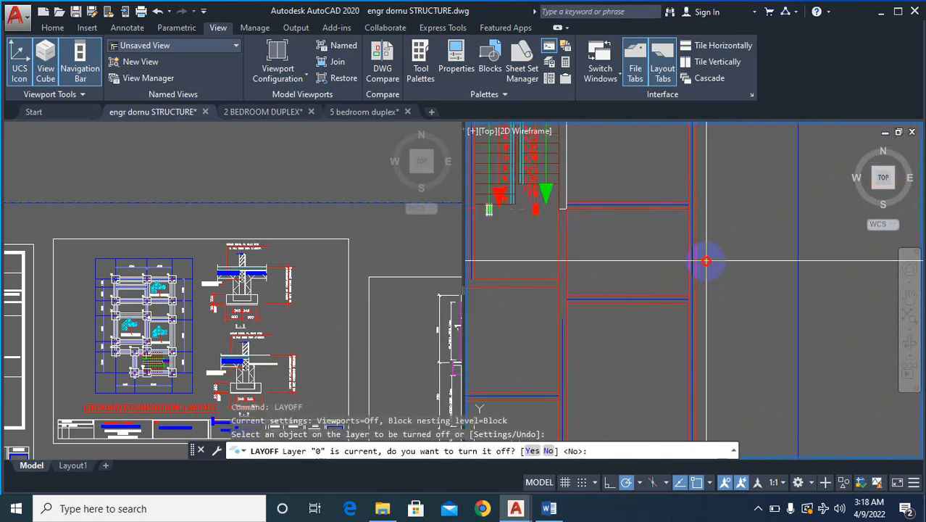
key("Escape")
key("Escape")
key("Escape")
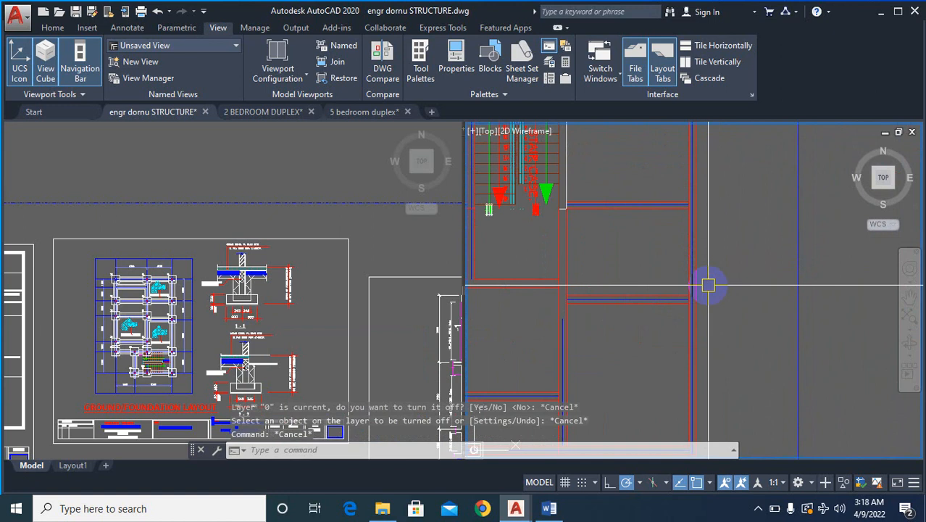
- Isolate the layer of the blue wall centre lines with LAYISO by selecting a horizontal centre line in the right-hand rooms
type("LAYIS")
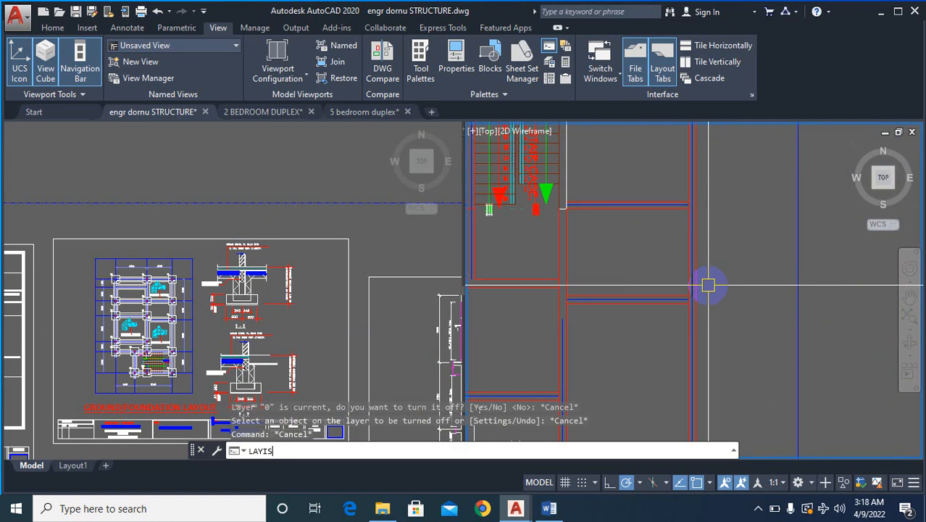
type("O")
key("Return")
scroll(706, 282, "up", 3)
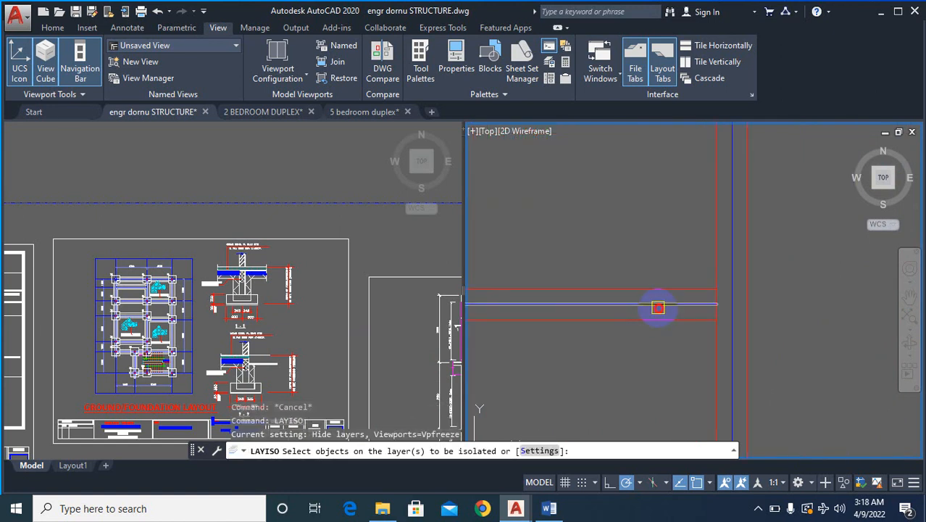
left_click(658, 308)
right_click(658, 308)
left_click(670, 313)
scroll(709, 268, "down", 3)
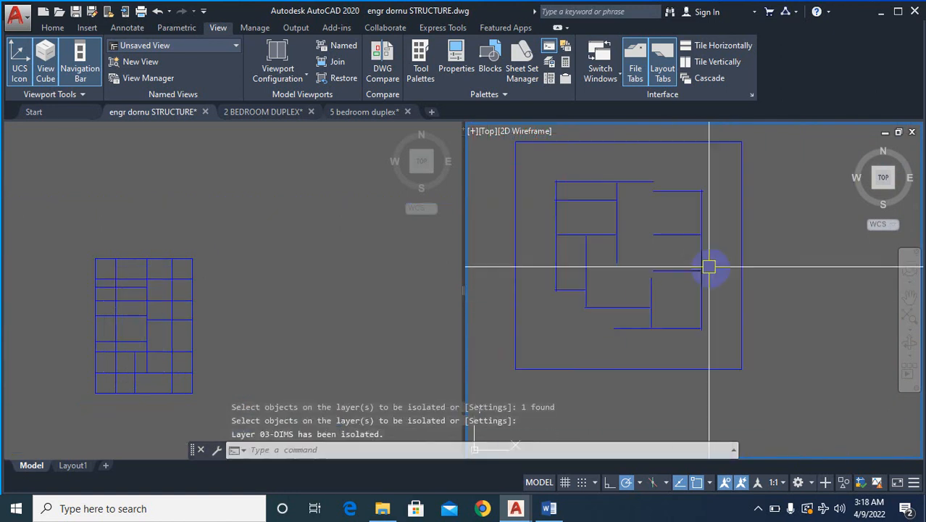
scroll(709, 268, "down", 4)
type("EX")
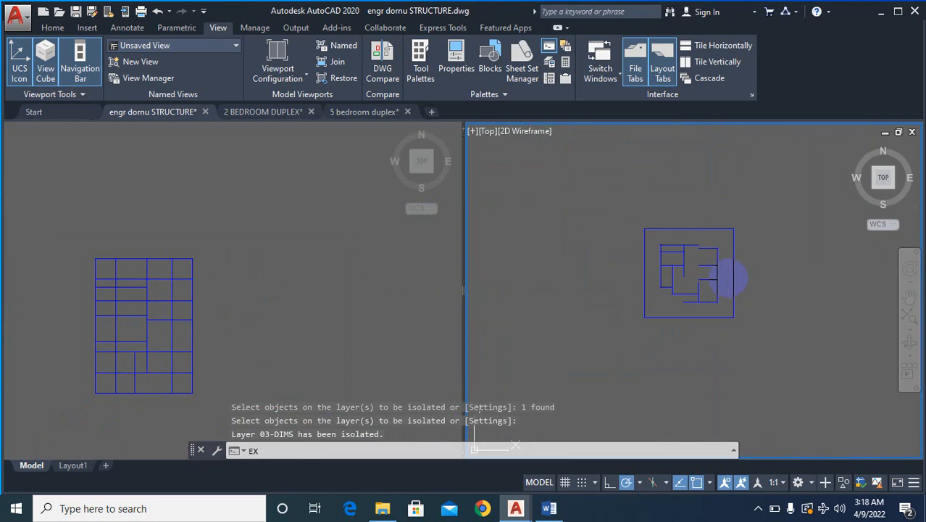
key("Return")
left_click(713, 230)
left_click(725, 277)
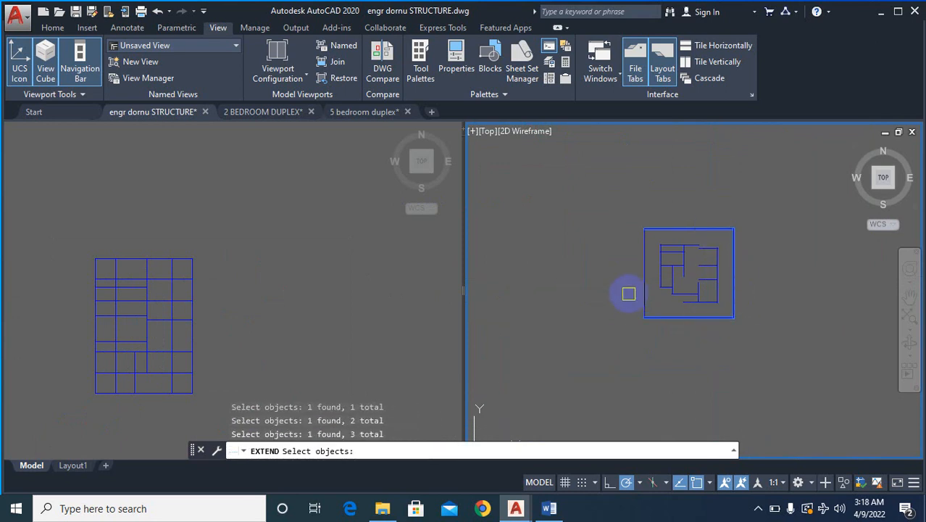
scroll(642, 281, "up", 5)
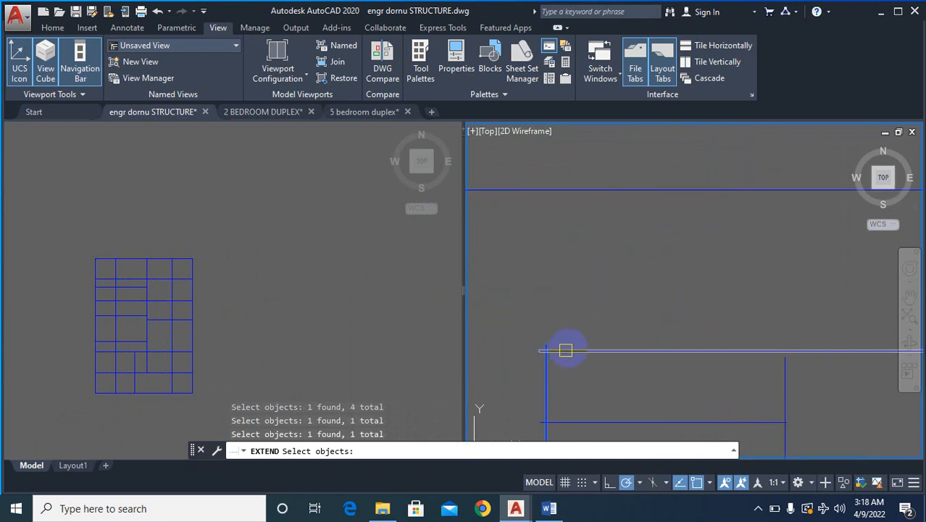
scroll(616, 295, "down", 3)
key("Escape")
key("Escape")
key("Escape")
type("ex")
key("Return")
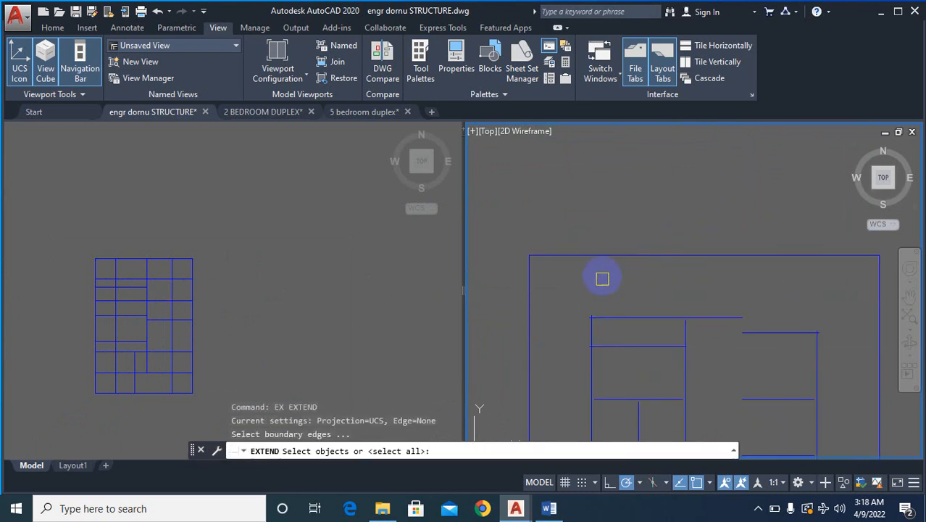
left_click(608, 258)
left_click(526, 299)
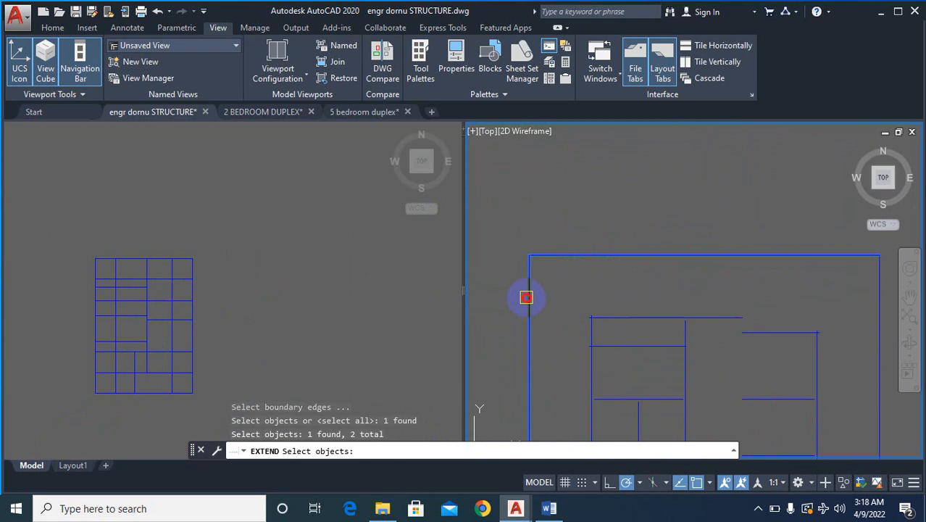
scroll(527, 297, "down", 4)
left_click(671, 282)
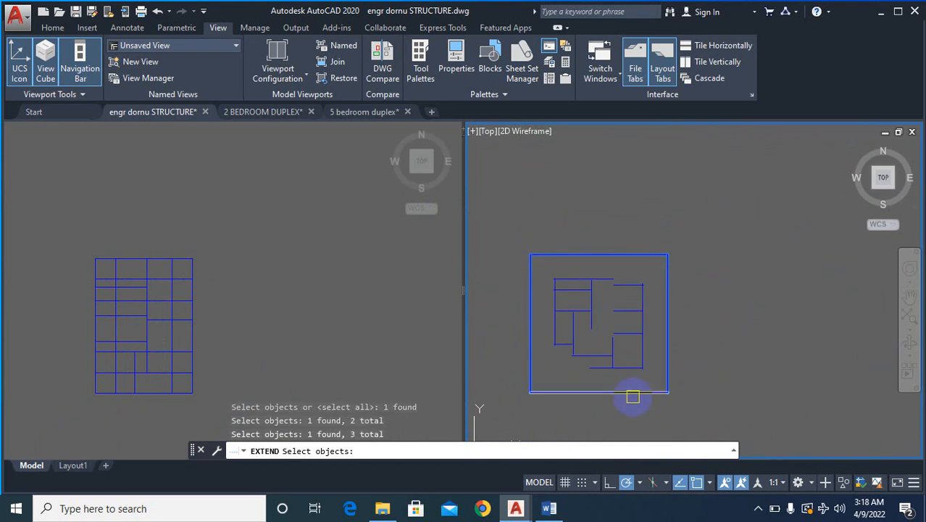
scroll(626, 272, "up", 5)
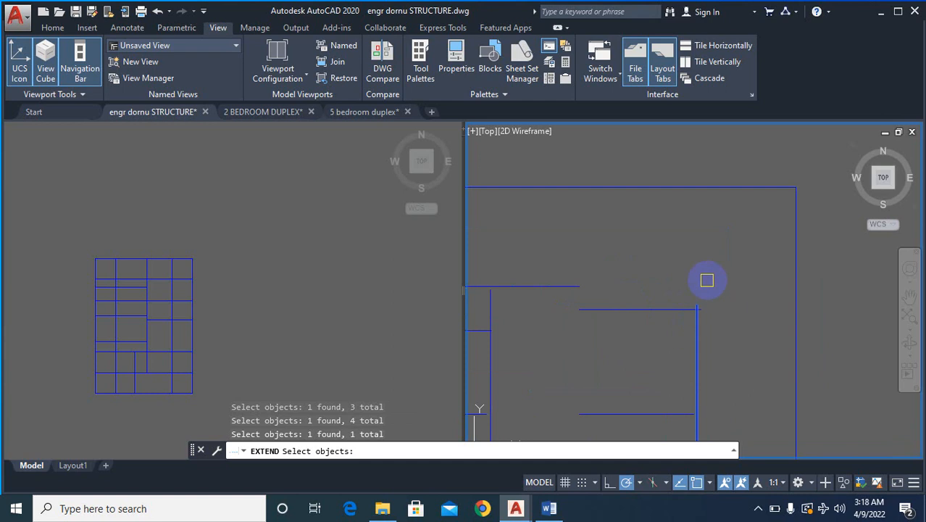
right_click(706, 279)
right_click(706, 280)
left_click(736, 291)
key("Escape")
key("Escape")
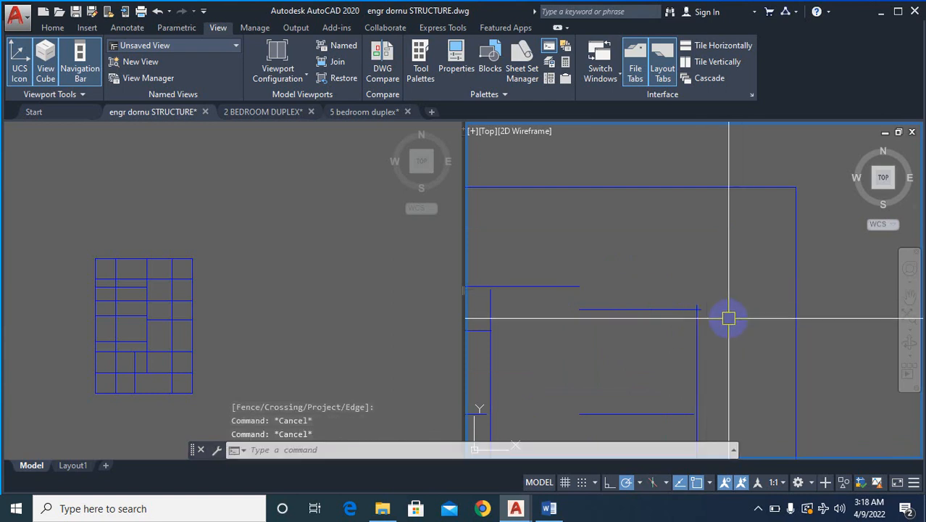
- Extend the left outer, central and right outer vertical wall centre lines up to the top boundary, using all objects as edges
type("ex")
key("Return")
right_click(728, 329)
right_click(728, 345)
left_click(697, 342)
left_click(695, 335)
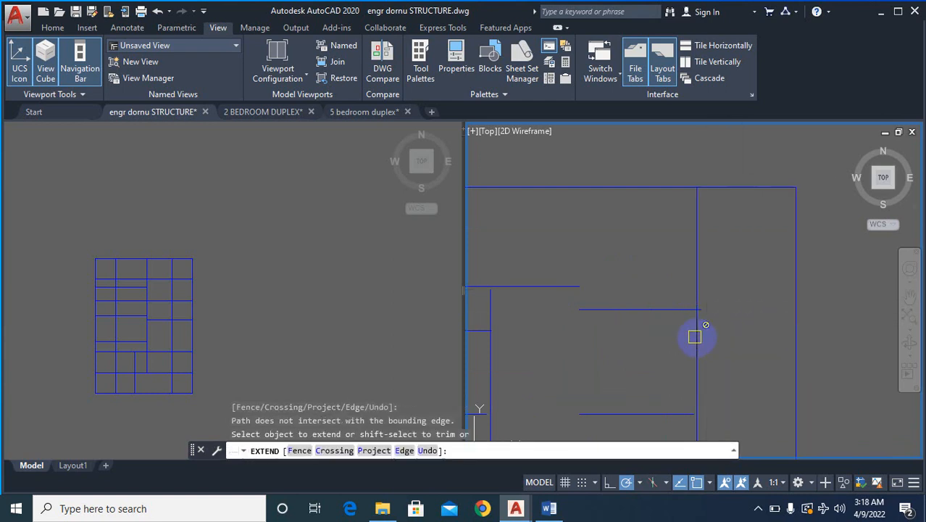
scroll(773, 292, "down", 4)
scroll(671, 297, "up", 2)
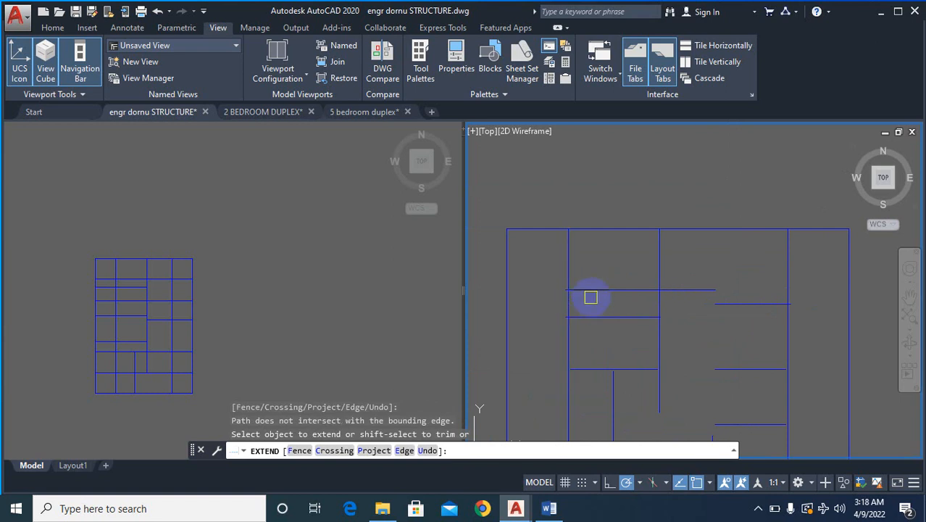
- Extend the left-hand rooms' horizontal centre lines to the left boundary and the left outer wall line to the bottom boundary
scroll(610, 259, "down", 2)
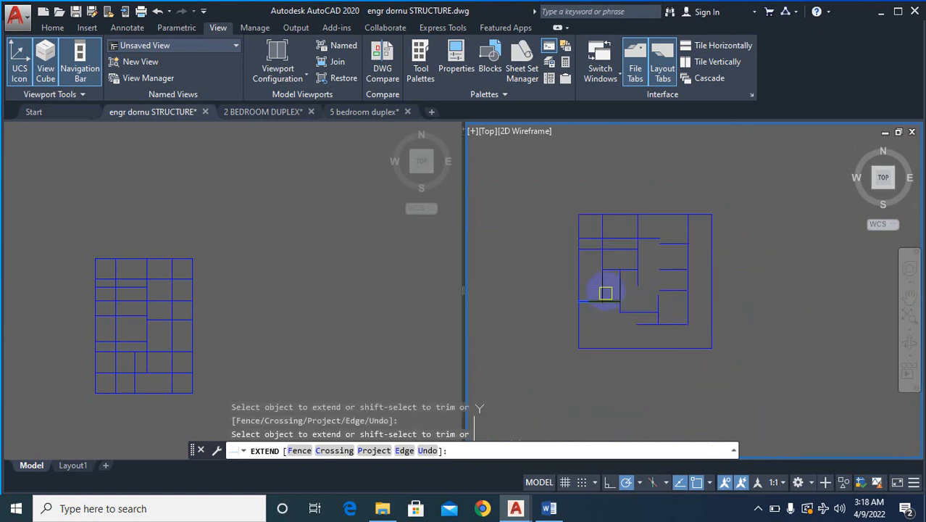
left_click(604, 294)
scroll(555, 274, "up", 5)
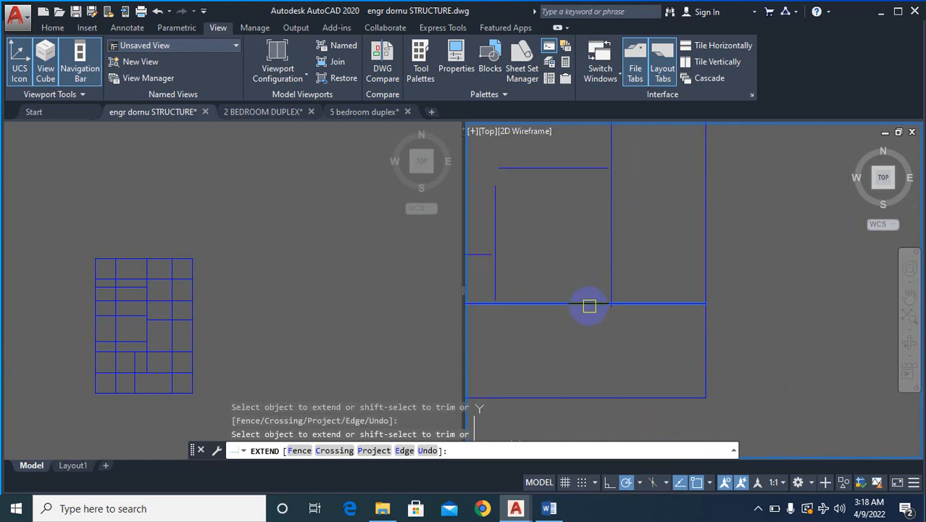
- Extend the right outer wall line to the bottom boundary and the right-hand rooms' horizontal centre lines to the right boundary
left_click(607, 282)
scroll(655, 221, "down", 3)
scroll(592, 299, "up", 2)
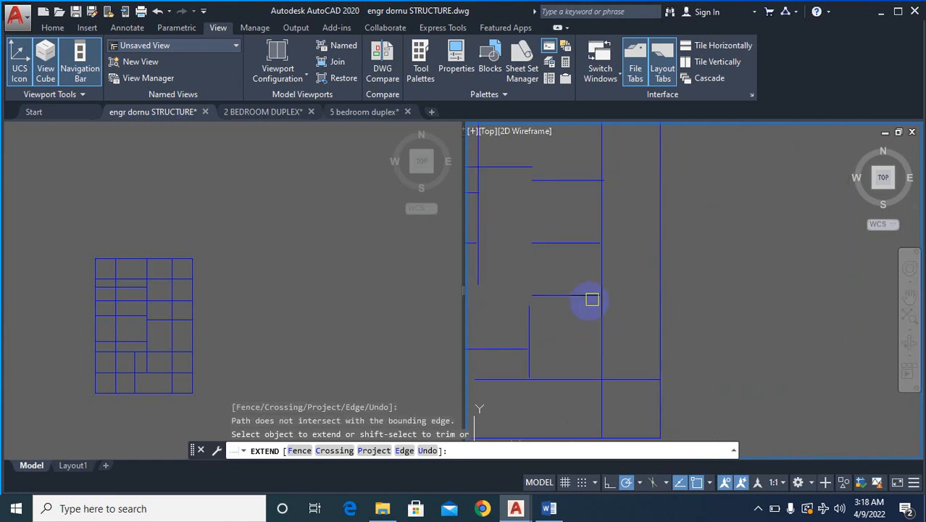
left_click(584, 290)
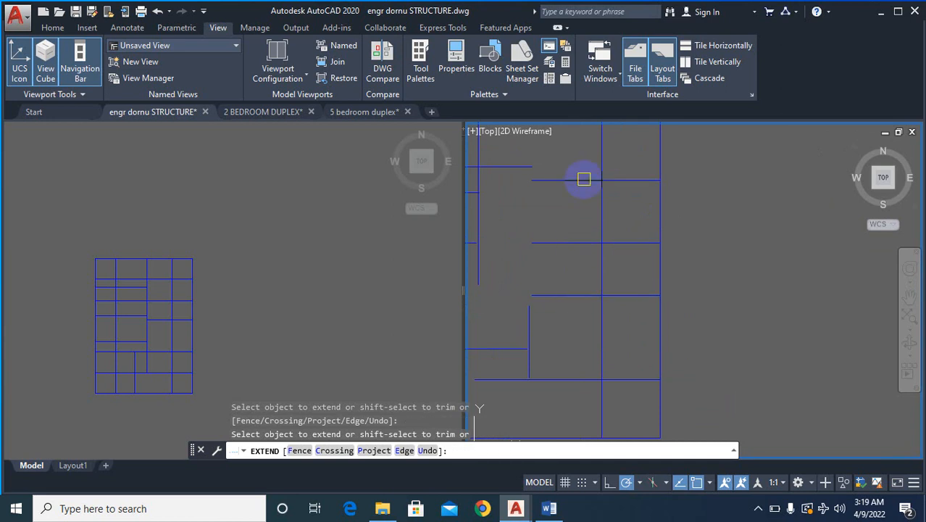
scroll(725, 214, "down", 2)
scroll(724, 207, "up", 2)
scroll(707, 246, "down", 2)
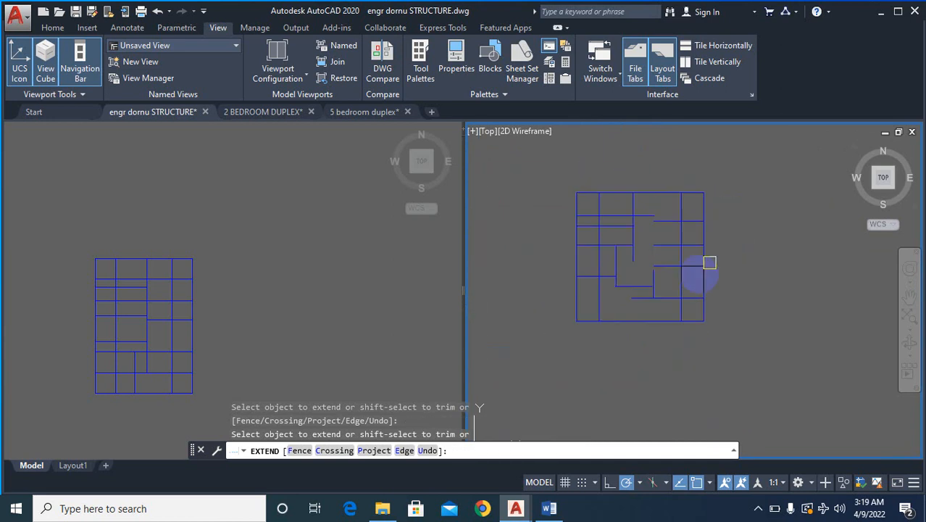
- Extend the two lower central vertical centre lines down to the bottom boundary, then end the Extend command
left_click(695, 269)
scroll(650, 309, "up", 3)
scroll(651, 309, "up", 2)
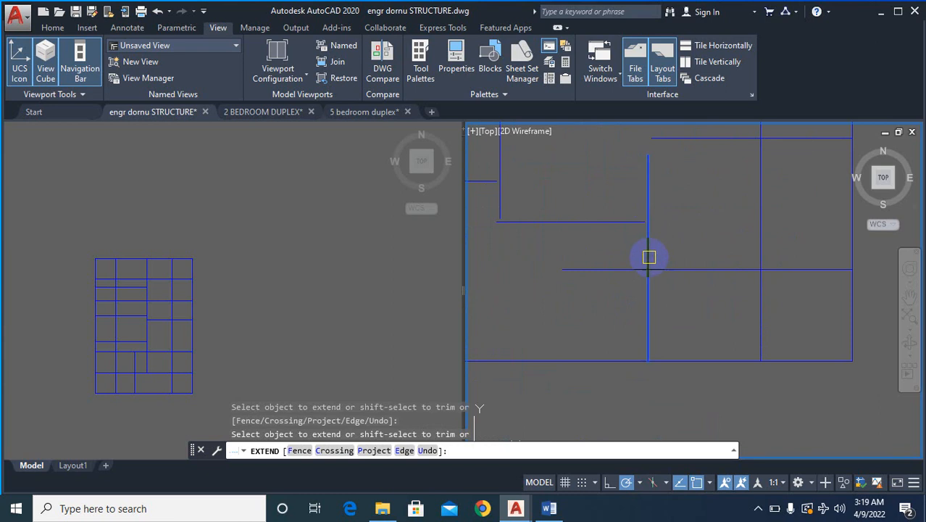
left_click(654, 258)
scroll(683, 263, "down", 4)
scroll(619, 255, "up", 2)
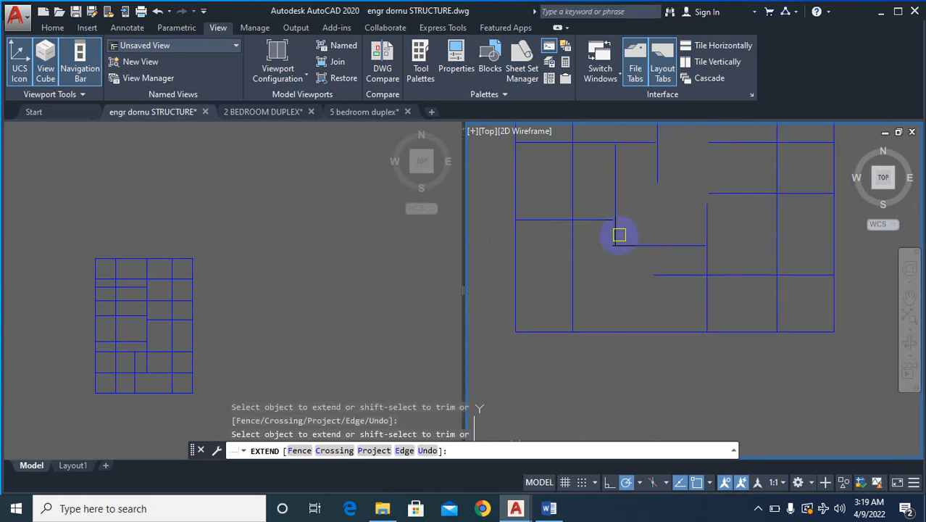
left_click(650, 289)
scroll(652, 287, "down", 5)
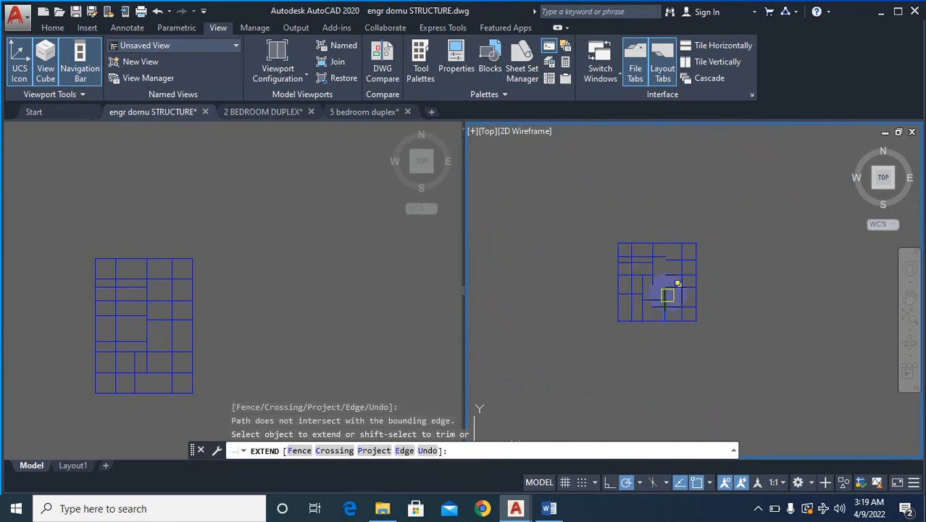
key("Escape")
- Turn all hidden layers back on with LAYON
type("LAY")
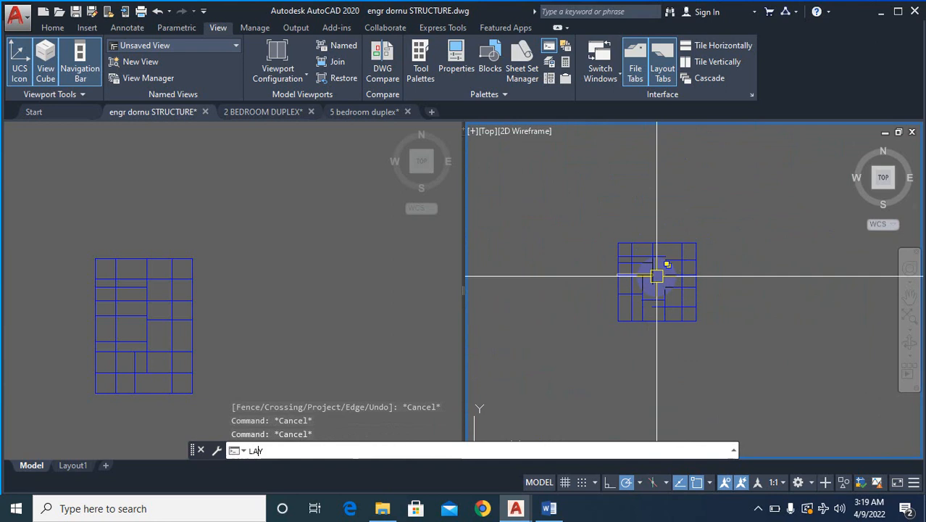
type("ON")
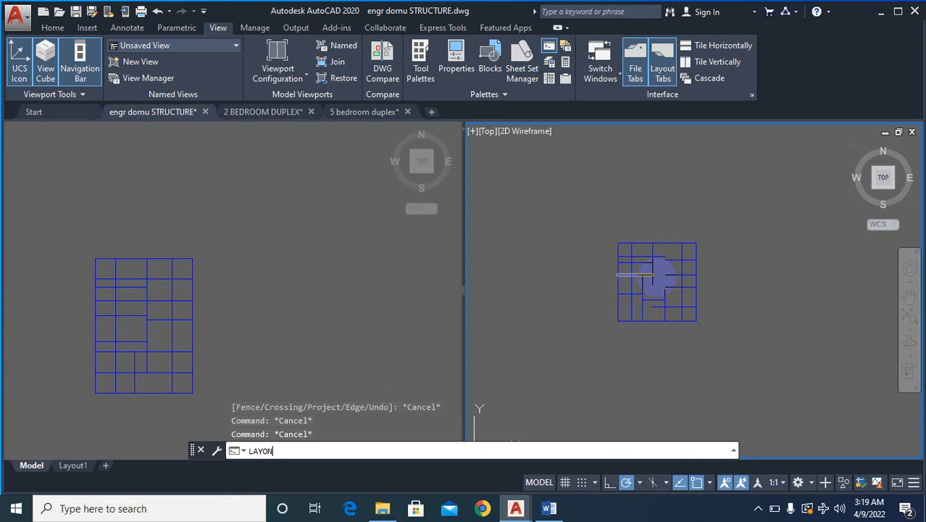
key("Return")
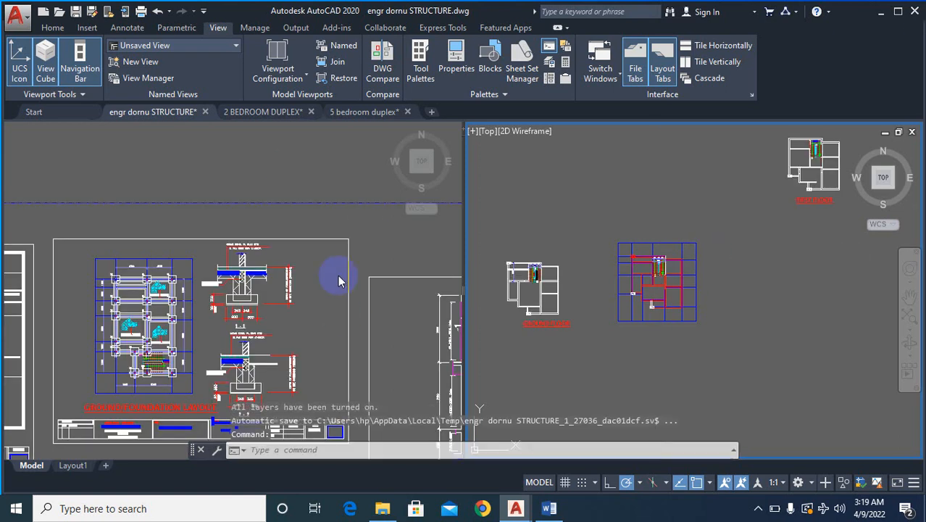
- Extend the central vertical centre line below the staircase's right side up to the top boundary, using that boundary line as the edge
scroll(832, 314, "up", 4)
scroll(831, 314, "up", 2)
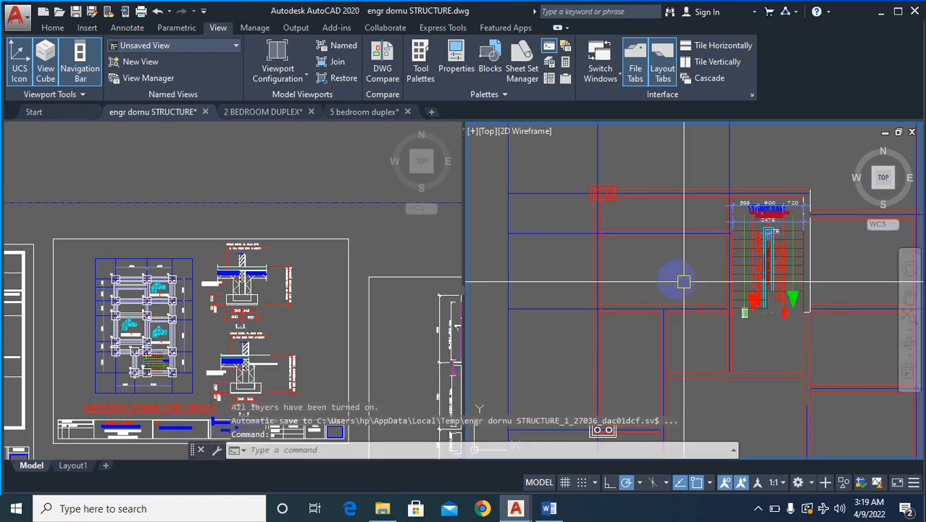
scroll(683, 282, "down", 4)
scroll(650, 320, "up", 2)
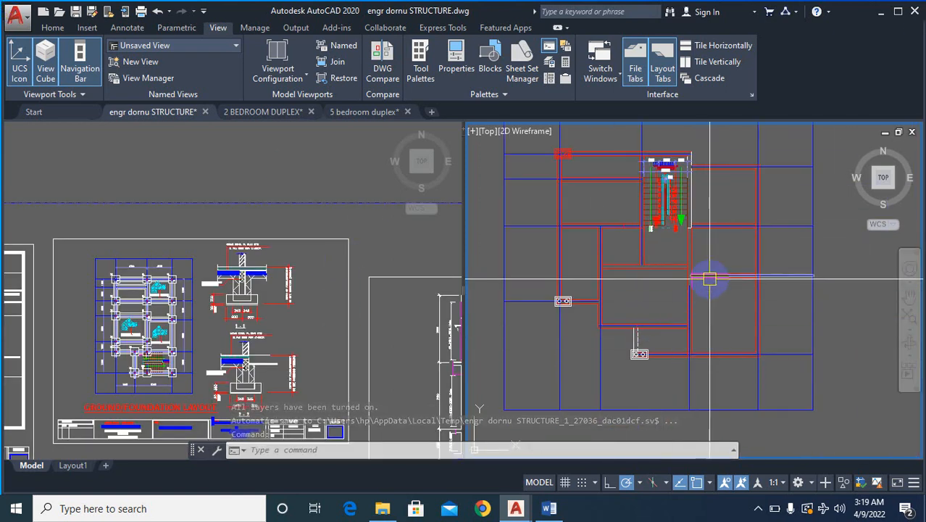
middle_click_drag(716, 162, 697, 189)
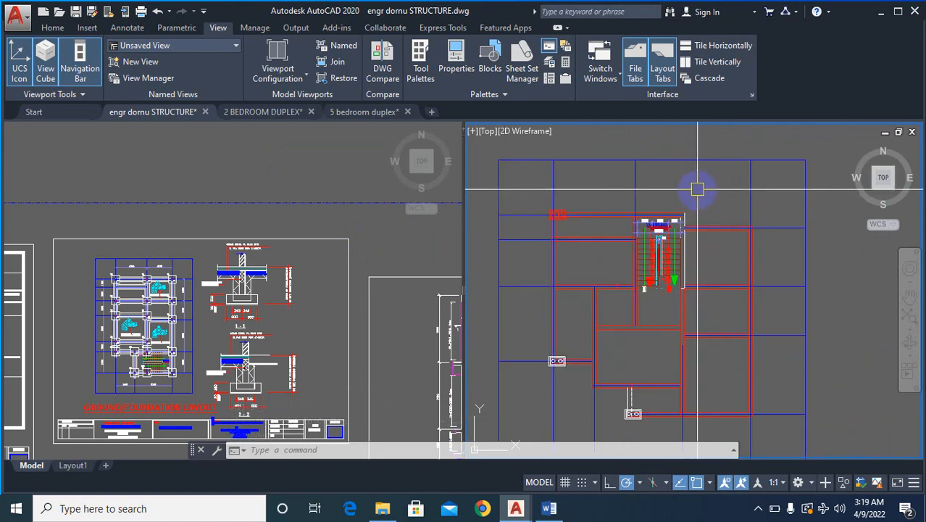
type("ex")
key("Return")
left_click(692, 161)
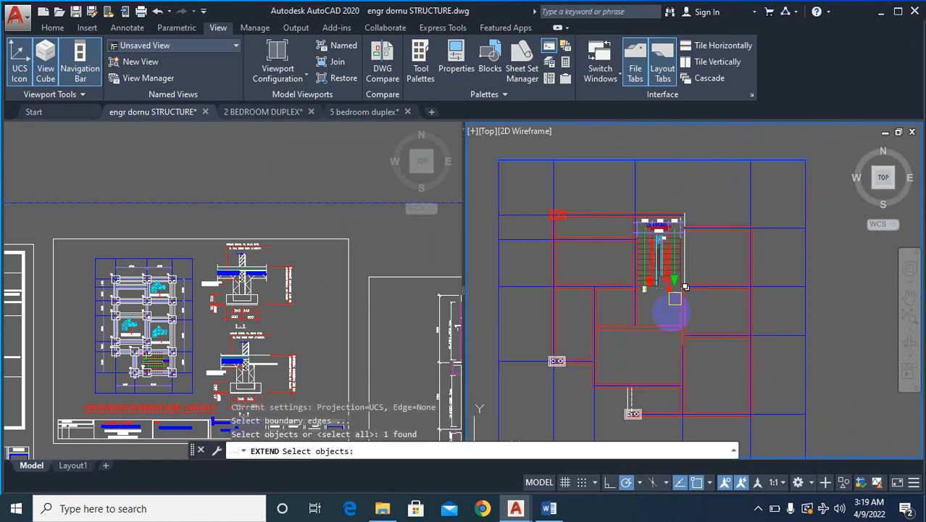
scroll(672, 310, "up", 5)
scroll(668, 350, "up", 4)
key("Return")
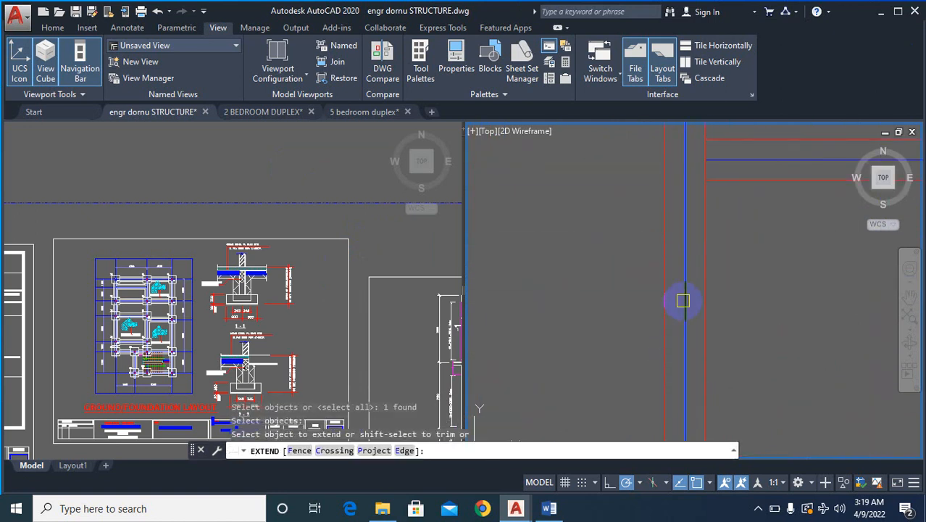
left_click(679, 280)
scroll(675, 280, "down", 4)
scroll(686, 259, "up", 5)
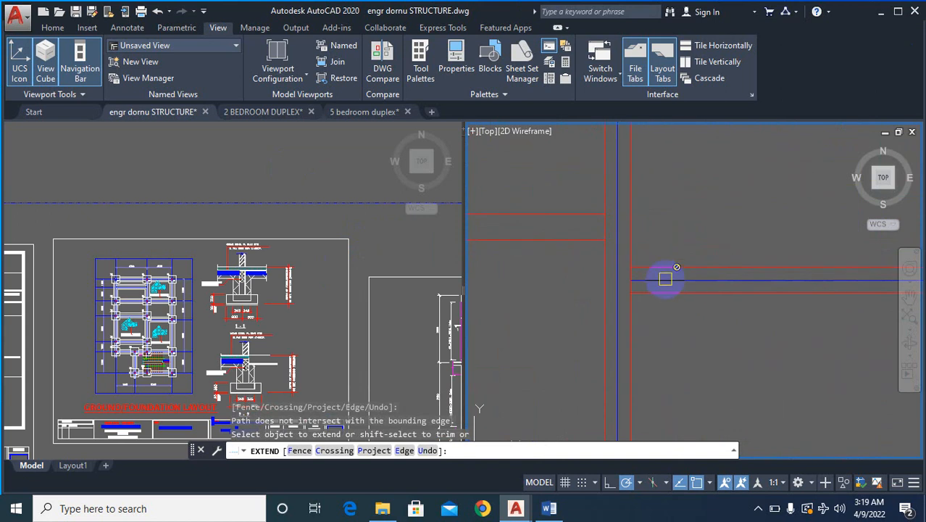
scroll(665, 279, "down", 4)
scroll(717, 315, "up", 3)
key("Escape")
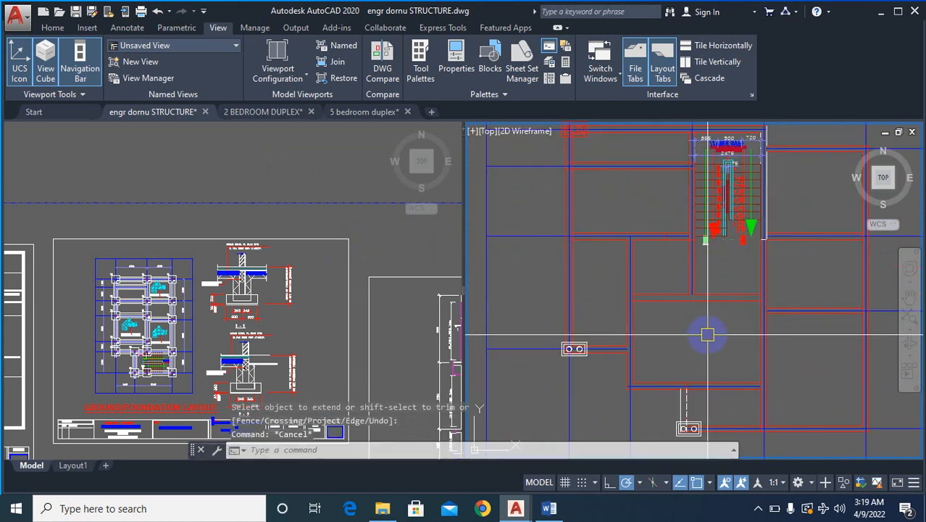
- Offset a red face line of the horizontal wall below the staircase by 115 to create the wall's centre line
type("o")
key("Return")
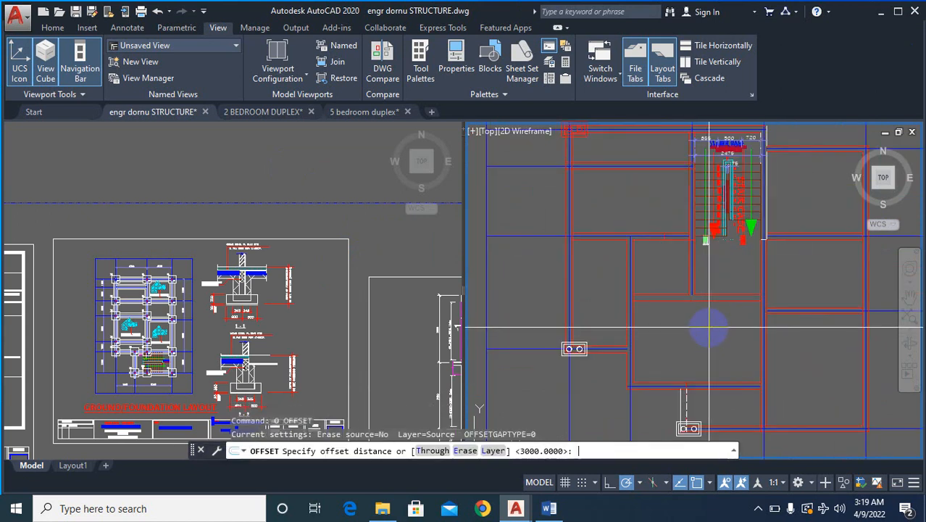
type("115")
key("Return")
scroll(709, 312, "up", 3)
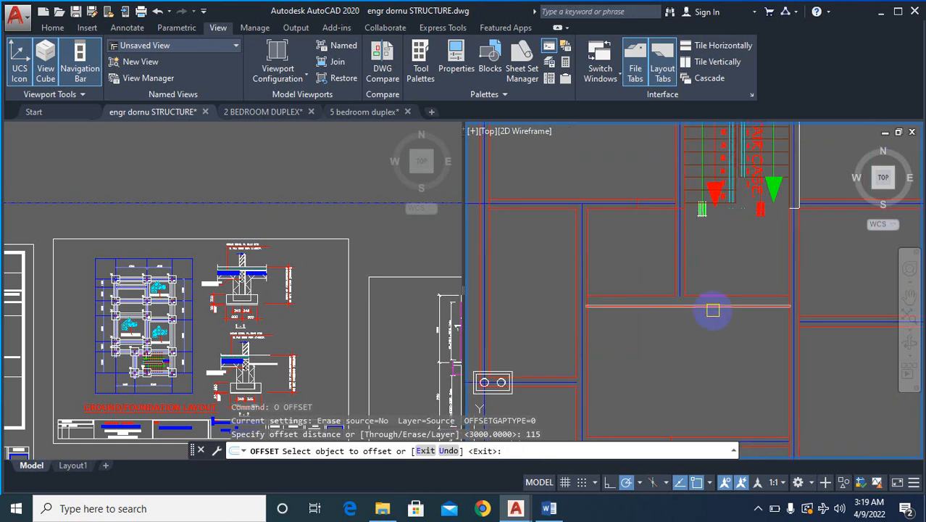
left_click(714, 297)
left_click(727, 285)
scroll(732, 319, "down", 2)
key("Escape")
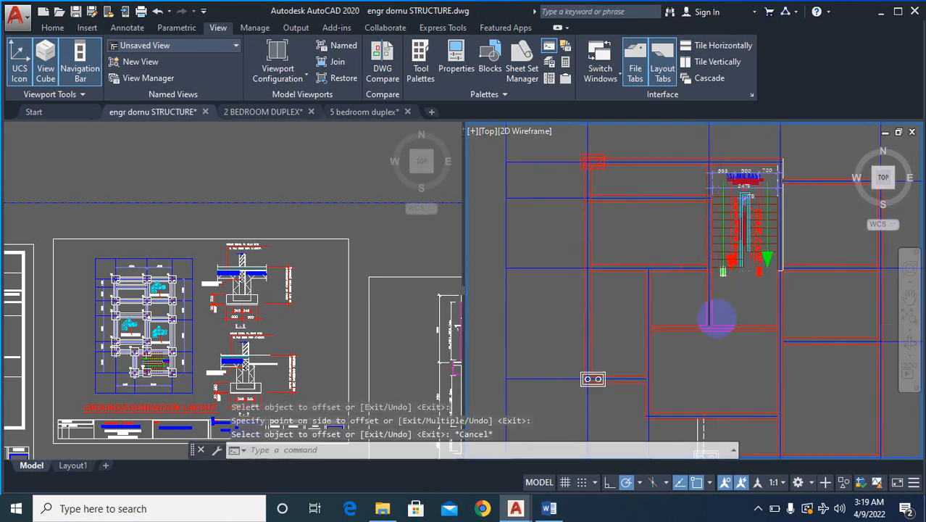
scroll(692, 340, "up", 4)
type("ex")
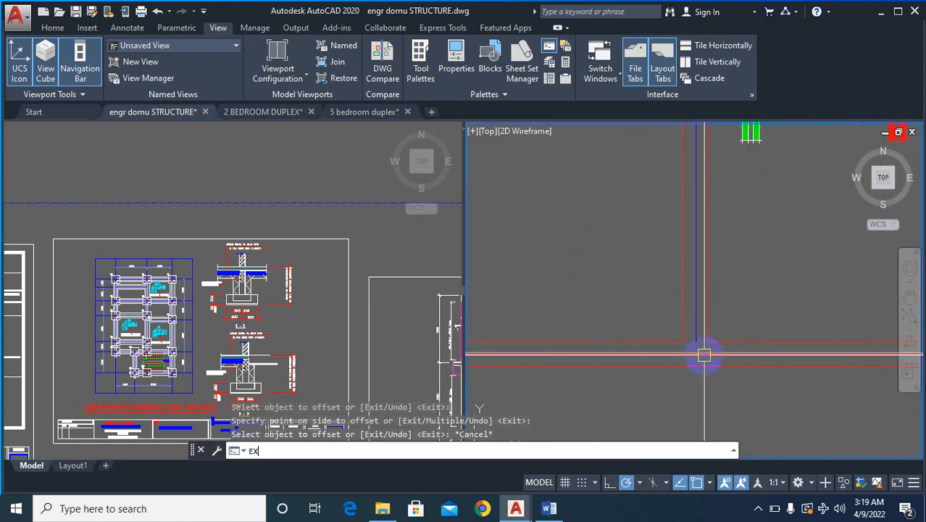
key("Return")
left_click(694, 329)
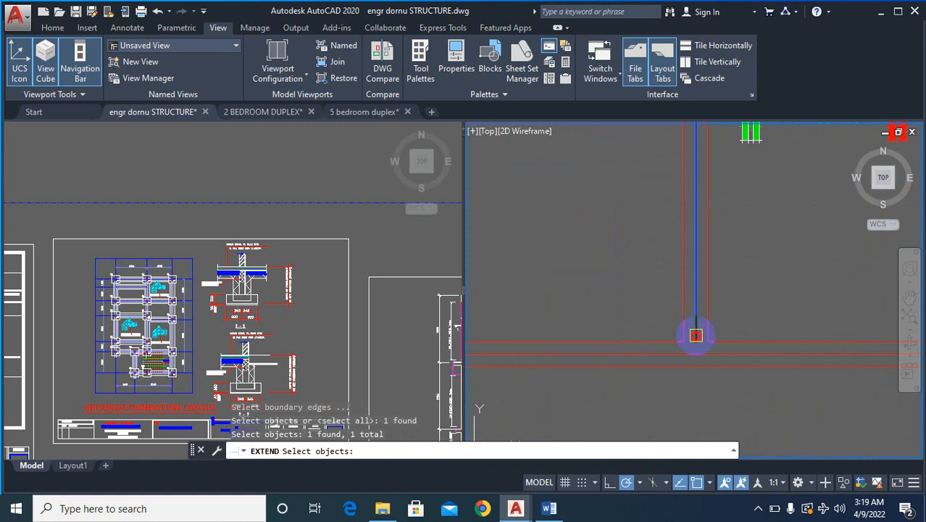
key("Escape")
key("Escape")
scroll(698, 342, "up", 4)
type("ex")
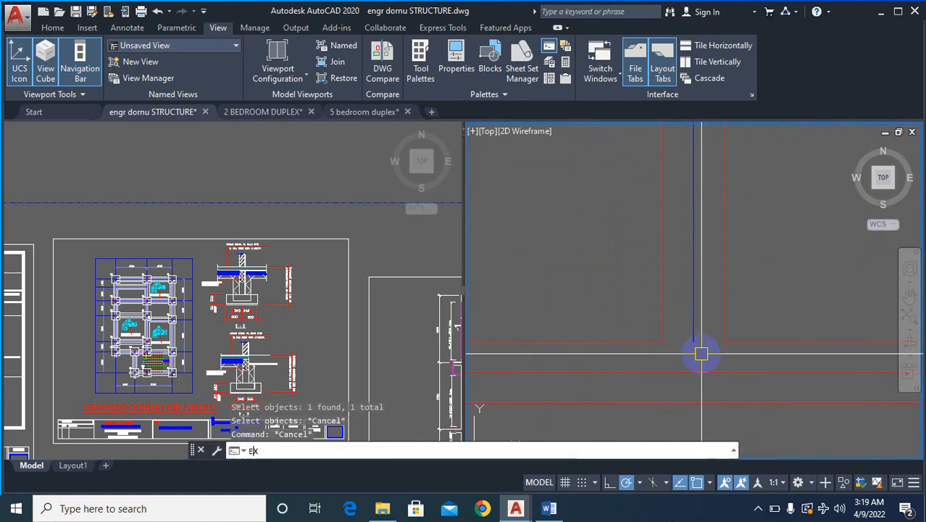
key("Return")
left_click(692, 330)
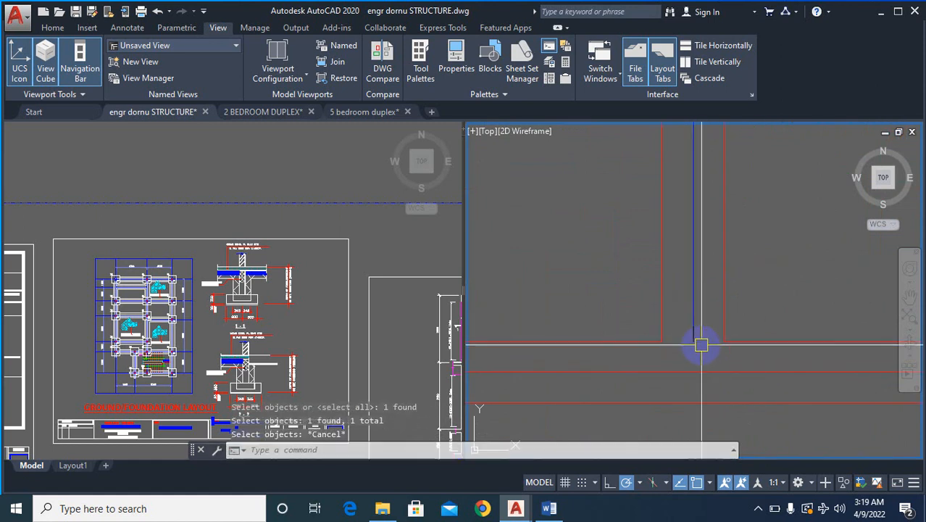
key("Escape")
- Stretch the lower end of the blue vertical centre line down to the centre line of the horizontal wall below the staircase
left_click(694, 336)
left_click(694, 341)
key("Escape")
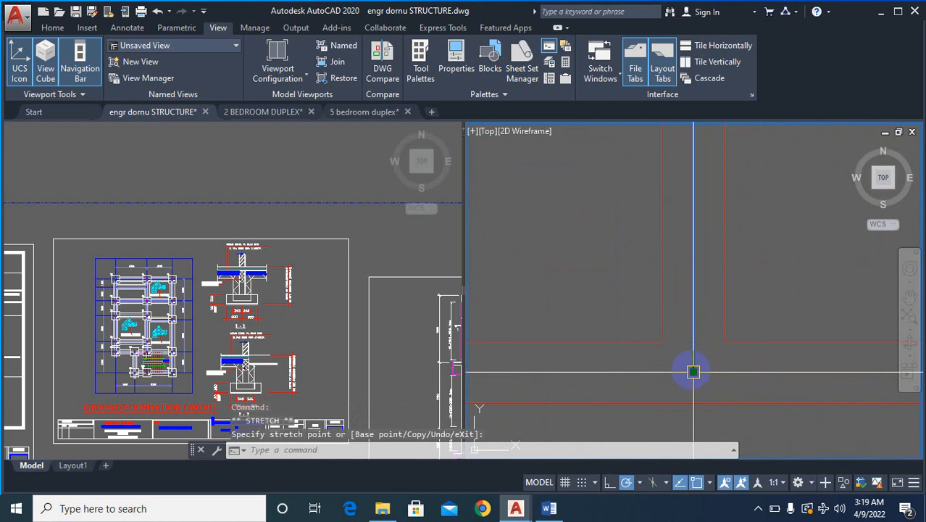
- Match the blue centre line's properties onto the new centre line of the horizontal wall below the staircase
scroll(695, 374, "down", 6)
scroll(651, 370, "up", 4)
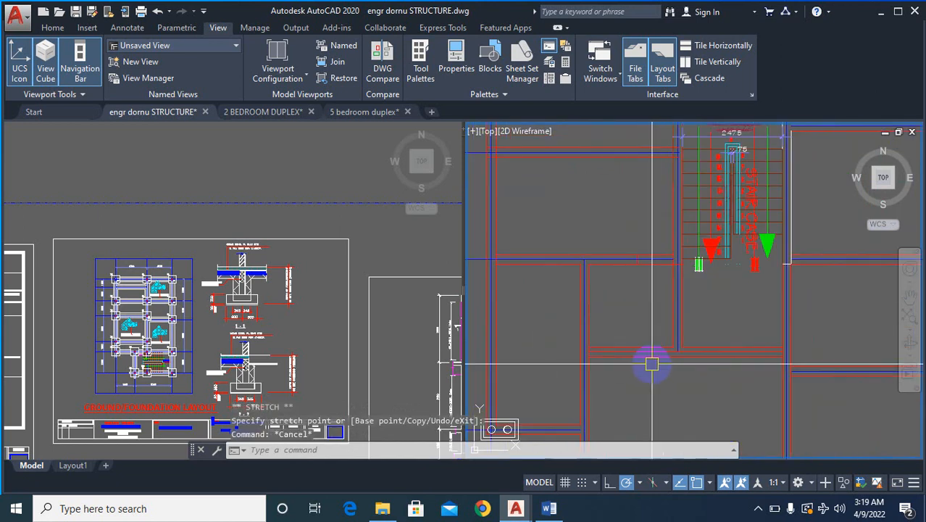
type("ma")
key("Return")
left_click(724, 321)
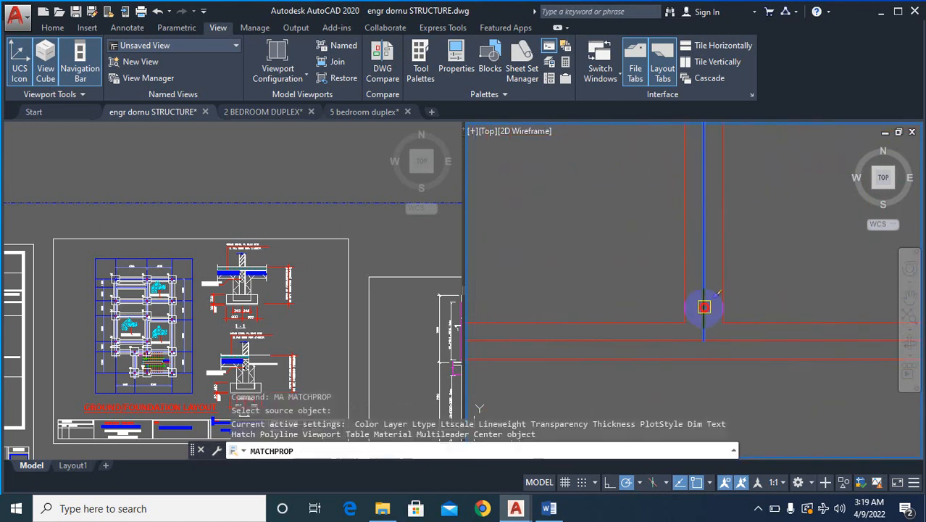
scroll(678, 341, "down", 5)
key("Escape")
scroll(742, 261, "down", 4)
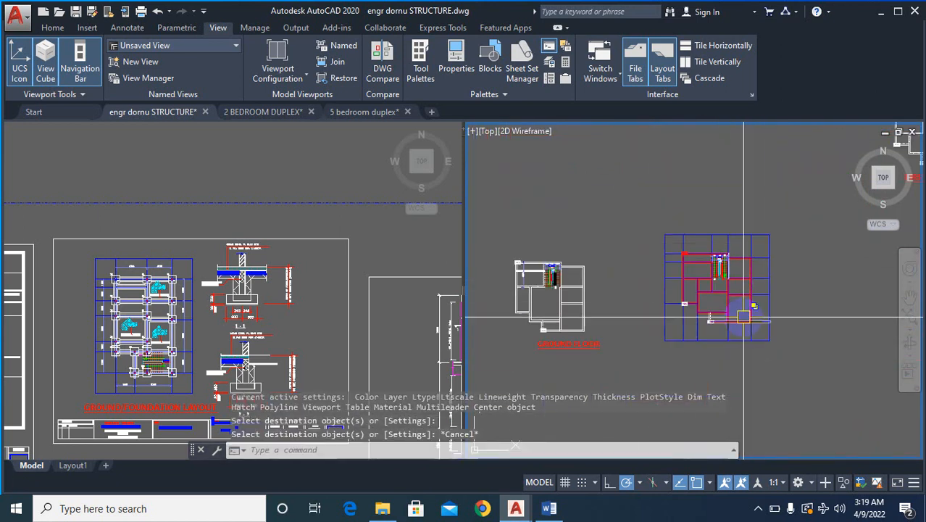
- Examine the blue grid over the red plan and the neighbouring ground floor plan
scroll(747, 319, "up", 2)
scroll(708, 225, "up", 2)
scroll(707, 245, "up", 2)
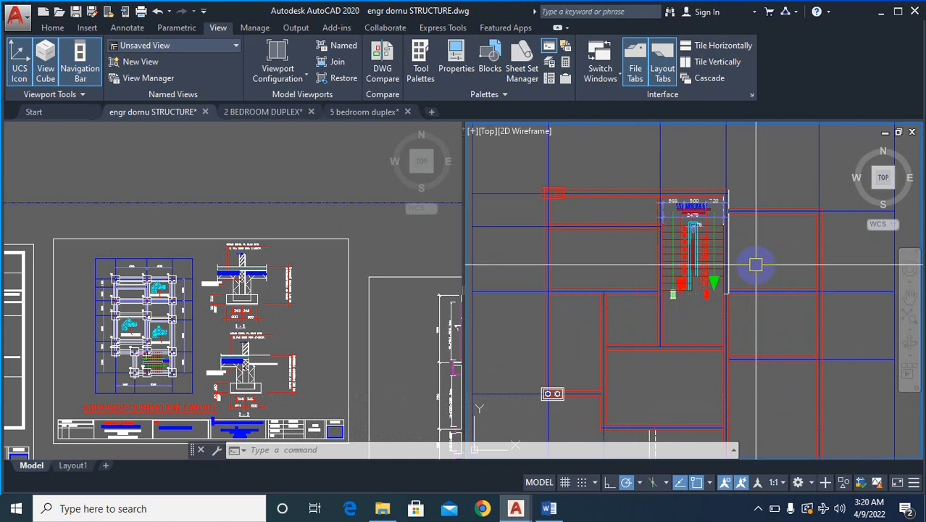
scroll(761, 276, "down", 1)
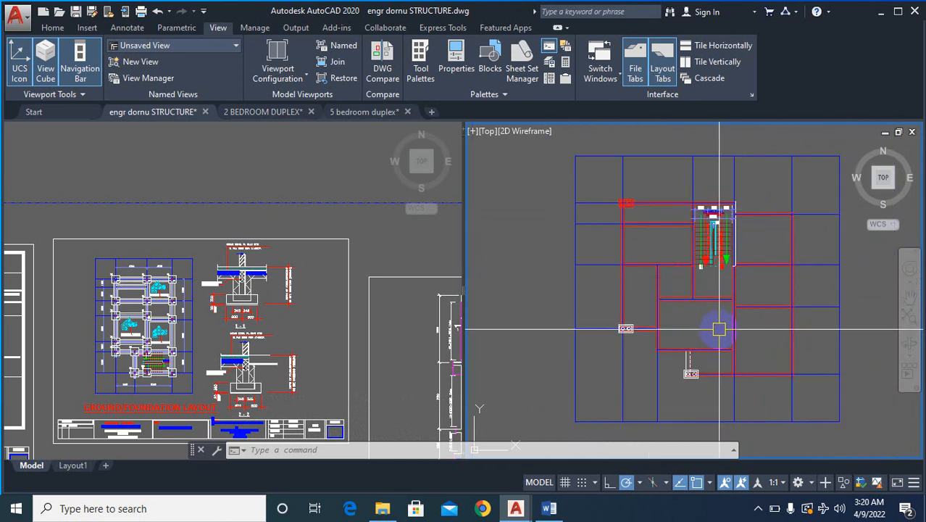
scroll(729, 268, "down", 3)
scroll(732, 266, "down", 2)
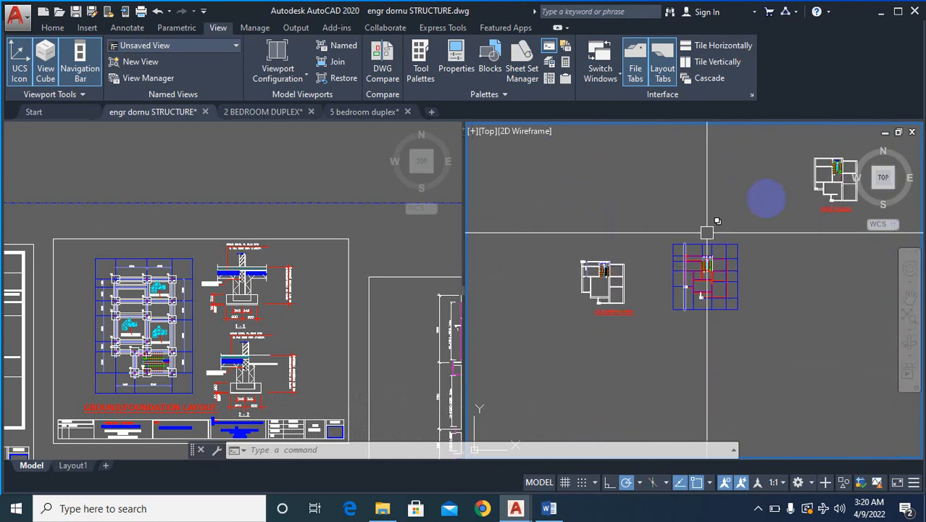
scroll(572, 290, "up", 4)
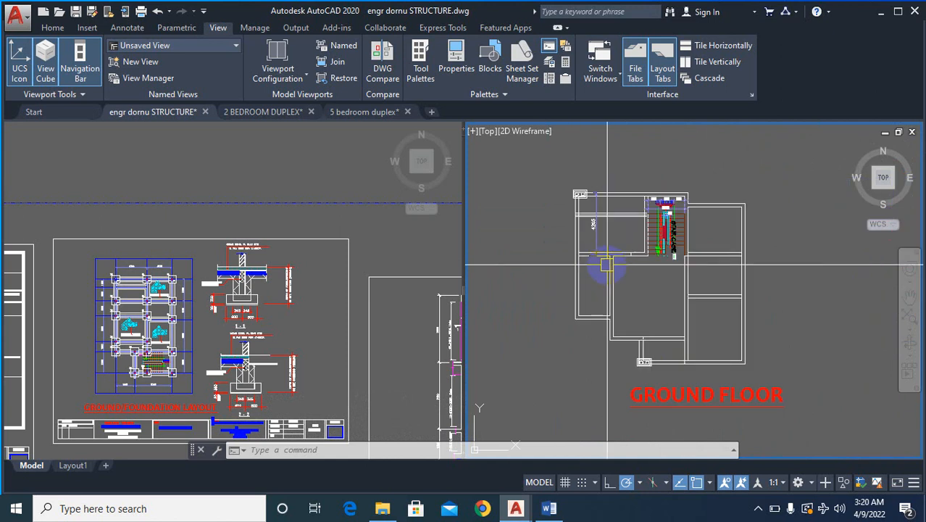
scroll(617, 247, "down", 4)
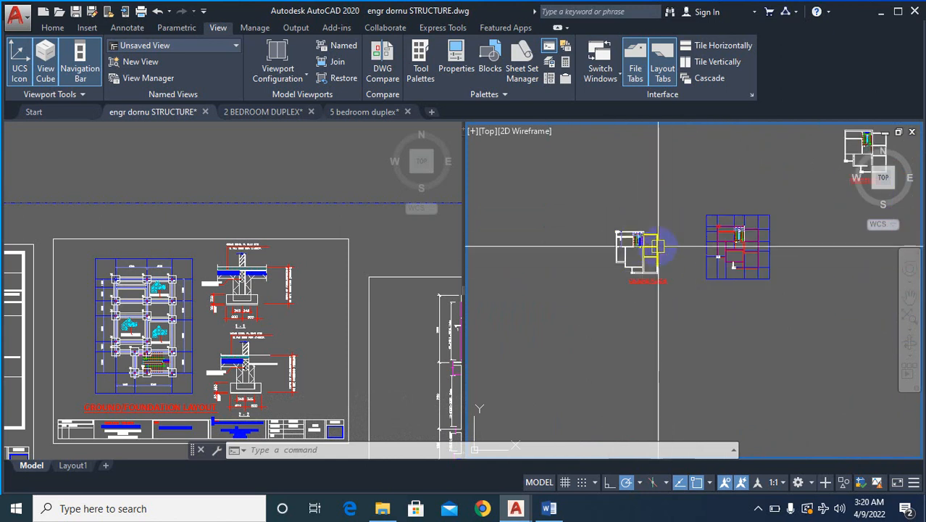
- Match a white wall line of the foundation layout onto the red plan's right outer wall face and its upper outer faces
left_click(308, 320)
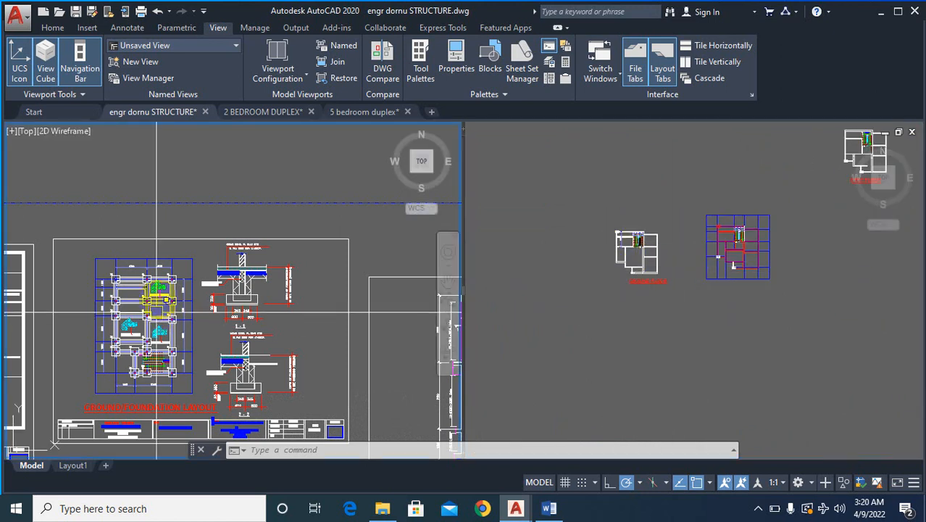
scroll(222, 330, "up", 8)
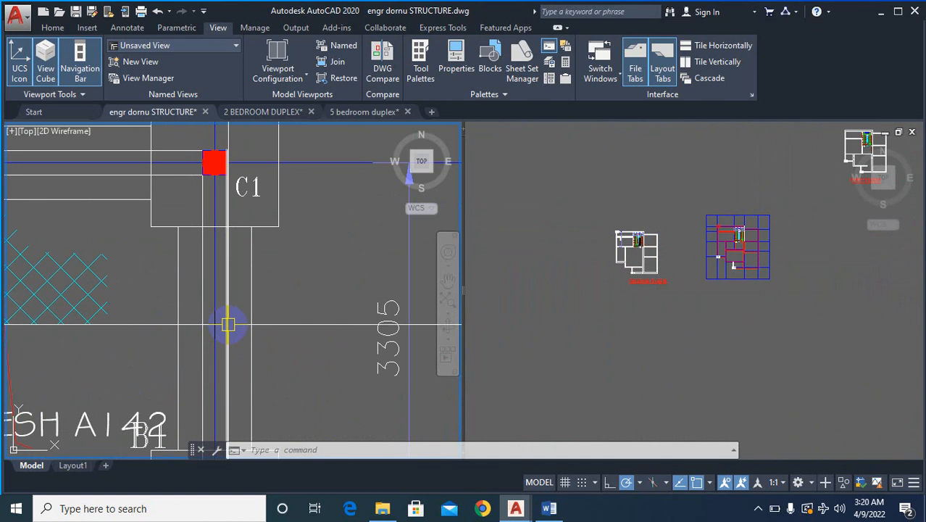
type("ma")
key("Return")
left_click(227, 314)
left_click(728, 236)
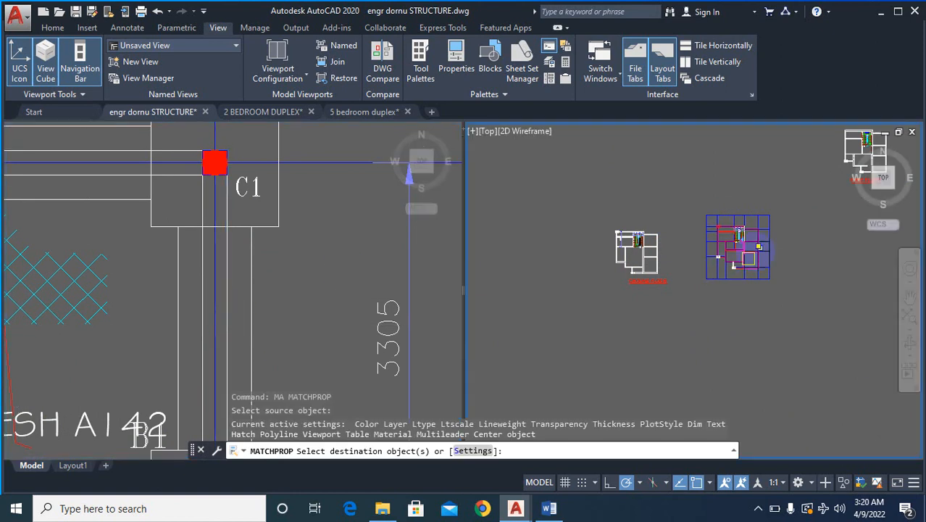
scroll(726, 230, "up", 10)
scroll(717, 213, "down", 8)
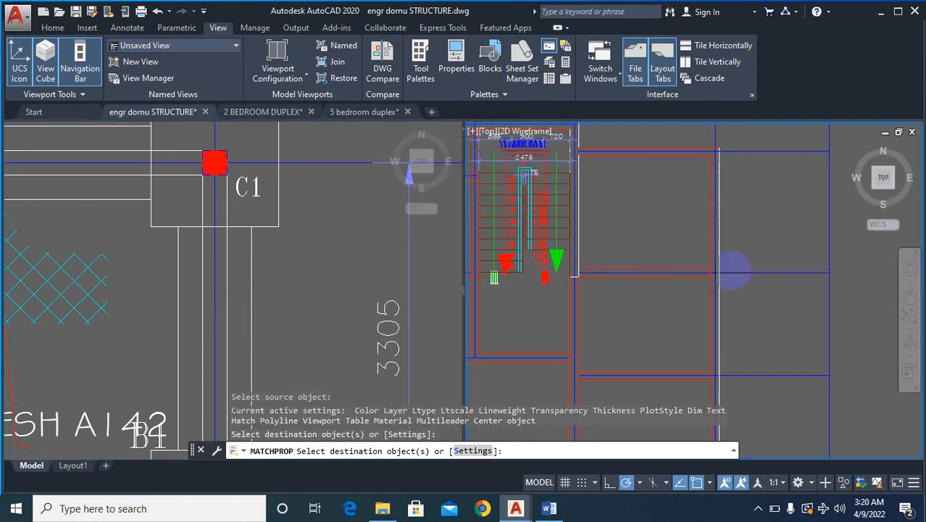
scroll(638, 195, "up", 5)
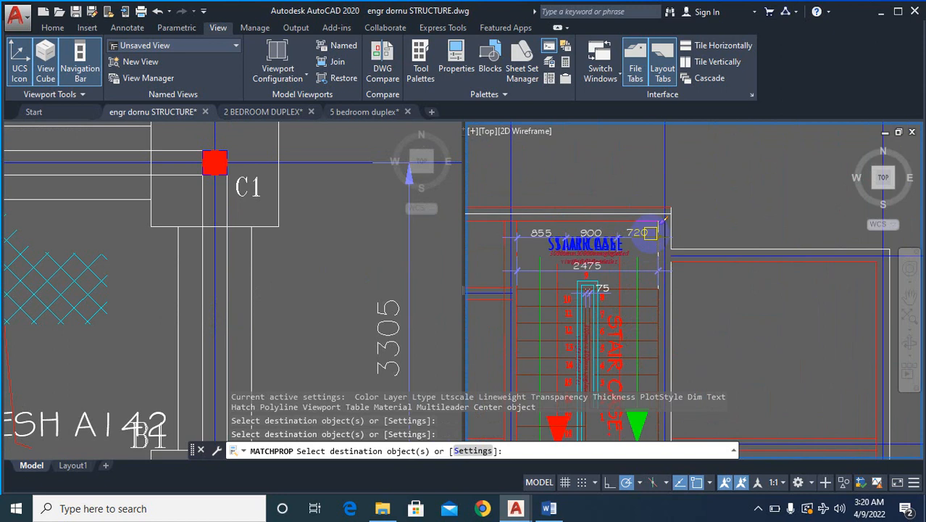
- Apply the same white wall line properties to the left outer wall face and the outer faces around the lower-left recess
scroll(594, 219, "down", 5)
scroll(557, 212, "up", 3)
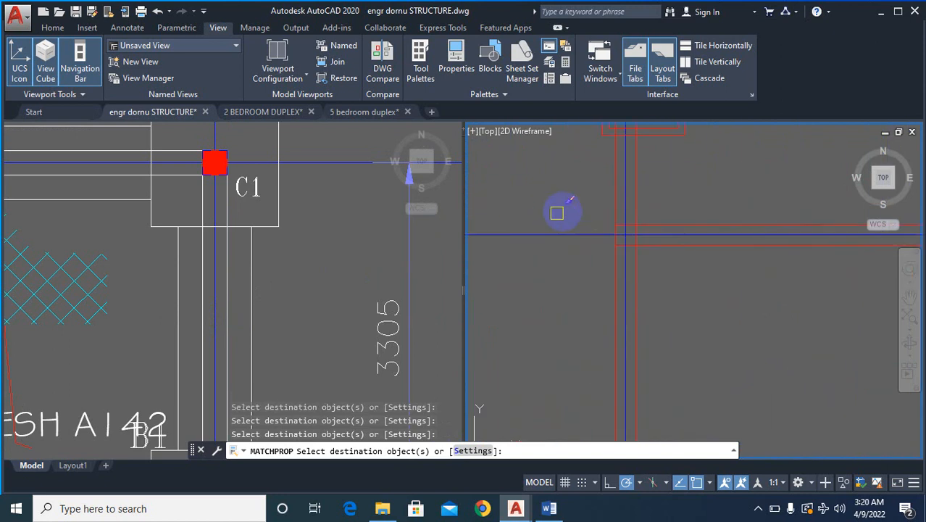
scroll(641, 152, "down", 5)
scroll(656, 268, "up", 4)
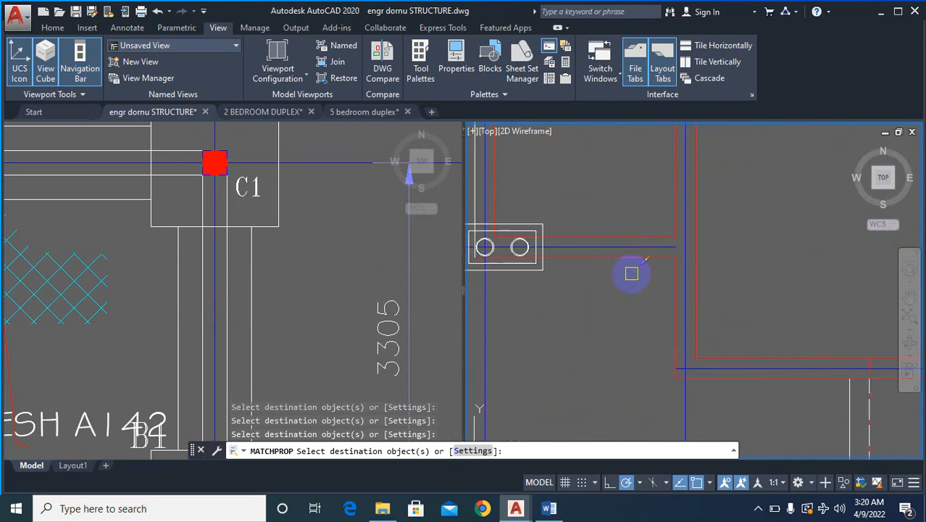
left_click(668, 288)
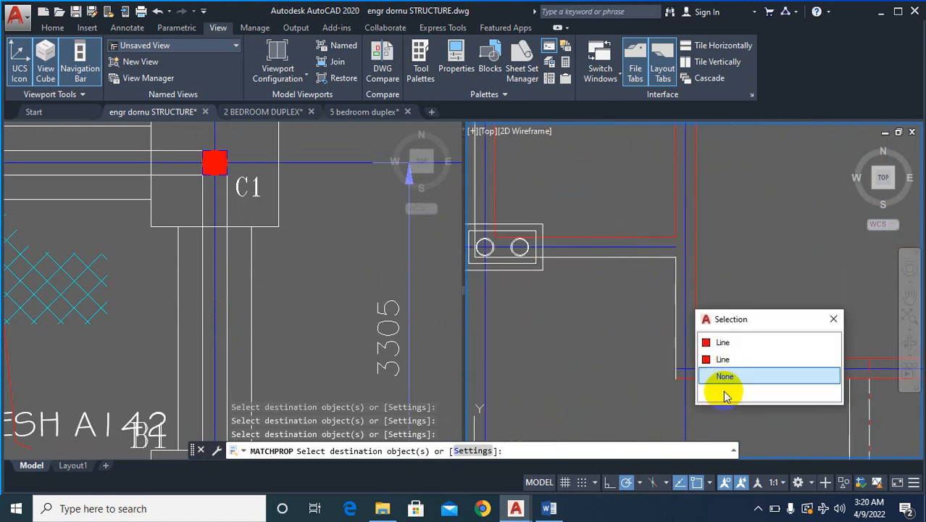
left_click(674, 399)
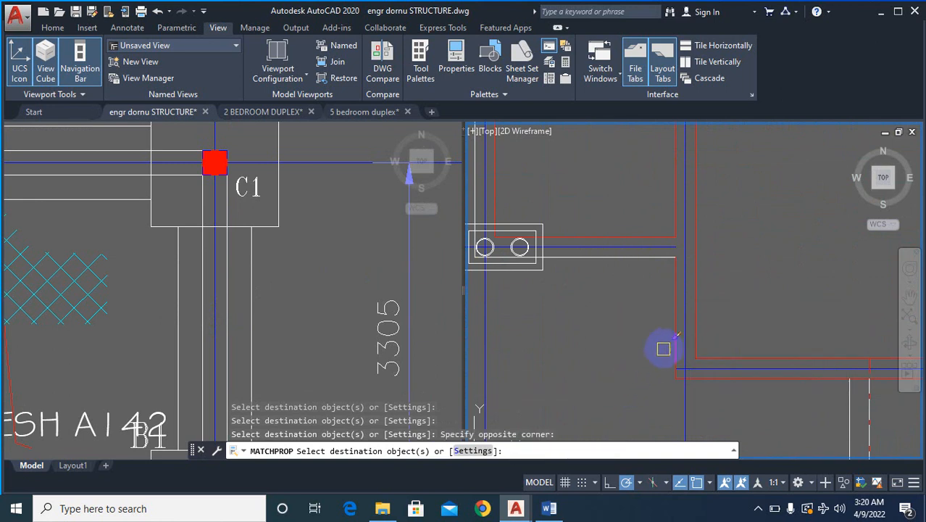
left_click(671, 339)
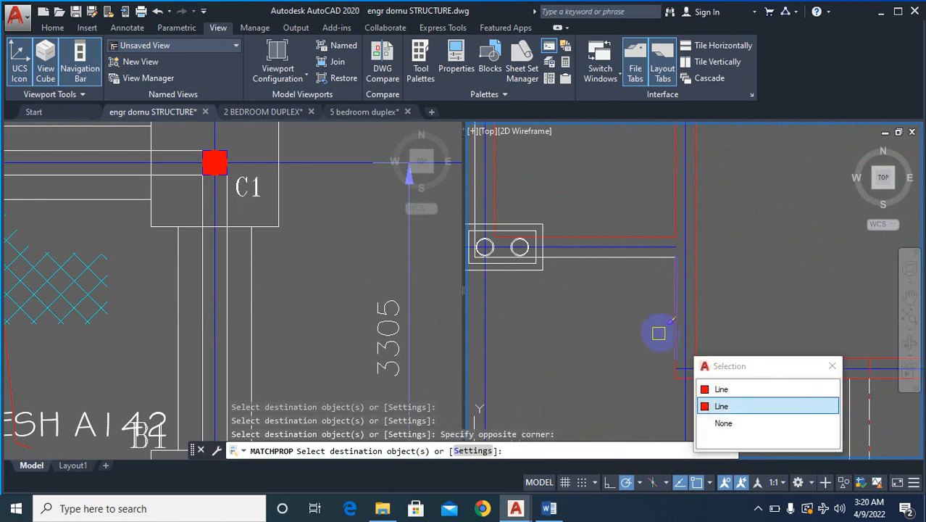
- Apply the white wall line properties to the outer faces of the plan's lower horizontal walls and end the property matching
scroll(645, 306, "down", 3)
scroll(567, 304, "up", 3)
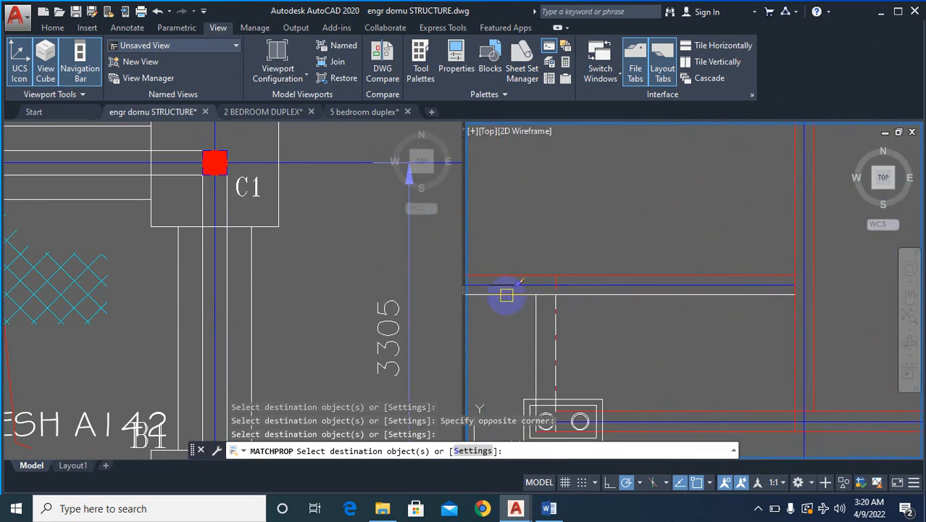
scroll(654, 366, "down", 2)
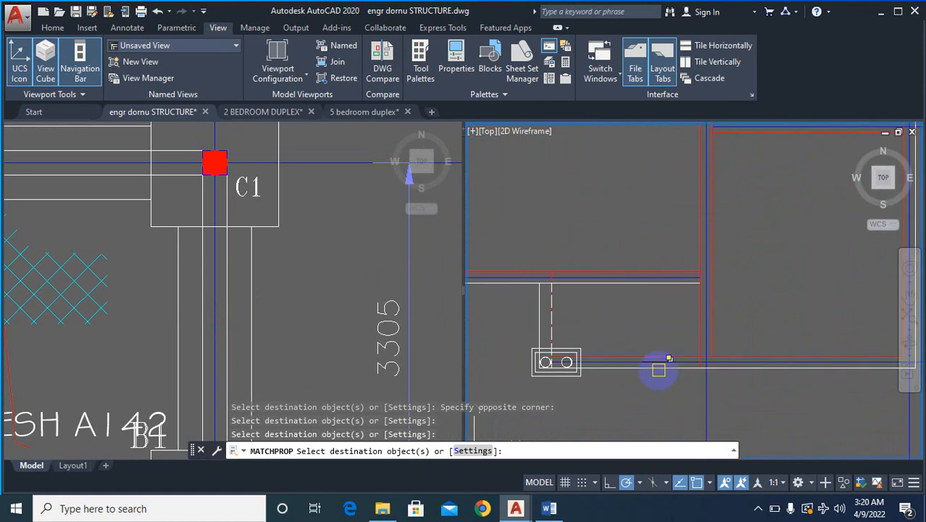
scroll(658, 370, "down", 1)
scroll(796, 381, "down", 4)
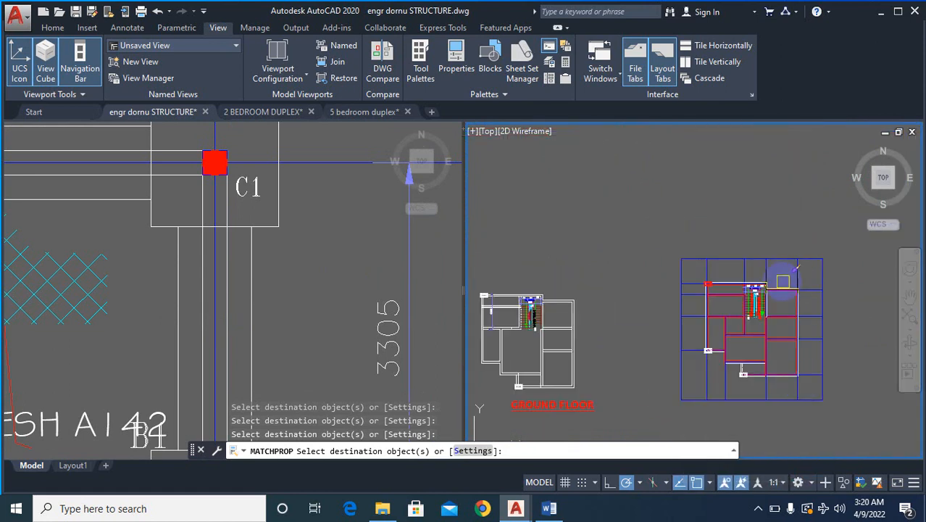
scroll(783, 281, "up", 4)
scroll(785, 292, "down", 2)
key("Escape")
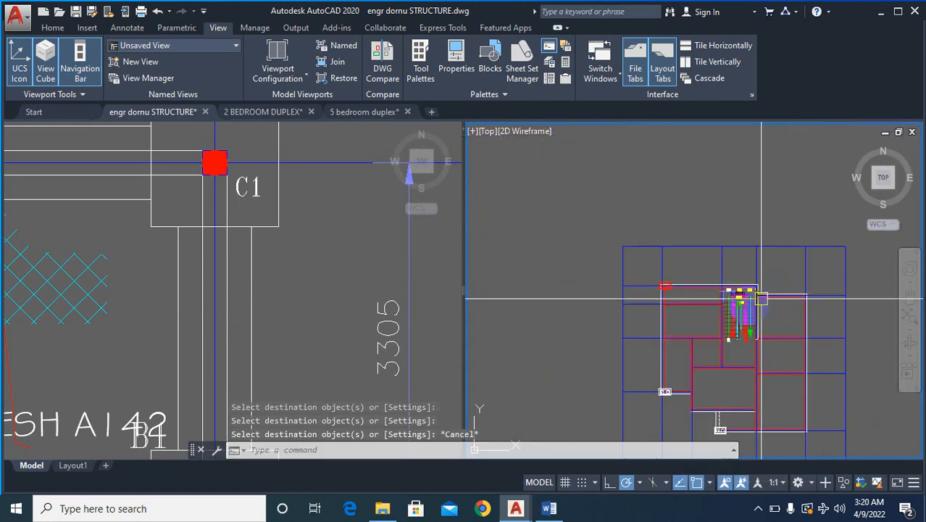
scroll(712, 292, "down", 2)
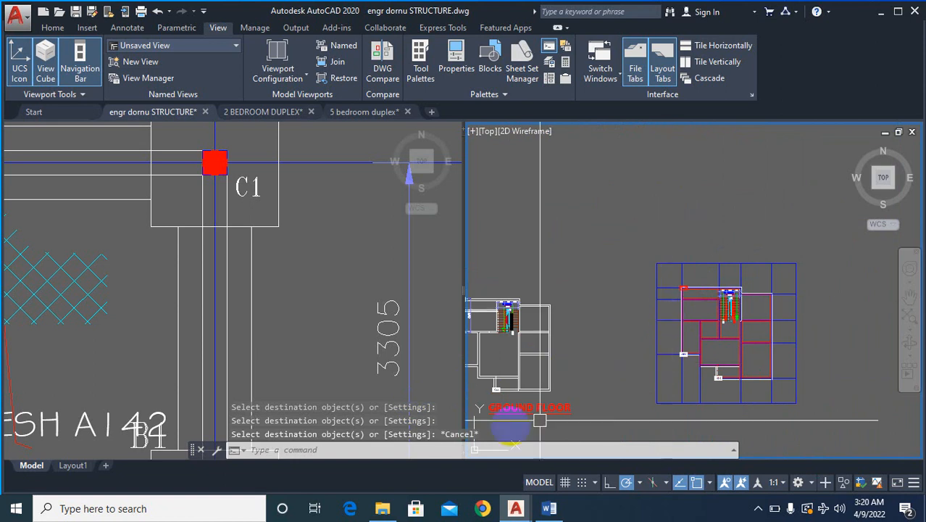
- Examine the columns and grid of the foundation layout against the wall junctions and lower walls of the gridded plan
left_click(217, 290)
scroll(214, 290, "down", 4)
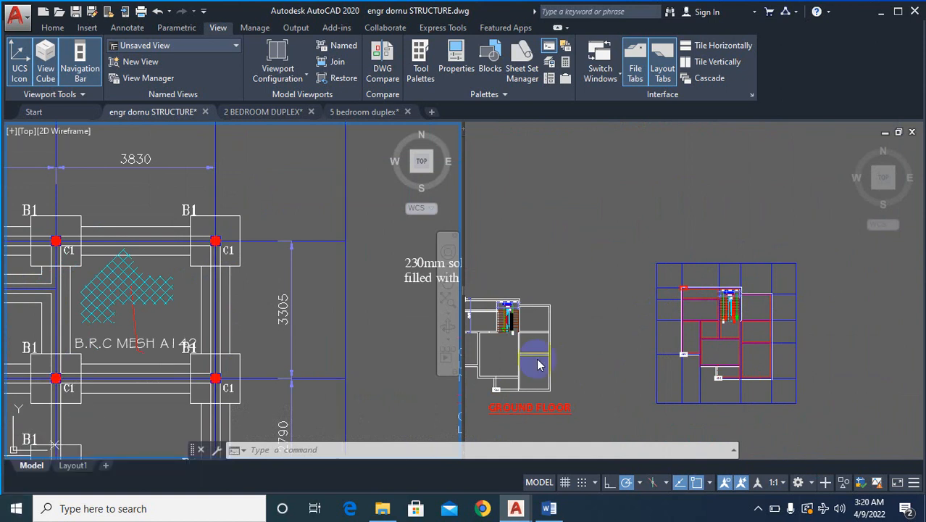
left_click(687, 326)
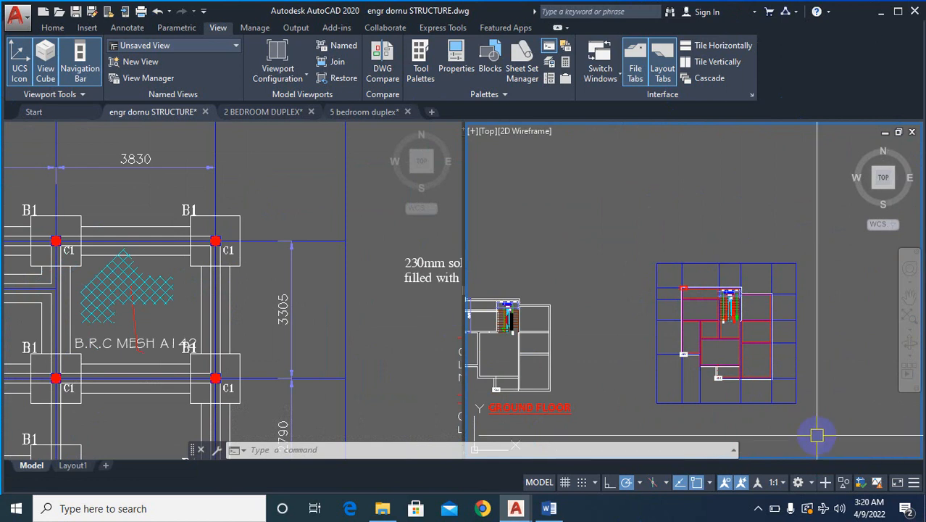
scroll(709, 347, "up", 4)
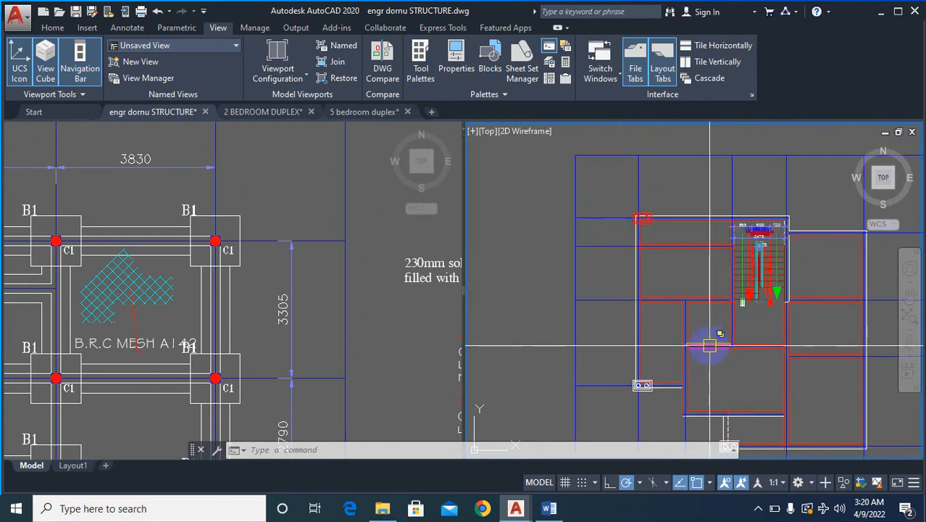
scroll(709, 347, "up", 2)
scroll(725, 261, "down", 4)
scroll(728, 248, "up", 5)
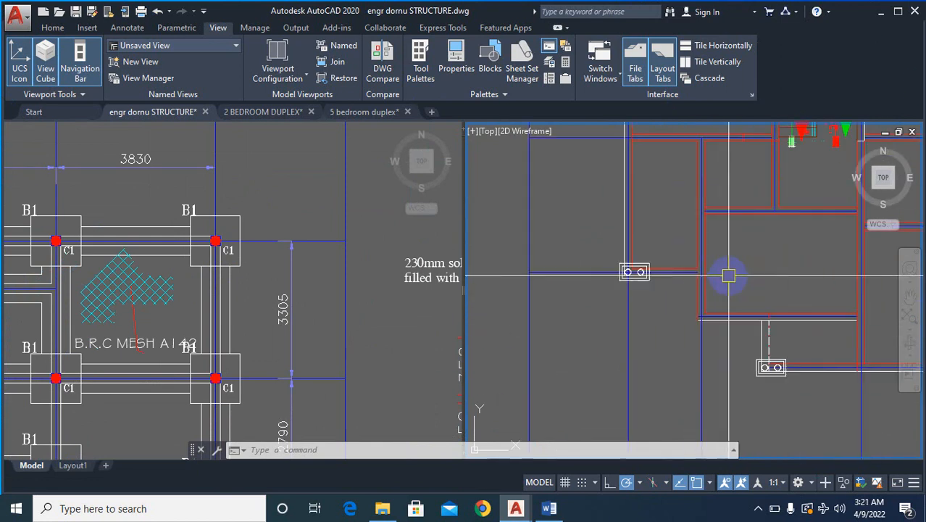
scroll(804, 366, "up", 2)
scroll(747, 327, "up", 3)
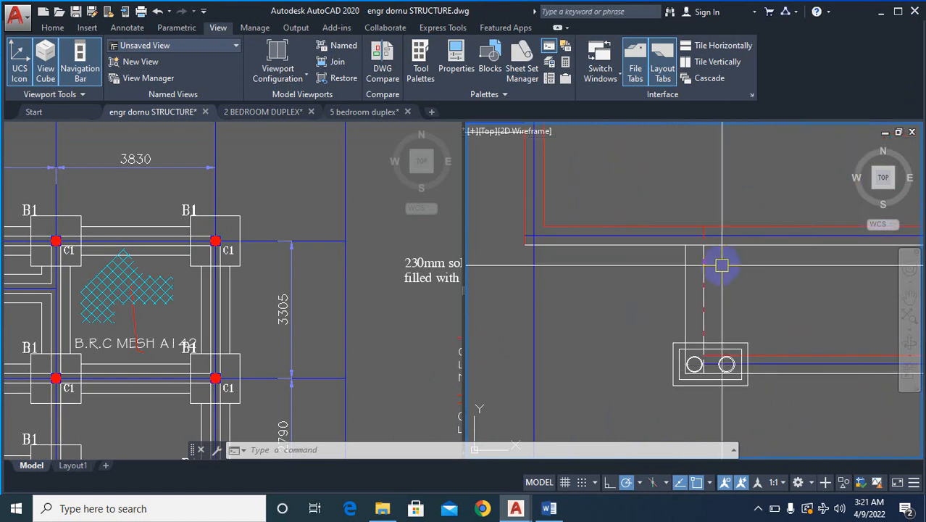
scroll(723, 276, "down", 6)
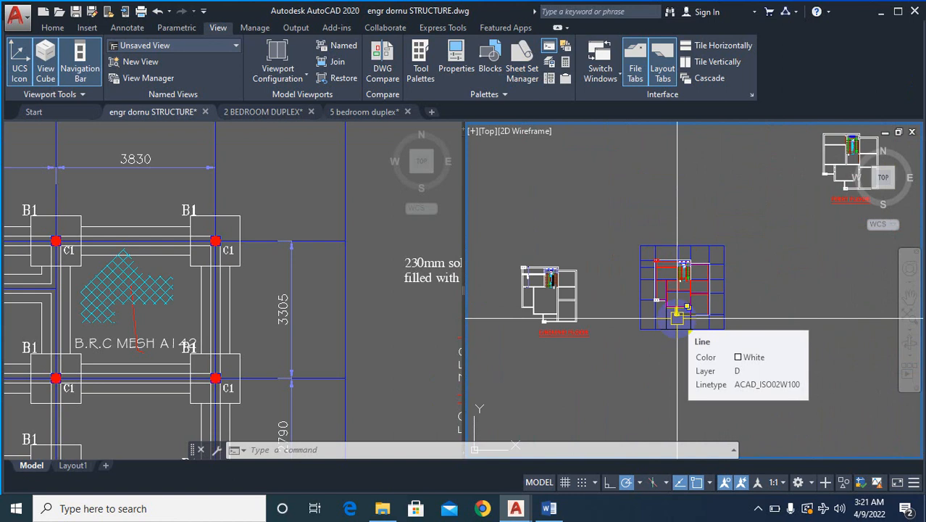
- Check the gridded plan against the neighbouring ground floor plan
scroll(678, 317, "up", 4)
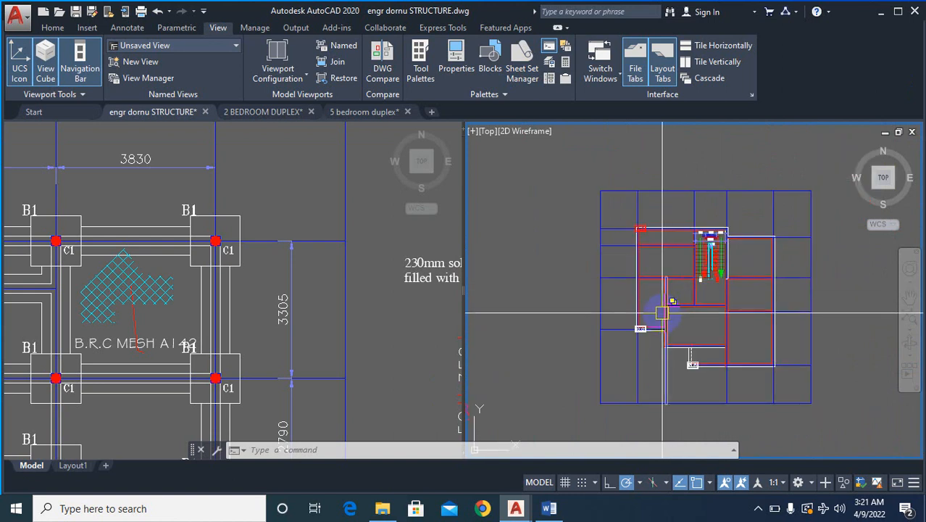
scroll(673, 326, "down", 4)
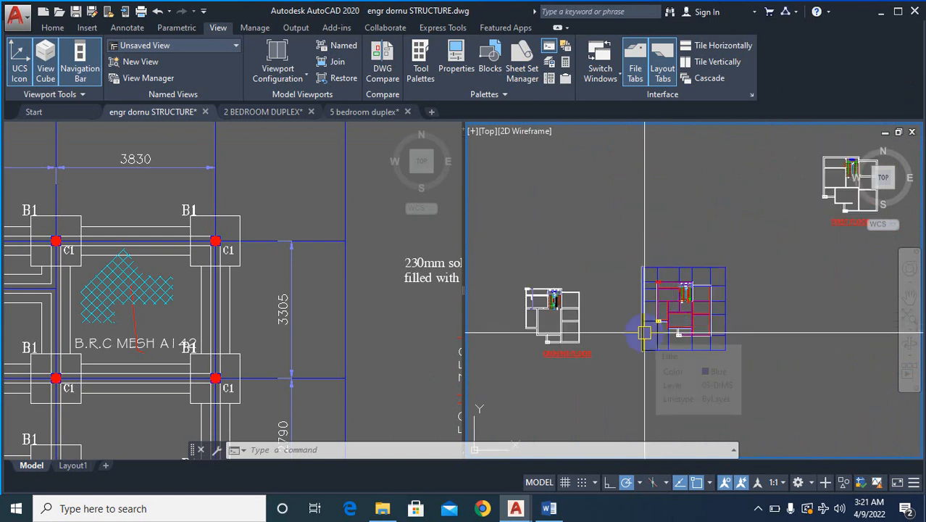
scroll(543, 347, "up", 4)
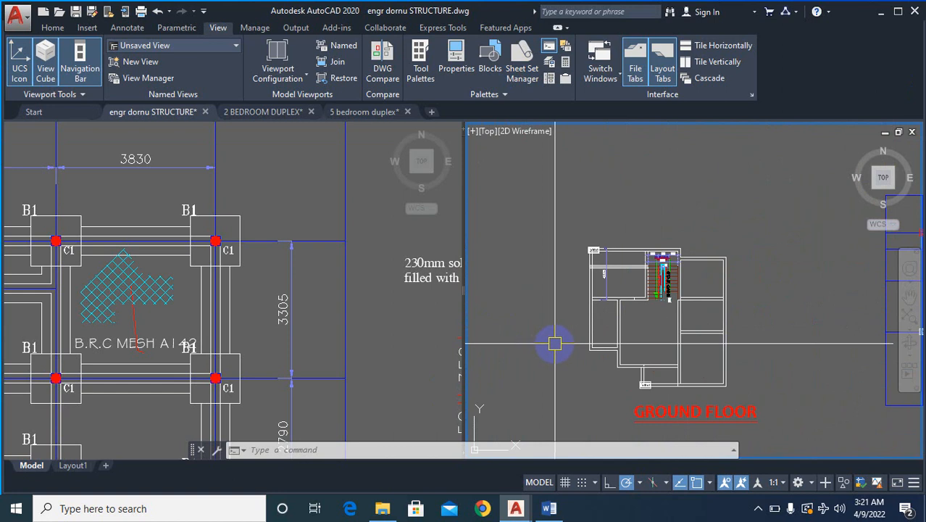
scroll(550, 346, "down", 2)
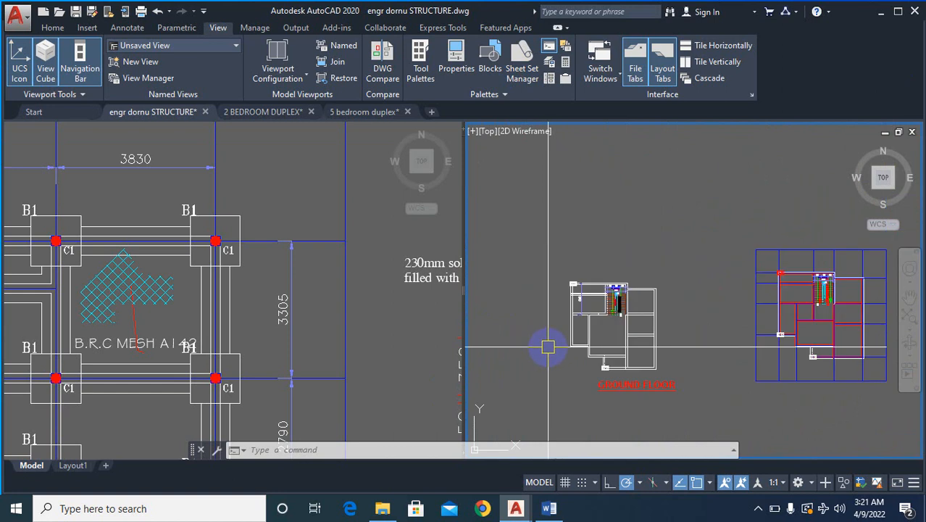
scroll(605, 303, "down", 4)
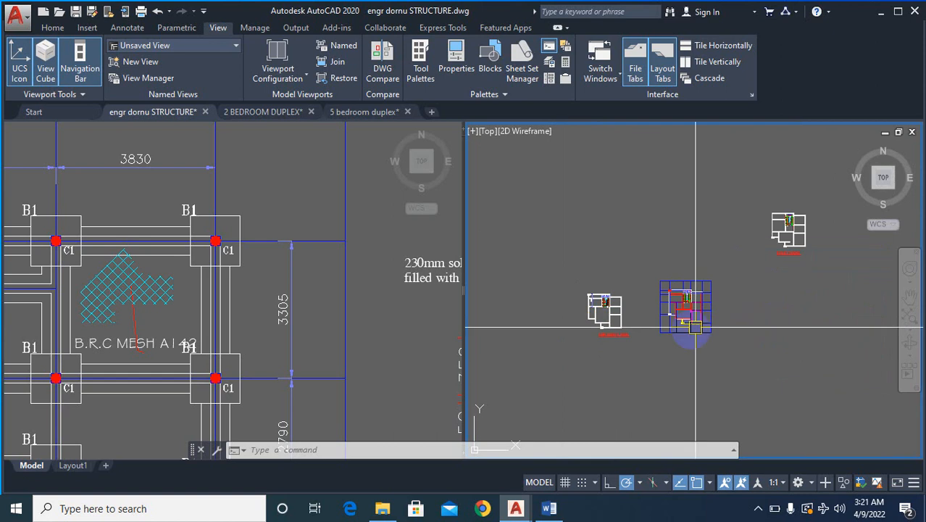
scroll(638, 311, "up", 2)
scroll(717, 301, "up", 5)
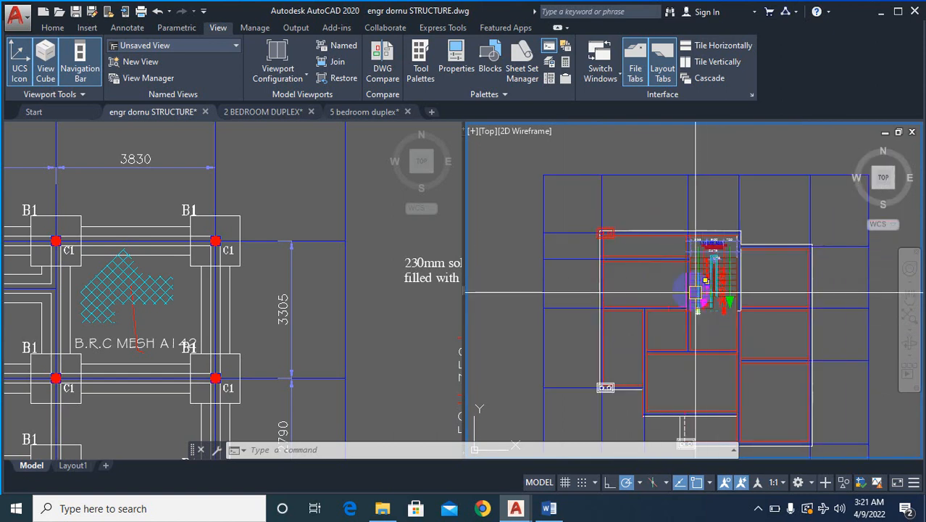
- Look through the reference structural sheets and examine the columns, beams and slab panels around P1 and P2
scroll(714, 301, "down", 2)
left_click(300, 317)
scroll(300, 315, "down", 8)
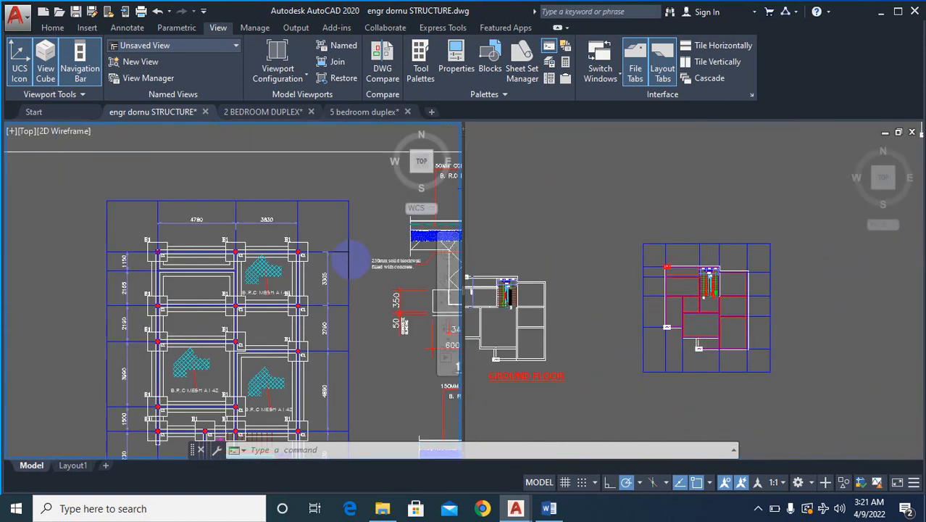
scroll(173, 272, "down", 2)
scroll(190, 250, "up", 7)
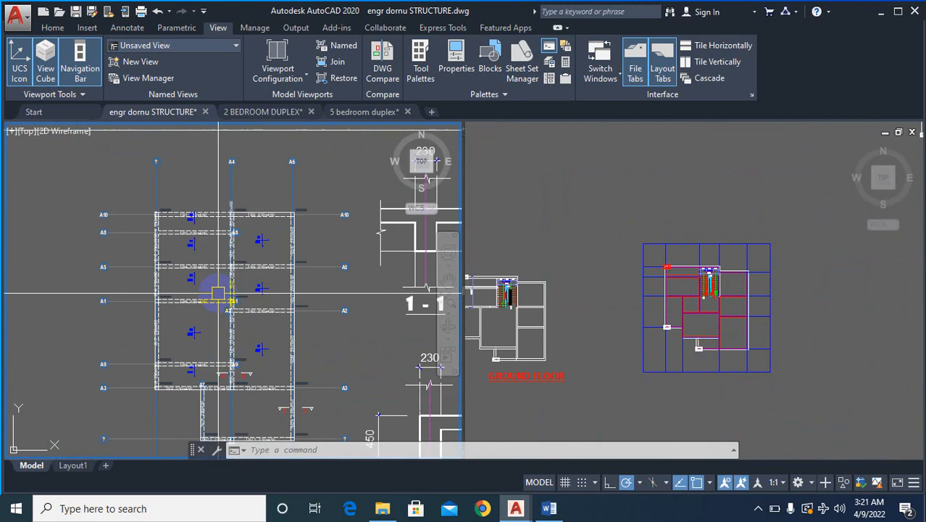
scroll(191, 243, "down", 7)
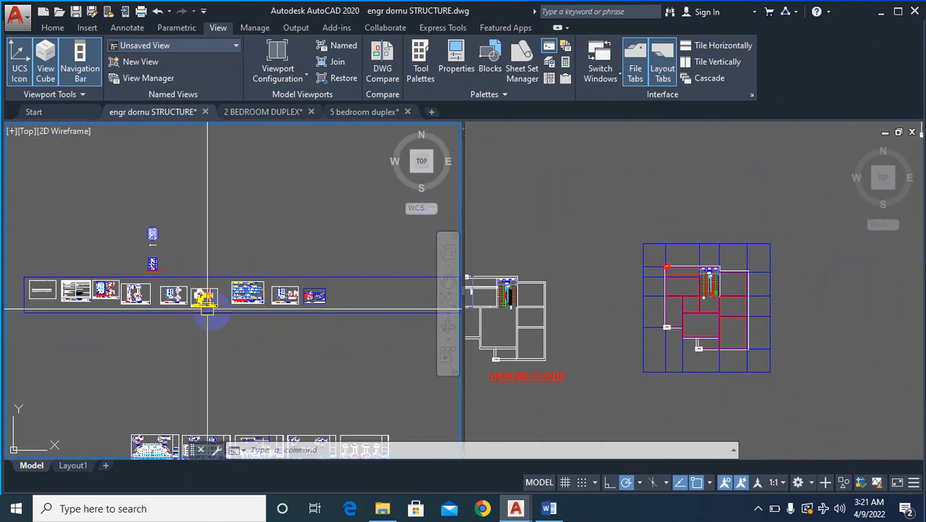
scroll(292, 278, "up", 6)
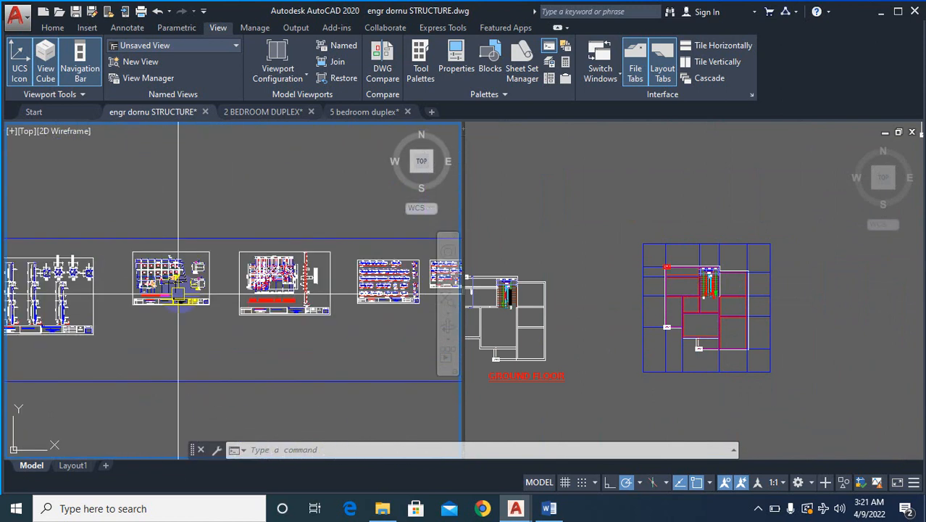
scroll(292, 278, "down", 3)
scroll(152, 272, "up", 9)
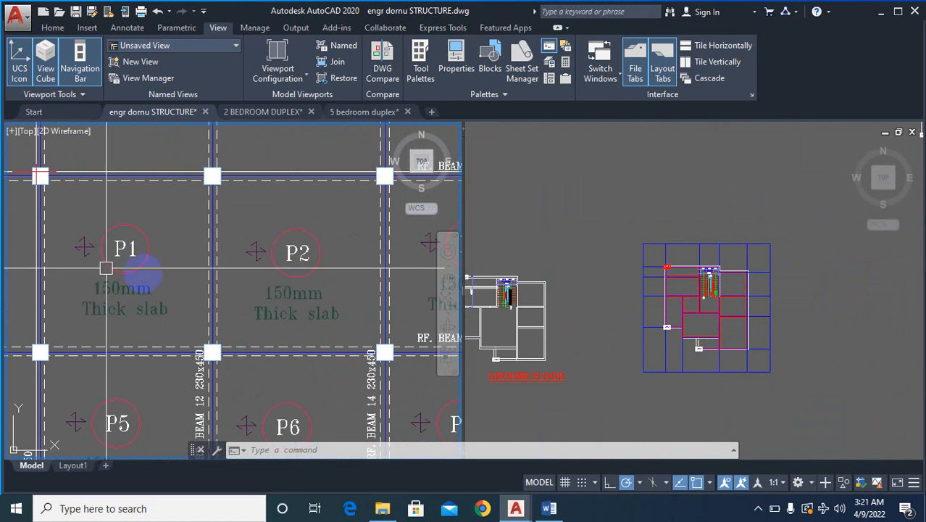
- Return to the gridded plan and inspect its wall lines and grid intersections
left_click(765, 331)
scroll(734, 322, "down", 4)
scroll(757, 313, "up", 4)
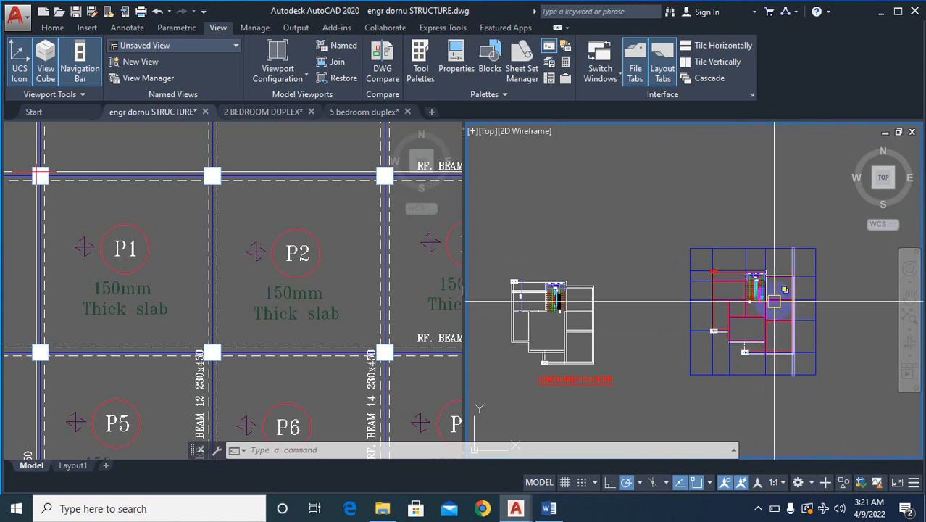
scroll(774, 281, "up", 4)
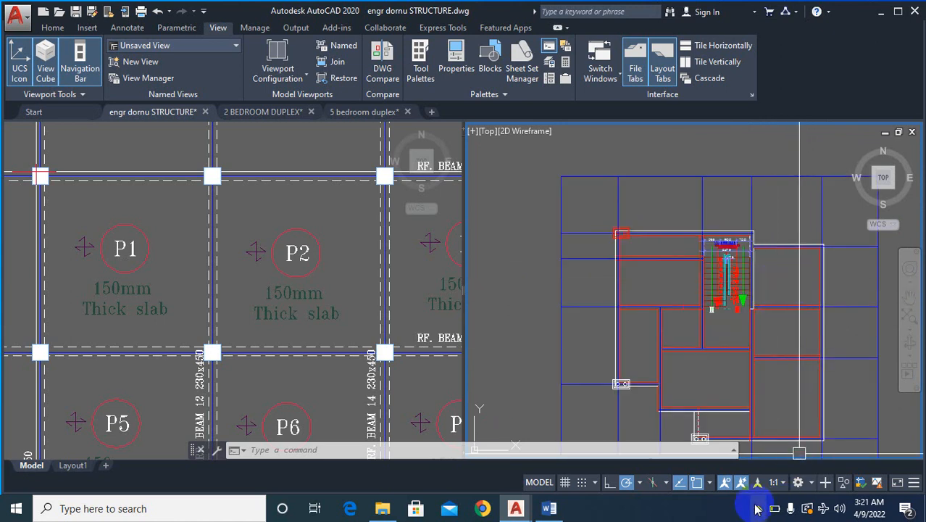